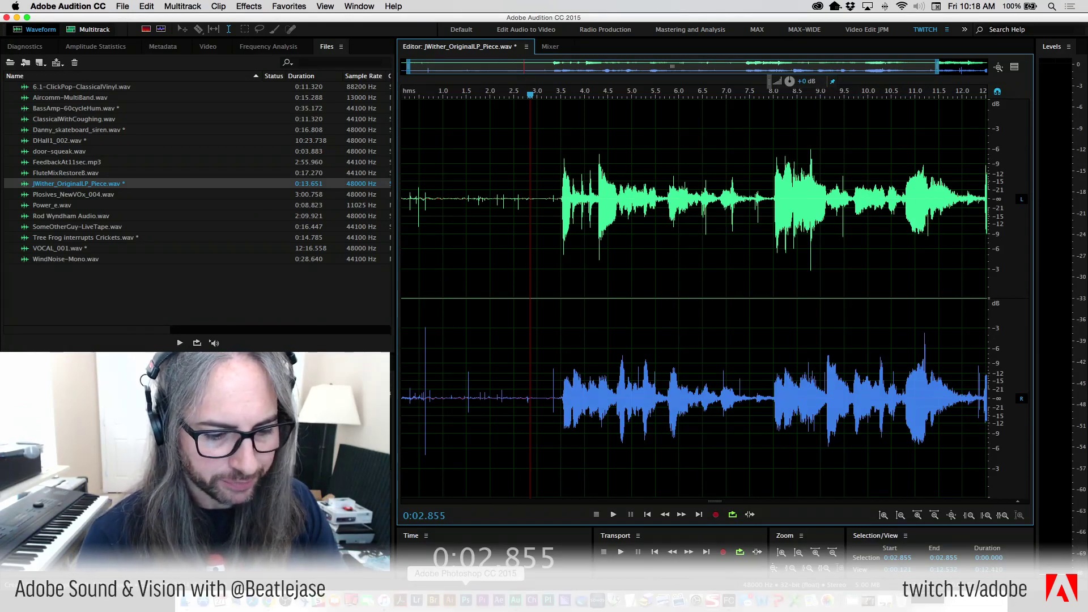
Switch to Premiere Pro and open the recent project CreativeTransformation_6, dismissing the Load Project message.
left_click(483, 601)
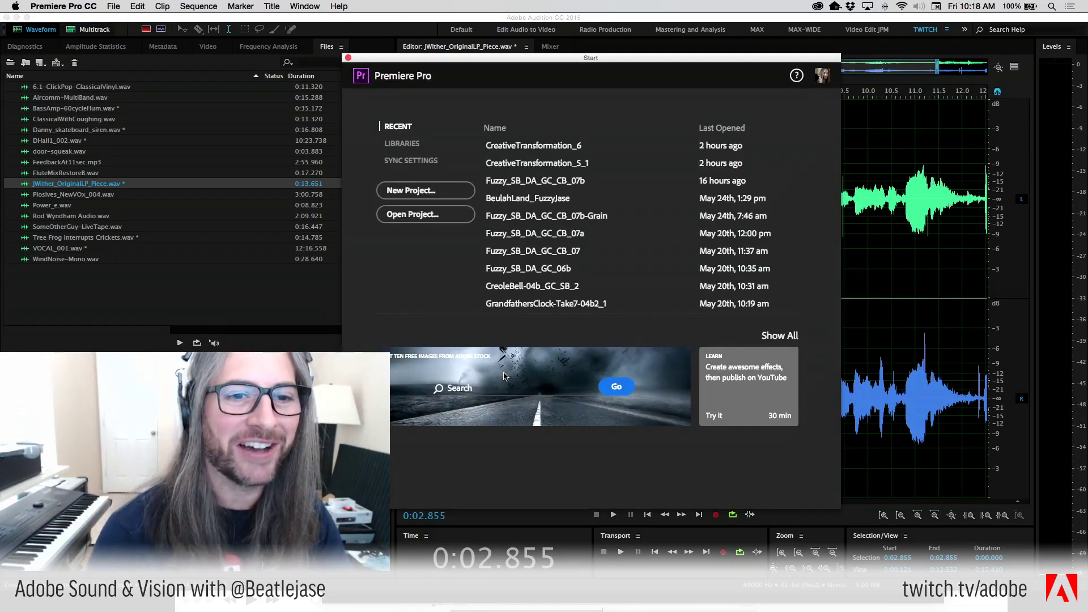
left_click(533, 145)
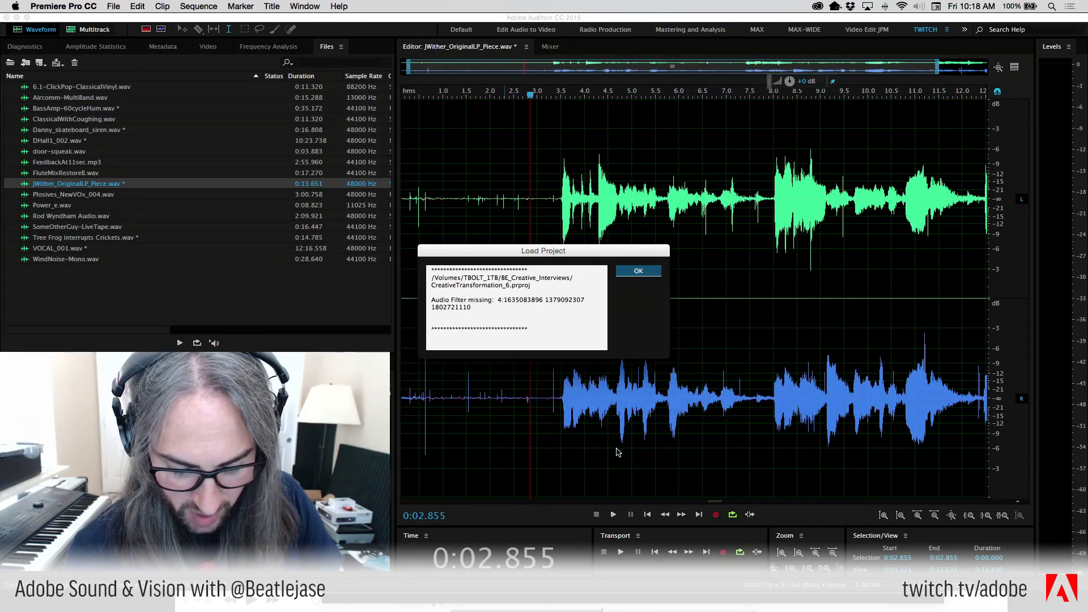
key("Return")
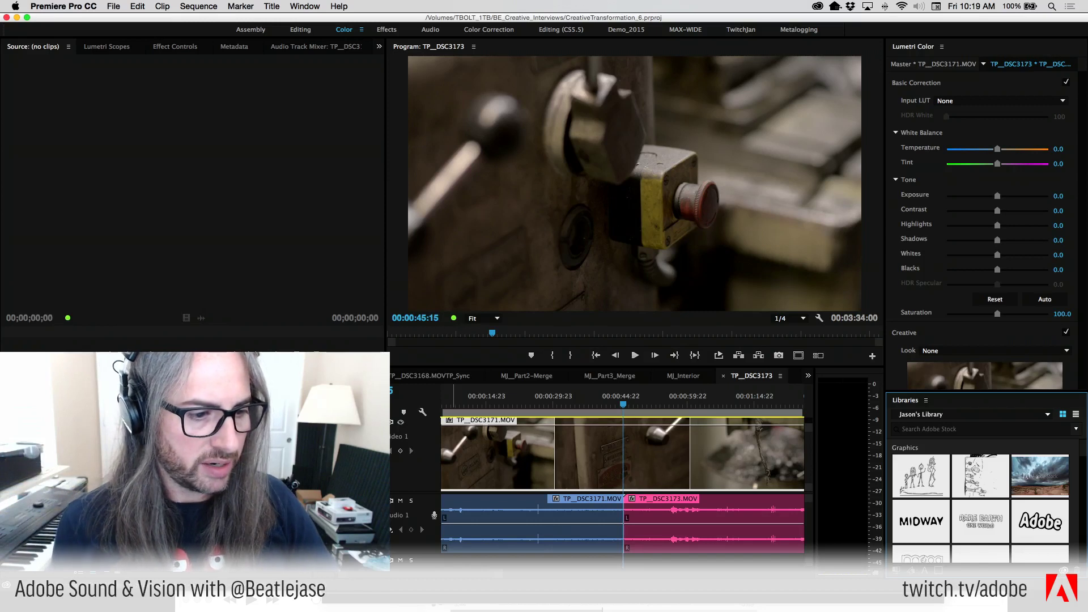
Resize the timeline panel so its tools and track headers are exposed, and check the list of open sequences.
scroll(624, 454, "left", 3)
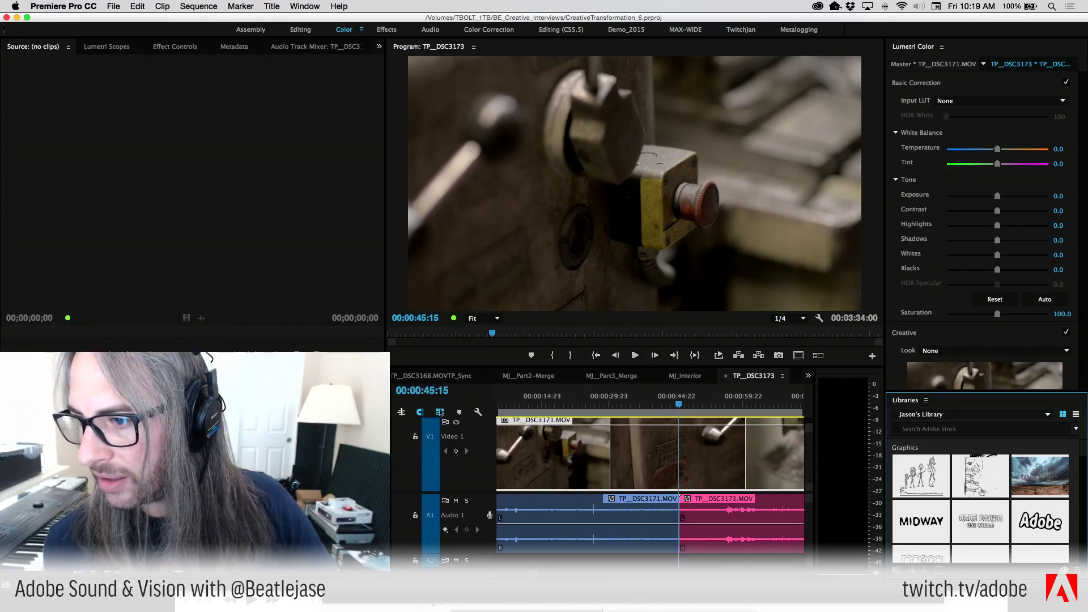
left_click_drag(392, 418, 407, 418)
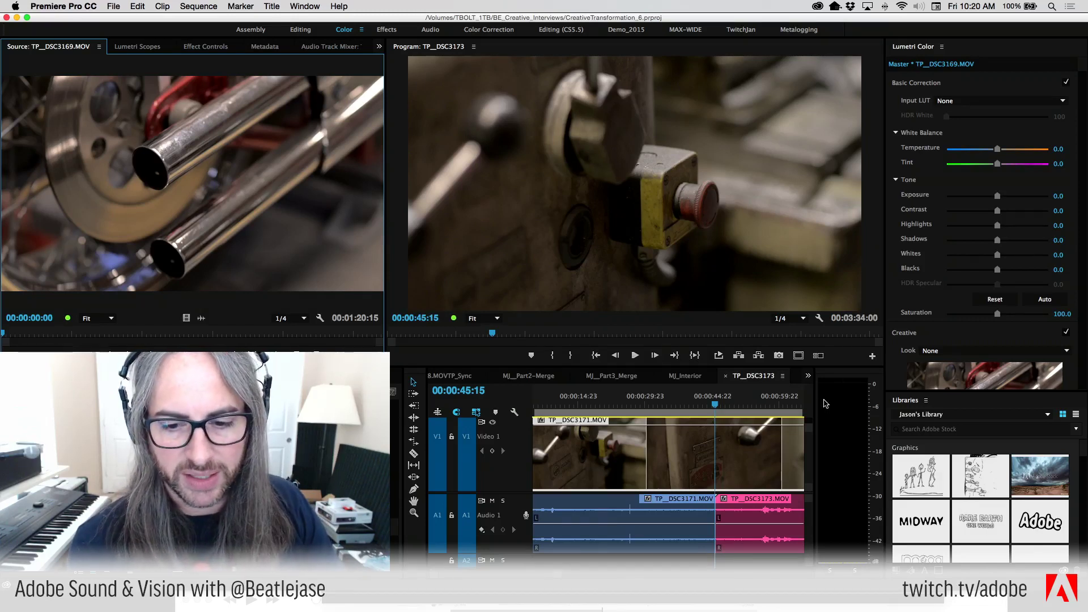
left_click(809, 377)
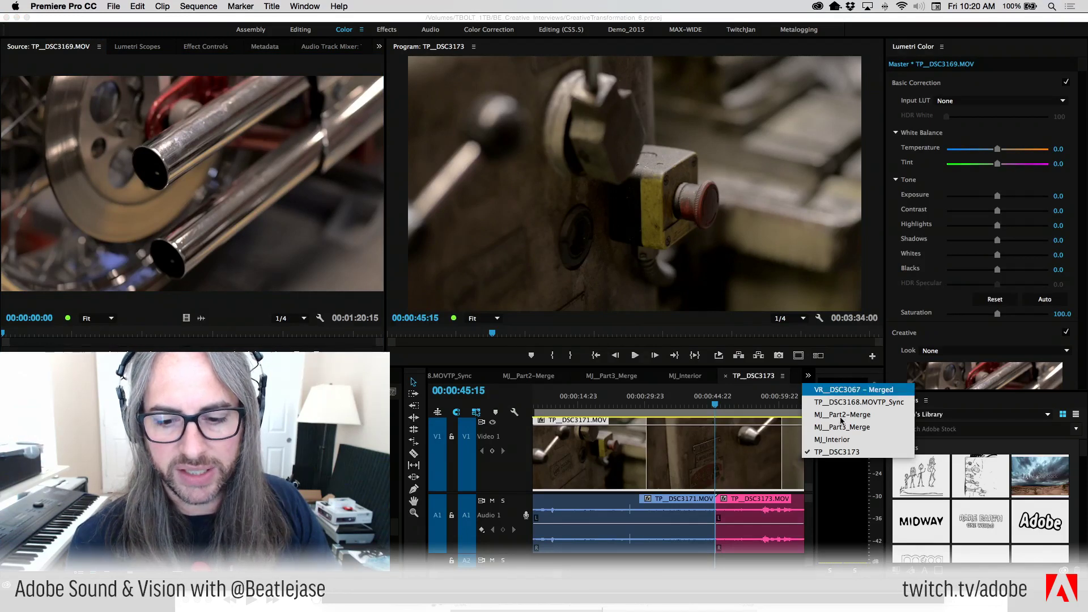
left_click(766, 377)
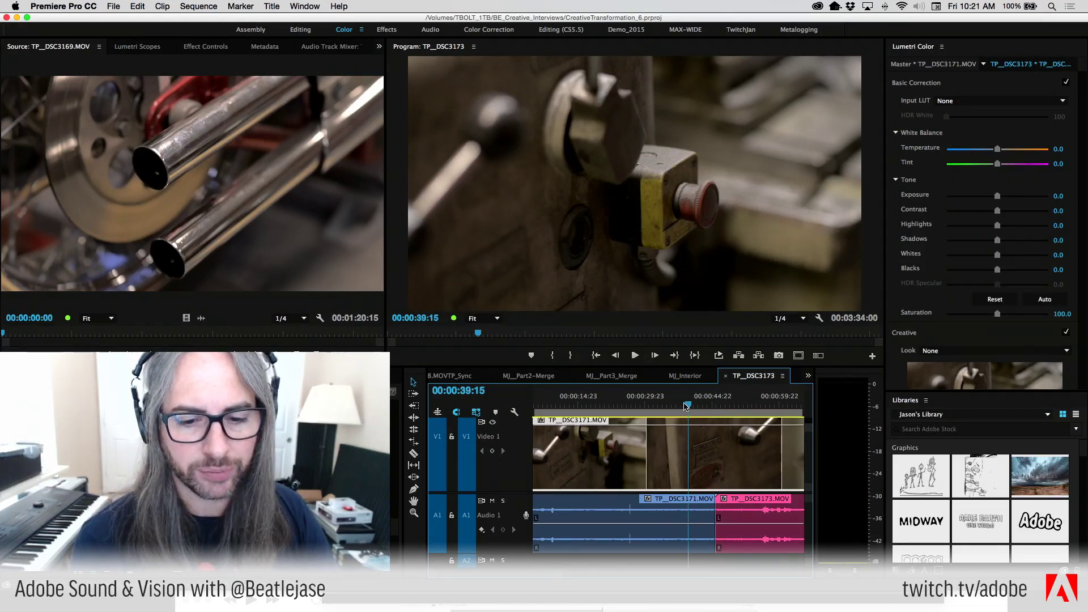
Scrub the TP__DSC3173 sequence back to about 00:00:07:01 and fit the whole sequence in the timeline.
left_click_drag(717, 405, 596, 407)
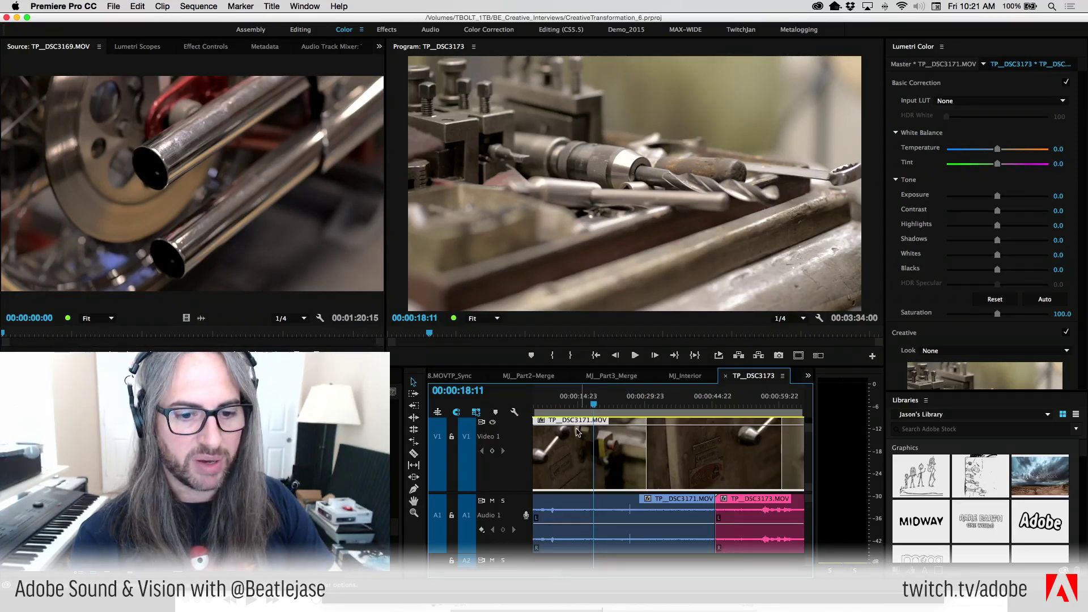
left_click_drag(594, 404, 571, 409)
left_click_drag(563, 407, 541, 407)
key("backslash")
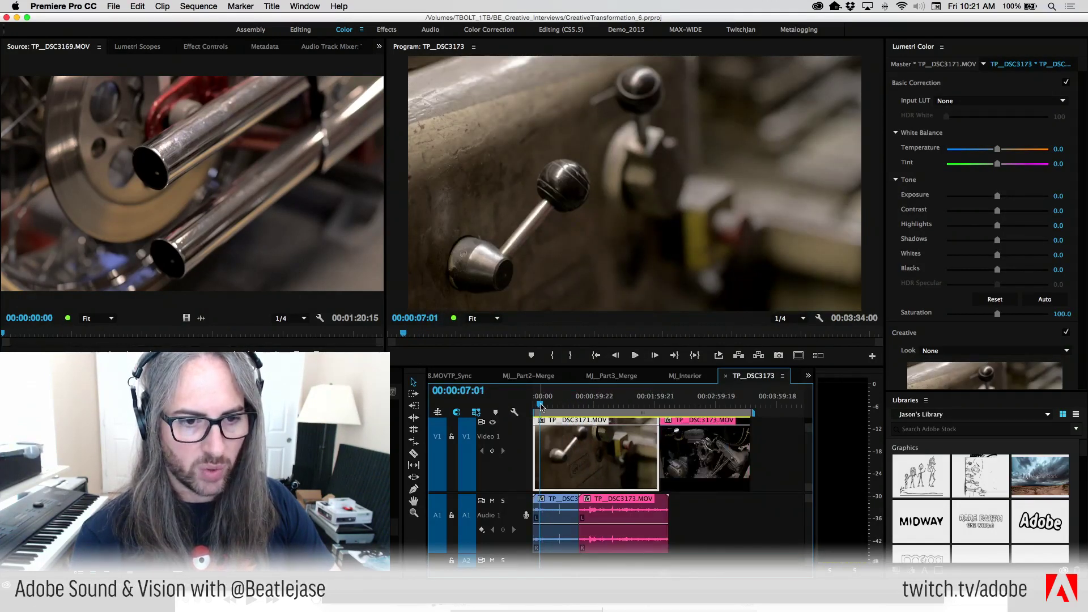
Play the sequence from its start with Audio 1 muted and set the Program monitor's playback resolution to Full.
key("Home")
key("space")
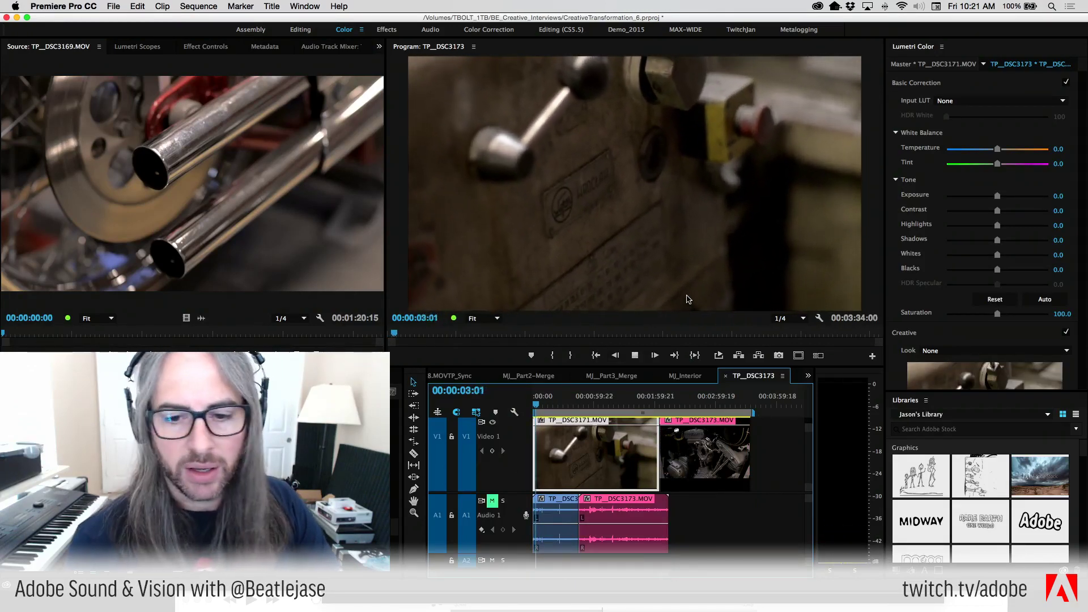
left_click(787, 318)
left_click(790, 329)
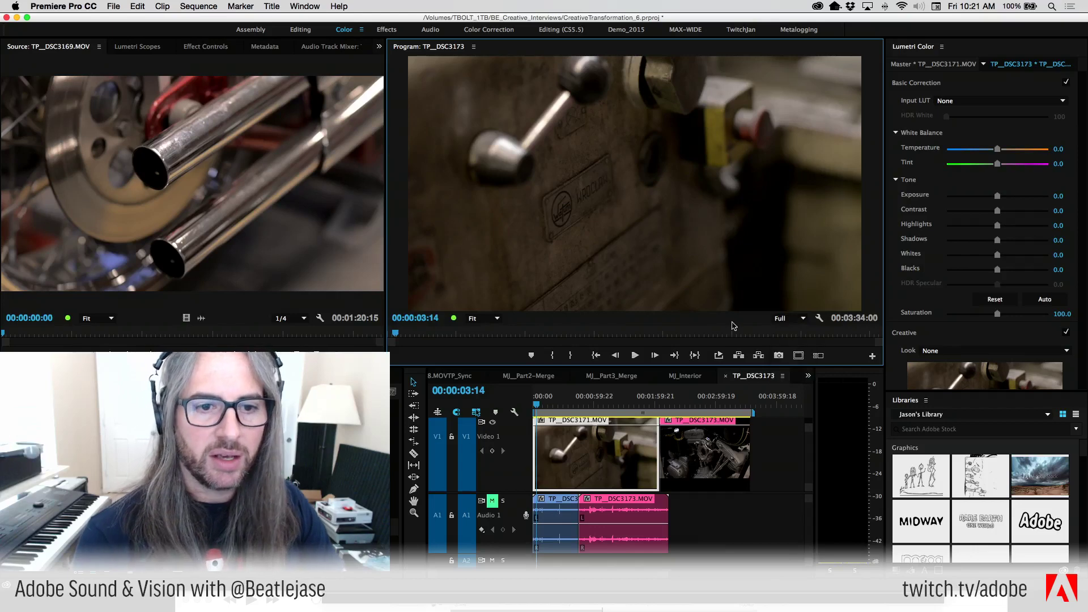
Play and scrub ahead to the machine nameplate shot at about 00:00:34:13, and examine it in a temporarily maximized Program monitor.
key("space")
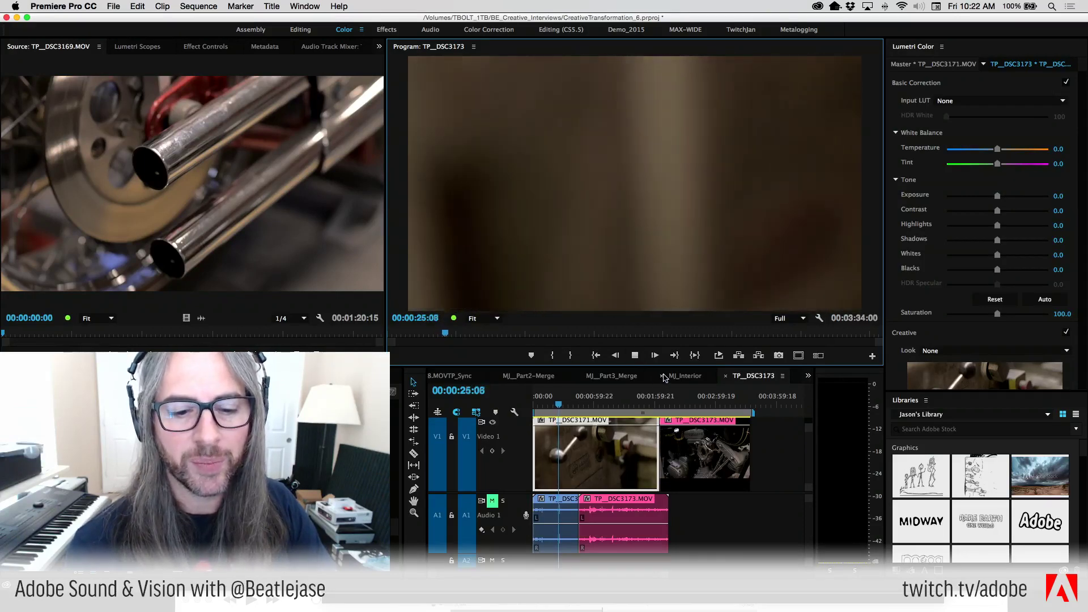
left_click_drag(565, 407, 570, 407)
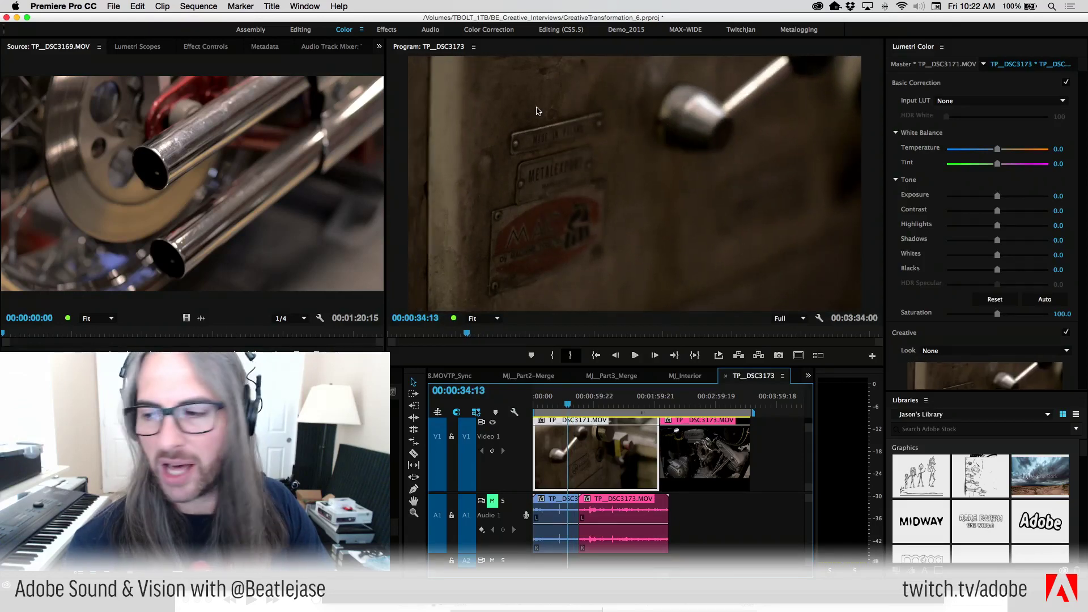
key("grave")
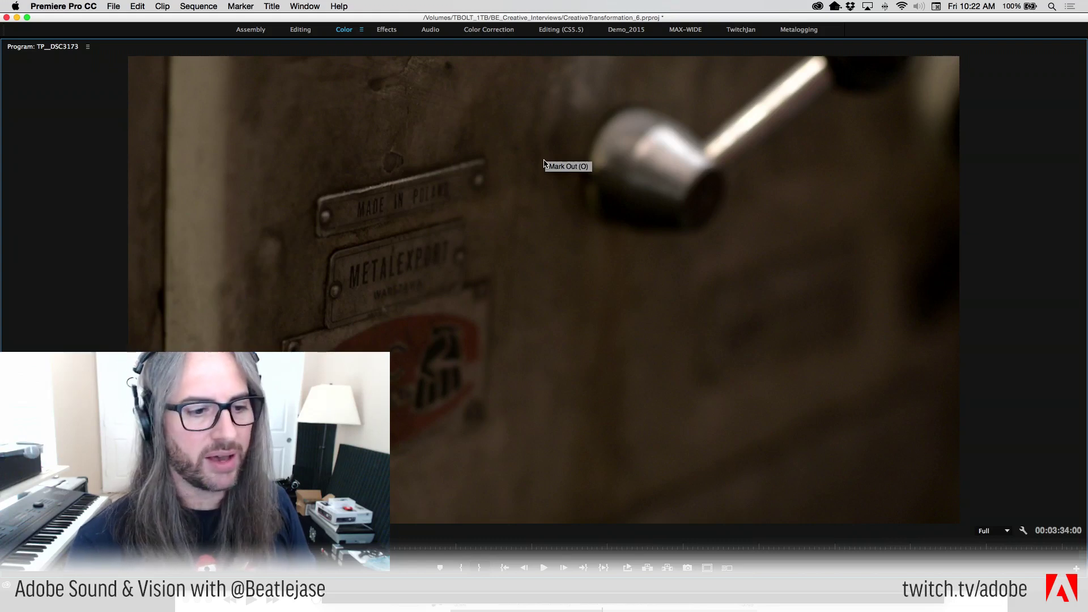
key("grave")
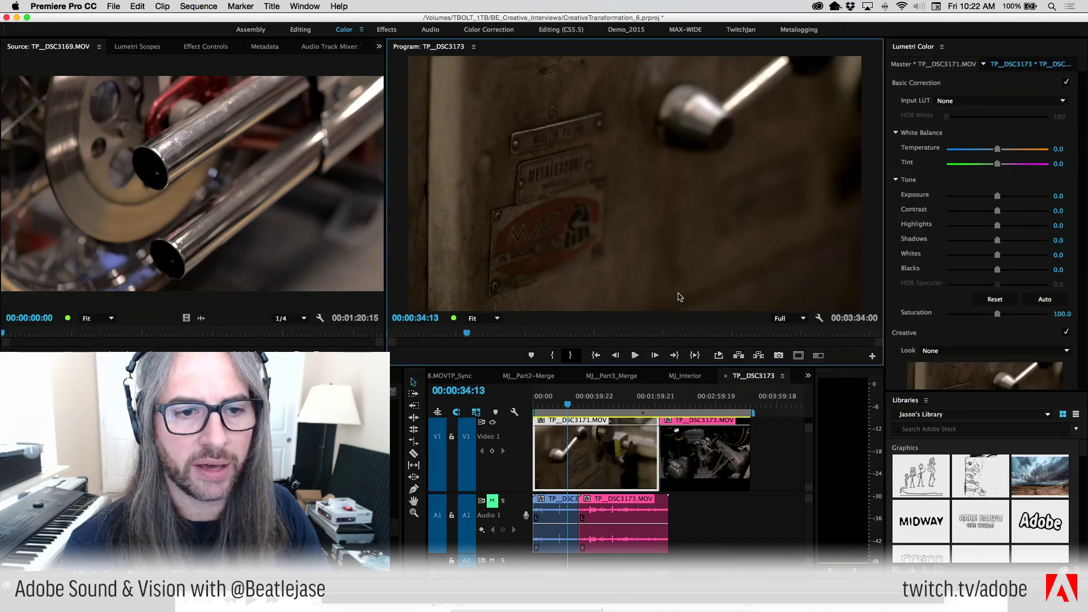
Play a few more seconds and step back frame by frame to 00:00:37:18 to examine the nameplate focus.
key("space")
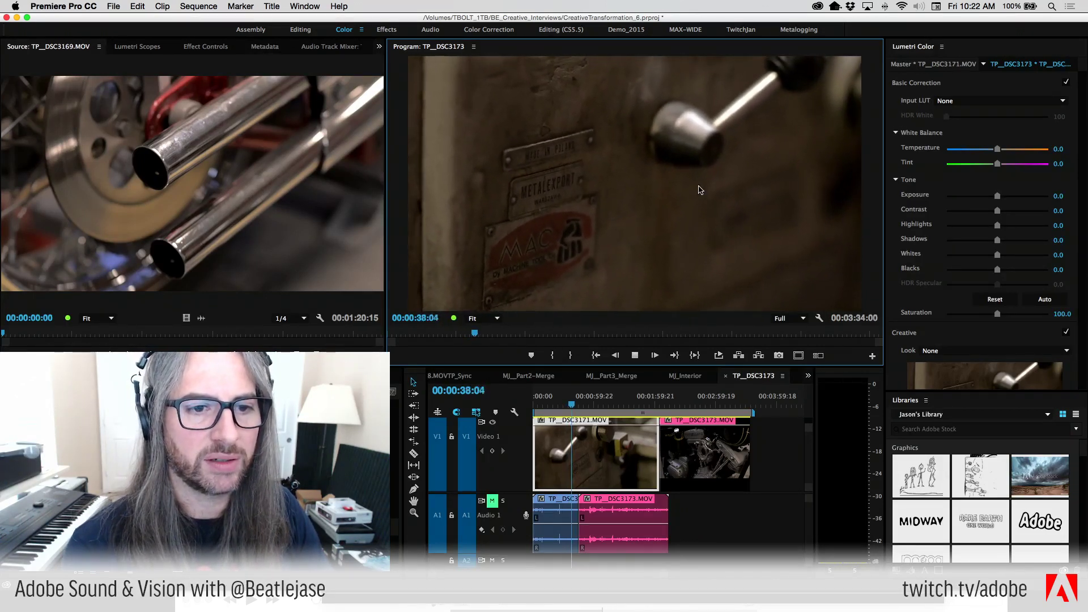
key("space")
key("Left")
key("Left")
key("Left")
key("Left")
key("Left")
key("Left")
key("Left")
key("Left")
key("Left")
key("Left")
key("Left")
key("Left")
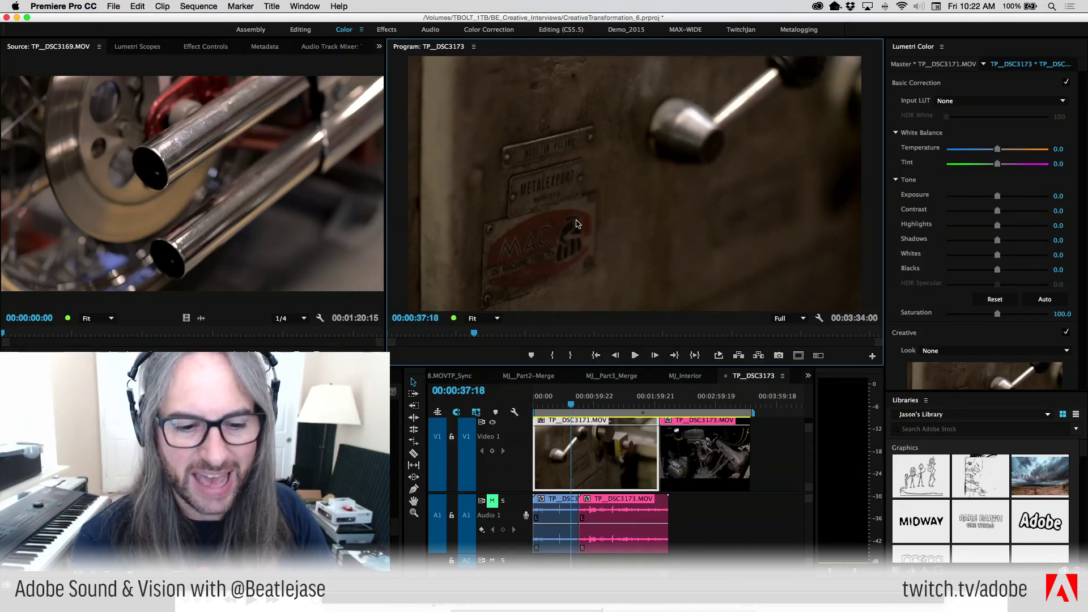
Review the machine button and metal shavings shots up to about 00:01:41, pausing to examine individual frames.
key("space")
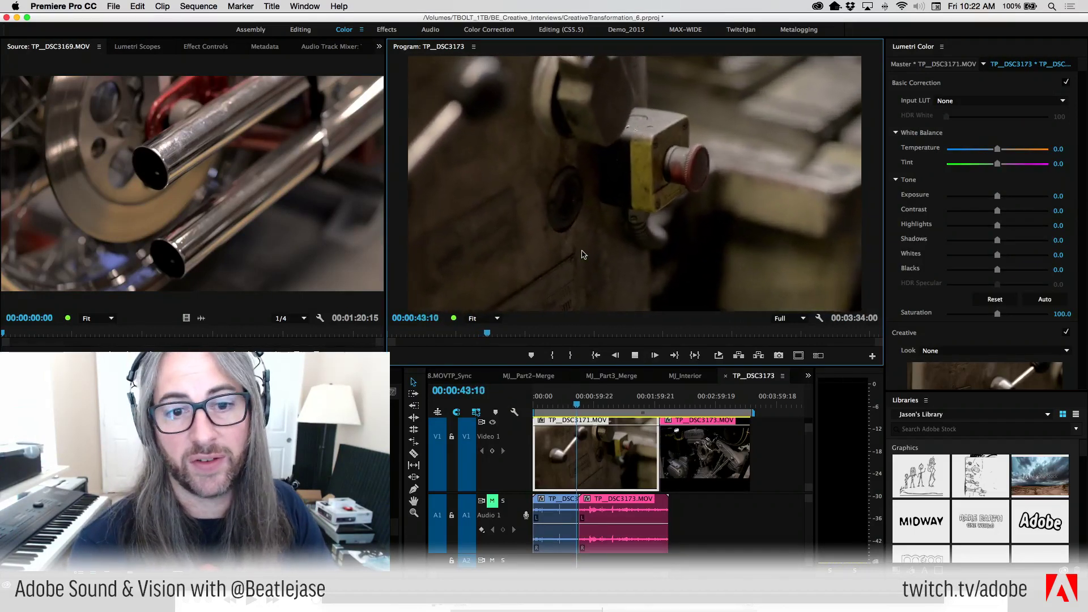
key("space")
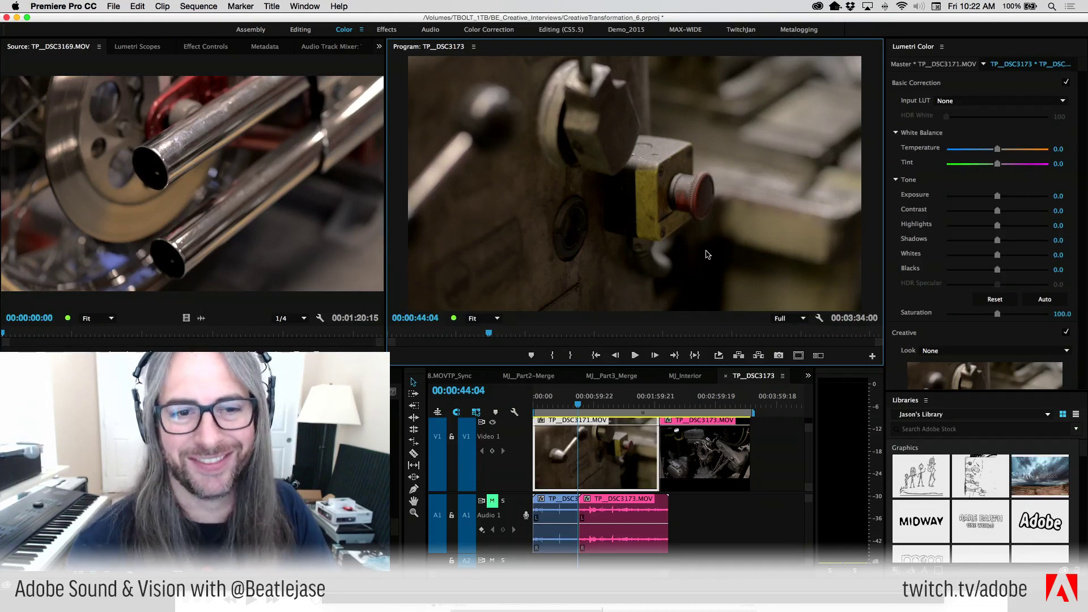
key("space")
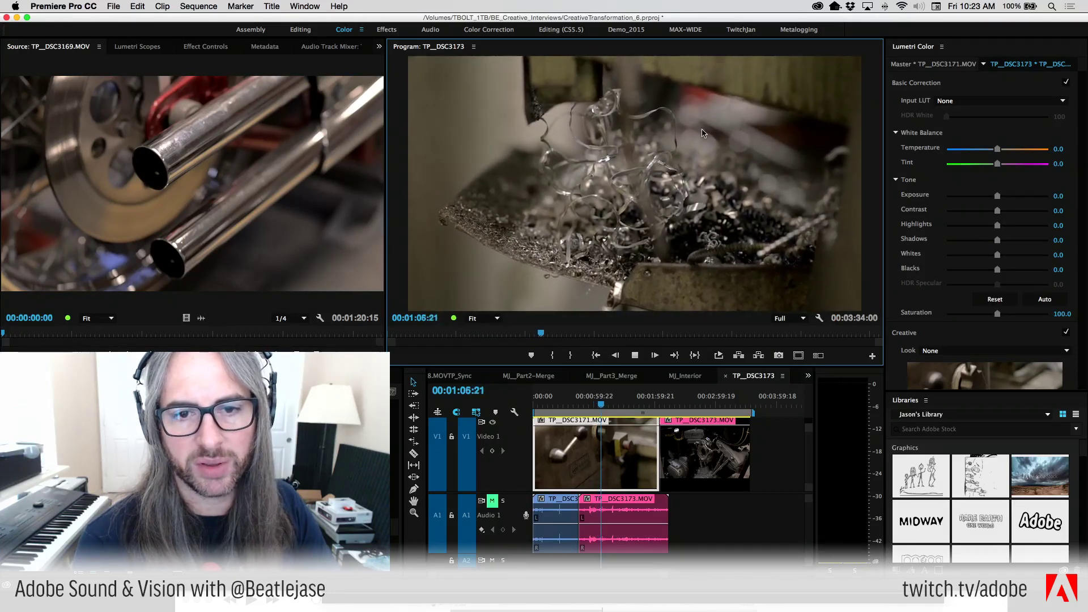
key("space")
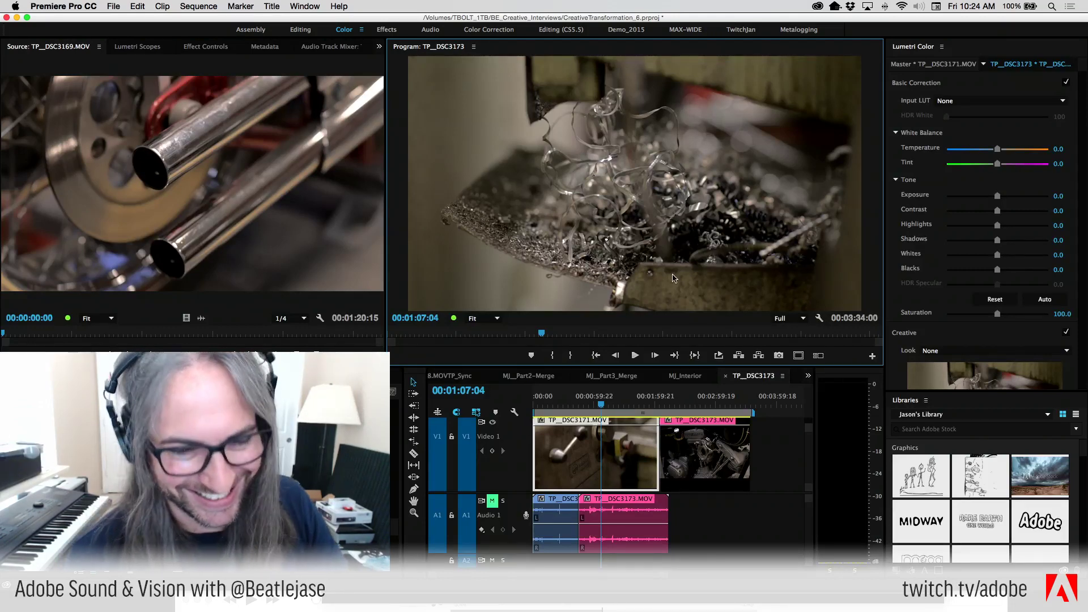
key("space")
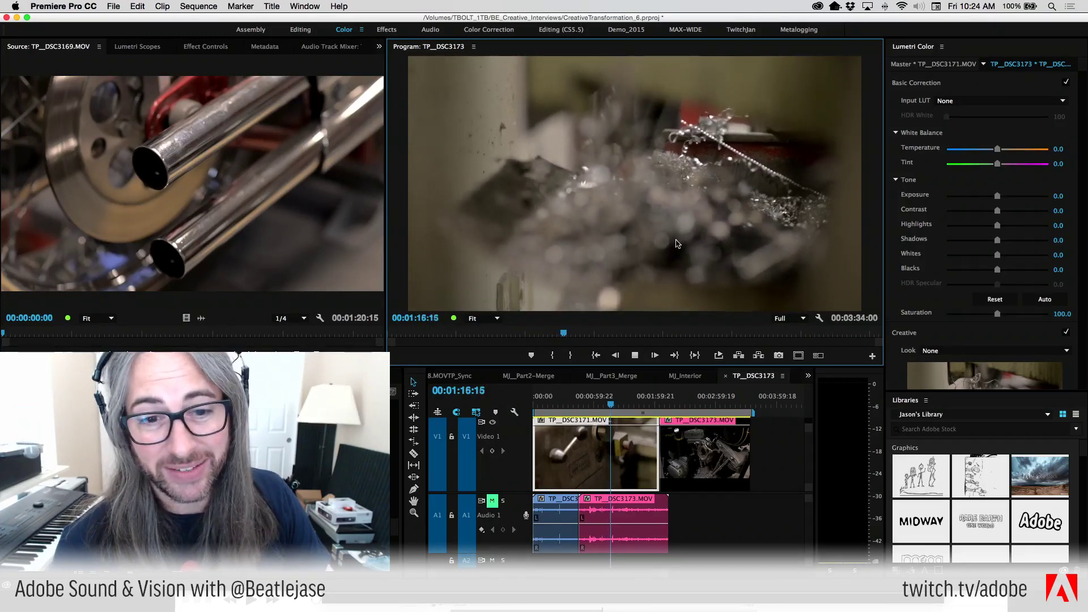
key("j")
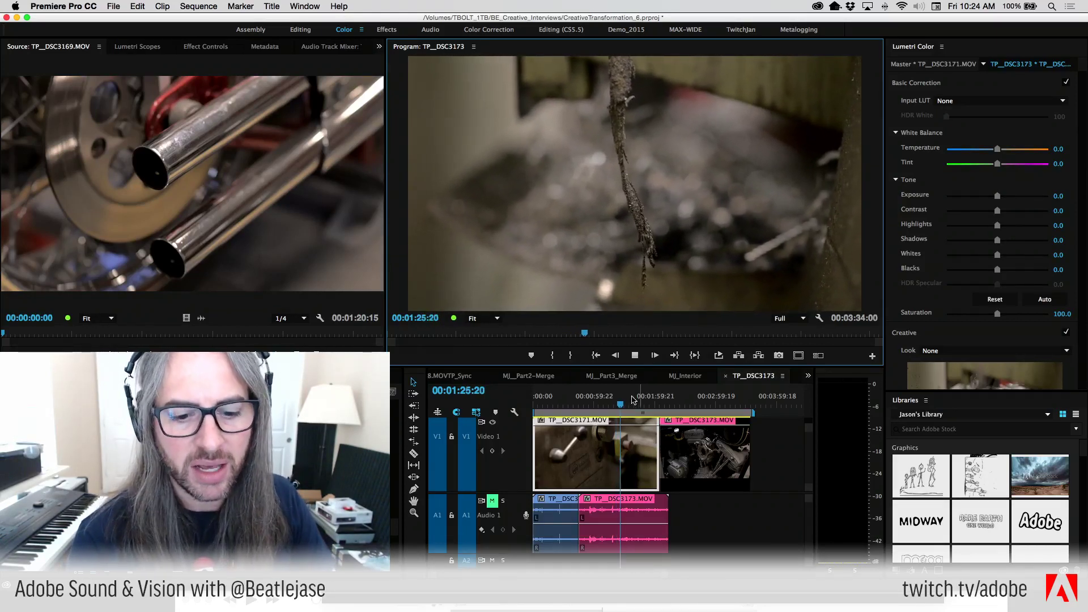
key("space")
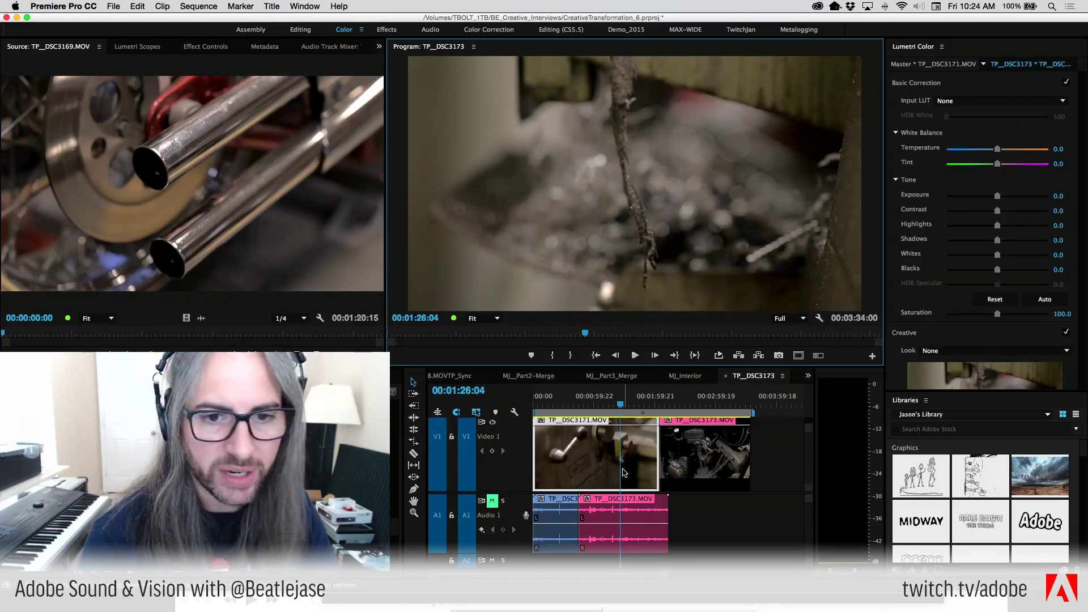
key("space")
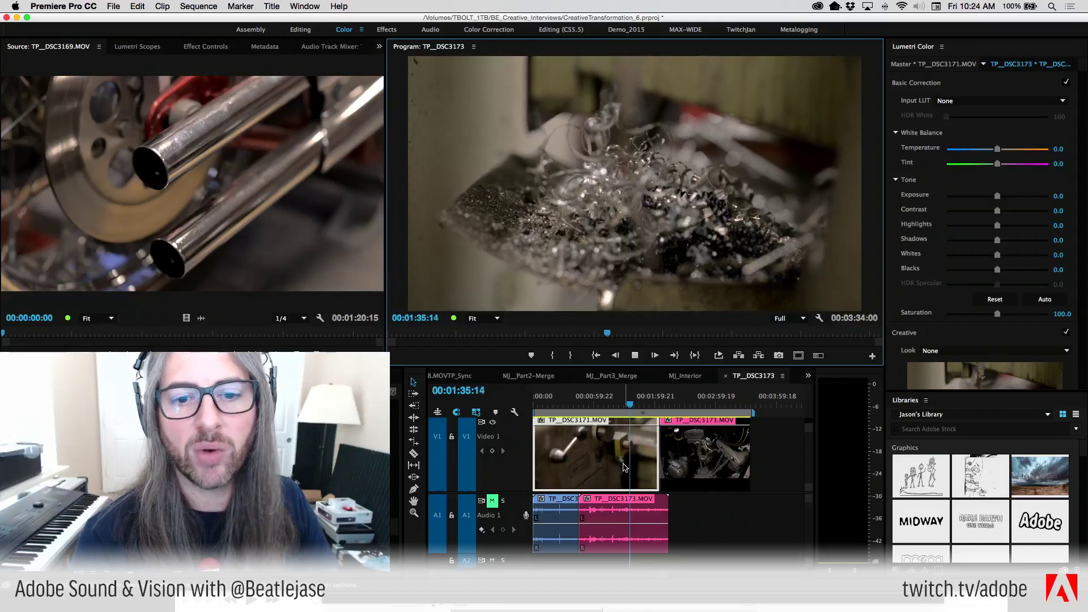
key("space")
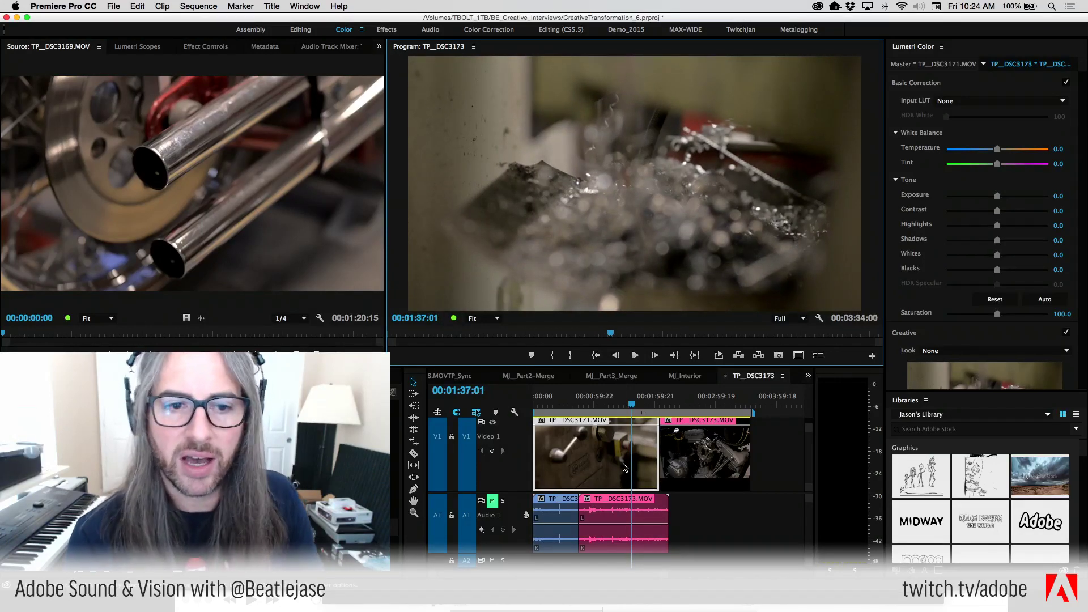
key("space")
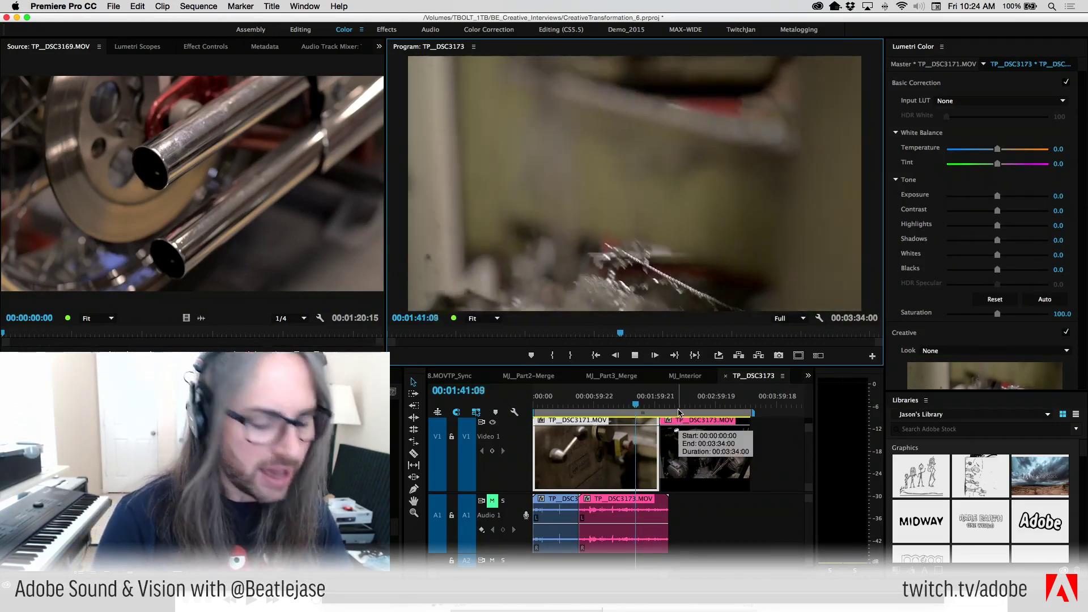
Switch to Google Chrome, open stock.adobe.com in a new tab and reposition the browser window.
key("super+Tab")
key("super+Tab")
key("super+Tab")
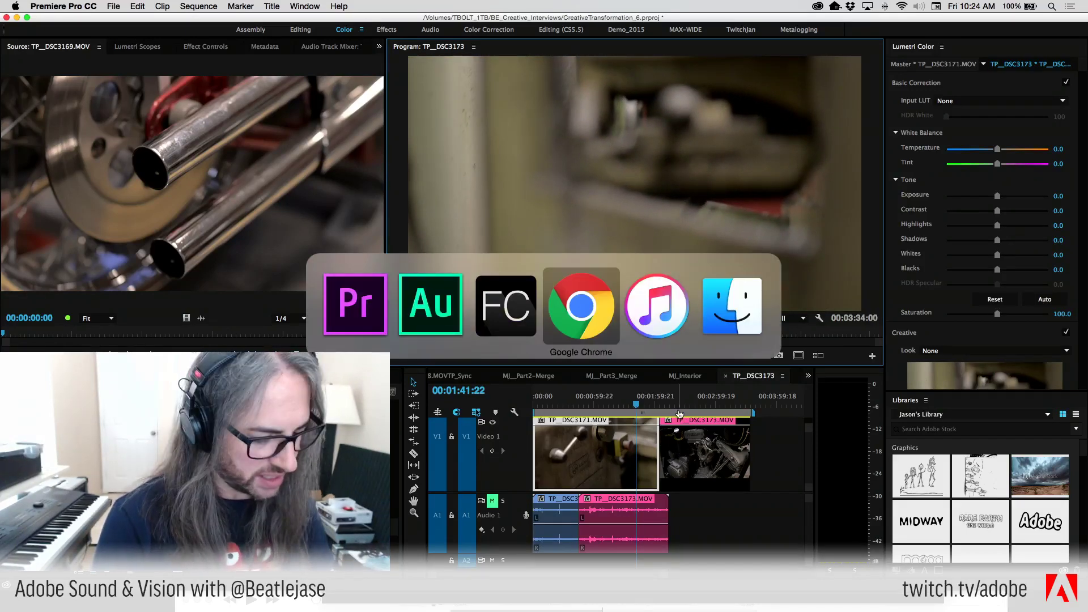
key("super+t")
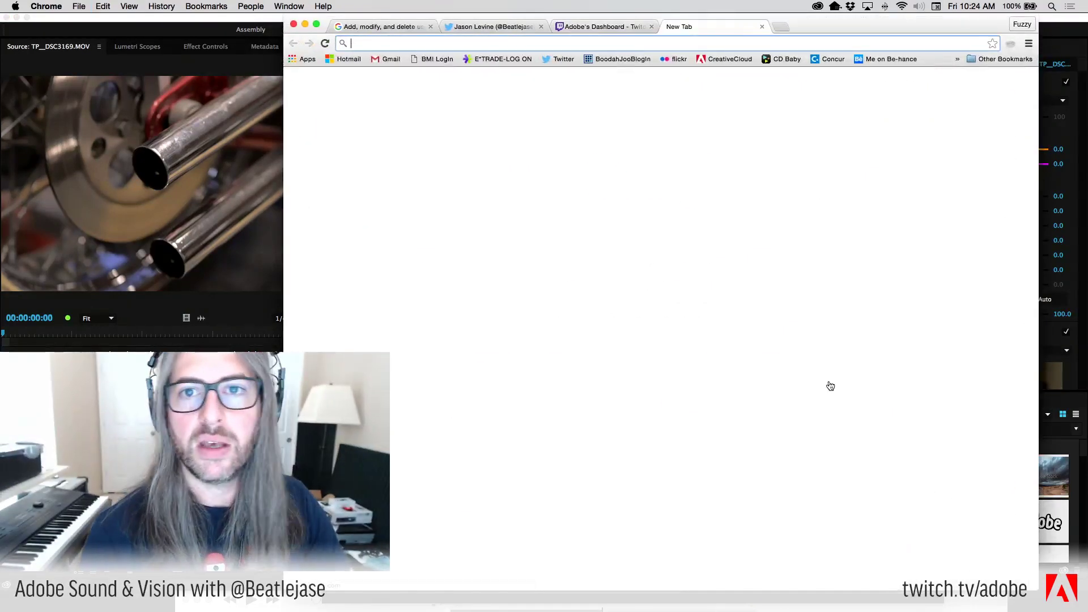
left_click(818, 6)
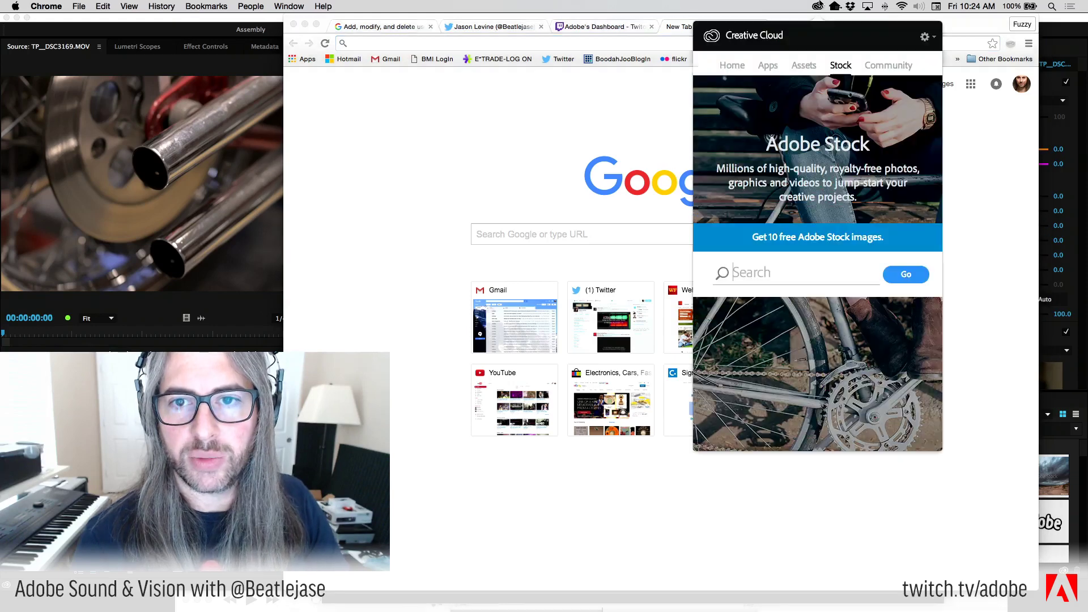
left_click(815, 5)
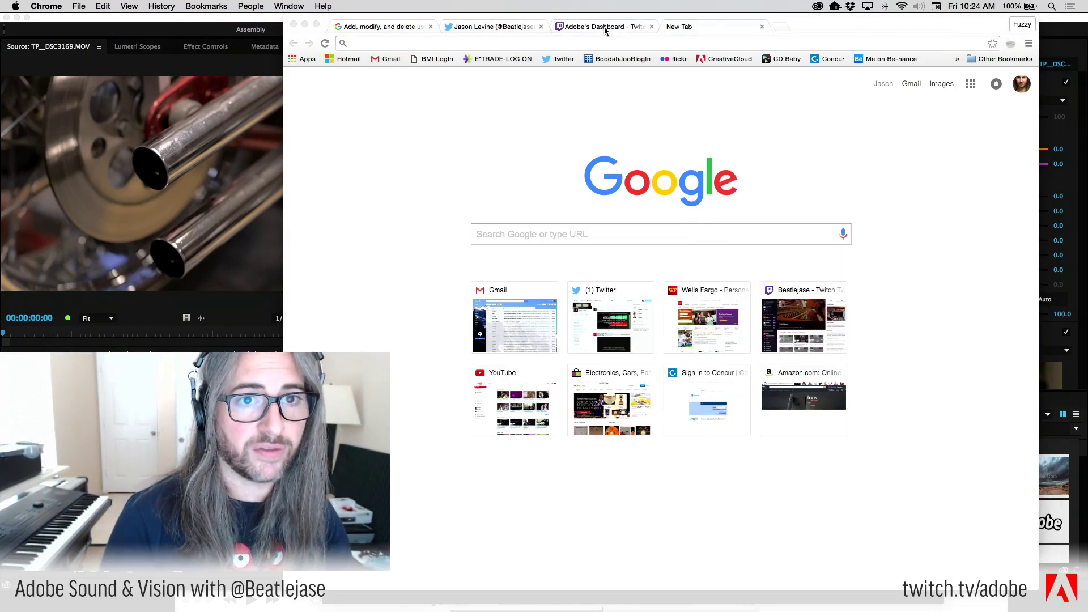
left_click(603, 41)
type("stock")
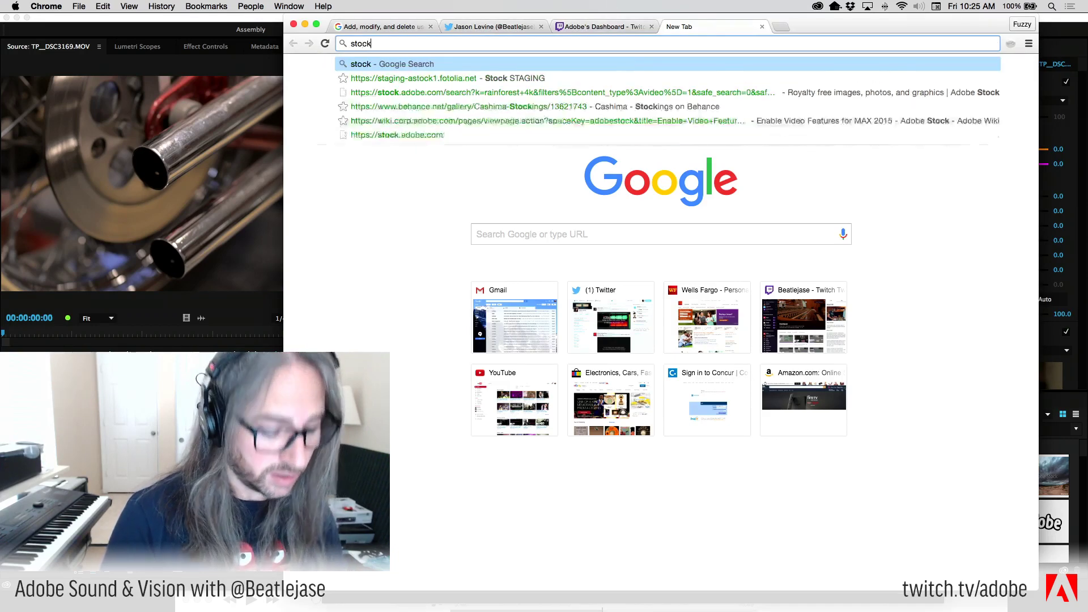
type(".adobe.com")
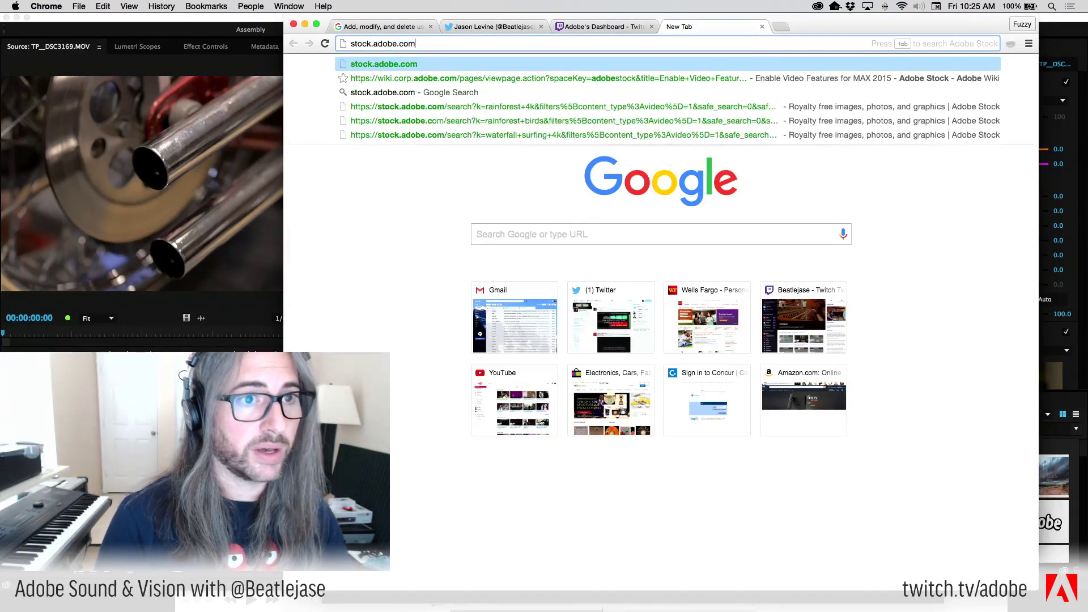
key("Return")
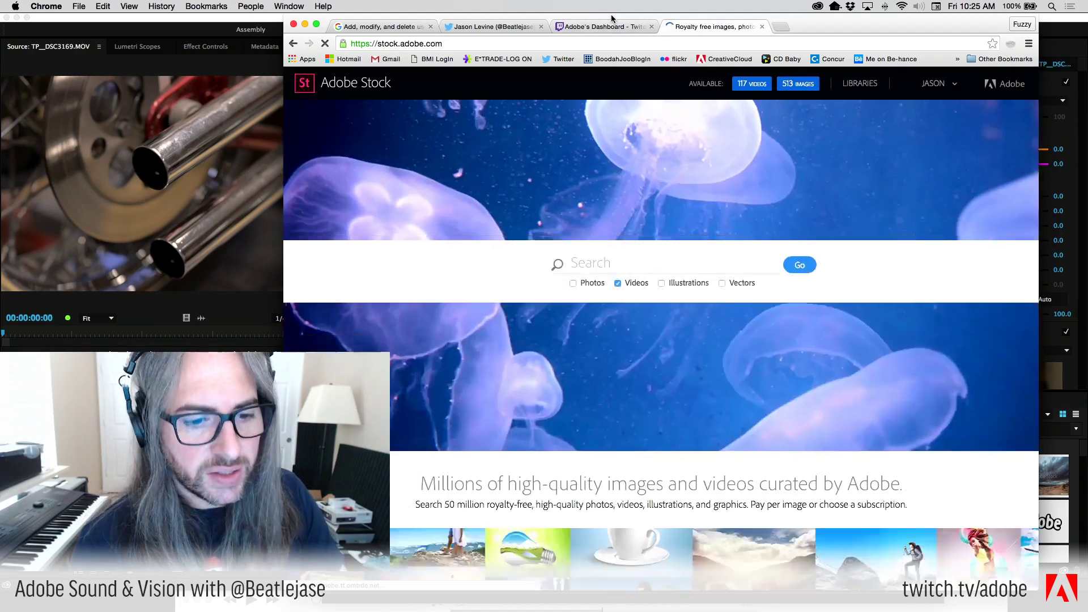
left_click_drag(614, 22, 514, 6)
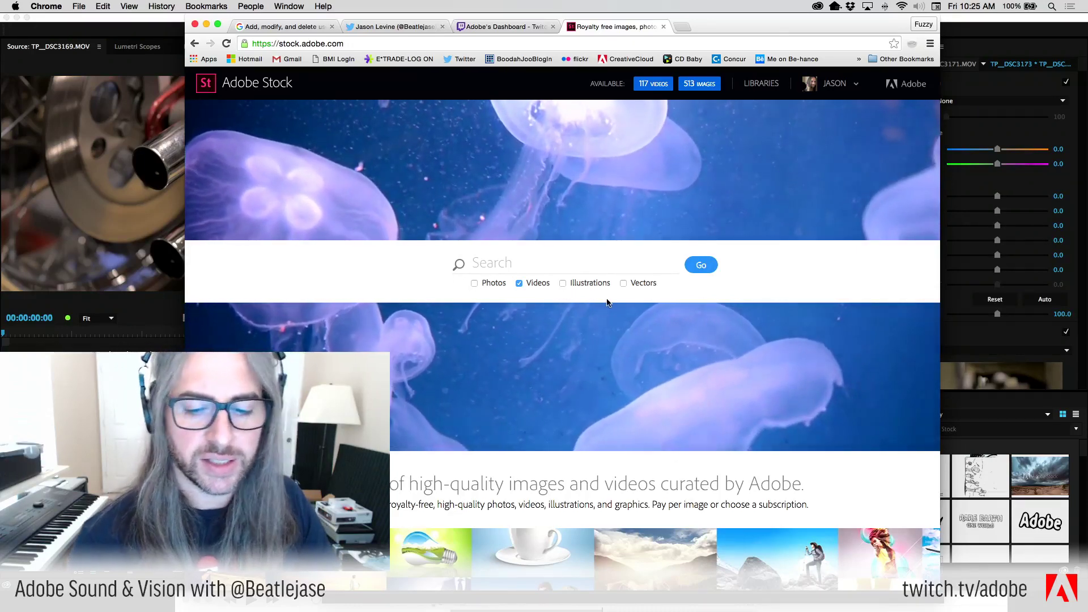
Skim the Adobe Stock home page and place the cursor in its video search field.
scroll(606, 303, "down", 6)
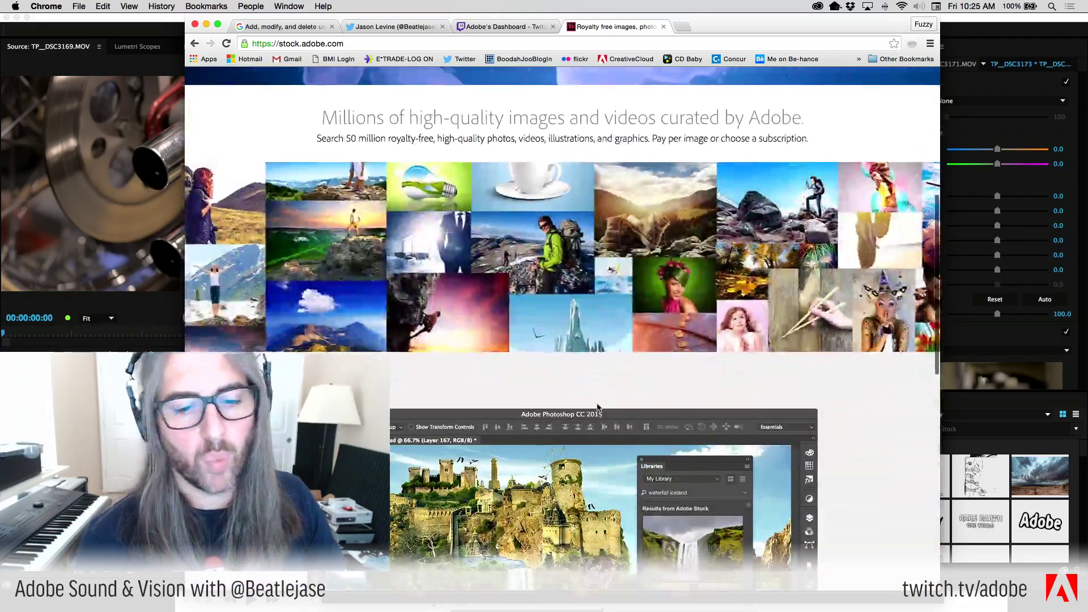
scroll(598, 402, "down", 2)
scroll(597, 402, "up", 10)
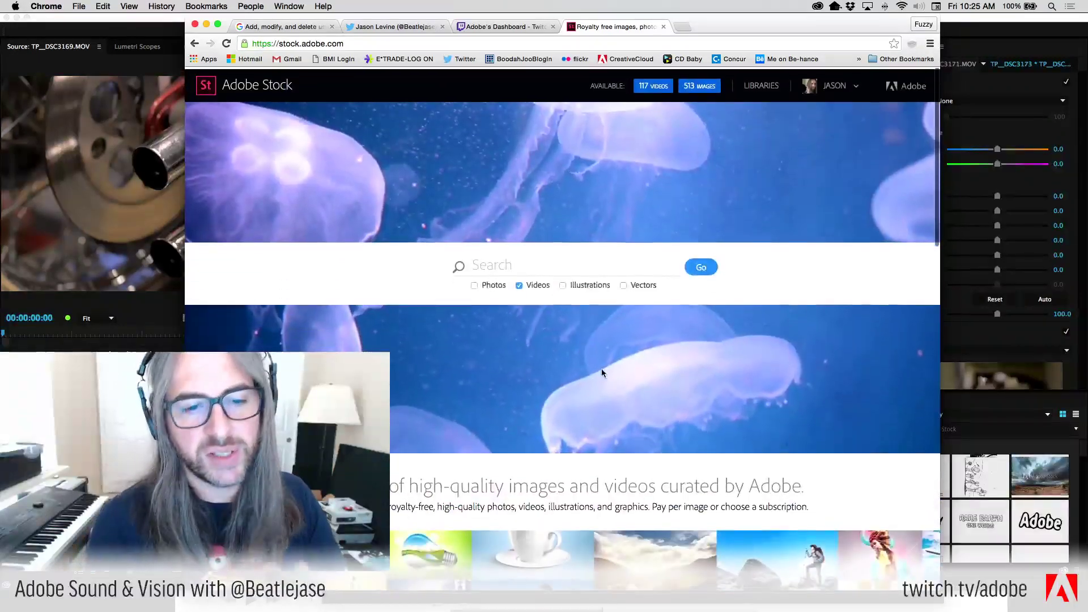
left_click(577, 261)
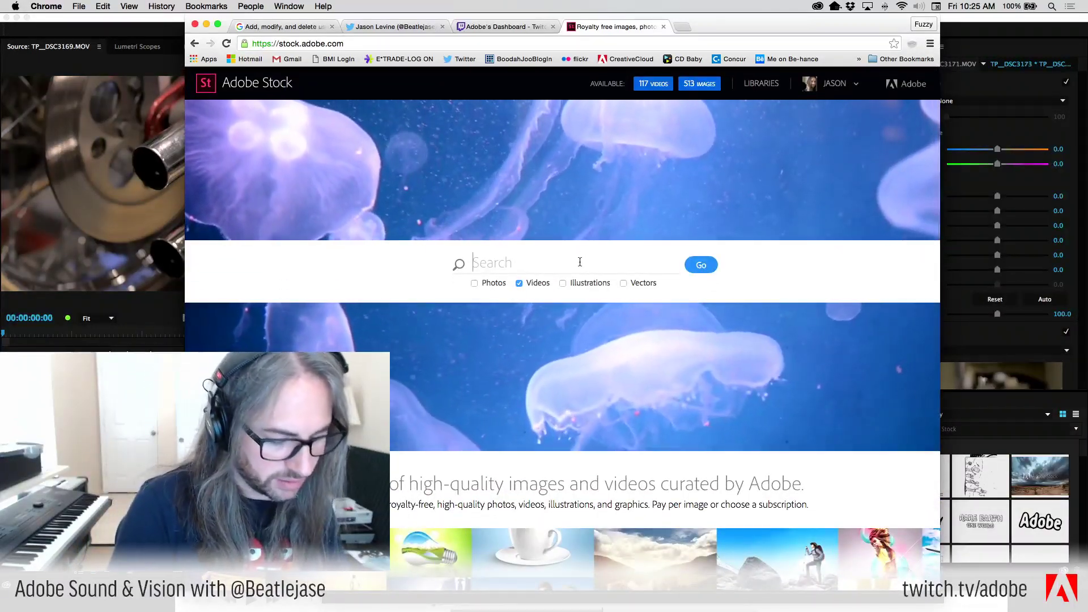
type("rainfo")
key("BackSpace")
key("BackSpace")
key("BackSpace")
key("BackSpace")
key("BackSpace")
key("BackSpace")
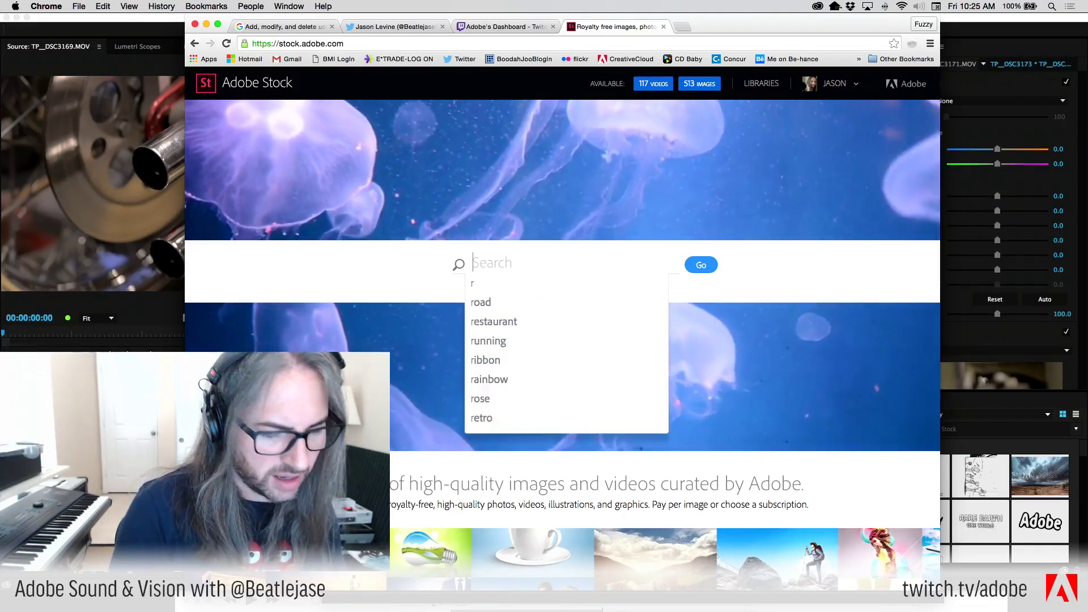
Search Adobe Stock videos for "metal drill".
type("met")
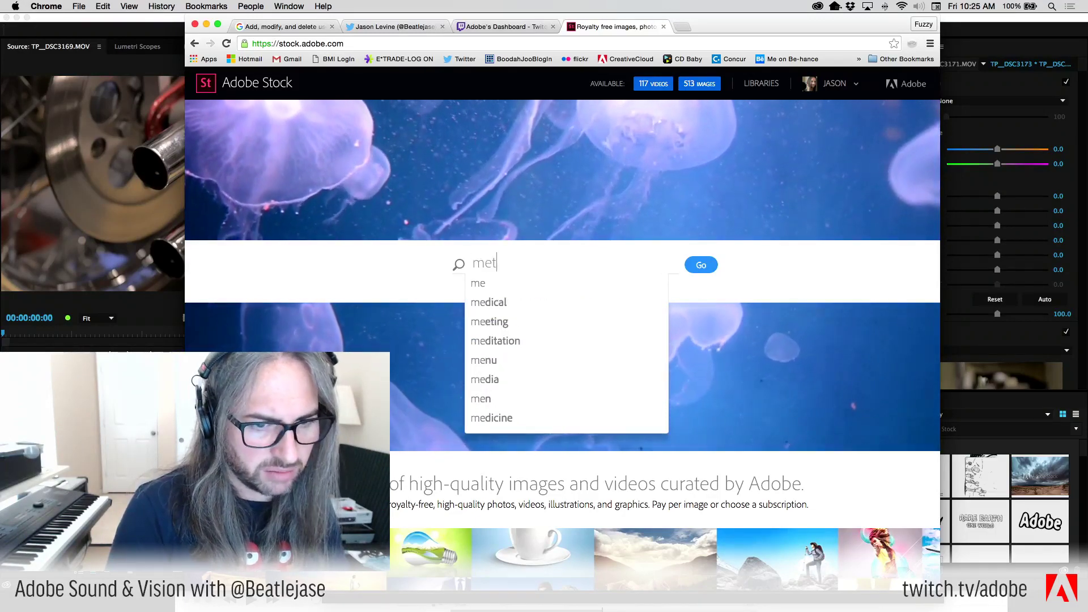
type("al dri")
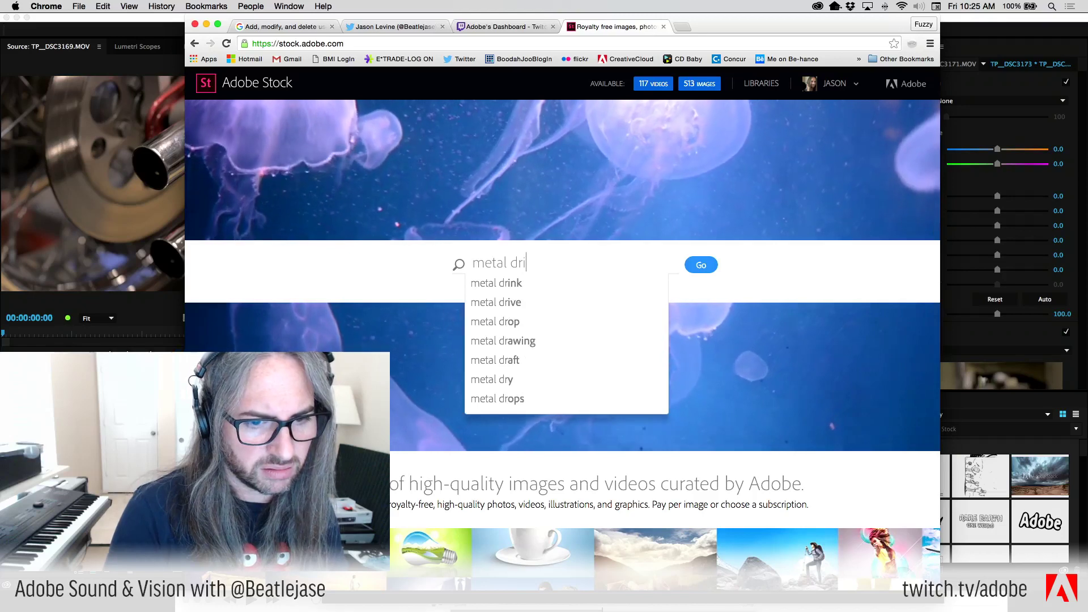
type("ll")
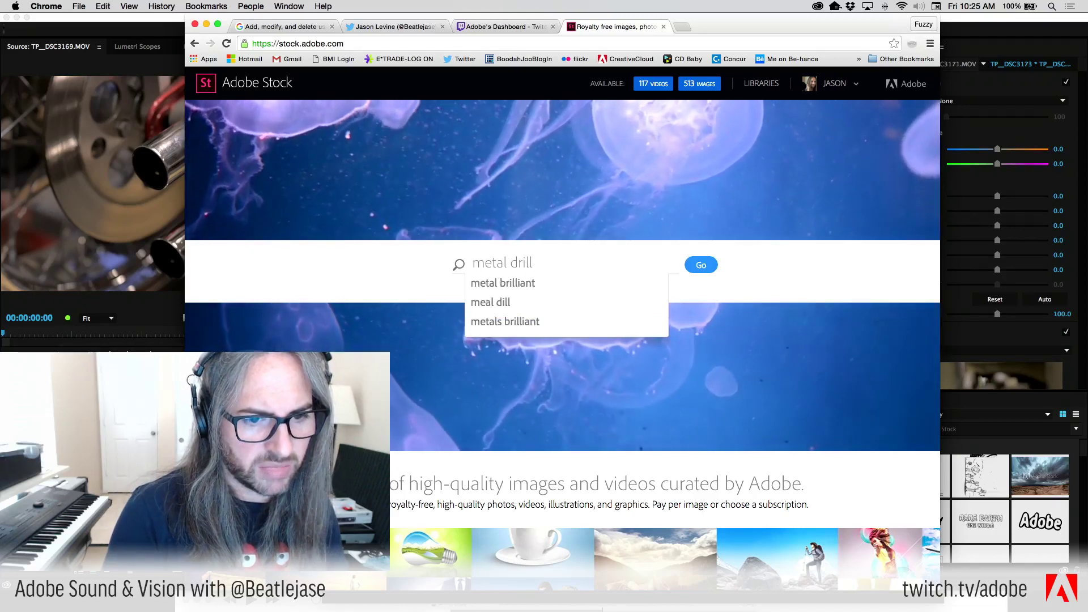
key("Return")
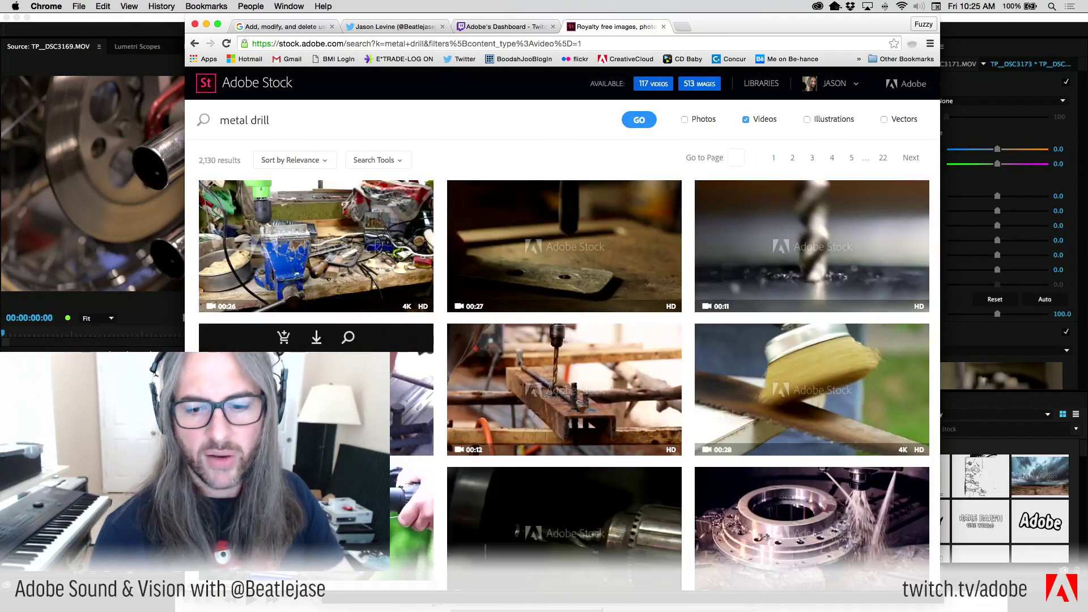
Browse the first rows of metal drill video results and return to the search field.
mouse_move(627, 403)
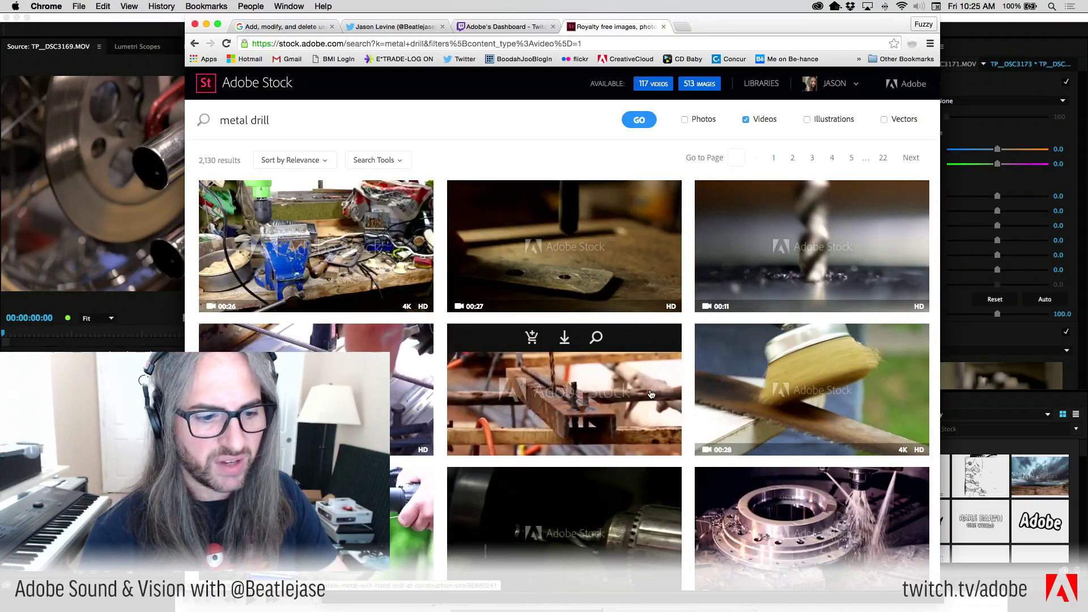
scroll(651, 394, "down", 3)
scroll(793, 368, "down", 4)
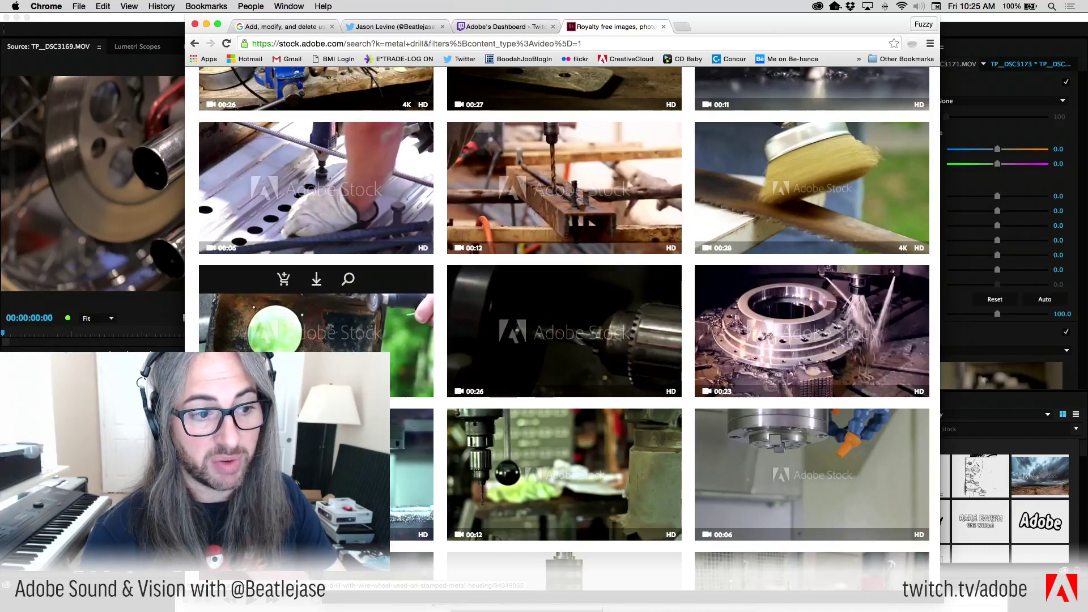
scroll(287, 227, "up", 4)
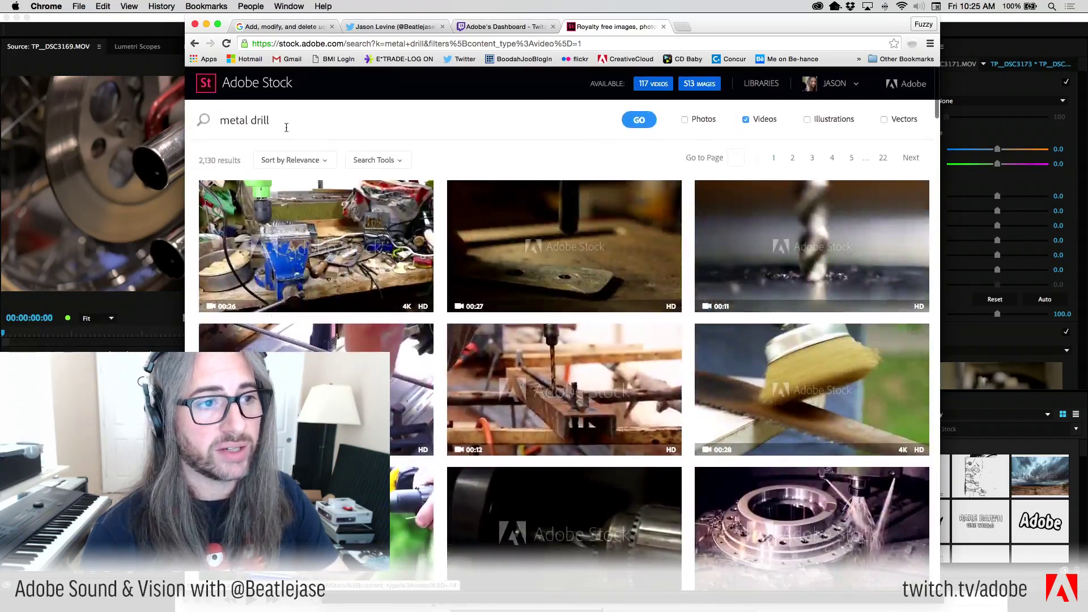
Refine the video search to "metal drill 4k" and look through the whole results page.
type("4k")
key("Return")
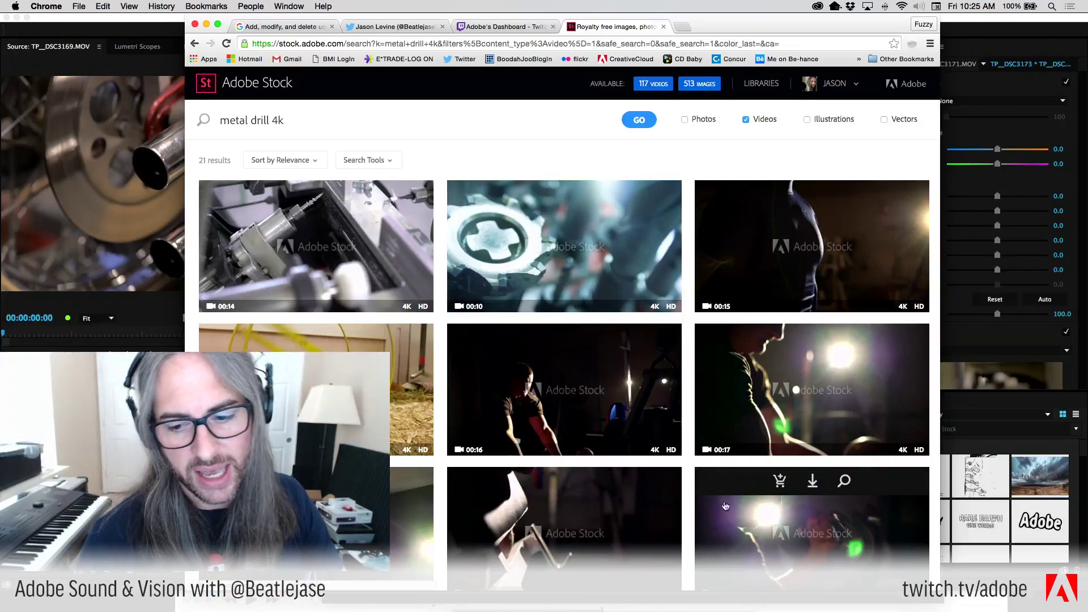
scroll(654, 498, "down", 3)
scroll(654, 499, "down", 10)
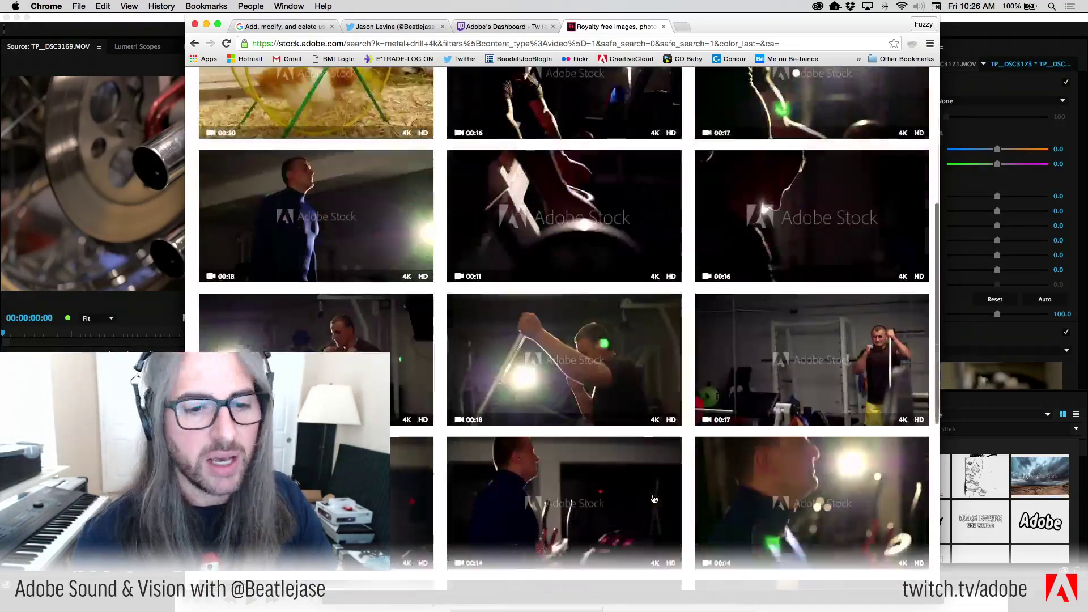
scroll(654, 498, "down", 8)
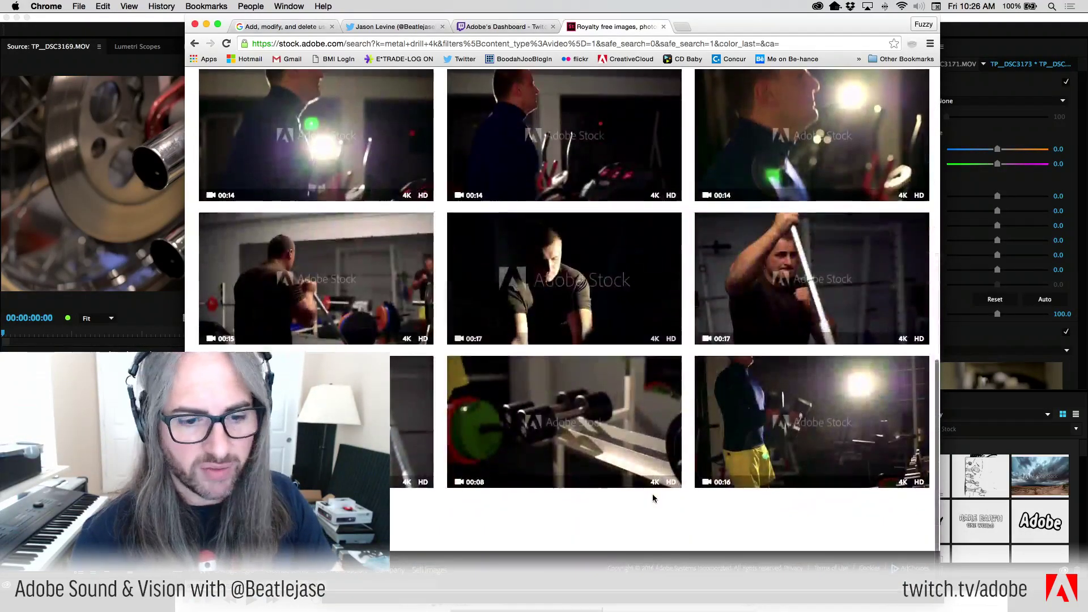
mouse_move(800, 430)
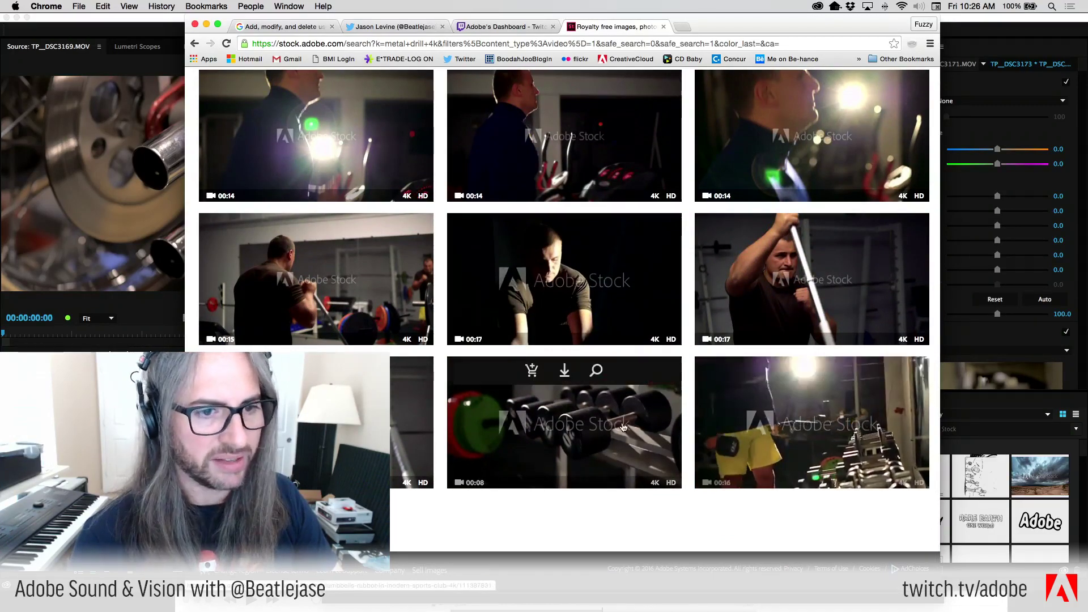
scroll(578, 430, "up", 20)
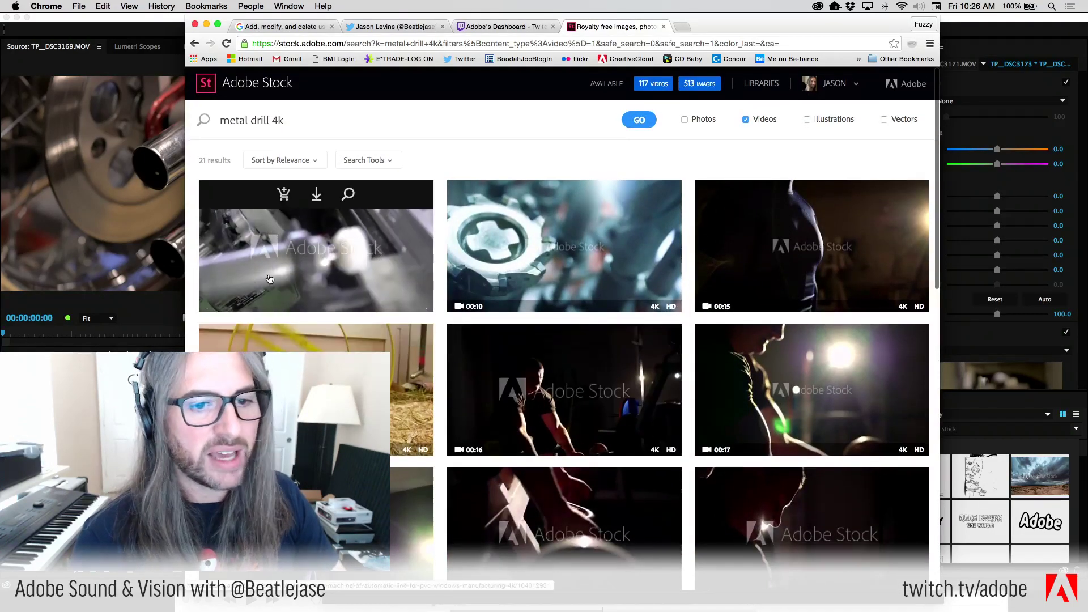
Open the details of the close-up drills and milling equipment clip and shift the browser window aside to uncover the Source monitor.
mouse_move(538, 279)
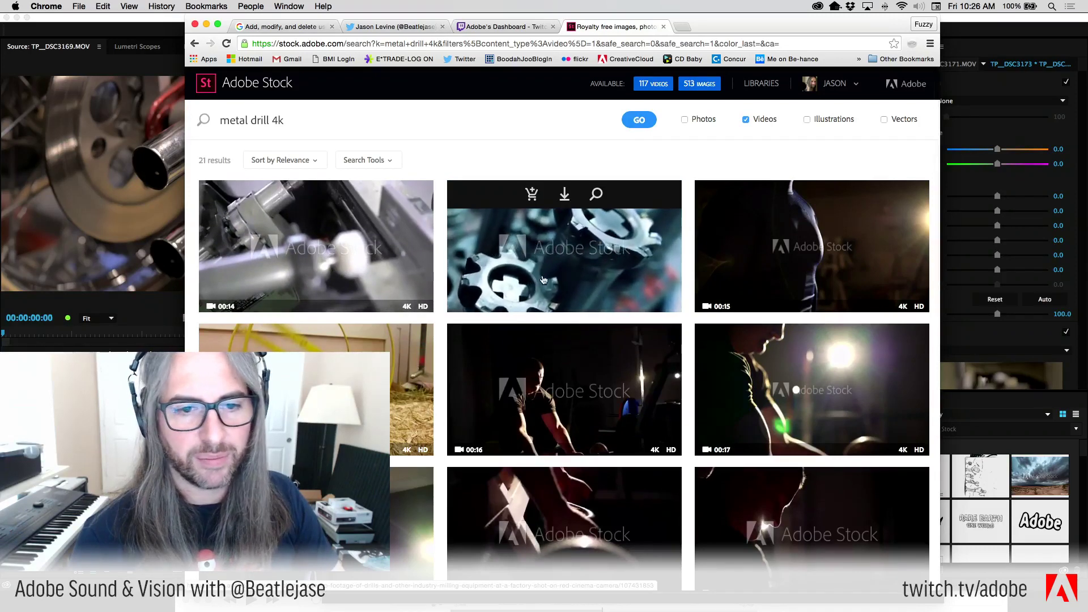
mouse_move(318, 391)
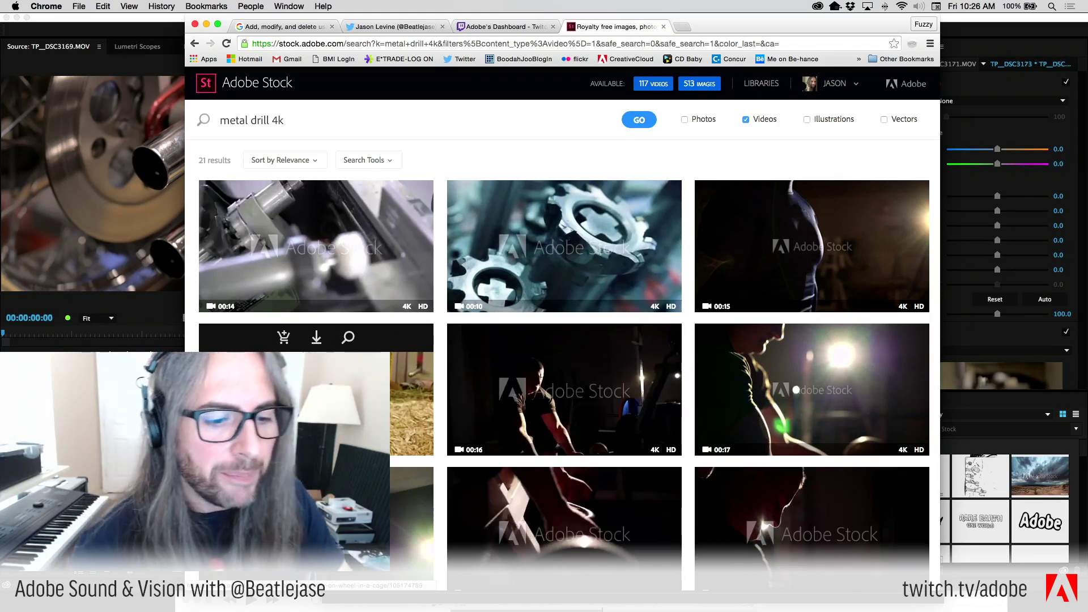
mouse_move(633, 278)
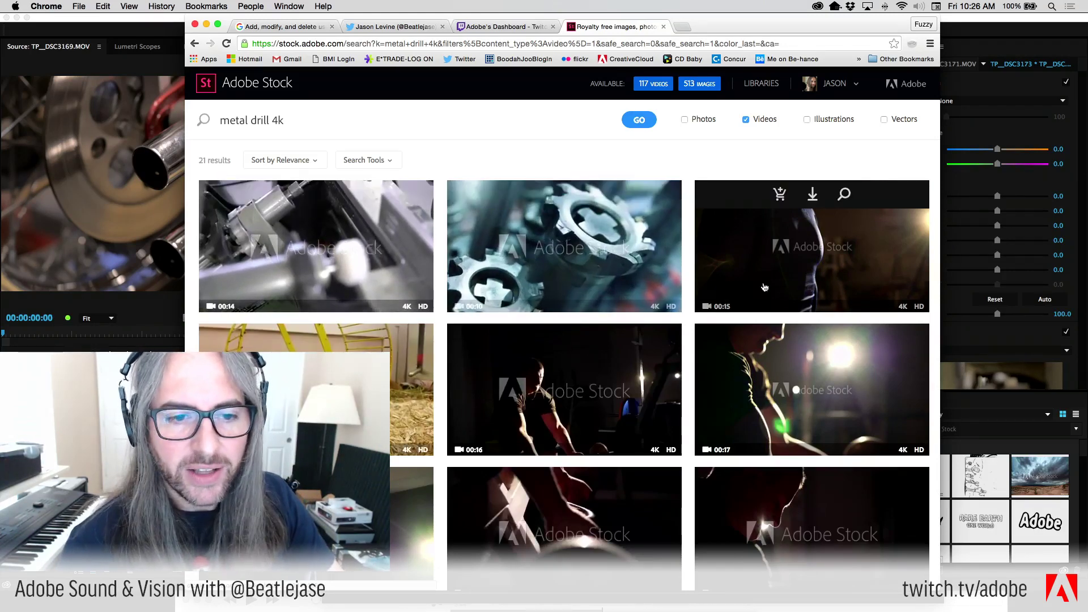
left_click(634, 278)
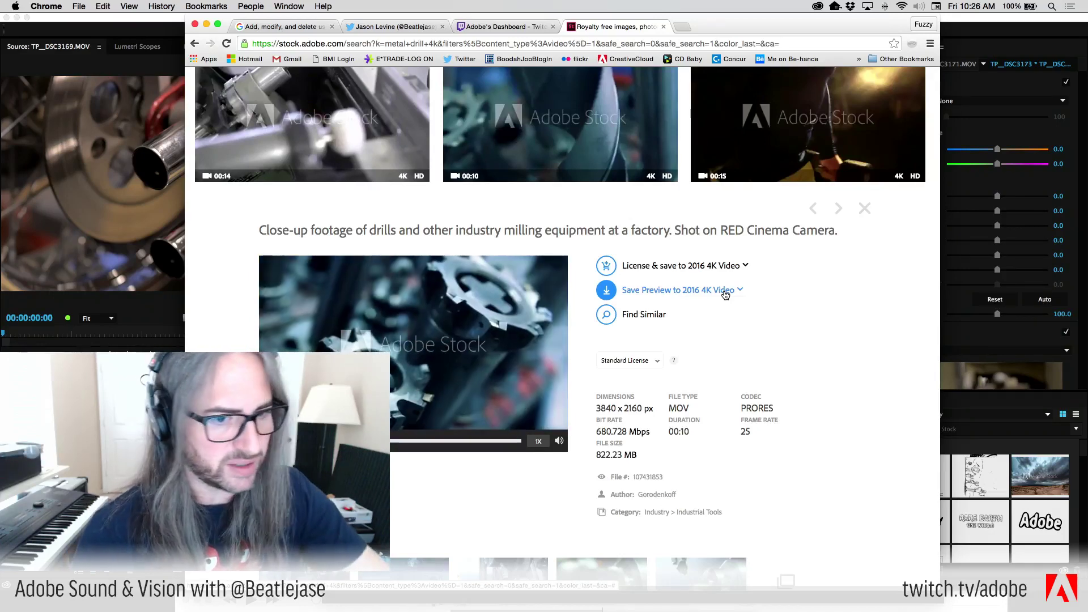
key("ctrl+alt+Right")
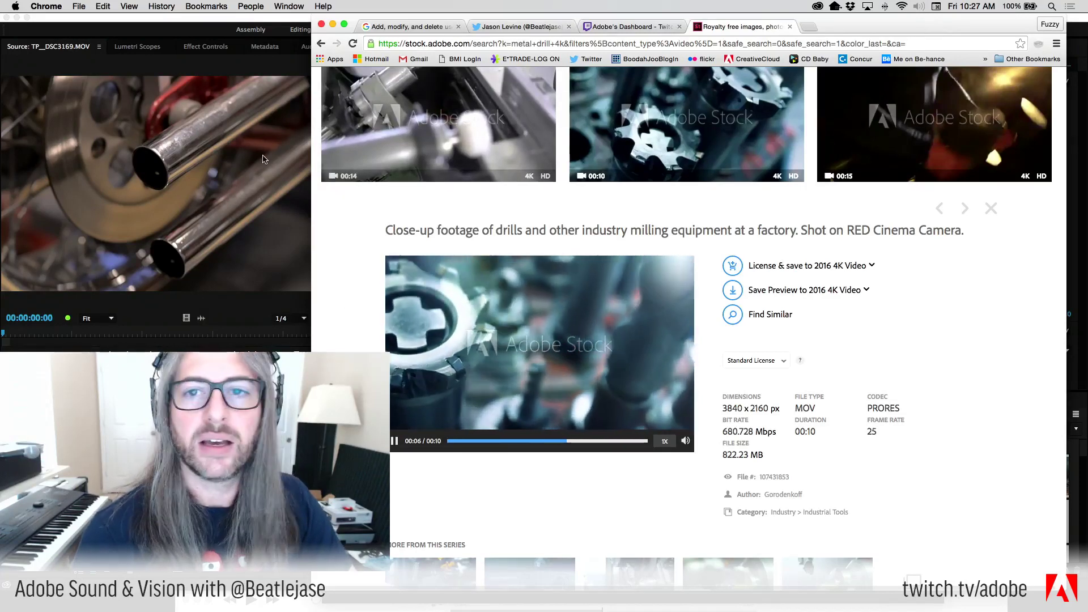
left_click_drag(940, 26, 917, 25)
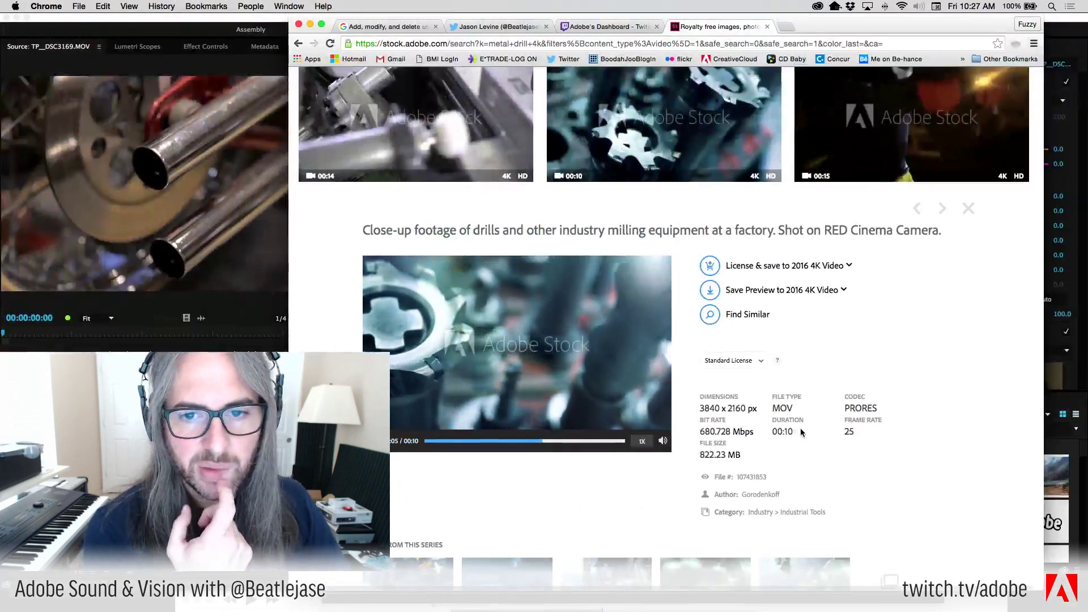
Look through the remaining "metal drill 4k" clips below the opened clip details.
scroll(680, 368, "up", 2)
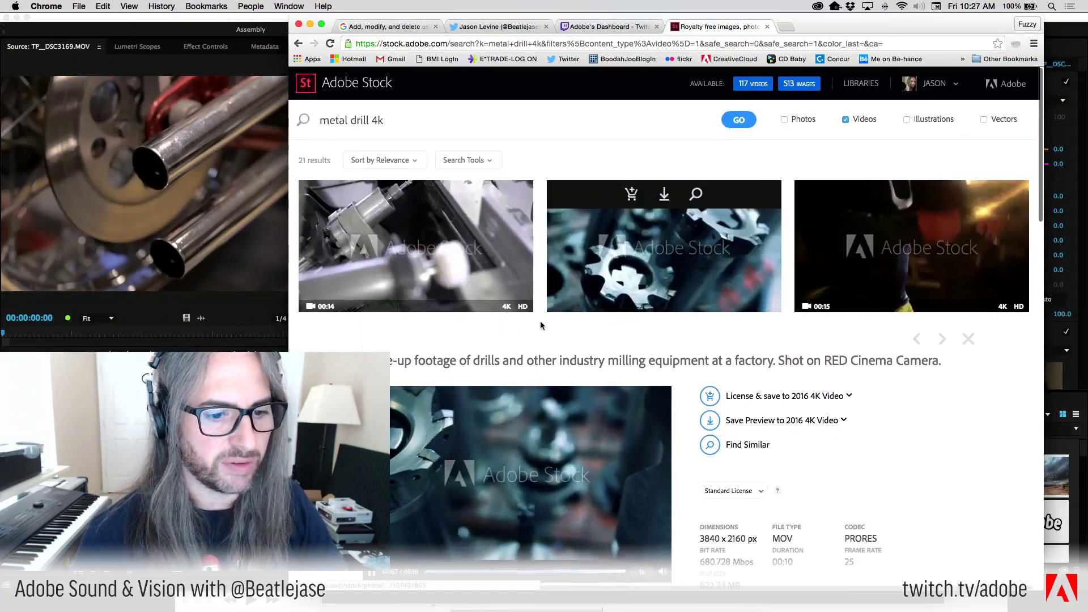
scroll(542, 327, "down", 7)
scroll(542, 327, "down", 10)
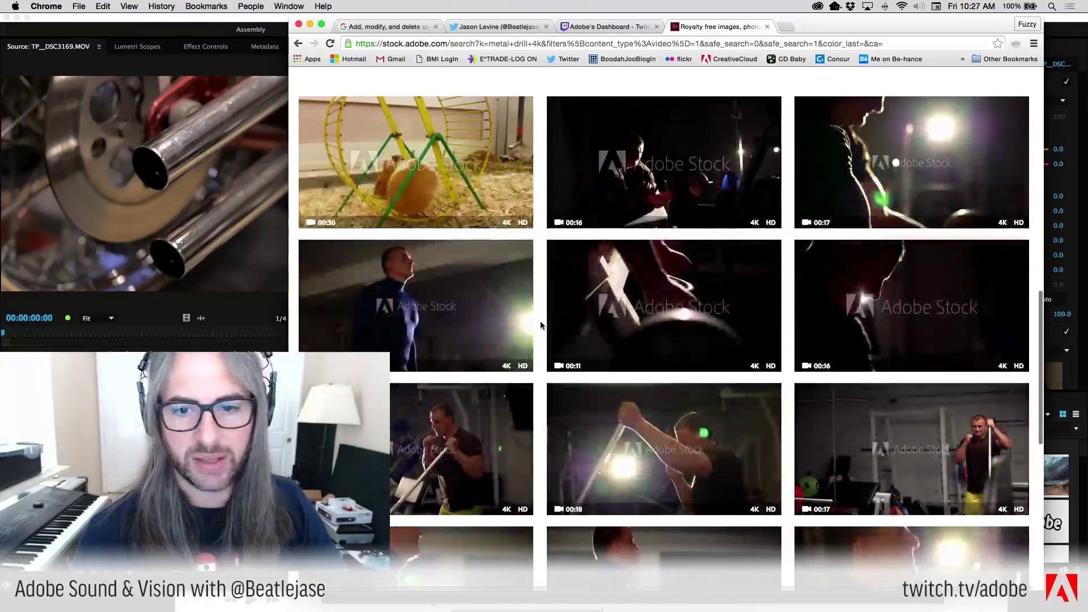
scroll(540, 321, "down", 4)
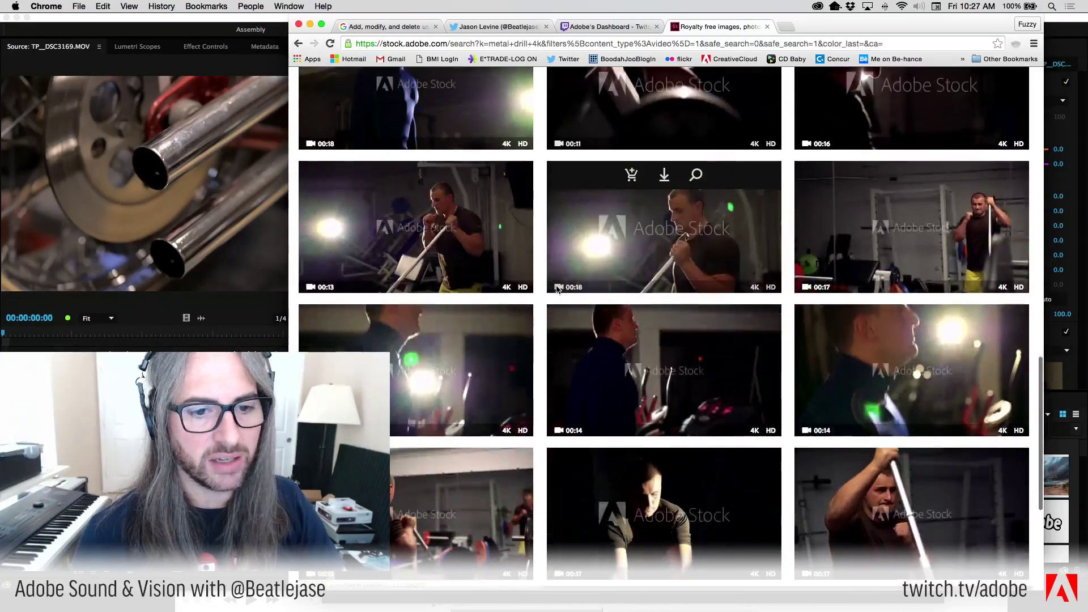
scroll(557, 289, "down", 3)
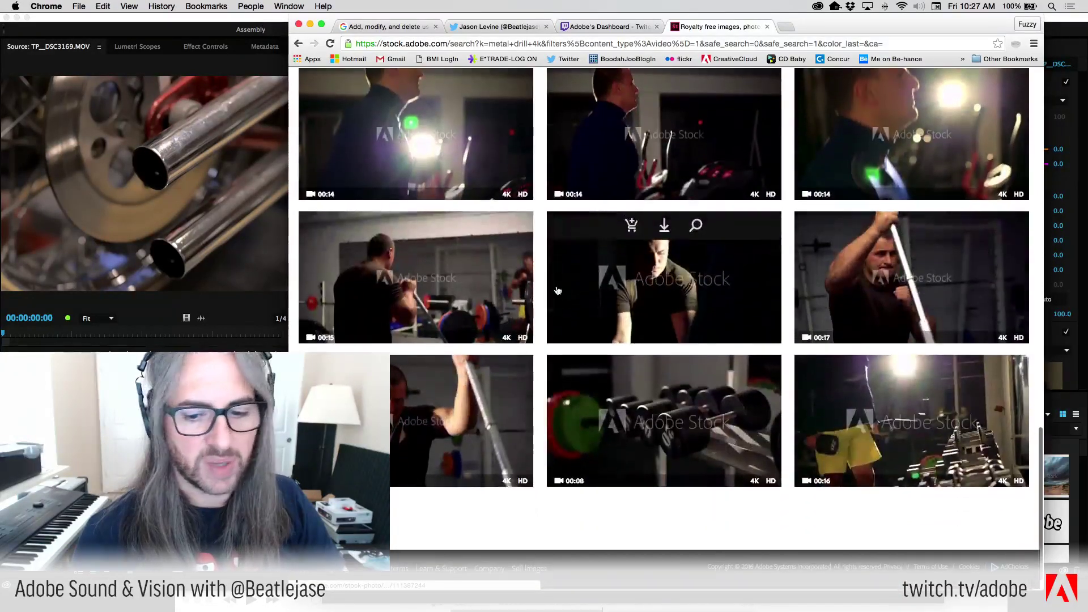
mouse_move(637, 477)
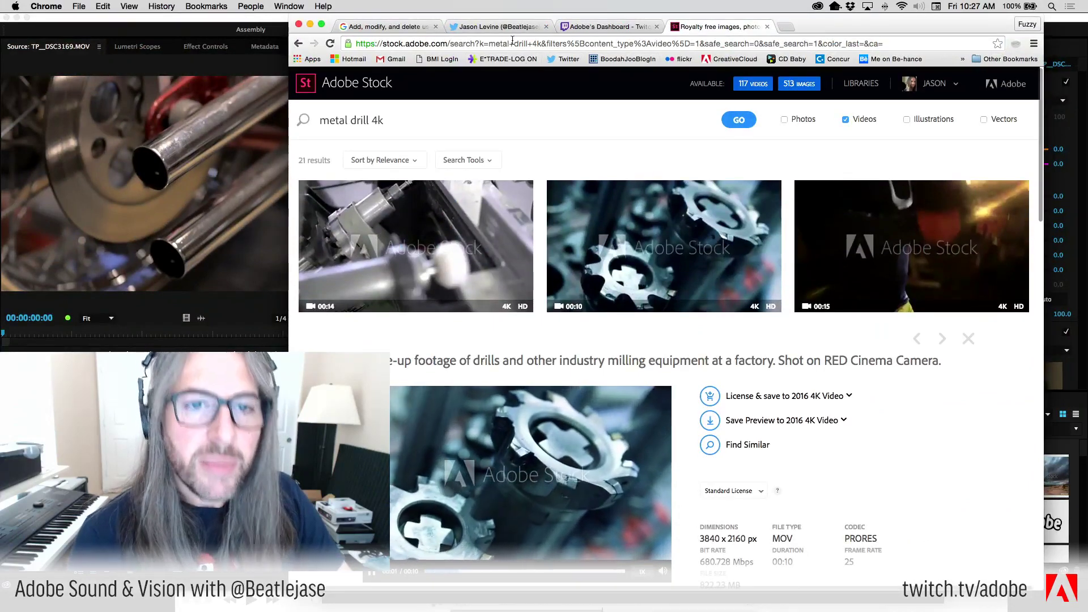
Go to stock.adobe.com/contributor by replacing the search part of the address, and view the page on selling images.
left_click(514, 43)
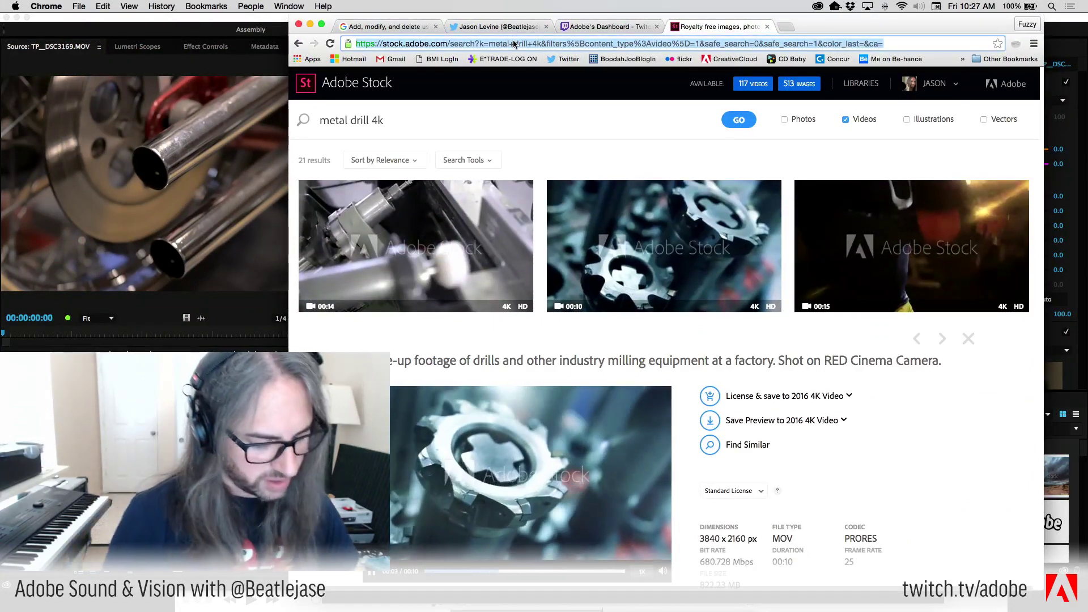
left_click(449, 43)
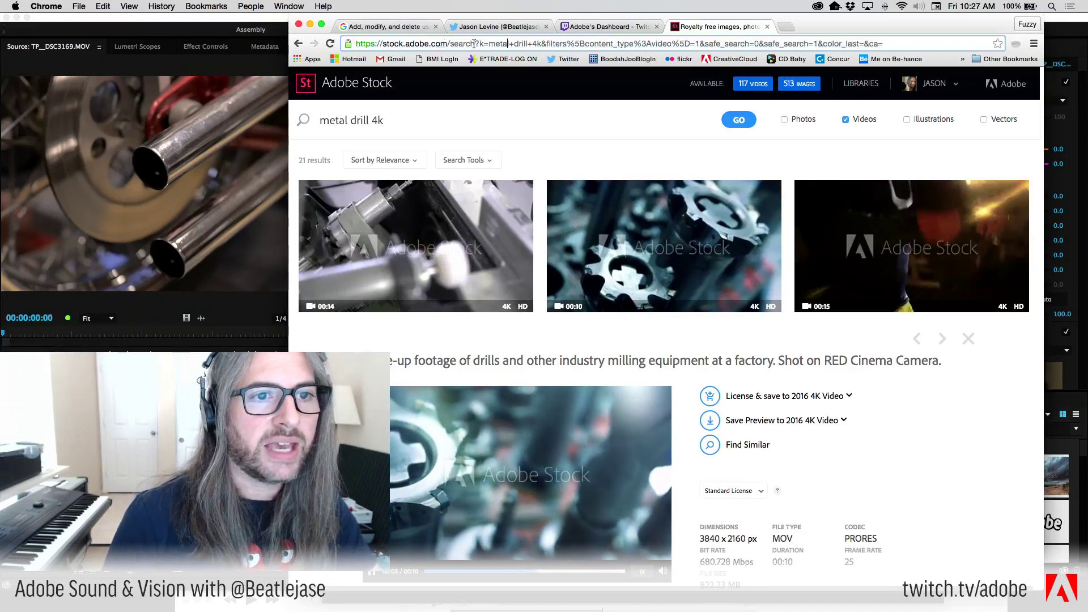
left_click_drag(449, 44, 998, 44)
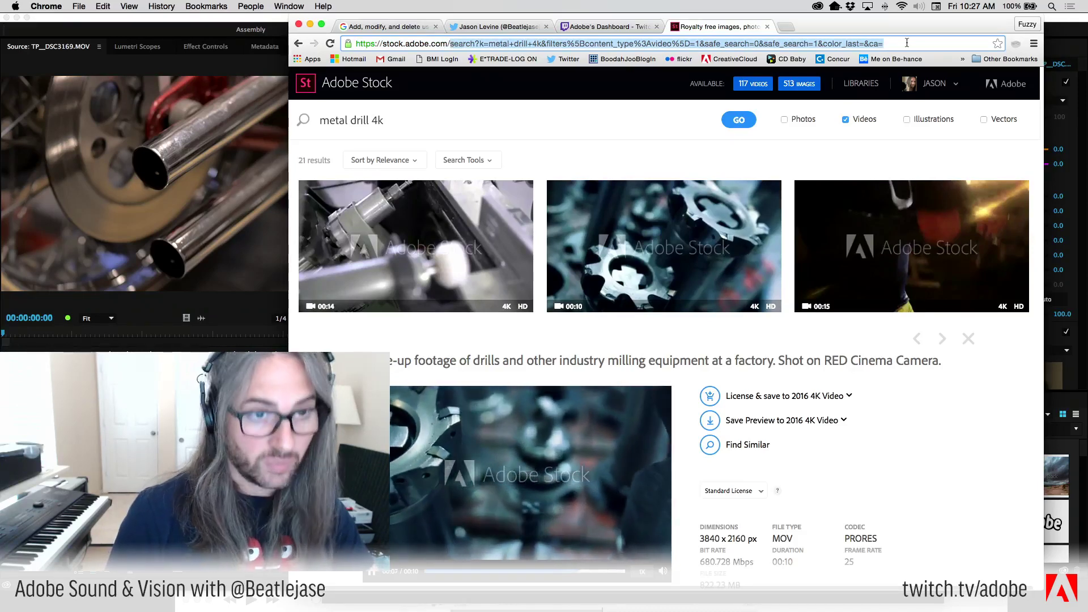
key("Delete")
type("con")
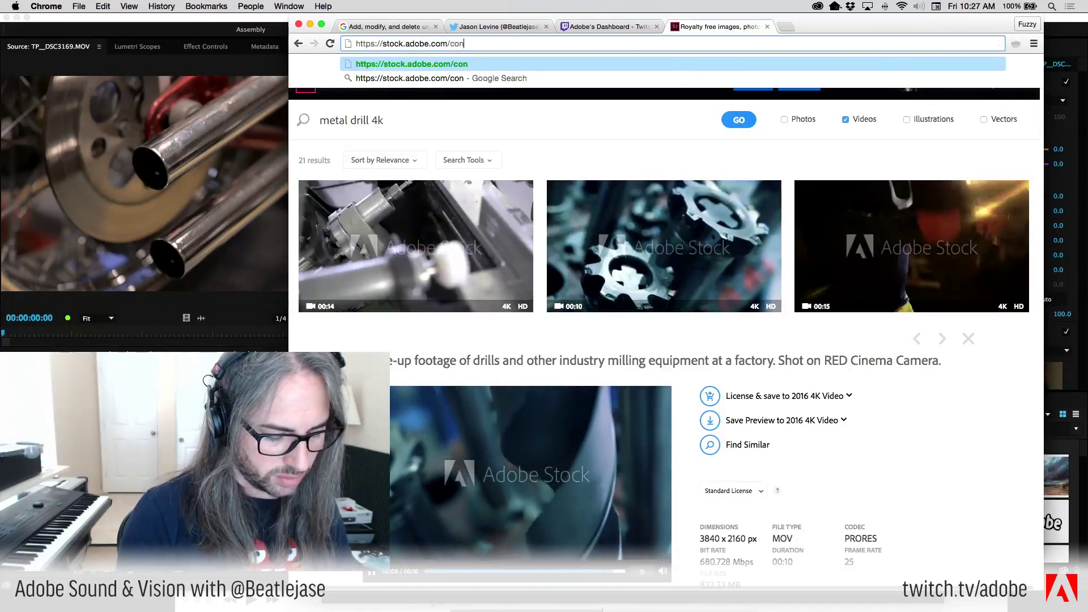
type("tributor")
key("Return")
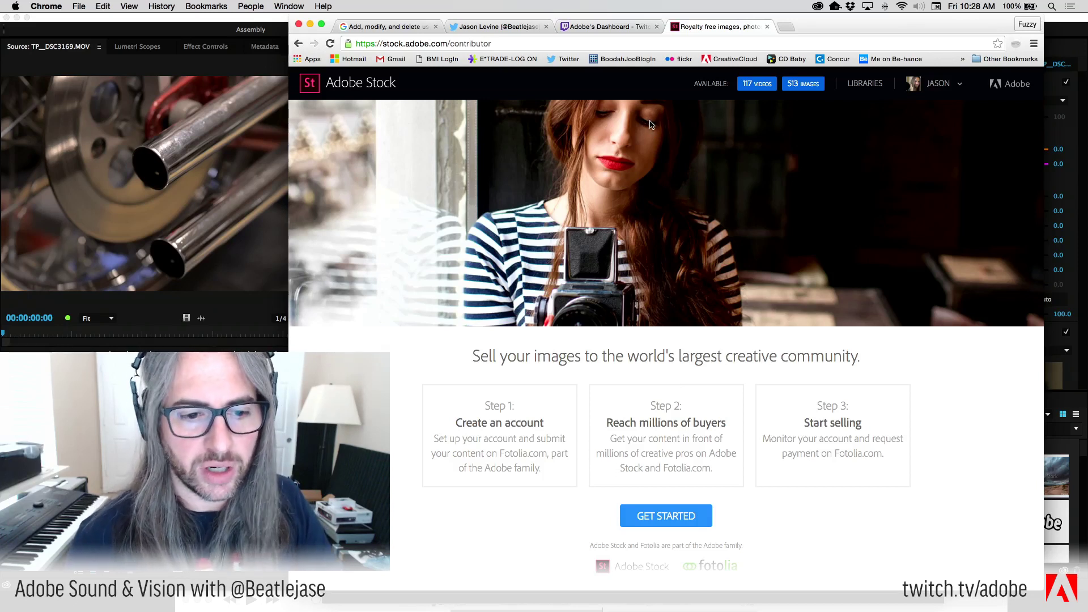
scroll(605, 321, "down", 1)
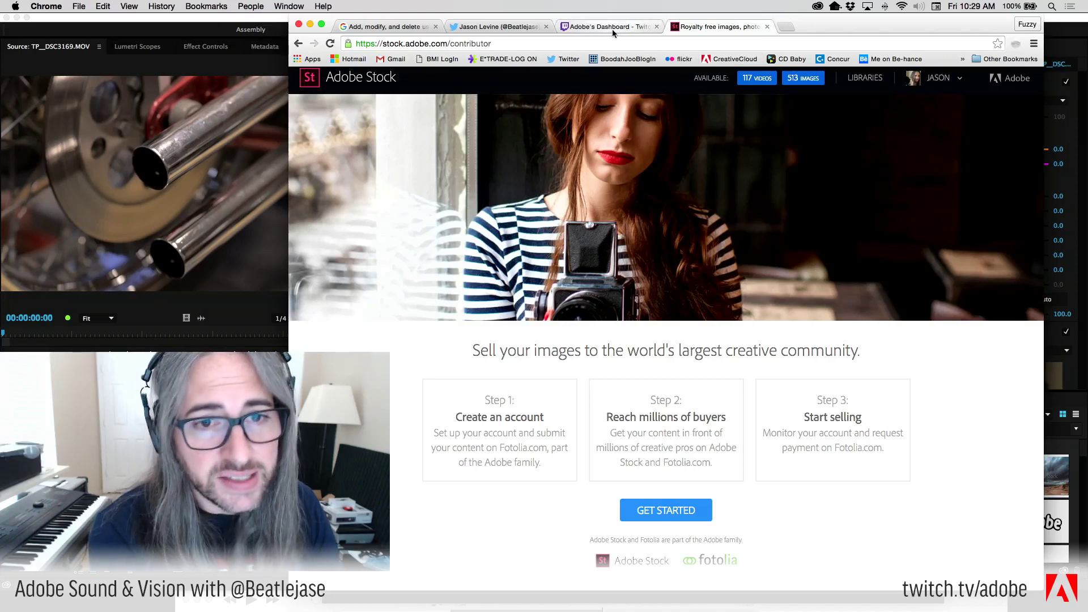
Switch to Premiere Pro and play the TP__DSC3173 sequence back and forth from the machine close-up through to the motorcycle footage.
left_click(167, 339)
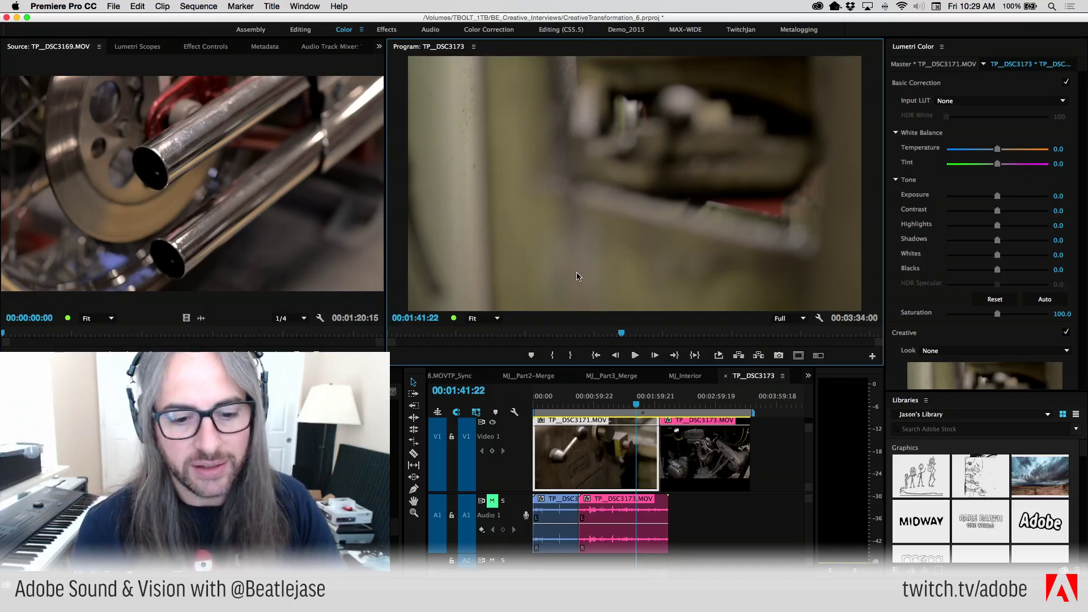
key("space")
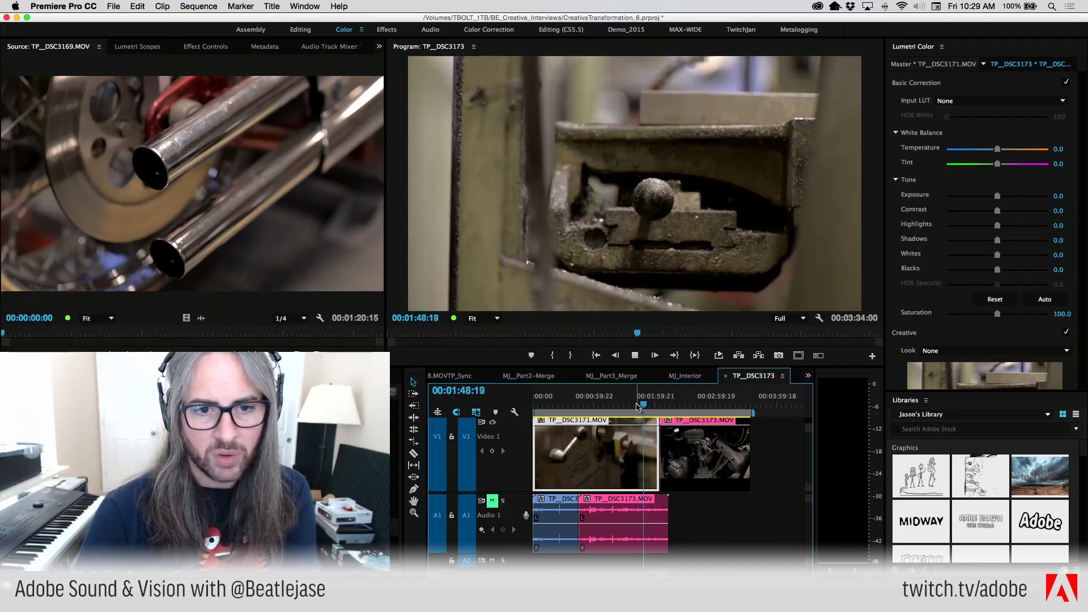
key("space")
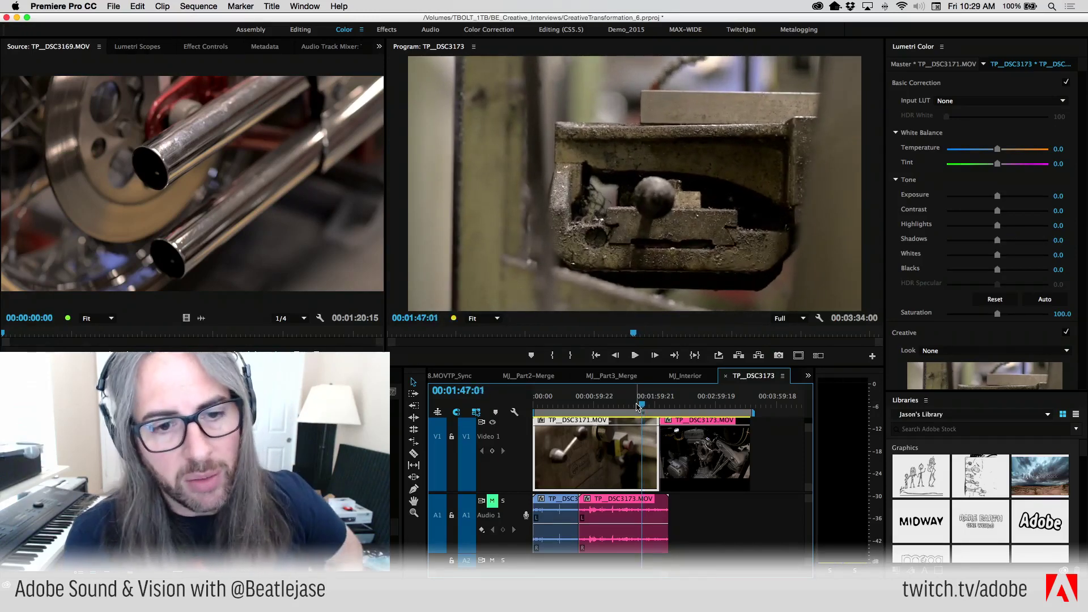
key("l")
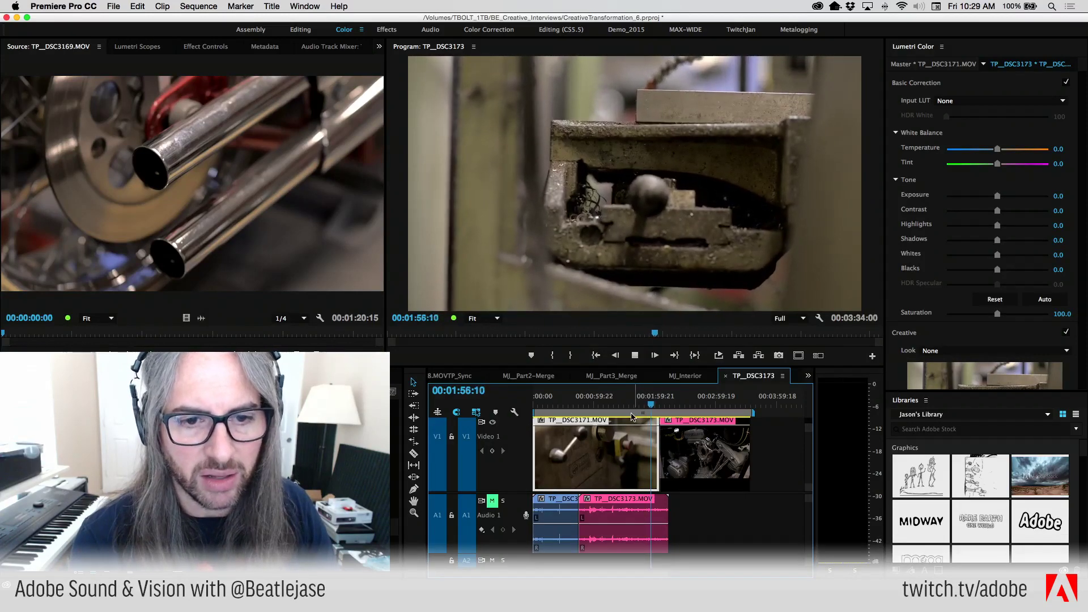
key("space")
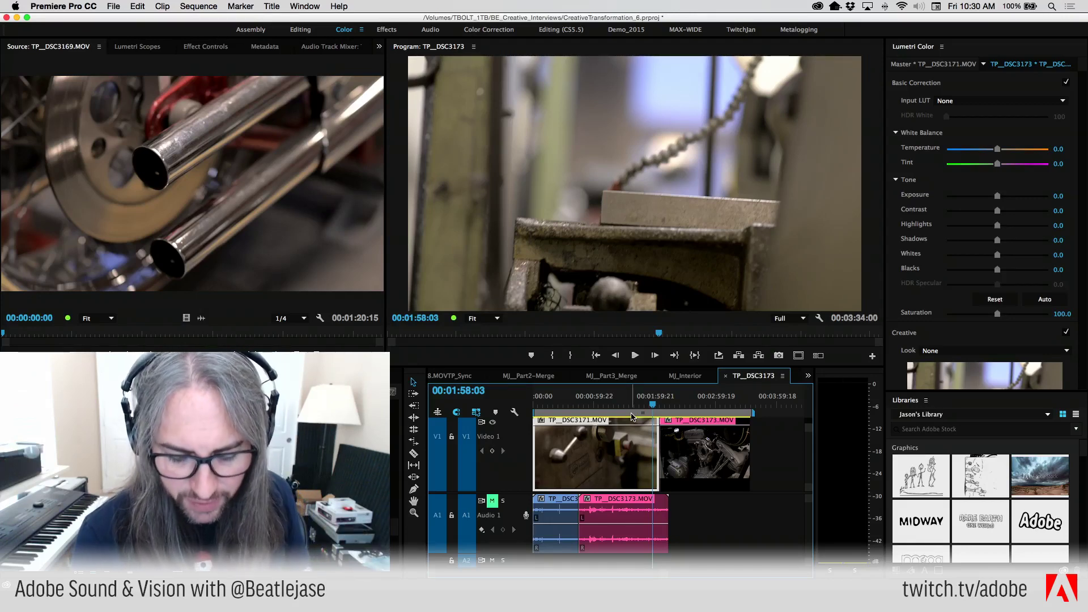
key("j")
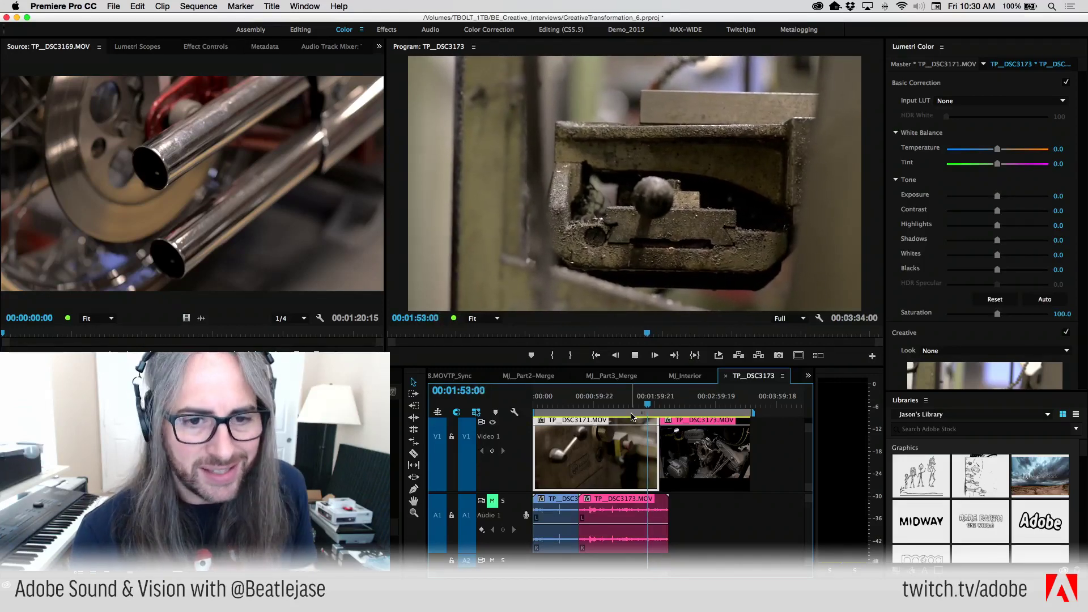
key("k")
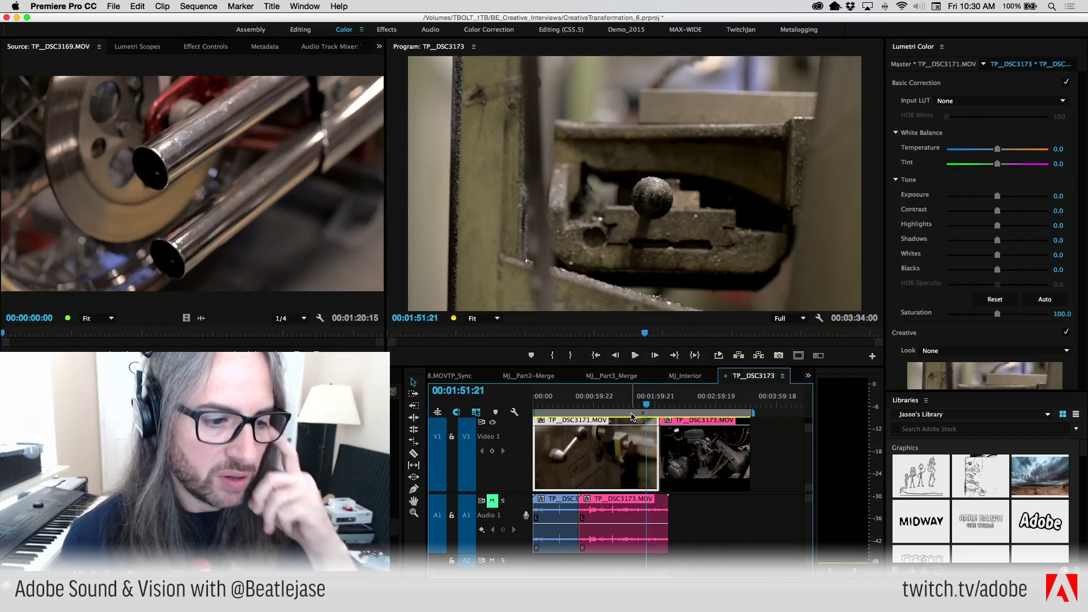
key("space")
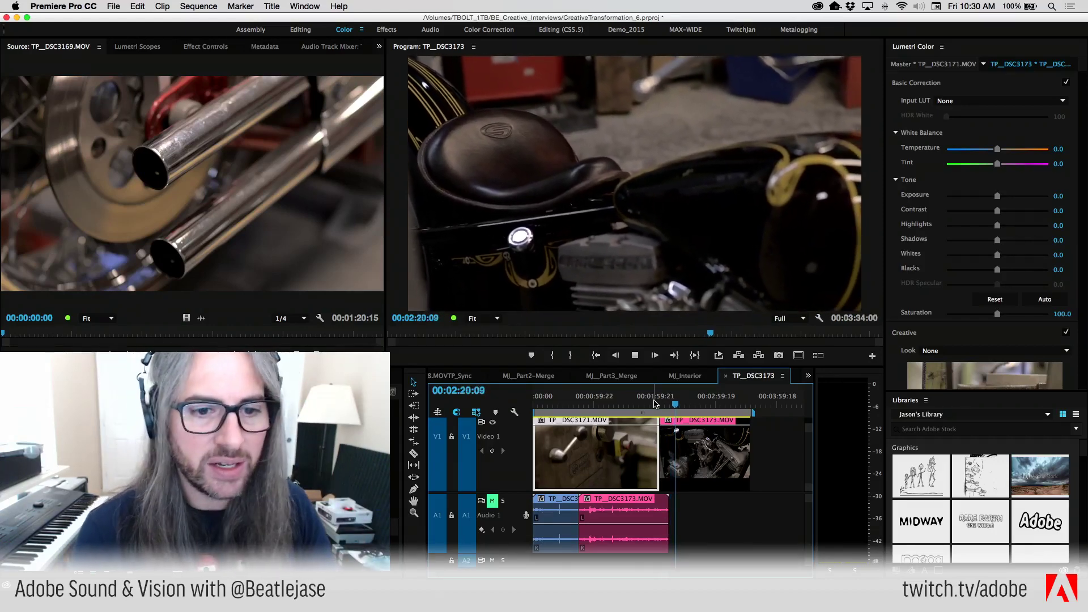
key("space")
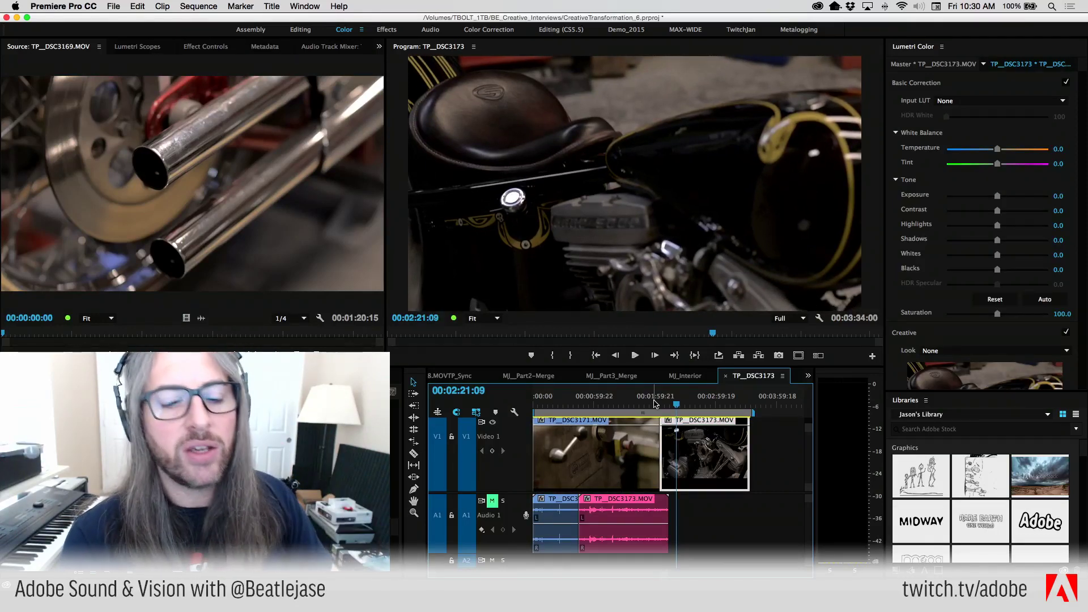
Switch to Chrome, return from the contributor page to the Adobe Stock video results, and search for "egypt pyramid 4k".
mouse_move(276, 602)
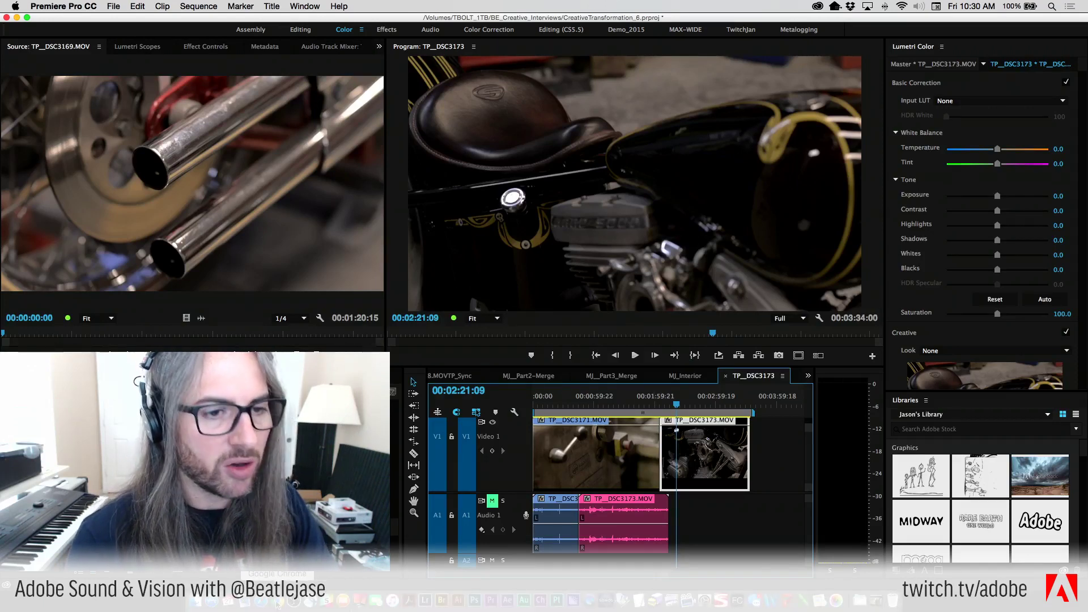
left_click(276, 602)
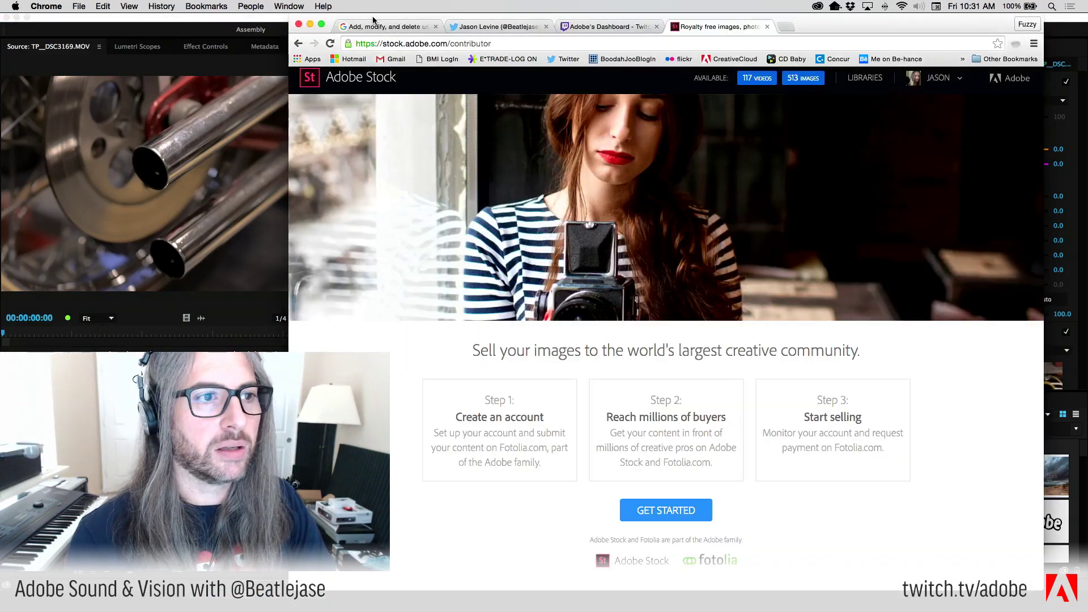
left_click(298, 43)
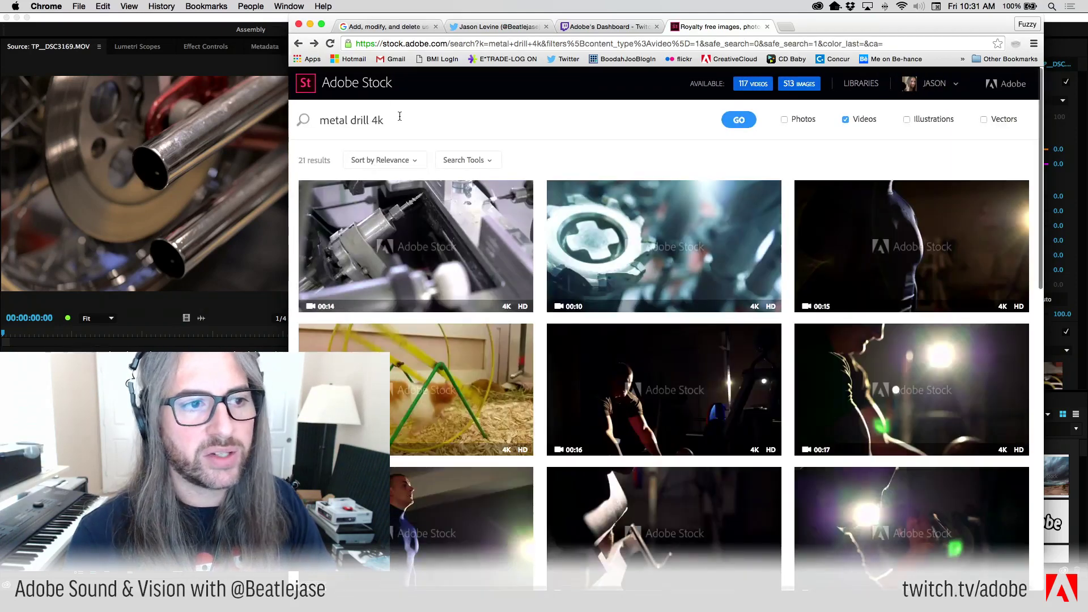
type("egypt")
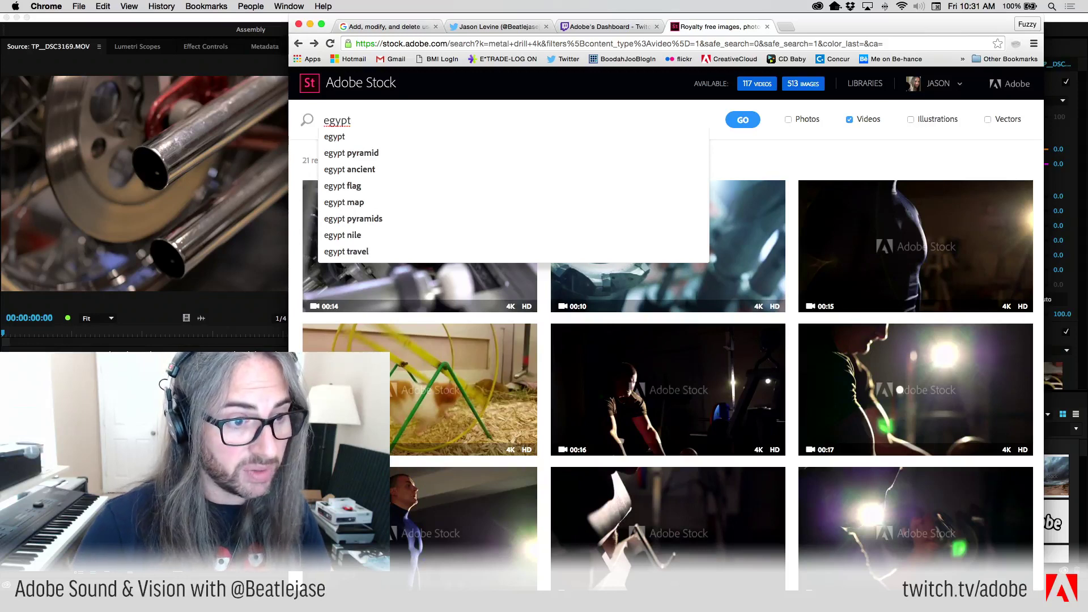
key("Down")
key("Down")
key("Down")
key("Up")
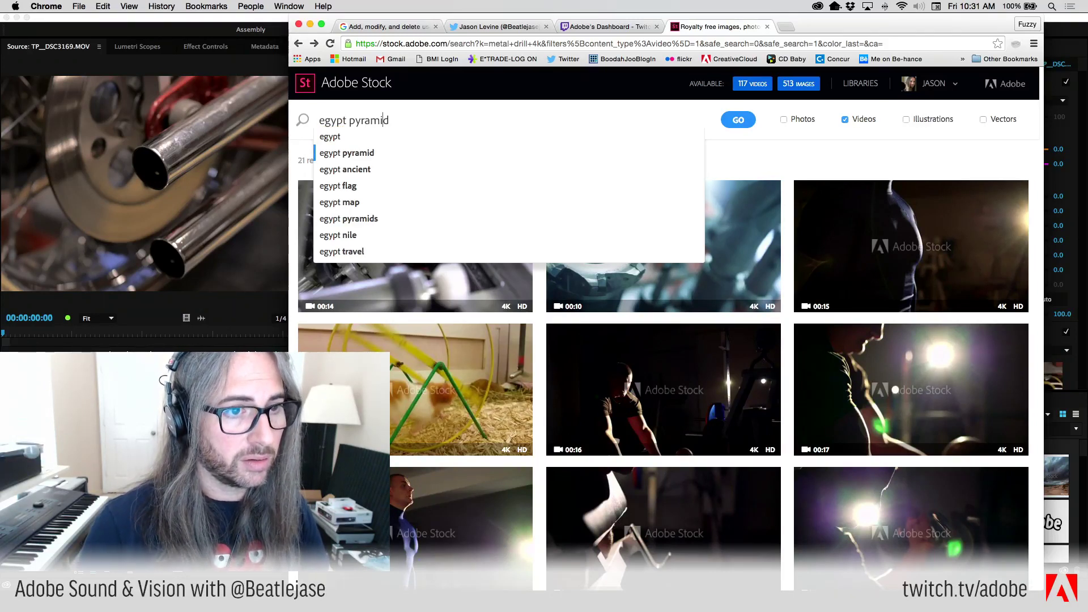
type("4k")
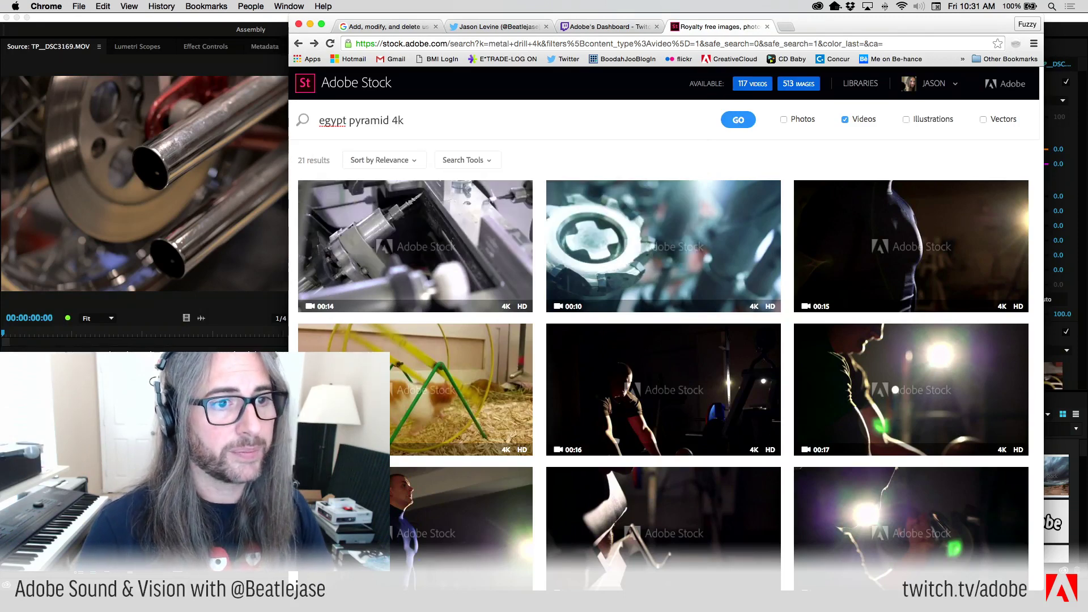
key("Return")
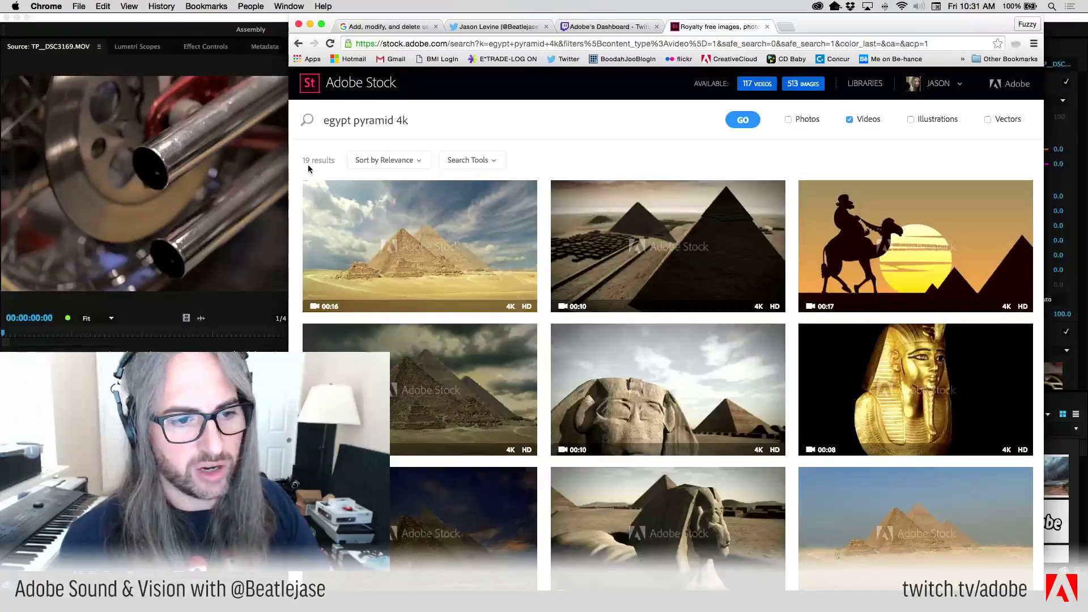
Preview the first pyramid clips and open the details of the timelapse with clouds over the great pyramids at Giza.
mouse_move(620, 497)
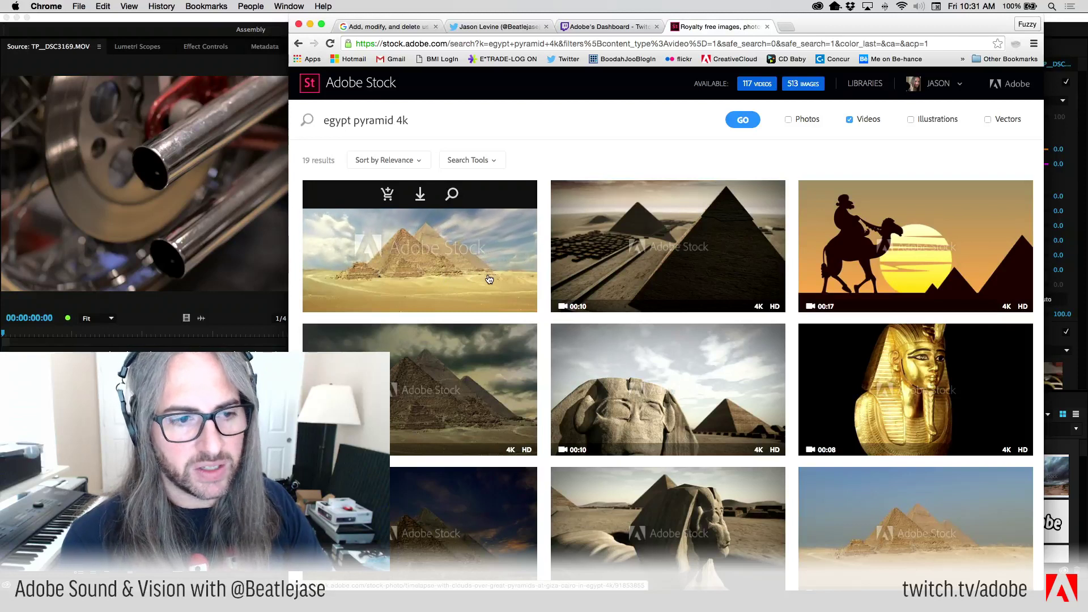
mouse_move(445, 374)
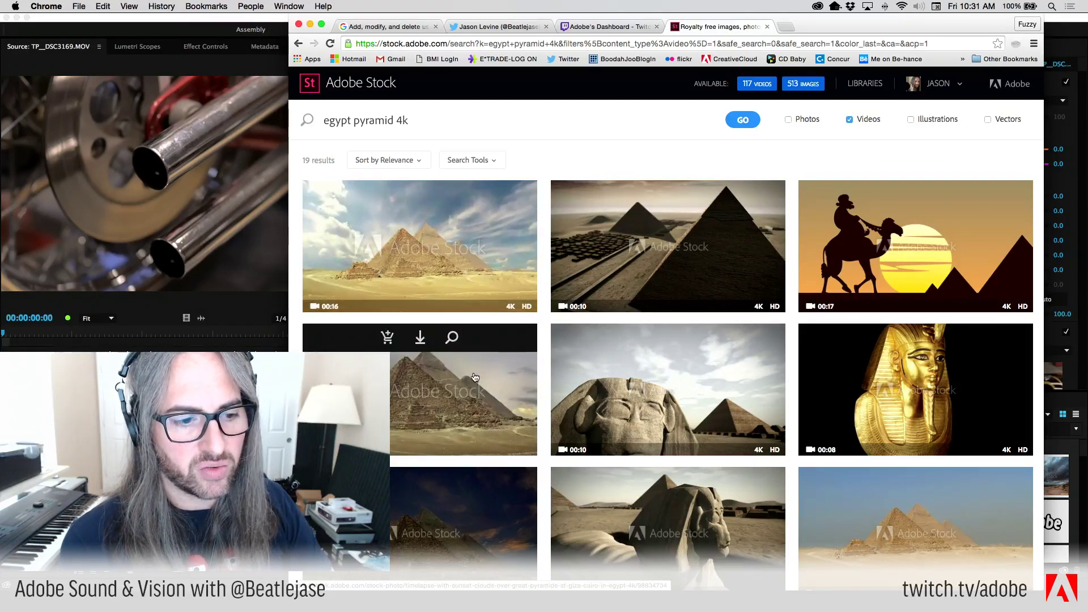
mouse_move(409, 285)
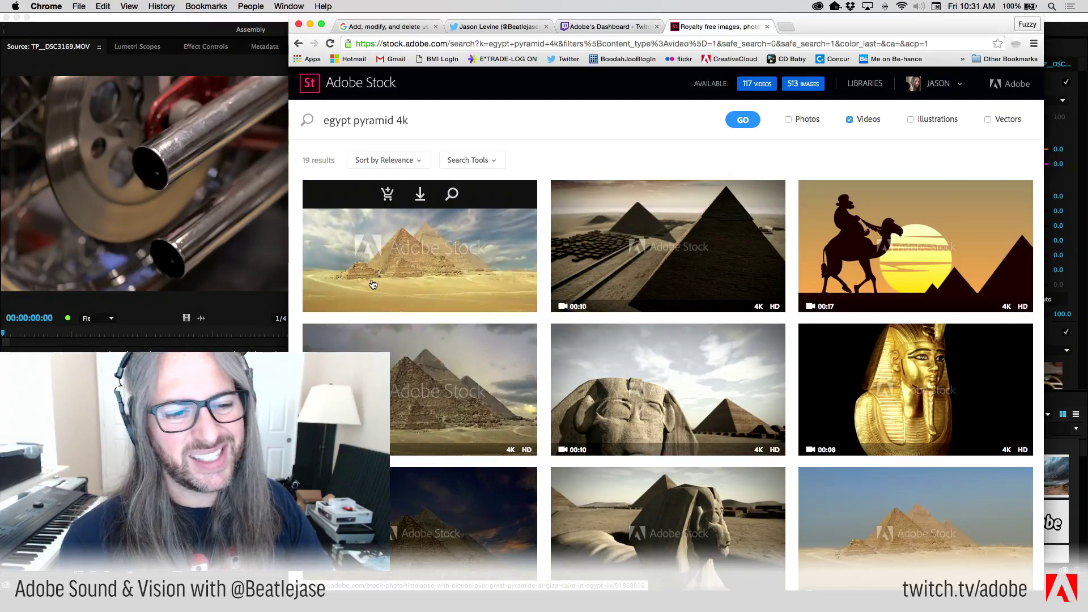
scroll(462, 262, "down", 3)
scroll(463, 262, "down", 1)
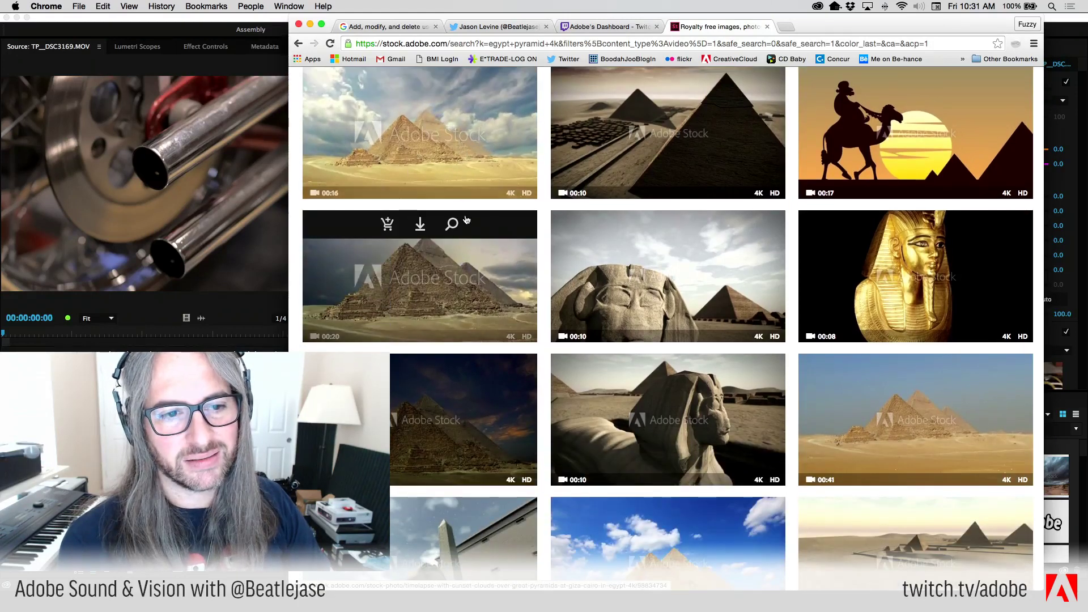
left_click(462, 262)
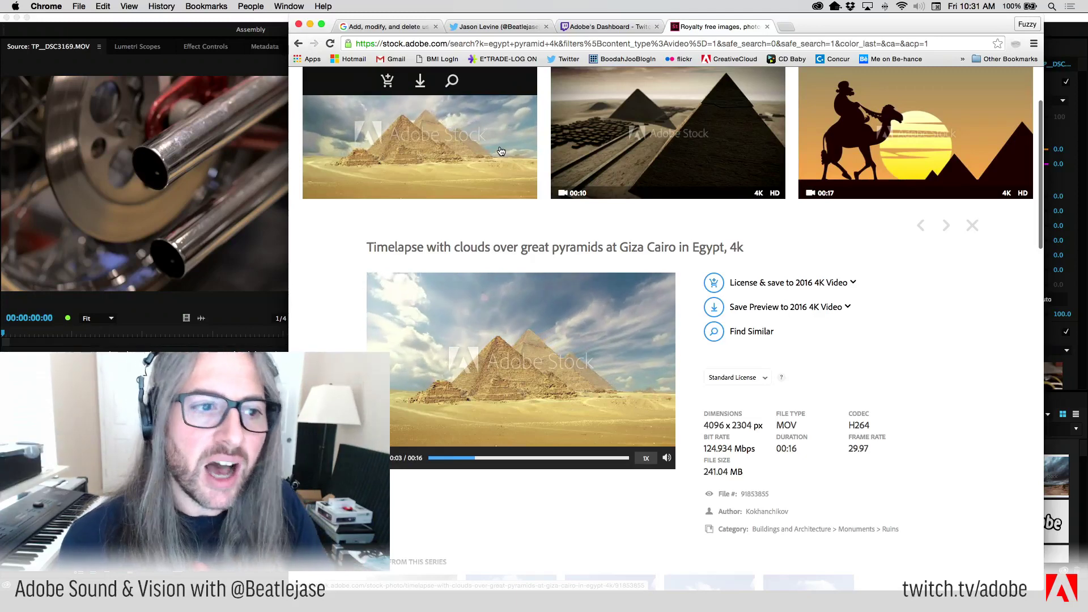
mouse_move(701, 167)
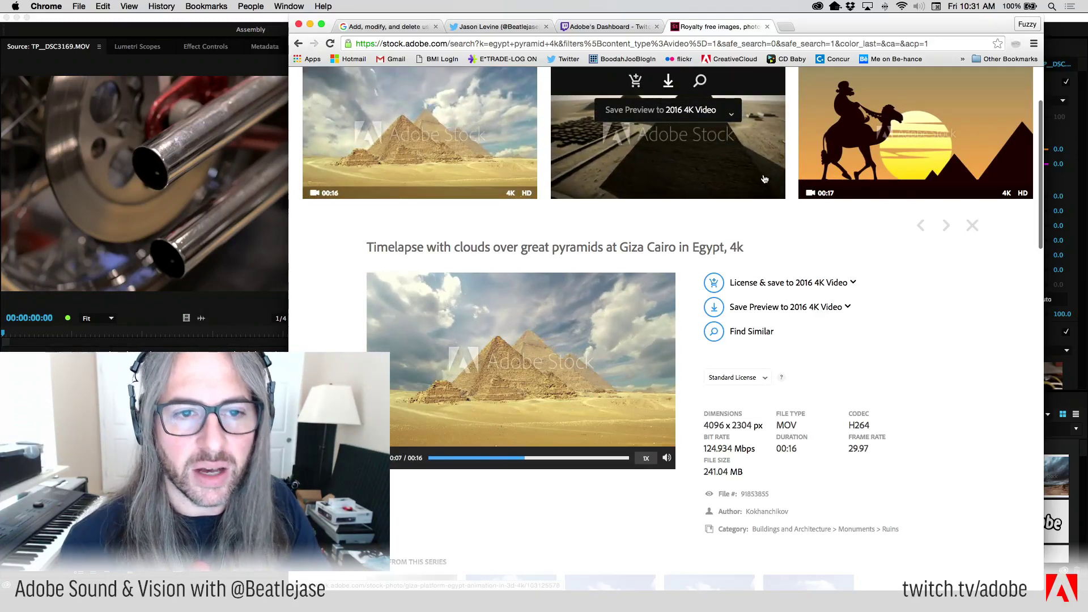
Look through the remaining "egypt pyramid 4k" clips below the timelapse details and preview the Sphinx clip.
scroll(758, 229, "down", 15)
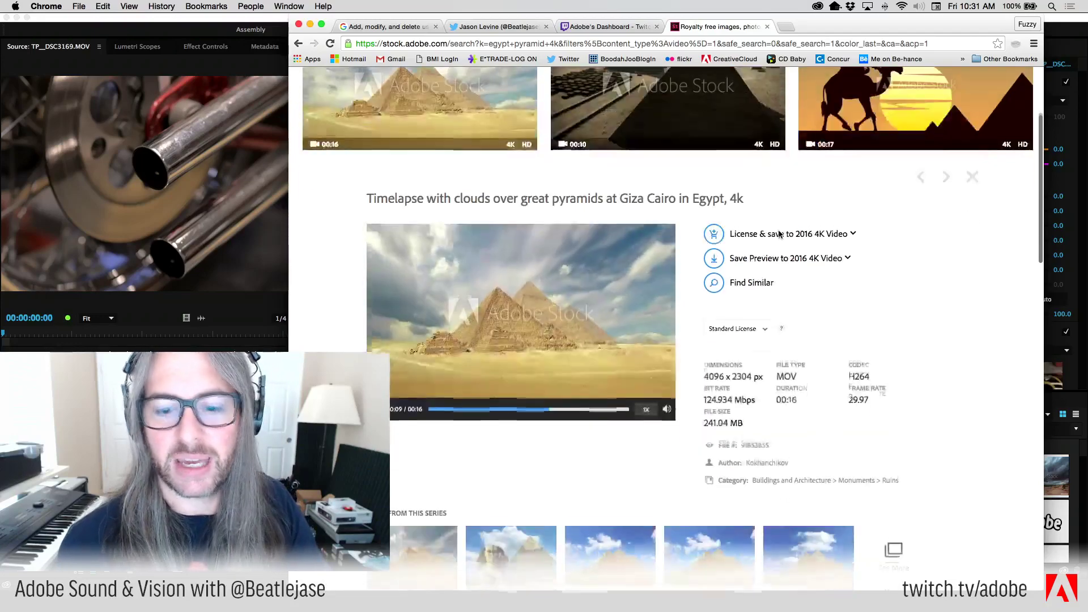
scroll(782, 233, "up", 3)
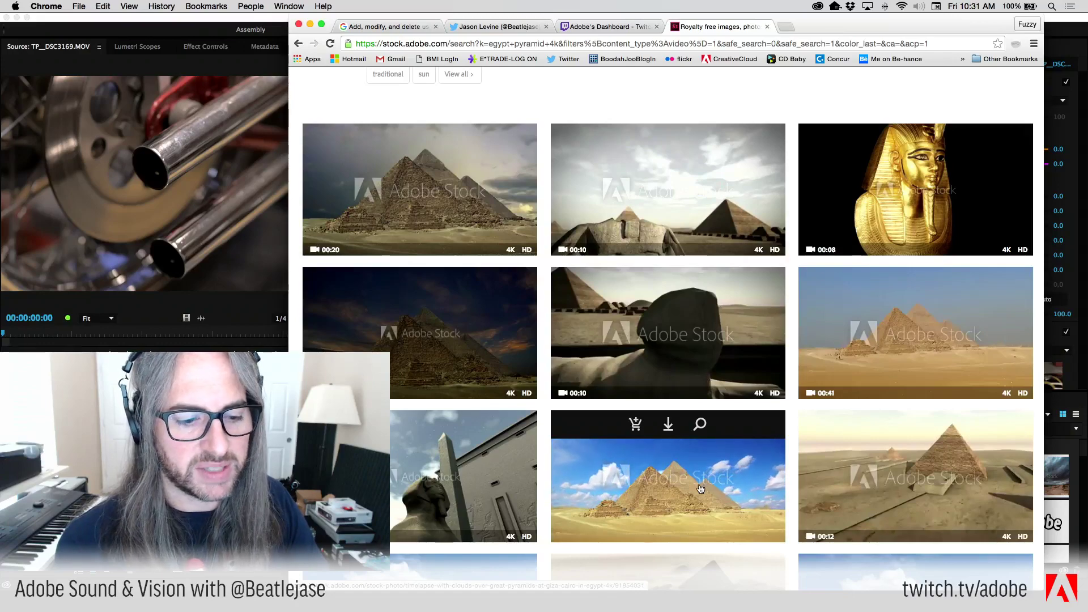
scroll(701, 489, "down", 10)
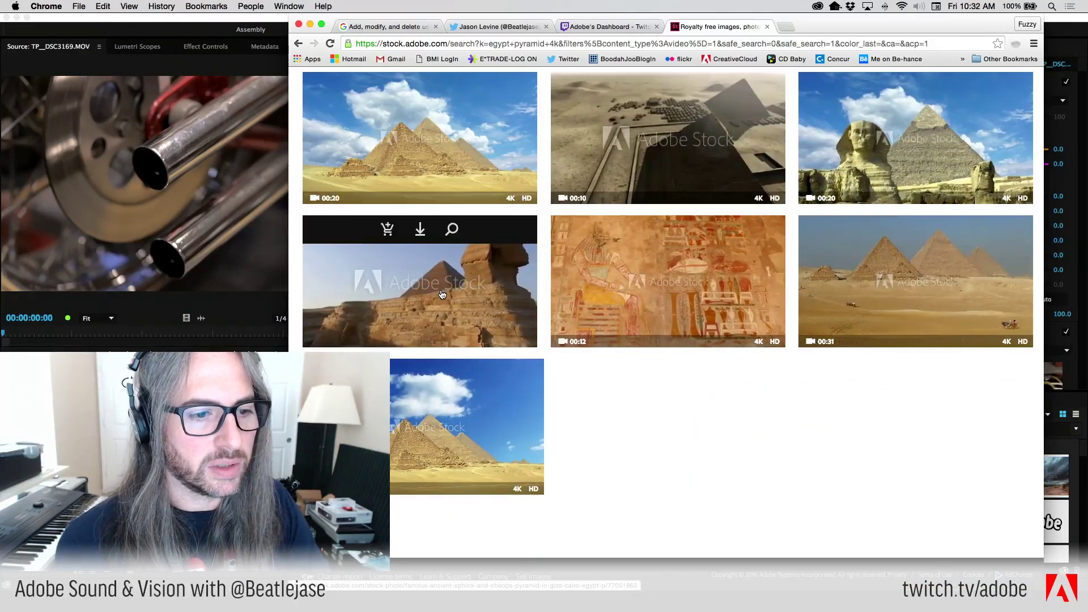
scroll(405, 324, "up", 1)
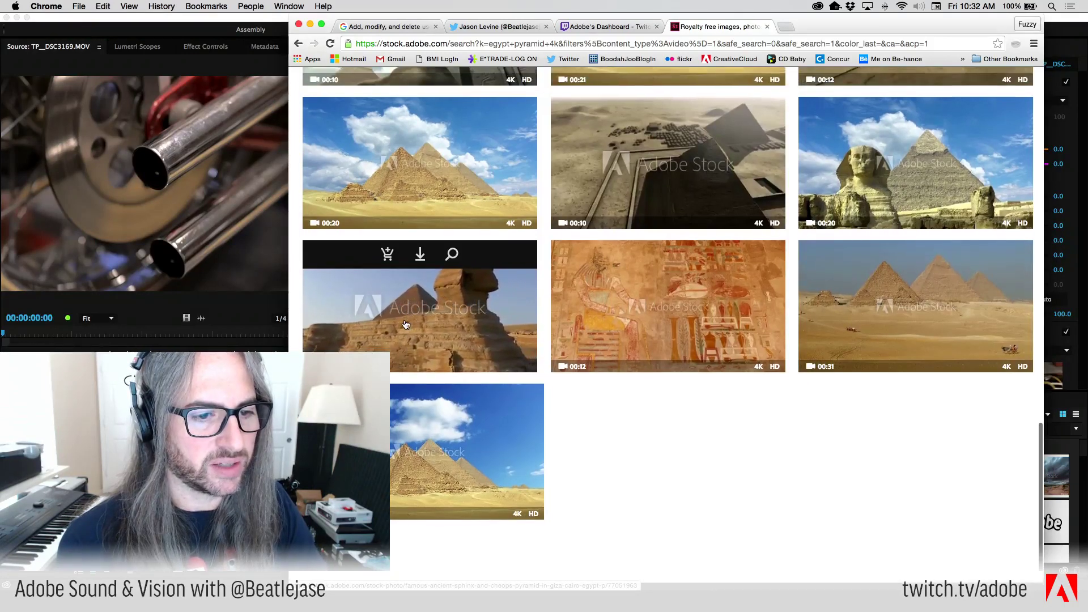
Open the details of the ancient Sphinx and Cheops pyramid clip, examine its specifications and related clips, and pause its preview.
left_click(432, 333)
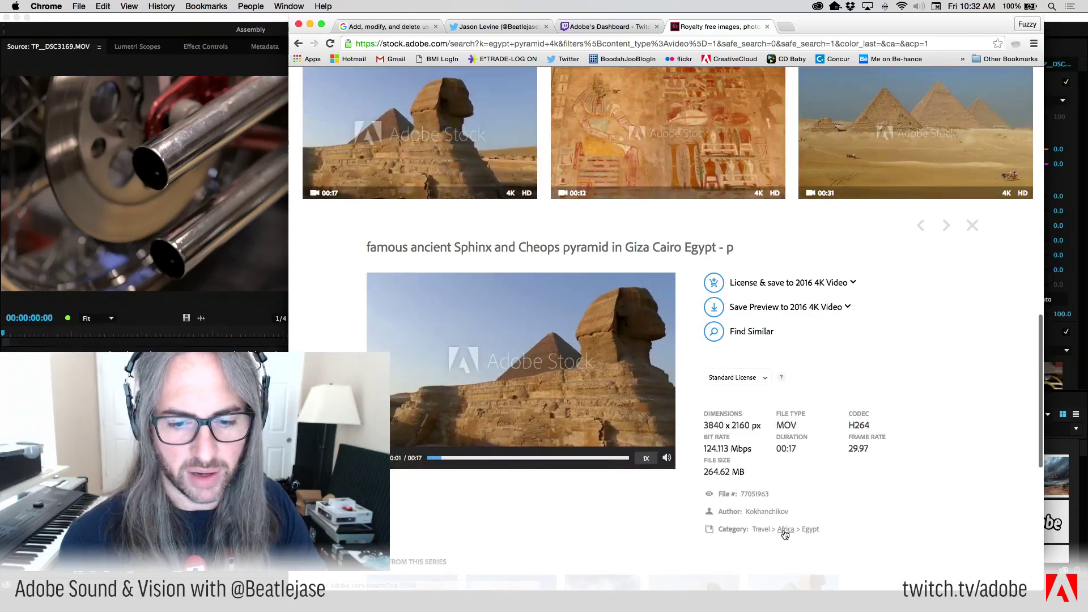
scroll(447, 324, "down", 6)
scroll(468, 325, "up", 3)
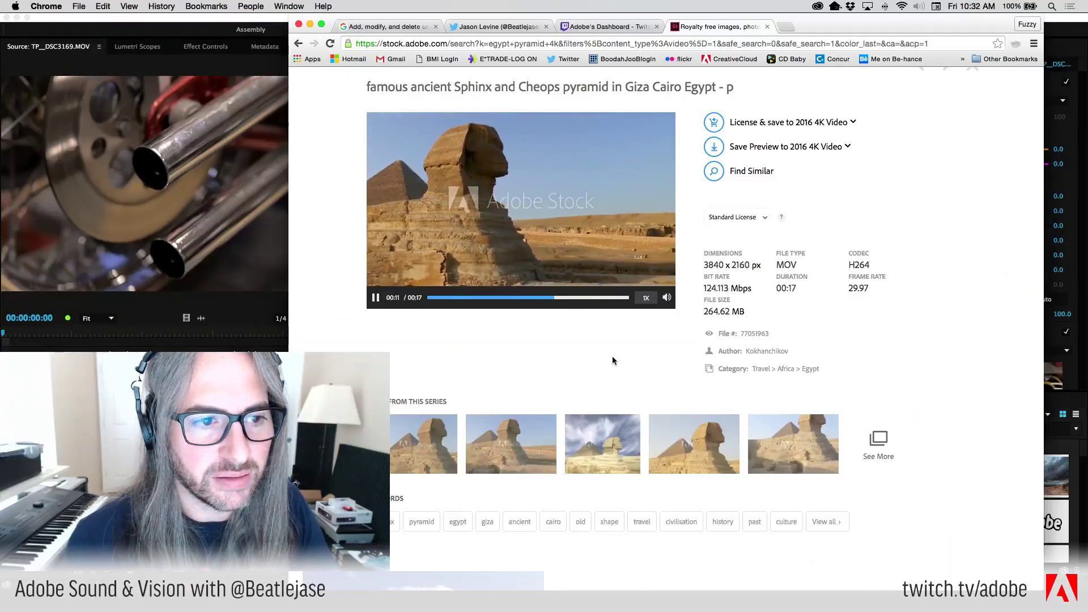
left_click(375, 299)
scroll(482, 292, "up", 1)
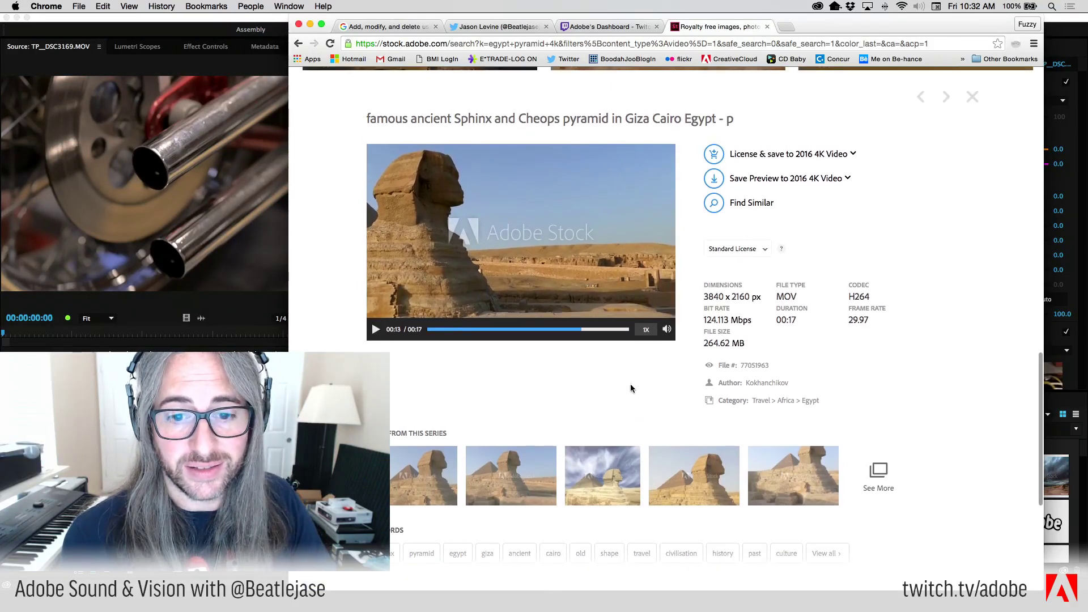
Broaden the video search to "egypt pyramid" by removing "4k", then preview and look through the resulting clips.
scroll(669, 380, "up", 15)
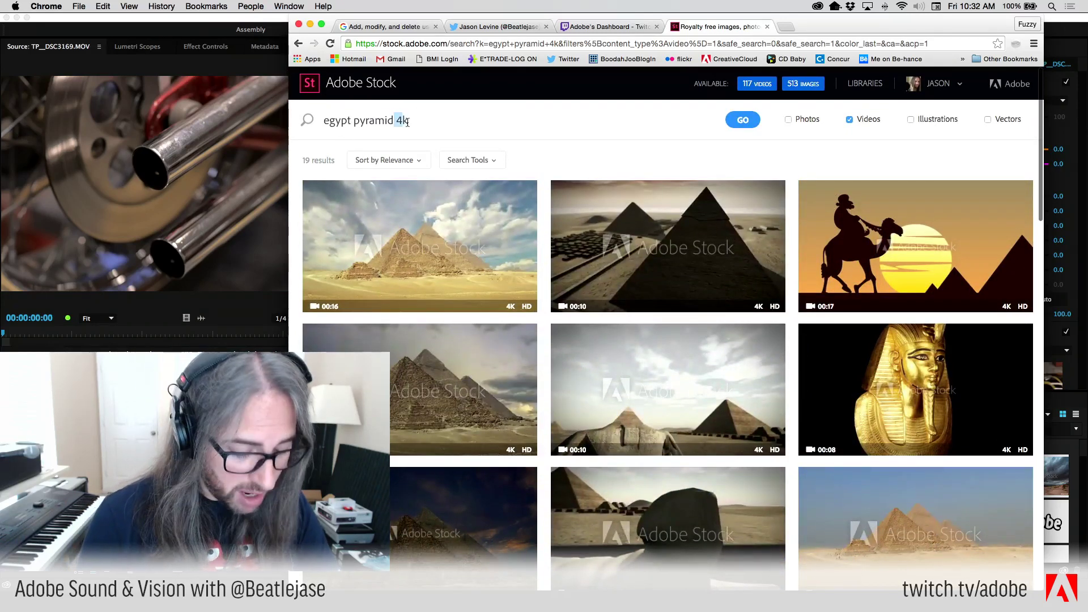
key("Return")
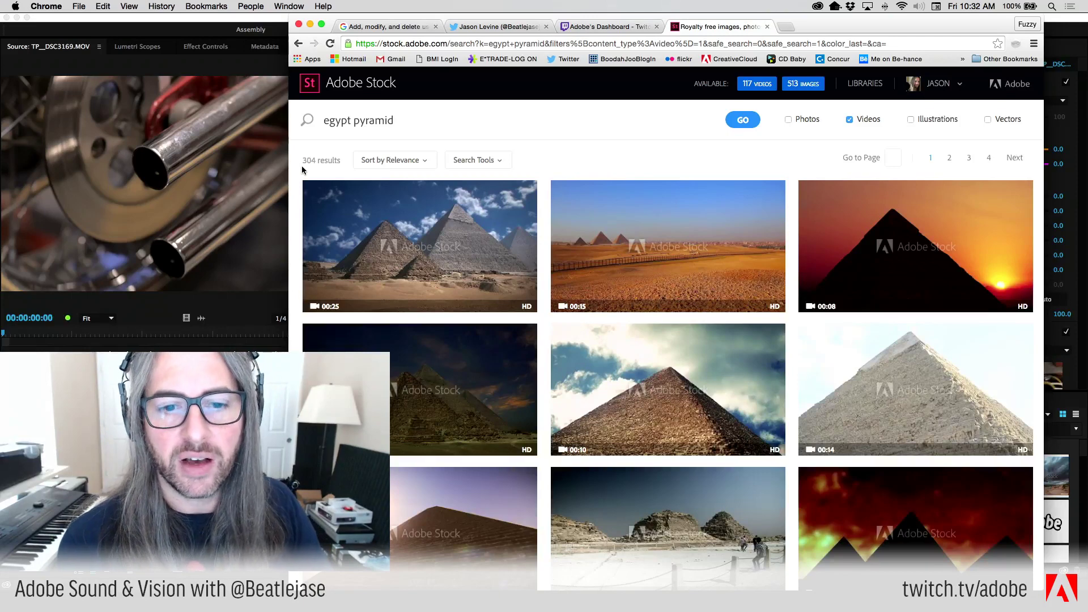
mouse_move(694, 419)
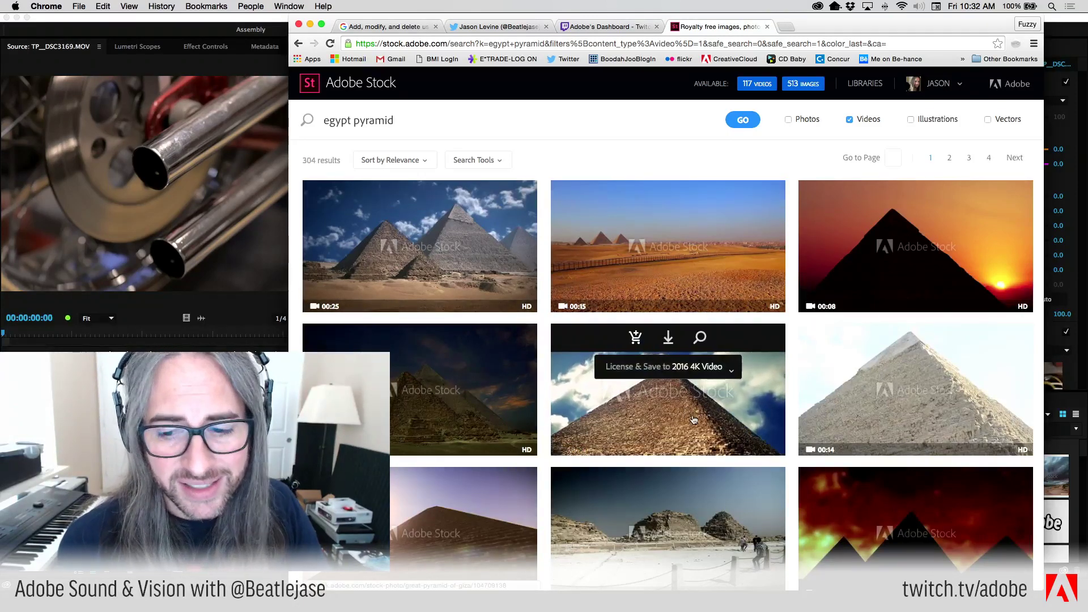
mouse_move(854, 425)
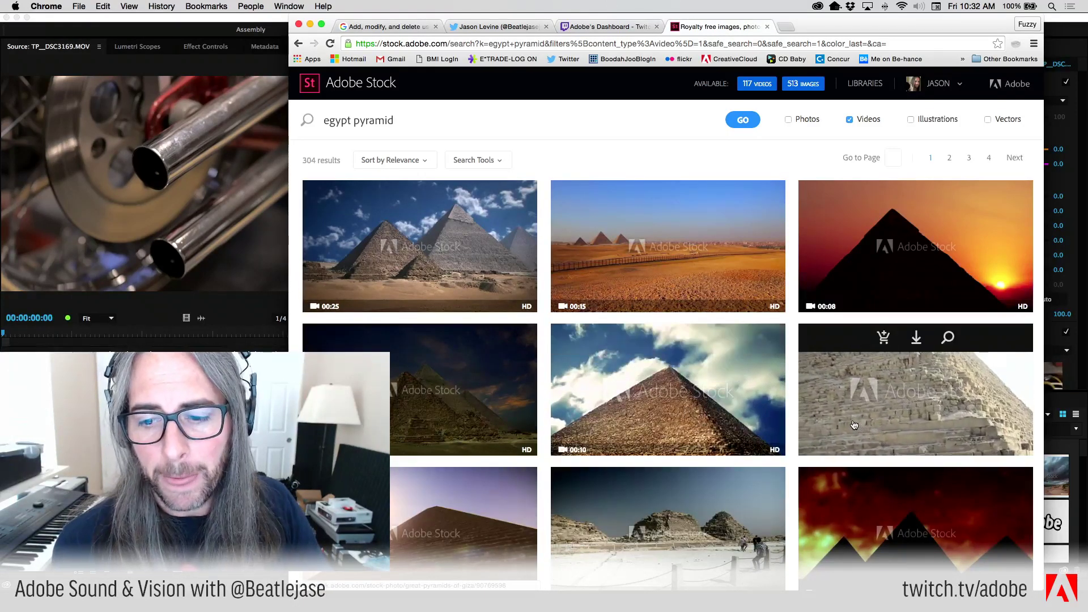
scroll(856, 420, "down", 3)
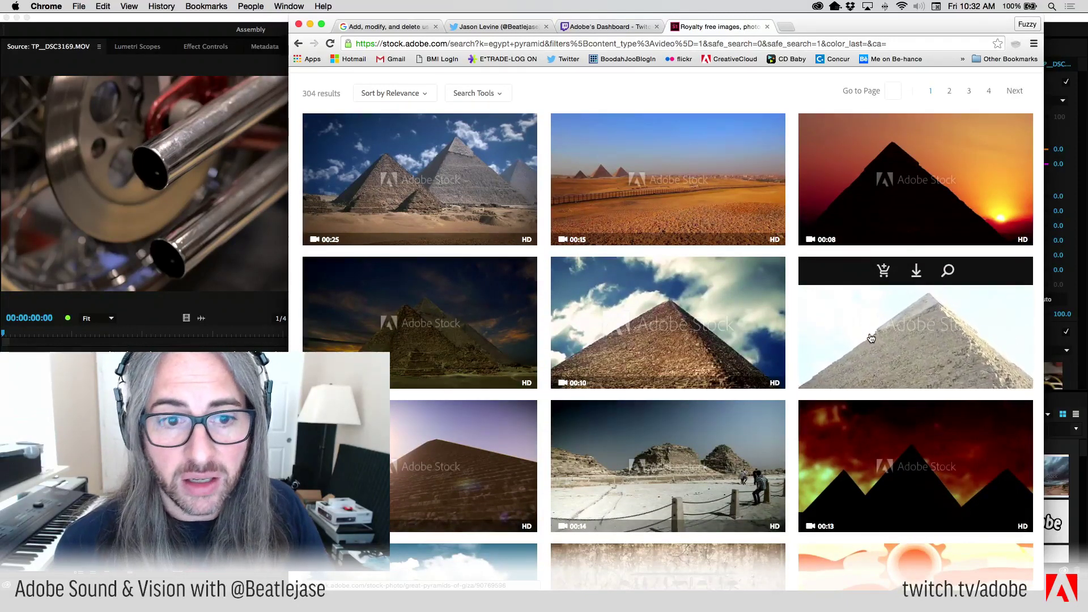
scroll(703, 355, "down", 10)
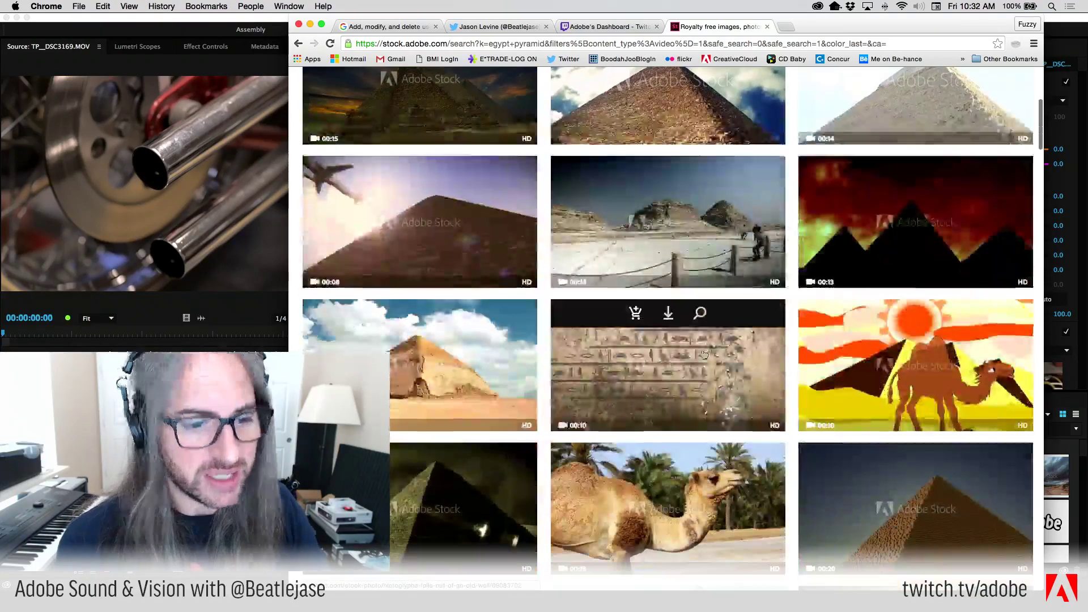
Look further down the "egypt pyramid" video results and preview more of the pyramid clips.
scroll(440, 277, "down", 5)
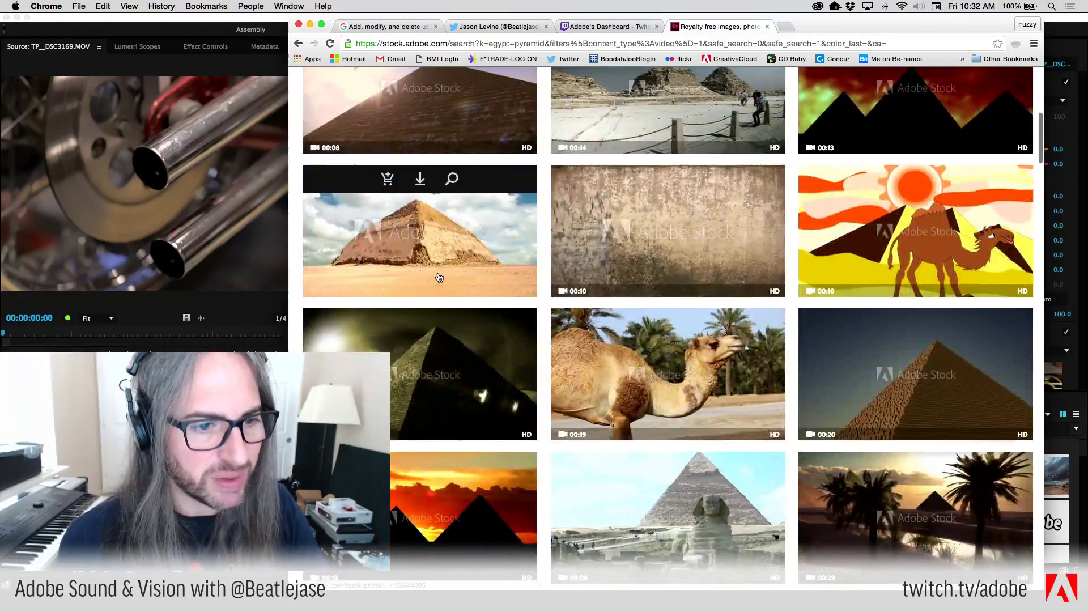
scroll(469, 278, "down", 10)
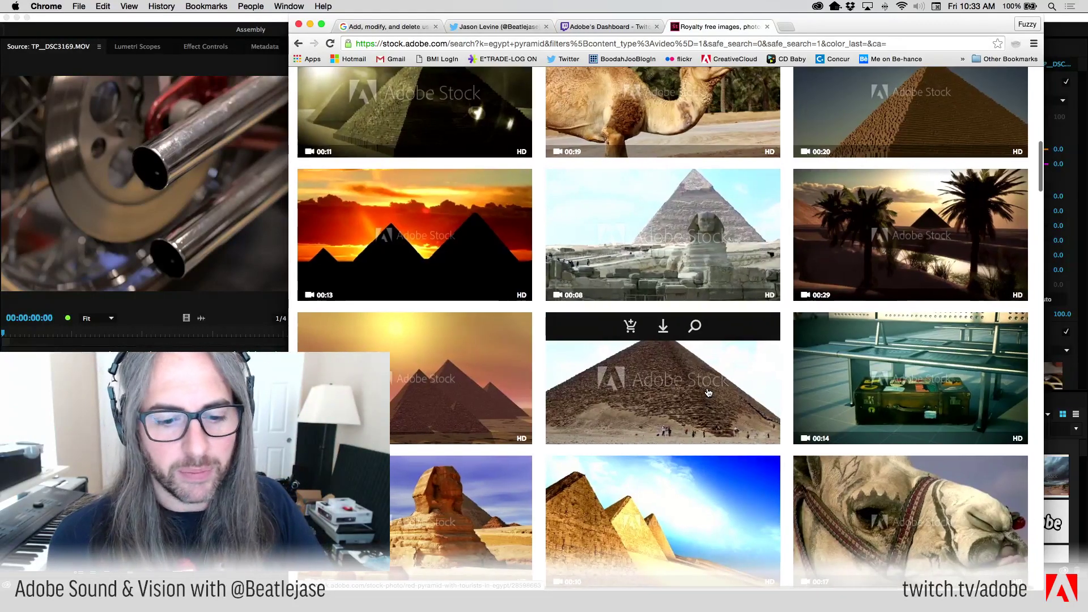
scroll(709, 392, "down", 10)
Replace the "egypt pyramid" query with a video search for "california desert 4k".
scroll(709, 393, "up", 10)
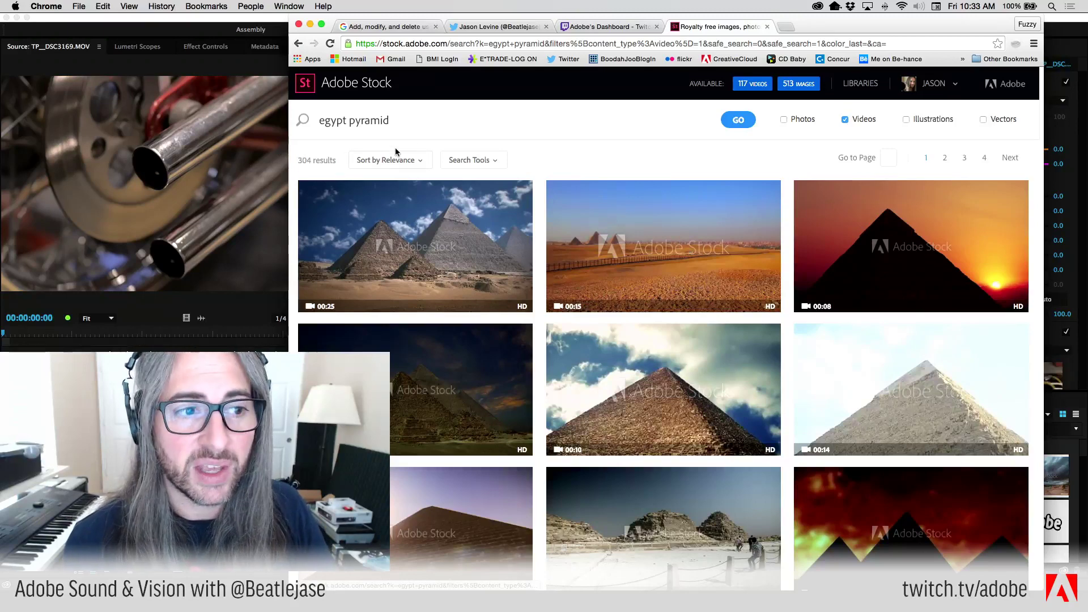
triple_click(389, 123)
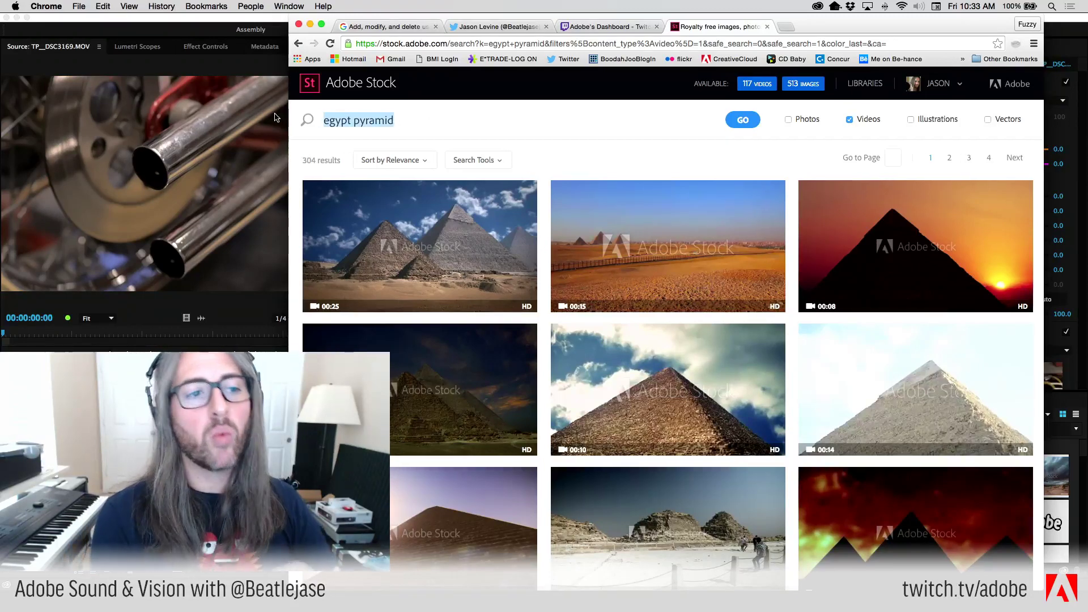
type("cali")
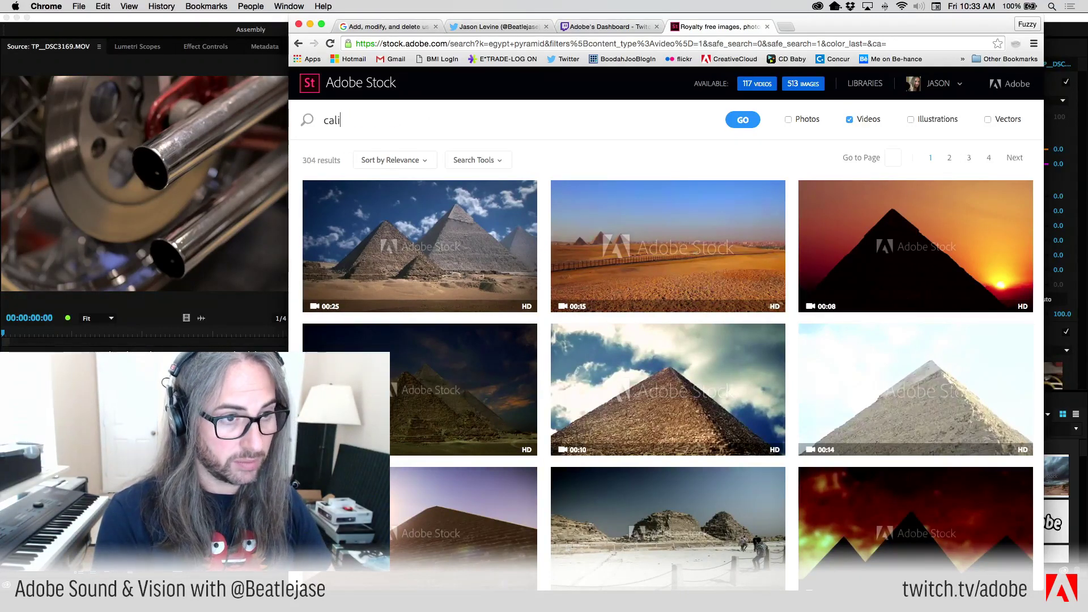
type("fornia dese")
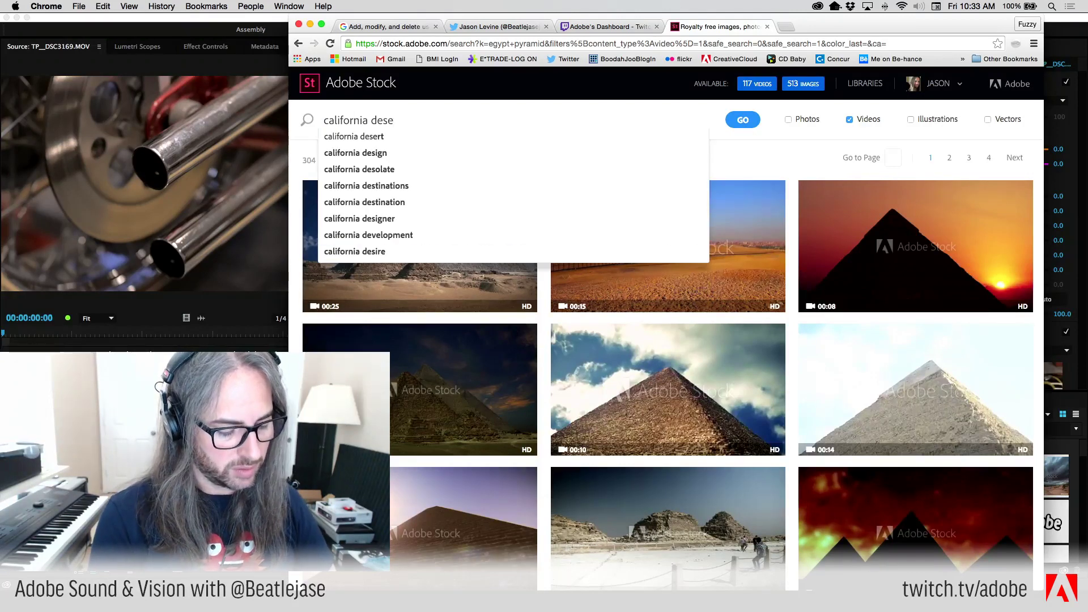
type("rt 4k")
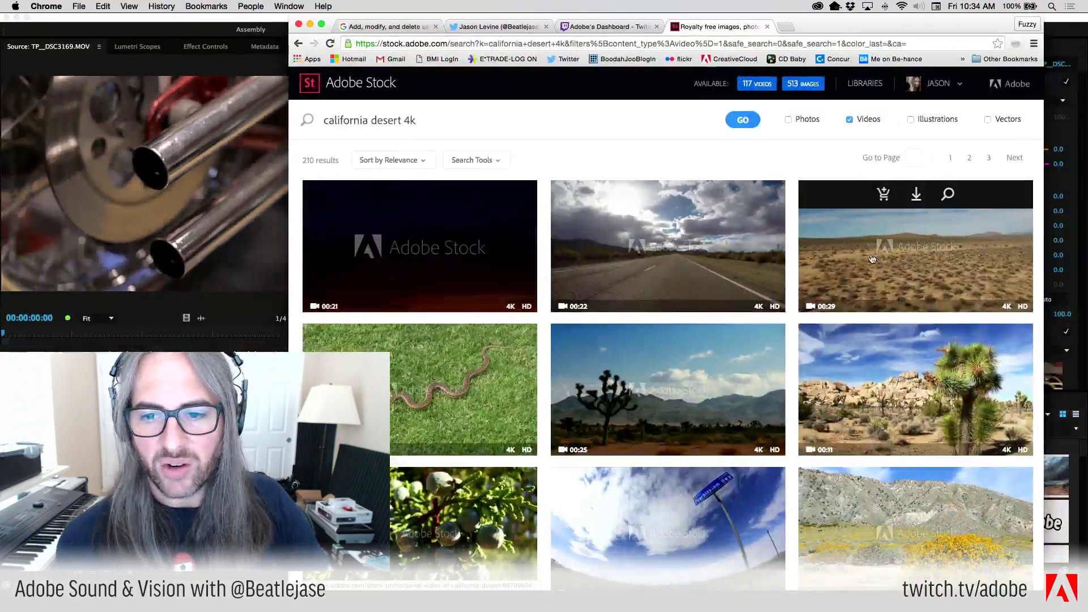
Preview the first "california desert 4k" clips, including the desert plain, the Joshua trees and the snake in the grass.
mouse_move(885, 273)
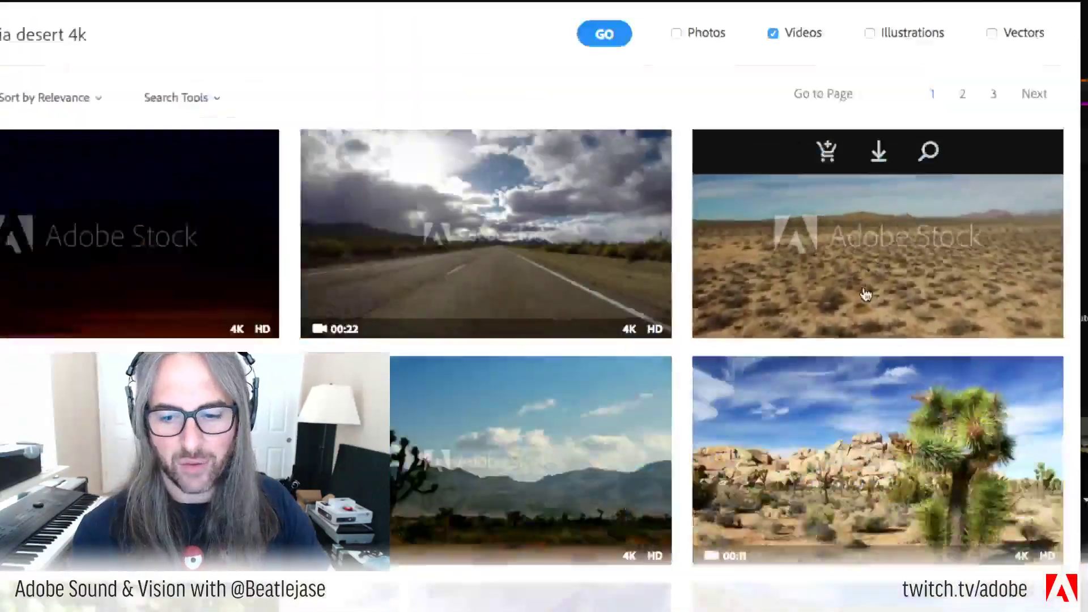
mouse_move(986, 428)
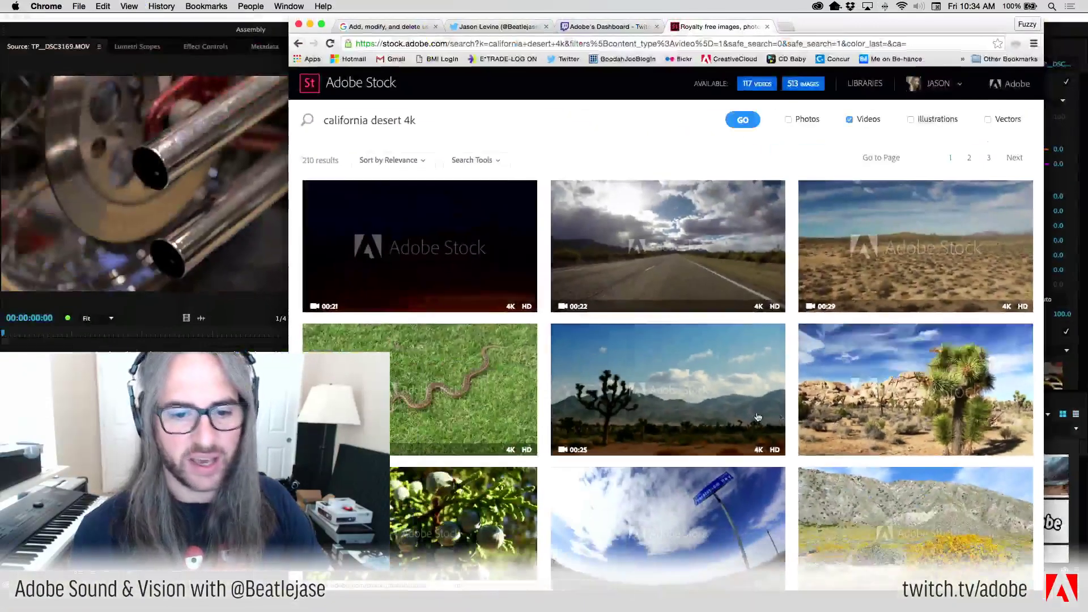
mouse_move(706, 411)
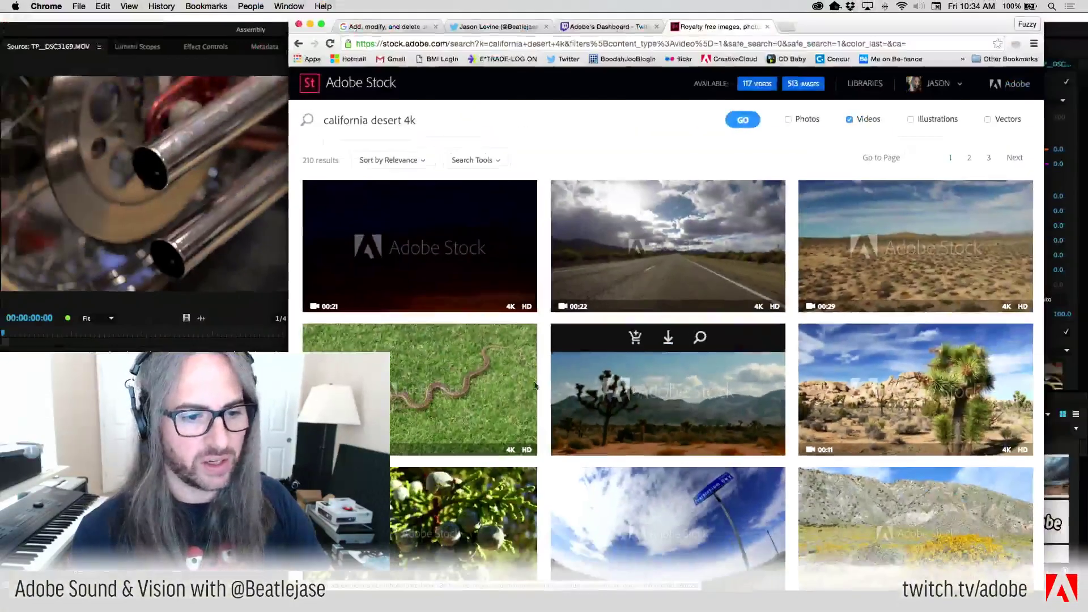
mouse_move(453, 389)
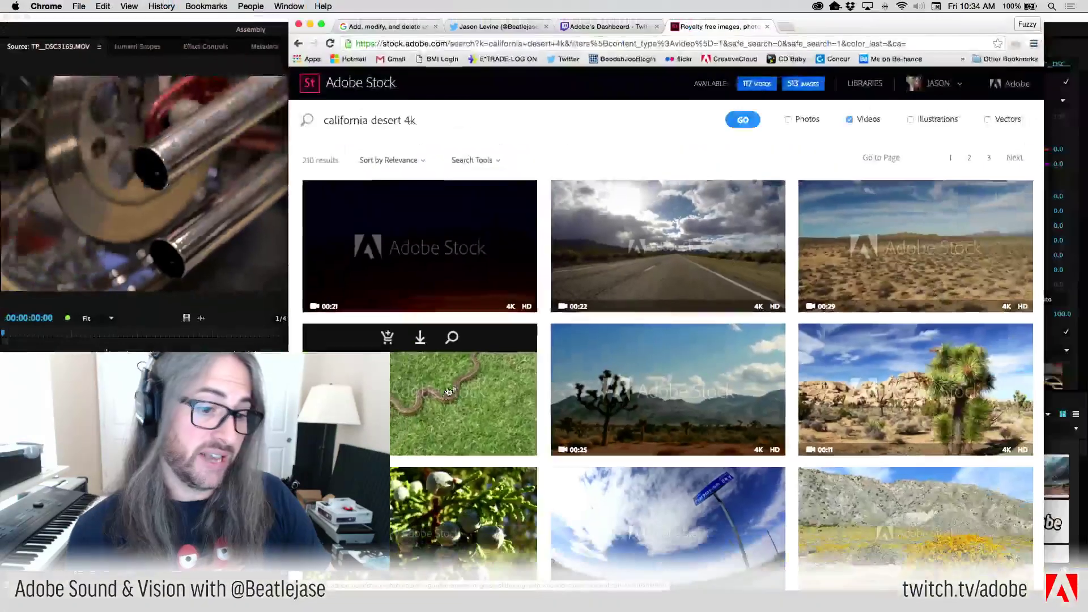
mouse_move(527, 510)
Look through the further "california desert 4k" results and preview the desert road, sunset and hillside clips.
scroll(531, 512, "down", 1)
scroll(531, 512, "down", 7)
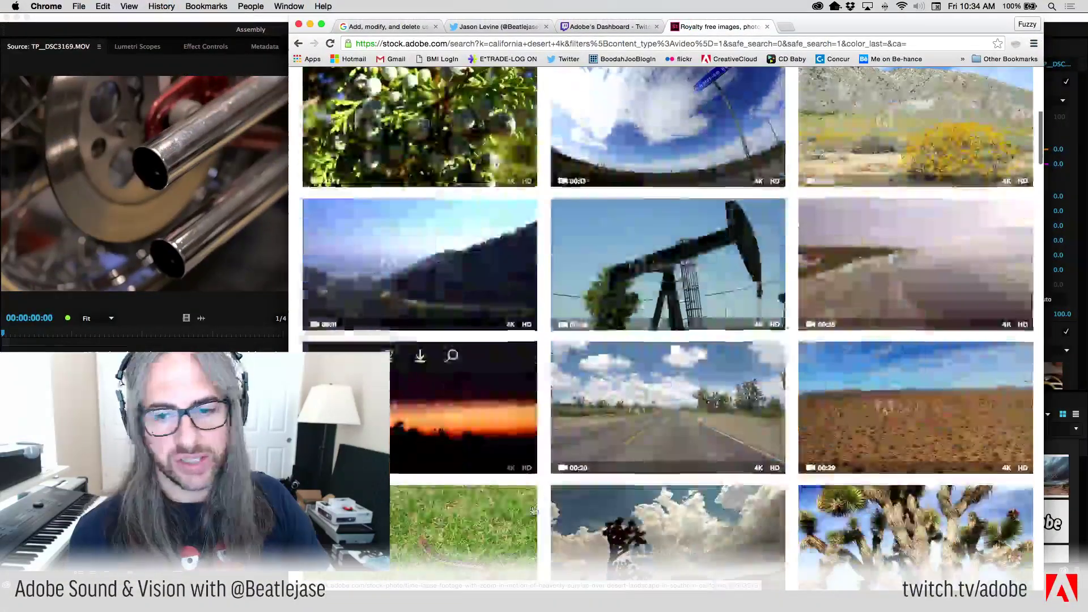
mouse_move(936, 292)
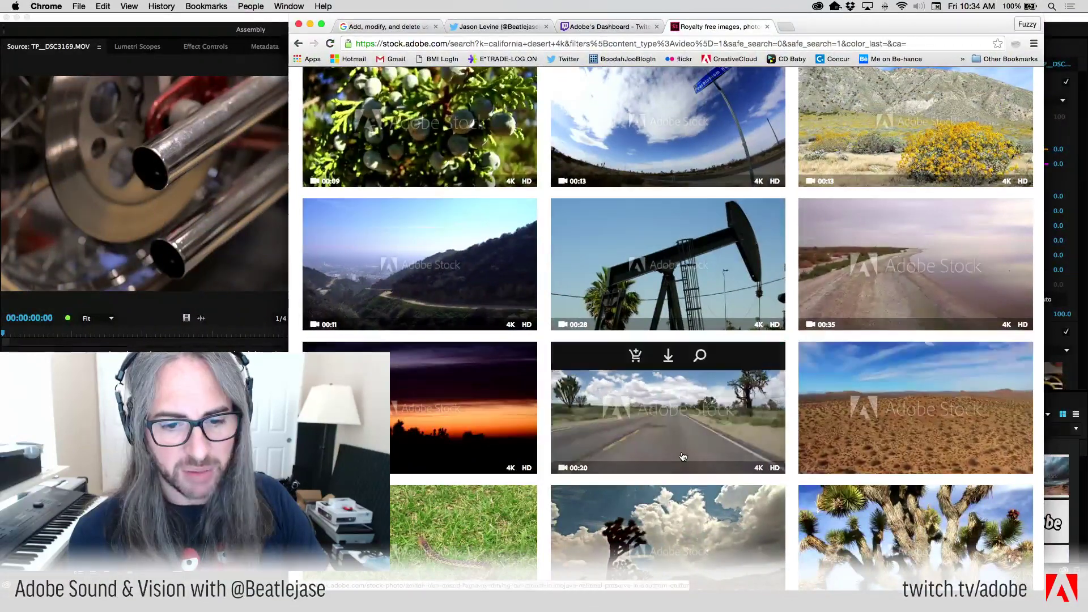
mouse_move(446, 443)
mouse_move(415, 265)
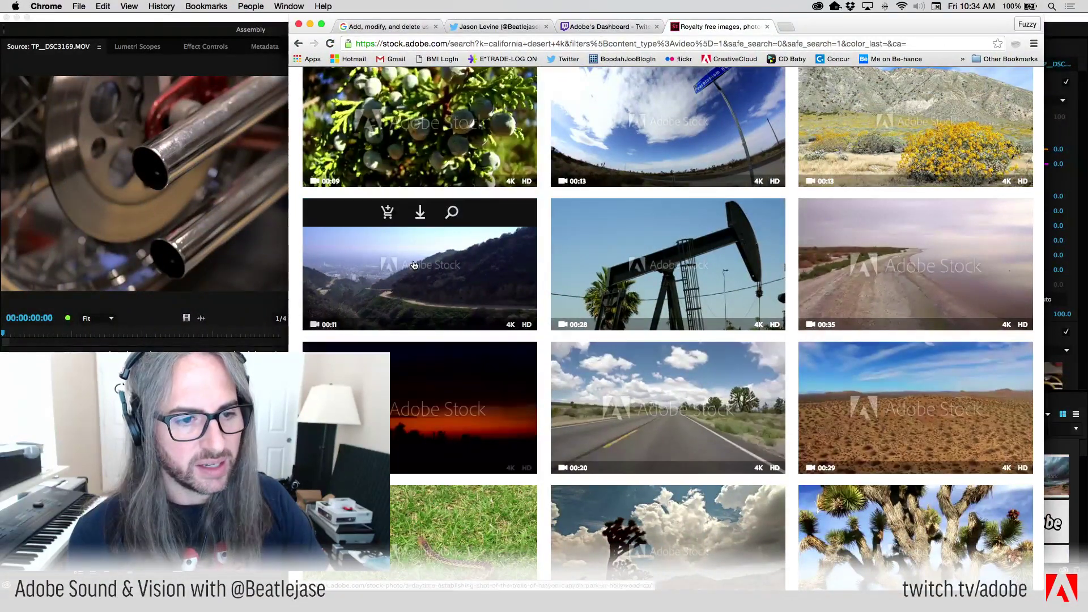
scroll(448, 499, "down", 5)
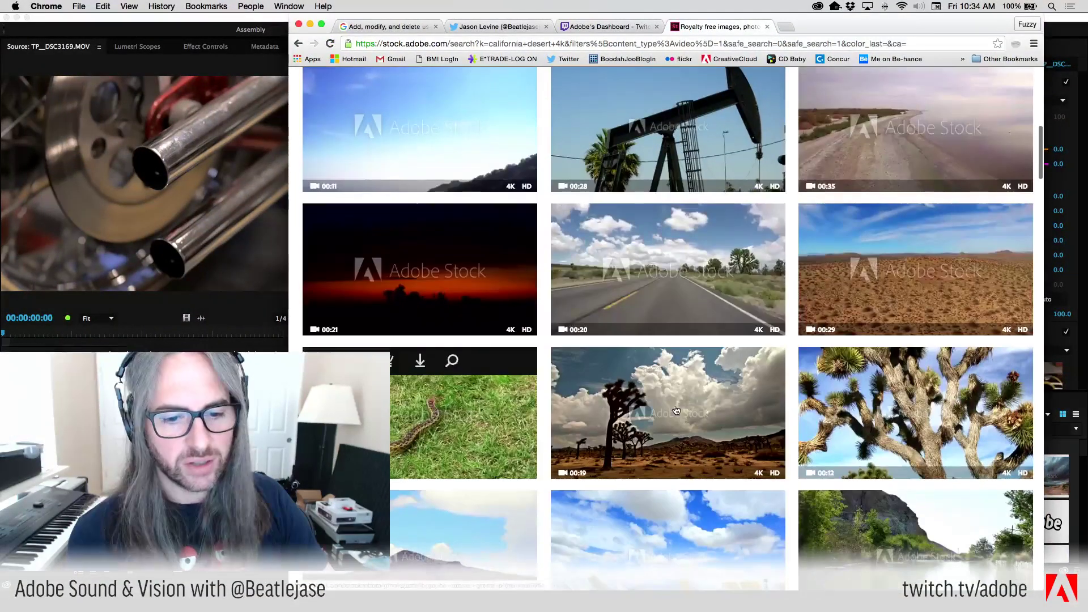
scroll(708, 381, "down", 5)
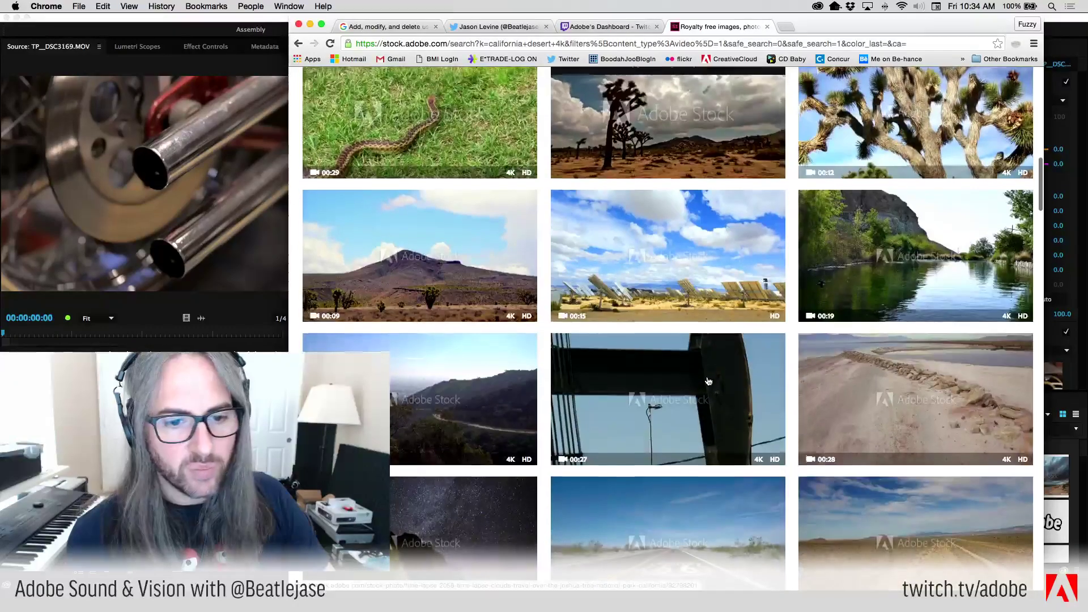
Broaden the video search to "california desert" by removing "4k", then preview the wind turbine clips and look through the results.
scroll(709, 382, "up", 8)
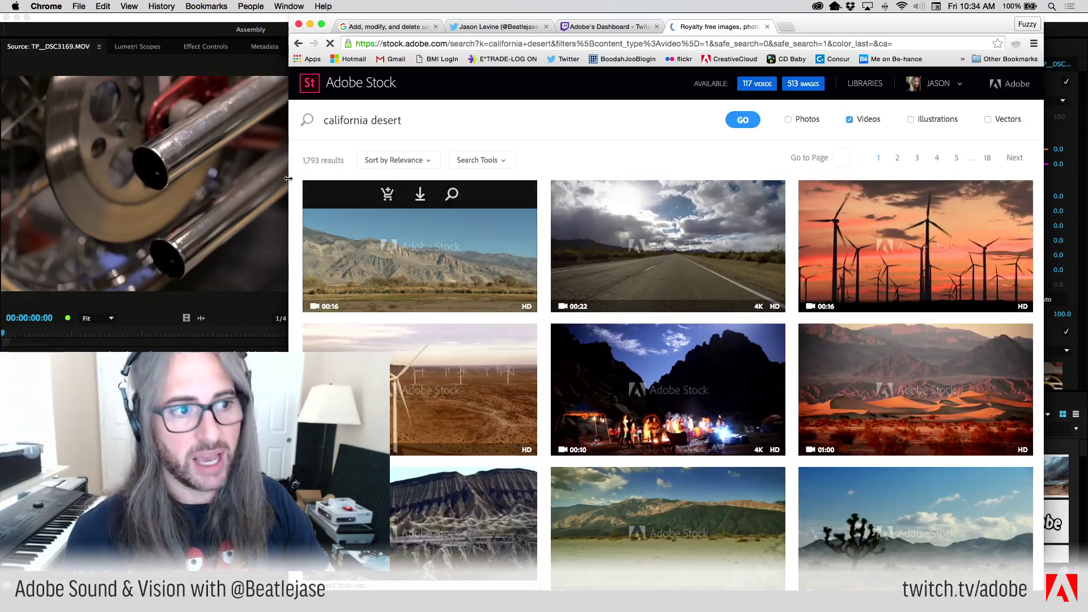
mouse_move(380, 210)
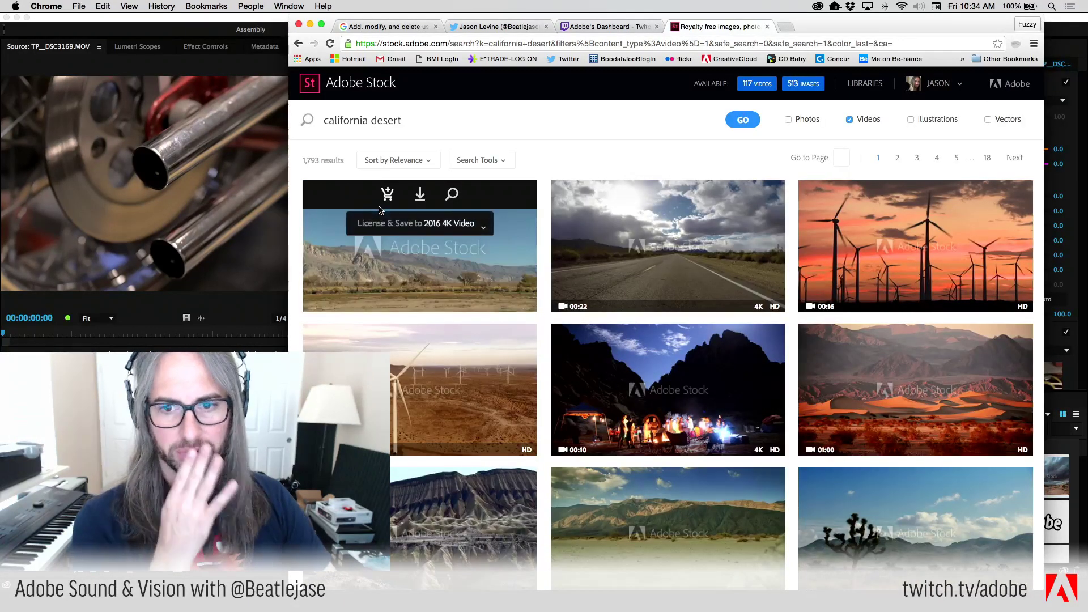
mouse_move(957, 288)
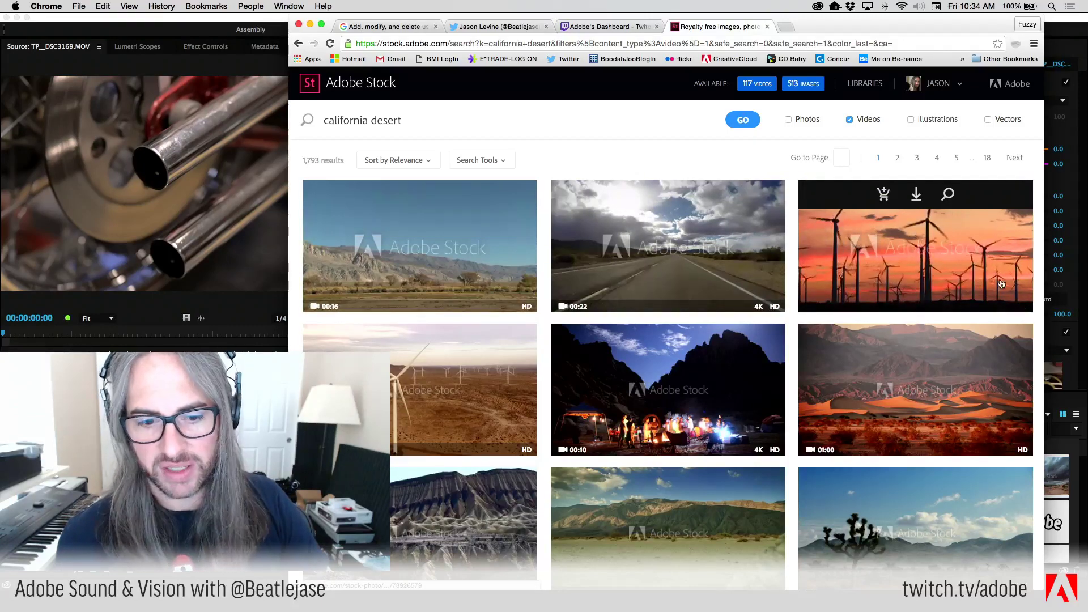
mouse_move(451, 406)
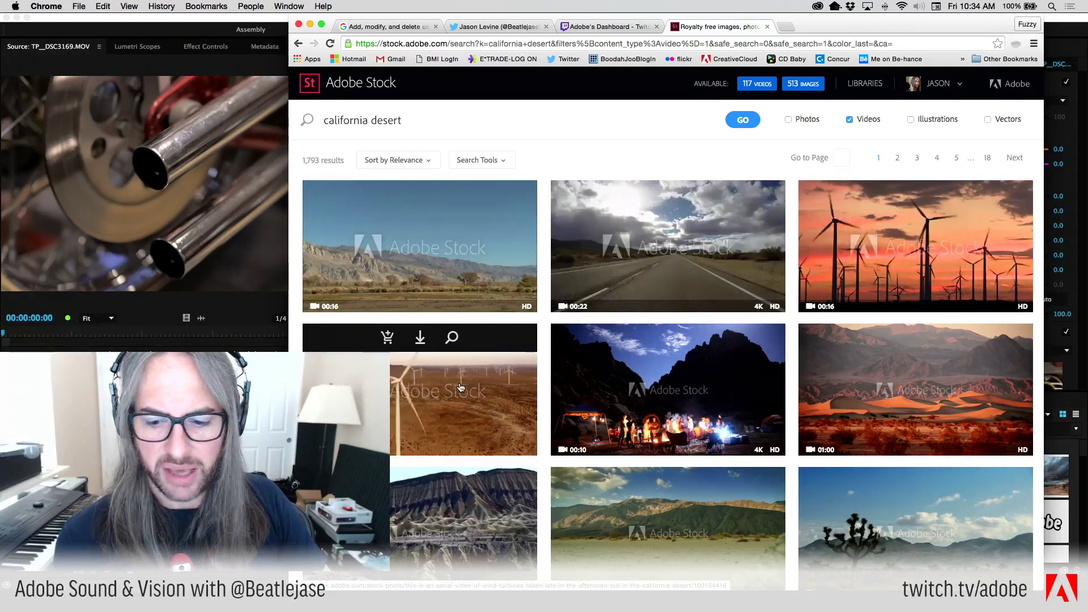
mouse_move(863, 423)
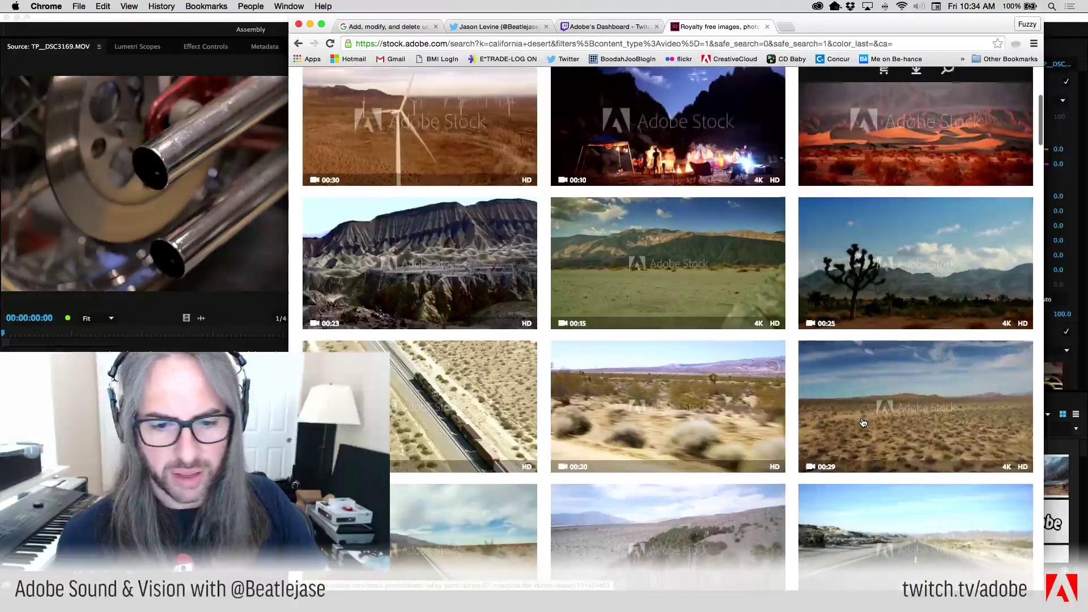
scroll(864, 422, "down", 5)
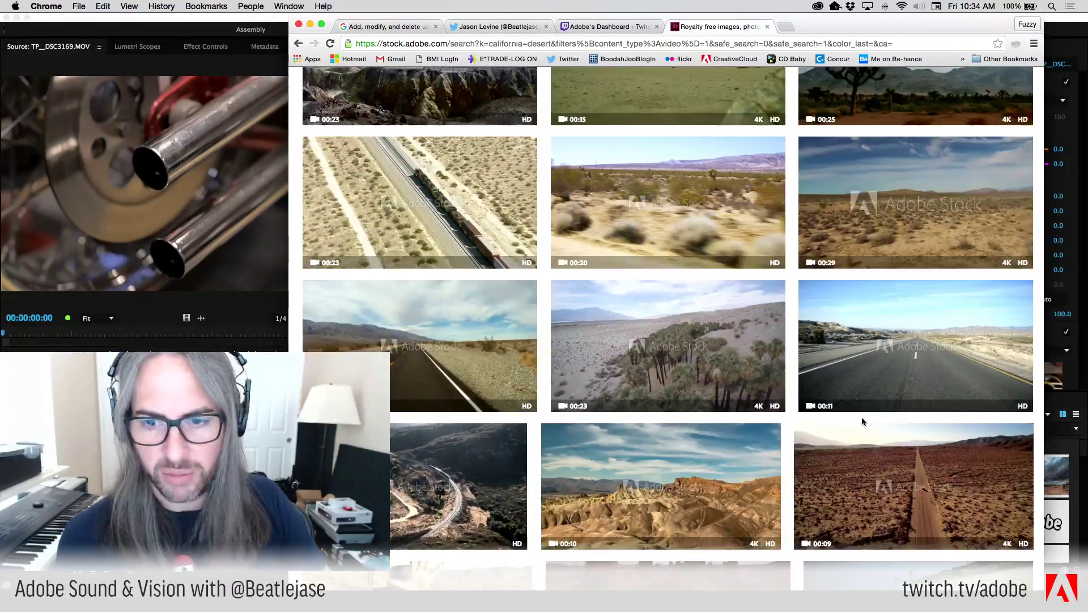
scroll(861, 417, "up", 10)
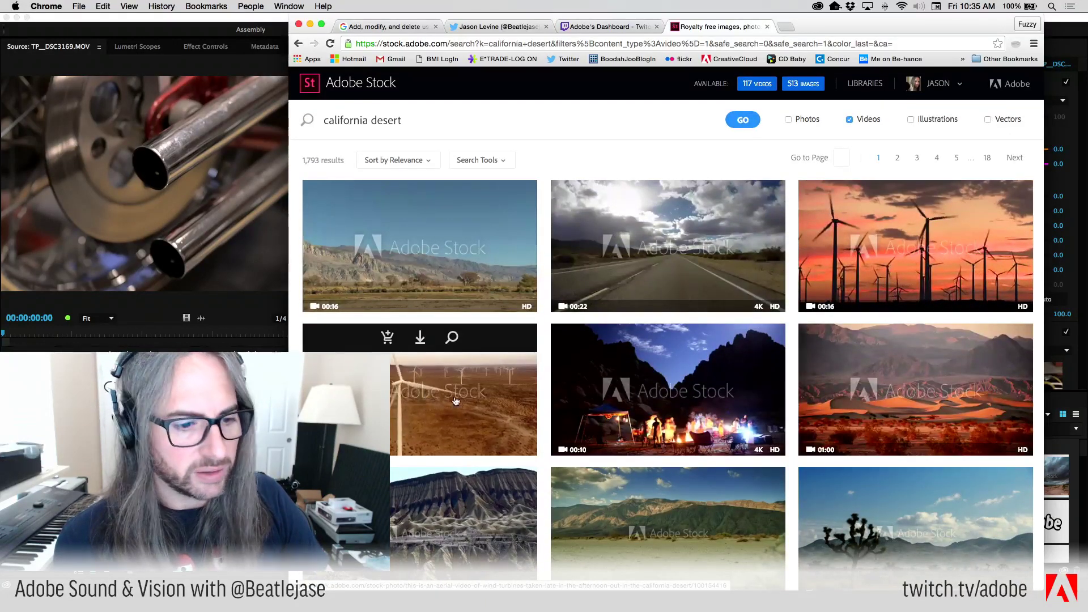
scroll(424, 415, "down", 5)
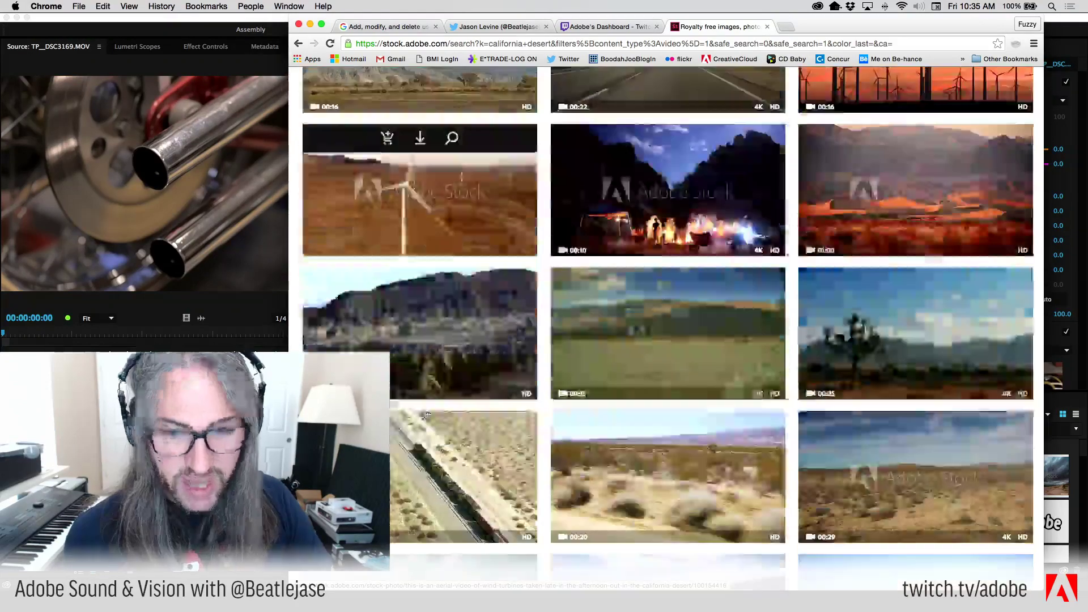
Compare the details of the aerial wind turbines, Joshua Tree camping, Death Valley Sand Dunes and Desert Mountain Time Lapse clips.
left_click(420, 170)
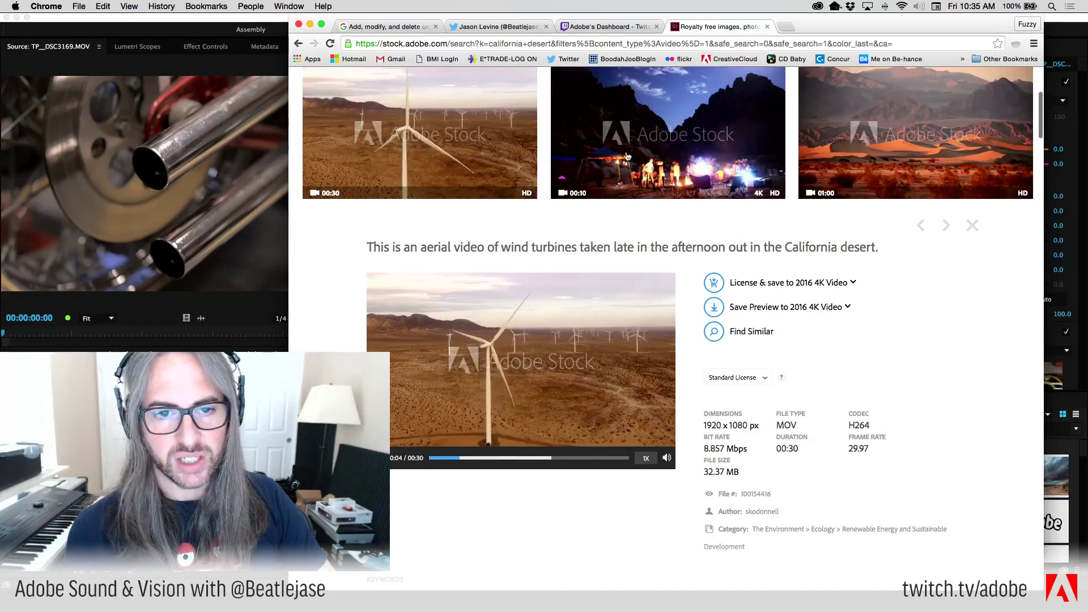
left_click(684, 123)
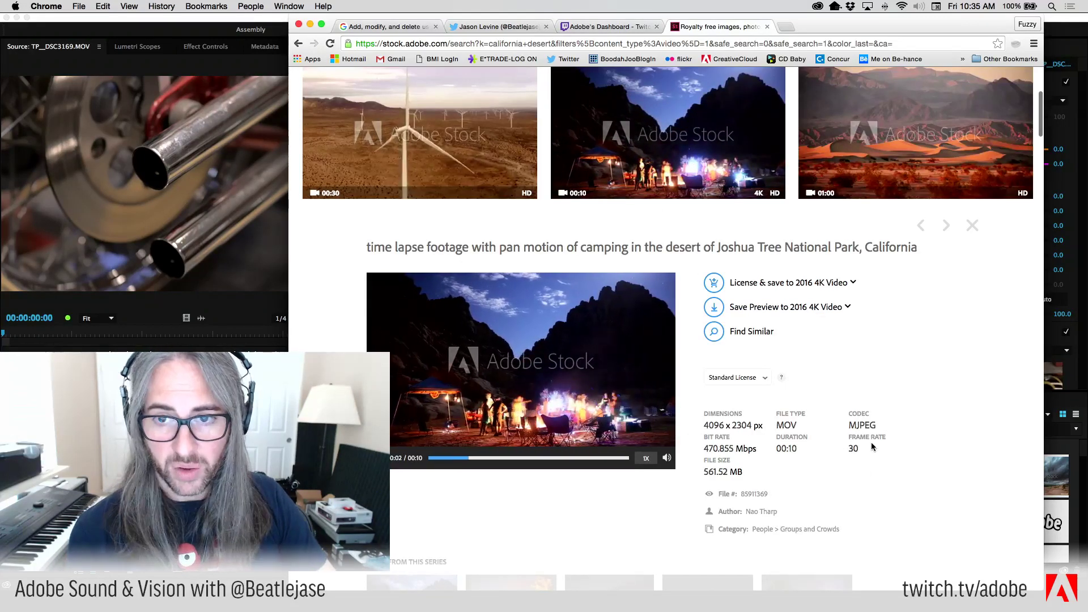
left_click(918, 142)
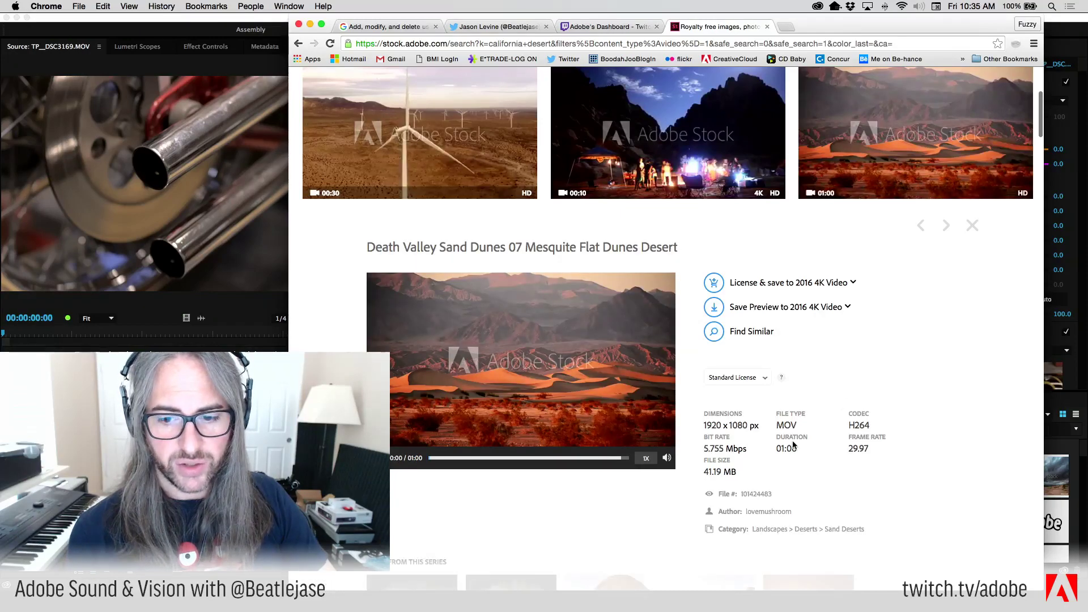
scroll(789, 447, "down", 10)
left_click(661, 381)
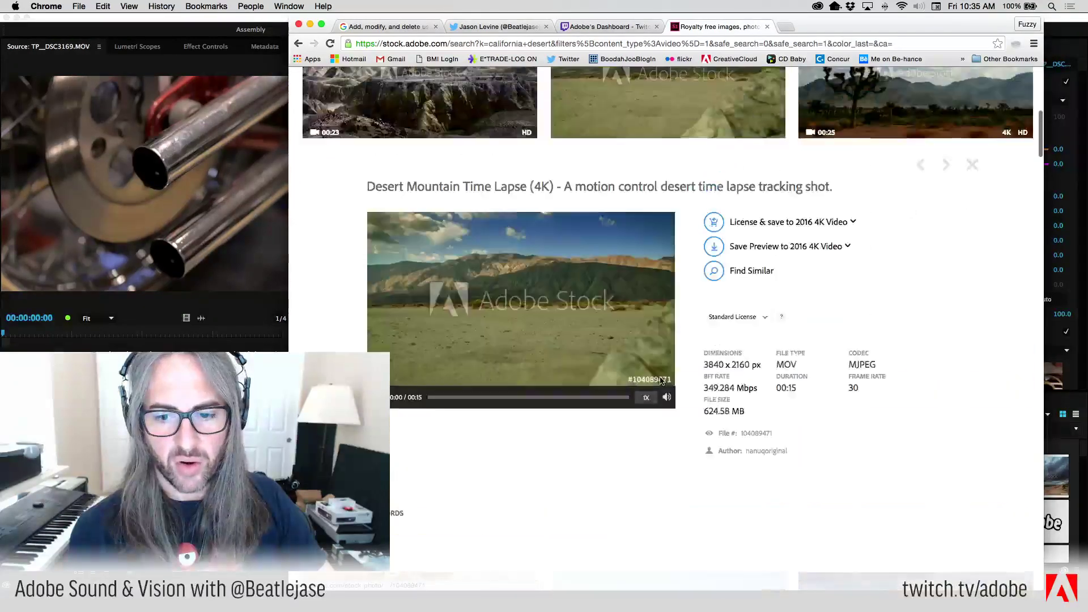
Open the details of the aerial clip of a car driving in the Coachella Valley and examine its dimensions, bit rate and codec.
scroll(920, 240, "down", 10)
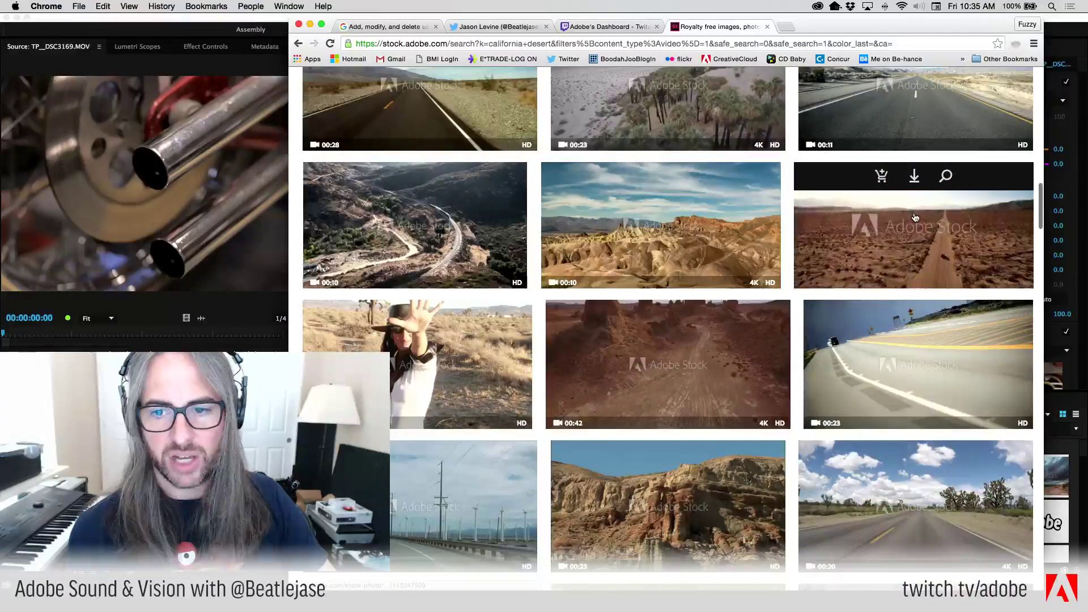
left_click(920, 239)
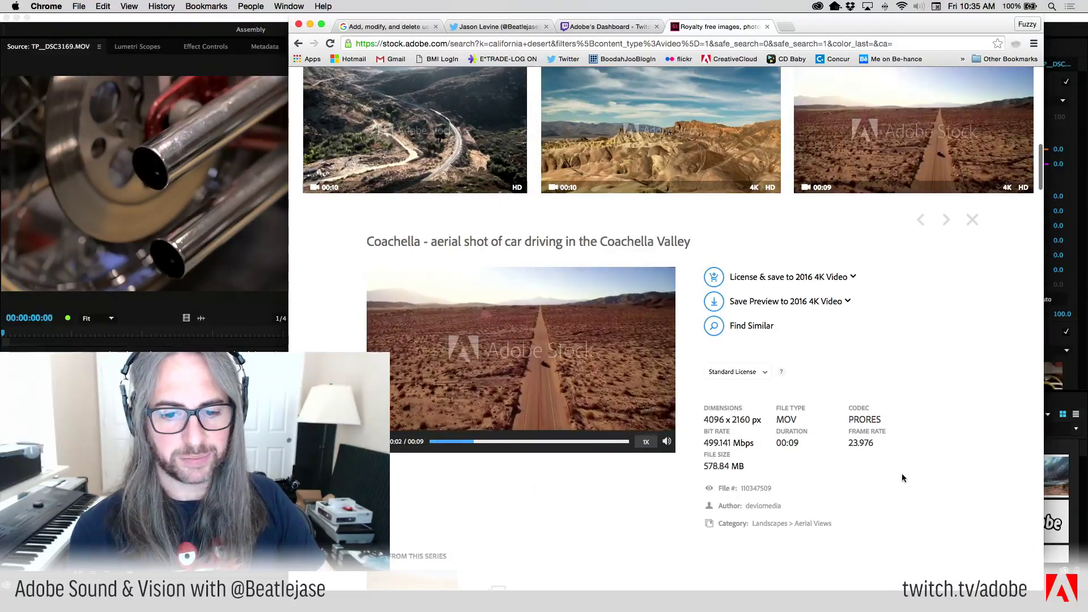
scroll(903, 474, "up", 5)
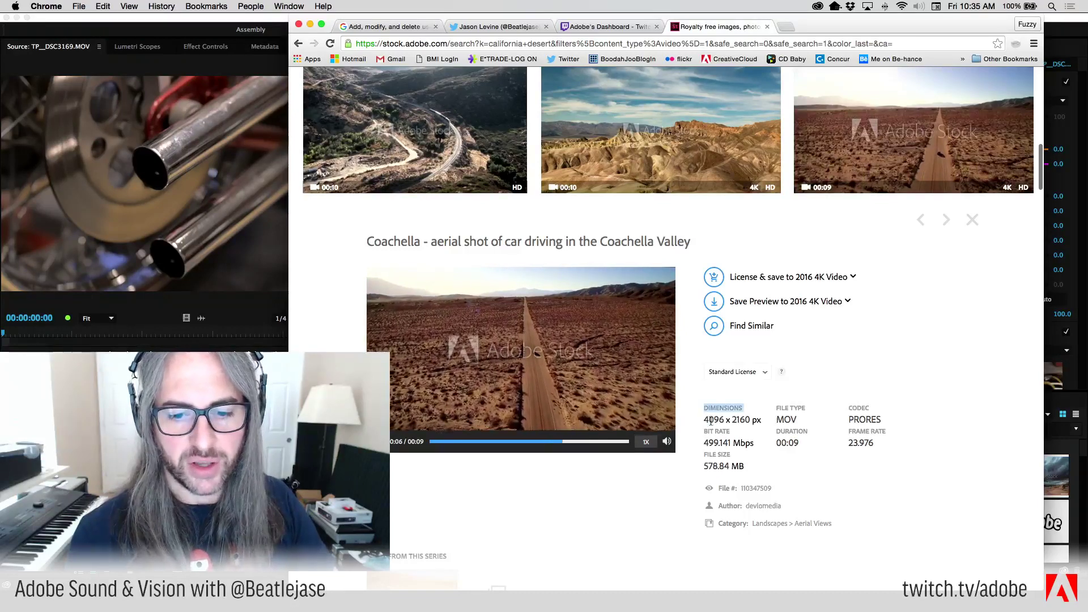
left_click_drag(703, 422, 752, 420)
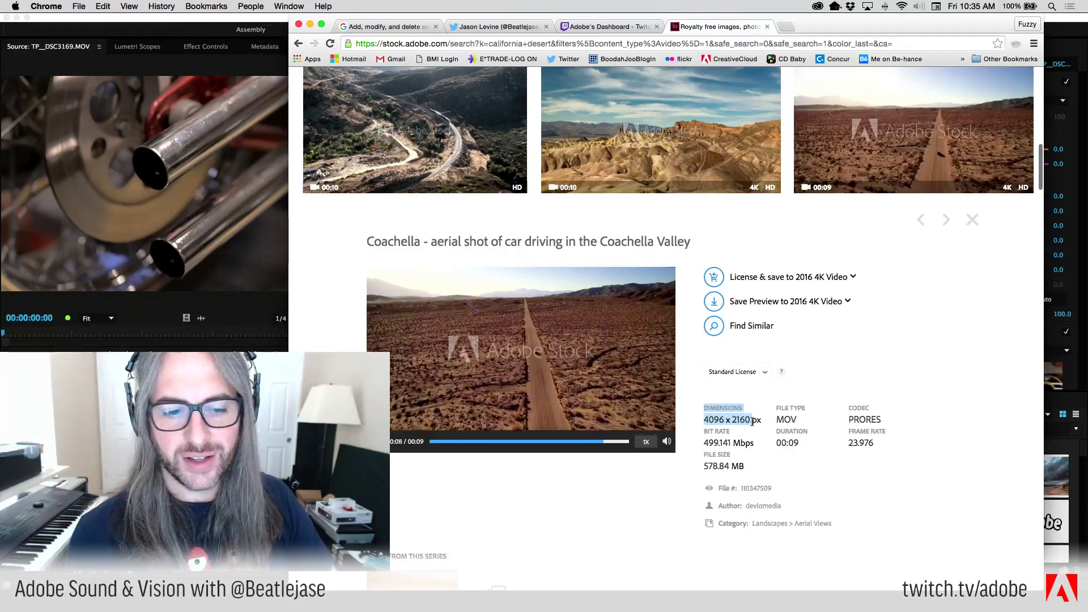
left_click(725, 442)
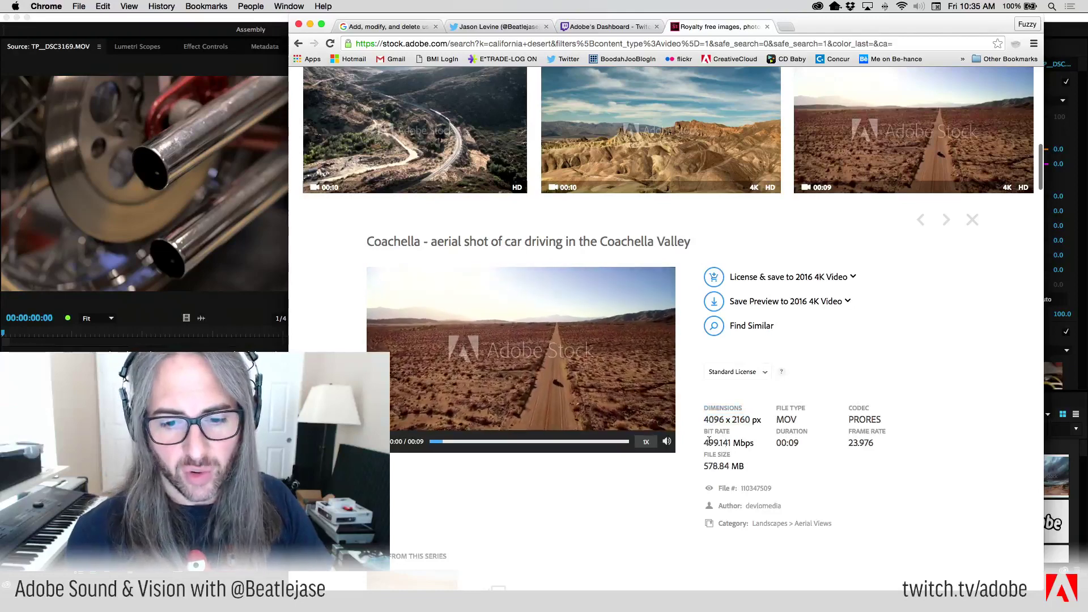
double_click(864, 420)
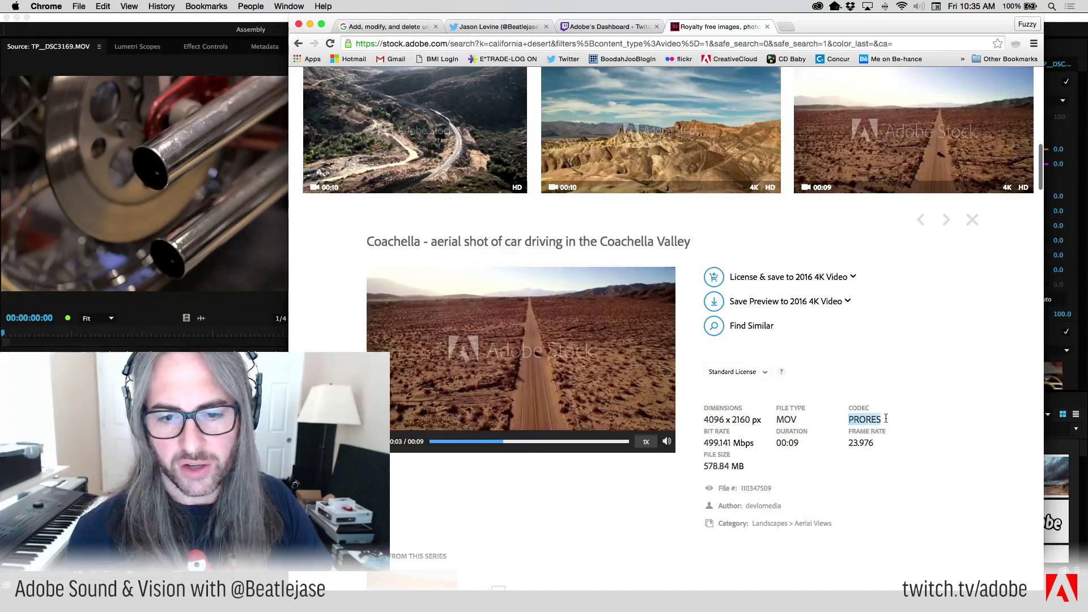
left_click(896, 450)
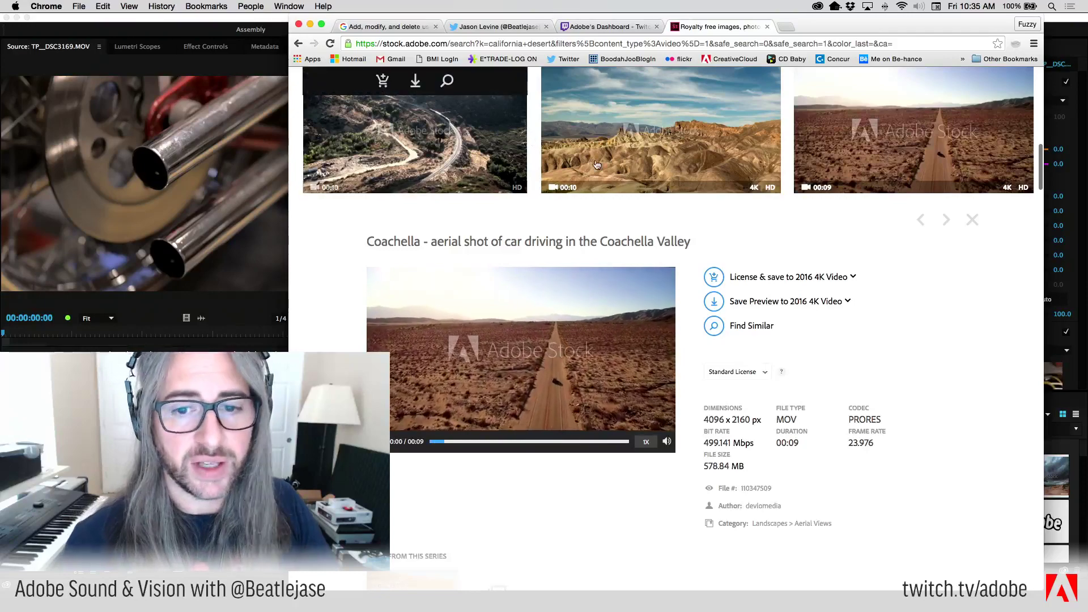
Close the Coachella Valley clip's details and return to the top of the "california desert" video results.
left_click(891, 157)
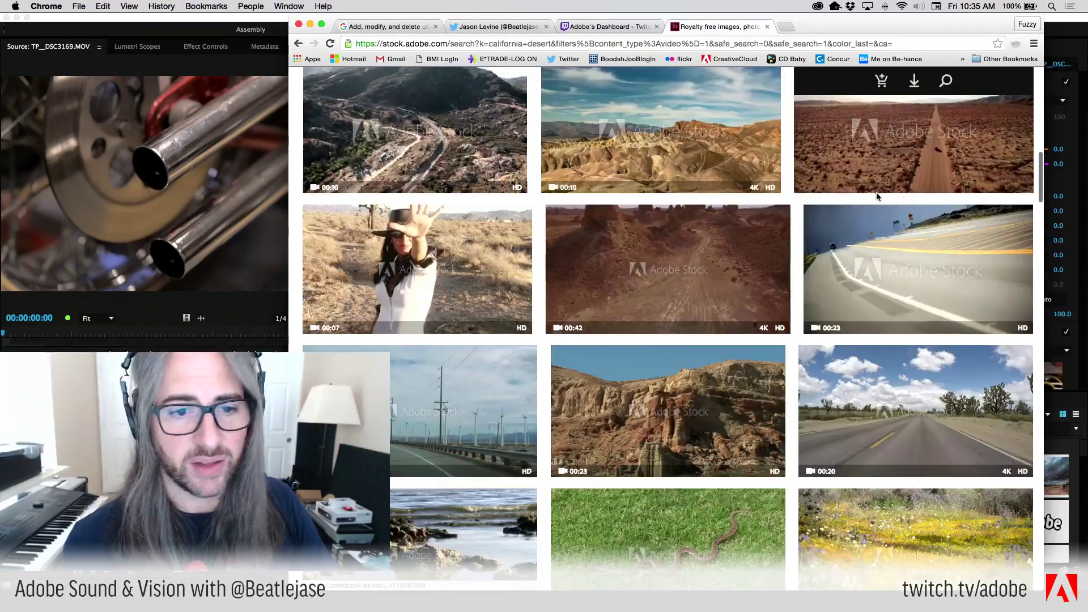
scroll(797, 206, "up", 10)
scroll(796, 206, "down", 2)
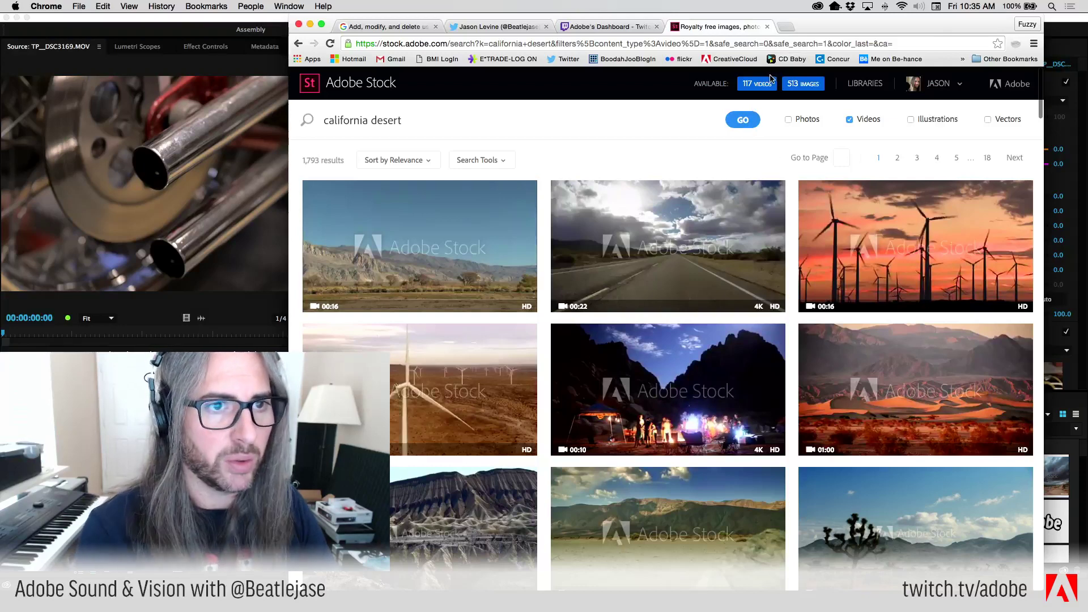
Switch back to Premiere Pro and play the start of the TP__DSC3173 clip in the sequence, stopping on the engine shot.
left_click(234, 312)
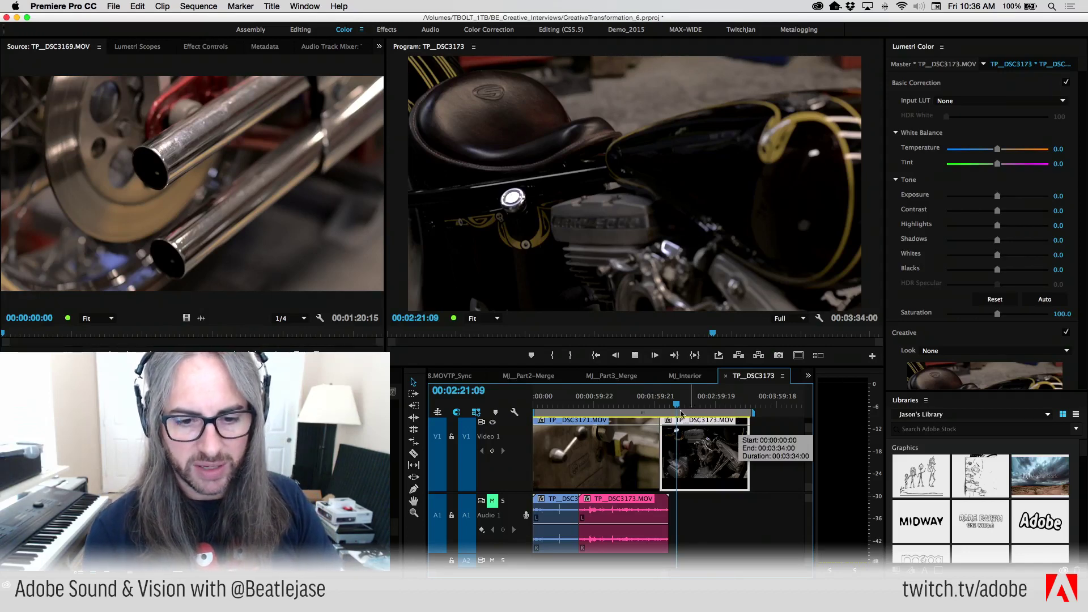
left_click(676, 407)
left_click_drag(675, 407, 663, 409)
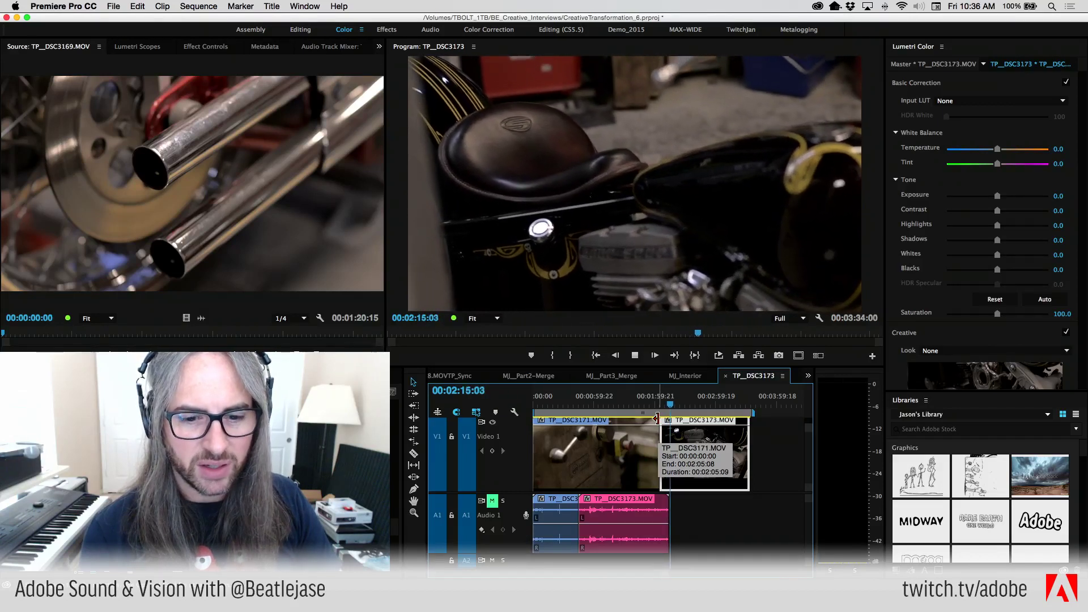
key("space")
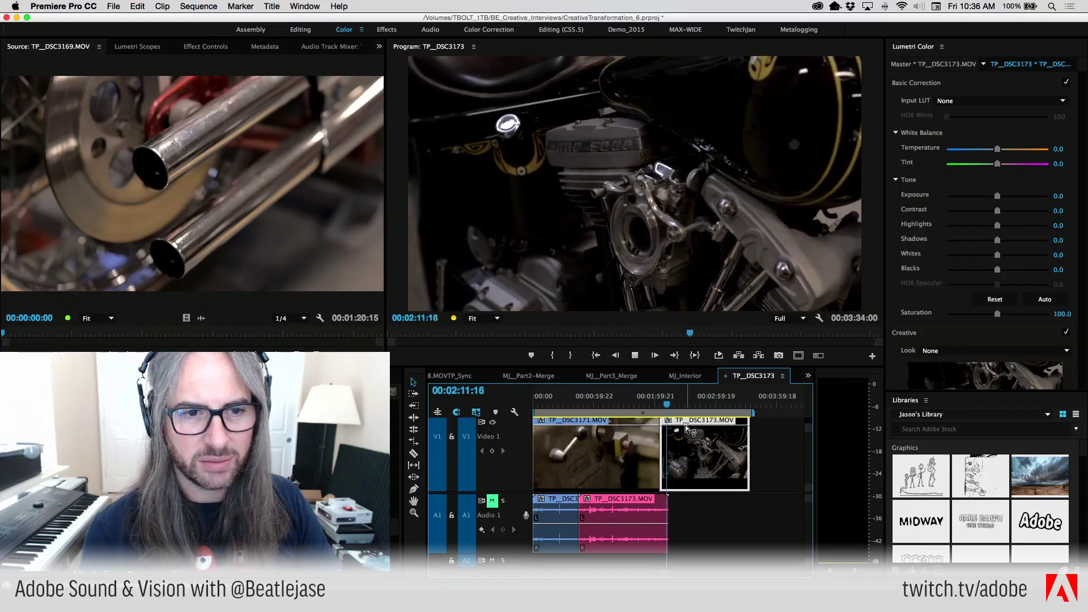
key("space")
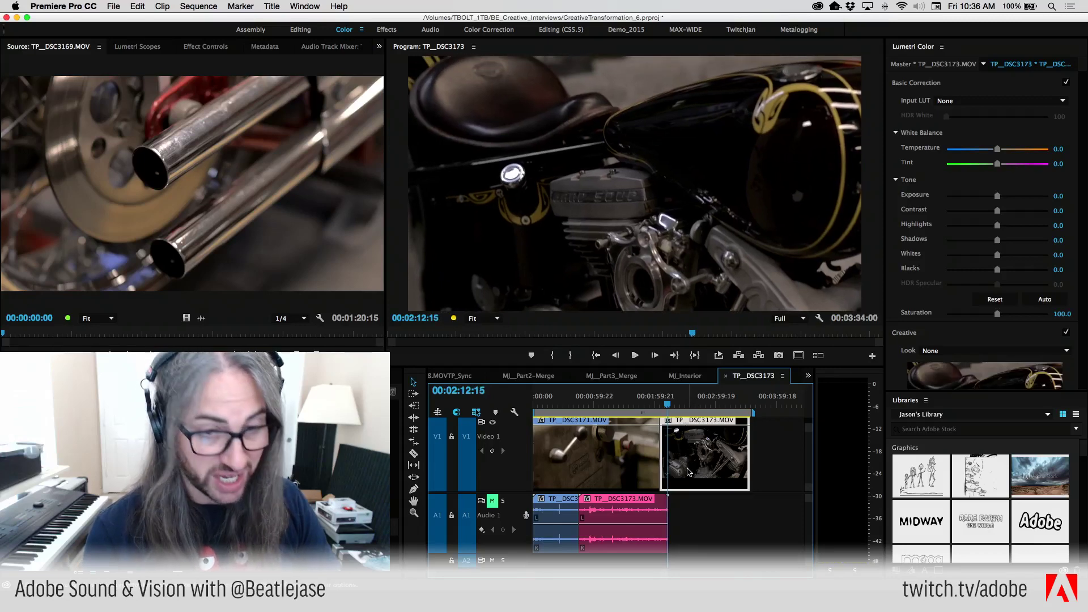
key("space")
key("space")
Cut the TP__DSC3173 video clip at 00:02:12:16 with the Razor tool.
key("=")
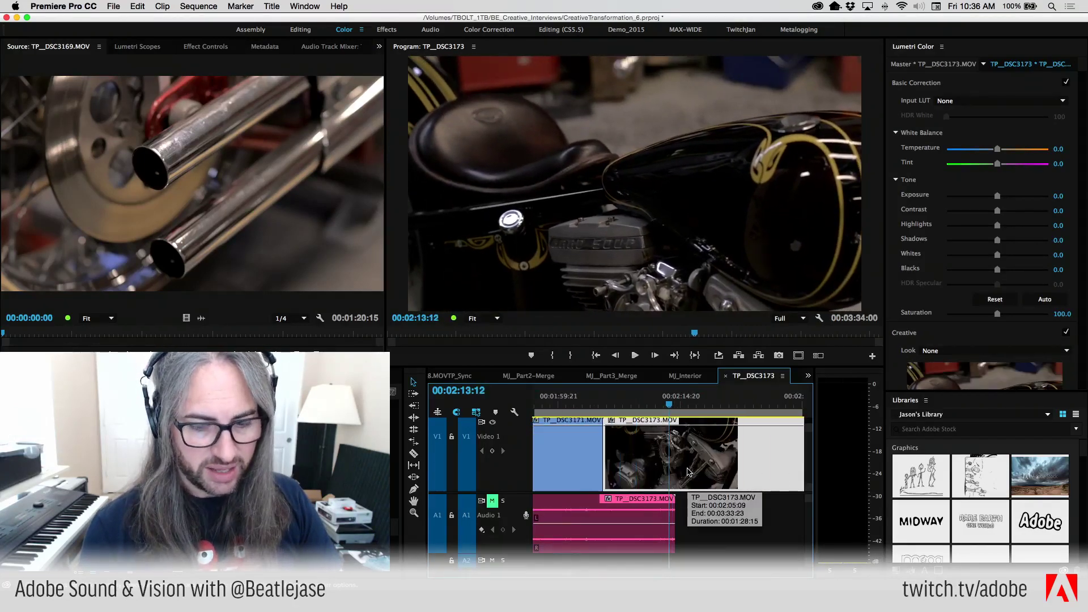
key("=")
key("j")
key("k")
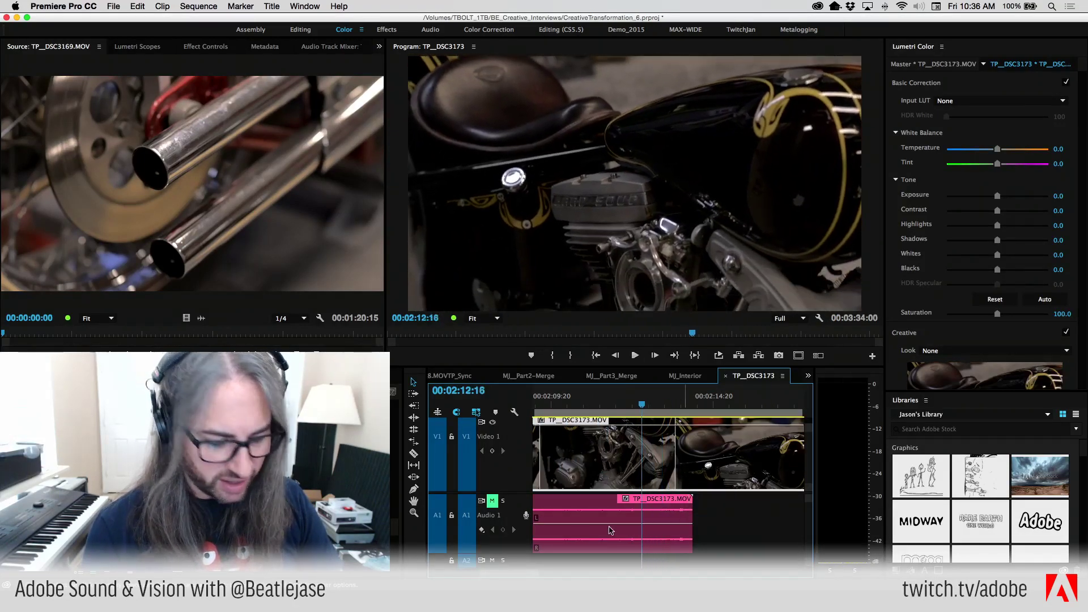
left_click(643, 462)
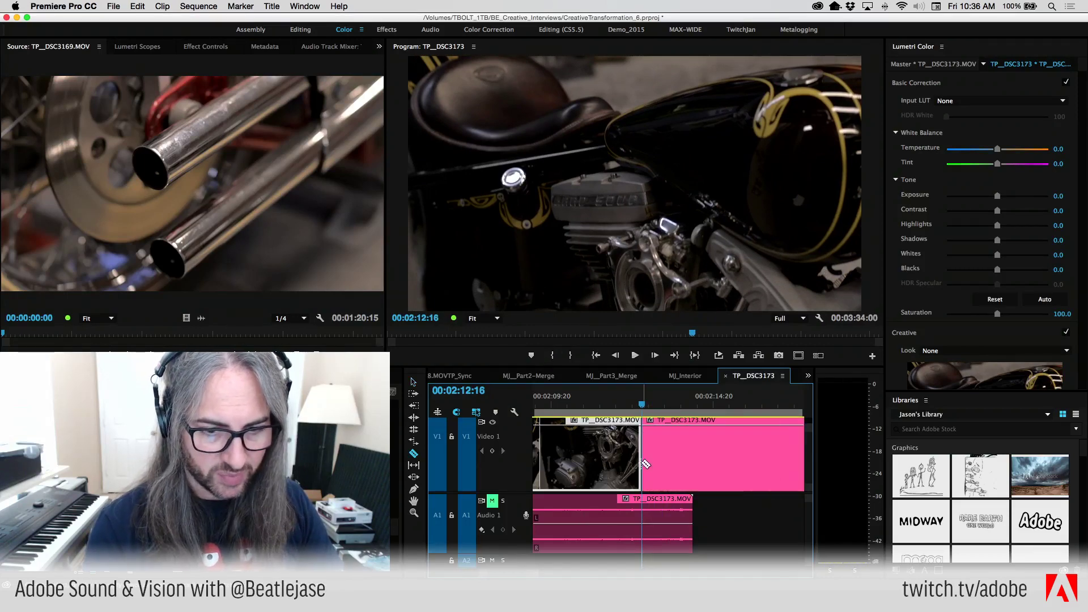
Apply Warp Stabilizer to the short TP__DSC3173 segment before the cut and show its effect settings.
left_click_drag(642, 407, 598, 407)
key("minus")
key("minus")
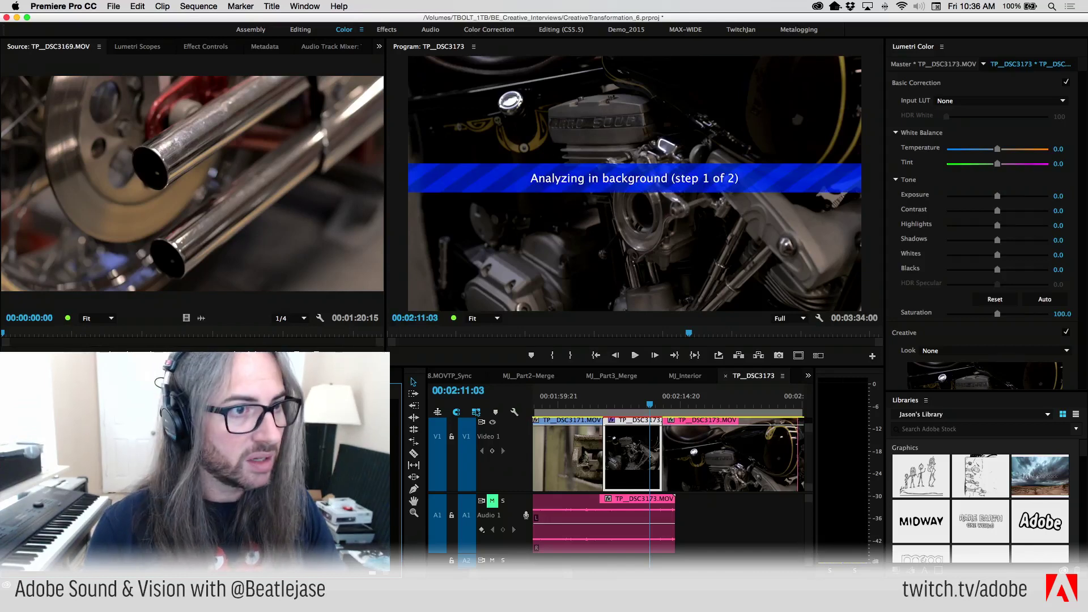
left_click(204, 47)
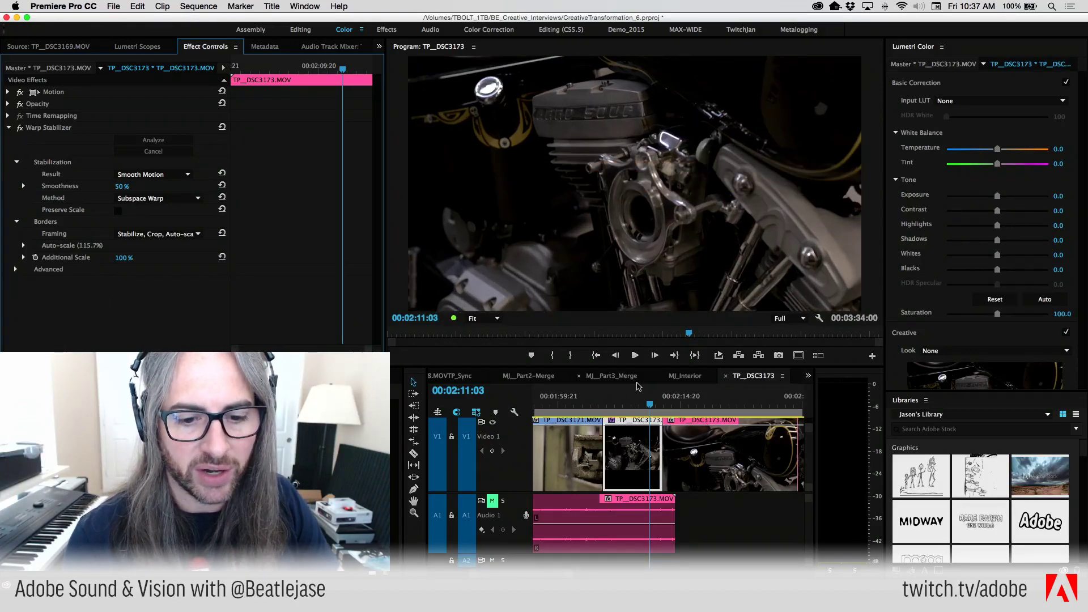
Play the stabilized engine segment repeatedly from its start to judge the smoothness, and check its list of applied effects.
left_click_drag(655, 401, 607, 408)
key("space")
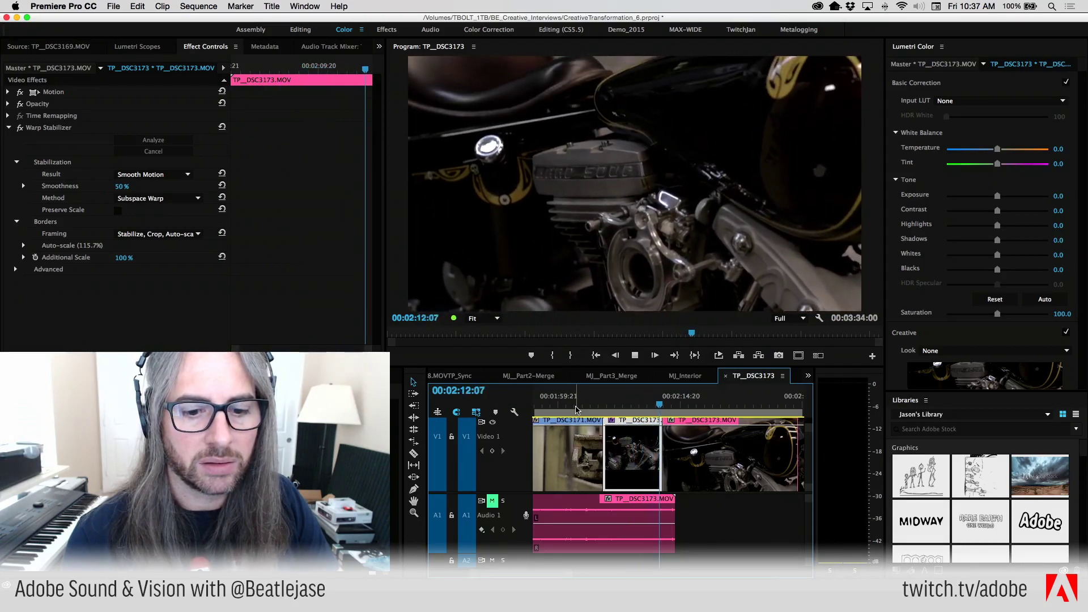
key("space")
left_click(613, 404)
key("space")
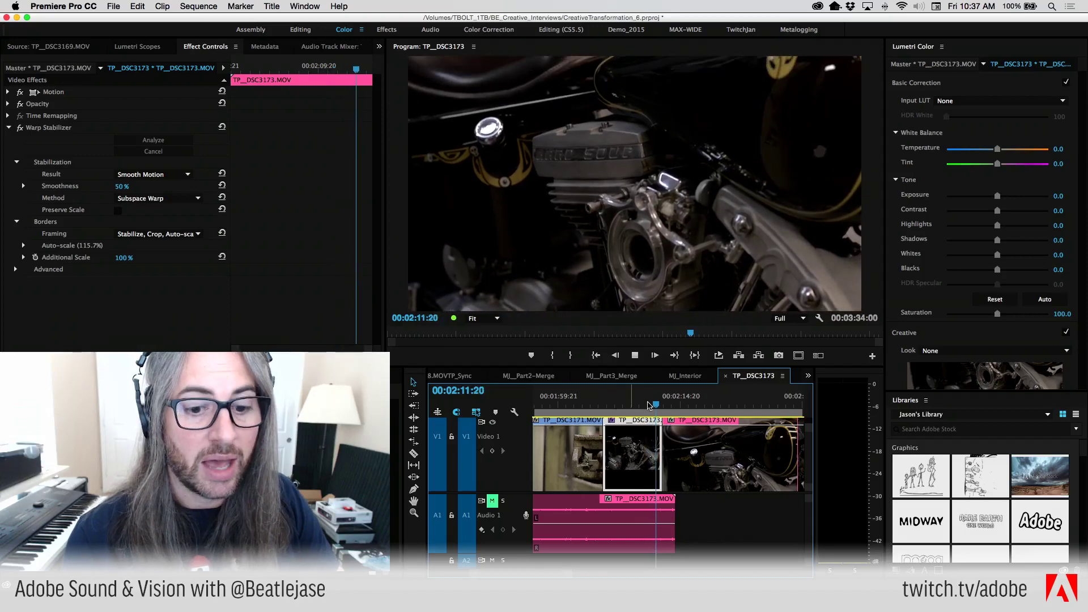
key("space")
left_click(627, 405)
left_click(623, 406)
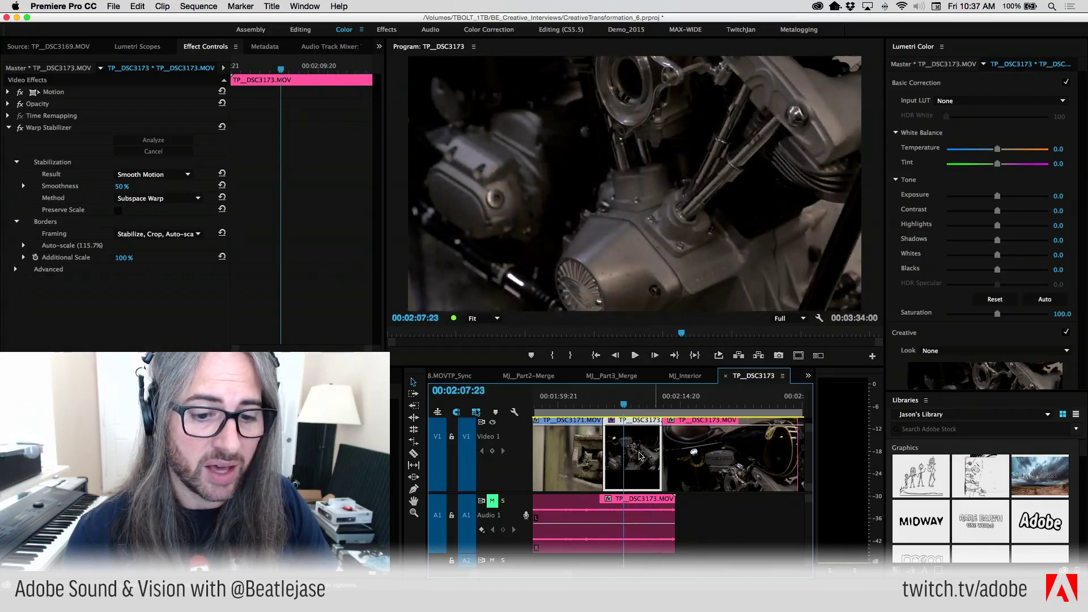
left_click(612, 424)
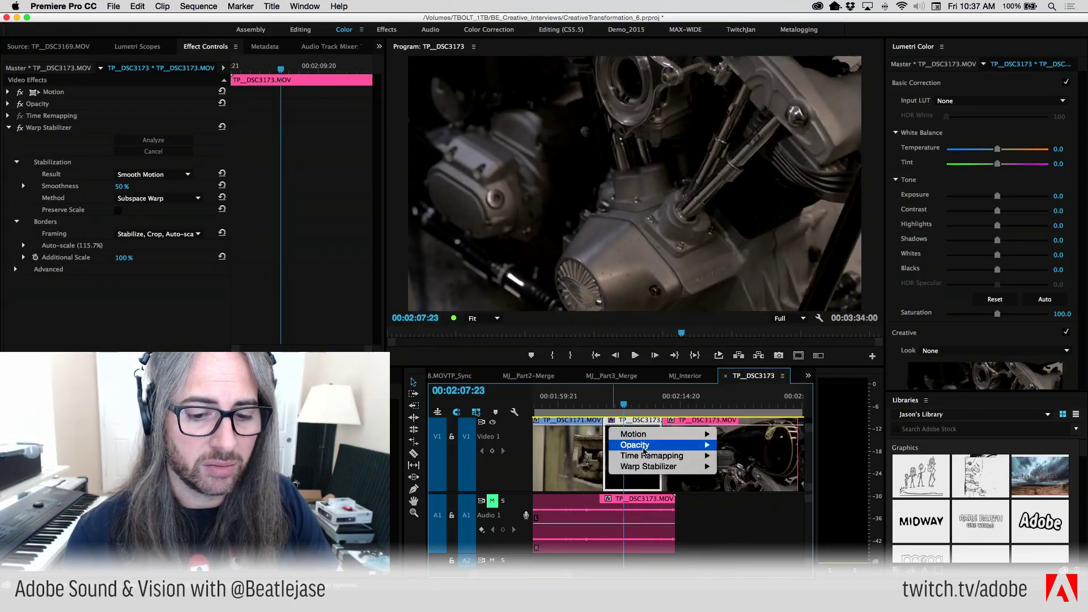
key("Escape")
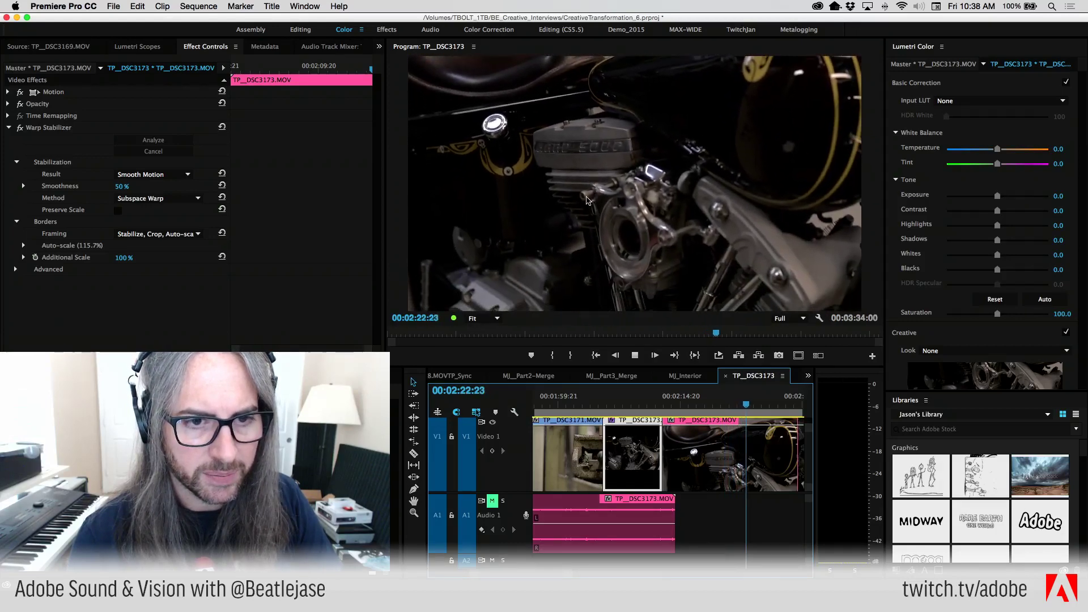
Cut the remaining TP__DSC3173 clip at 00:02:33:11, at the front wheel shot.
key("minus")
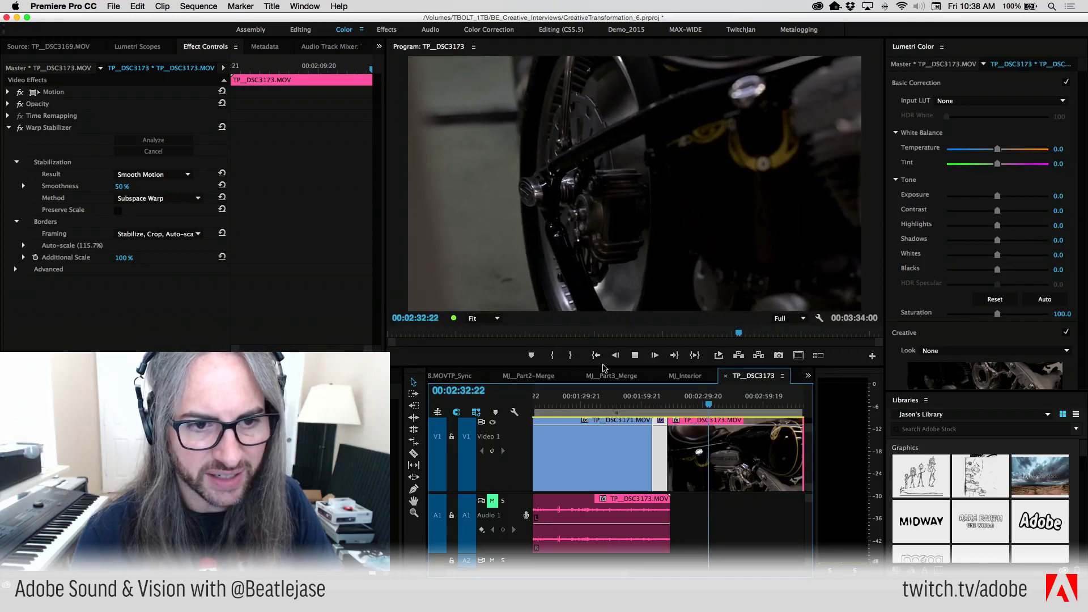
key("super+z")
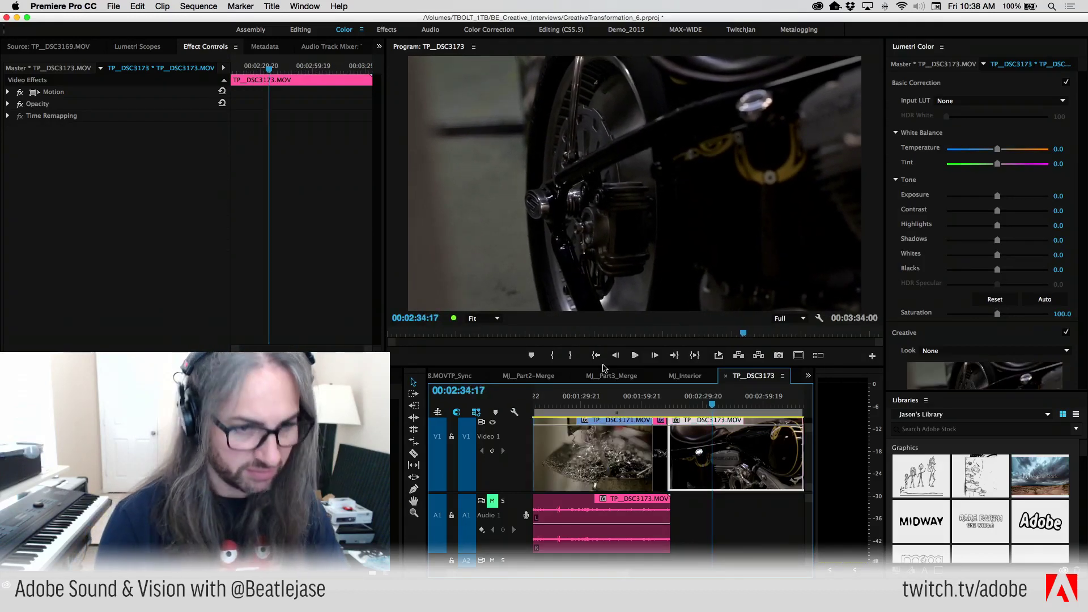
key("j")
key("space")
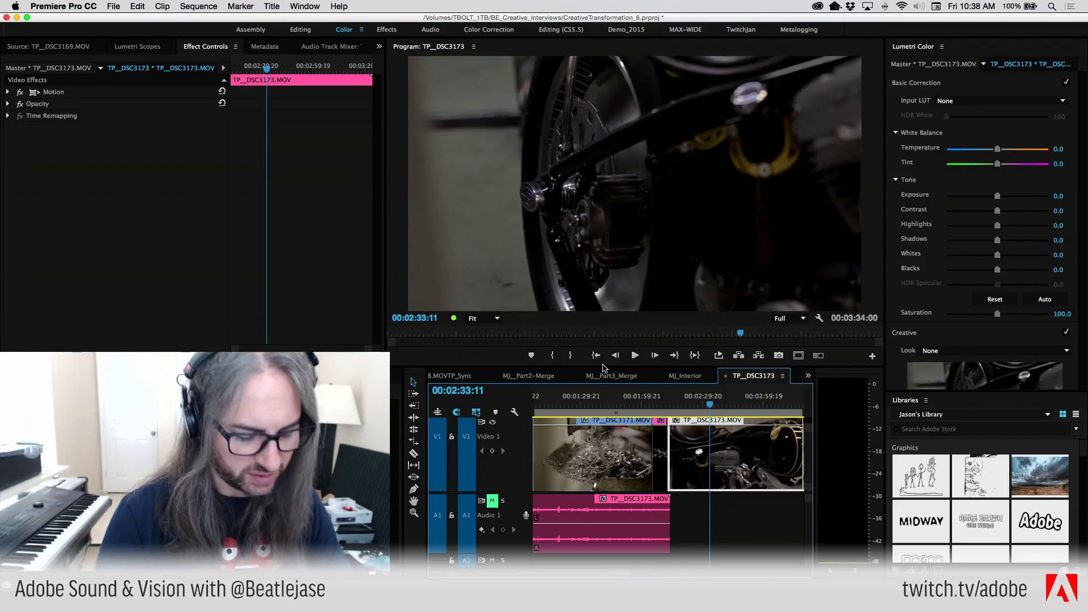
key("c")
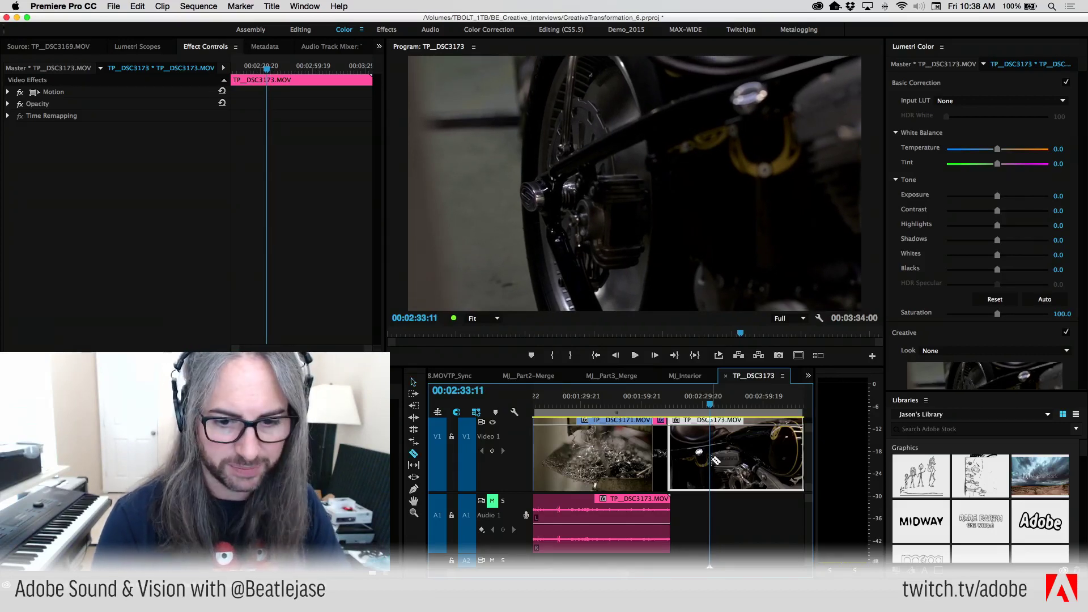
left_click(711, 460)
Play the segment after the new cut and run back to 00:02:33:13, near its start.
key("space")
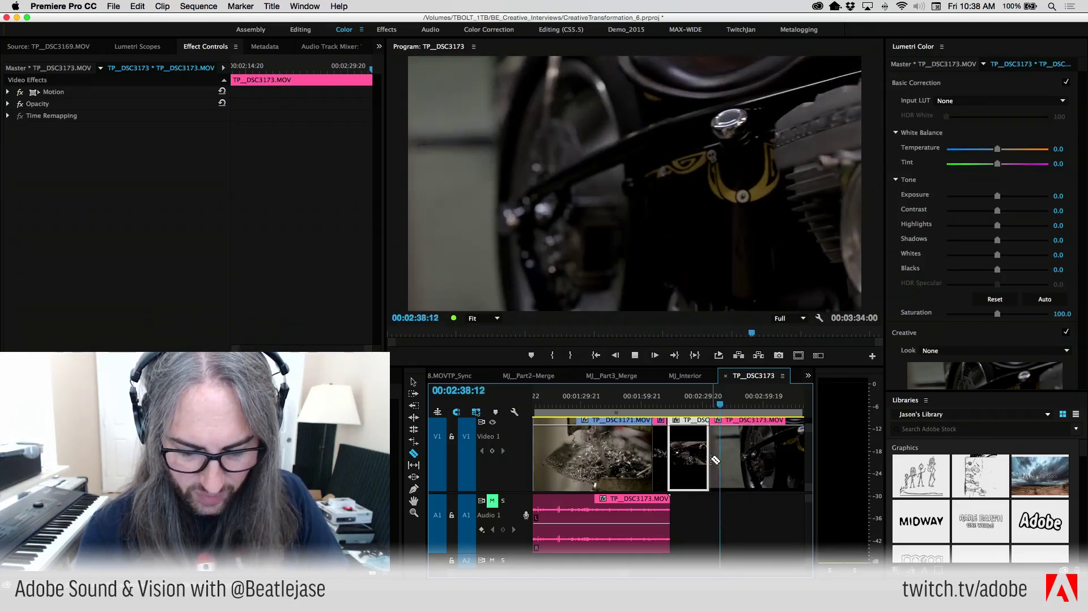
key("space")
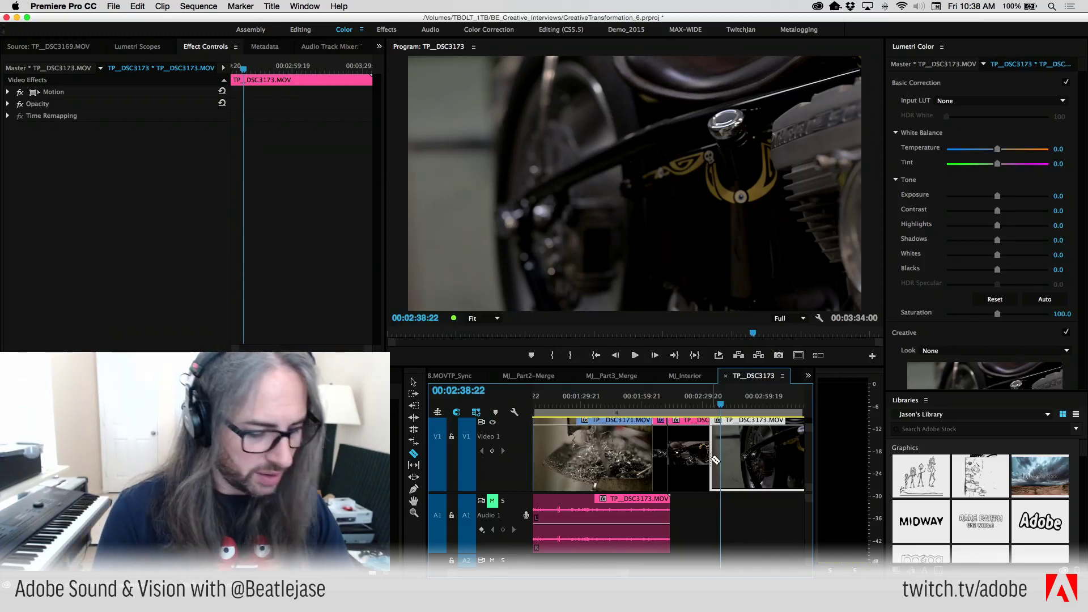
key("j")
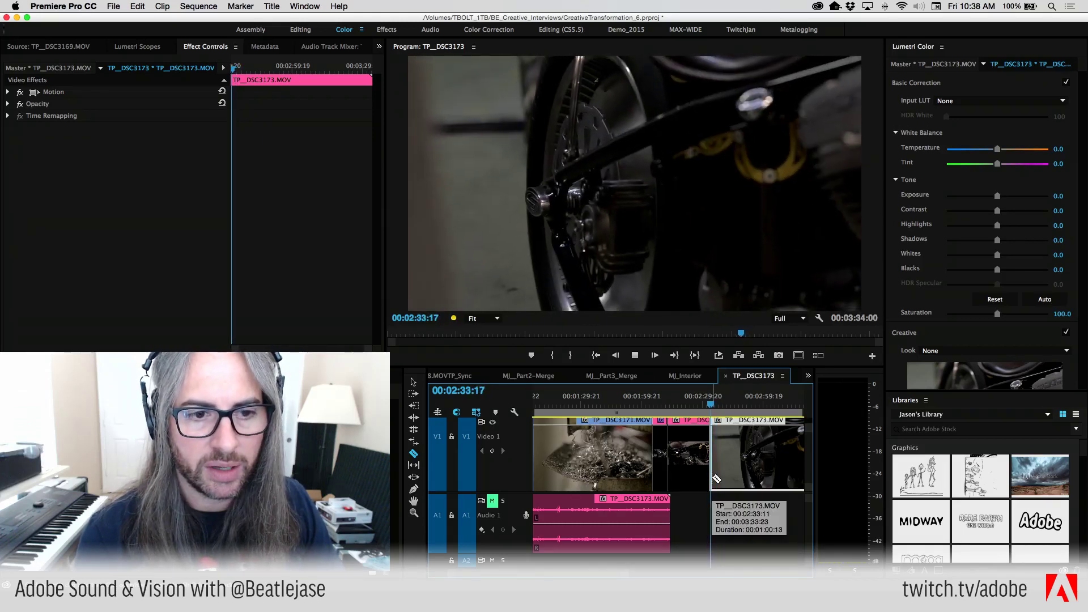
key("k")
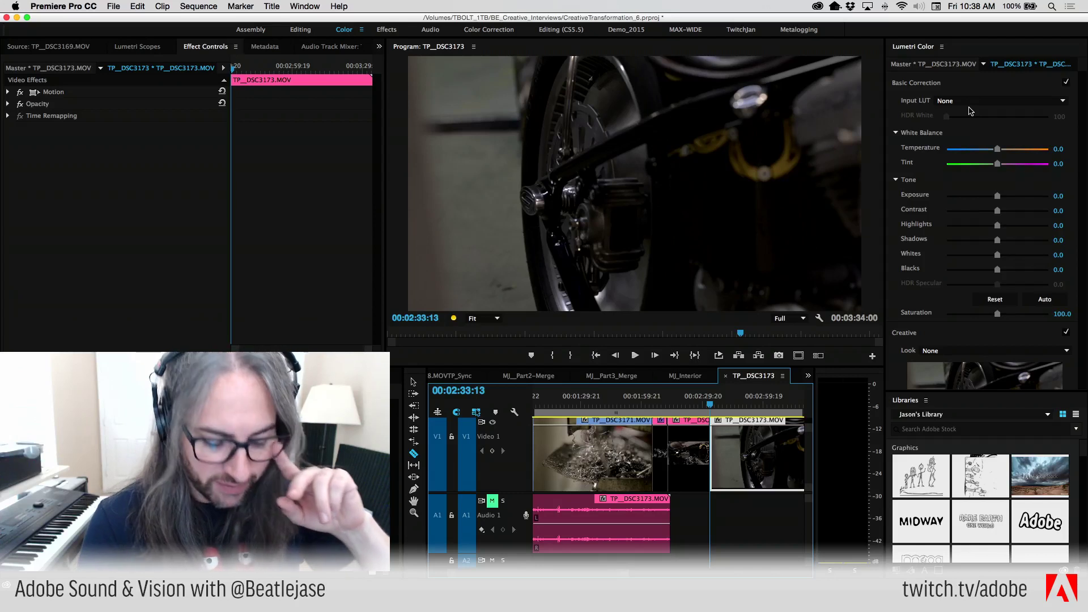
Try another cut inside the last TP__DSC3173 segment, undo it and return to the Selection tool.
key("equal")
key("equal")
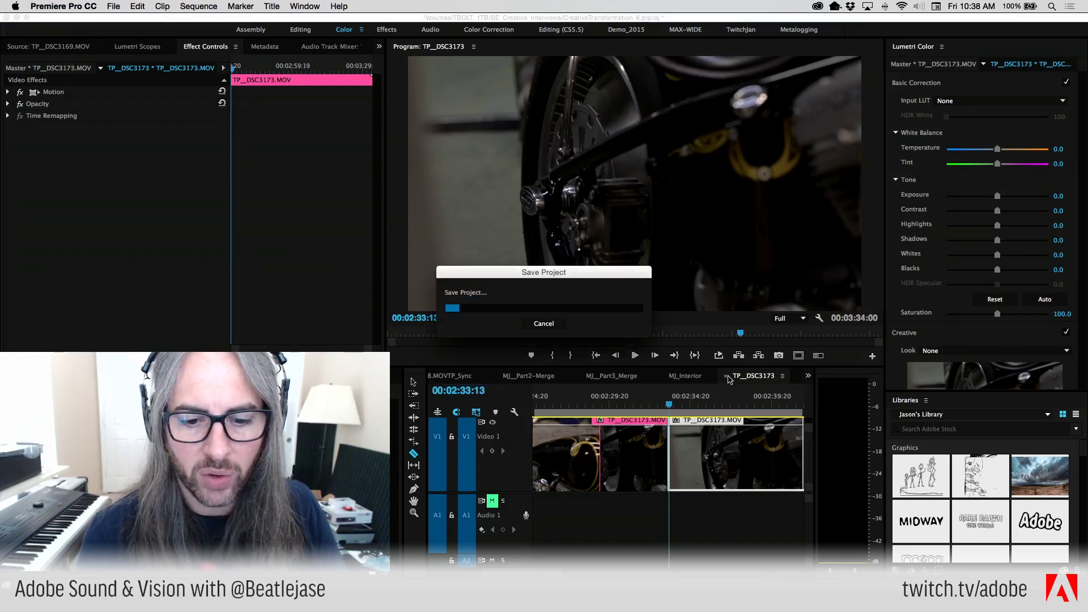
left_click(725, 465)
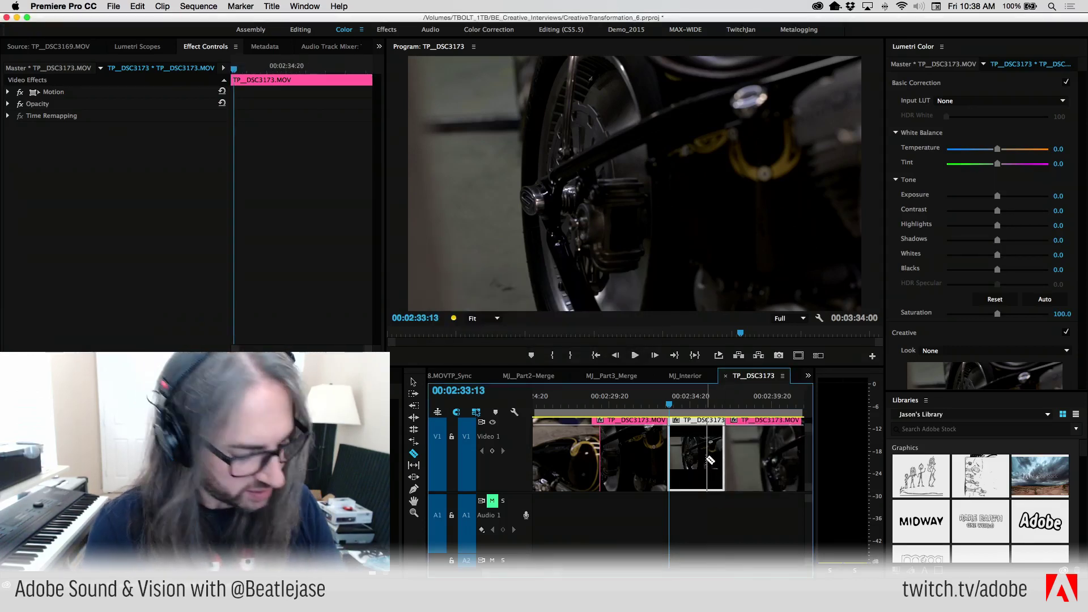
key("super+z")
key("v")
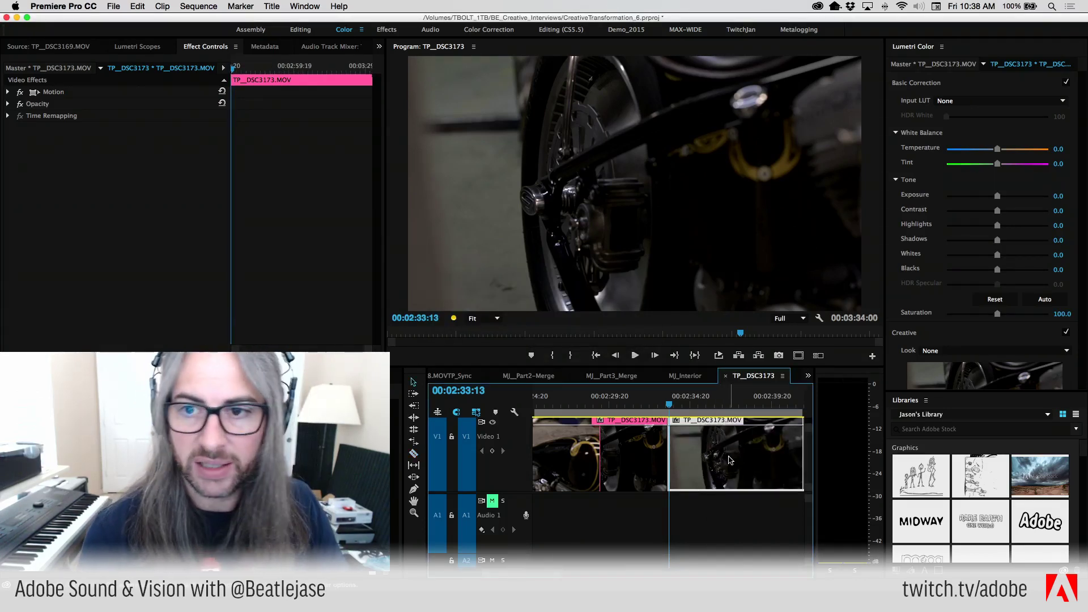
Try the NIKON D800 - UEX - SL - PROFILE input LUT on the last TP__DSC3173 segment and undo it.
left_click(1008, 104)
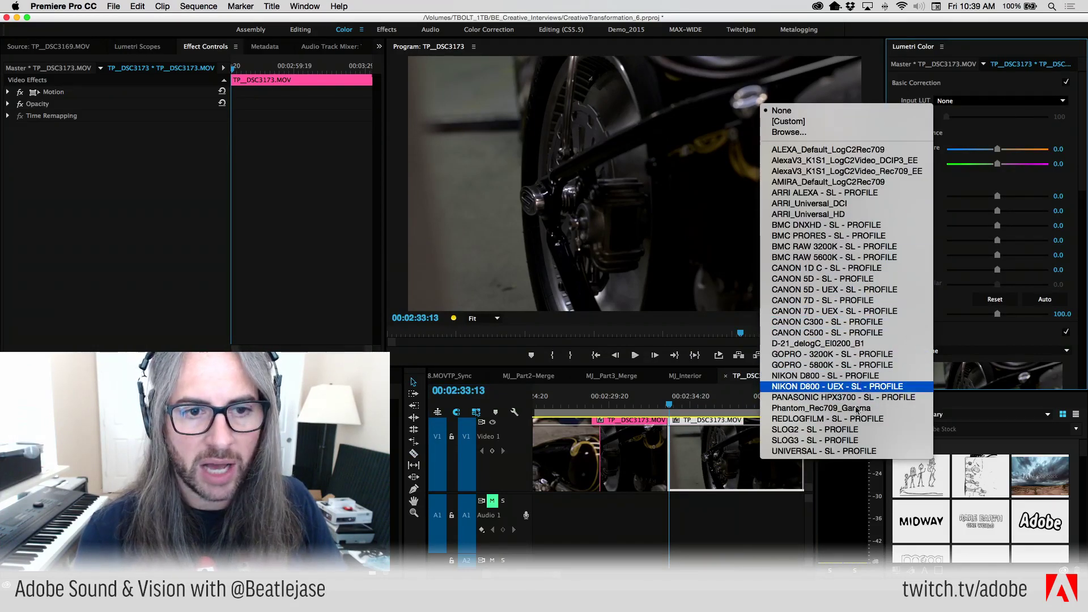
left_click(857, 386)
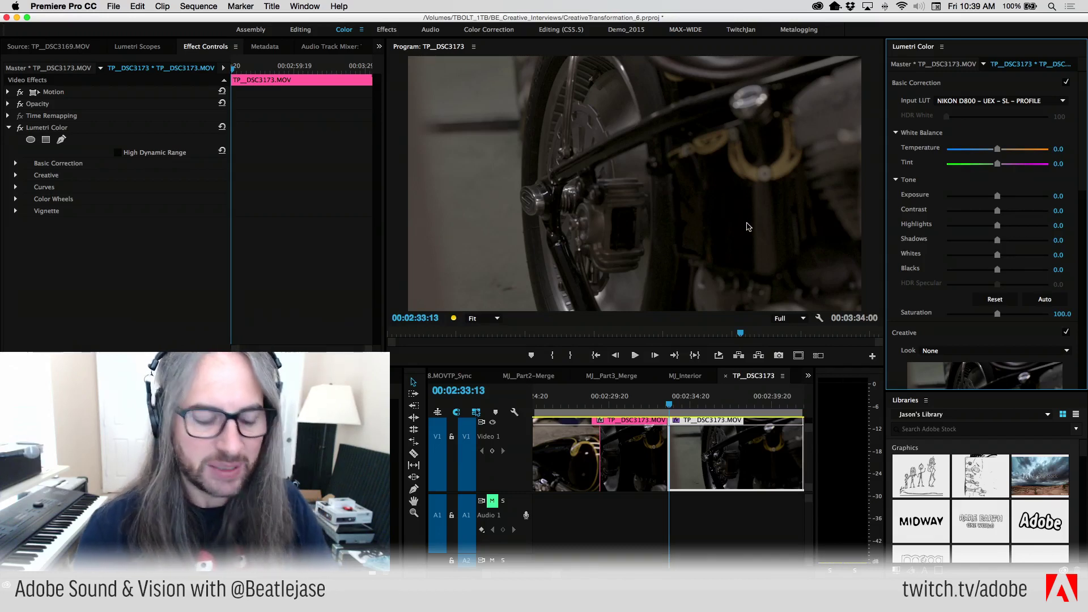
key("super+z")
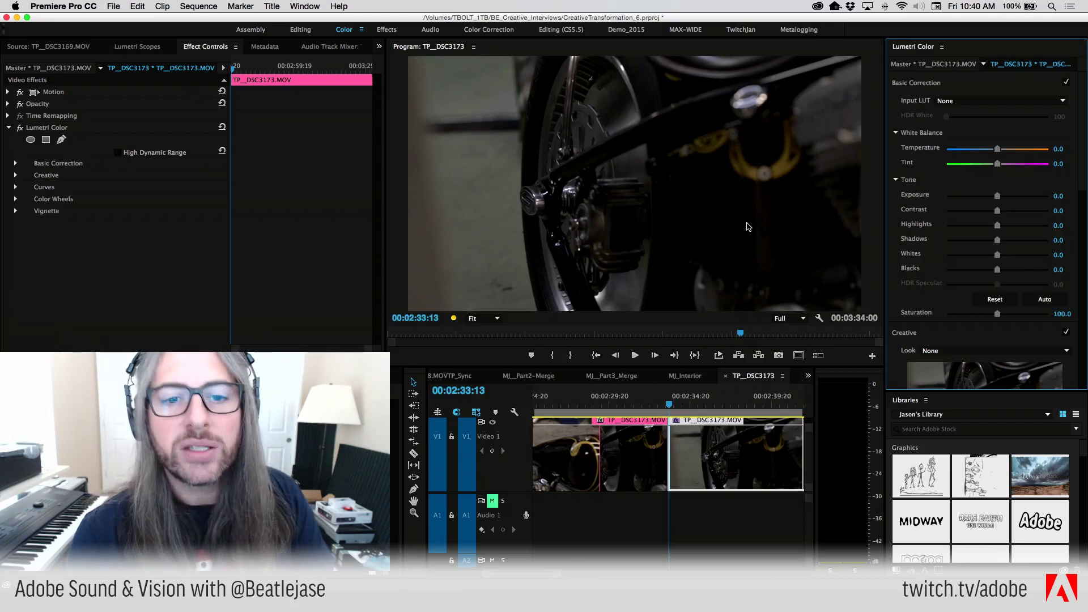
Play the front wheel shot forward and backward to examine its focus shift from the wheel to the engine.
key("space")
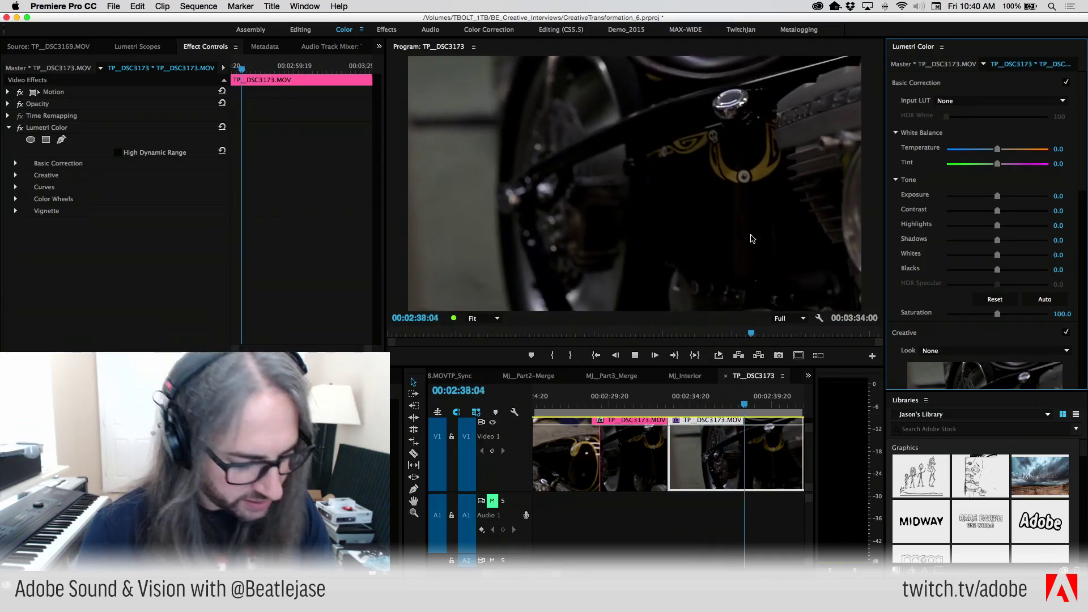
key("j")
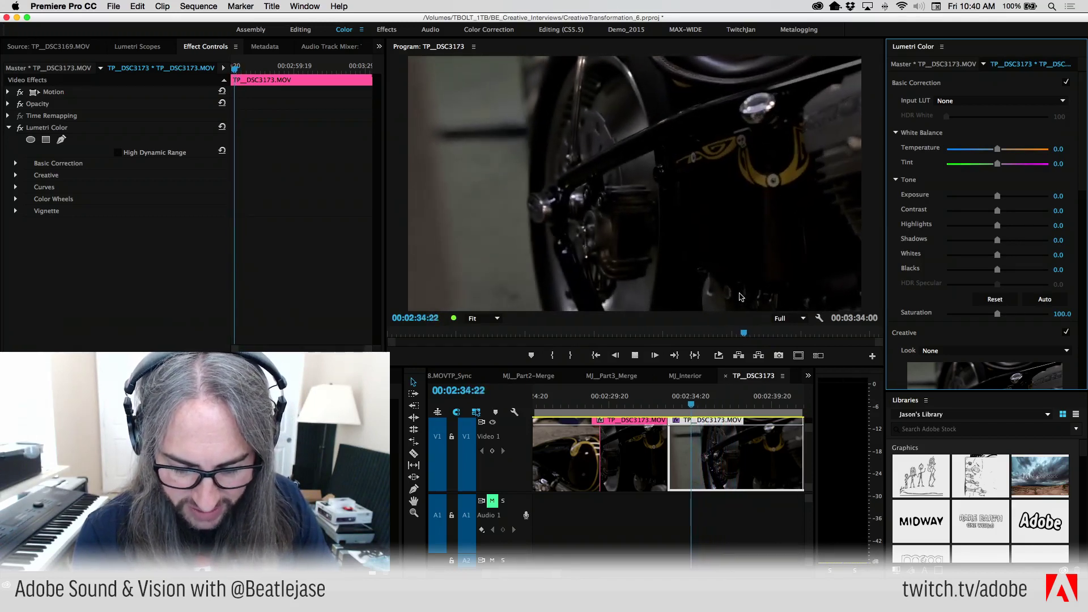
key("k")
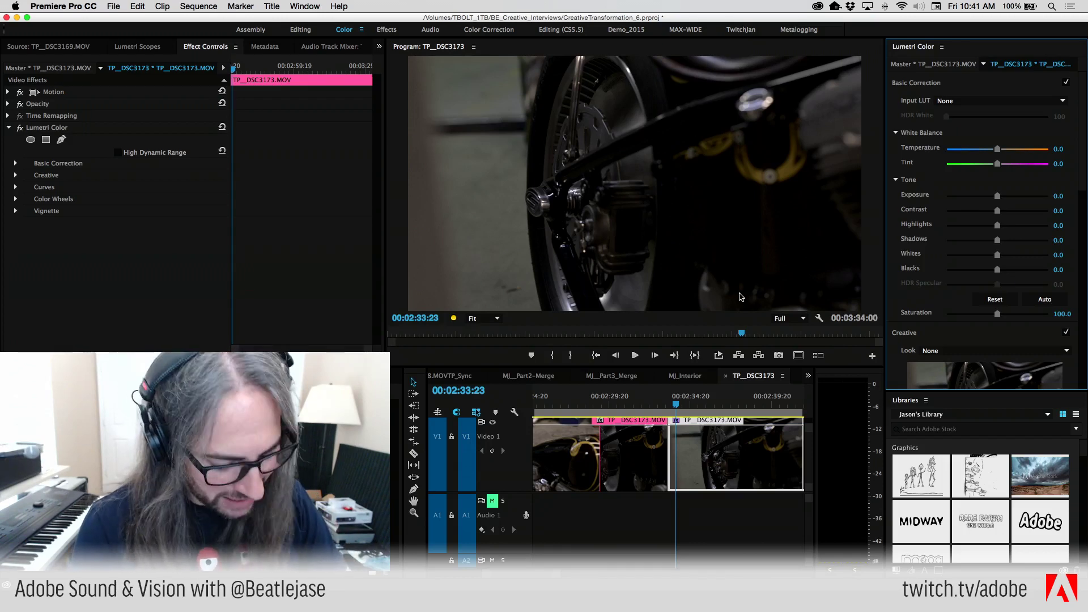
key("space")
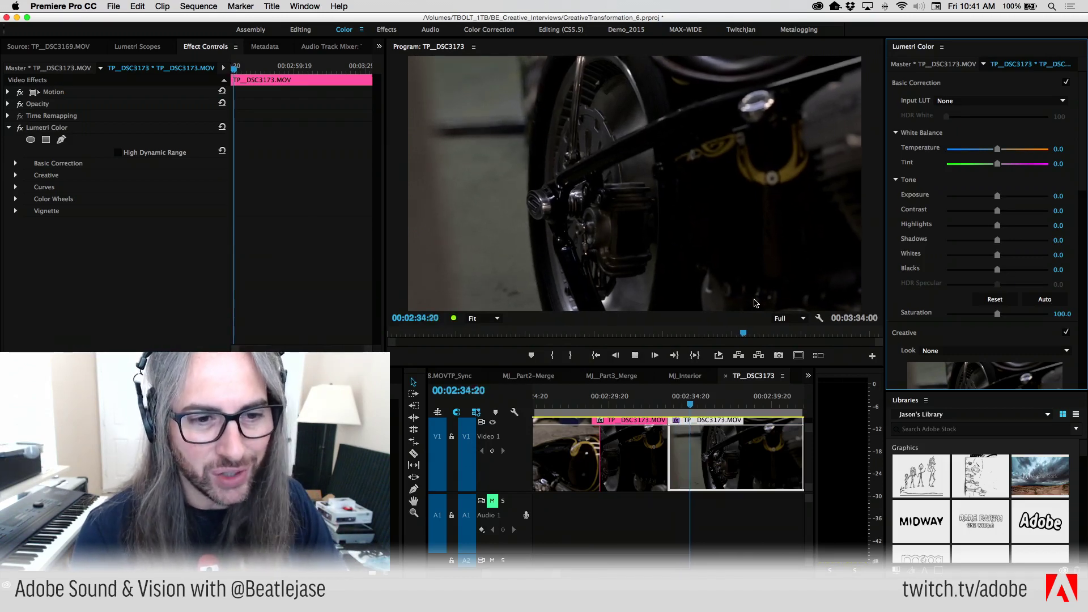
key("space")
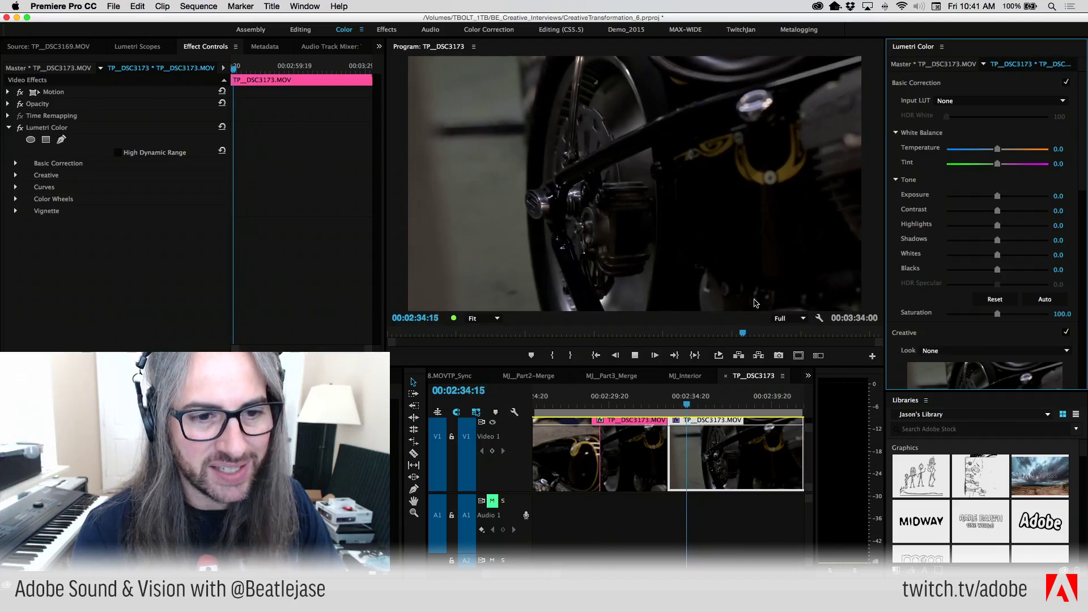
Play back and forth around the focus shift to the engine and cut the last TP__DSC3173 segment at 00:02:36:02.
key("space")
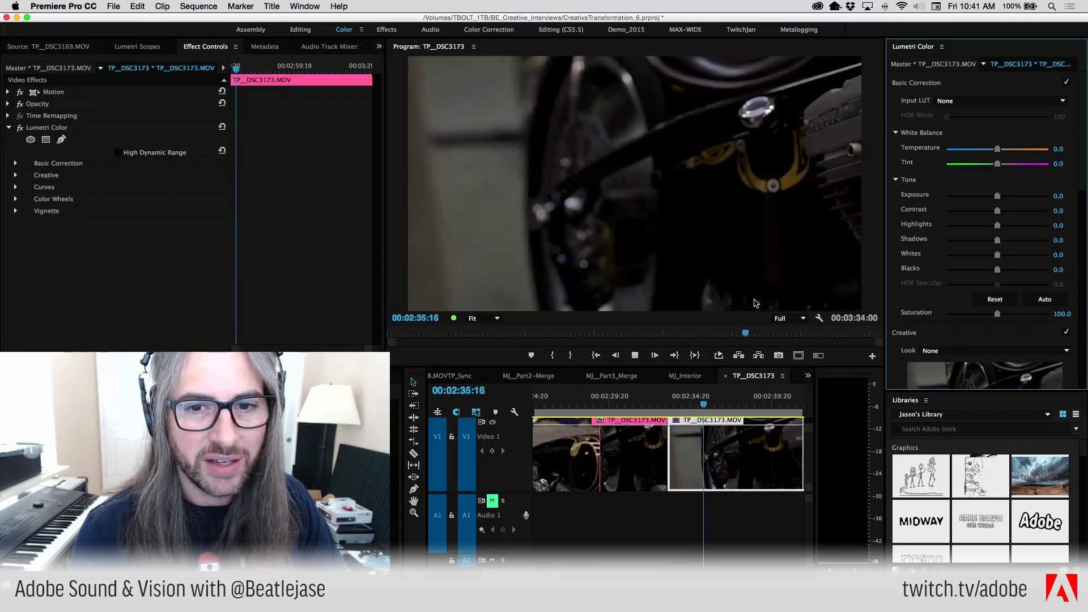
key("space")
key("space")
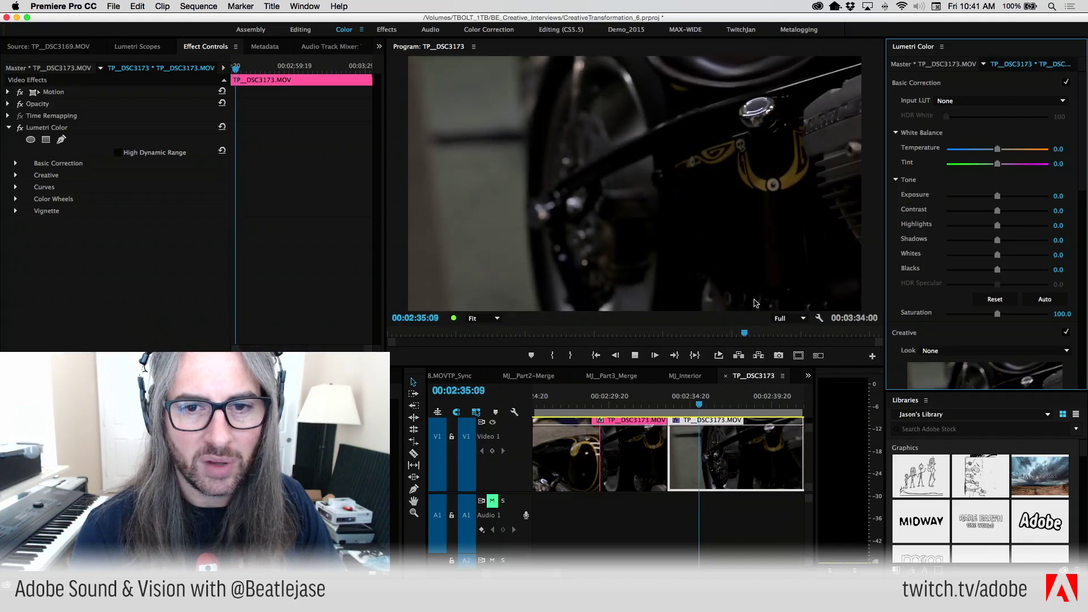
key("space")
key("space")
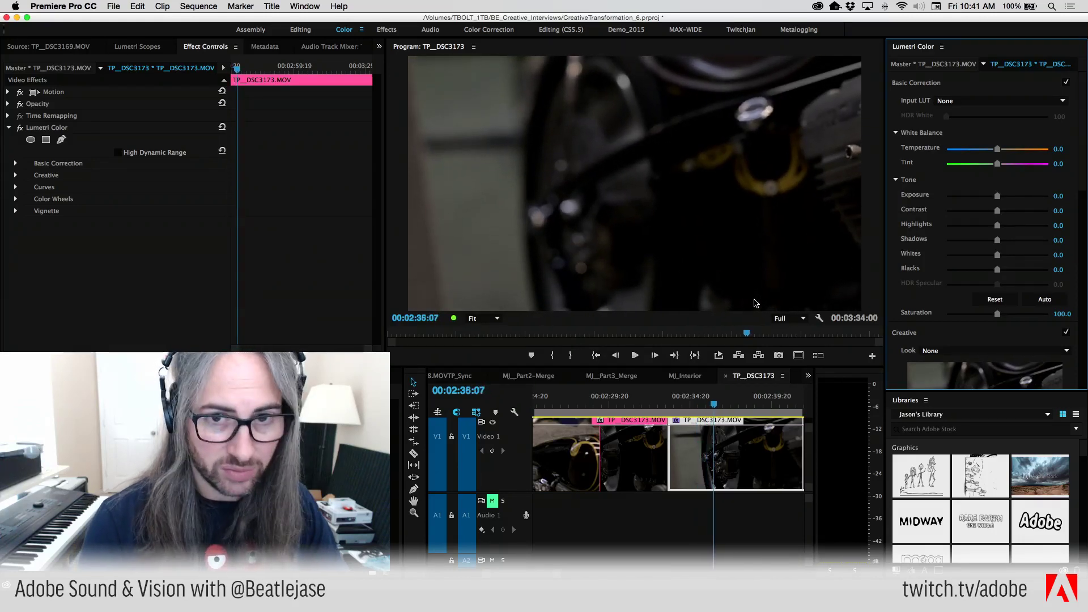
key("space")
key("c")
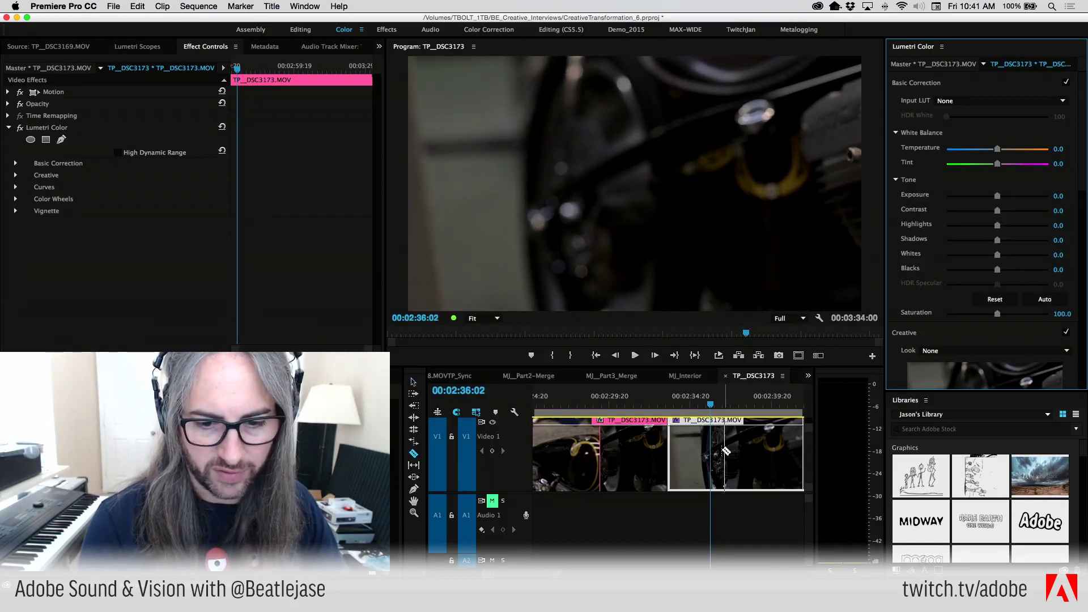
left_click(715, 449)
Play the short Warp Stabilizer segment forward and backward from 00:02:33:12 to examine the stabilized motion.
left_click(696, 404)
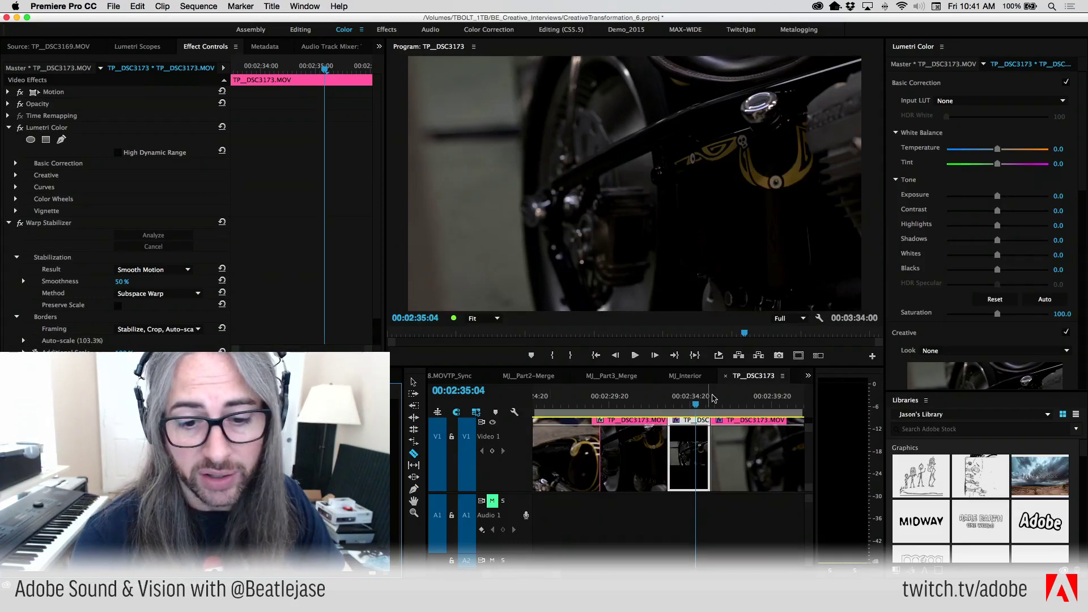
left_click(670, 403)
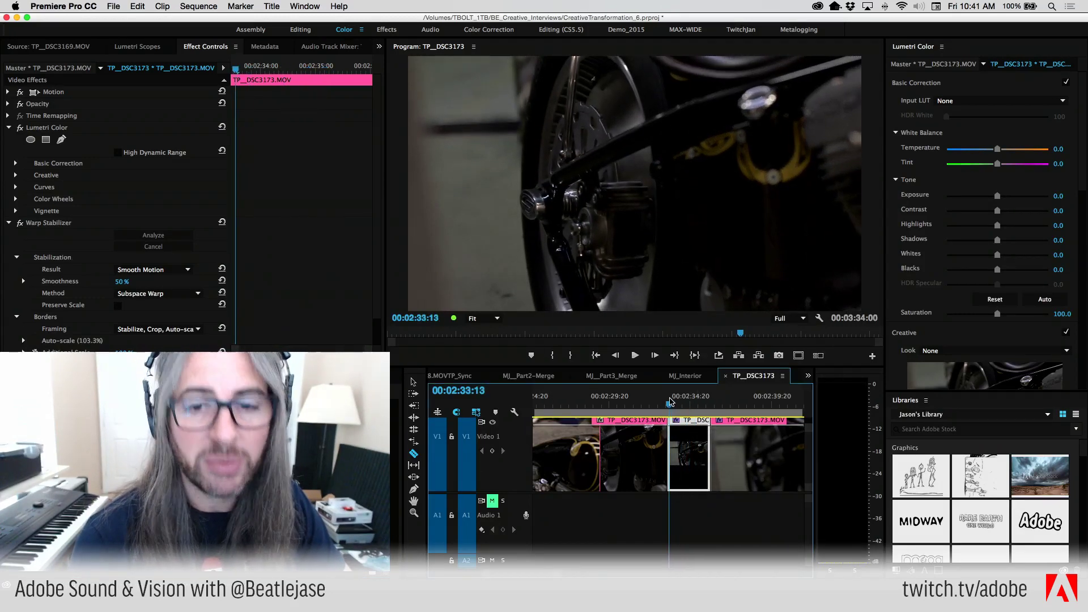
left_click_drag(671, 402, 669, 402)
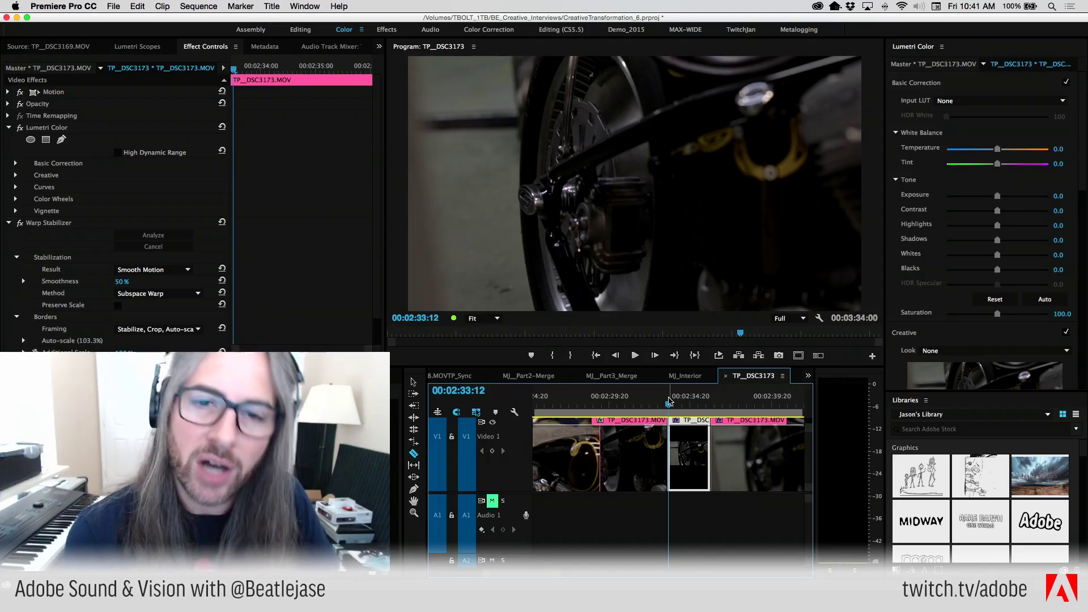
key("space")
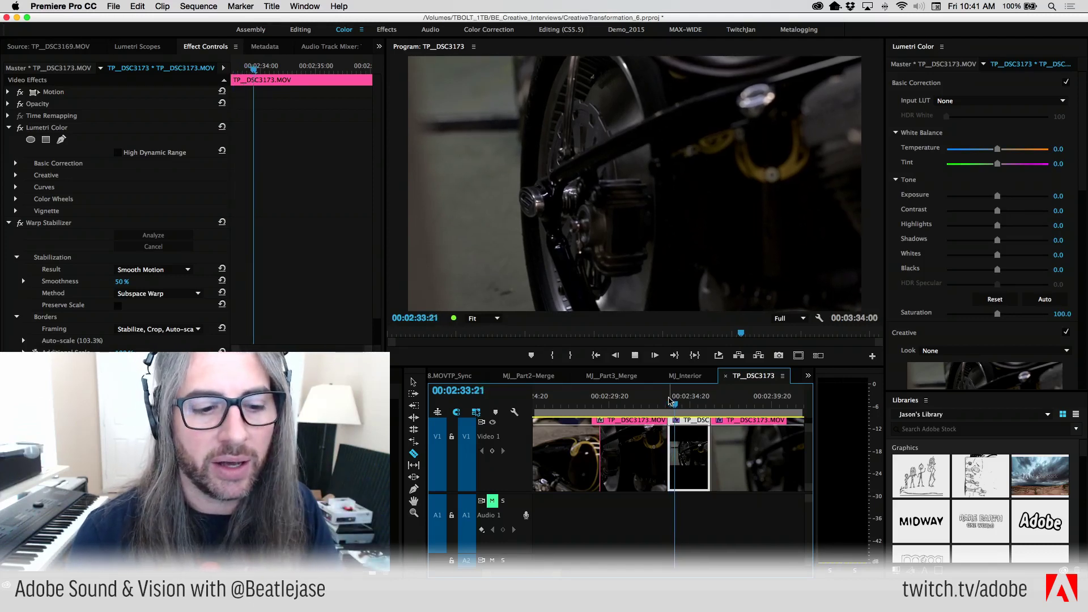
key("space")
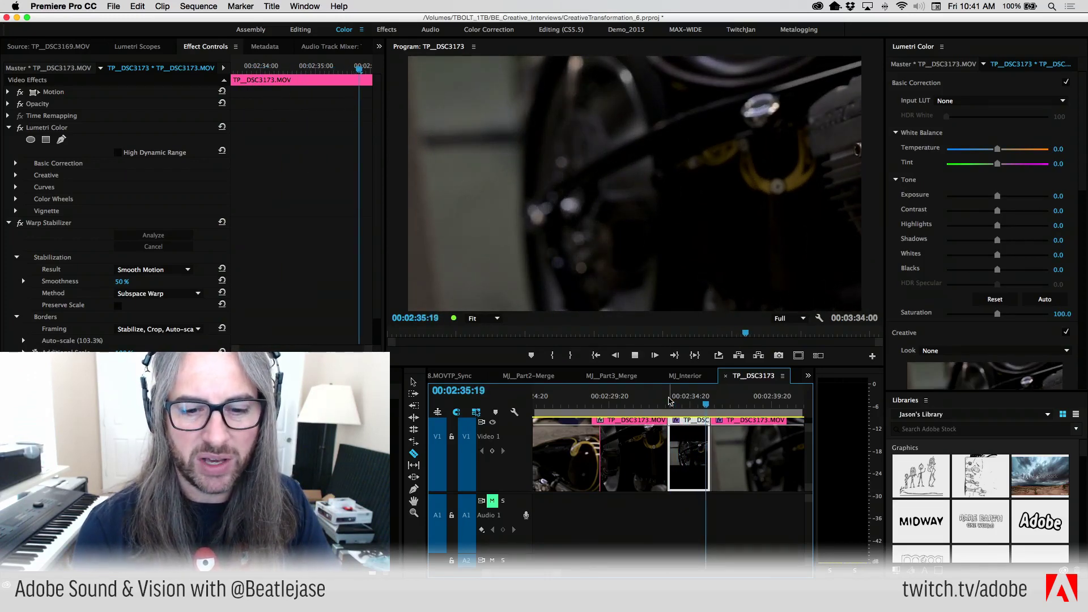
key("j")
key("j")
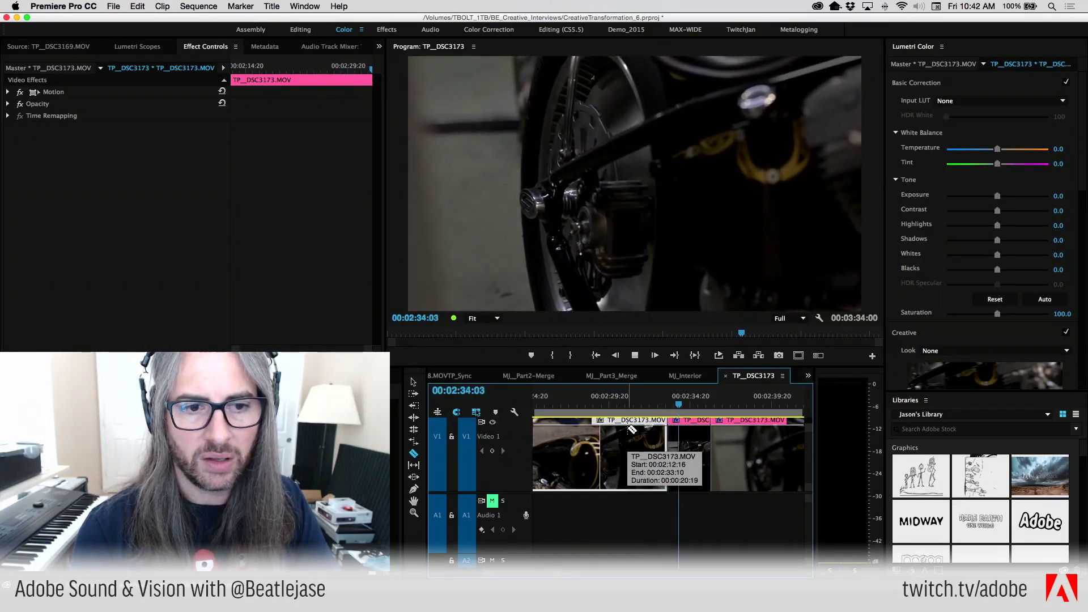
key("k")
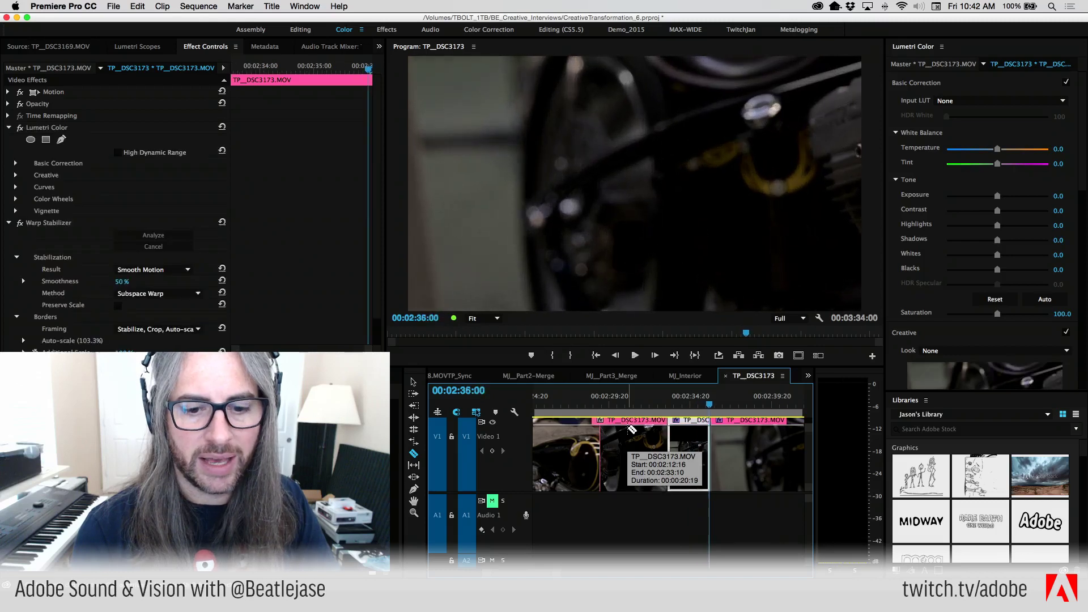
Move frame by frame to 00:02:35:06 and examine the painted eyeball and skull details on the motorcycle in full screen.
key("shift+k")
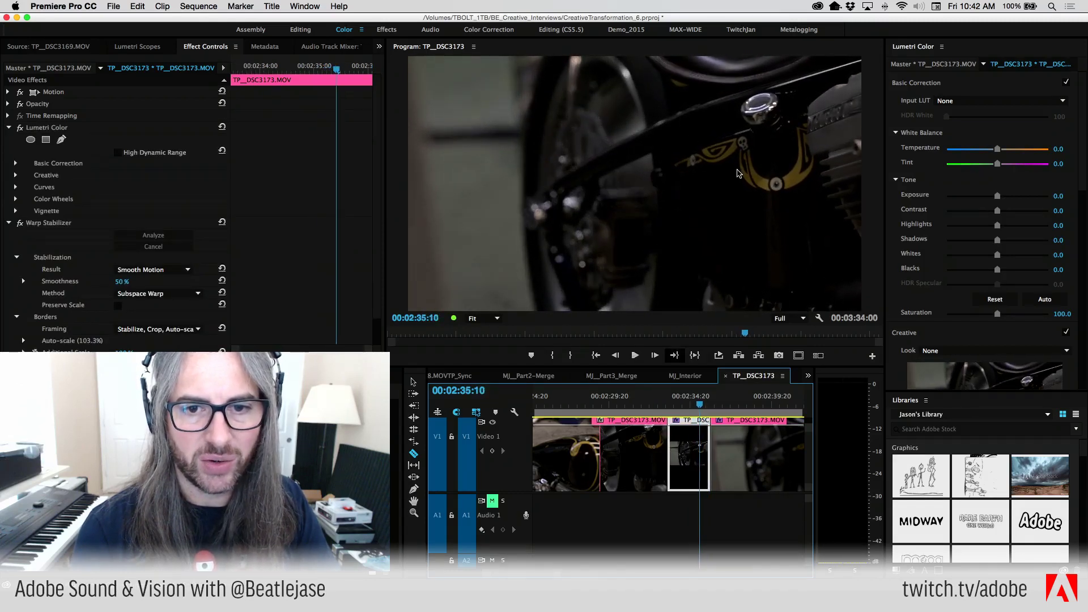
key("Right")
key("Right")
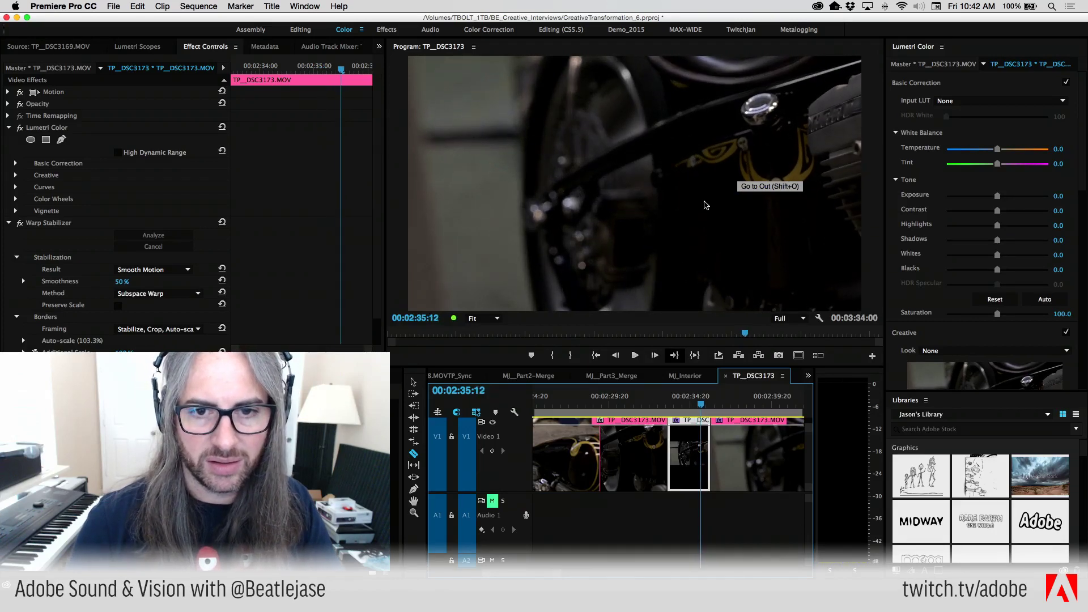
key("Left")
key("Left")
key("Left")
key("Left")
key("Left")
key("Left")
key("Left")
key("Left")
key("Left")
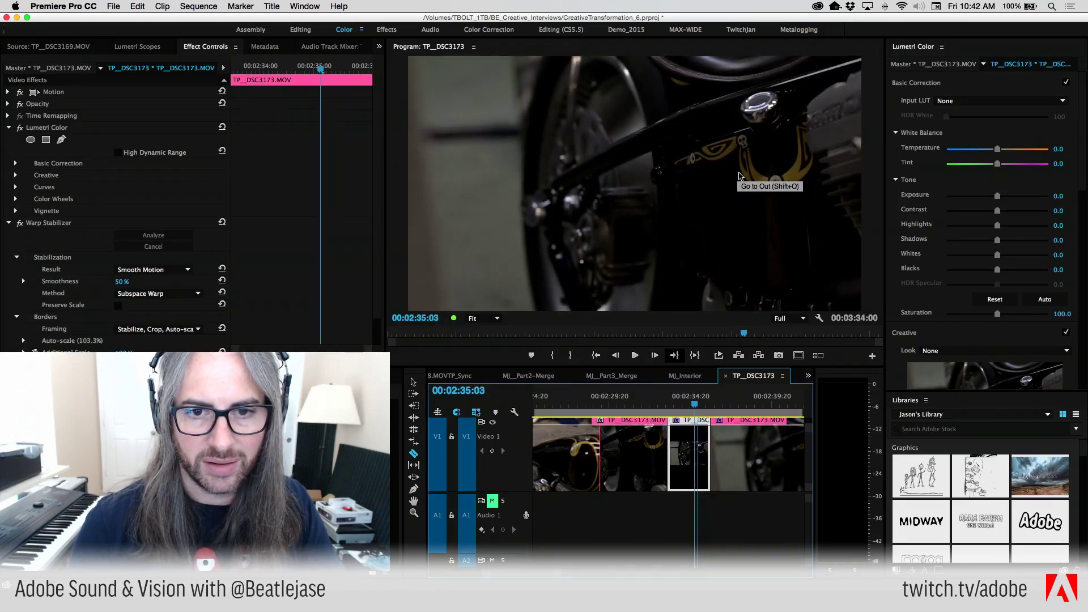
key("Right")
key("Right")
key("Right")
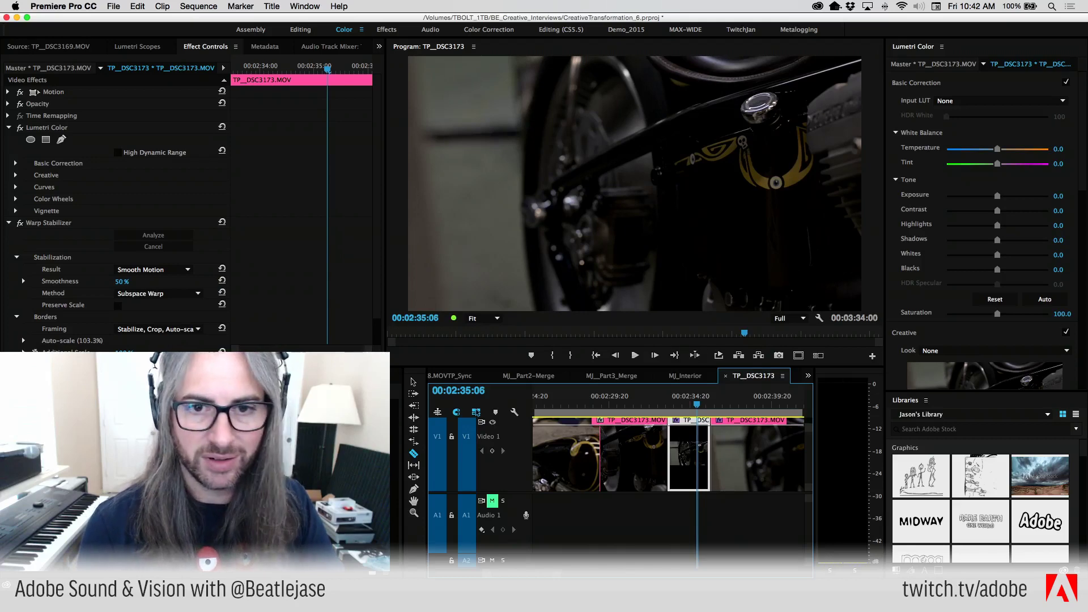
key("ctrl+grave")
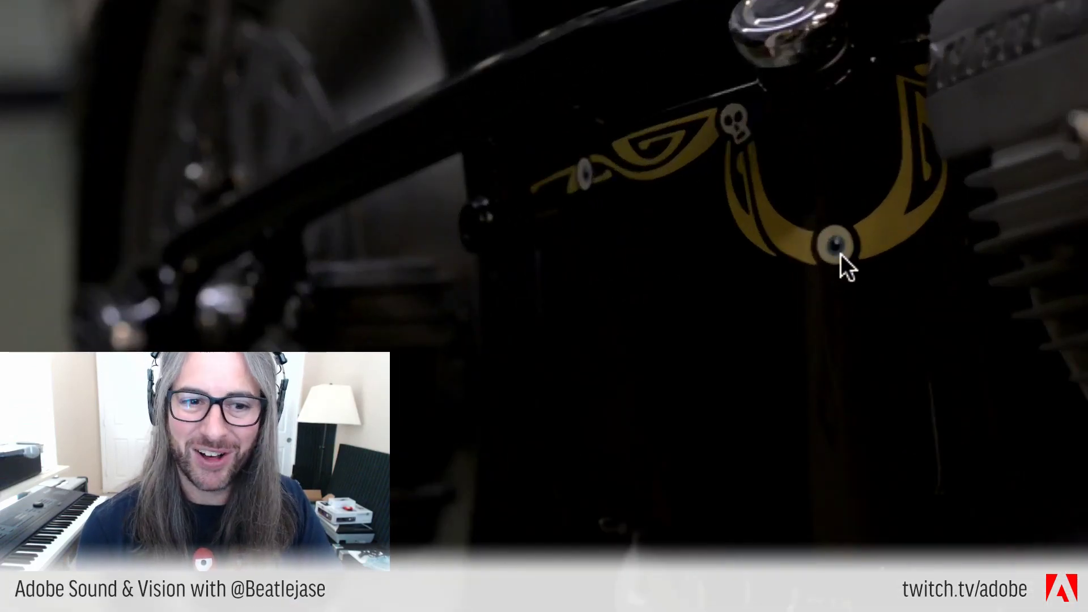
key("ctrl+grave")
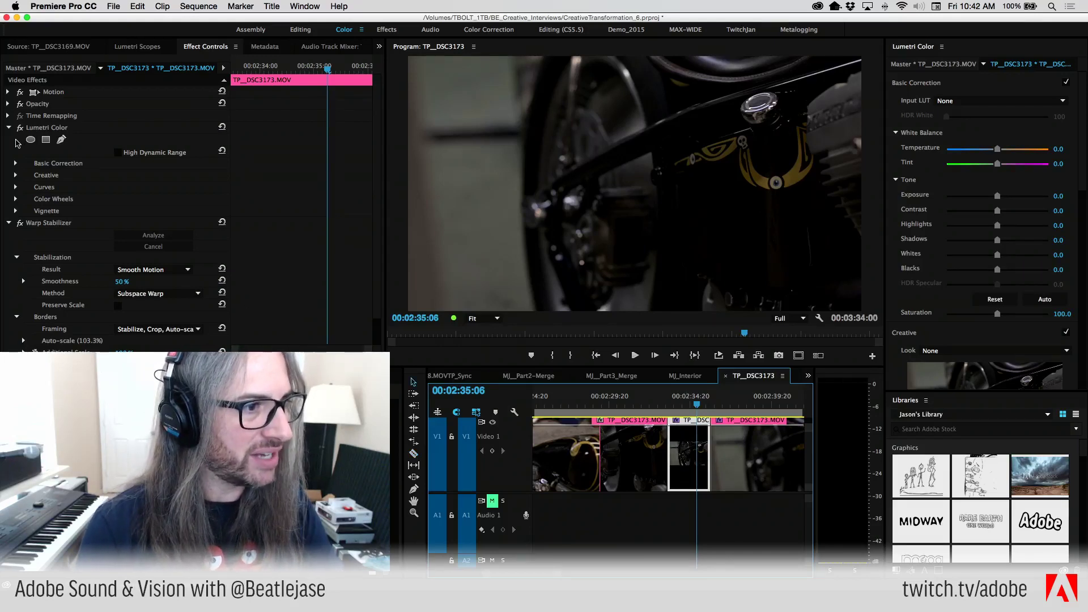
Try the Perspective stabilization method on the short TP__DSC3173 segment and play it from its start.
left_click(180, 293)
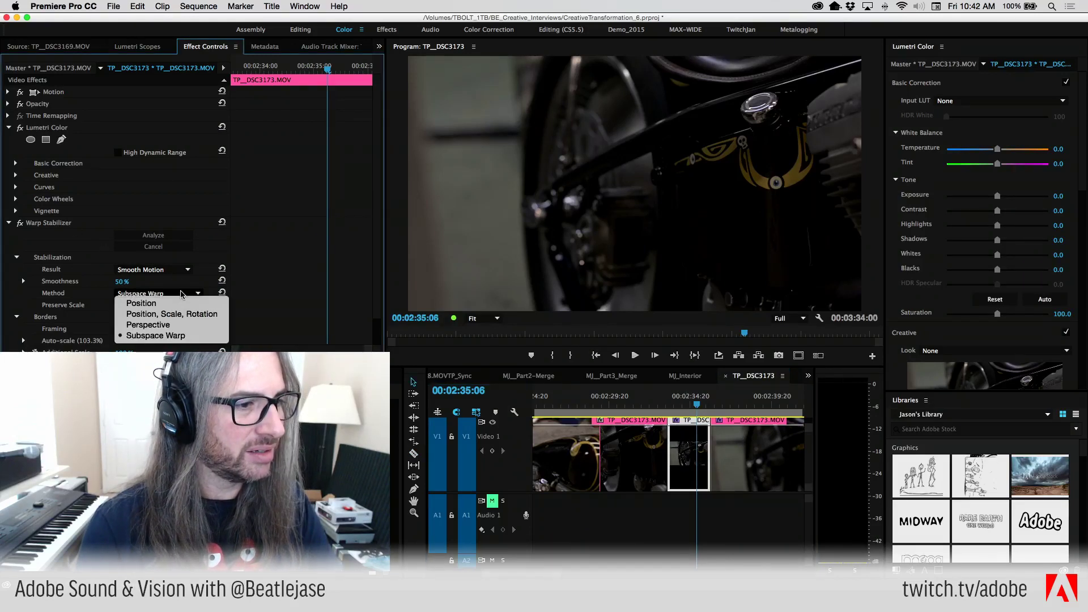
left_click(174, 325)
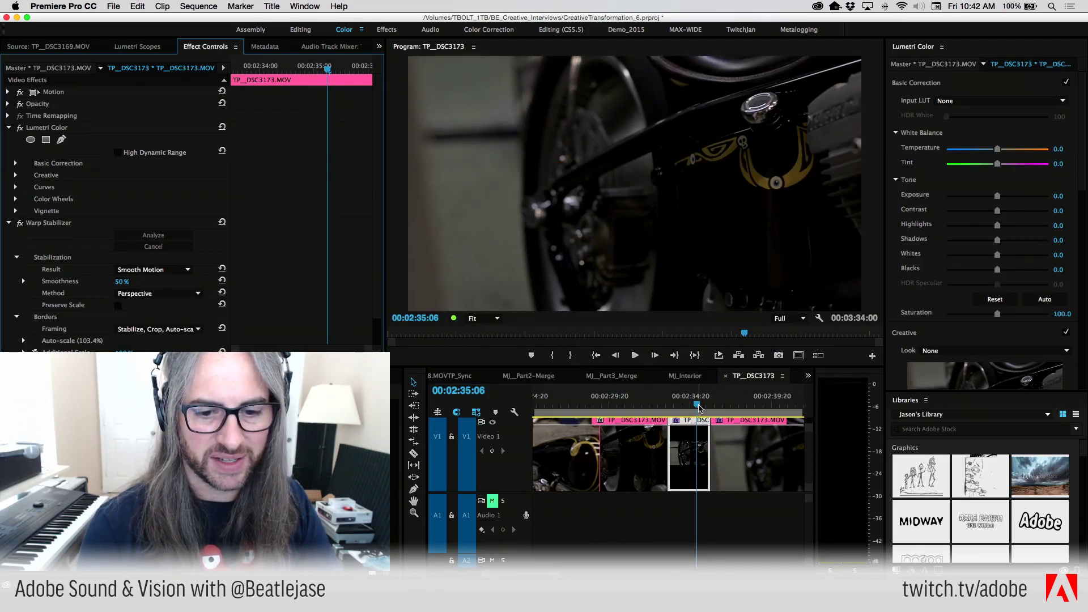
left_click(671, 406)
key("space")
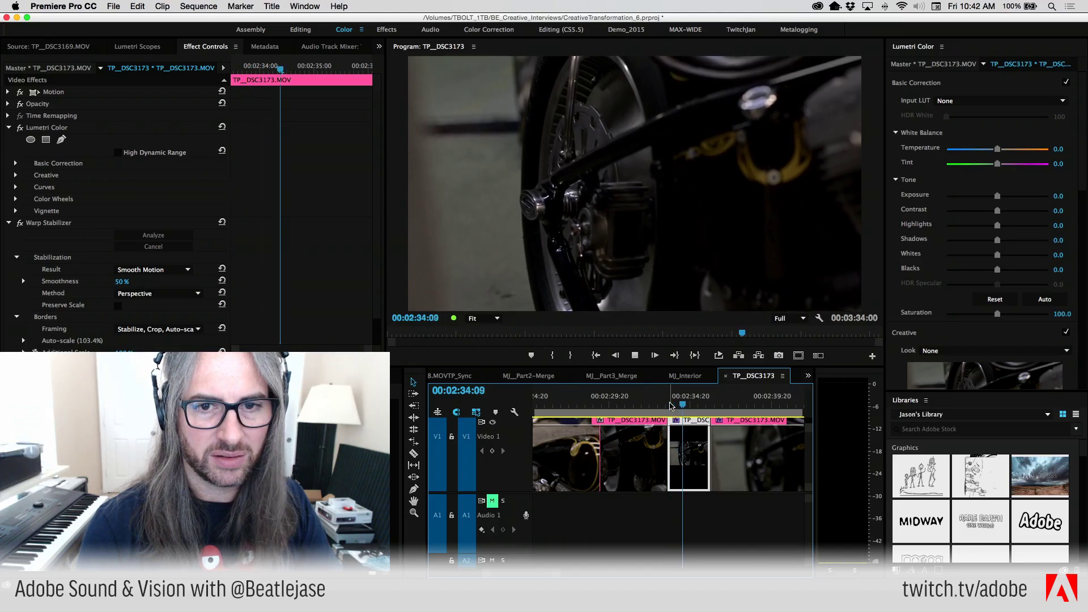
key("space")
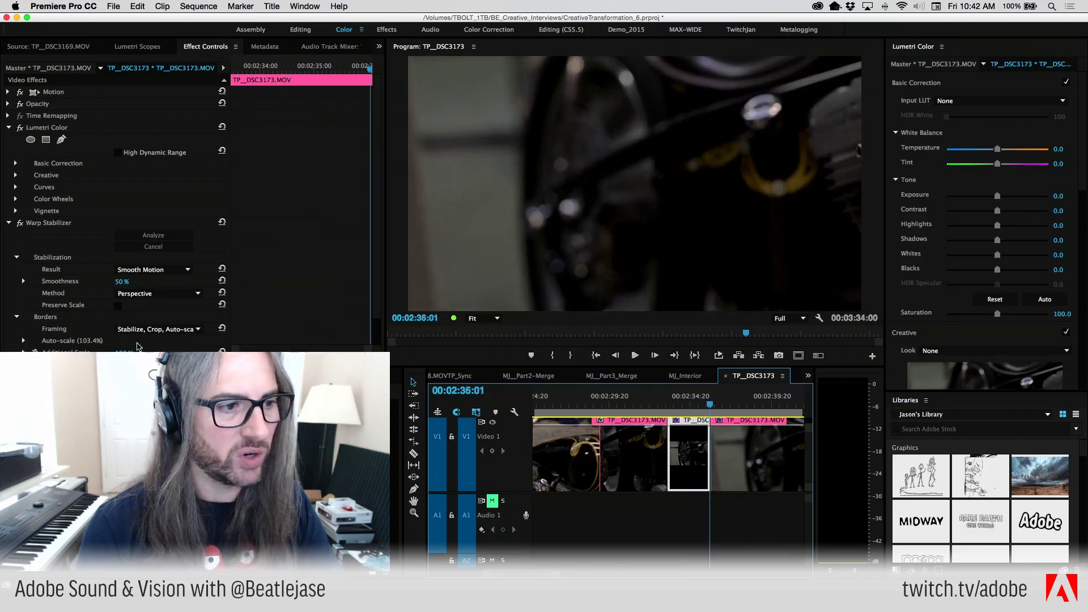
Set the short segment's Warp Stabilizer method to Position, Scale, Rotation and play it from its start.
left_click(155, 292)
left_click(164, 312)
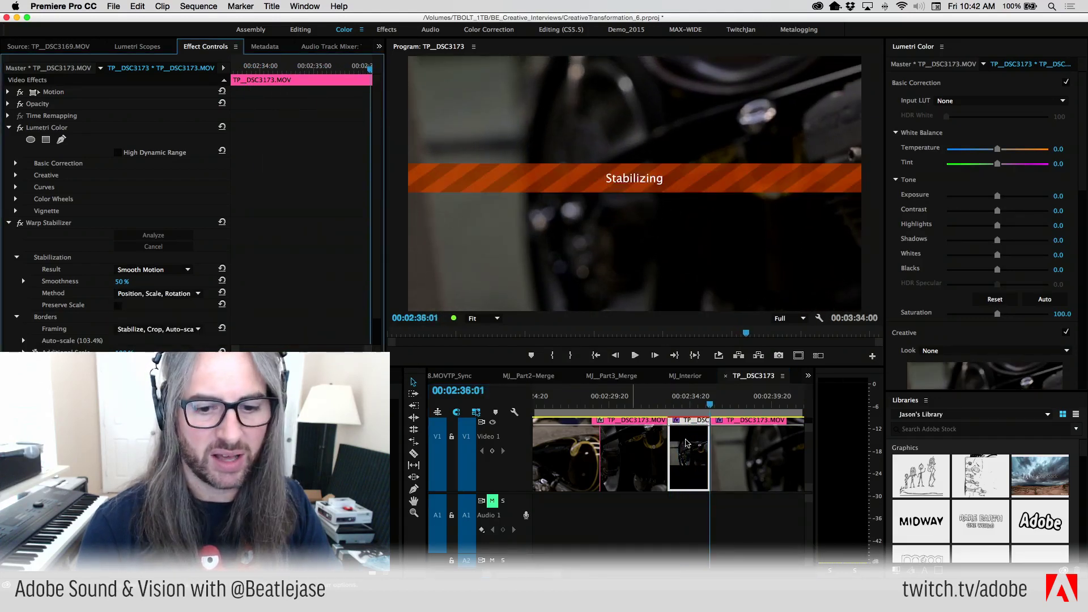
left_click(669, 401)
key("space")
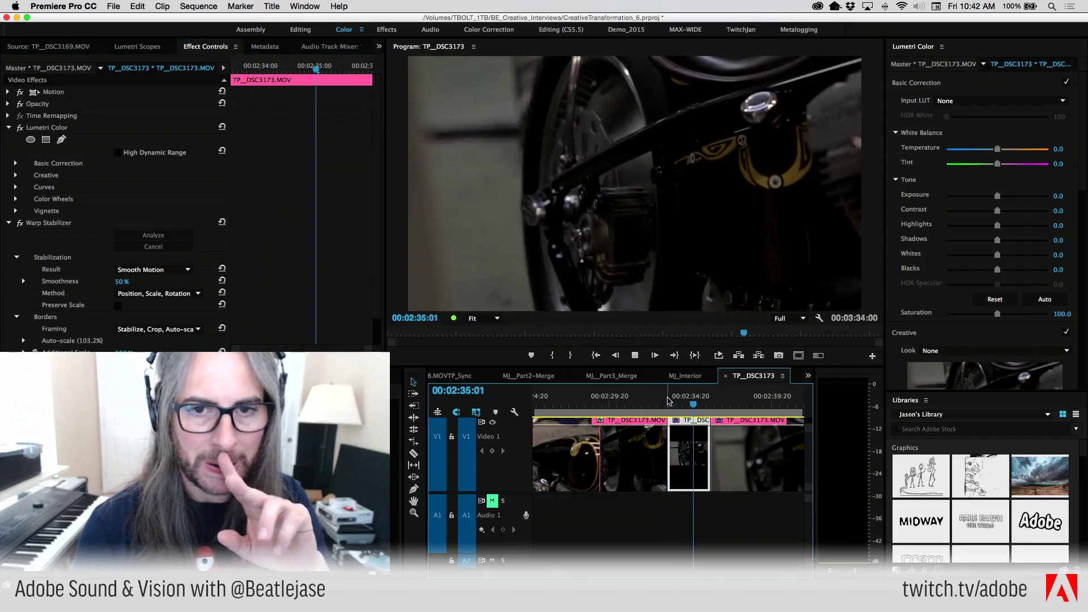
key("space")
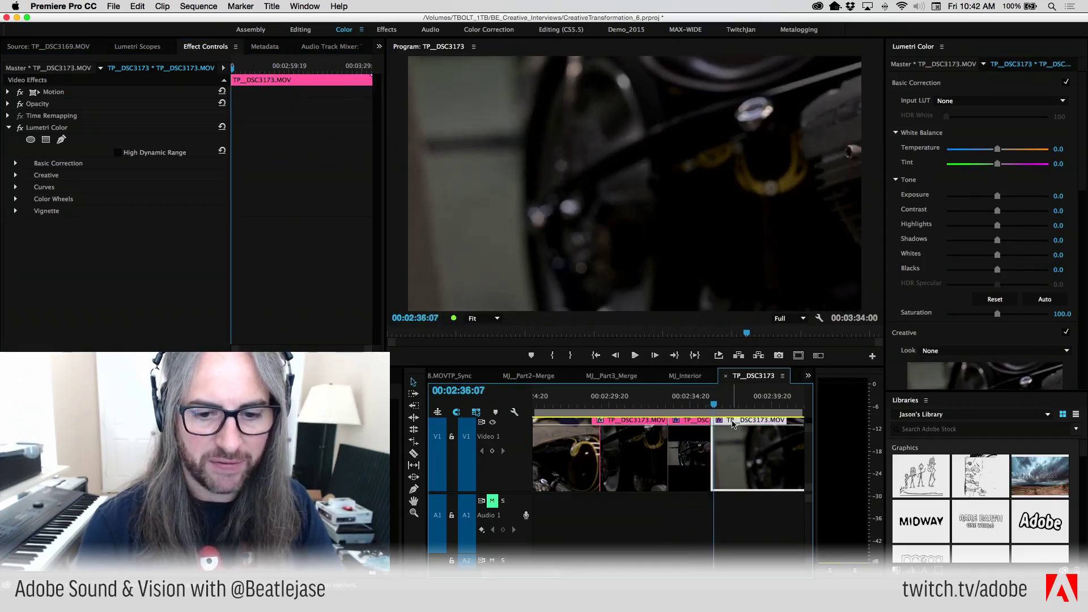
Replay the restabilized segment forward and backward from its start to examine the camera motion during the focus shift.
left_click(671, 402)
key("space")
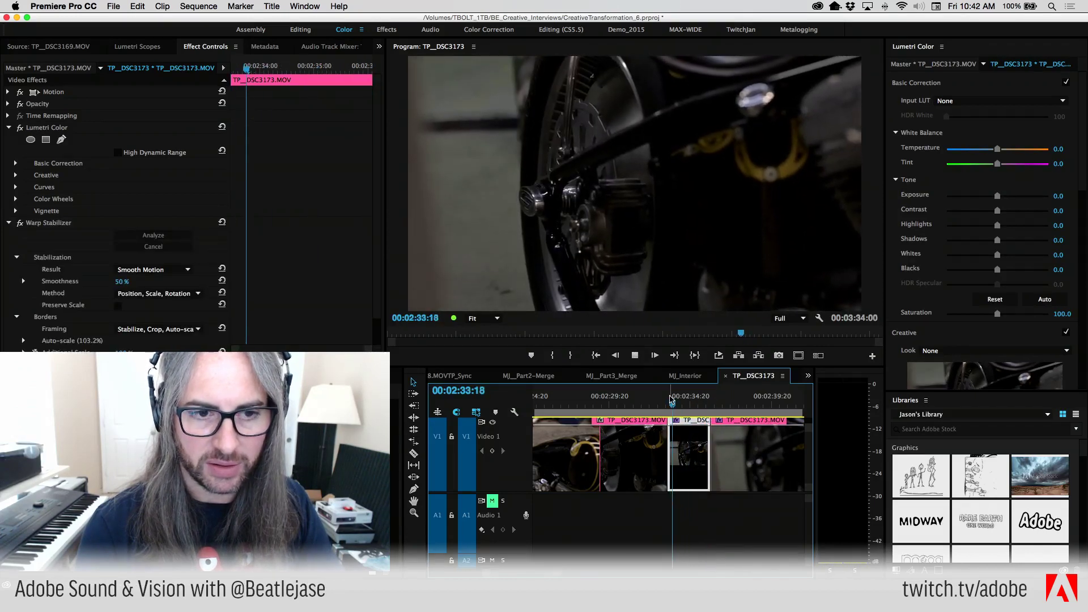
key("space")
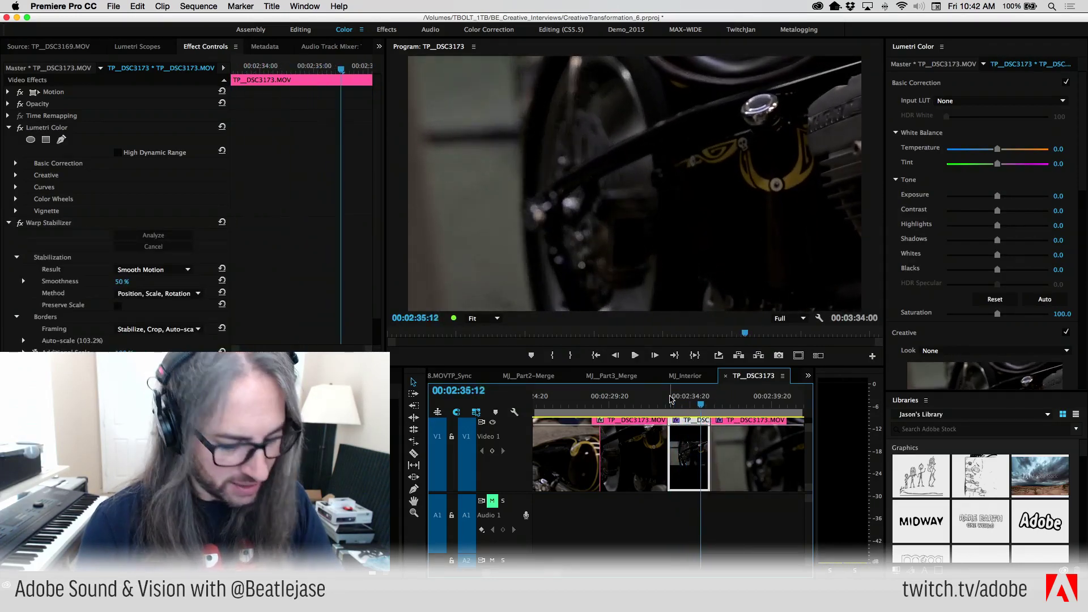
key("j")
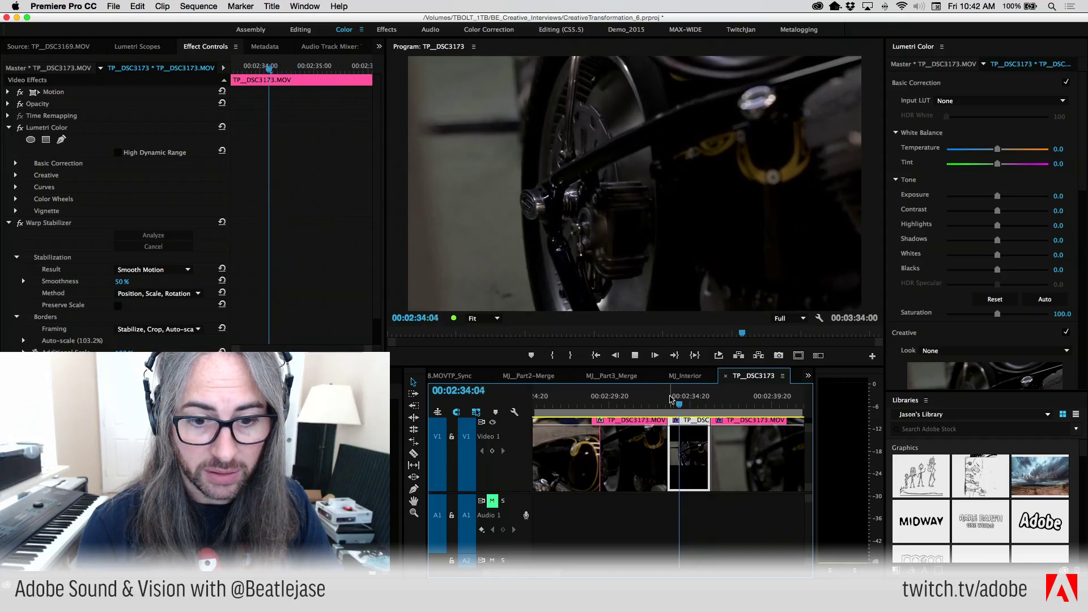
key("k")
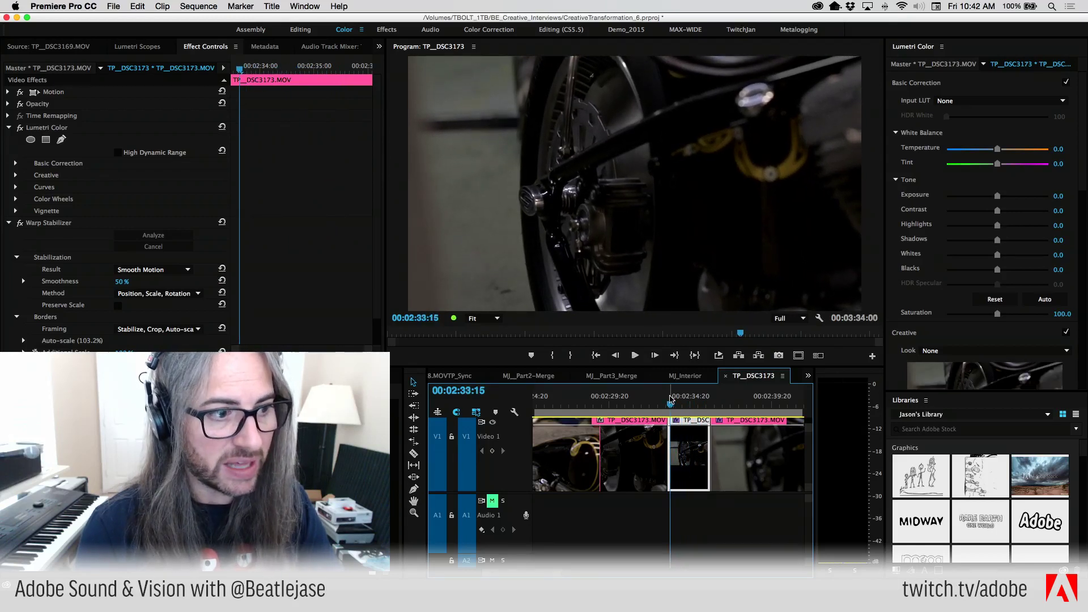
key("l")
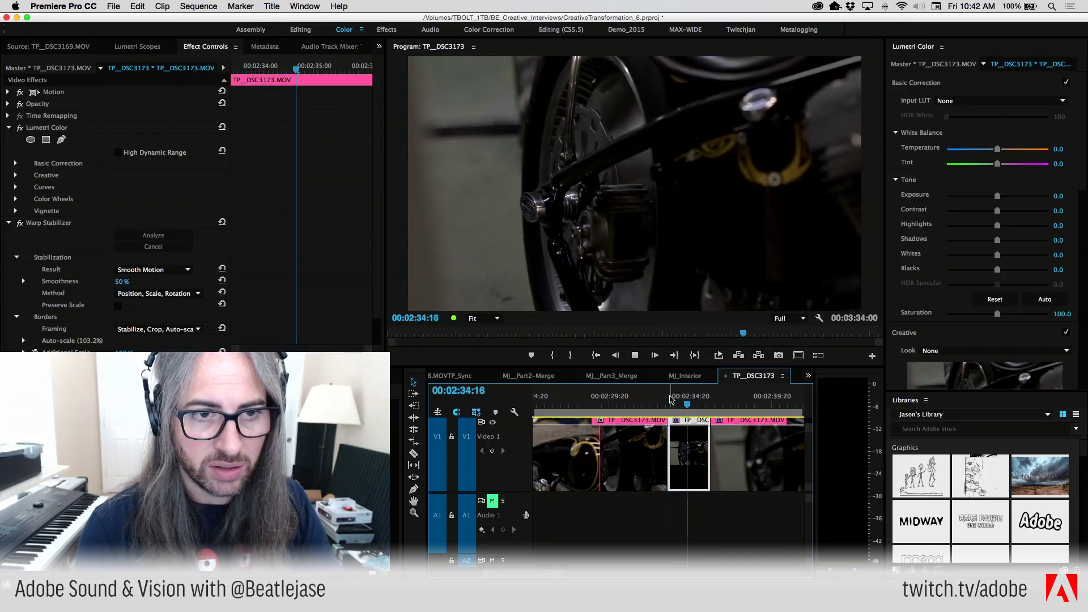
key("j")
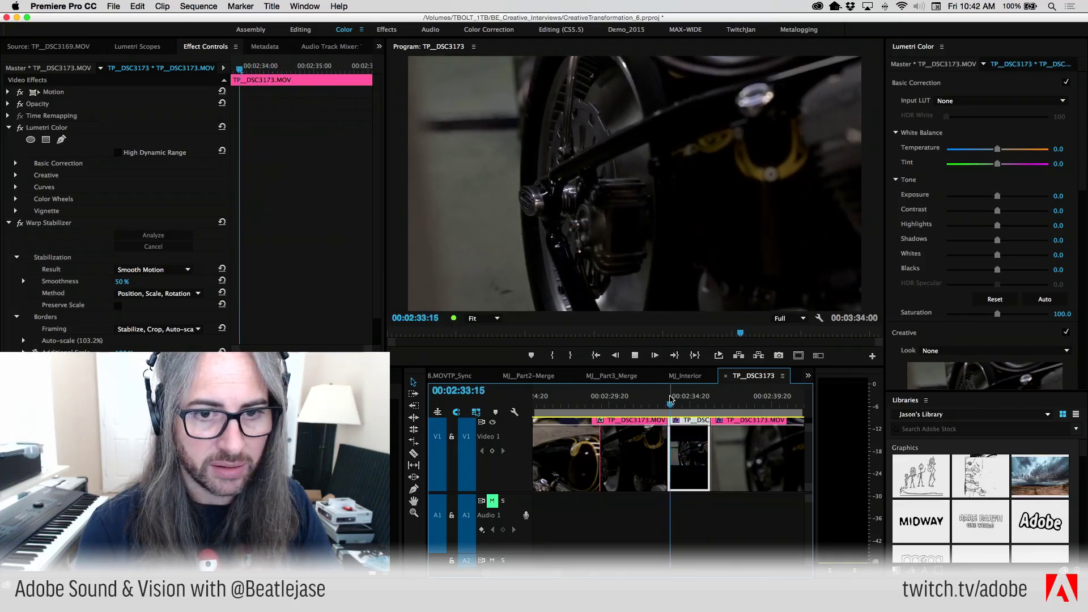
key("l")
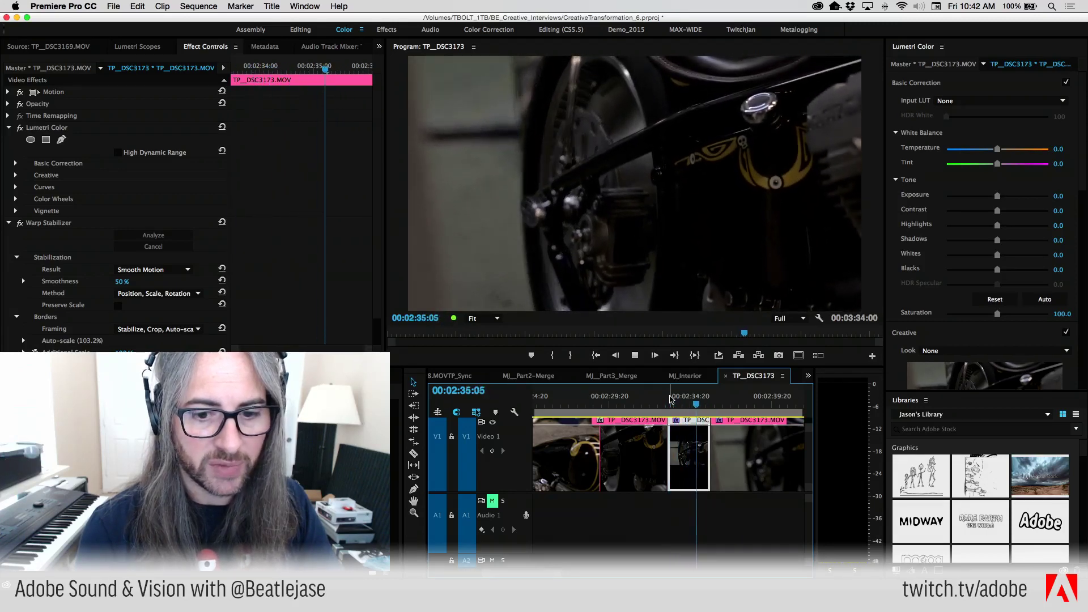
Jog around 00:02:35:05 to examine the sharp engine frame, and play on to the front wheel footage near 00:02:43:23.
key("k")
key("l")
key("j")
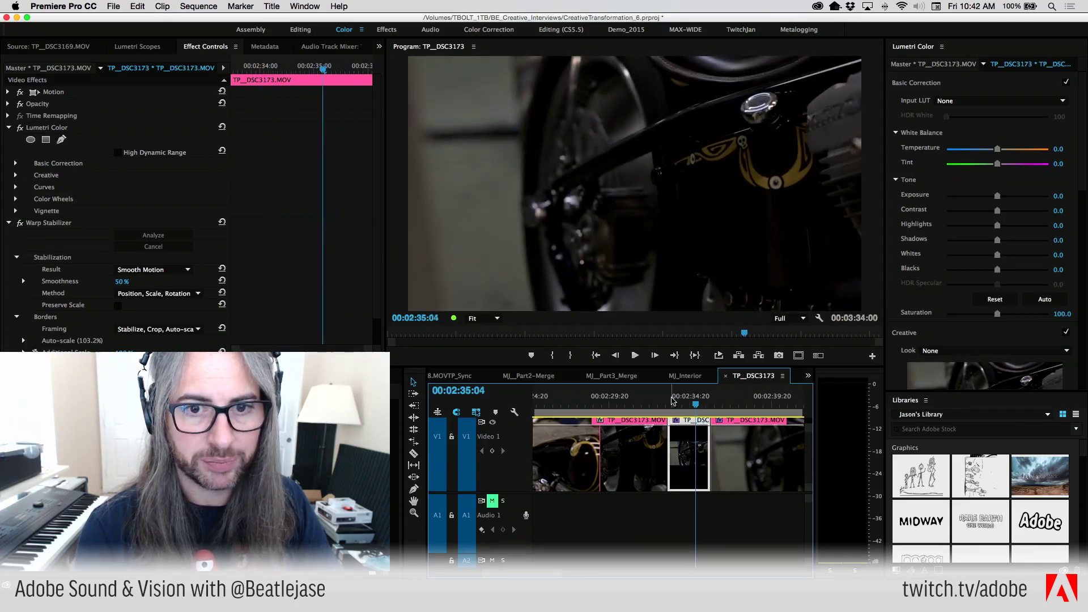
key("l")
key("j")
key("k")
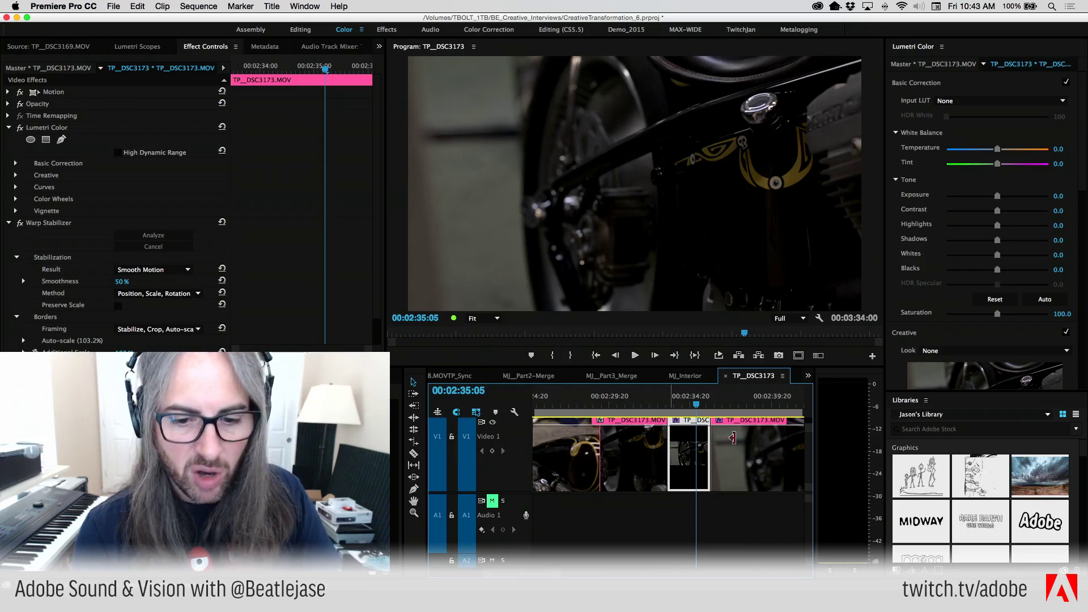
key("l")
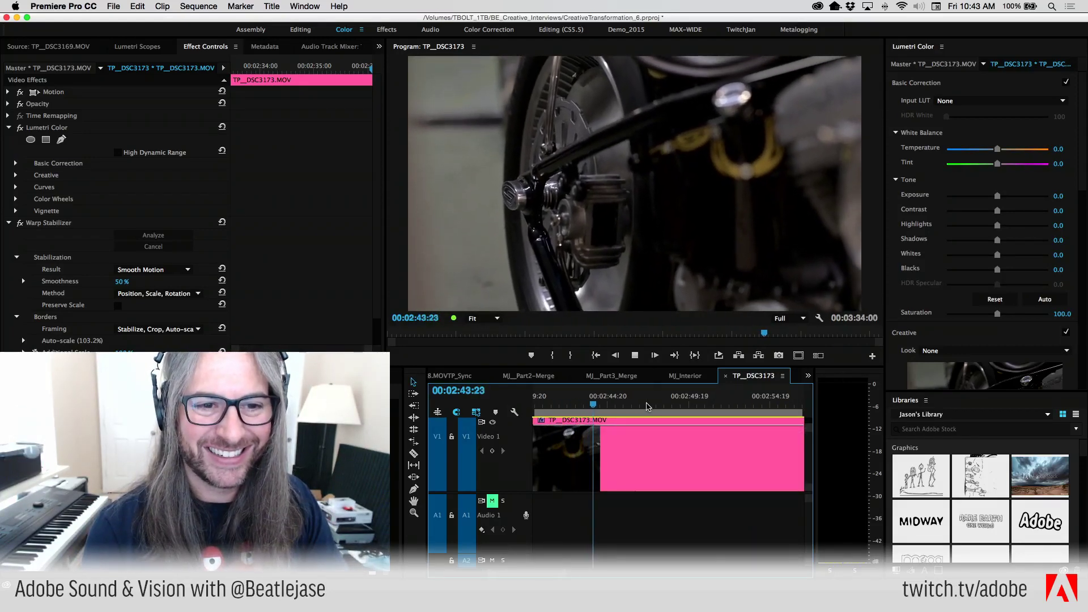
key("space")
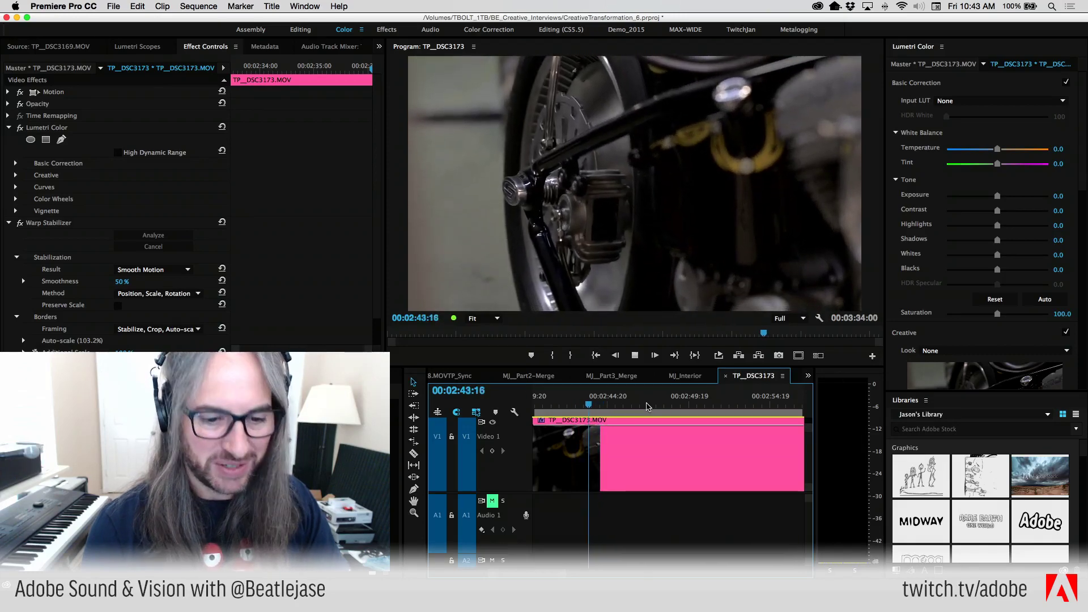
Split the TP__DSC3173 footage at 00:02:43:16 and 00:02:47:01 to isolate the short shot moving from front wheel to engine.
key("super+z")
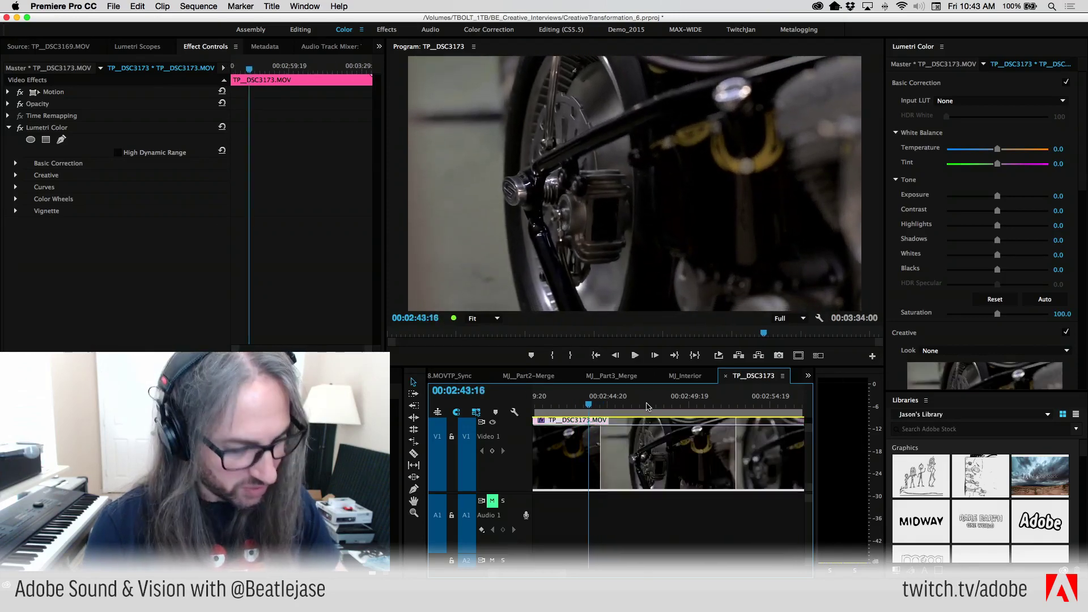
left_click(594, 467)
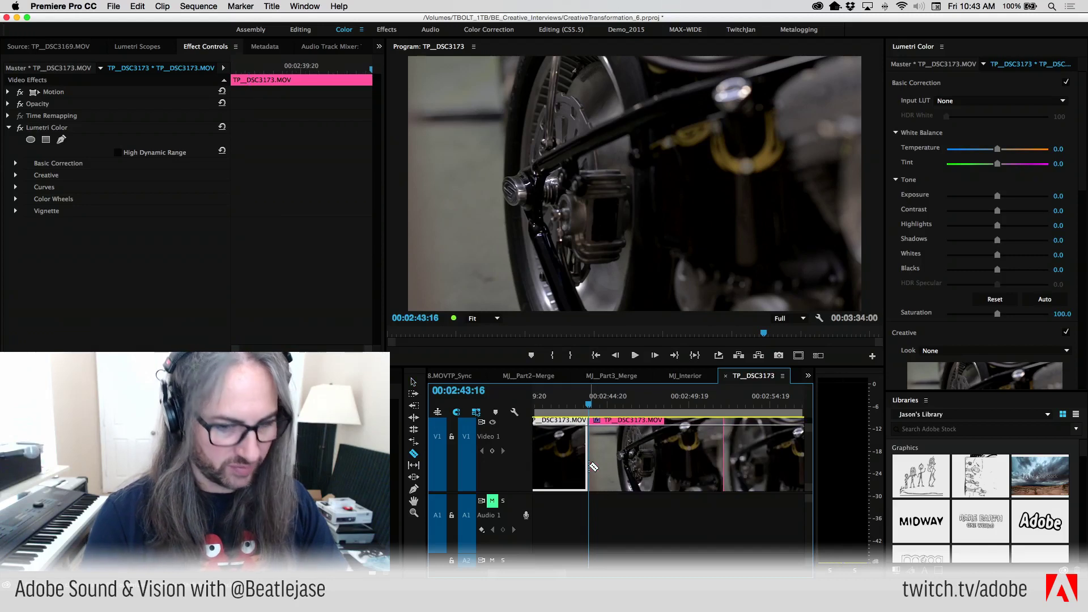
key("space")
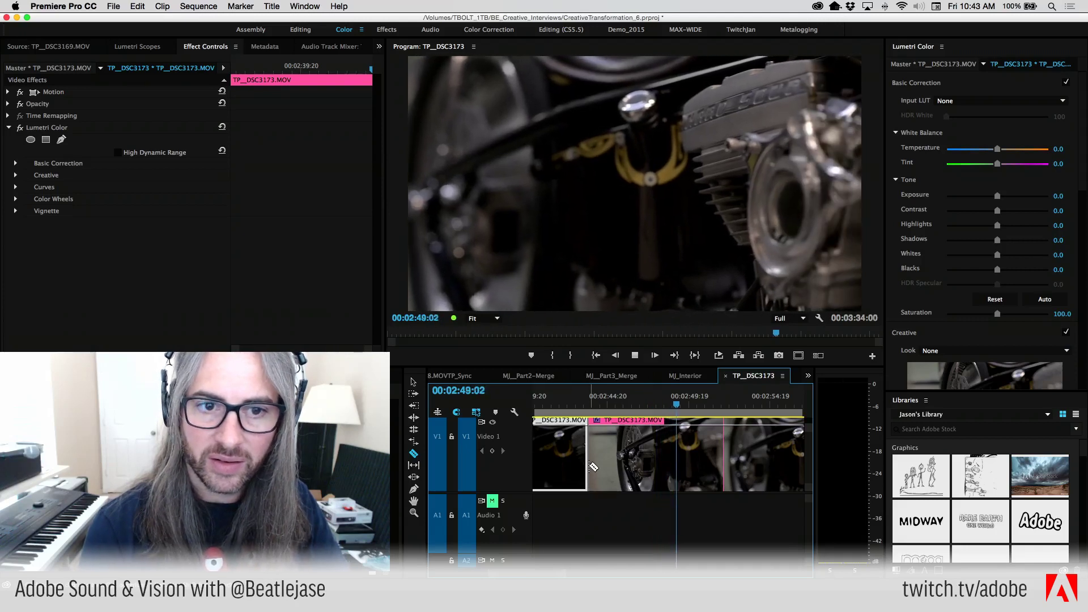
key("j")
key("j")
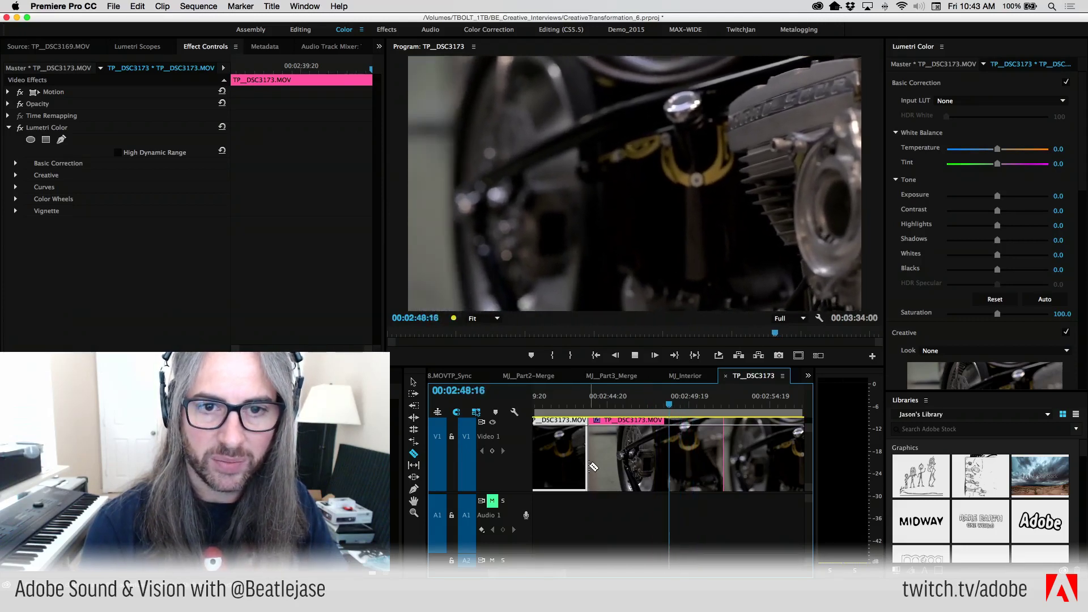
left_click(594, 466)
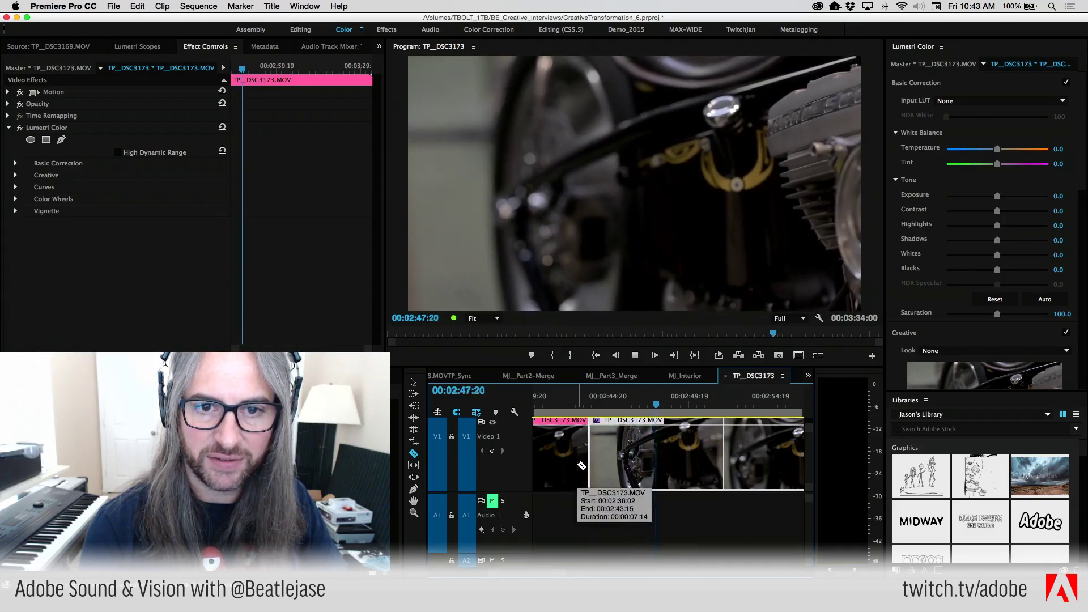
key("k")
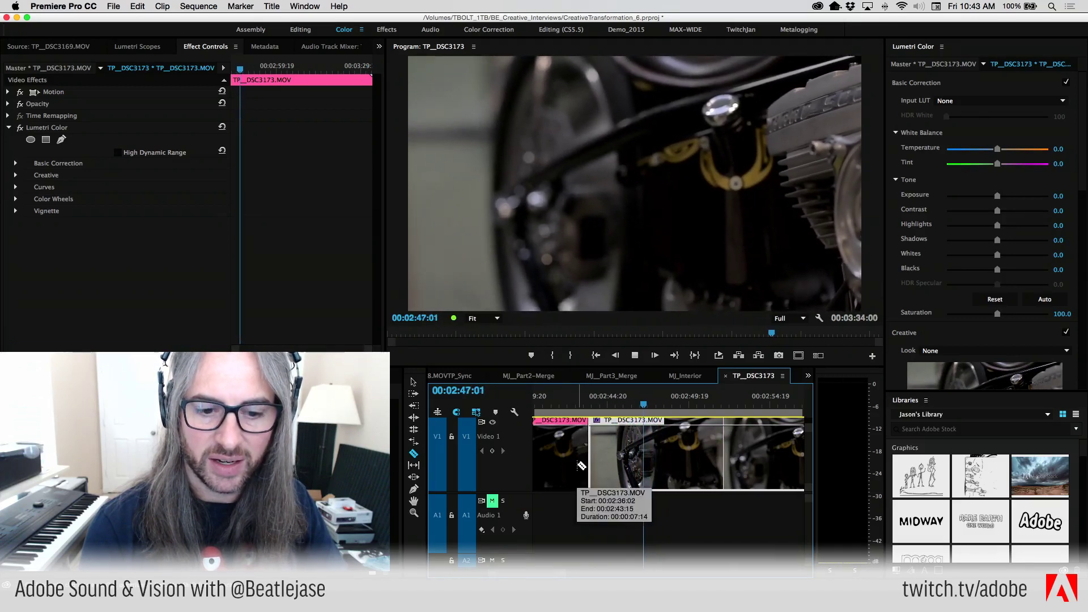
left_click(648, 471)
Play on through the footage, step frame by frame to the sharp engine view, and split the clip at 00:02:54:23.
key("space")
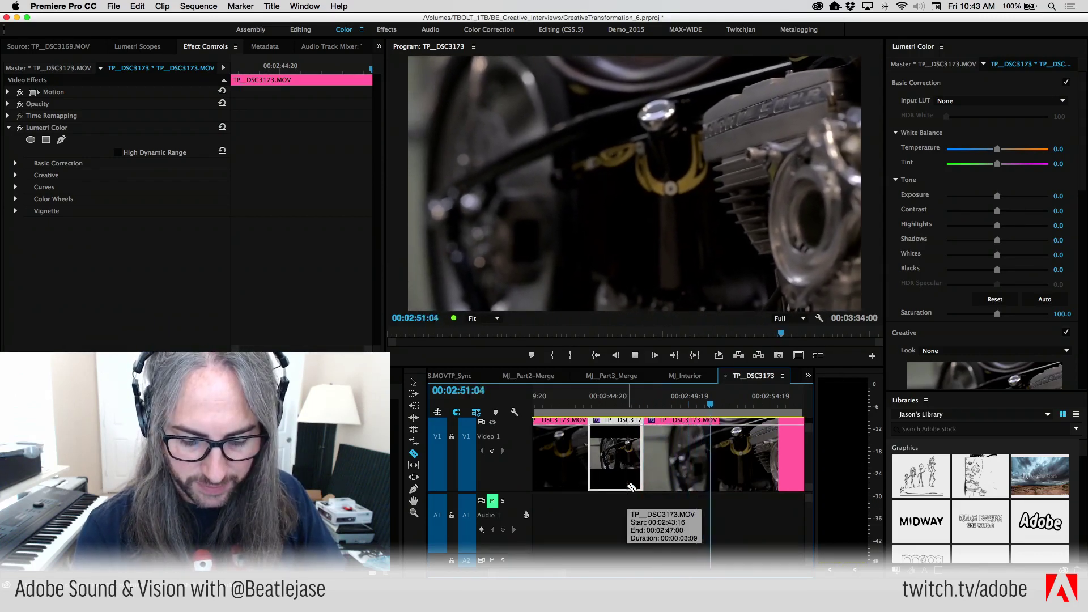
key("j")
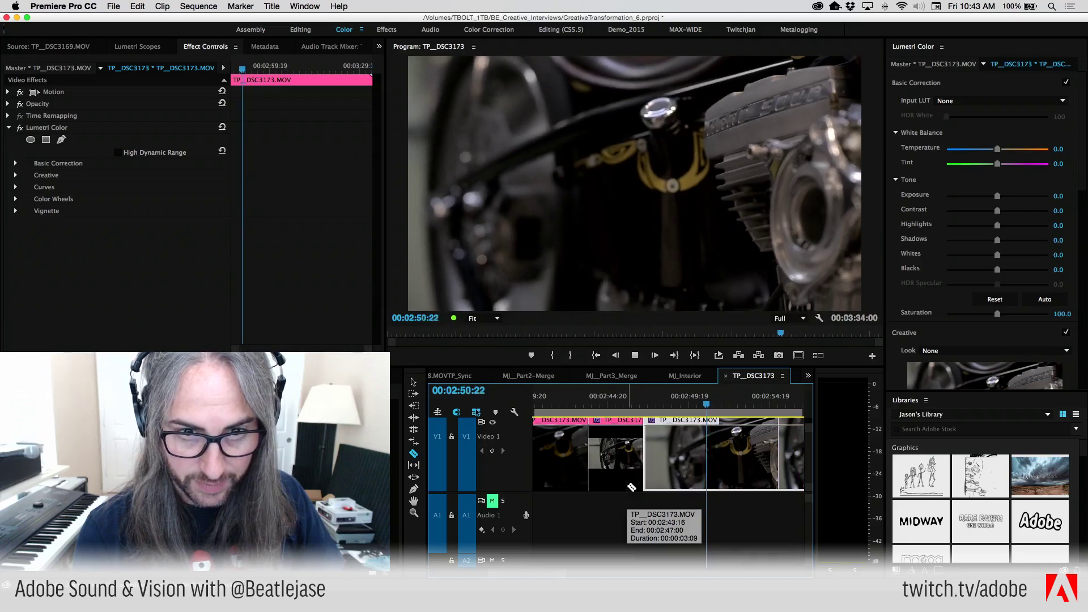
key("l")
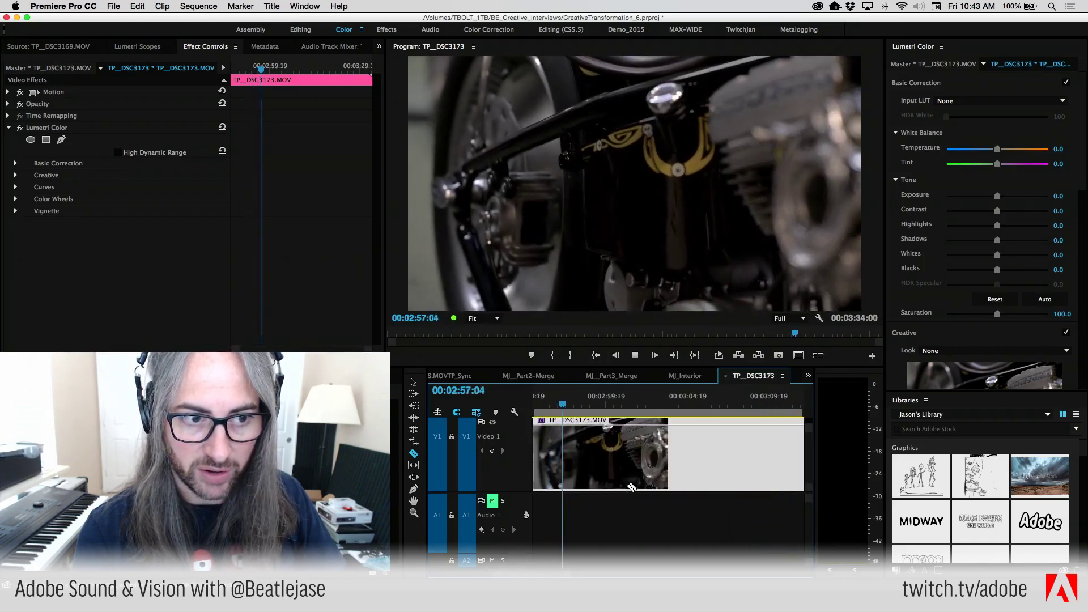
key("j")
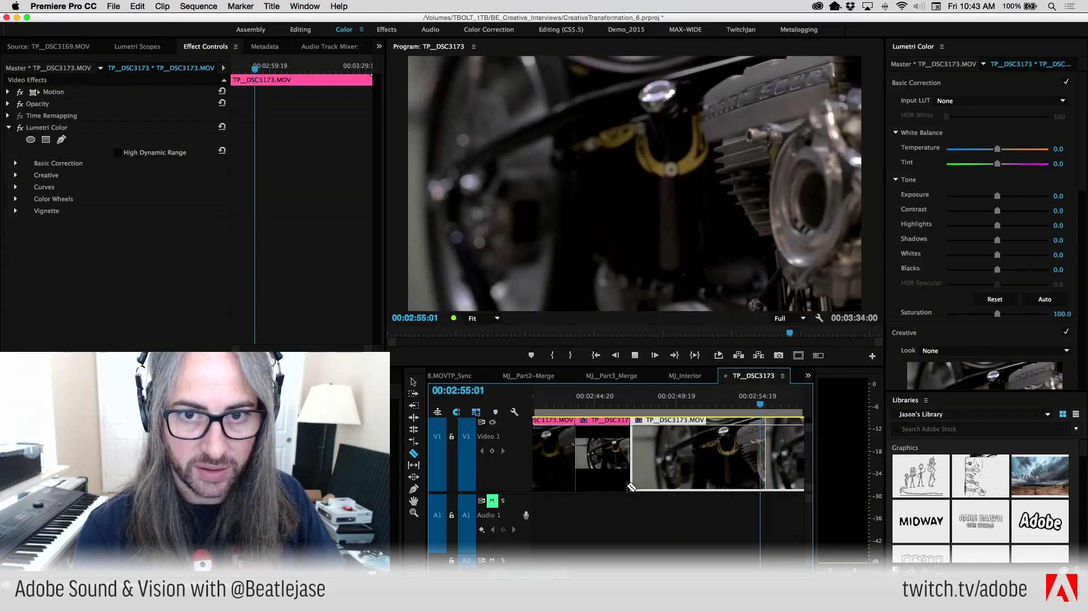
key("k")
key("Left")
key("Left")
key("Left")
key("Left")
key("Left")
key("Left")
key("Left")
key("Left")
key("Left")
key("Left")
key("Left")
key("Left")
key("Left")
key("Left")
key("Left")
key("Left")
key("Left")
key("Left")
key("Left")
key("Left")
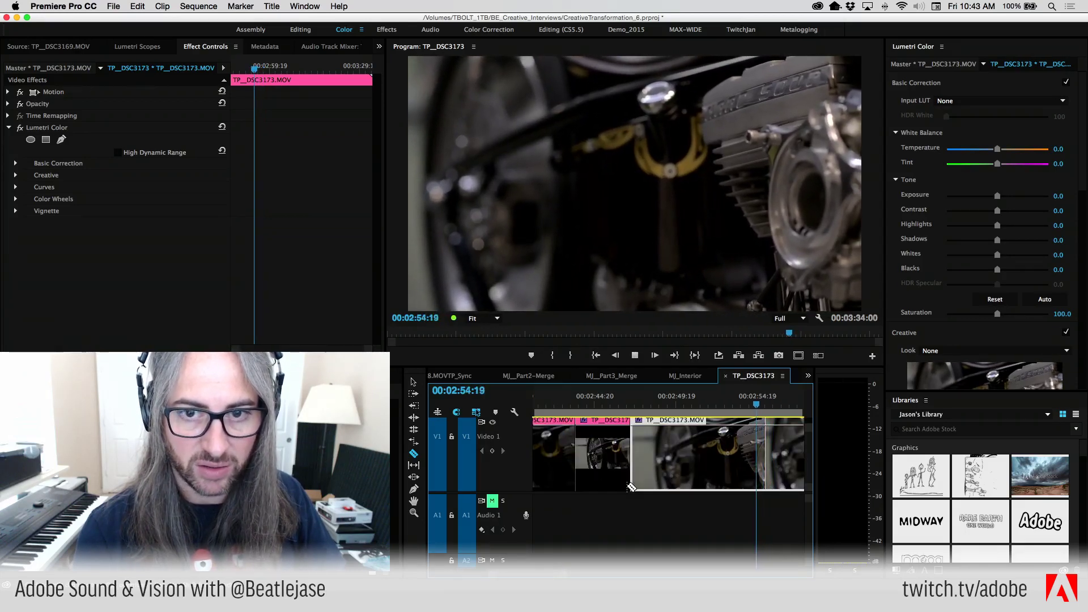
key("Right")
key("Right")
key("Right")
key("Right")
key("Right")
key("Right")
key("Right")
key("Right")
key("Right")
key("Right")
key("Right")
key("Right")
key("Right")
key("Right")
key("Right")
key("Right")
key("Right")
key("Right")
key("Right")
key("Right")
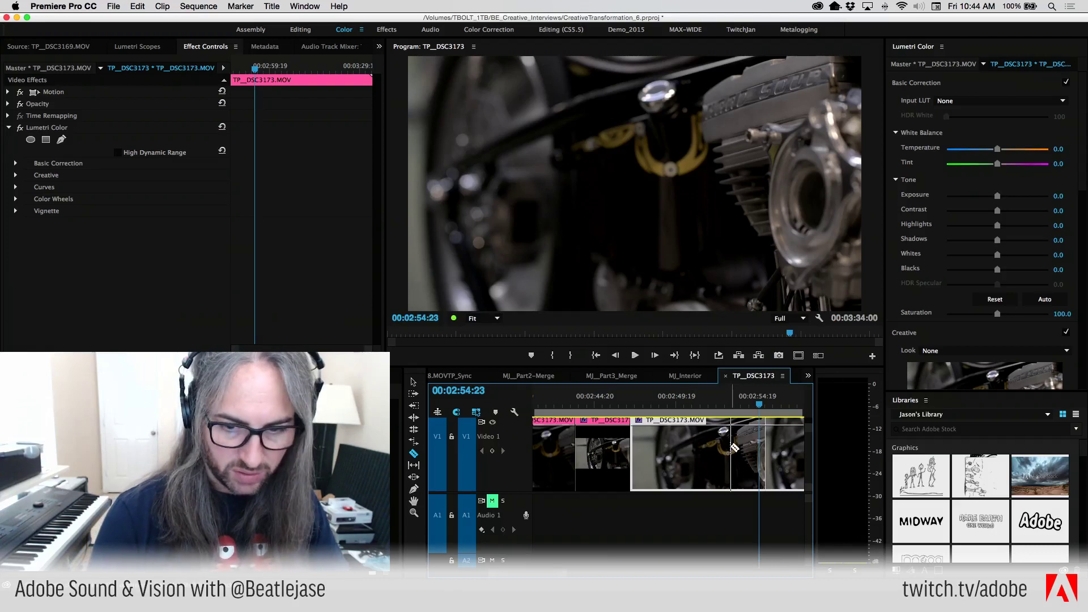
left_click(760, 464)
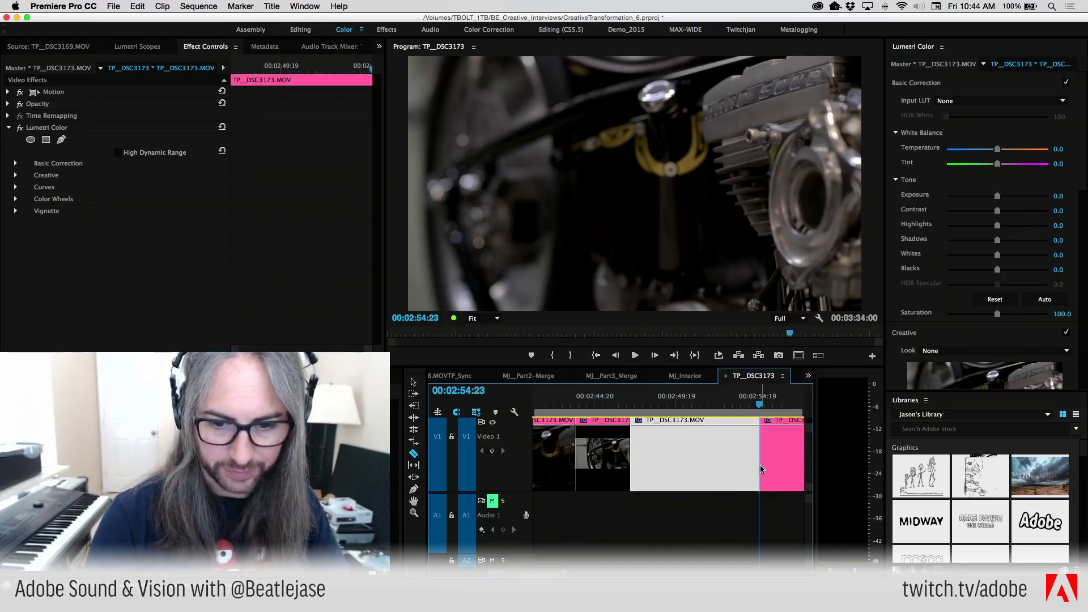
Review the next focus shift between front wheel and engine, and split the TP__DSC3173 clip at 00:03:01:19.
key("space")
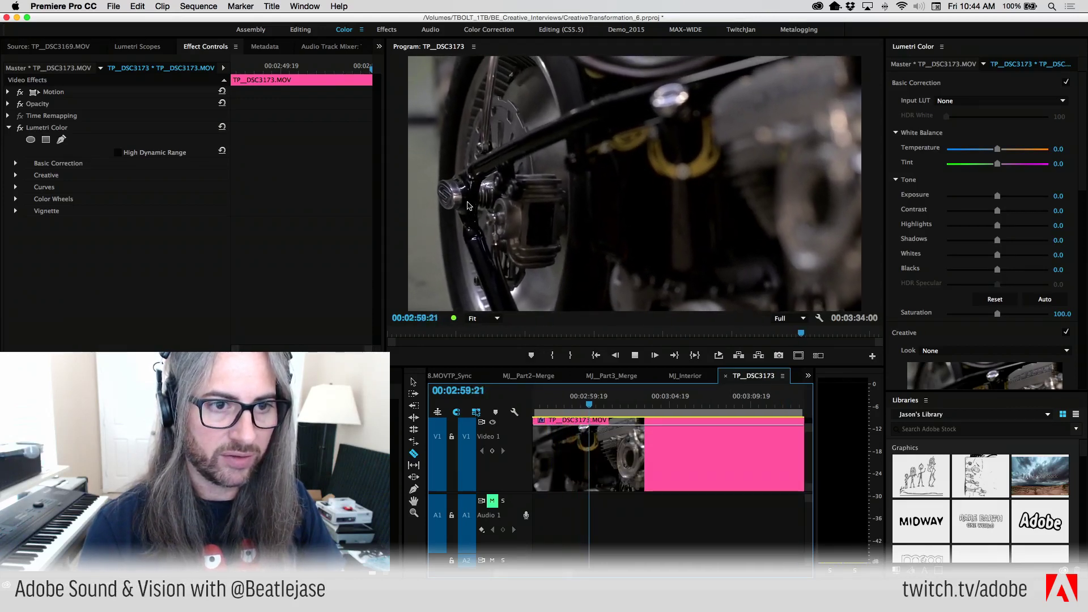
key("j")
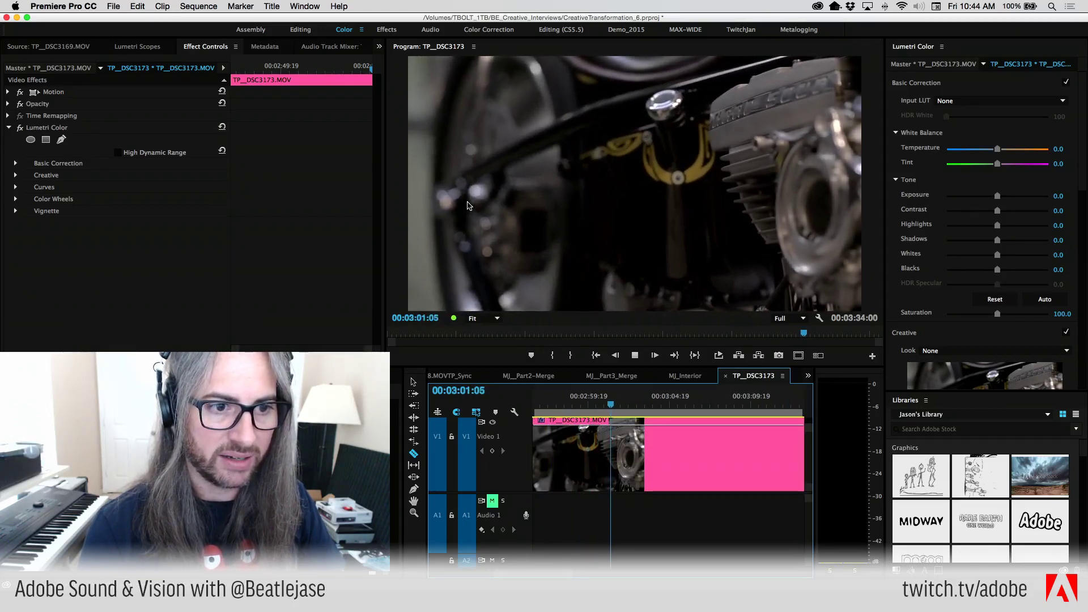
key("l")
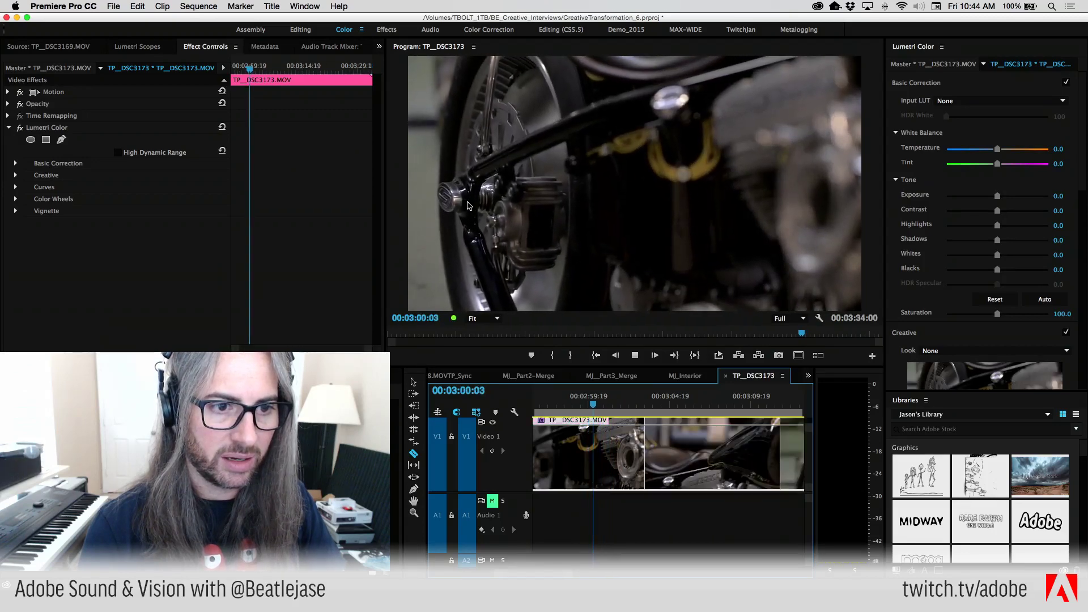
key("k")
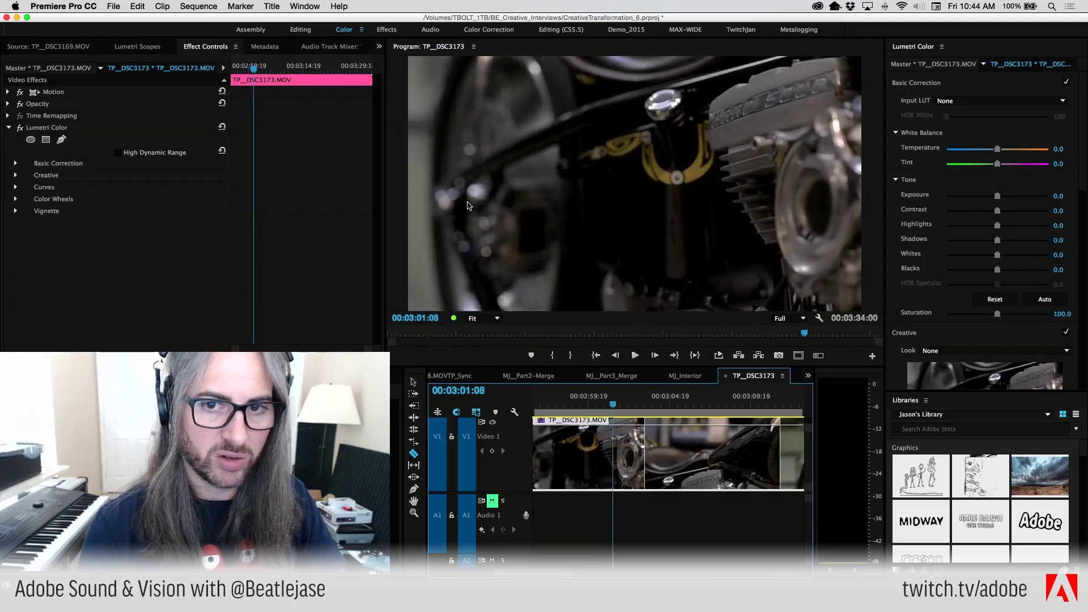
key("Right")
key("Right")
key("Right")
key("Right")
key("Right")
key("Right")
key("Right")
key("Right")
key("Right")
key("Right")
key("Right")
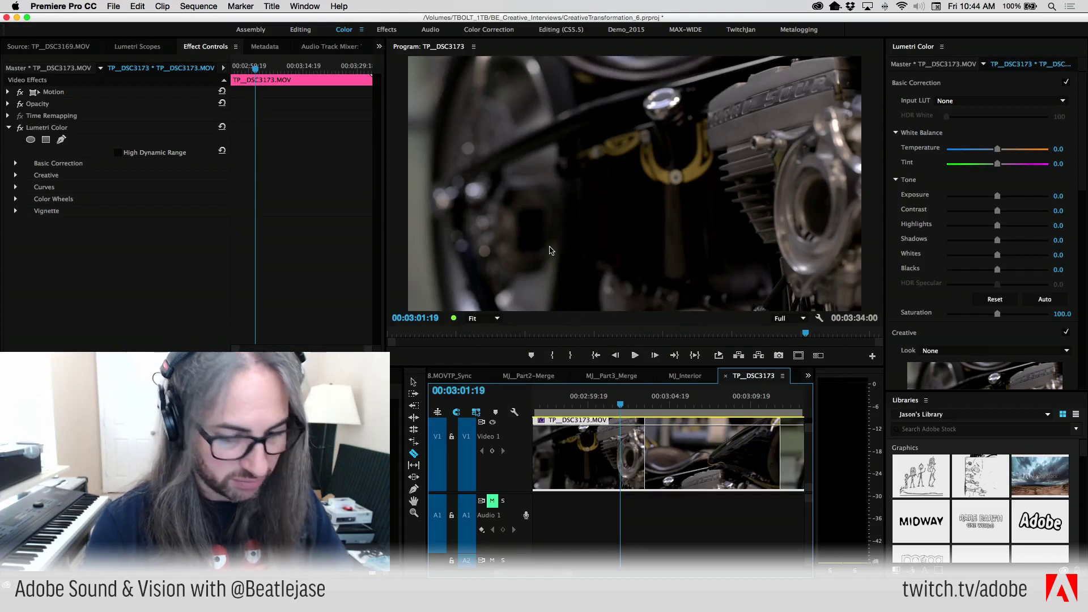
left_click(622, 468)
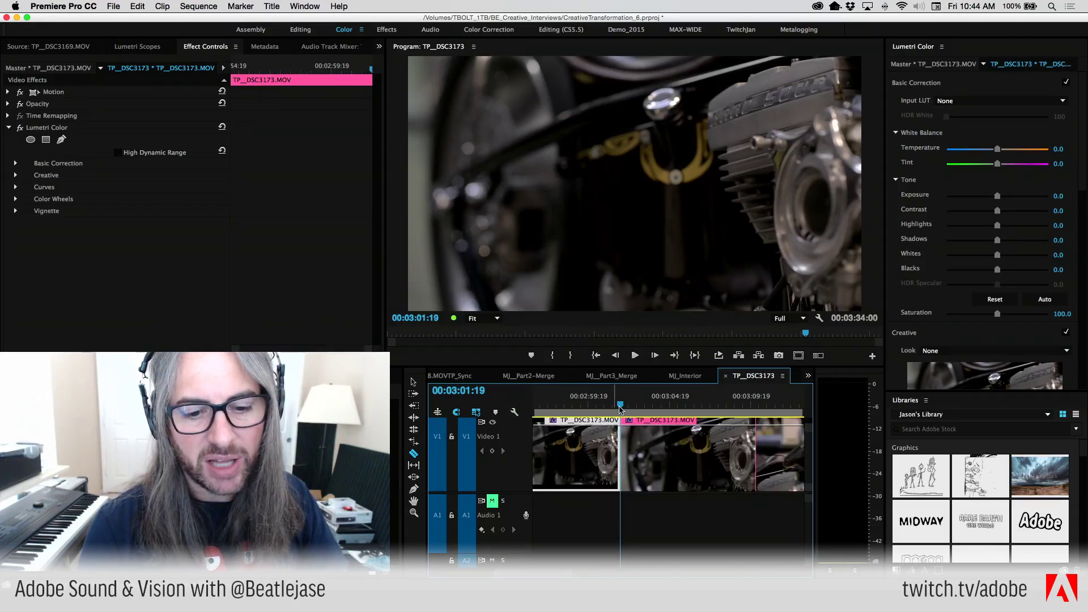
Apply Warp Stabilizer to the TP__DSC3173 segment between 00:02:54:23 and 00:03:01:19 and let it analyze.
left_click_drag(623, 406, 549, 406)
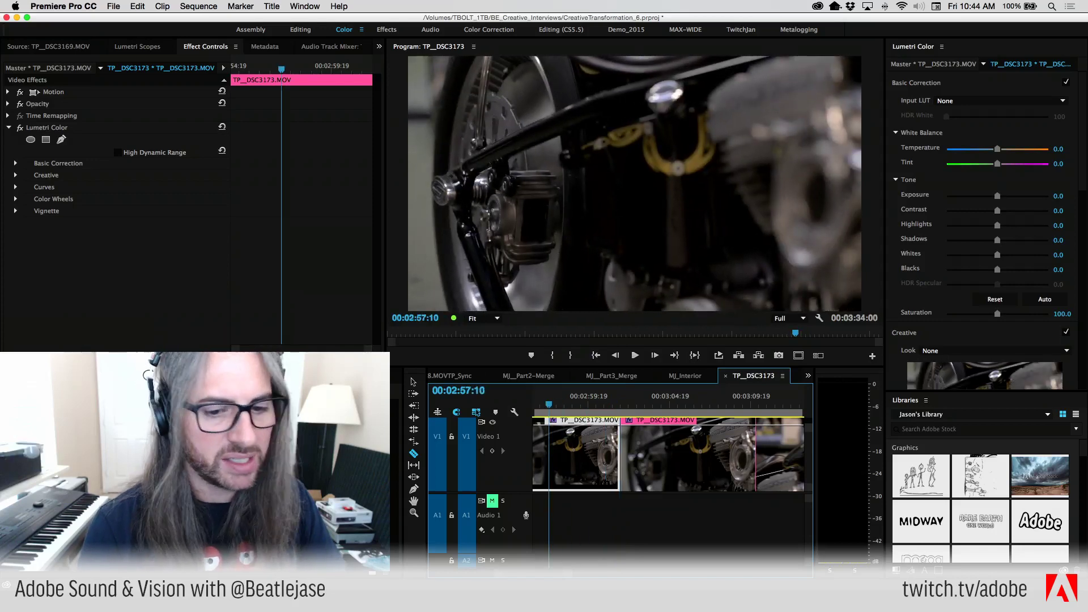
left_click_drag(34, 408, 22, 337)
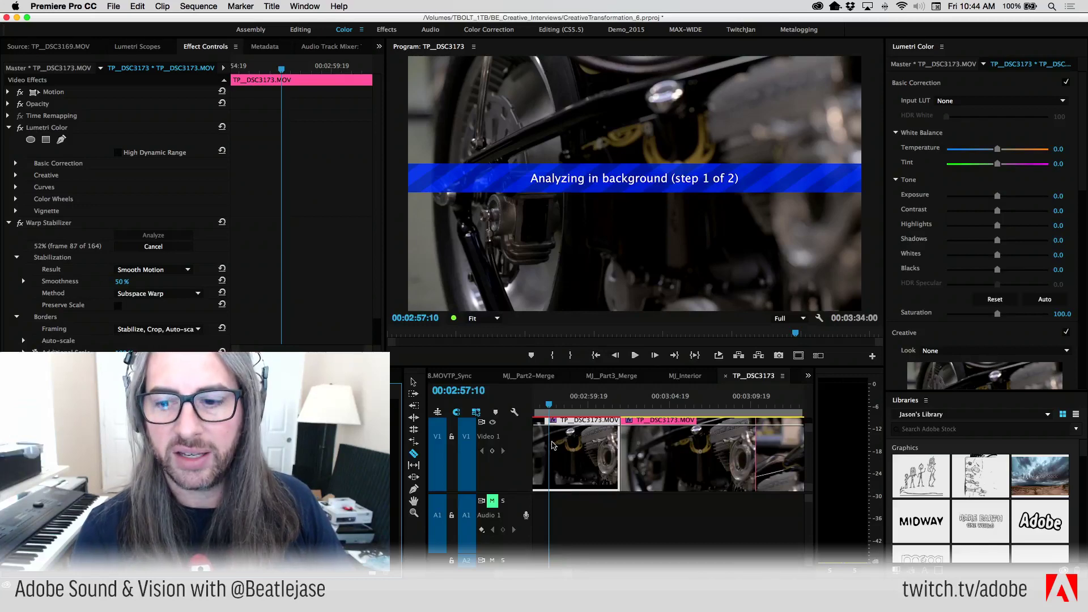
left_click_drag(1086, 204, 1085, 259)
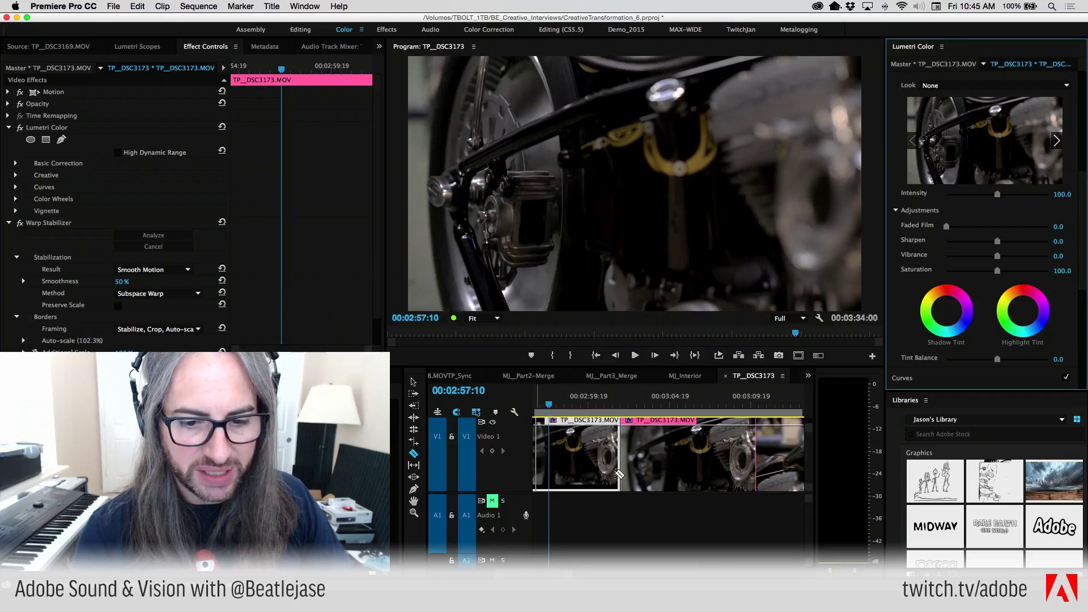
Play the newly stabilized segment forward and backward from its start to examine the camera motion.
left_click(568, 478)
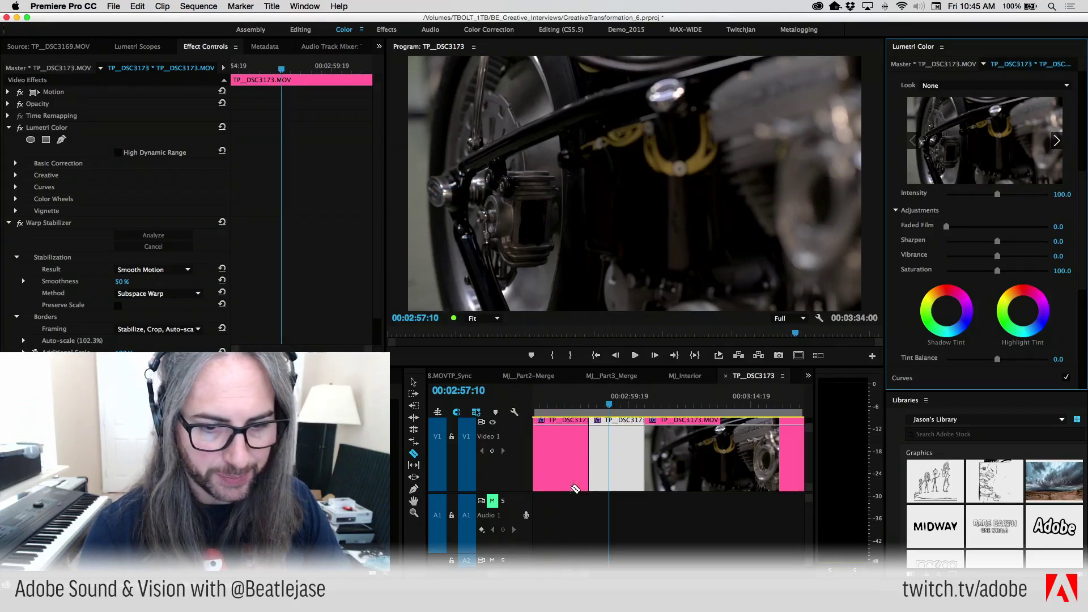
left_click(590, 404)
key("space")
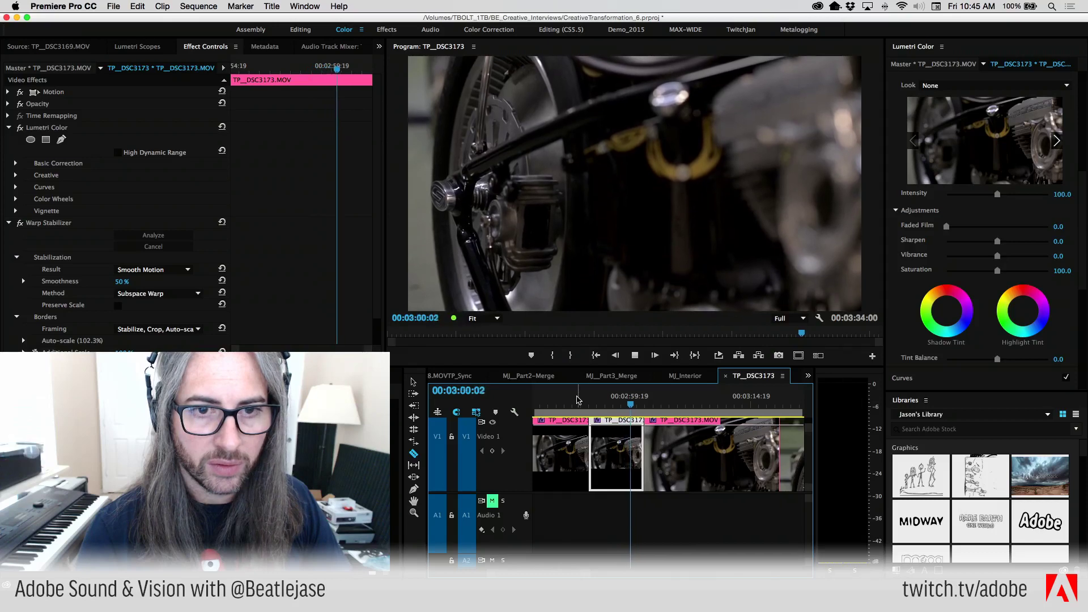
key("space")
key("j")
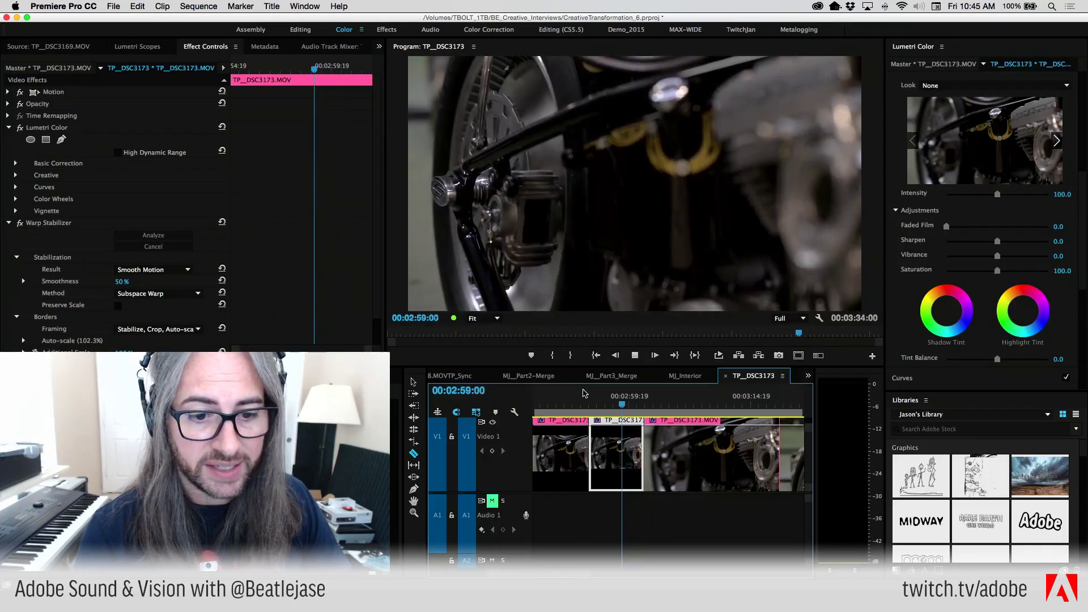
key("space")
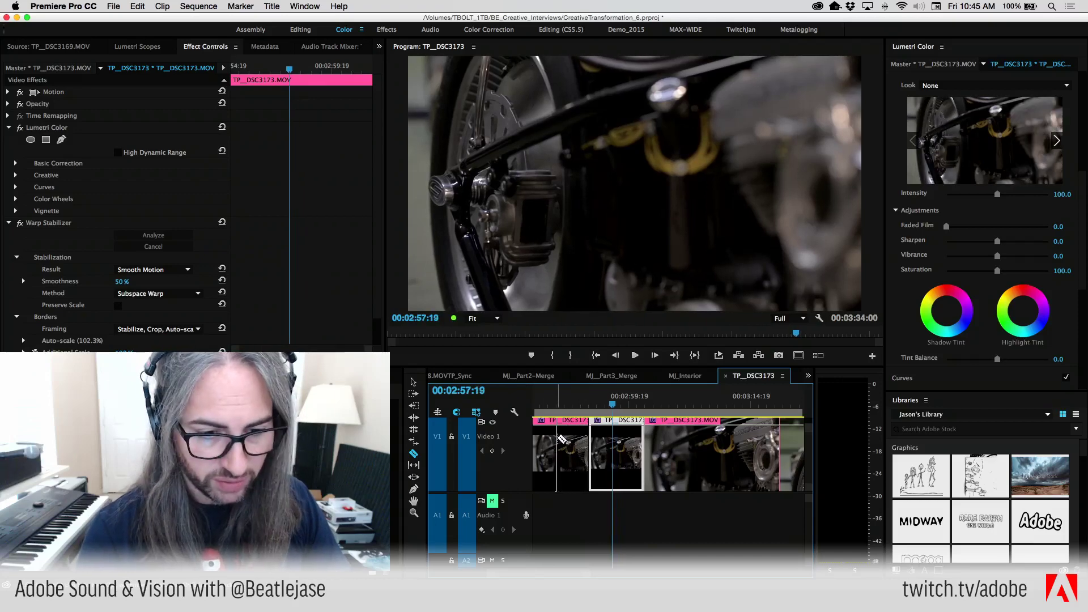
key("backslash")
left_click(533, 416)
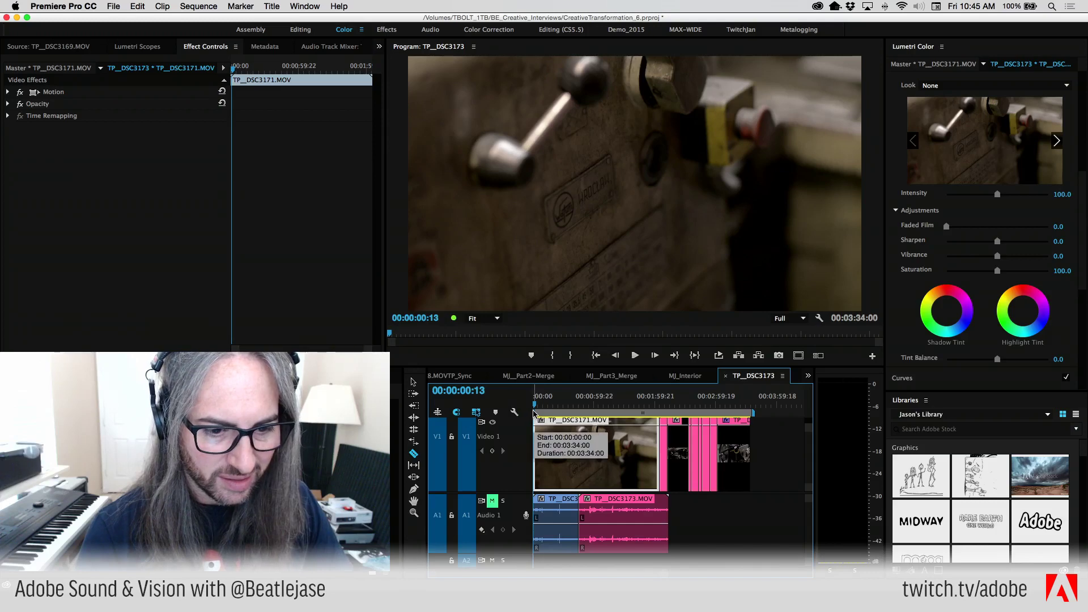
left_click_drag(592, 412, 491, 414)
key("=")
key("=")
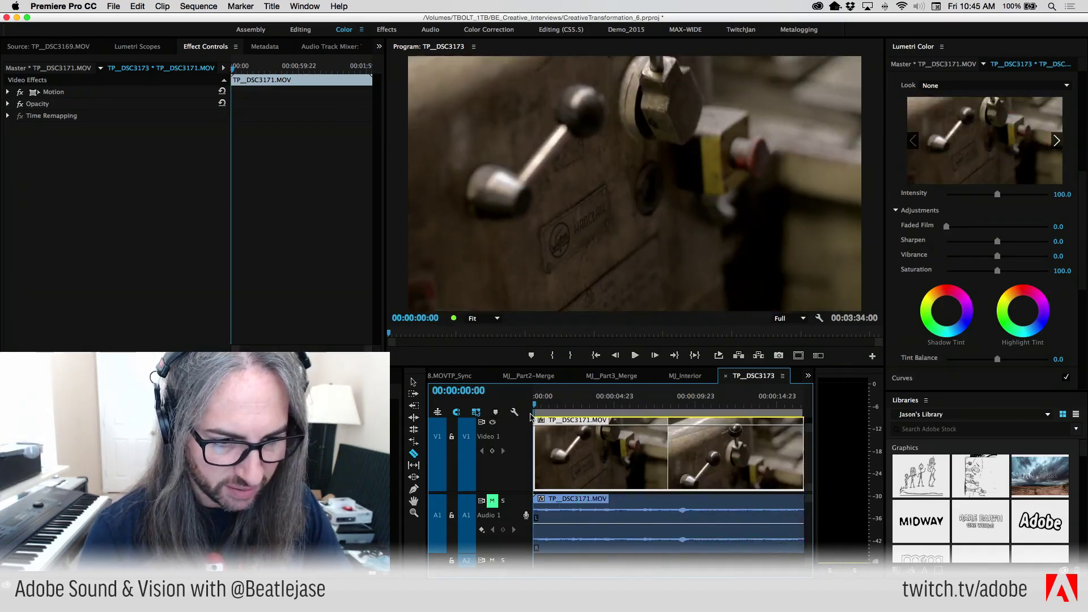
key("Right")
key("Right")
key("Right")
key("space")
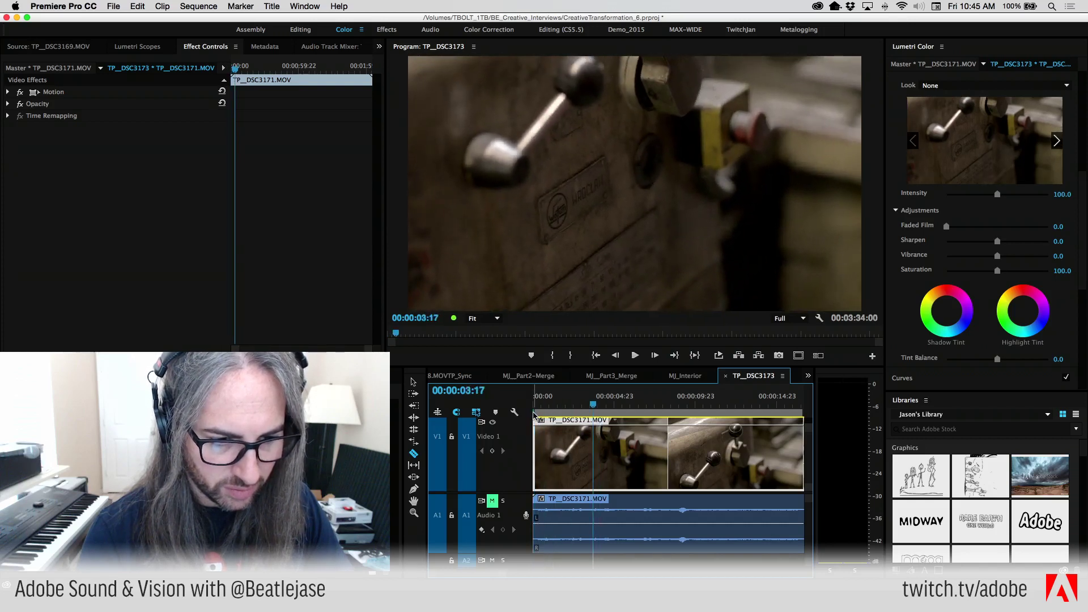
key("space")
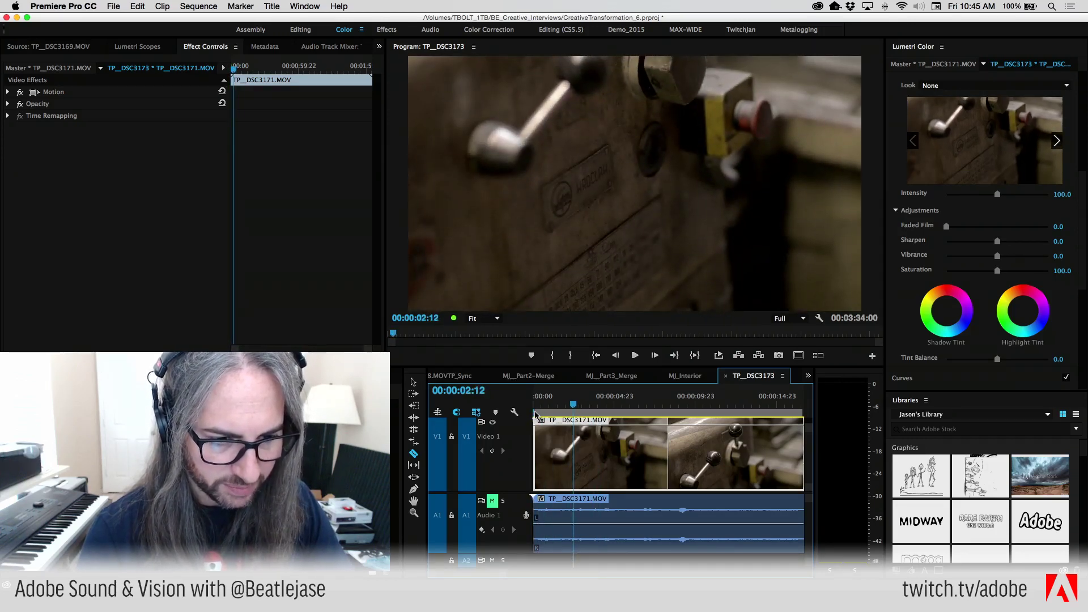
Narrow the sequence's work area so it spans the stabilized segment from about 00:02:54:23 to 00:03:01:19.
left_click_drag(605, 415, 757, 416)
key("minus")
key("minus")
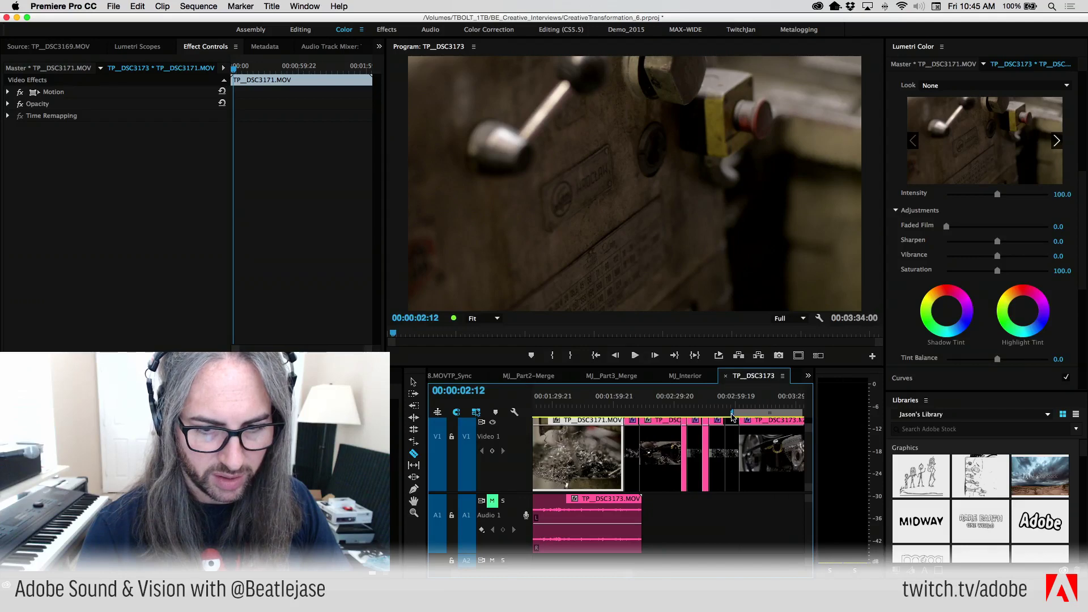
left_click(725, 409)
key("space")
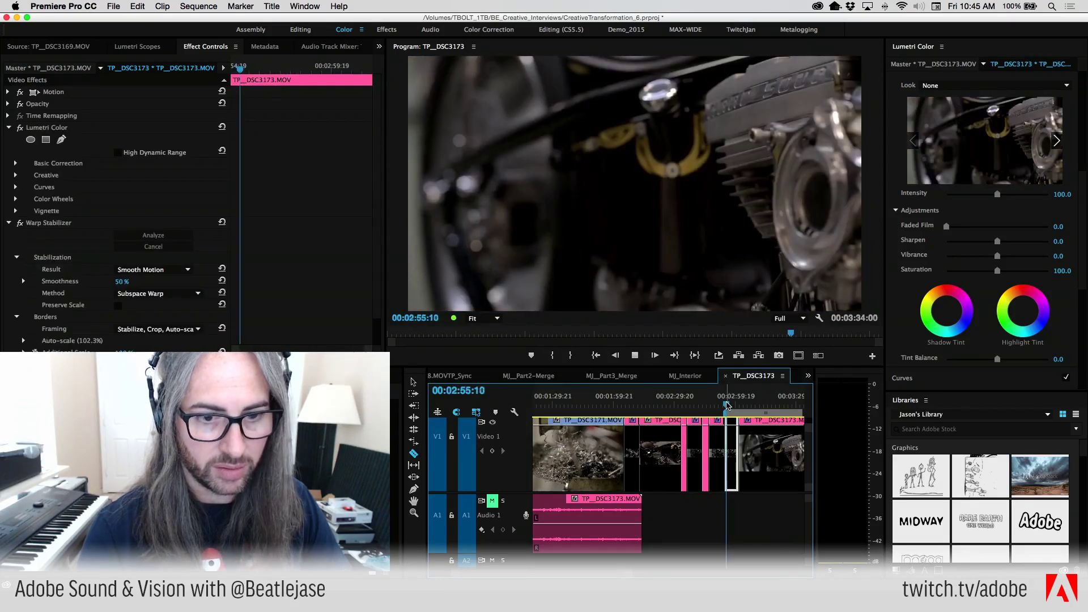
key("space")
key("backslash")
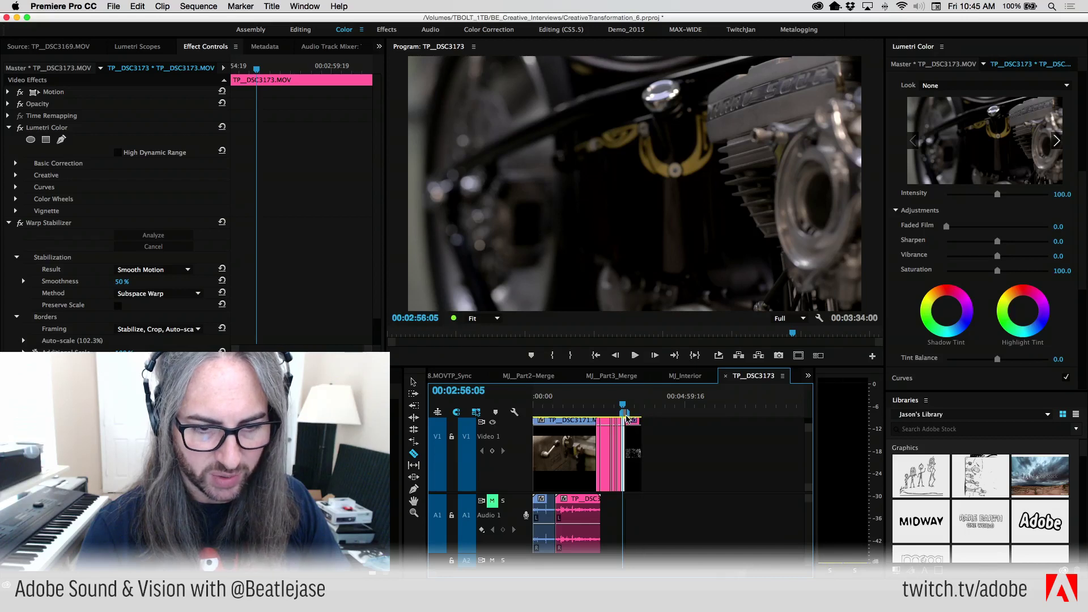
key("backslash")
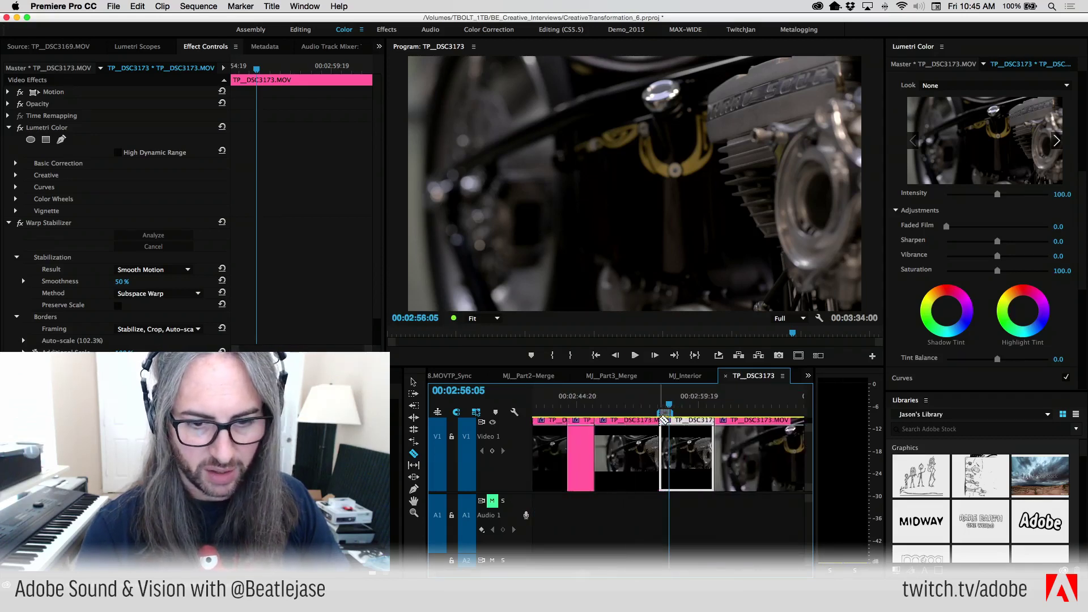
left_click_drag(672, 412, 762, 414)
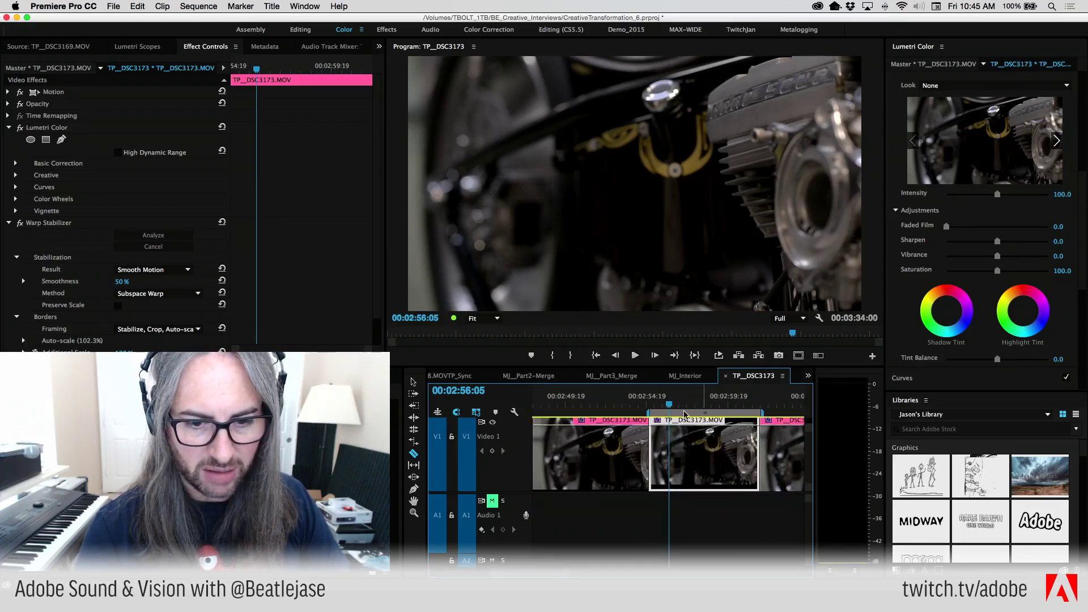
Render the entire work area covering the stabilized TP__DSC3173 segment, starting from the segment's beginning.
mouse_move(669, 406)
left_mouse_down()
mouse_move(654, 407)
mouse_move(755, 415)
mouse_move(653, 416)
left_mouse_up()
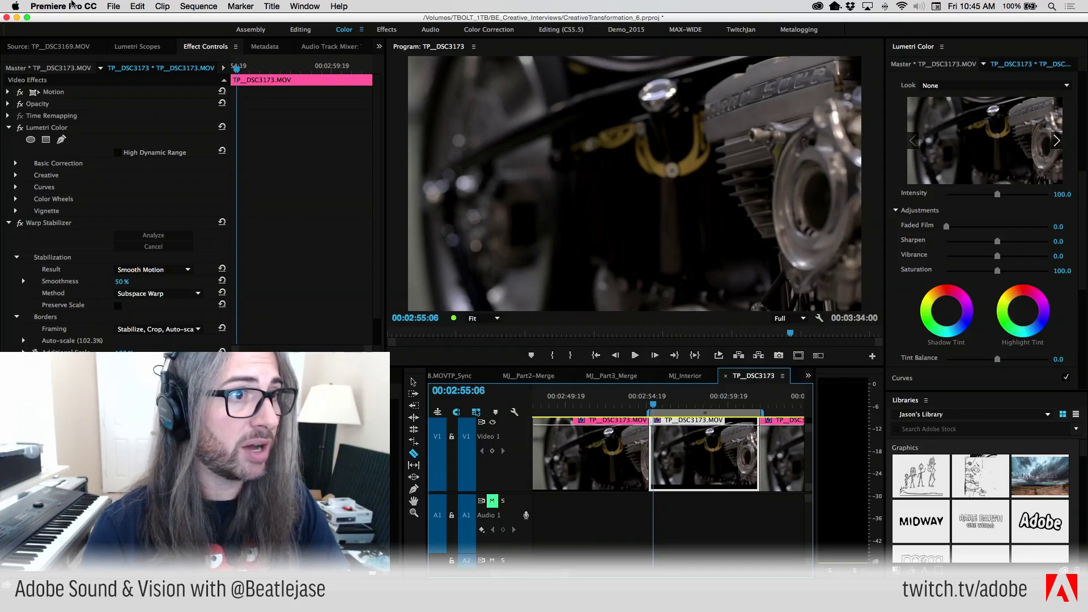
left_click(198, 6)
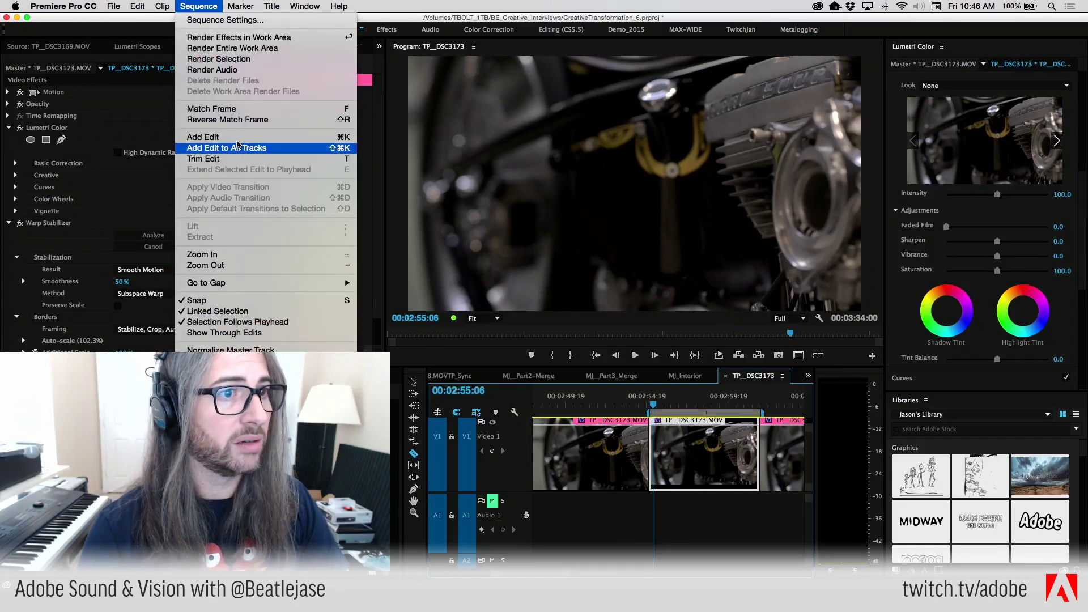
left_click(248, 48)
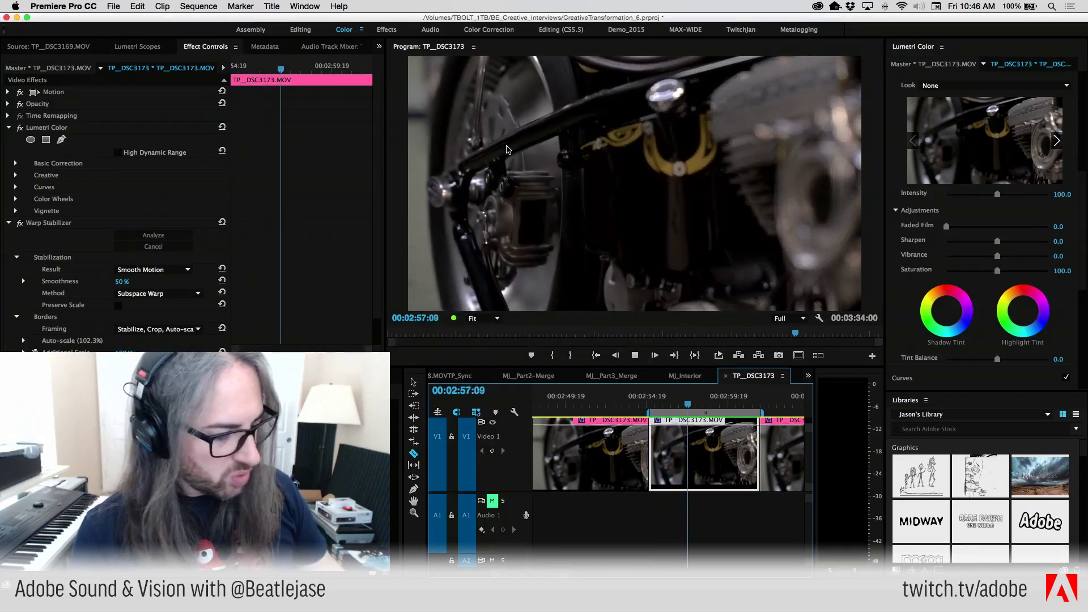
Play the rendered stabilized segment repeatedly in the maximized Program monitor to examine the smoothness of the camera motion.
key("grave")
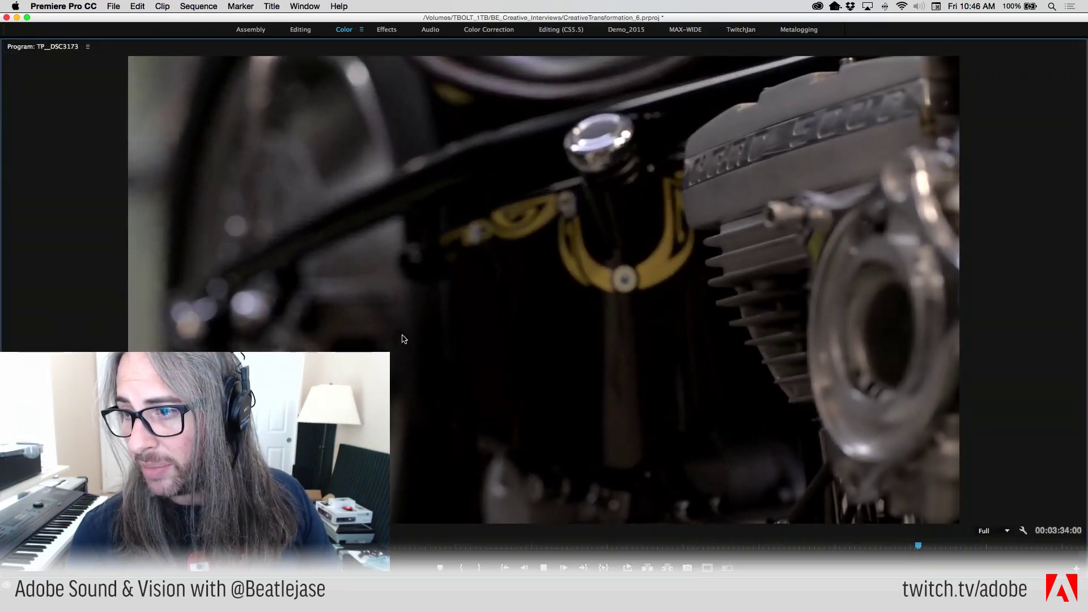
key("space")
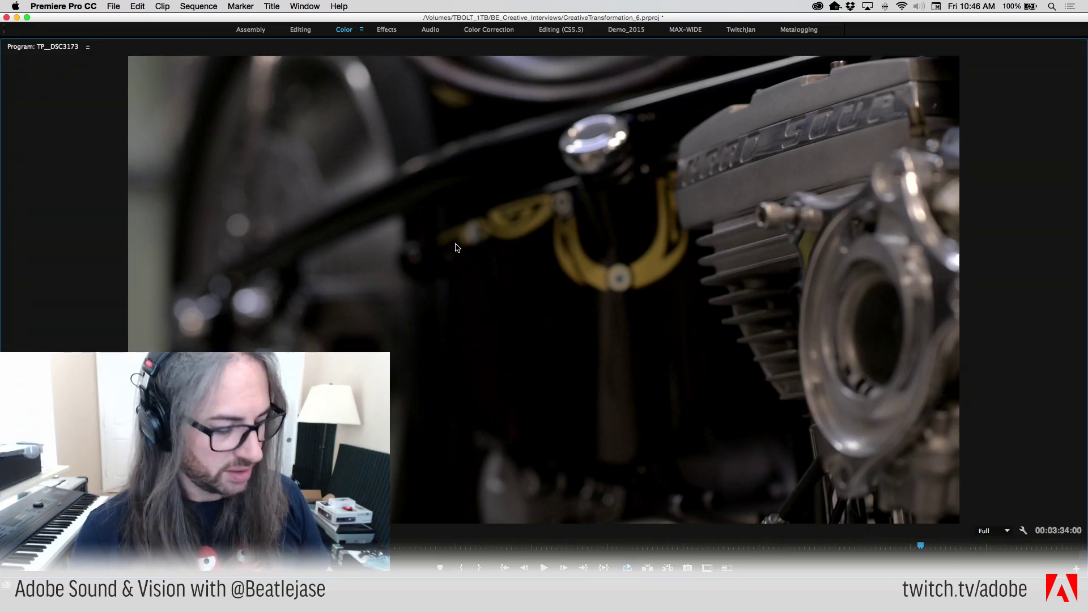
key("grave")
key("Up")
key("space")
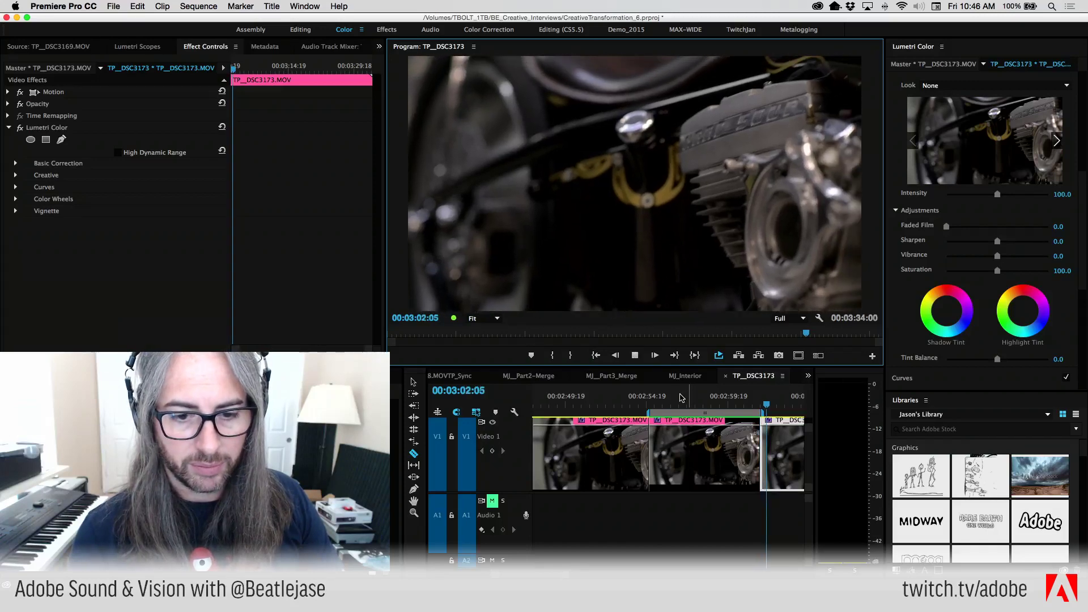
left_click(199, 6)
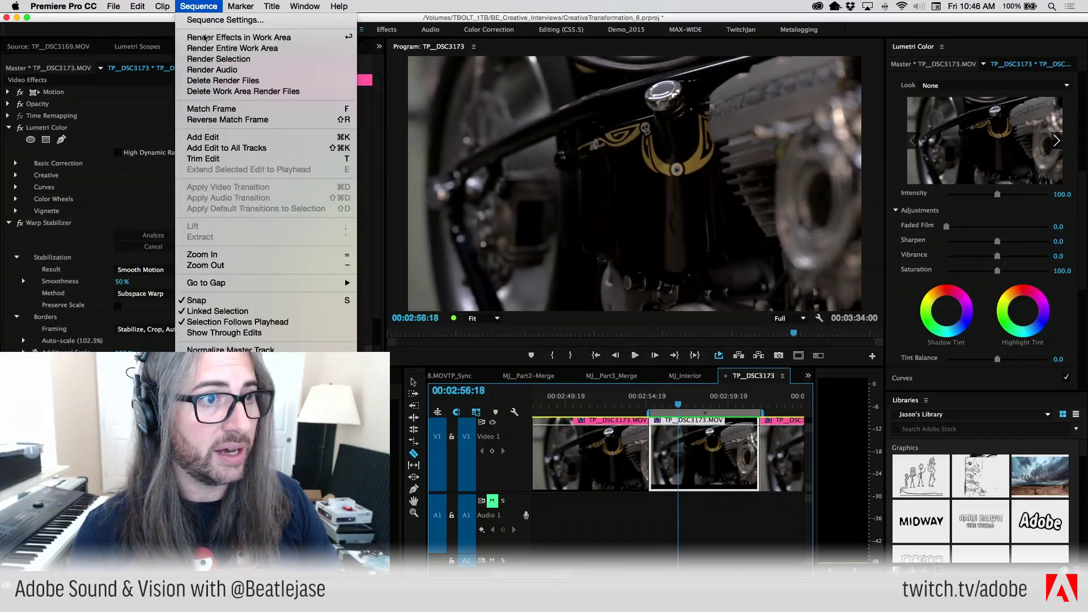
key("Escape")
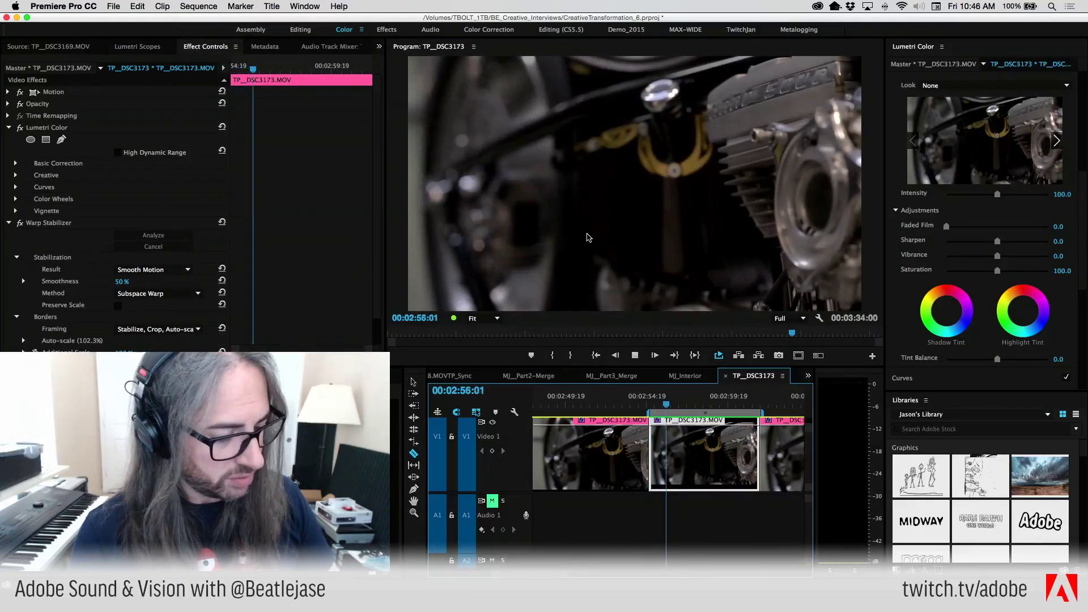
key("grave")
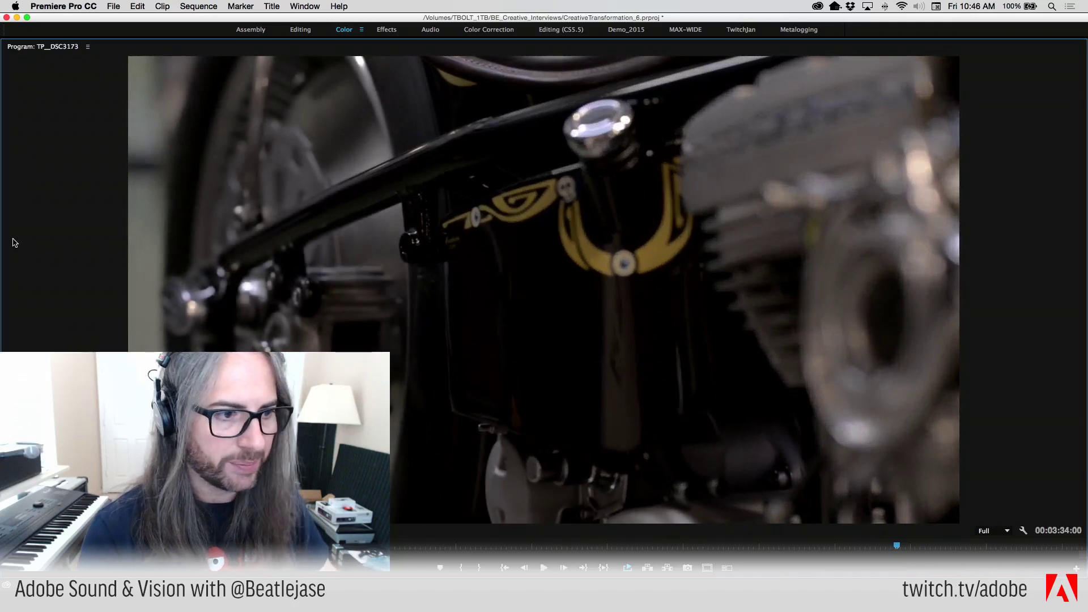
key("space")
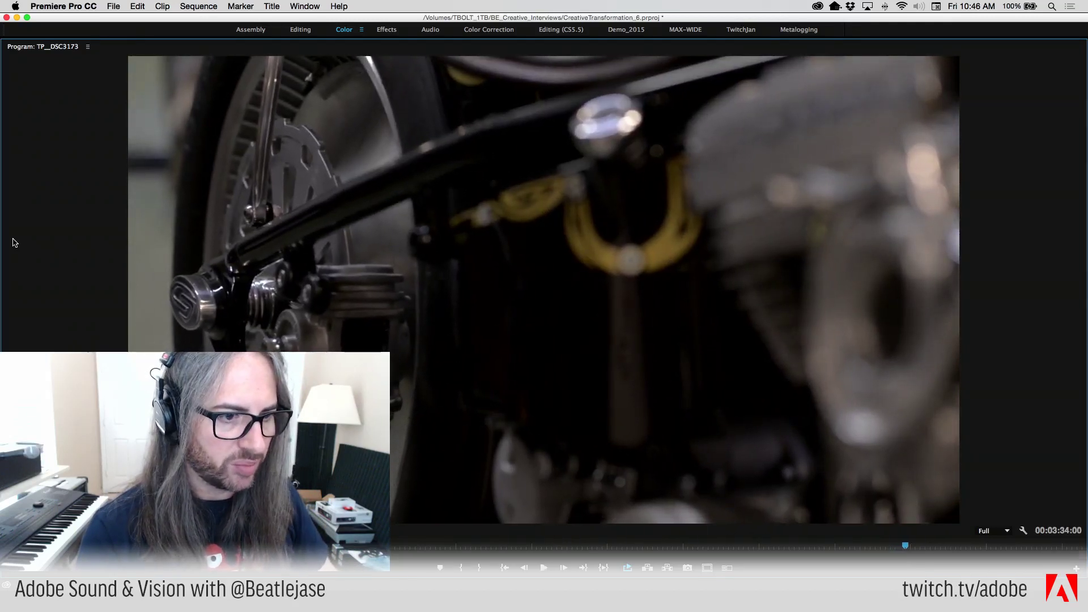
key("grave")
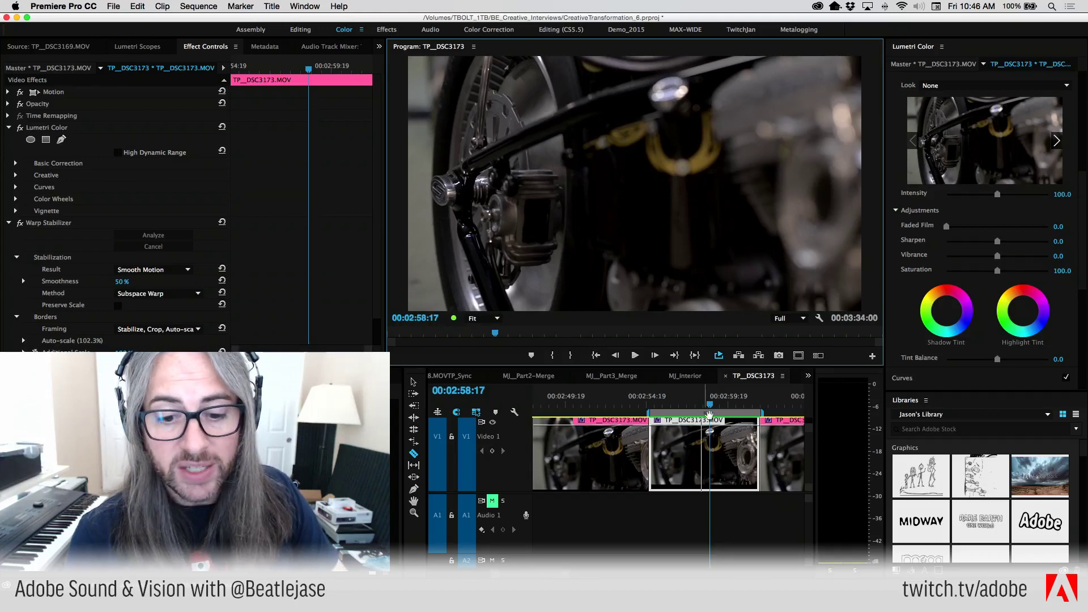
Move and extend the work area so it spans the remaining TP__DSC3173 clip from about 00:03:01:19 to its end.
key("minus")
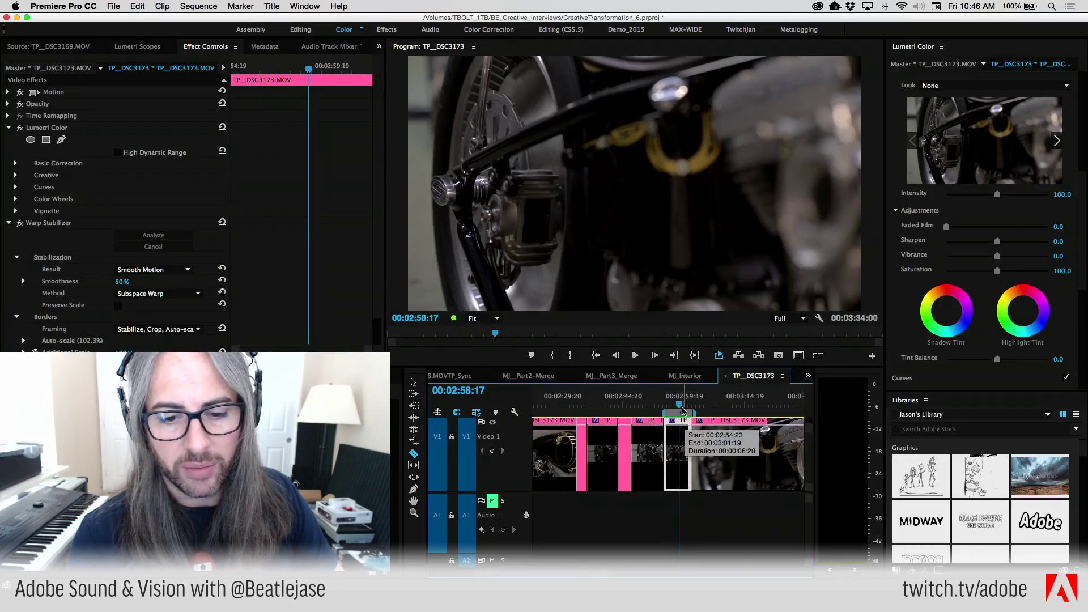
left_click_drag(678, 406, 703, 406)
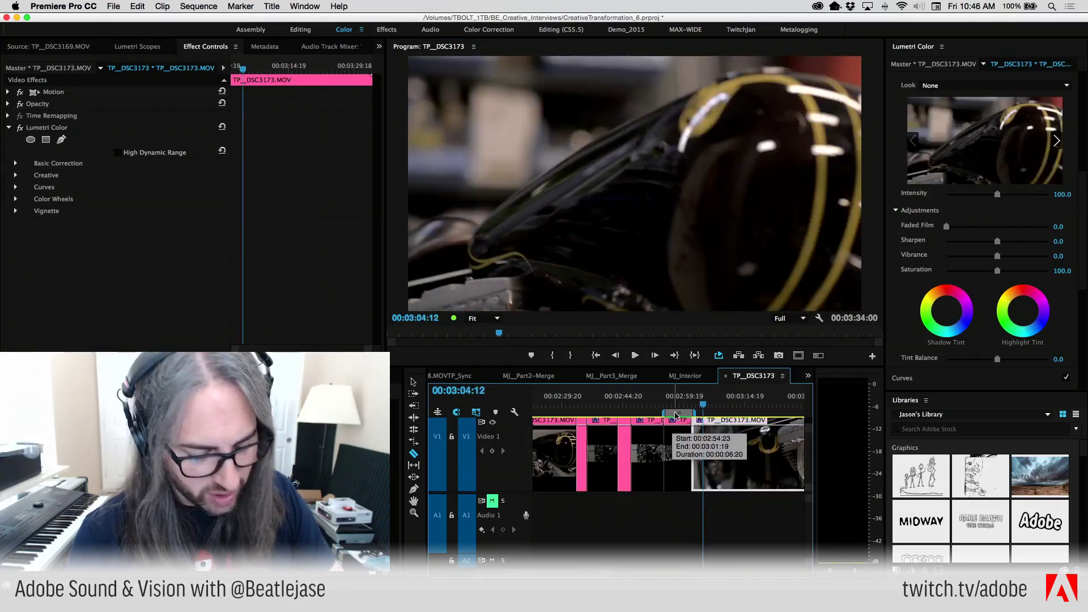
key("minus")
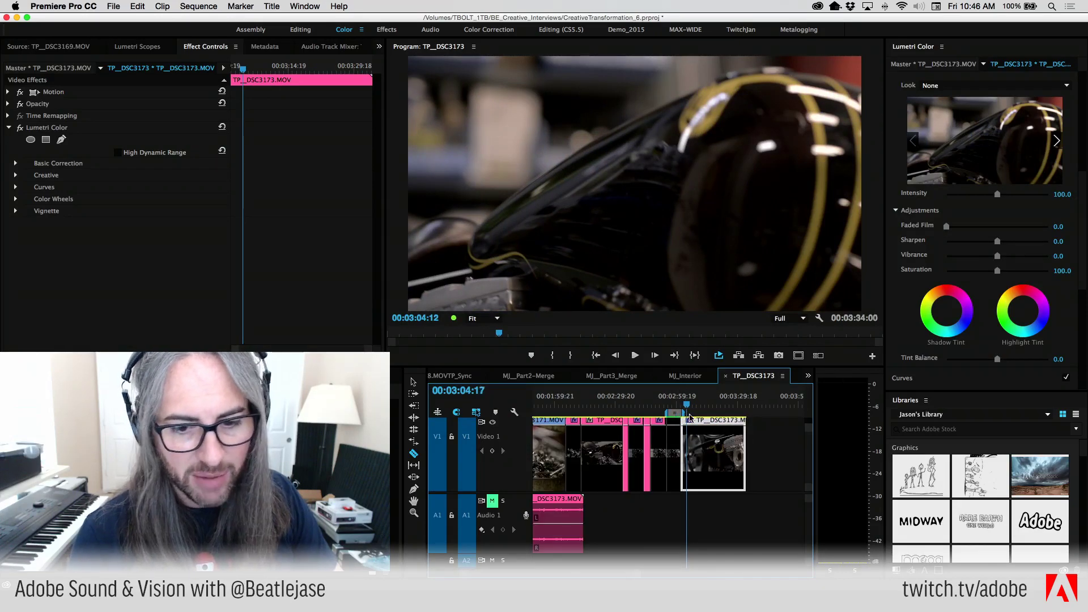
key("l")
key("l")
key("l")
mouse_move(683, 416)
left_mouse_down()
mouse_move(724, 414)
mouse_move(668, 417)
mouse_move(684, 419)
left_mouse_up()
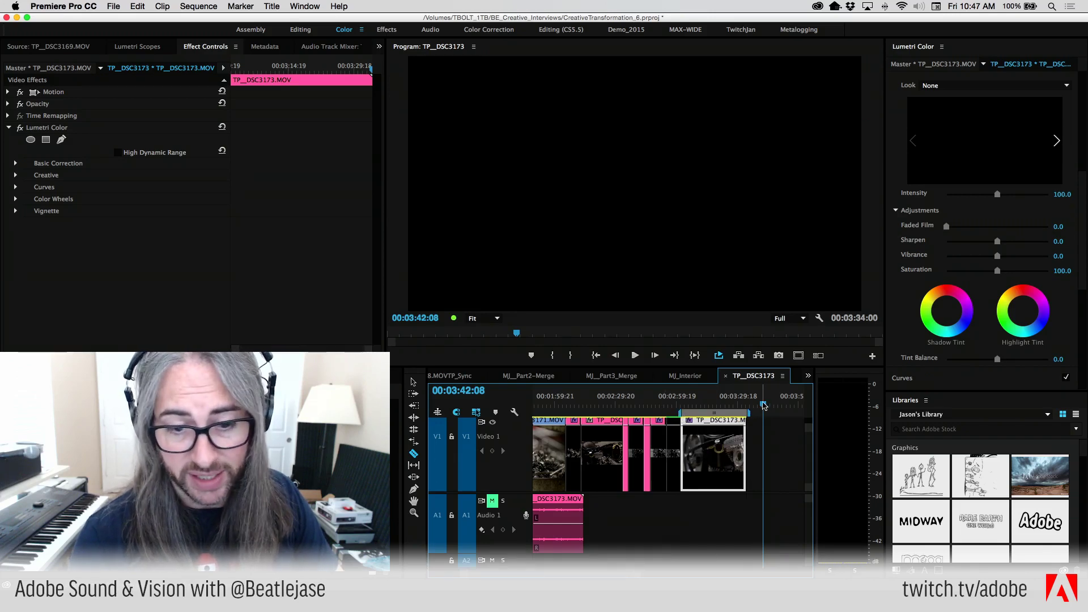
Review the remaining clip from its start through the move to the fuel tank, and split it at 00:03:07:05.
left_click_drag(764, 406, 681, 393)
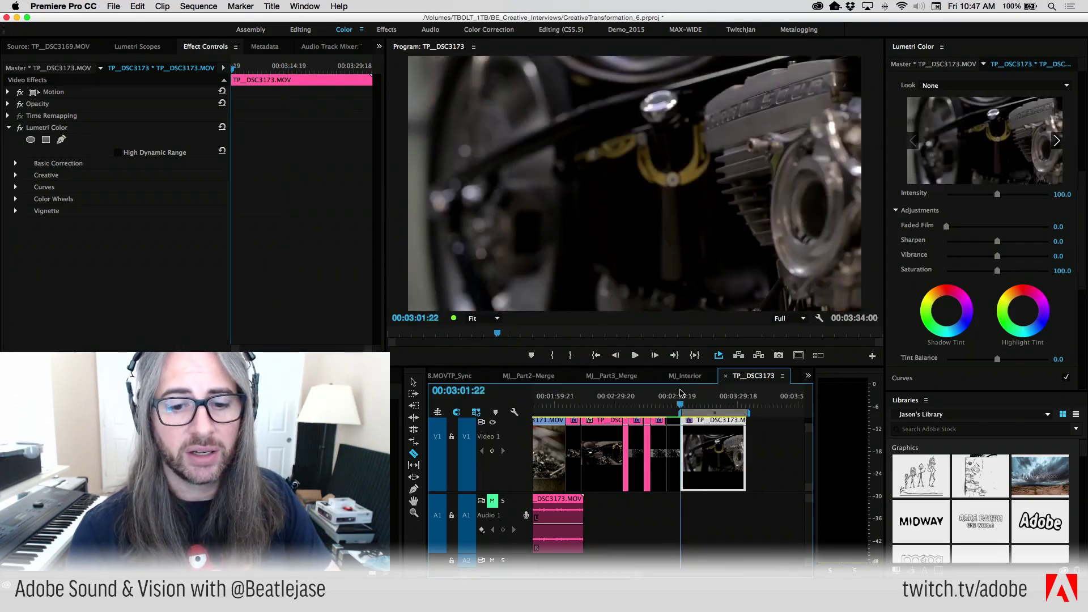
key("space")
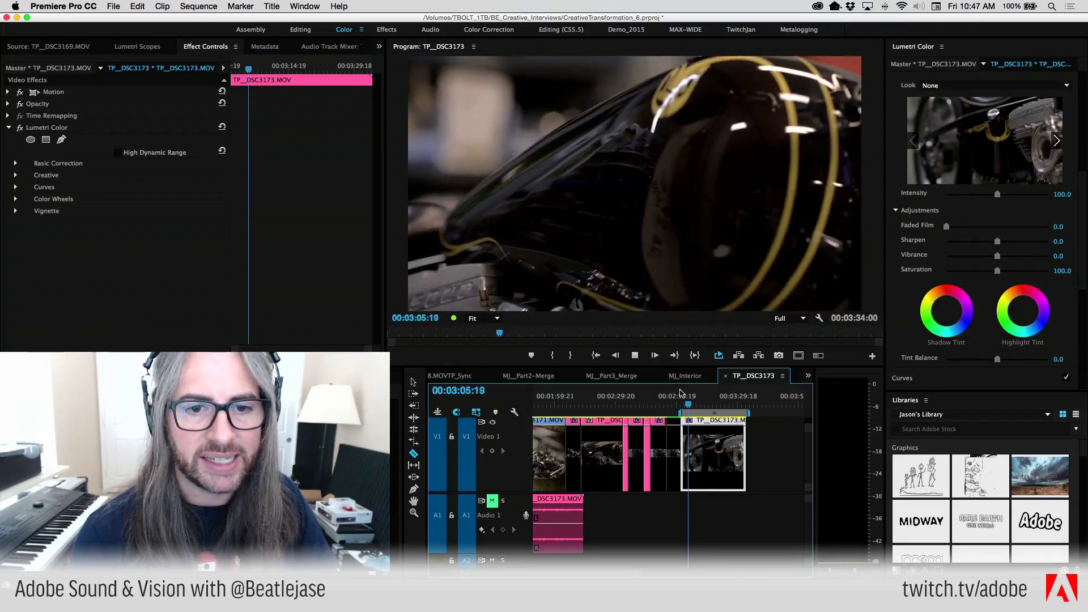
key("space")
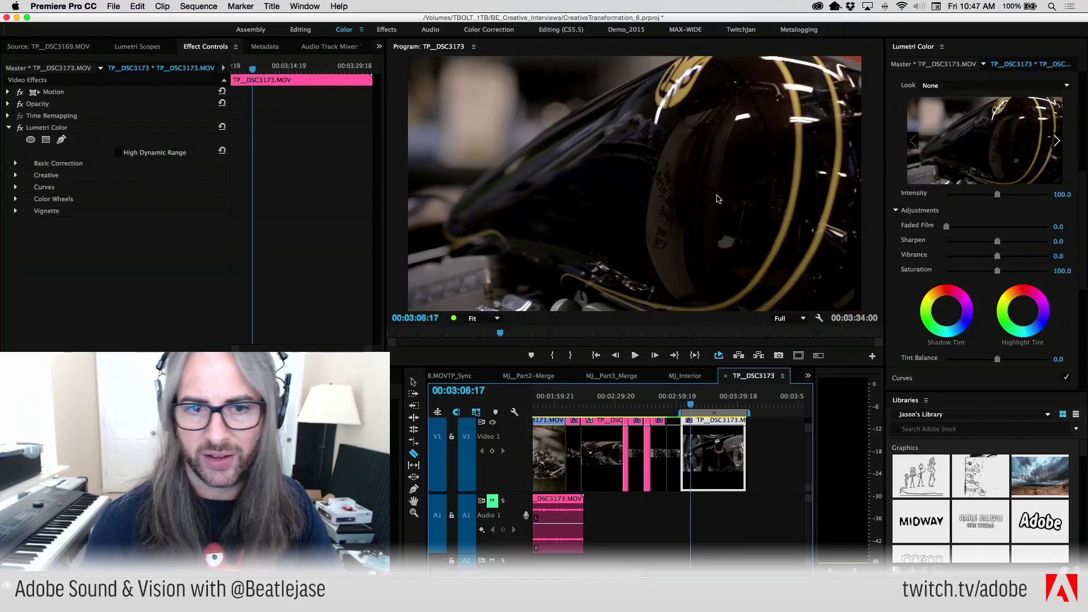
key("grave")
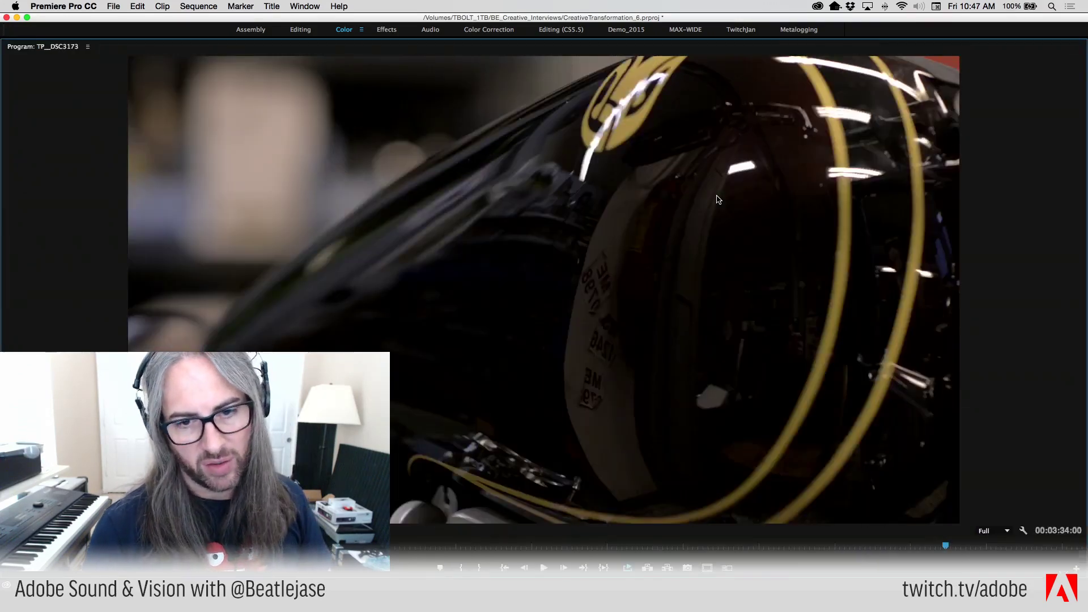
key("grave")
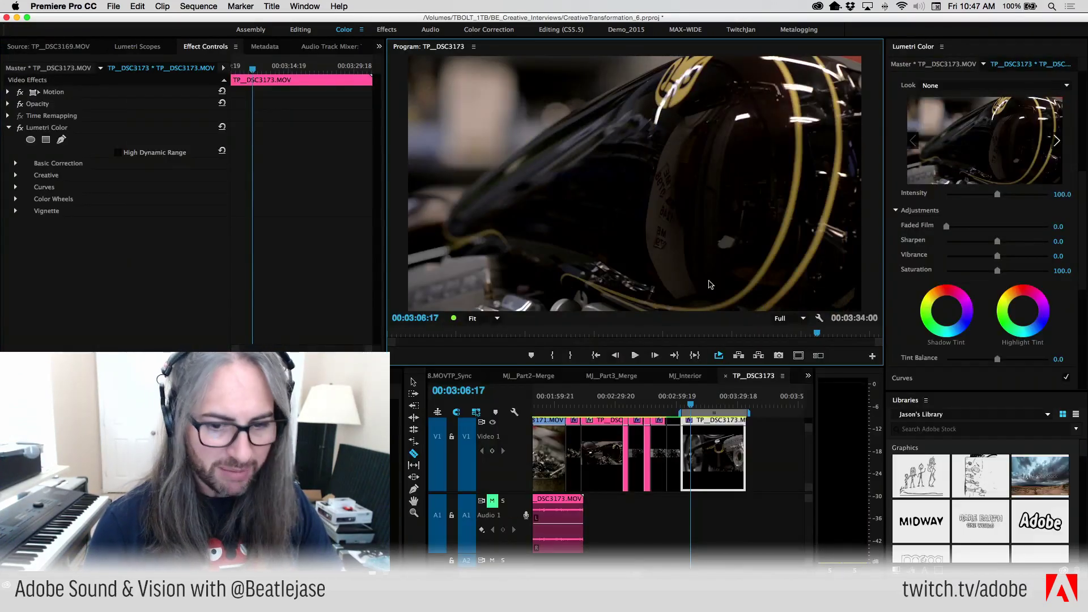
key("j")
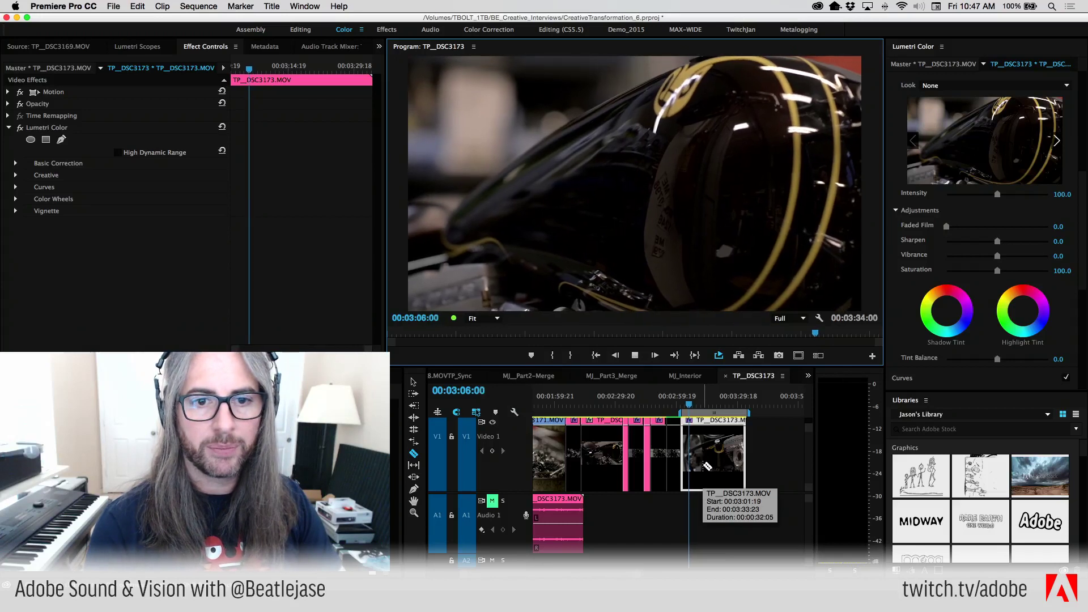
key("l")
key("k")
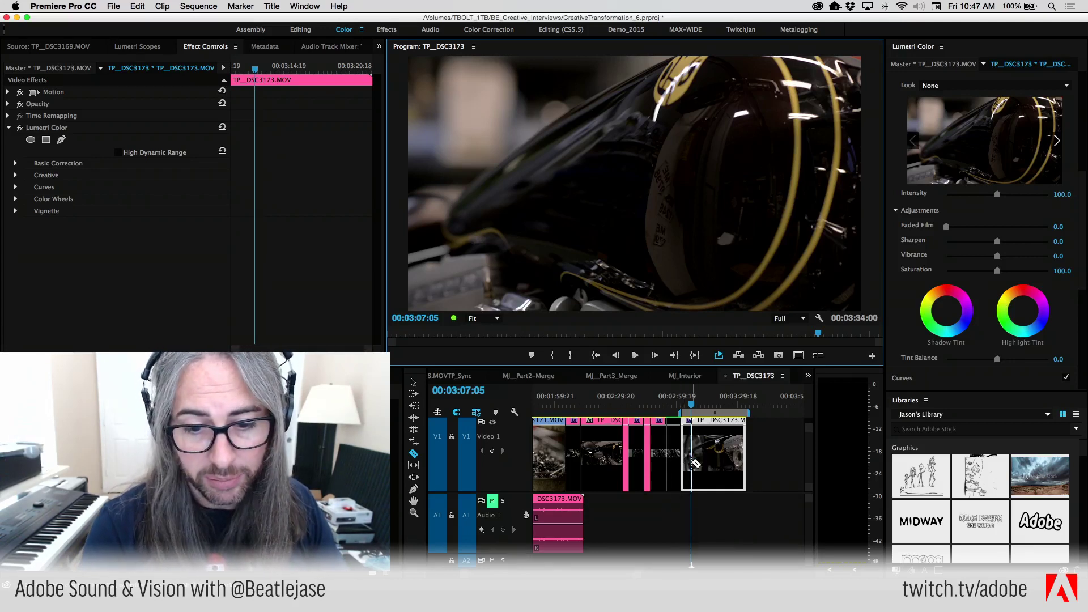
left_click(692, 463)
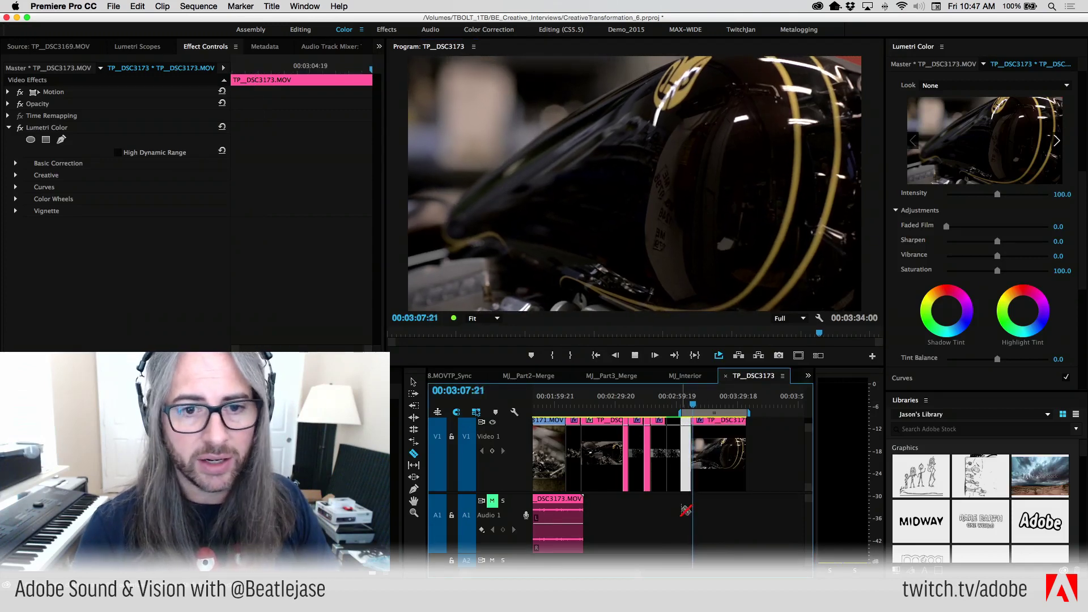
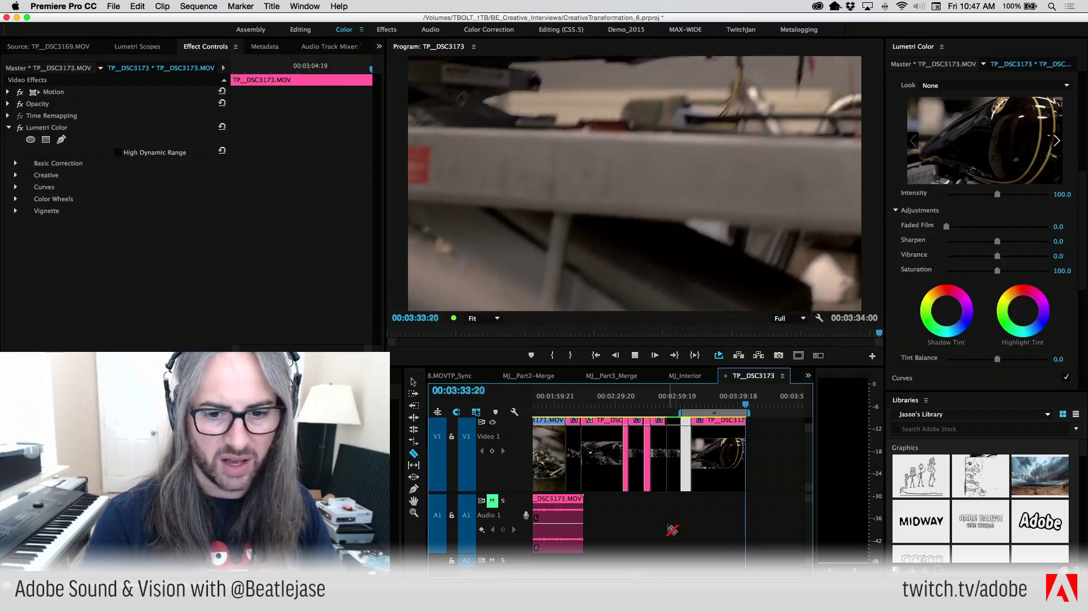
Scrub and play the TP__DSC3173 footage from the wheel spokes back to the fuel tank to locate the next shot.
left_click(610, 453)
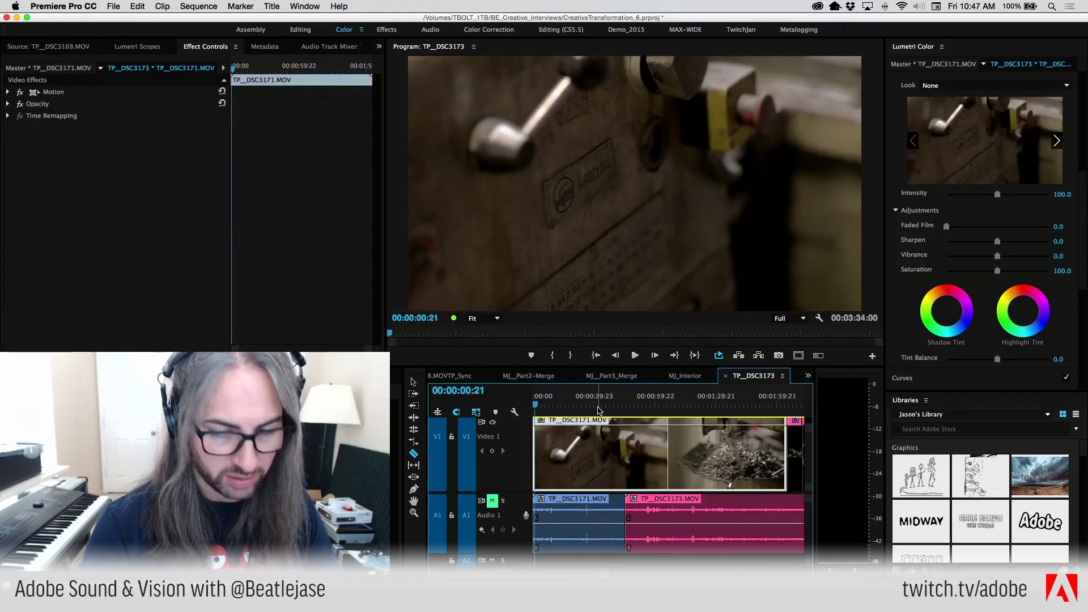
key("minus")
left_click(747, 407)
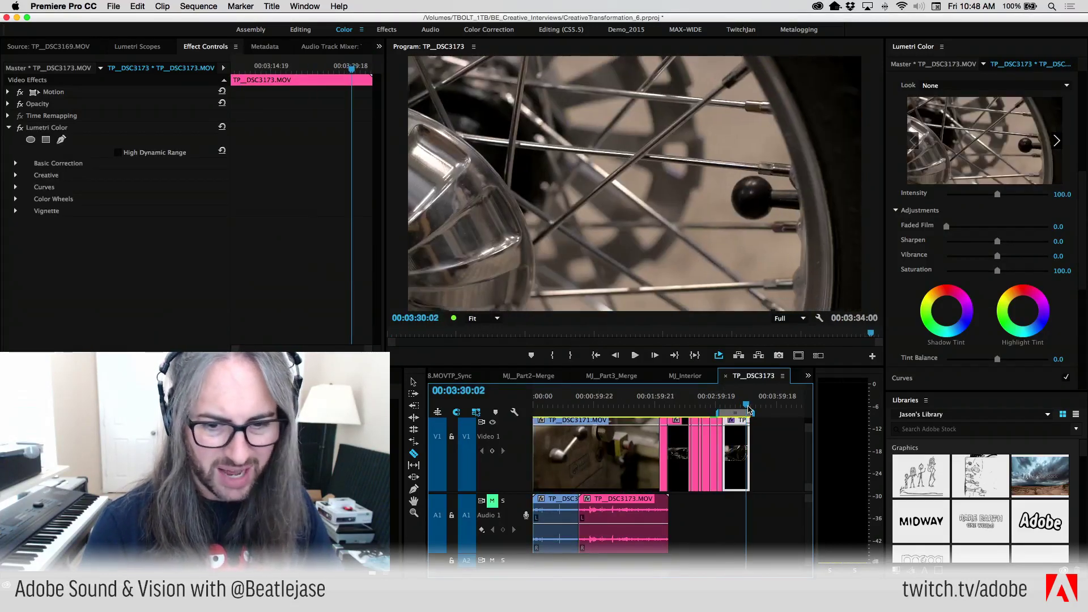
left_click_drag(748, 408, 728, 406)
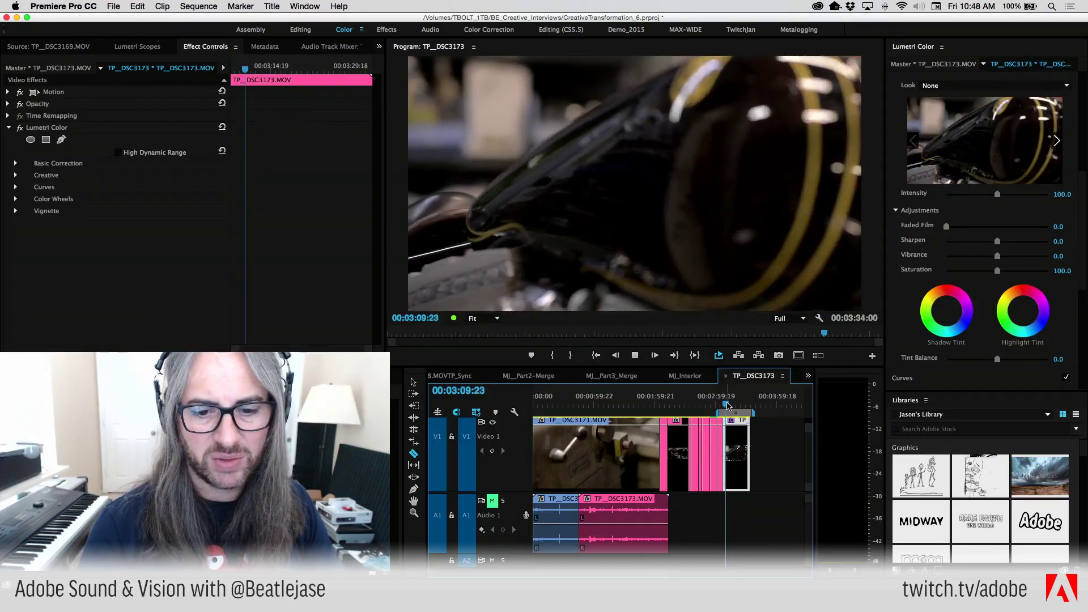
key("space")
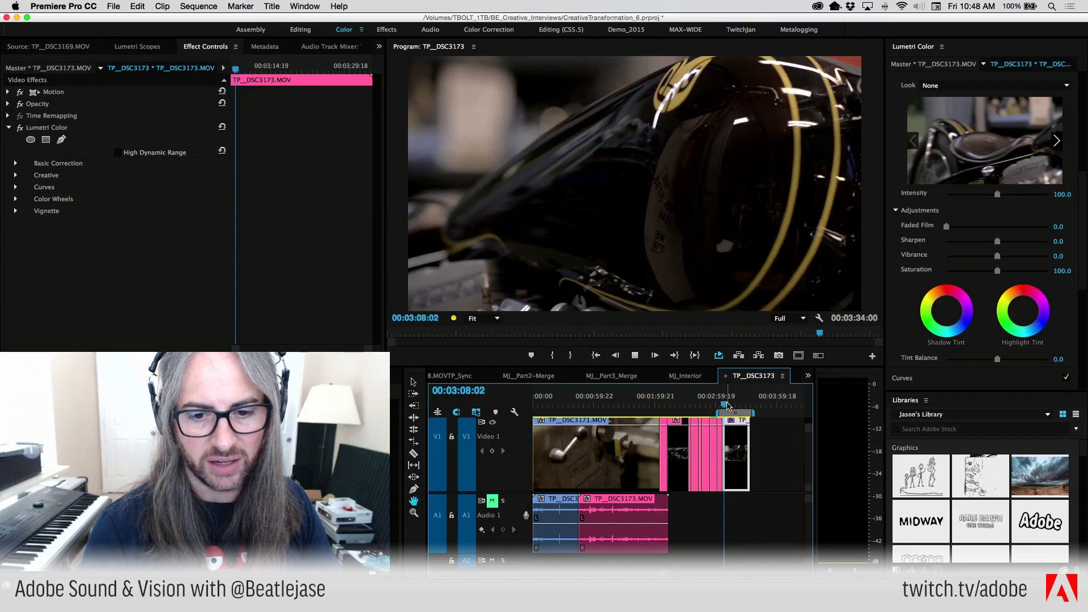
key("k")
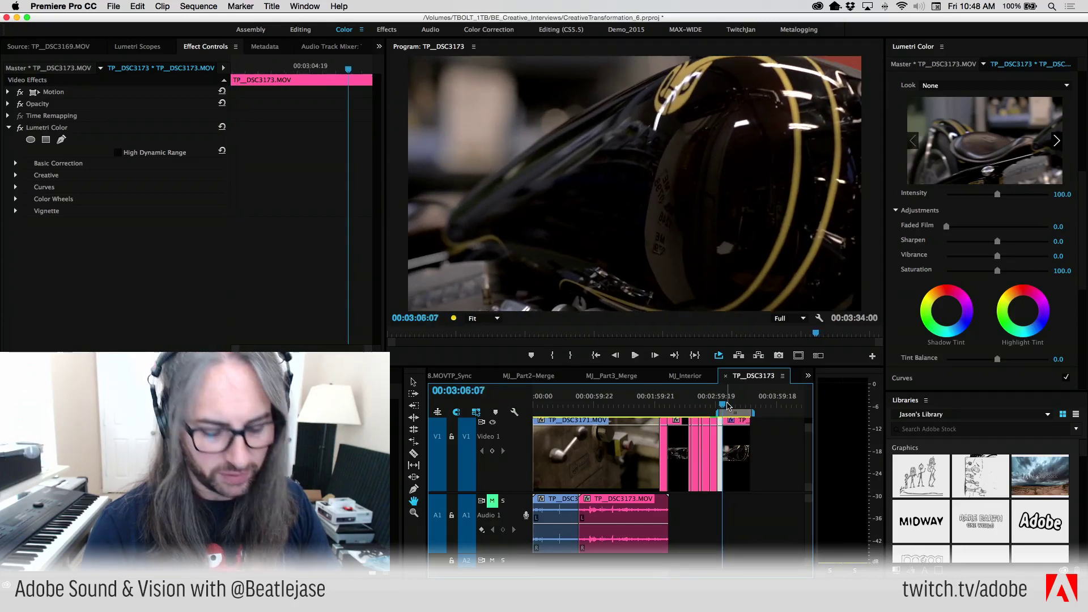
Review the fuel tank shot forward and backward from the last cut, and split the TP__DSC3173 clip at 00:03:09:17.
key("equal")
key("equal")
key("equal")
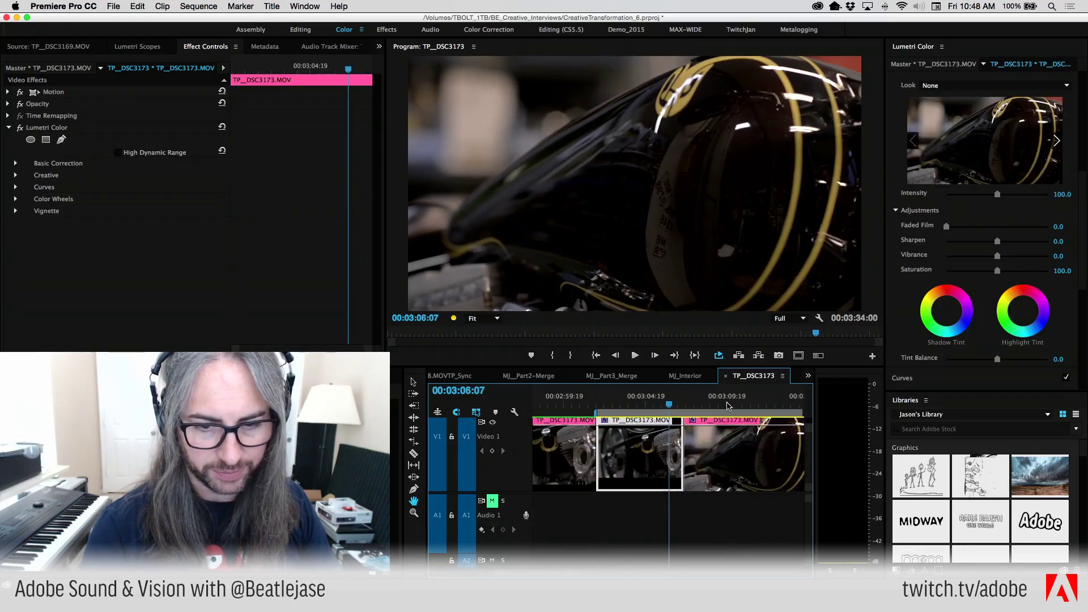
left_click(688, 409)
key("l")
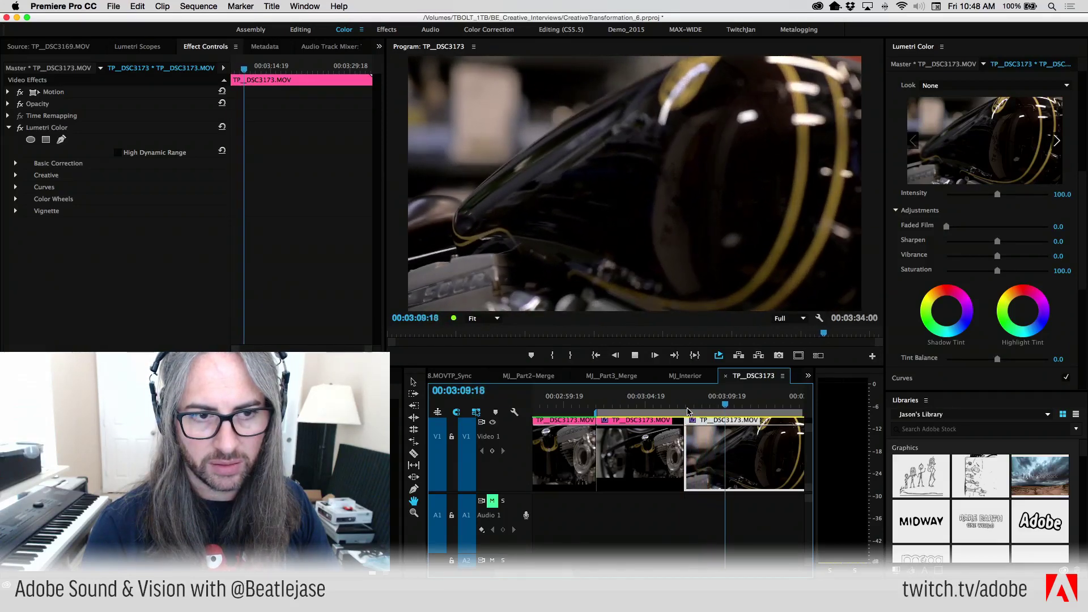
key("space")
key("j")
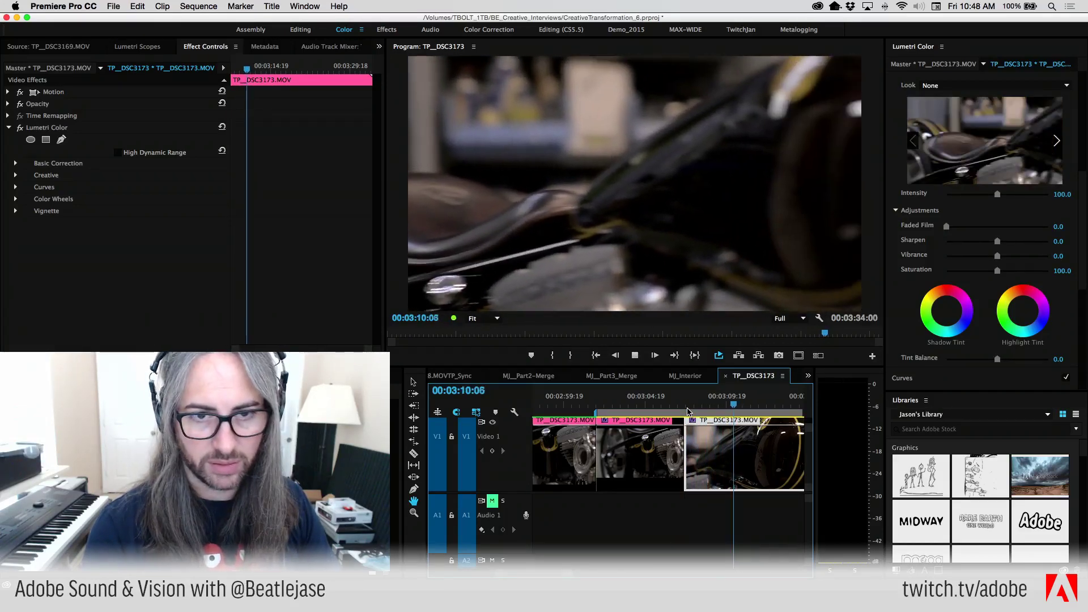
key("l")
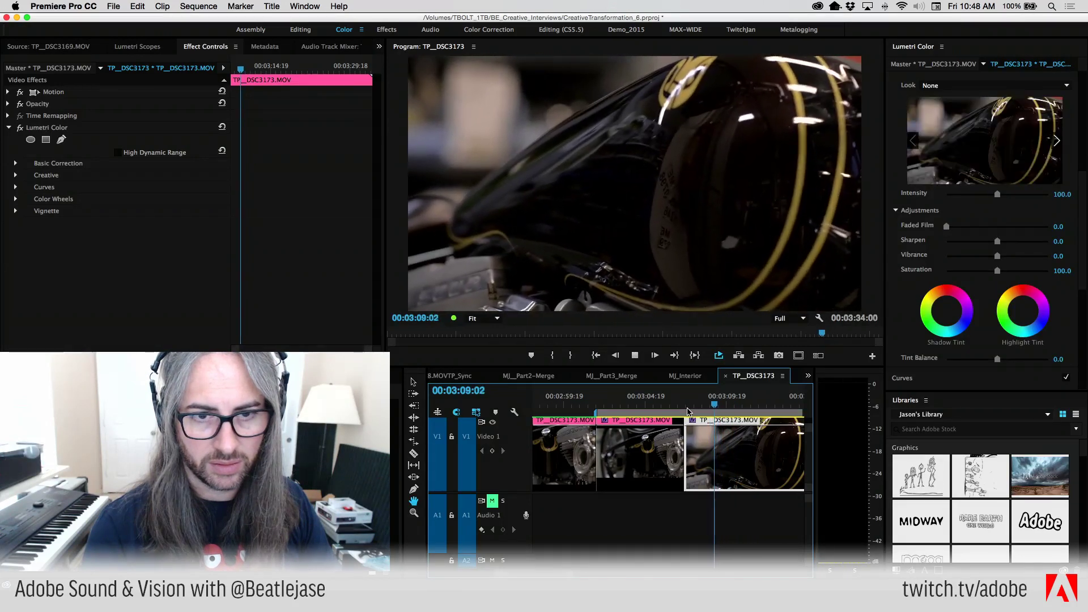
key("k")
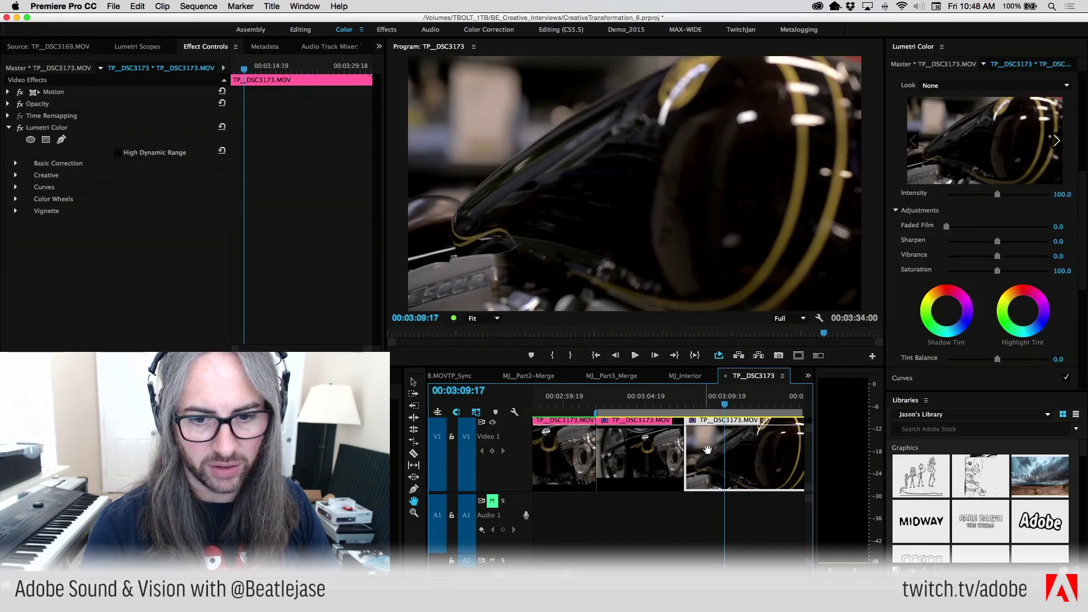
key("c")
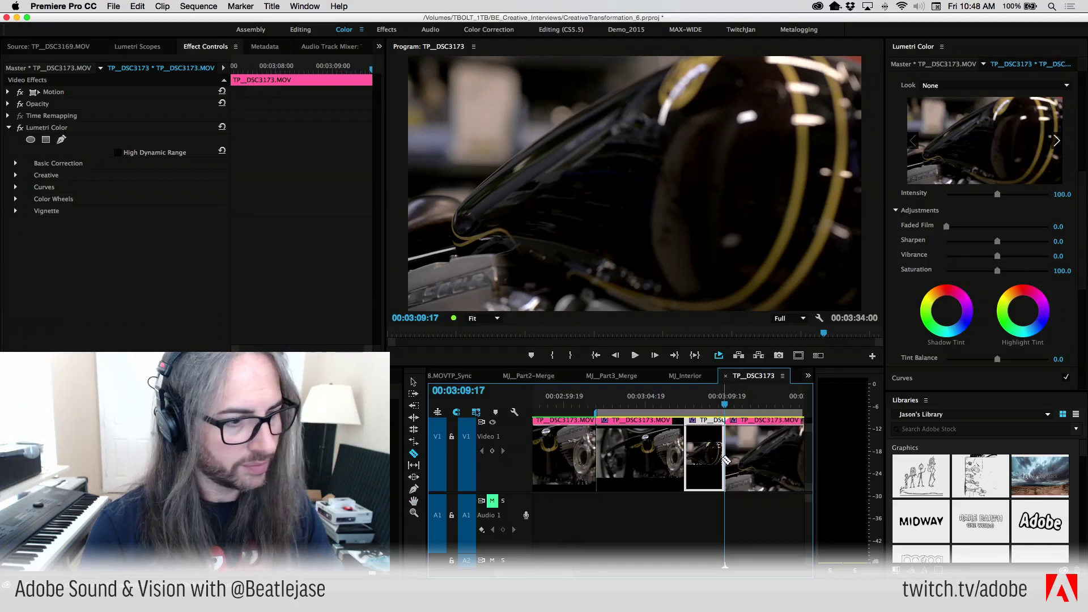
Apply Warp Stabilizer to the fuel tank clip between 00:03:07:05 and 00:03:09:17, and return the playhead to 00:03:07:19.
left_click(724, 461)
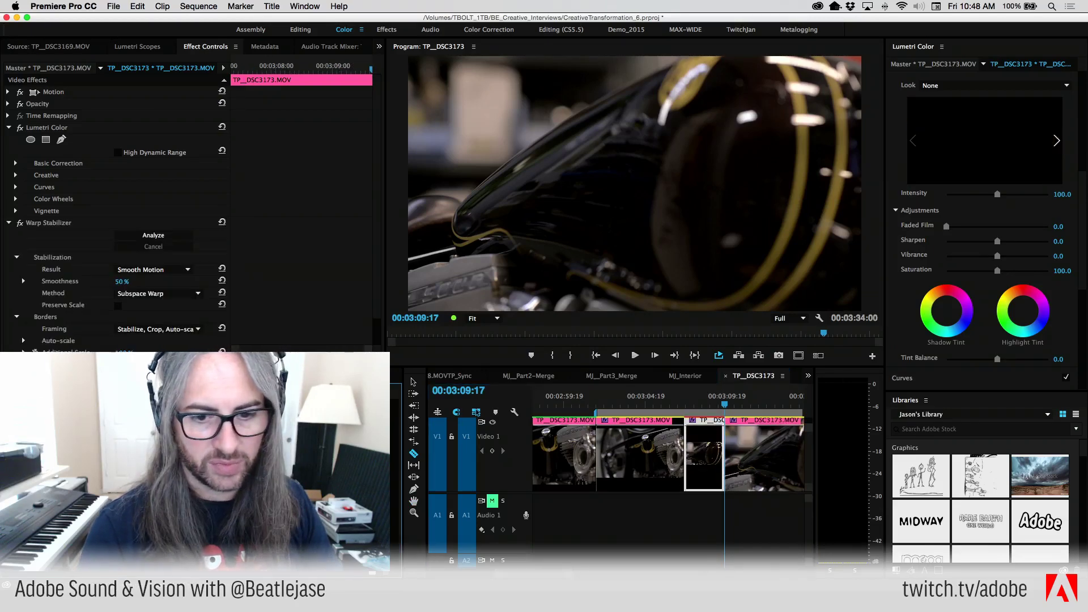
left_click(696, 400)
left_click(693, 403)
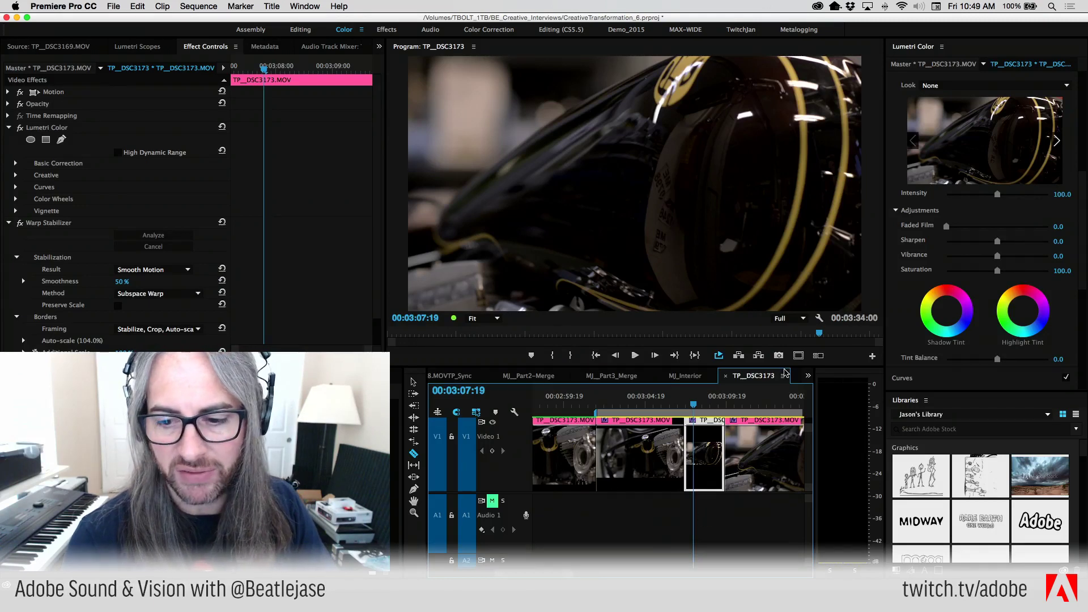
Browse the Creative Cloud library down to its Adobe Stock mountain videos and inspect the details of the aerial rocky snow covered mountains clip.
scroll(1085, 470, "down", 10)
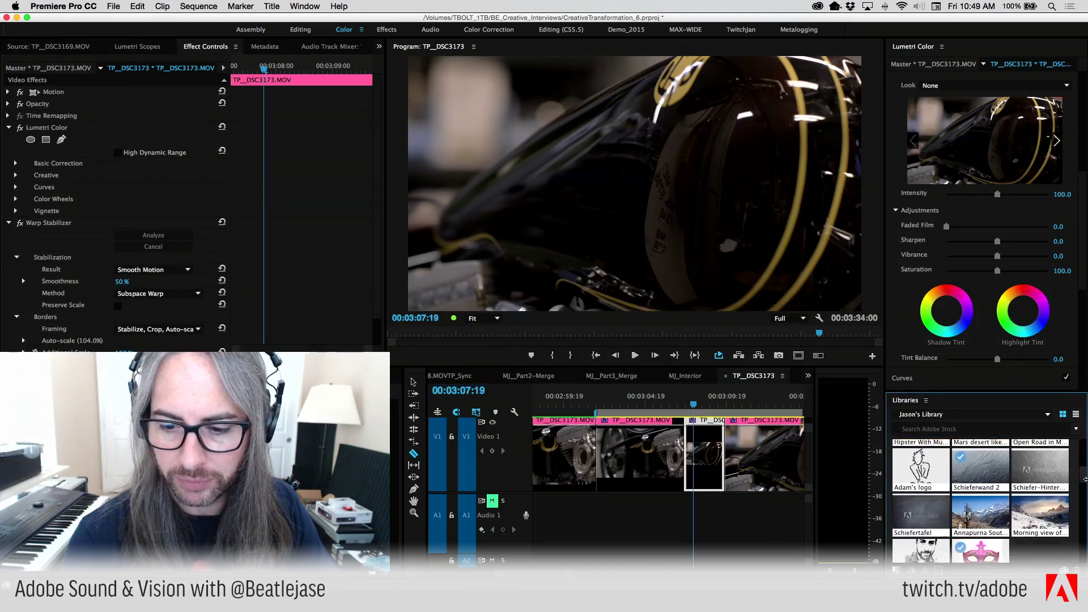
left_click_drag(1085, 487, 1085, 506)
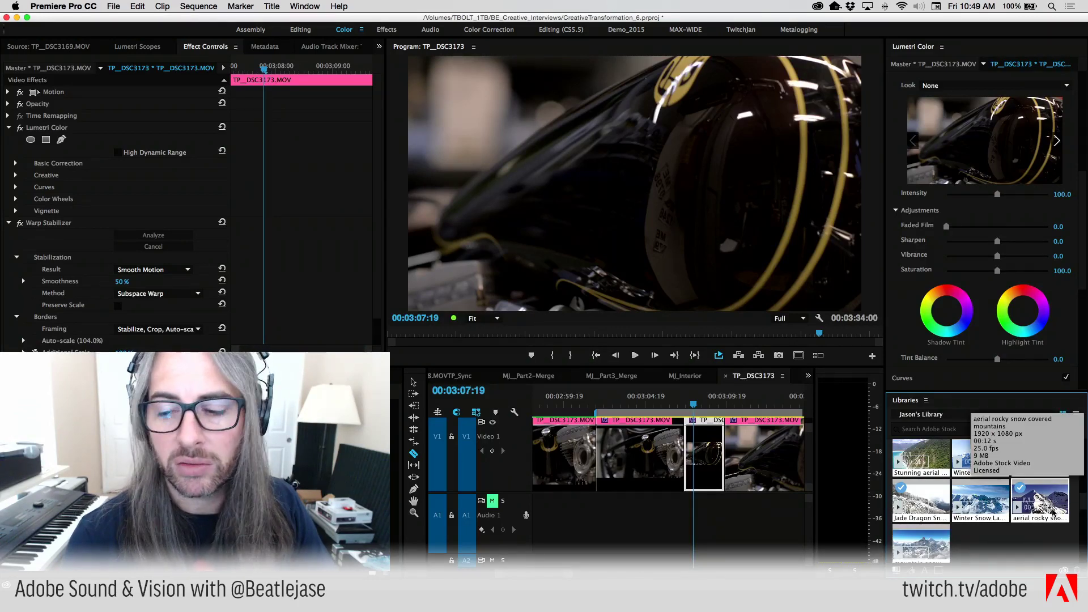
mouse_move(927, 517)
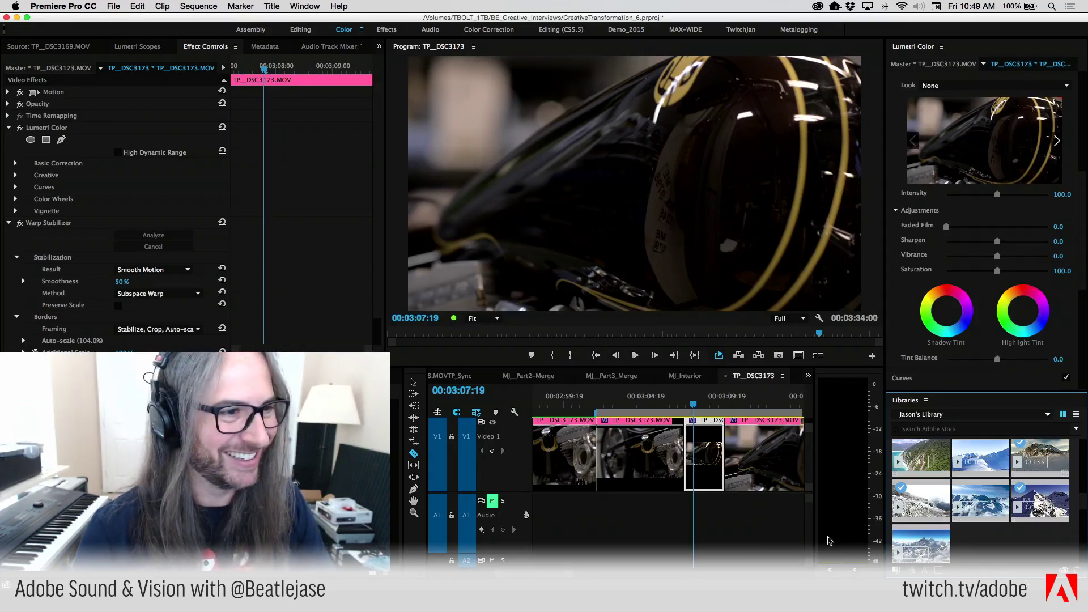
Play the stabilized fuel tank shot repeatedly from its start and middle to check how smooth the motion is.
left_click(693, 404)
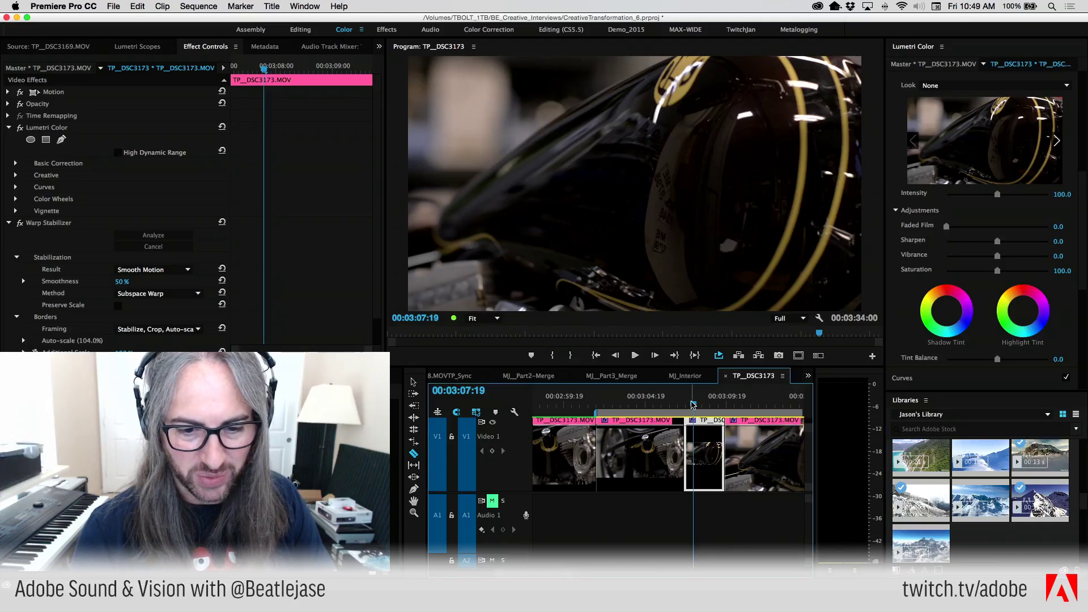
left_click_drag(694, 405, 686, 406)
key("space")
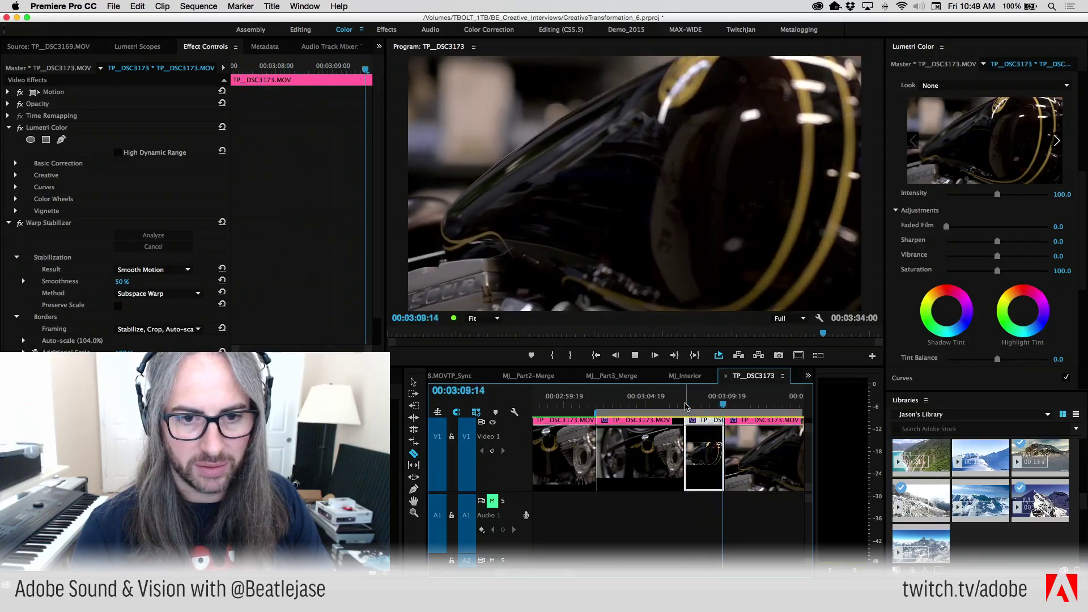
key("space")
left_click(709, 407)
key("space")
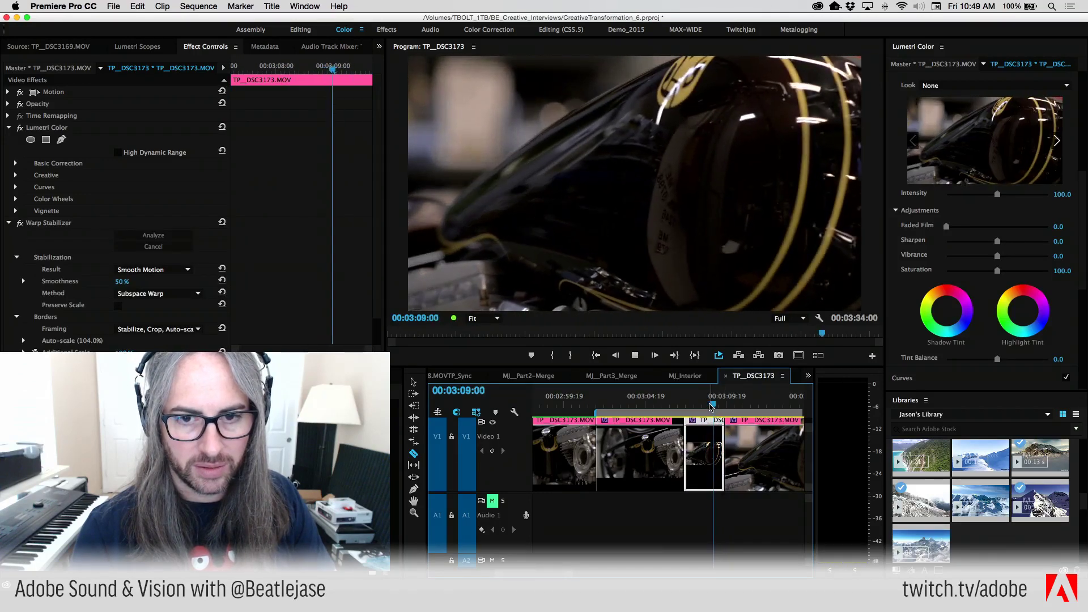
left_click(698, 406)
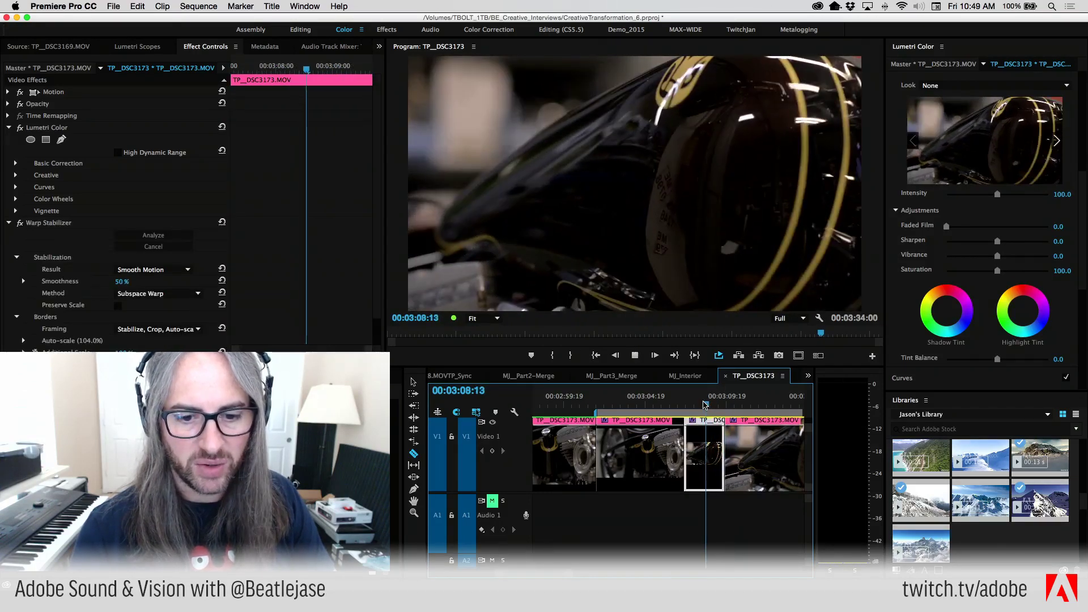
mouse_move(692, 406)
left_mouse_down()
mouse_move(720, 411)
mouse_move(690, 408)
left_mouse_up()
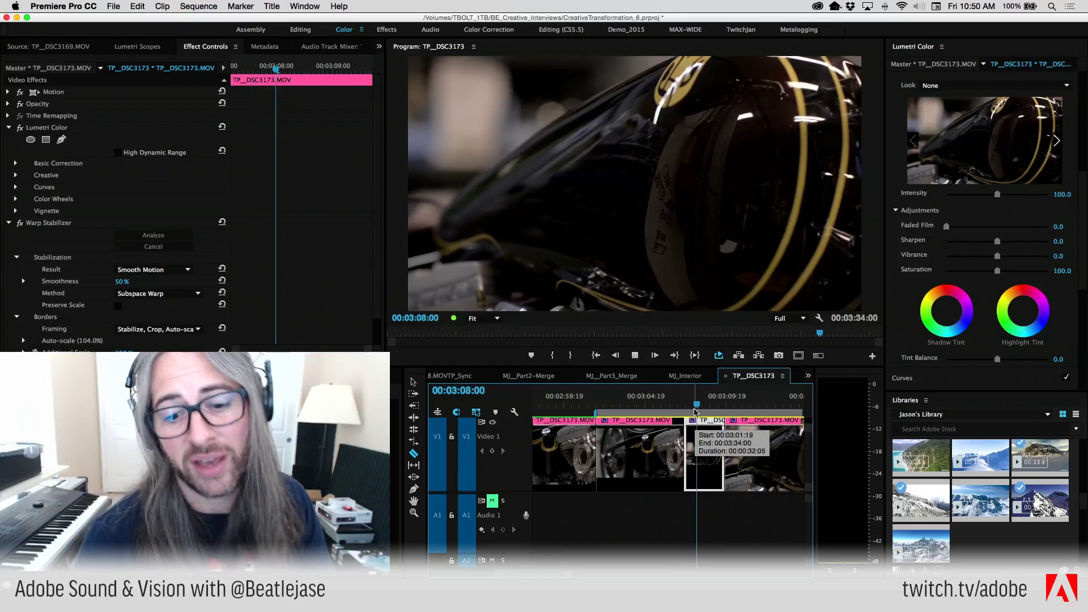
key("space")
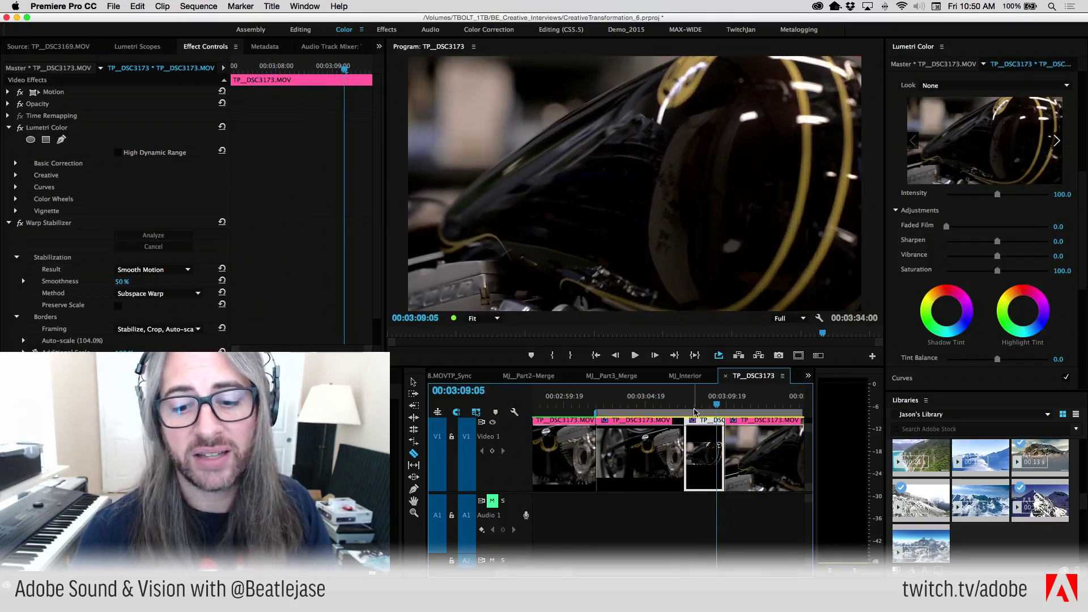
Play the remaining TP__DSC3173 footage to the wheel spokes, undo the last edit, and shuttle around 00:03:28:08 to find the next shot.
key("space")
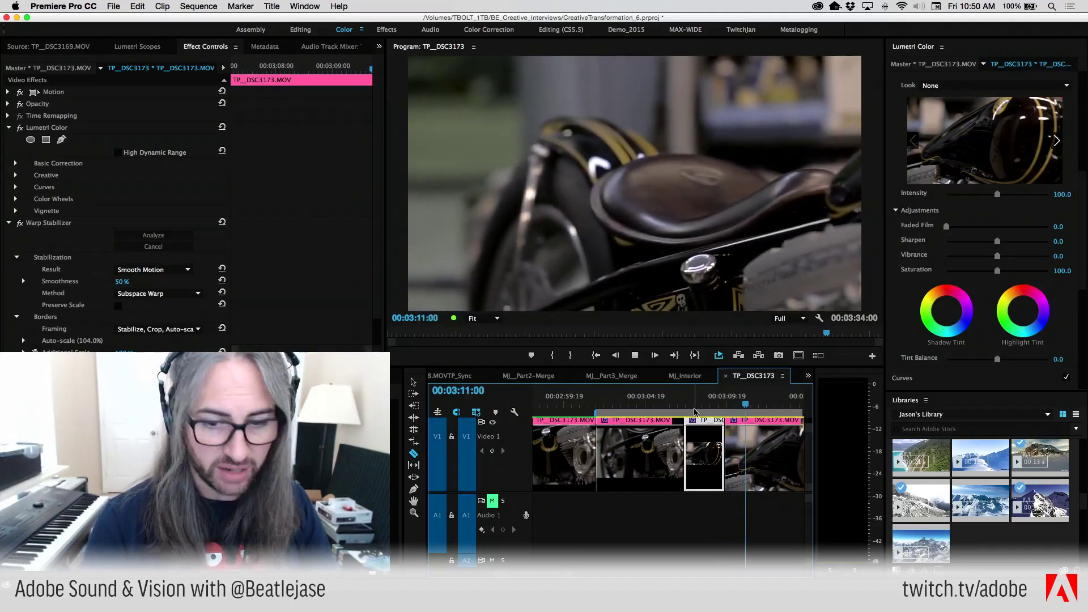
key("minus")
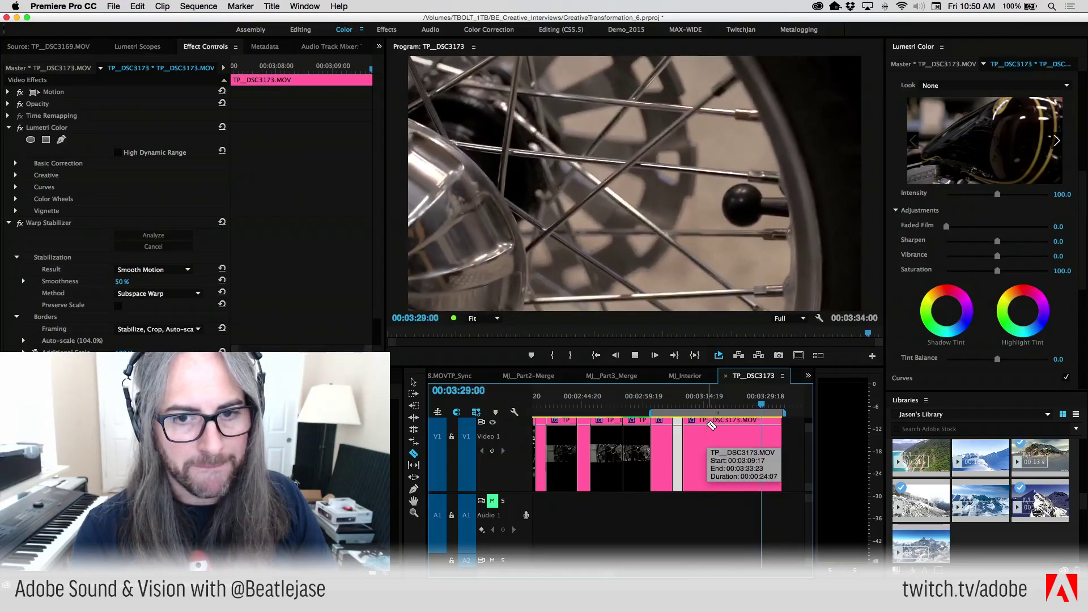
key("super+z")
key("j")
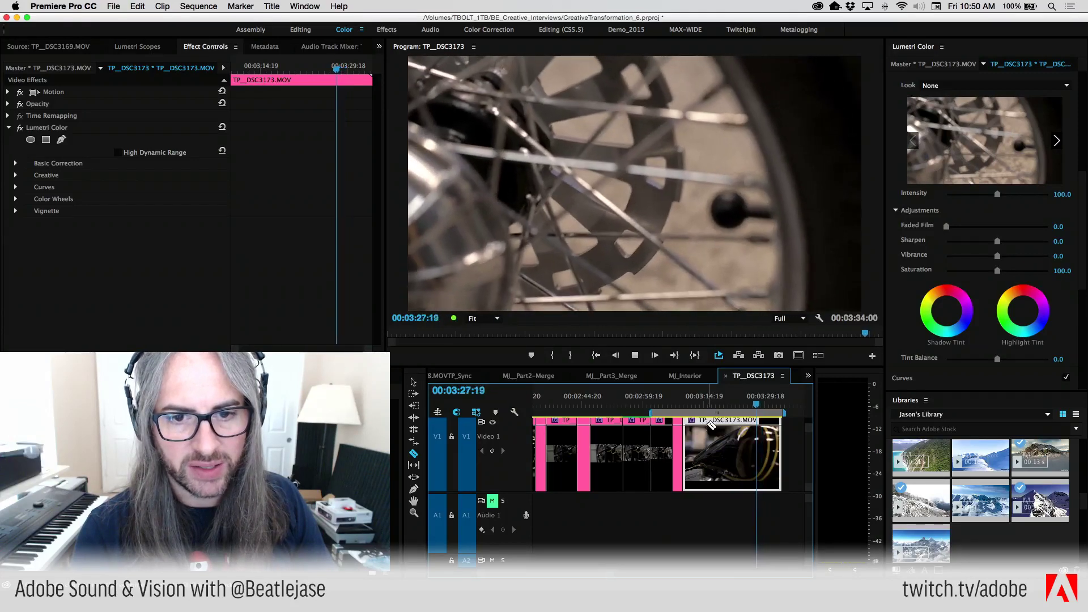
key("l")
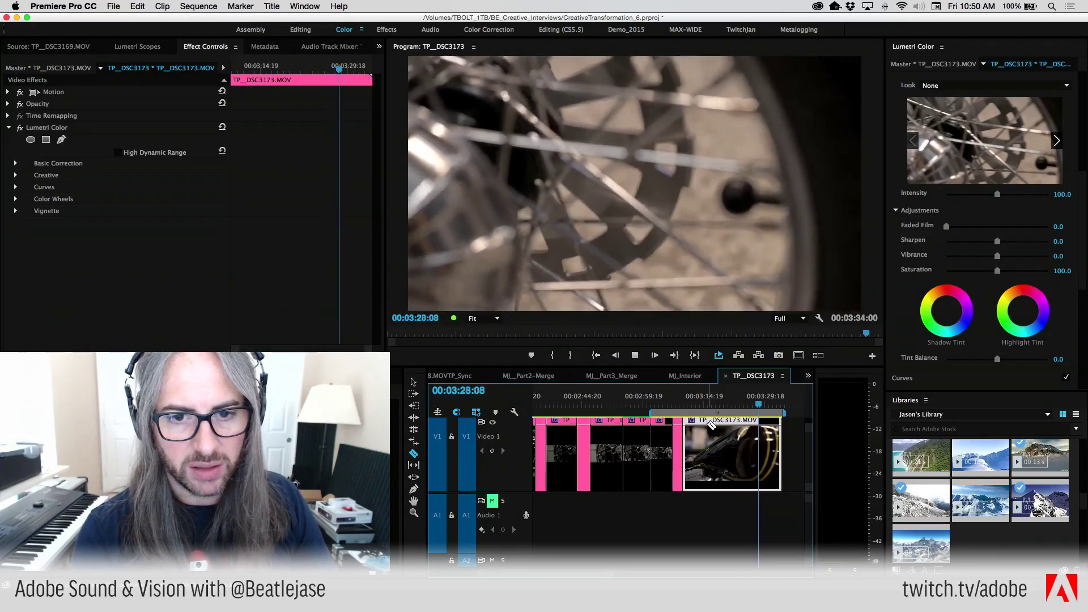
key("j")
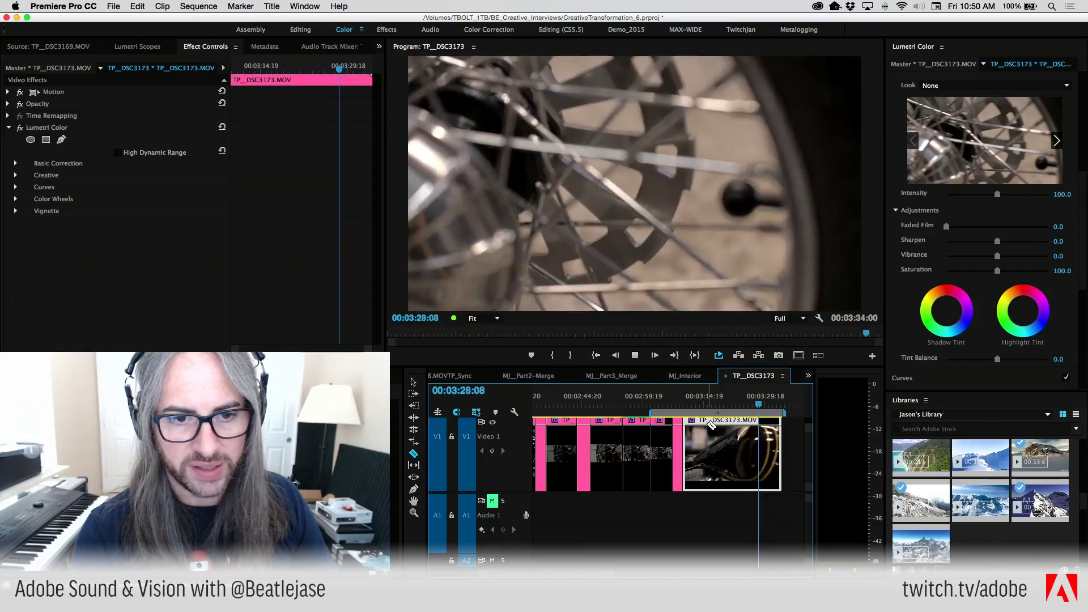
Split the last TP__DSC3173.MOV segment at 00:03:28:08 and apply Warp Stabilizer to the part after the cut.
key("k")
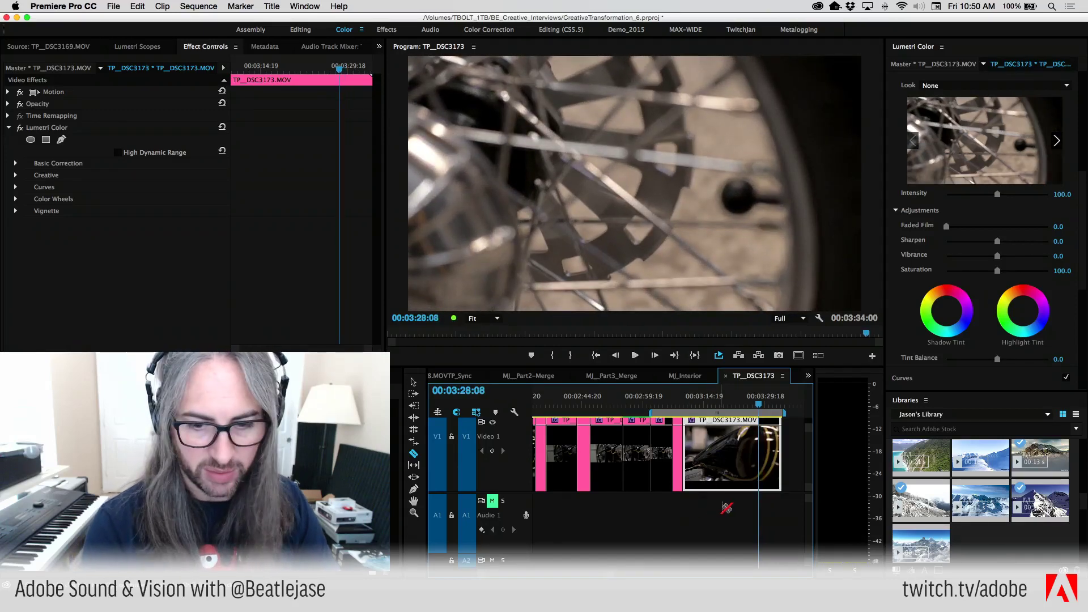
left_click(760, 454)
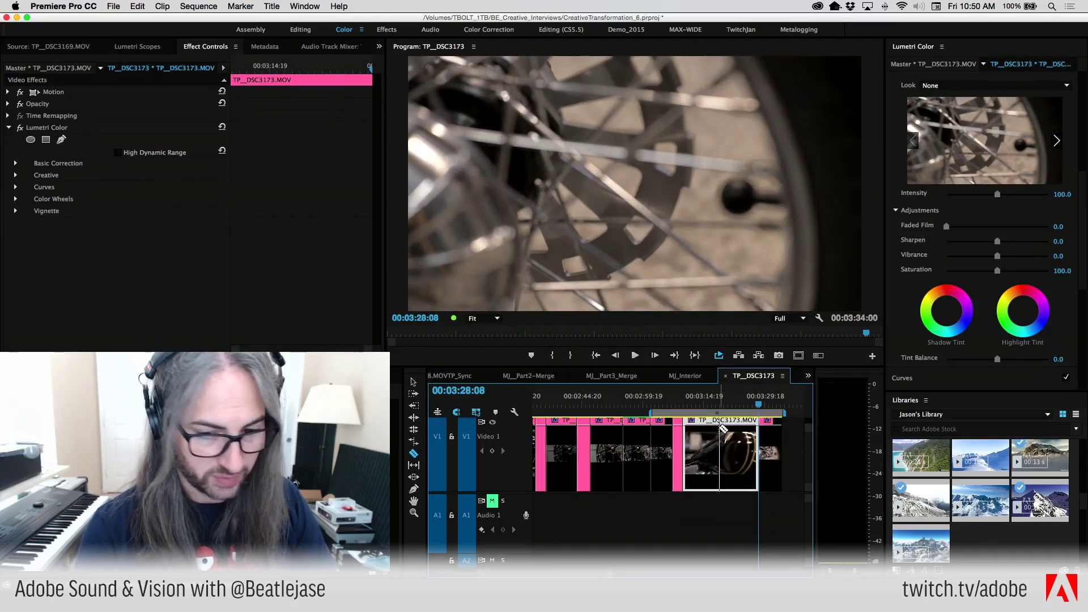
key("k")
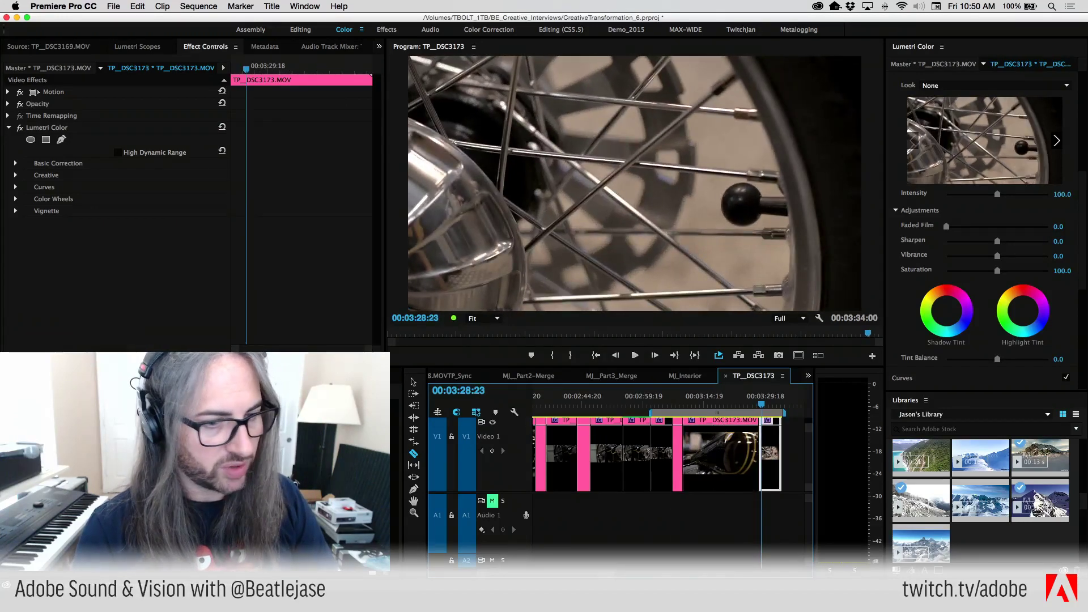
key("super+v")
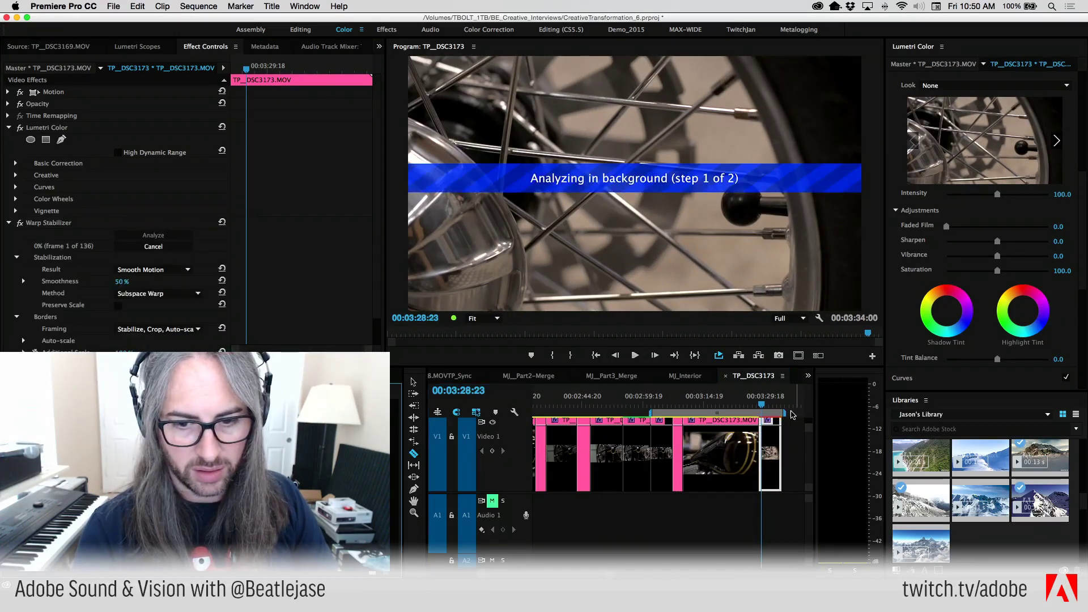
Split off the blurred end of the stabilized wheel segment at 00:03:32:17.
left_click_drag(761, 403, 777, 407)
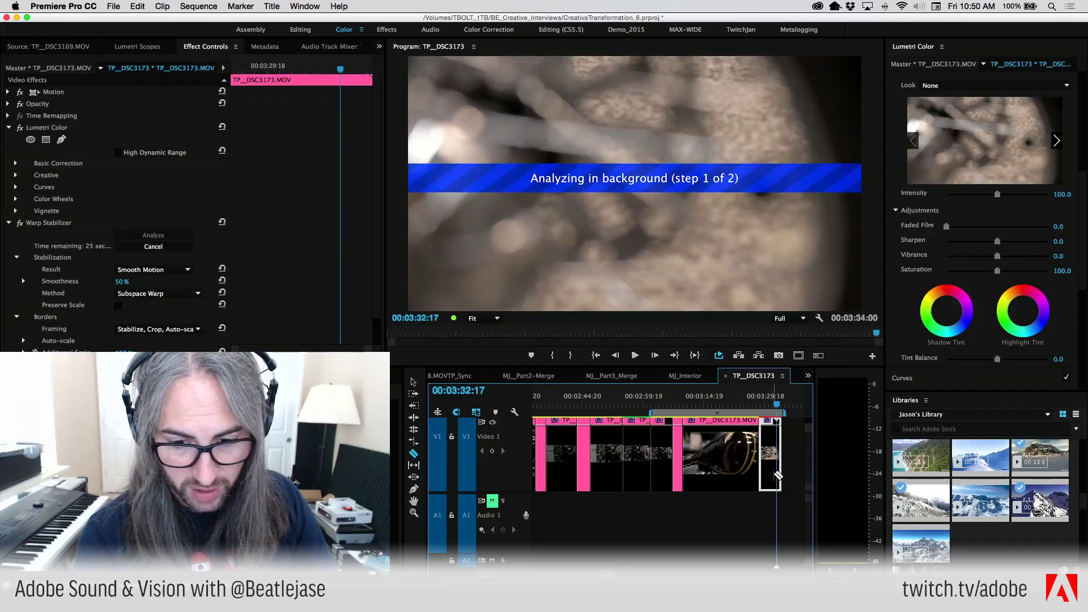
left_click_drag(782, 469, 776, 468)
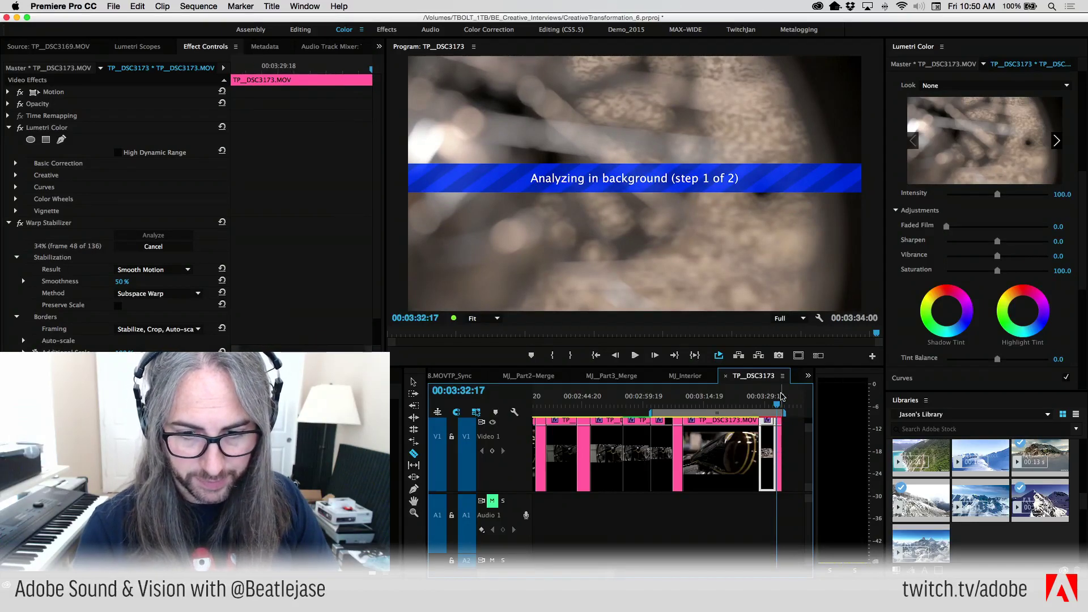
left_click_drag(776, 406, 766, 406)
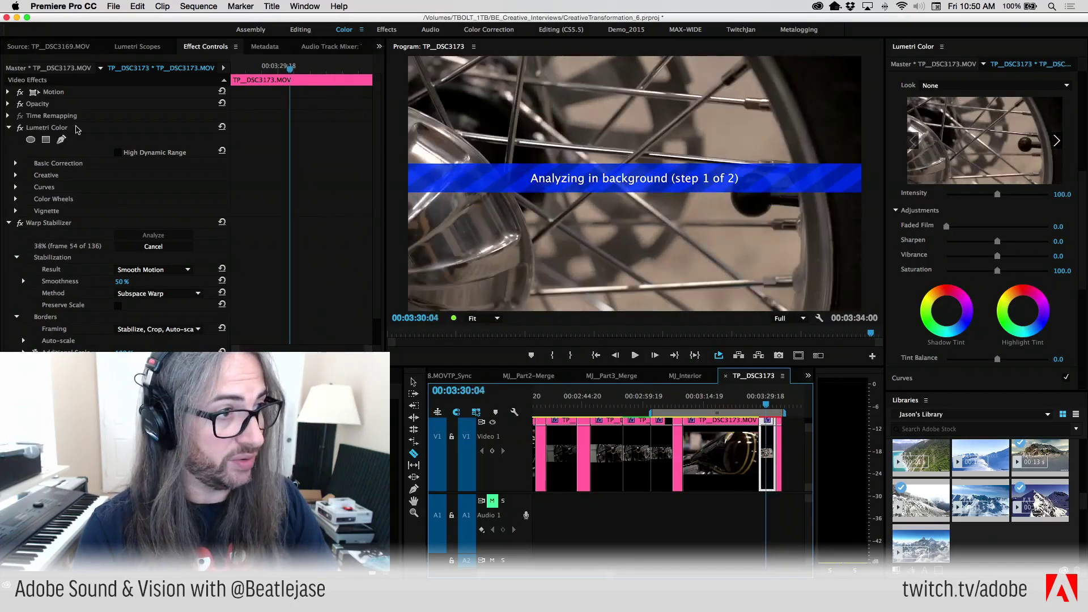
Cancel the running Warp Stabilizer analysis, remove the effect, and bring it back on the shortened wheel segment for a new analysis.
left_click(152, 247)
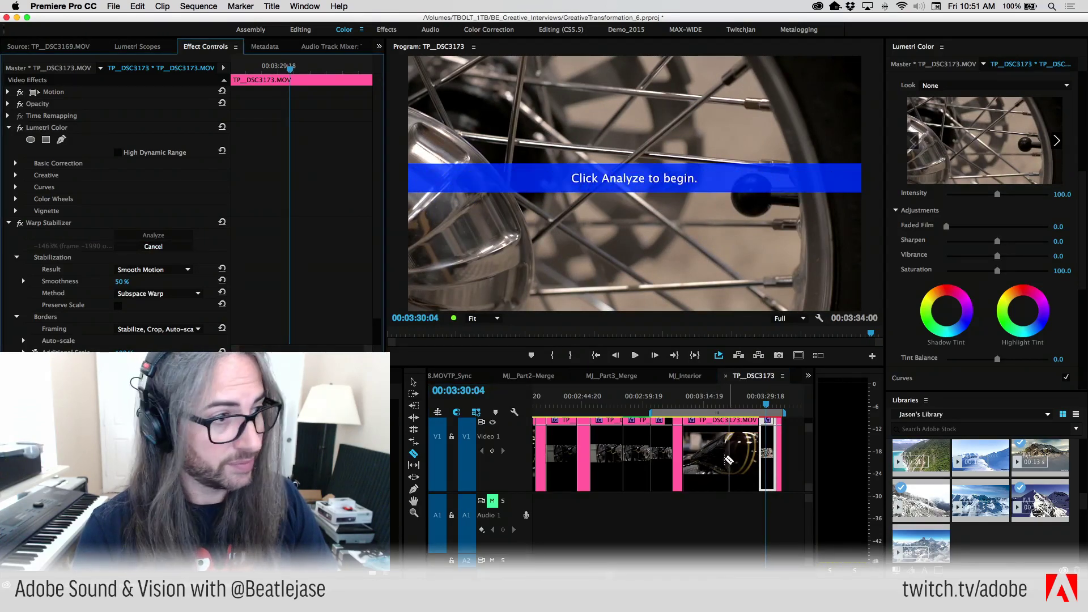
left_click(43, 223)
key("BackSpace")
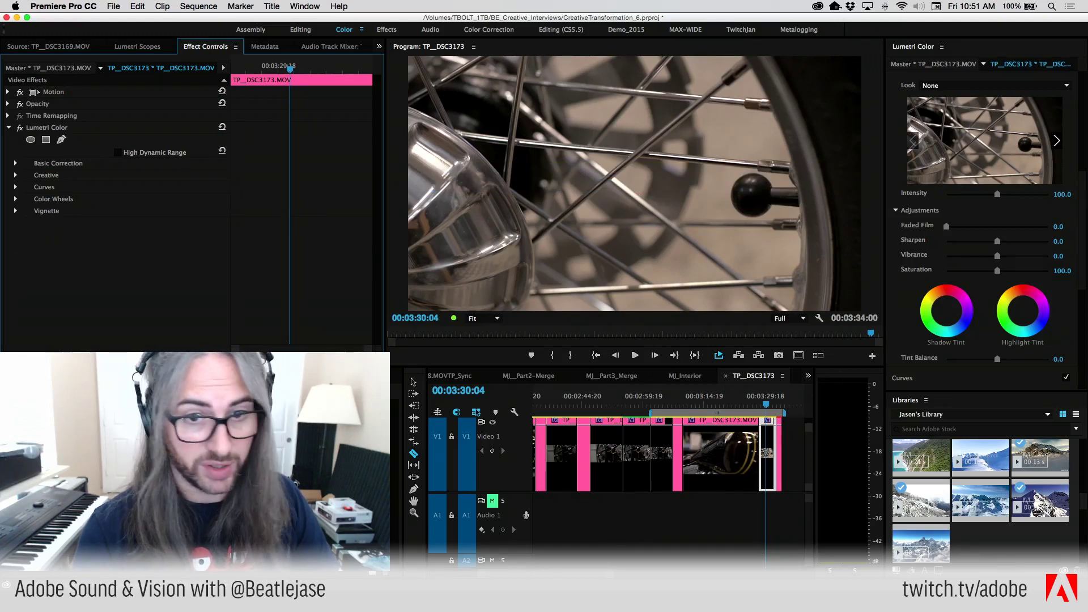
key("super+z")
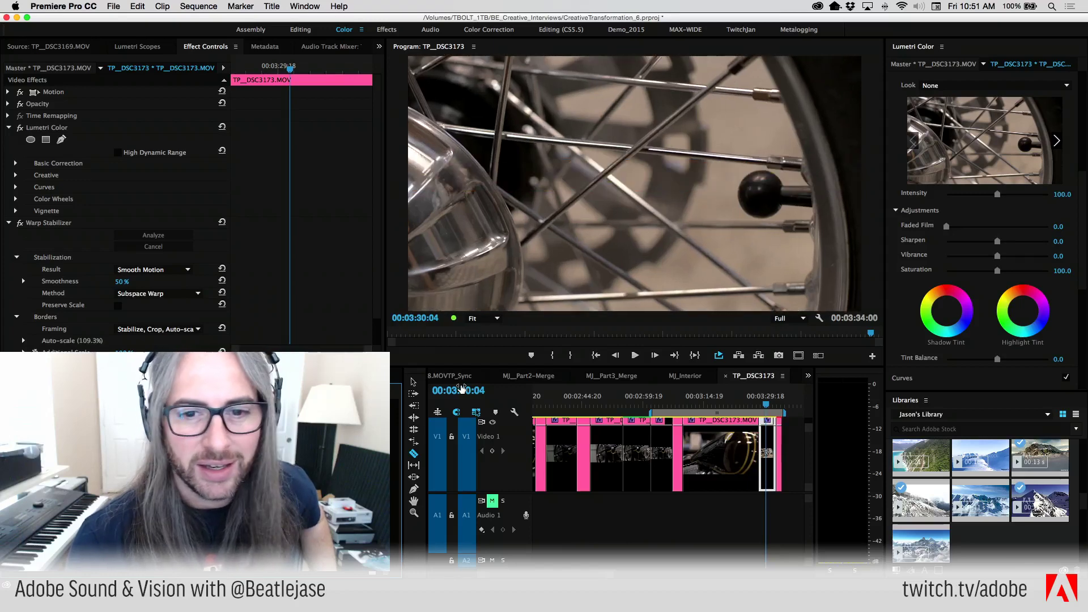
Play the stabilized wheel segment forward and backward to examine how smooth its motion is.
key("space")
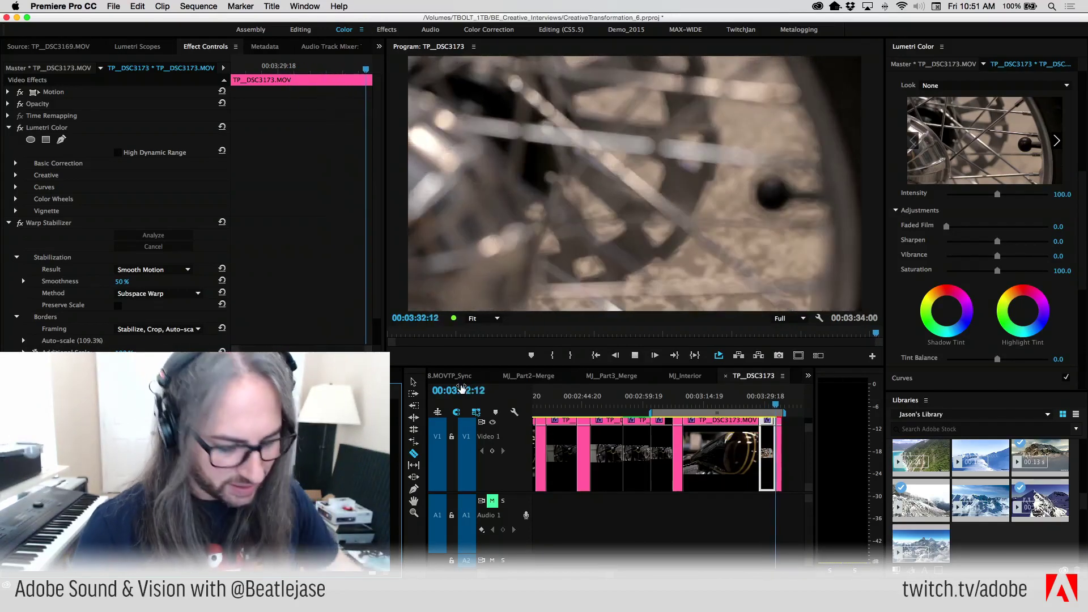
key("space")
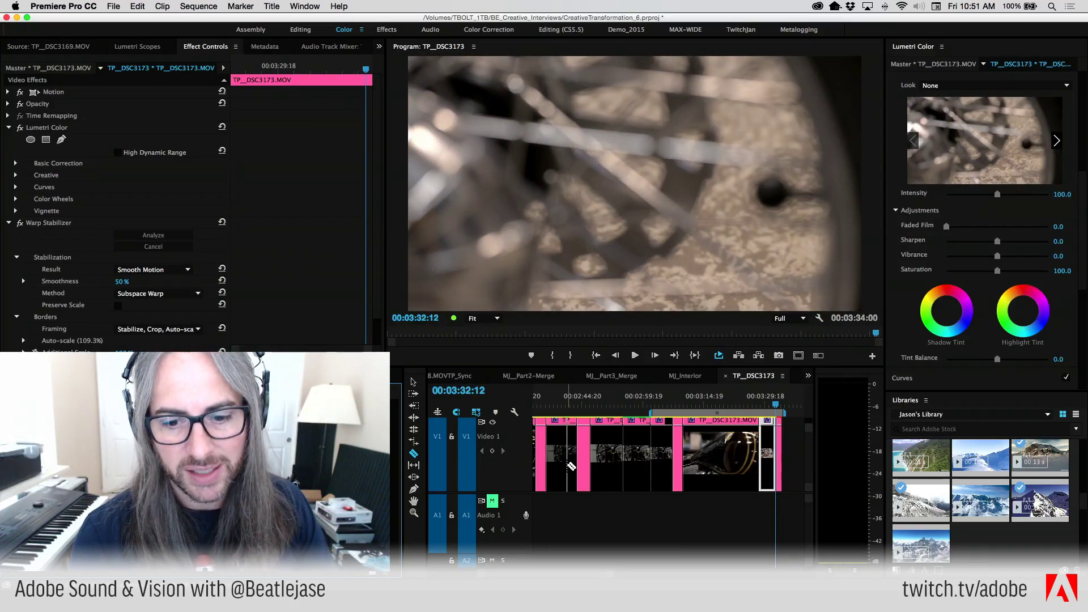
left_click_drag(777, 409, 764, 408)
key("j")
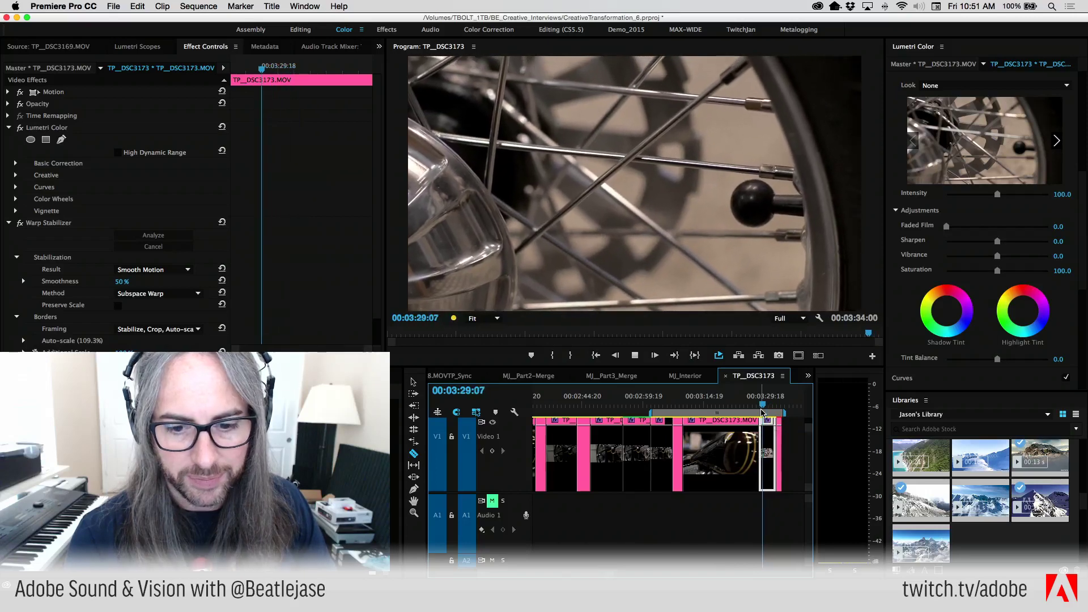
key("l")
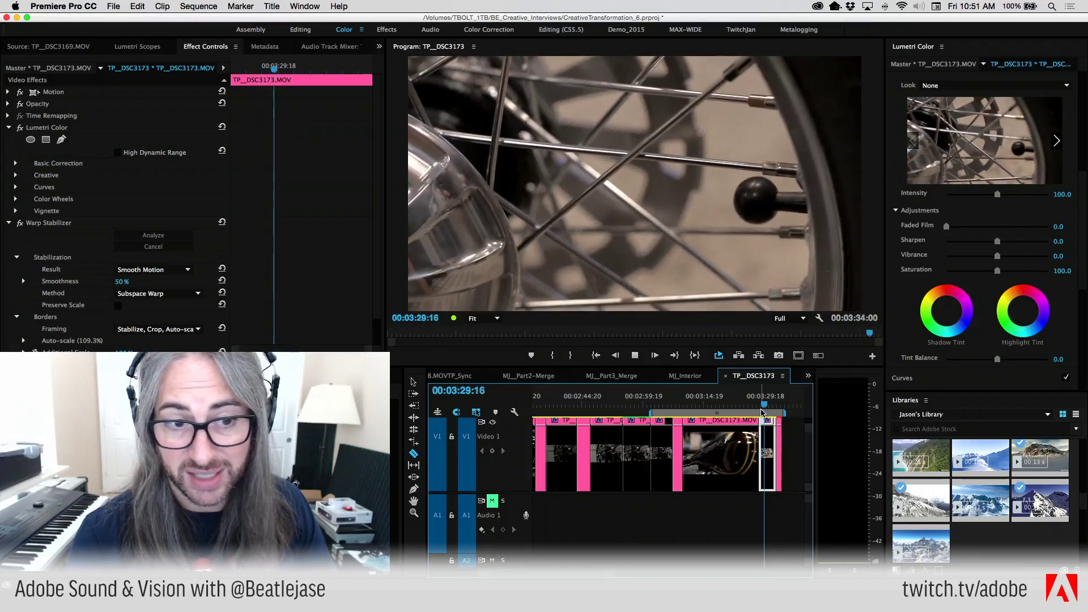
key("j")
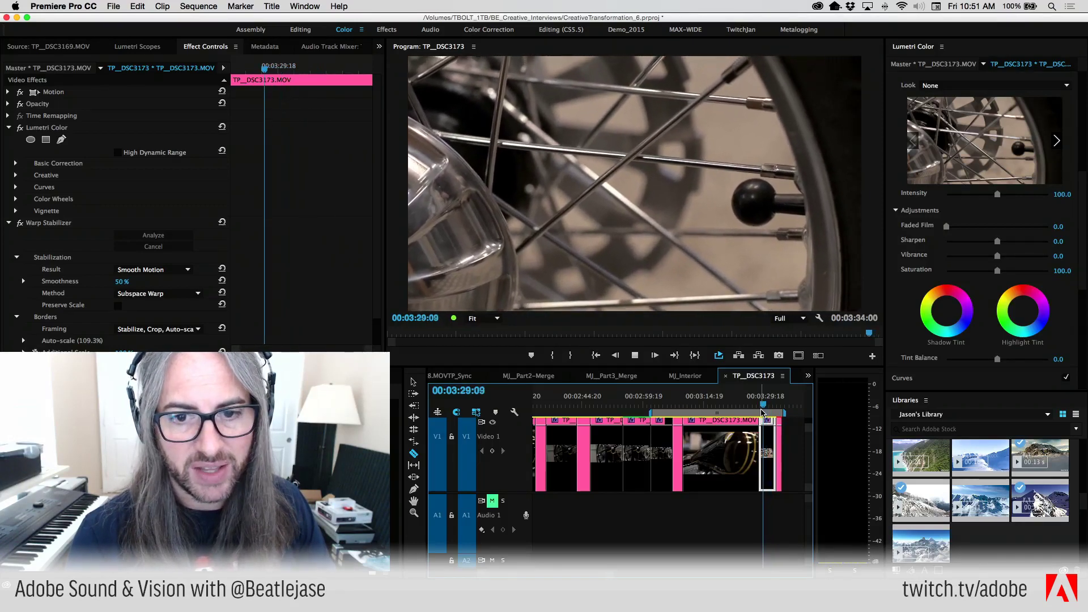
key("k")
key("l")
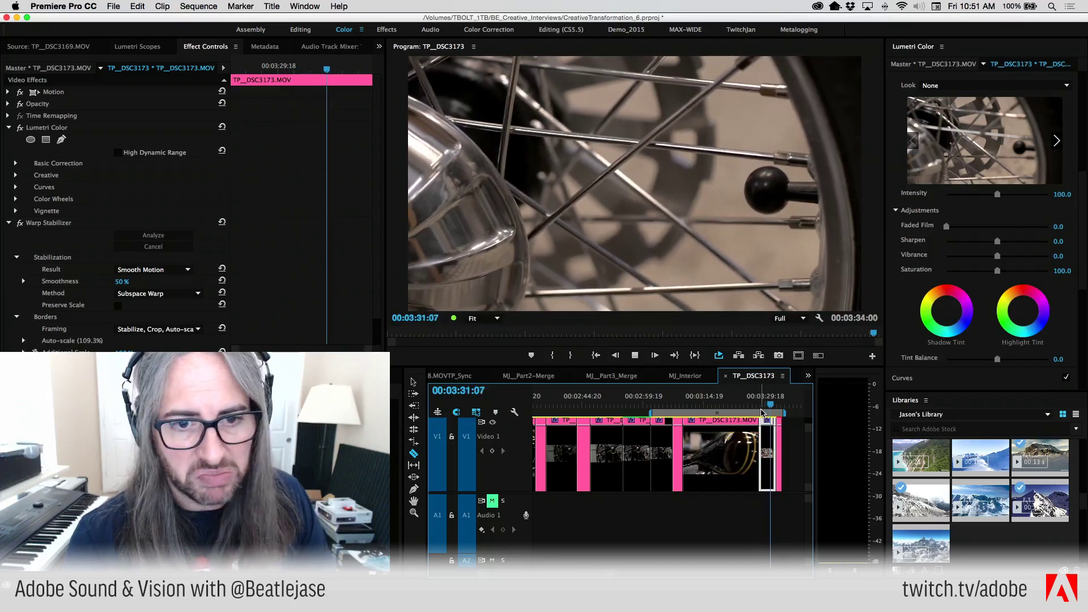
key("j")
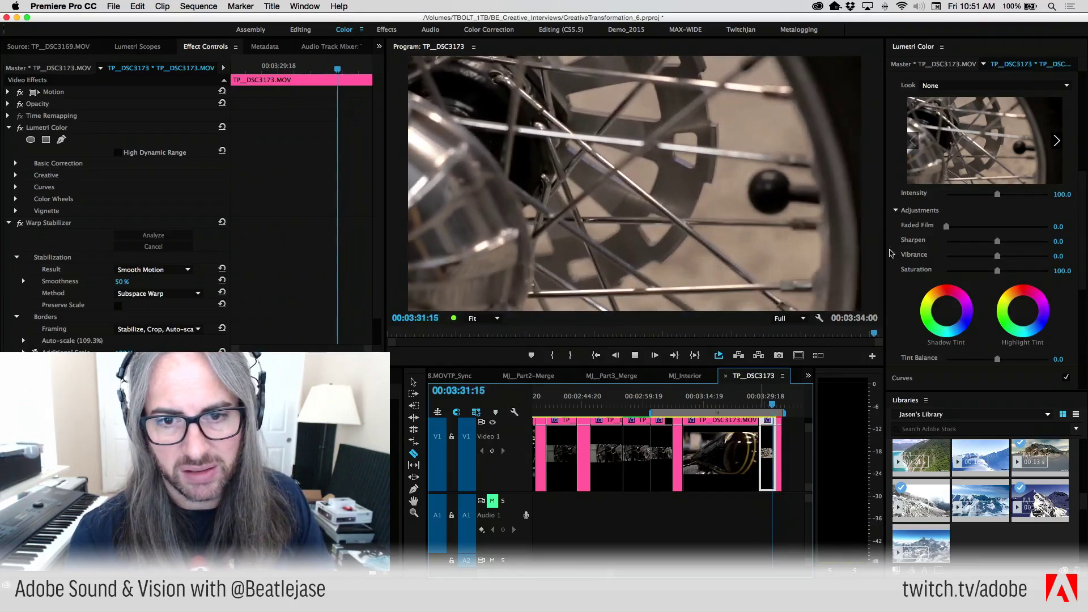
key("k")
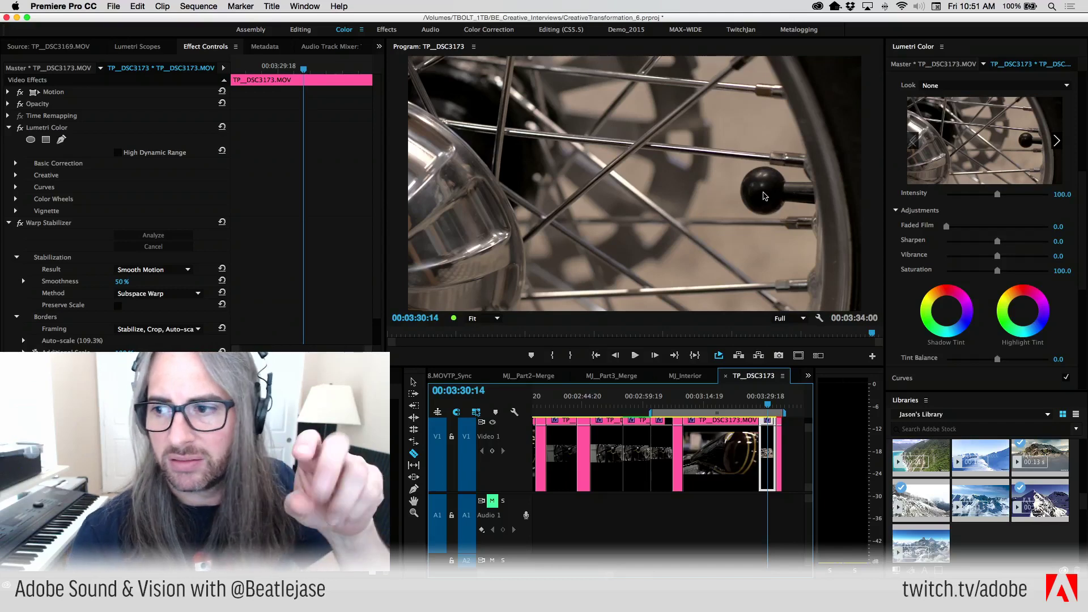
key("l")
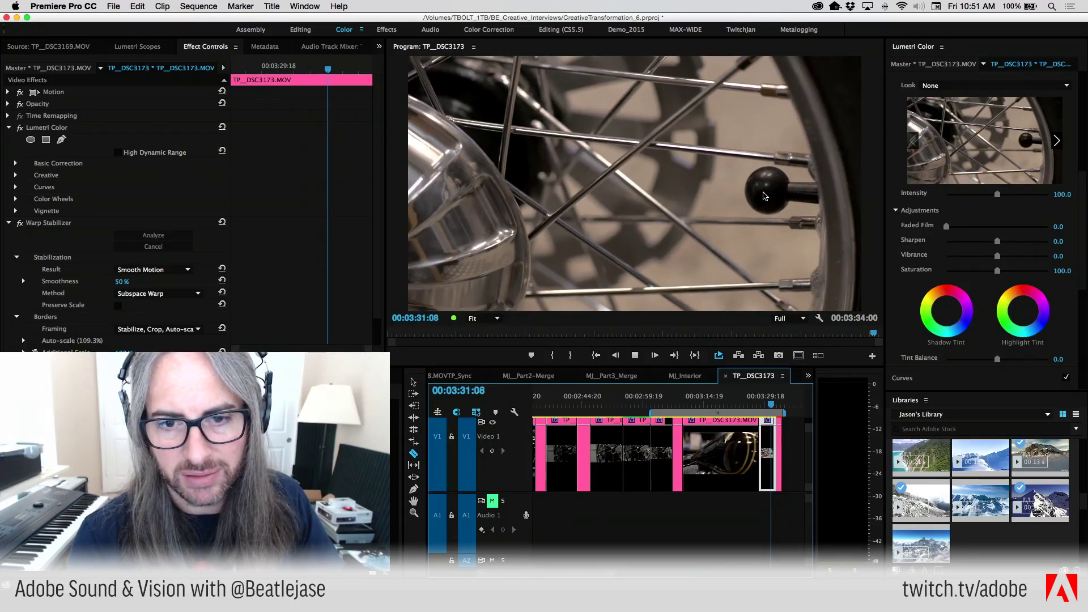
key("j")
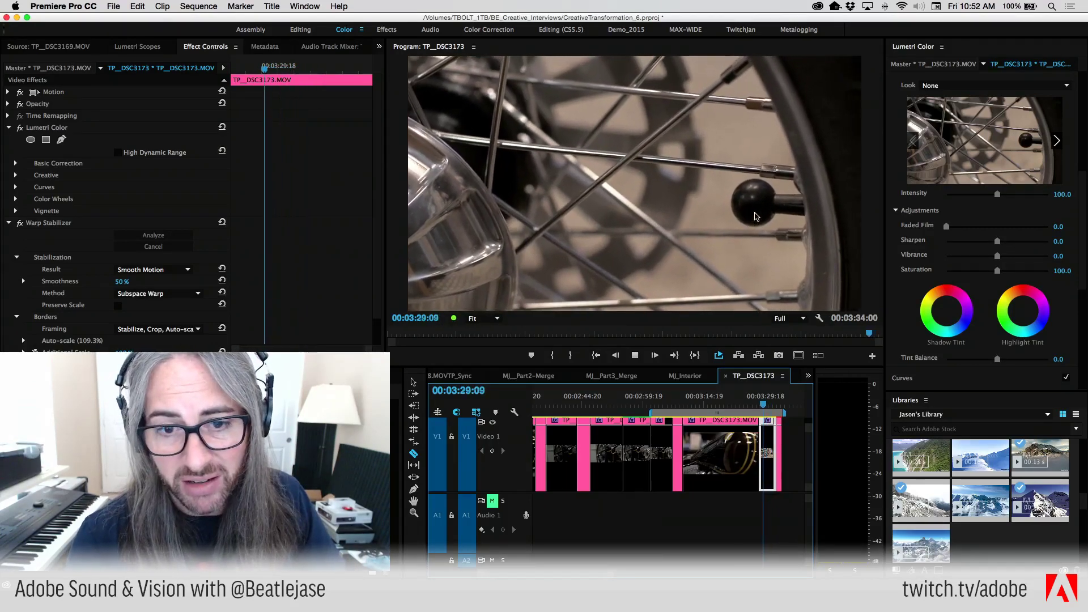
key("l")
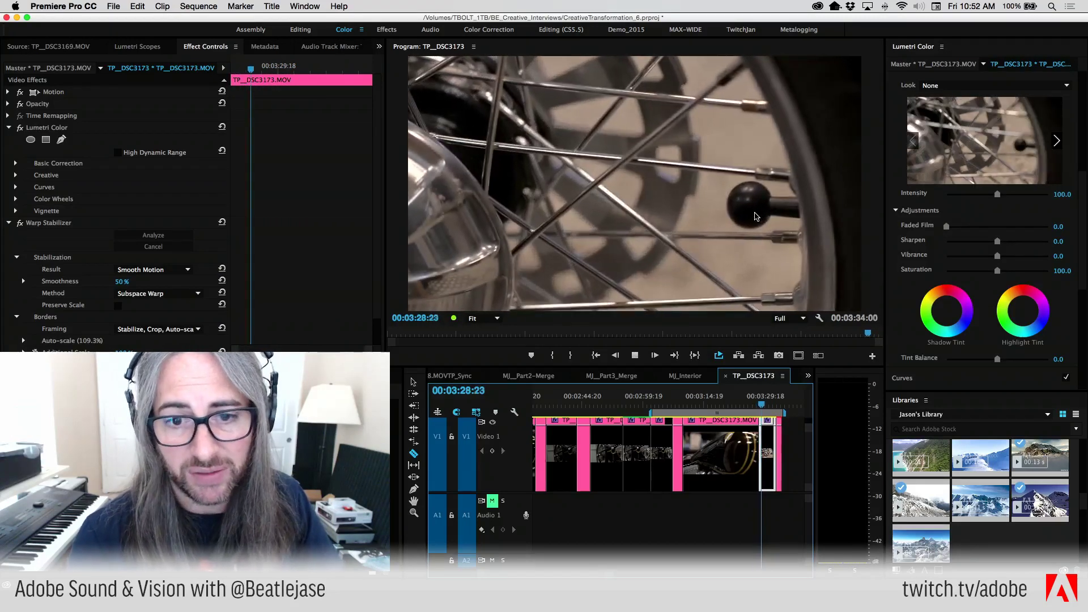
key("k")
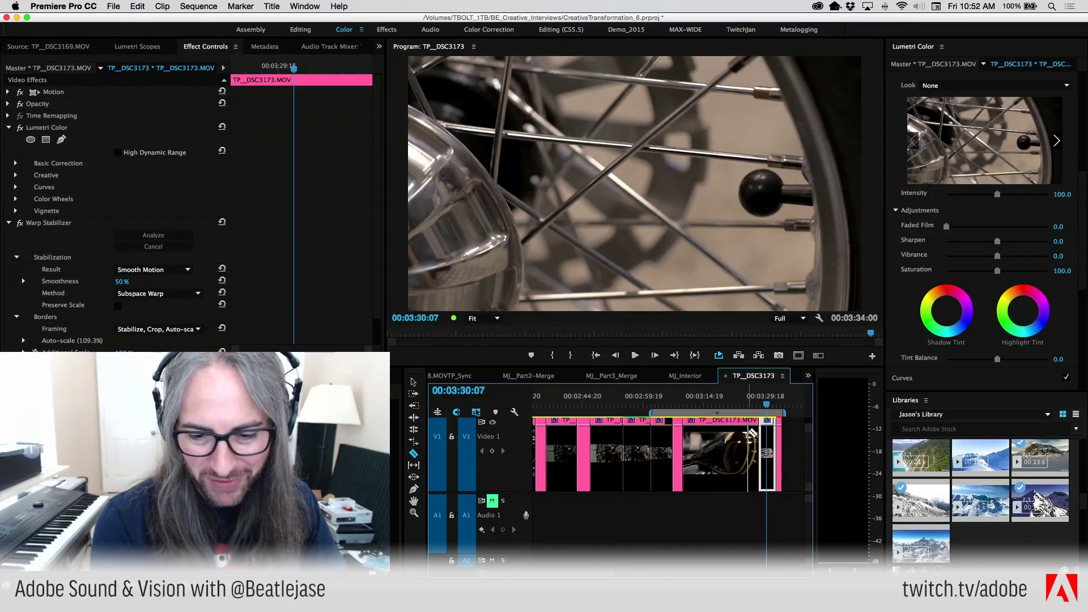
Go back through the sequence to the stabilized engine close-up near 00:02:07 and play it.
left_click_drag(764, 407, 533, 406)
key("backslash")
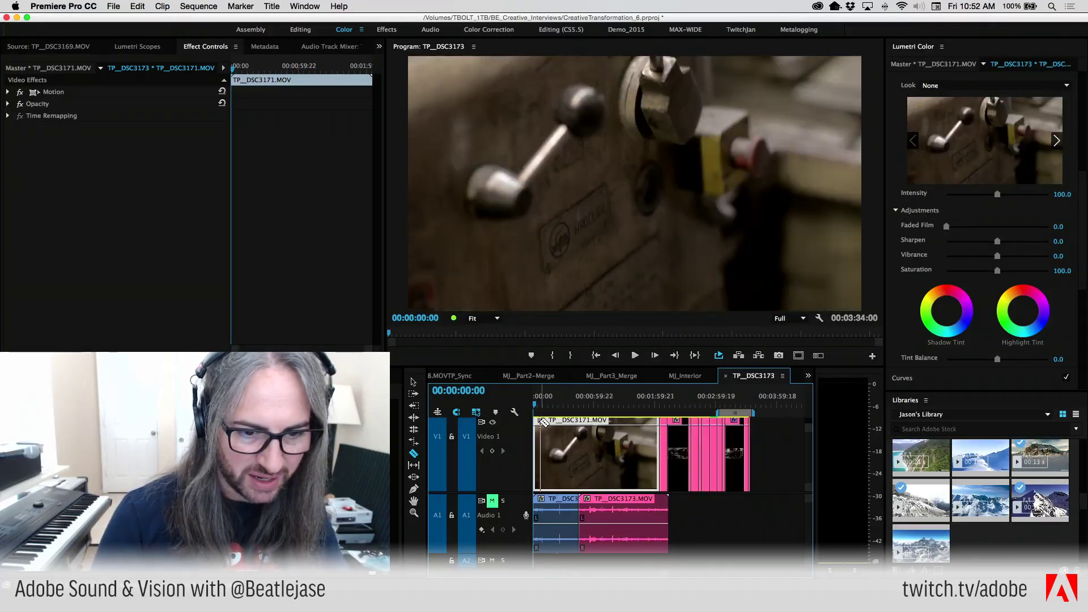
left_click_drag(736, 407, 567, 404)
key("backslash")
left_click(588, 454)
key("space")
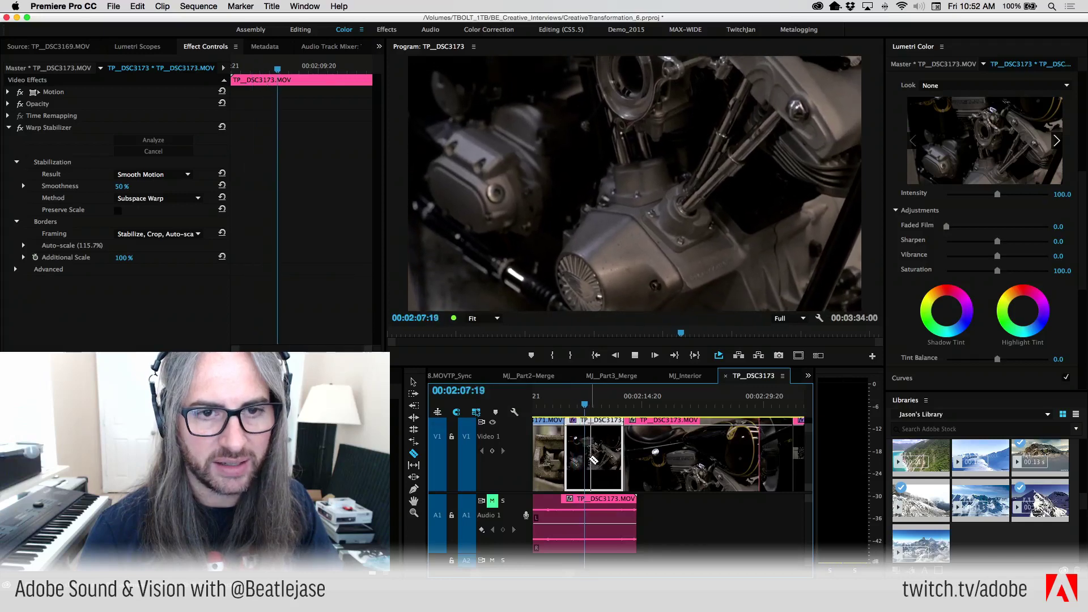
key("space")
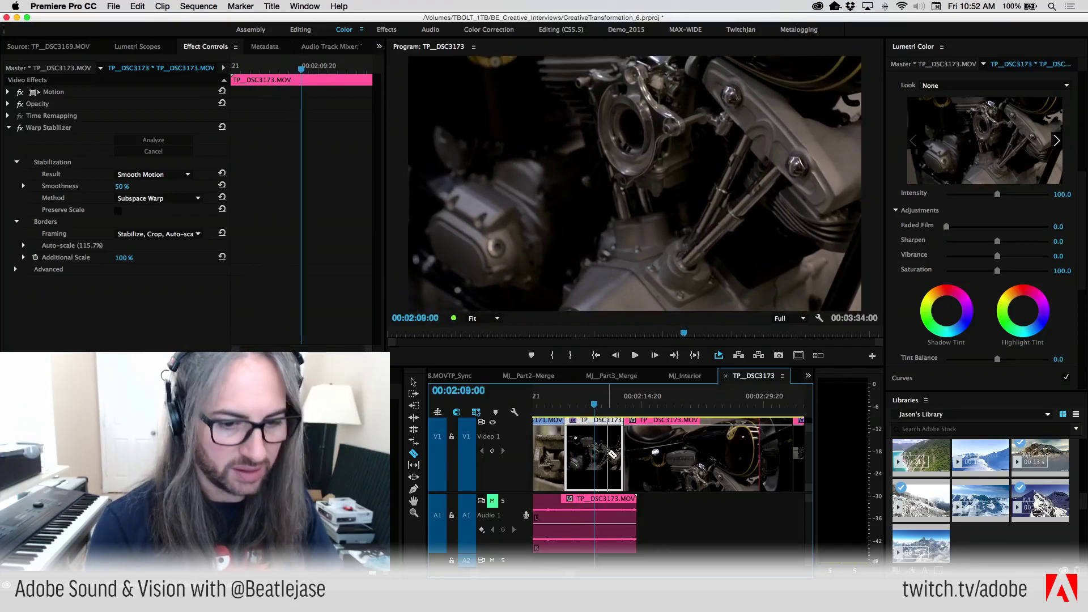
Assign the Lavender label color to the stabilized engine close-up clip.
right_click(605, 454)
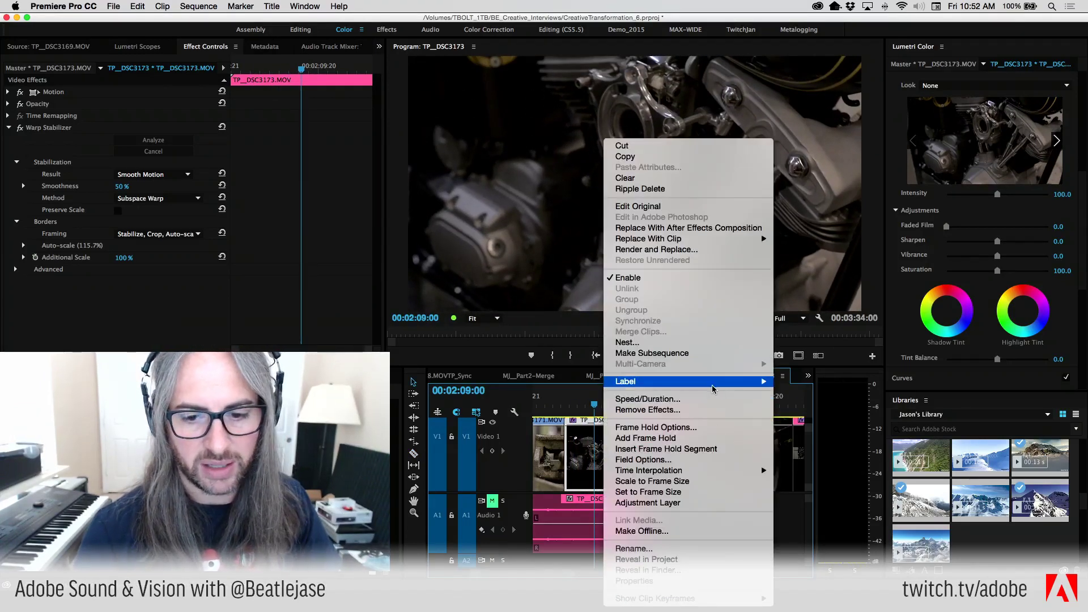
mouse_move(713, 389)
left_click(794, 431)
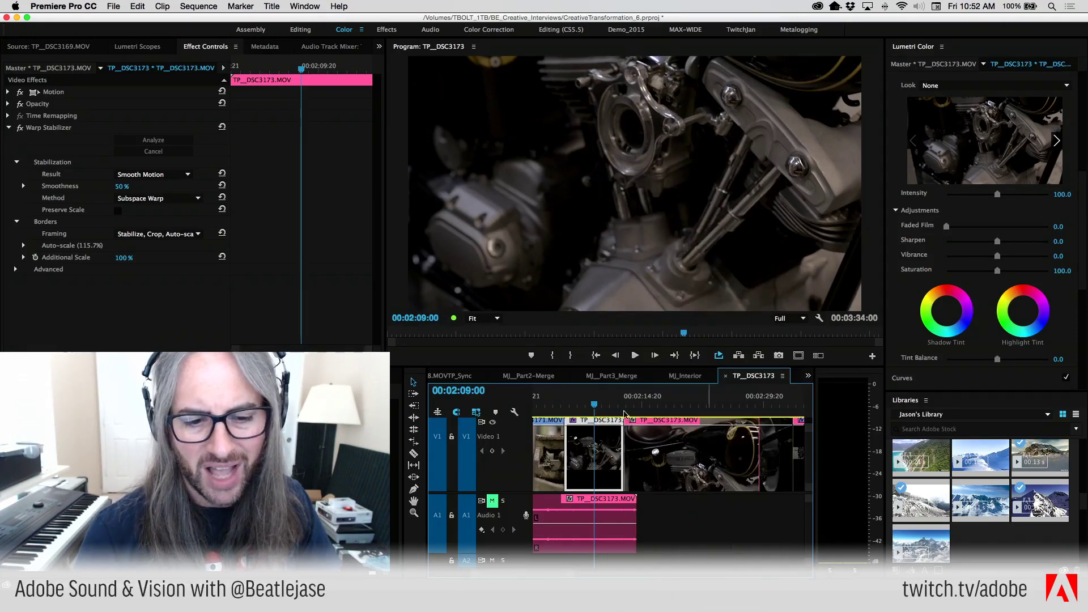
Assign the Mango label color to the stabilized engine close-up clip and deselect it.
key("space")
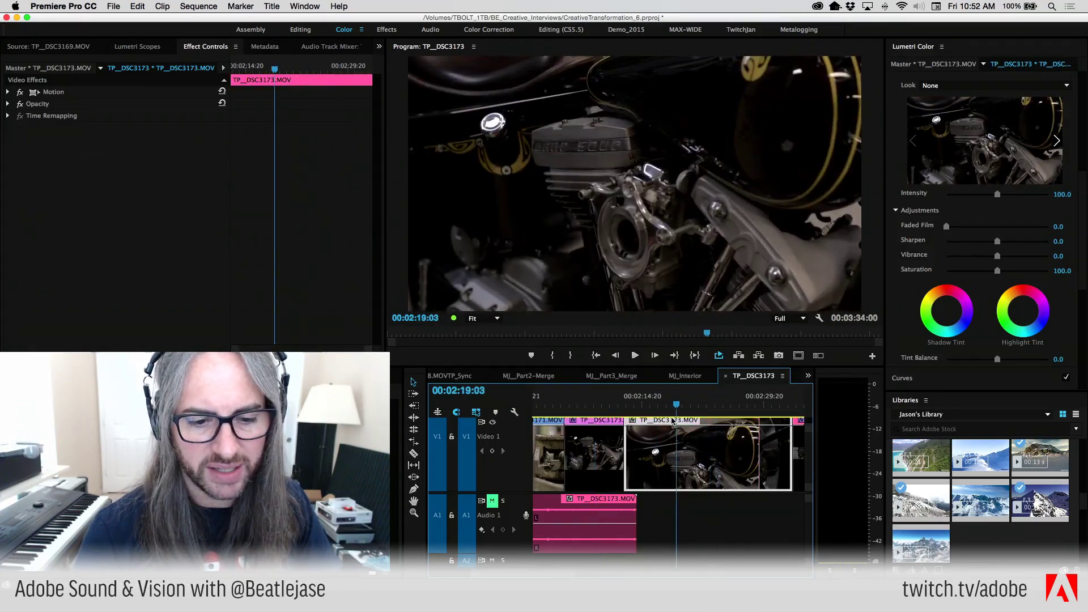
right_click(599, 422)
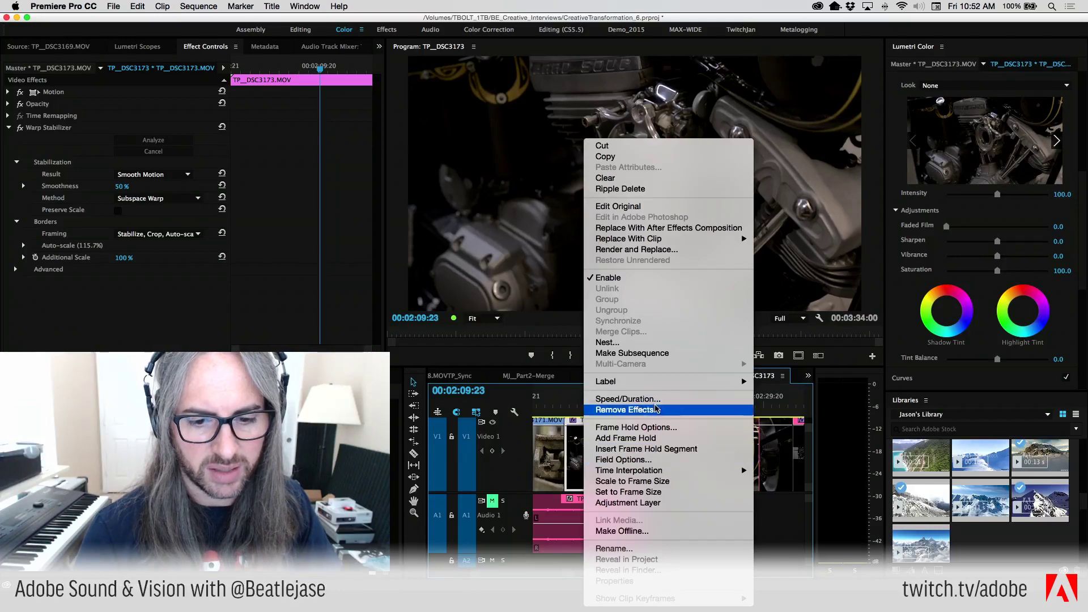
mouse_move(672, 387)
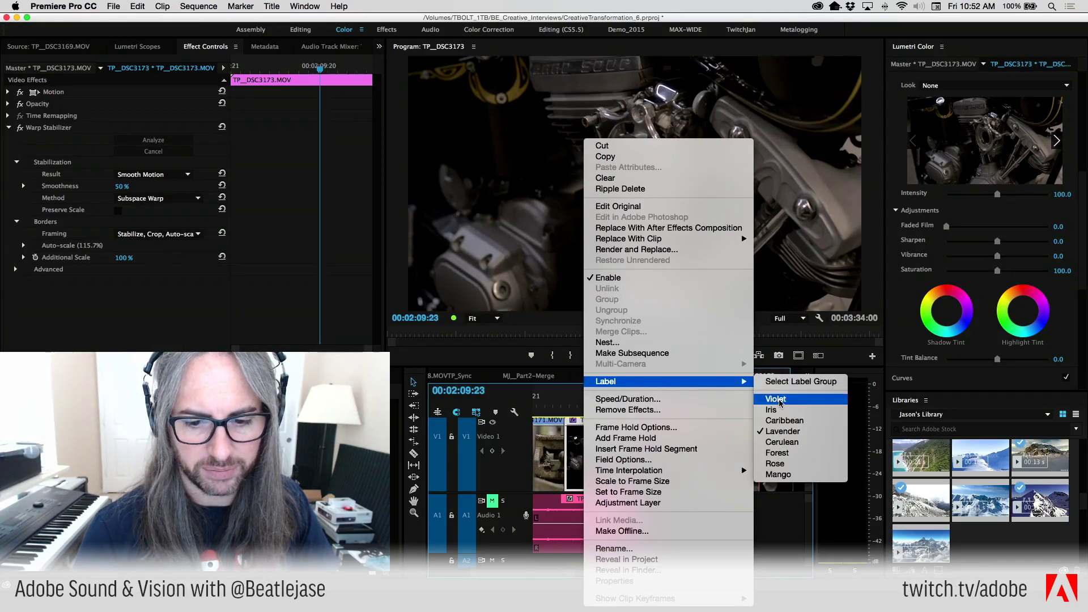
left_click(798, 476)
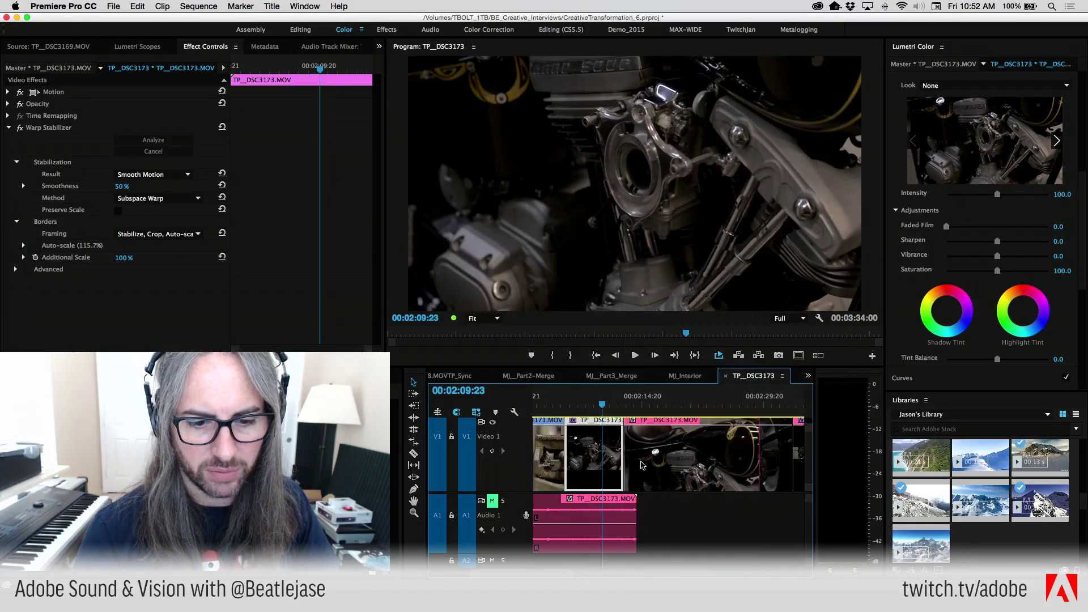
left_click(681, 515)
Review the motorcycle seat and tank clip following the Mango-labeled one, up to its end at 00:02:33:09.
right_click(676, 442)
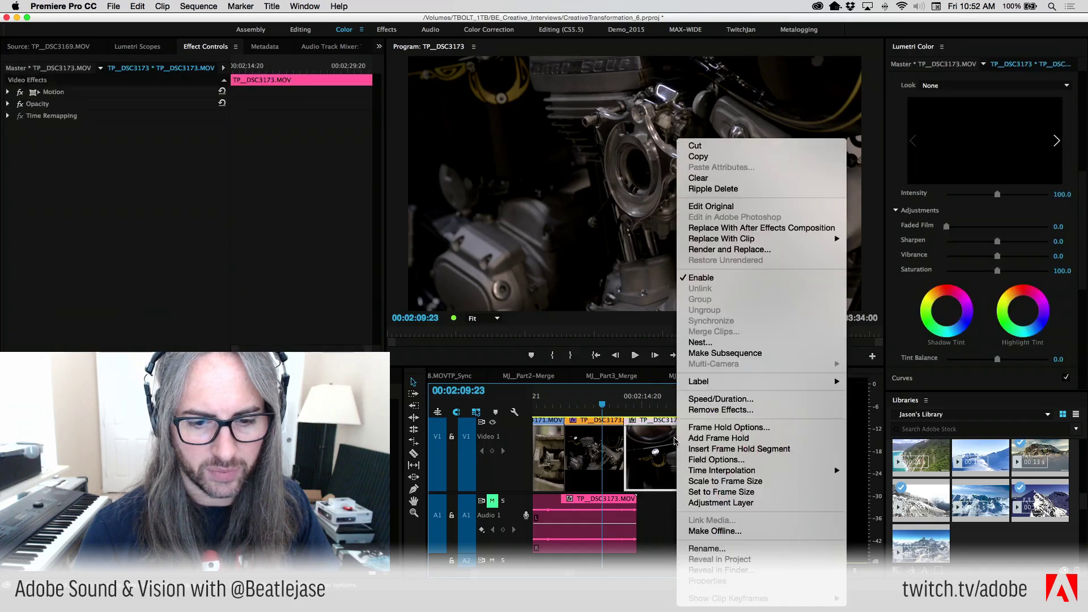
left_click(635, 405)
key("space")
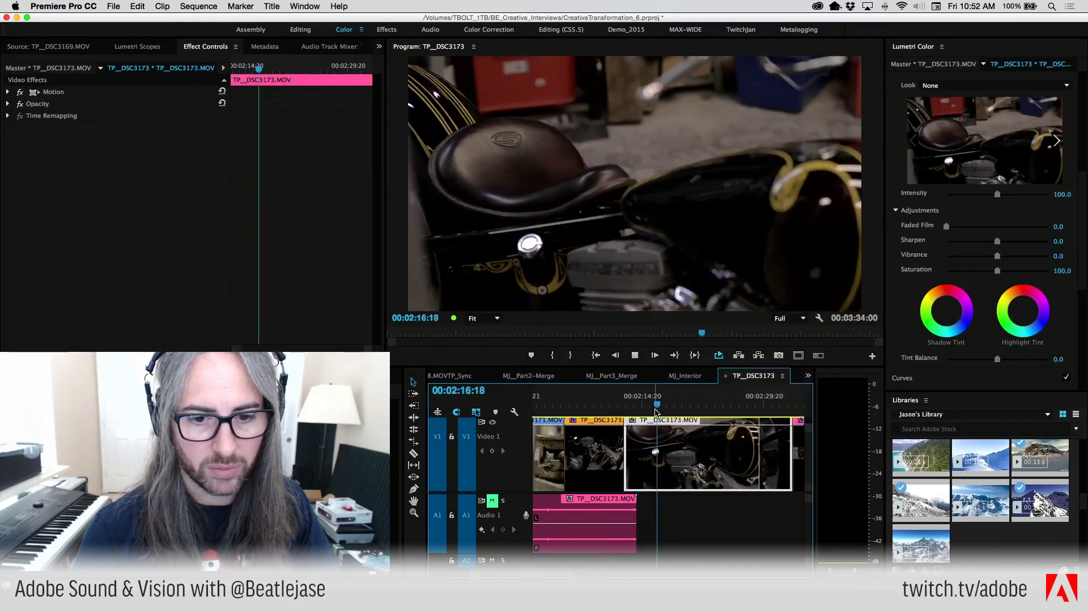
key("minus")
key("space")
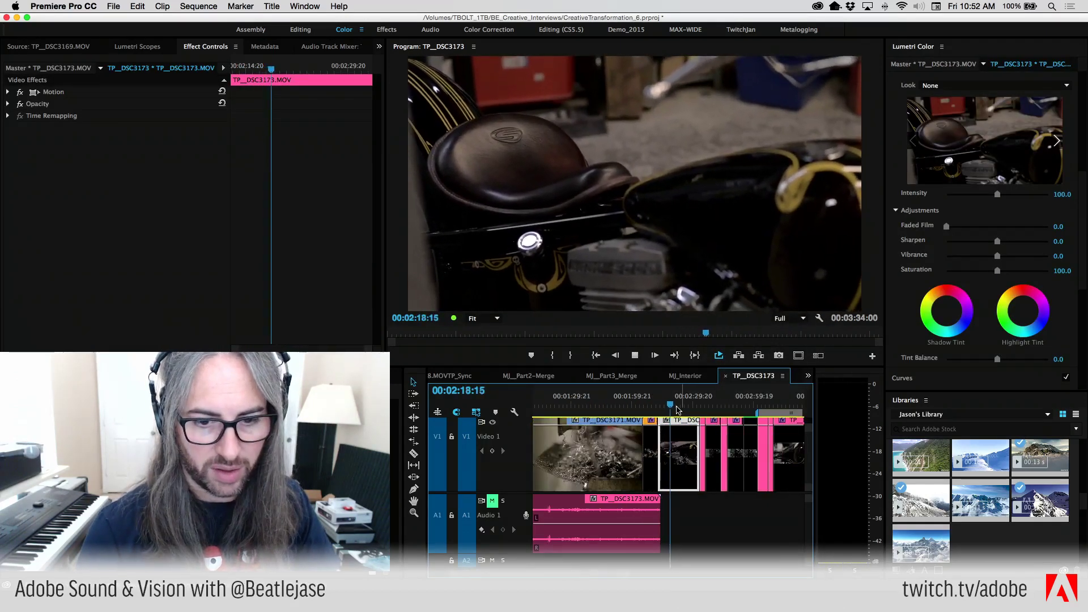
left_click(702, 406)
key("equal")
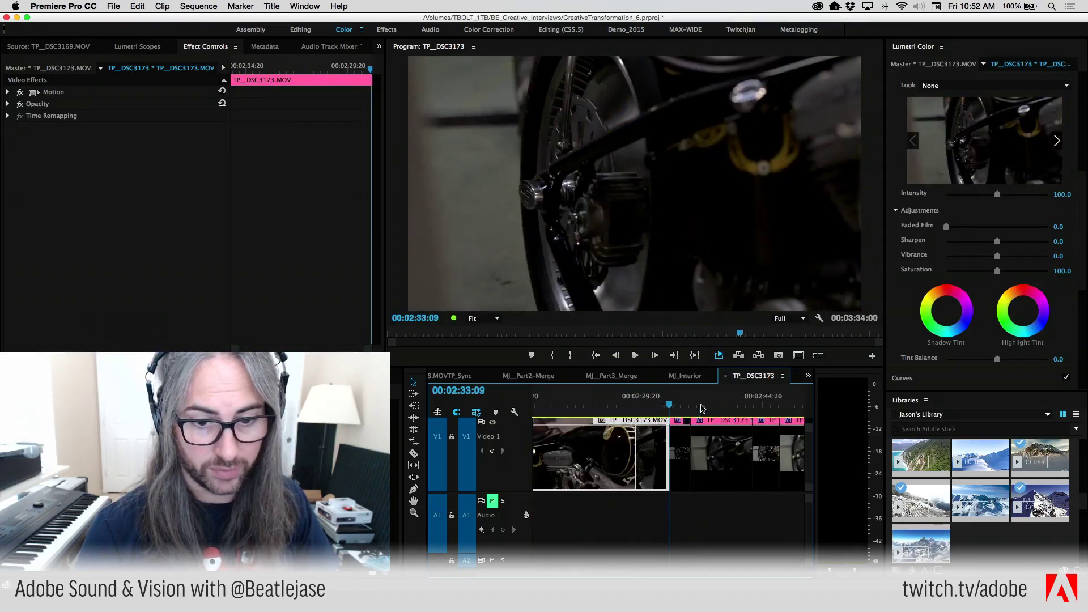
Assign the Mango label color to the stabilized front wheel and engine clip that starts at 00:02:33:10.
key("space")
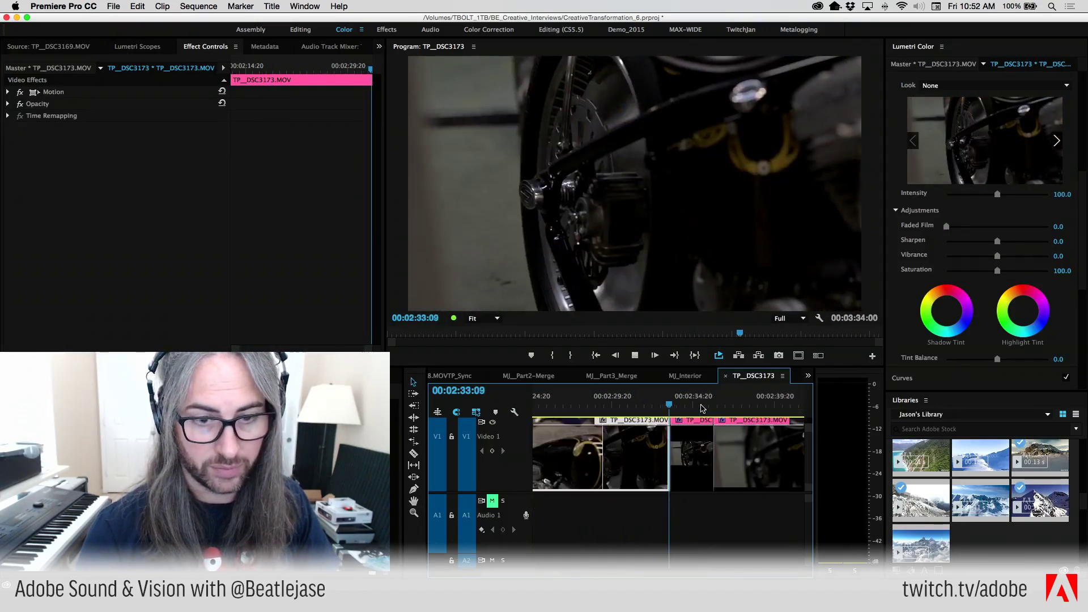
left_click(701, 445)
right_click(701, 445)
mouse_move(828, 383)
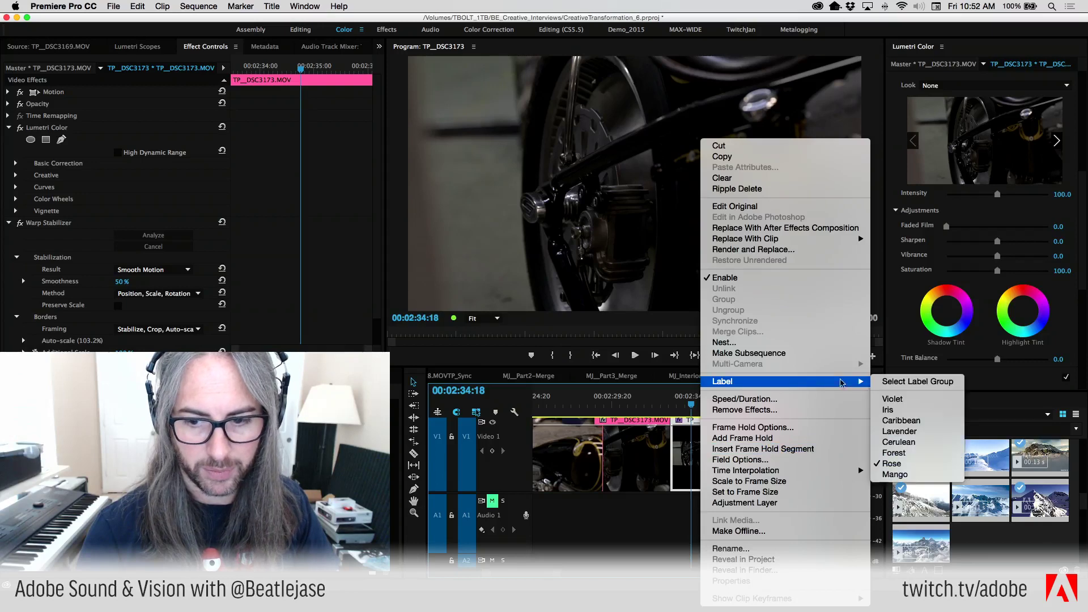
left_click(902, 474)
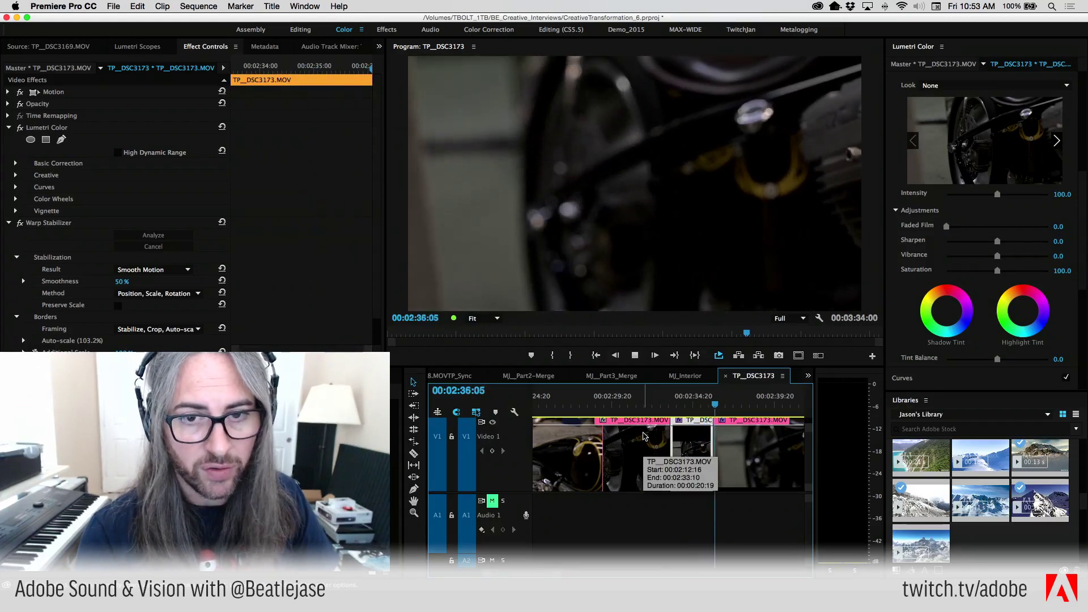
Review the following clips up to 00:02:46:09 and assign the Mango label color to the short clip there.
key("minus")
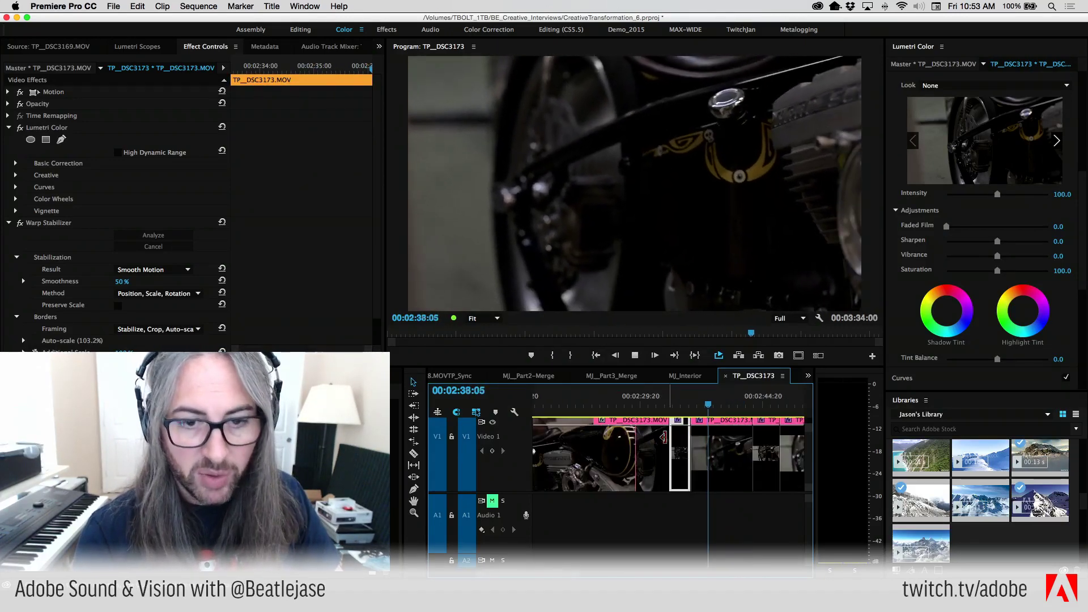
left_click(746, 406)
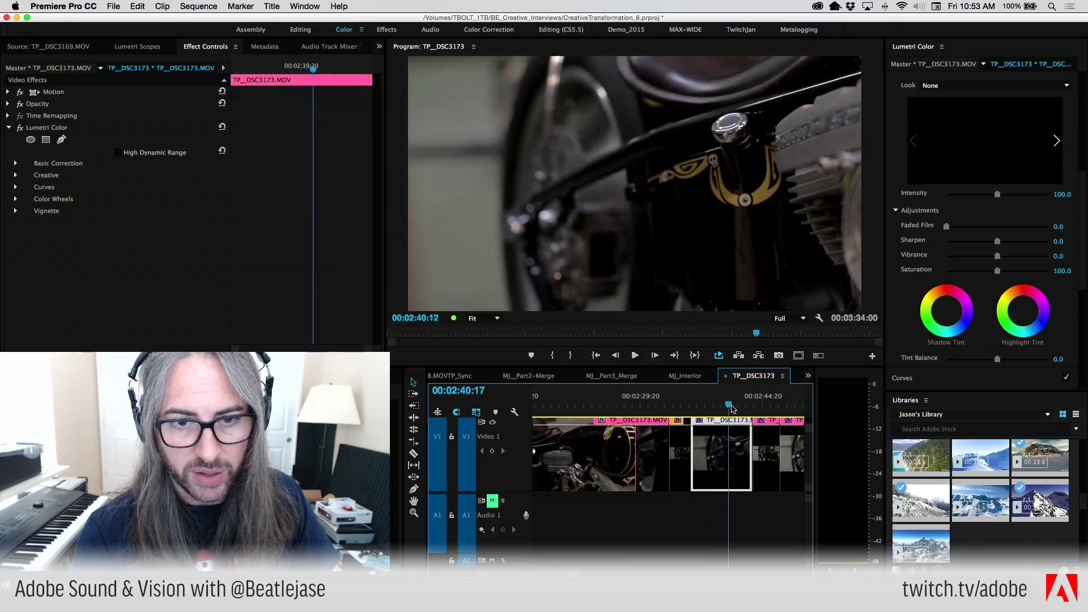
key("space")
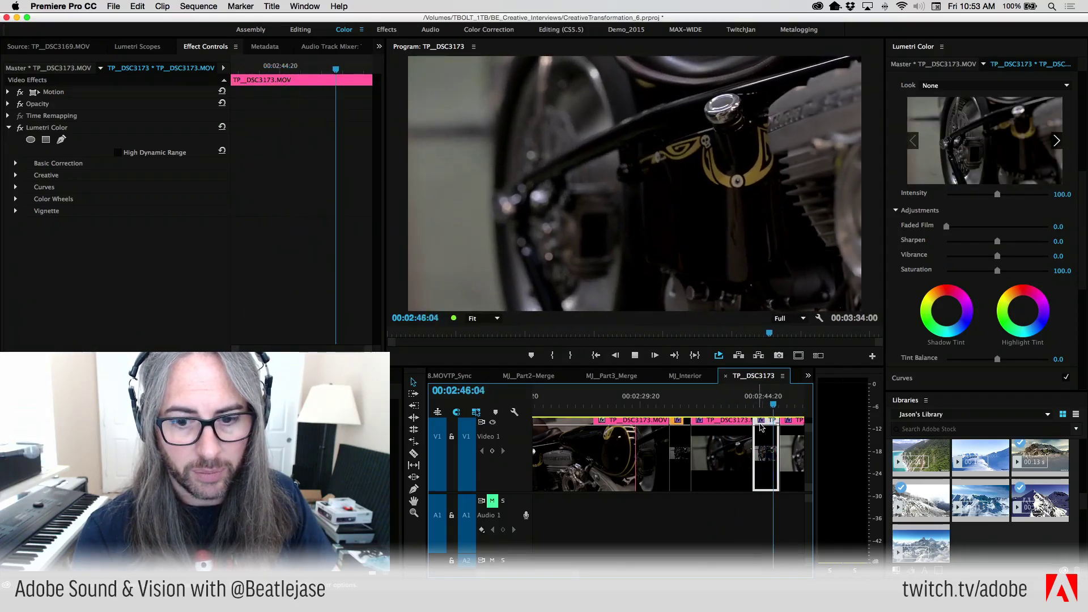
key("space")
right_click(766, 446)
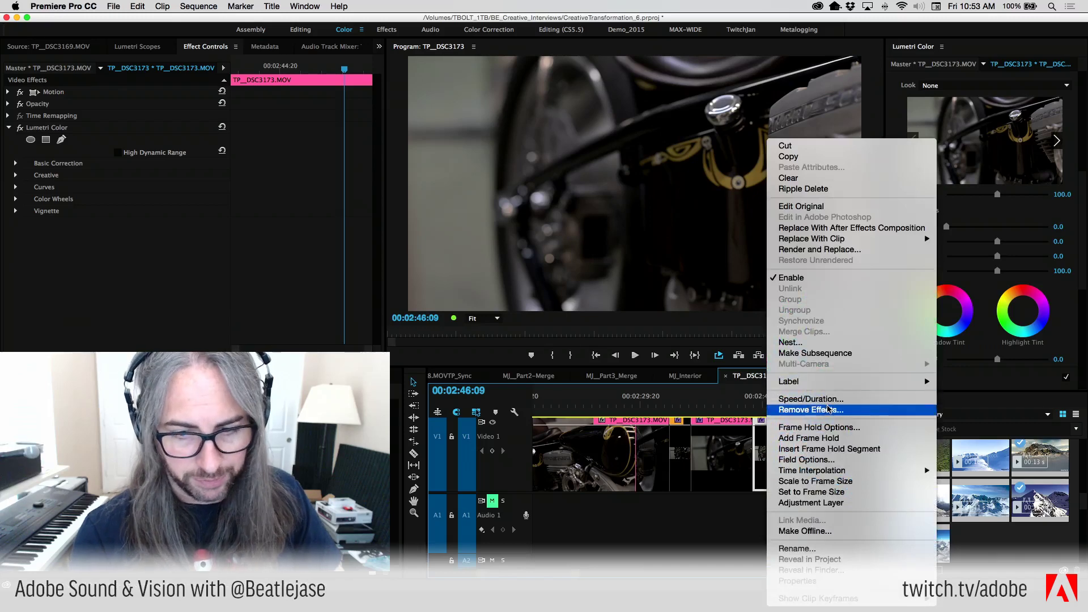
mouse_move(827, 389)
left_click(785, 440)
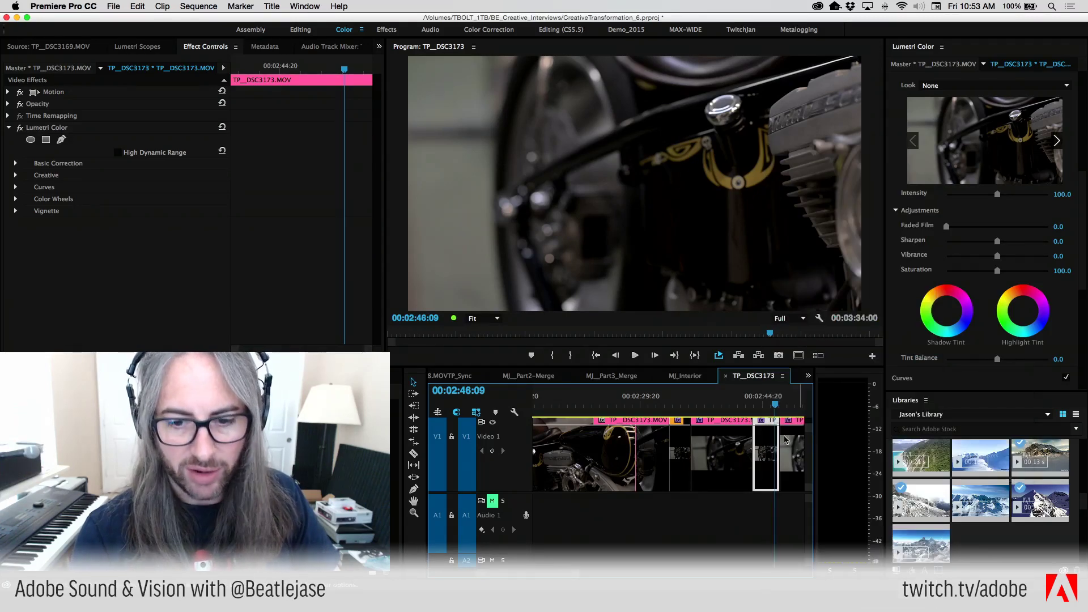
Play the stabilized front wheel clip around 00:02:57 and assign it the Mango label color.
key("minus")
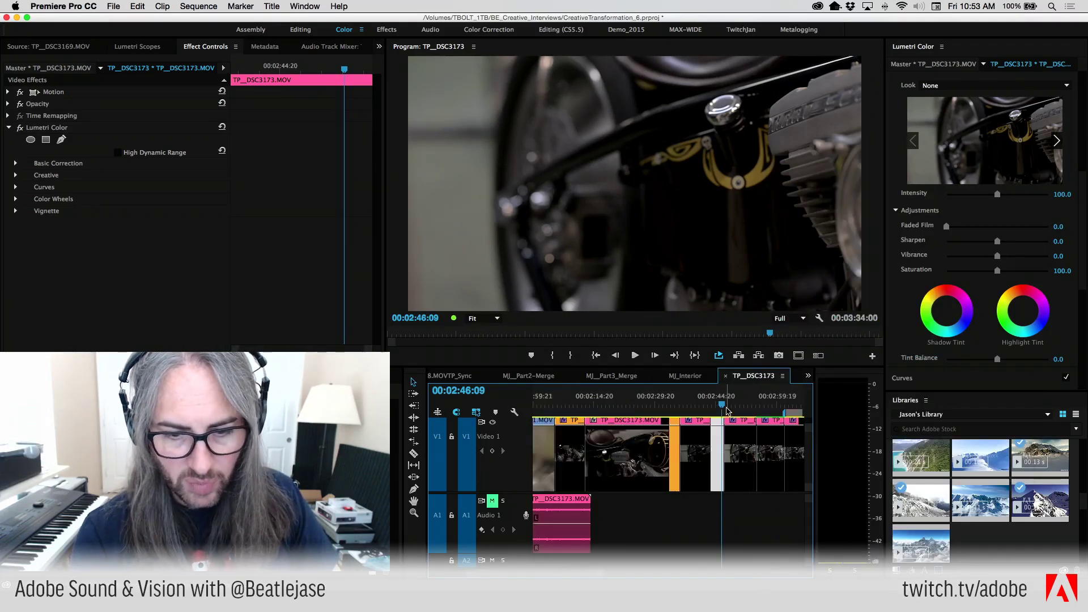
left_click_drag(728, 410, 757, 407)
key("space")
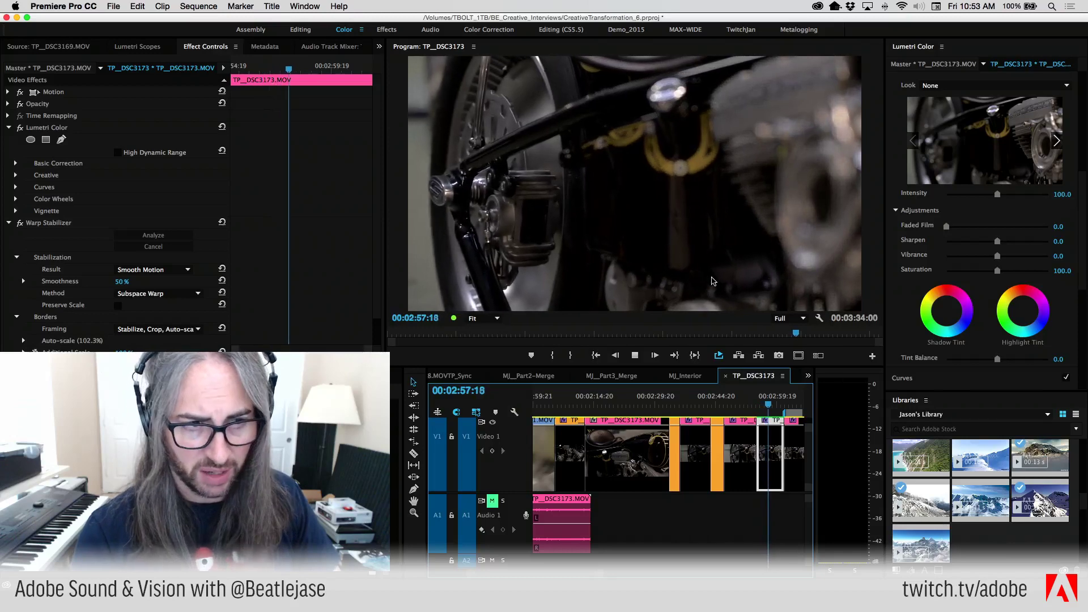
key("space")
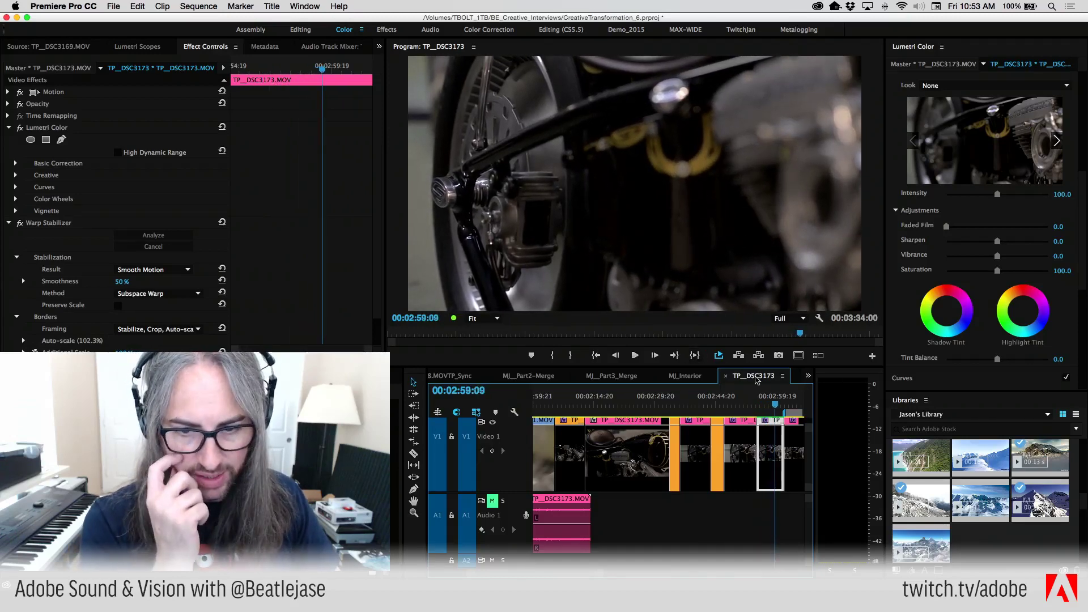
right_click(775, 444)
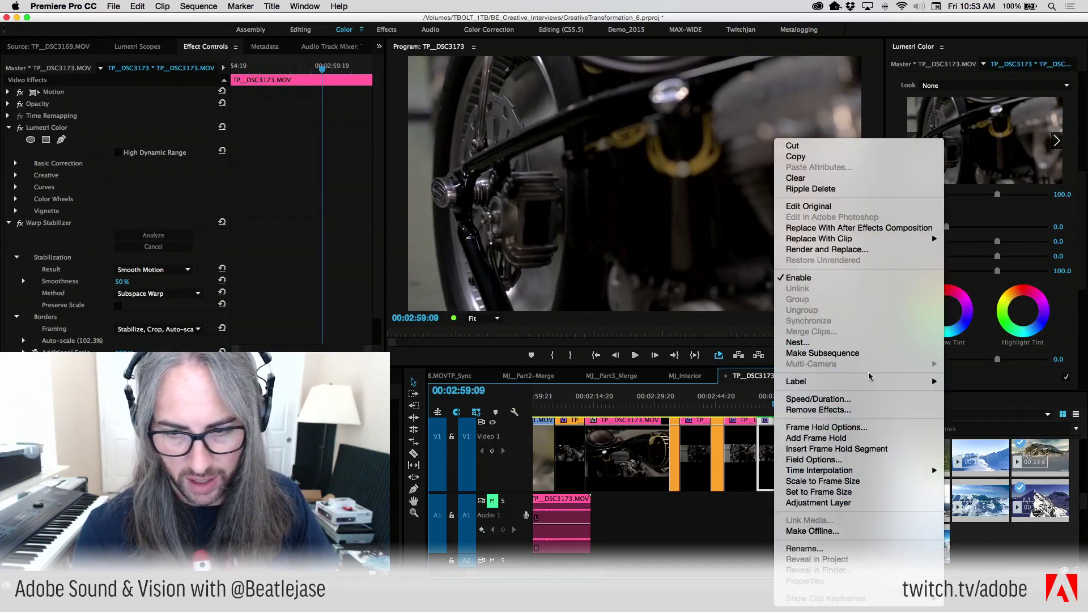
mouse_move(870, 380)
left_click(969, 477)
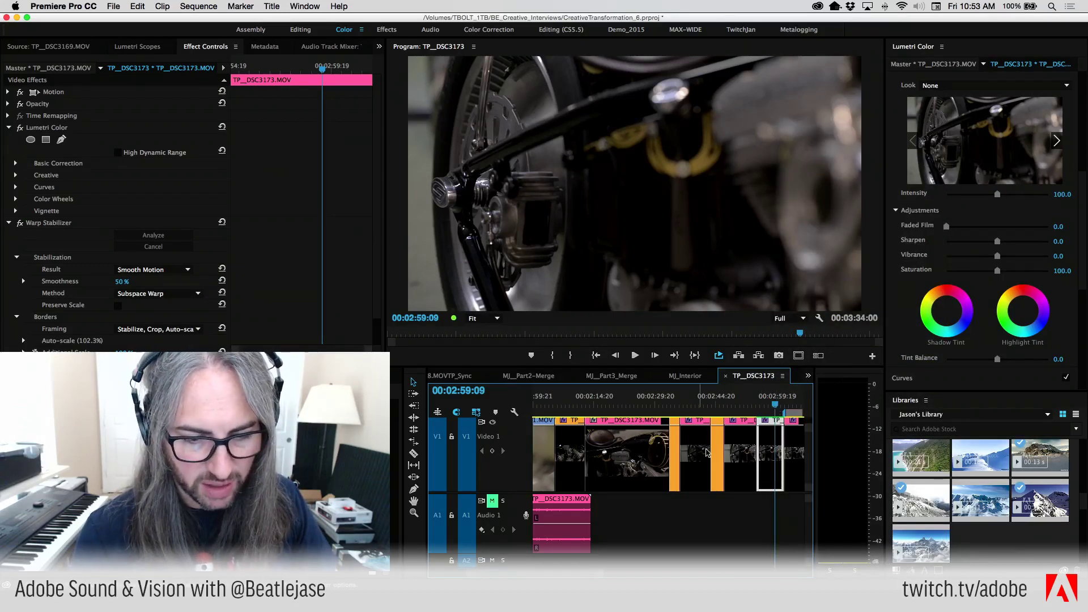
Move on to the stabilized fuel tank close-up at 00:03:08:03 and assign it the Mango label color.
scroll(548, 575, "right", 5)
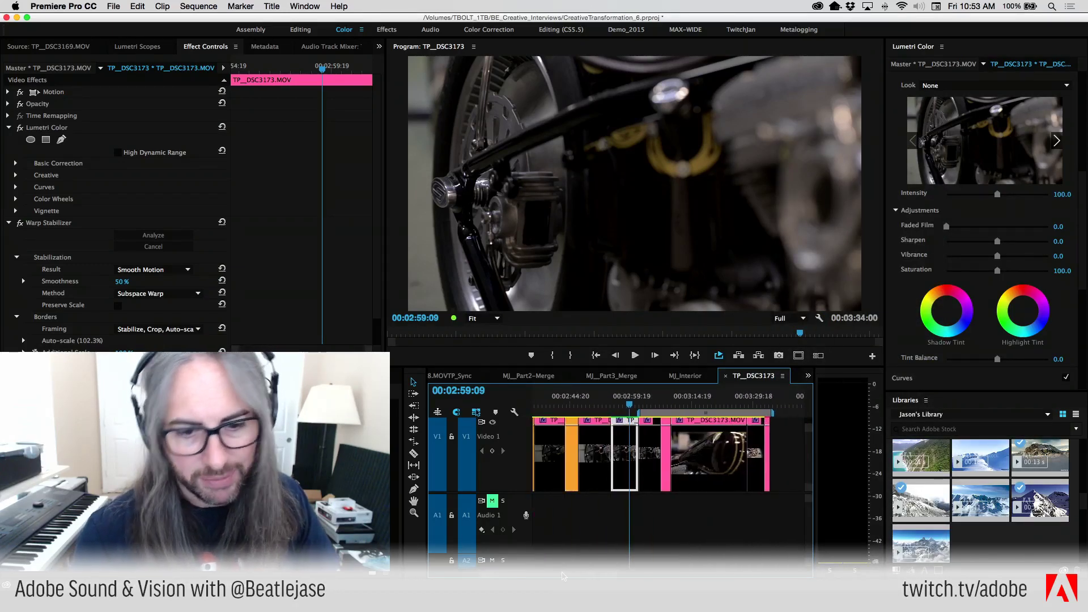
left_click_drag(626, 404, 666, 413)
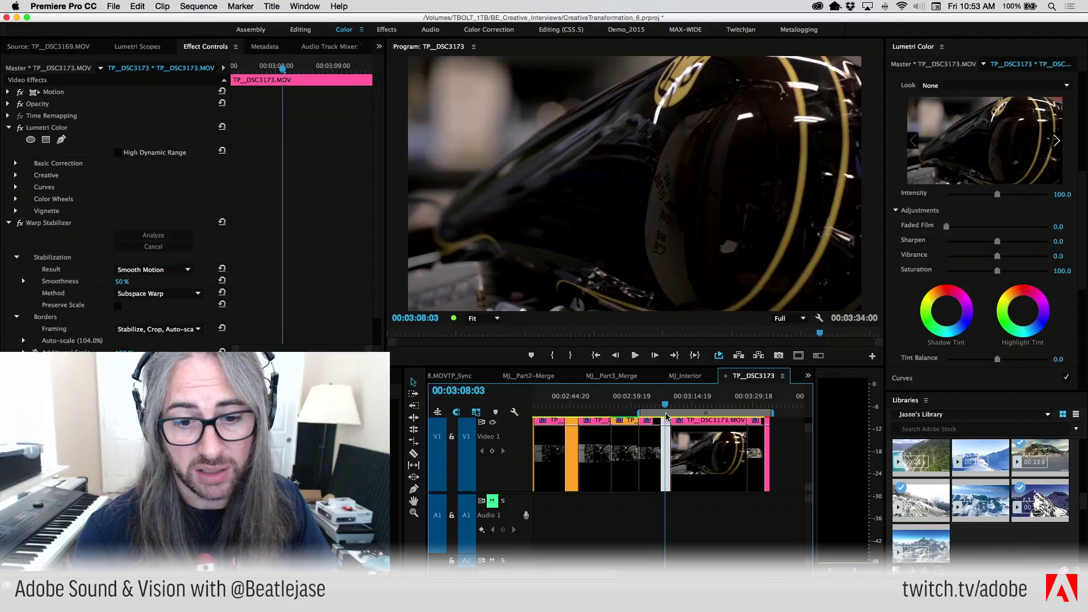
right_click(669, 448)
mouse_move(789, 383)
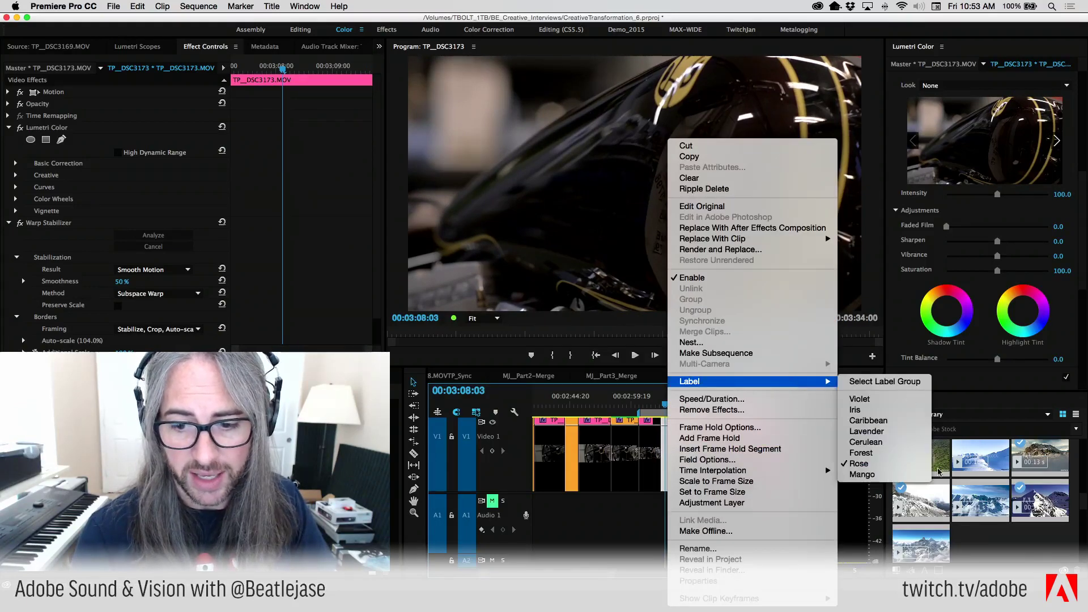
left_click(862, 475)
Skip past the seat and tank clip and assign the Mango label color to the stabilized wheel spokes clip at 00:03:30:00.
left_click(679, 414)
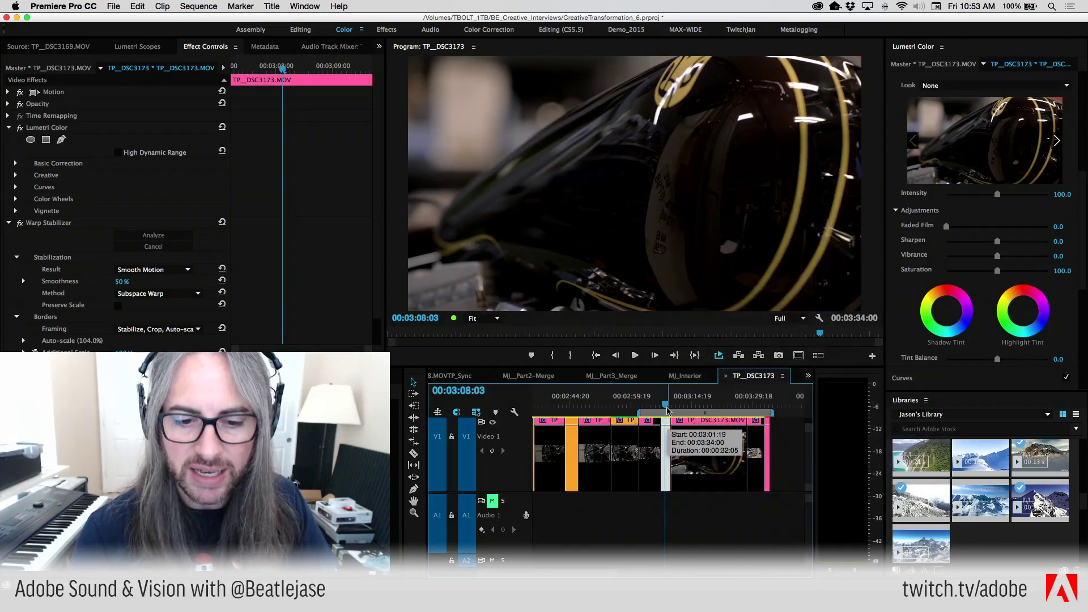
left_click(682, 414)
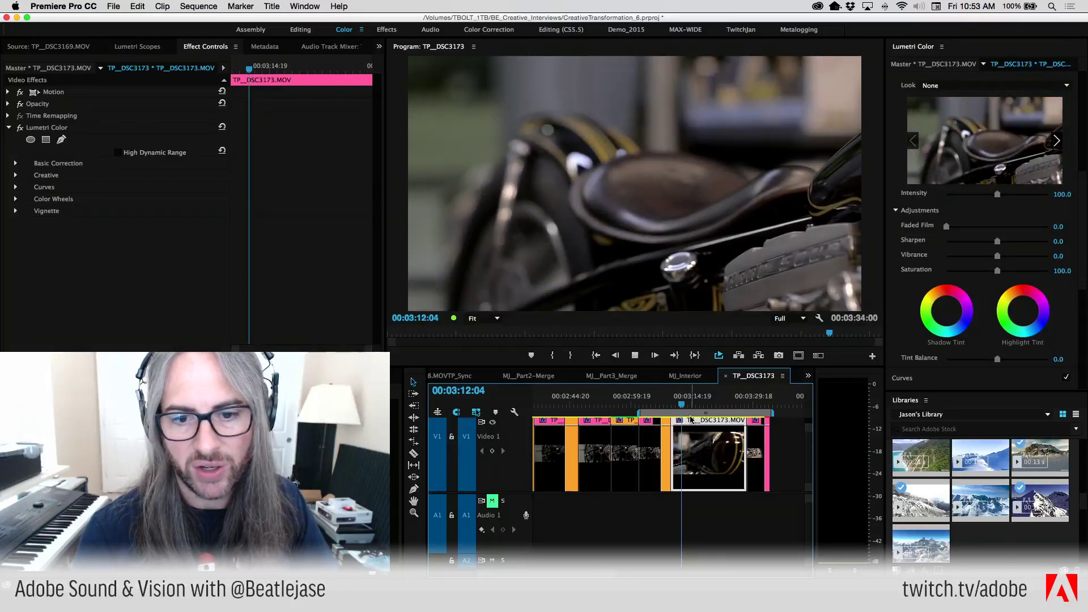
left_click(757, 400)
key("space")
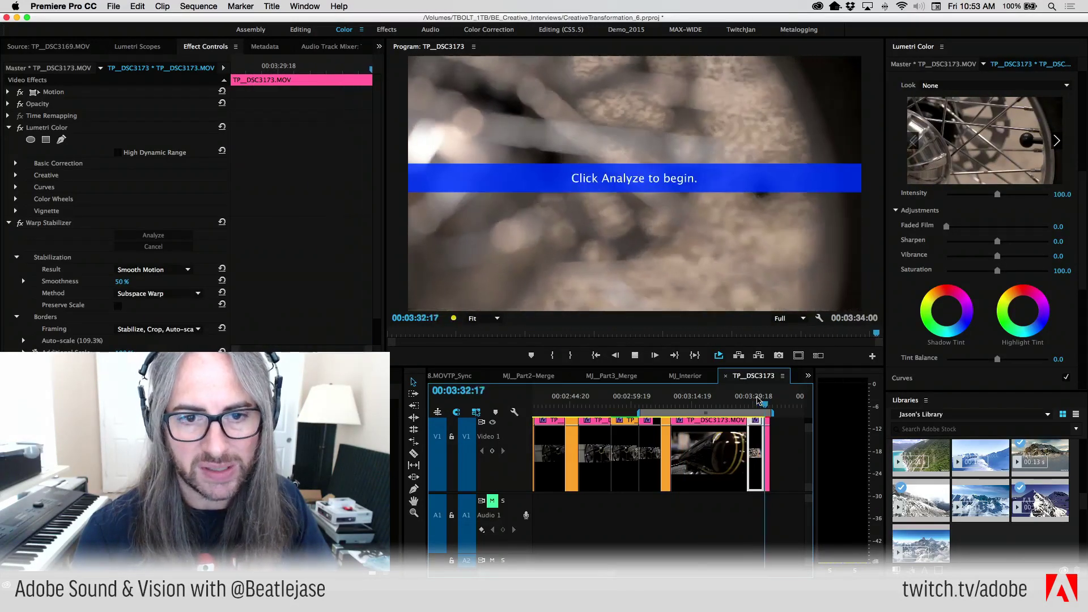
key("space")
left_click(754, 400)
right_click(760, 436)
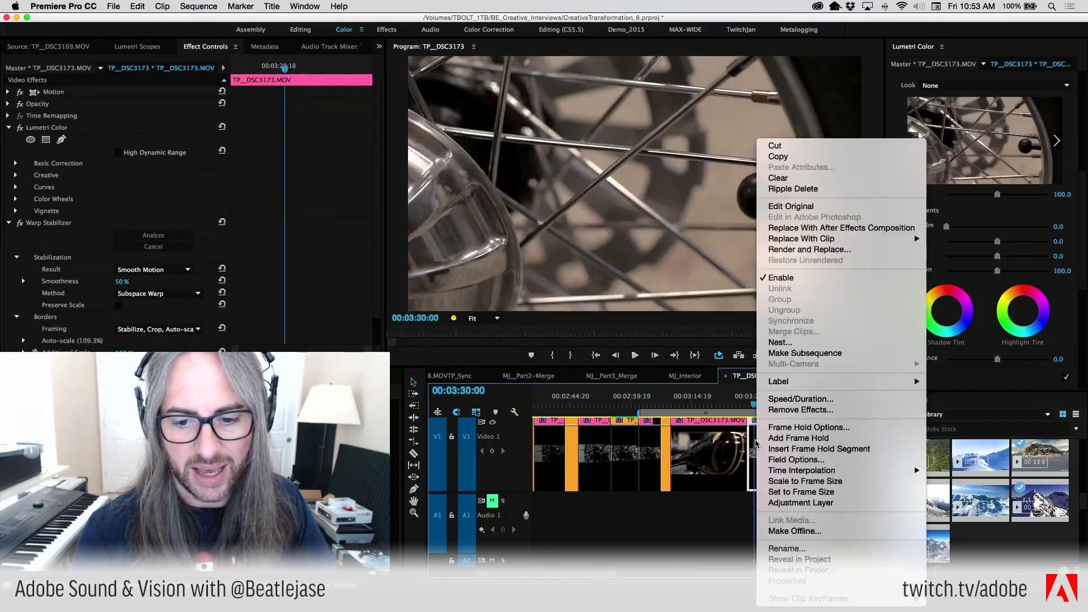
mouse_move(797, 382)
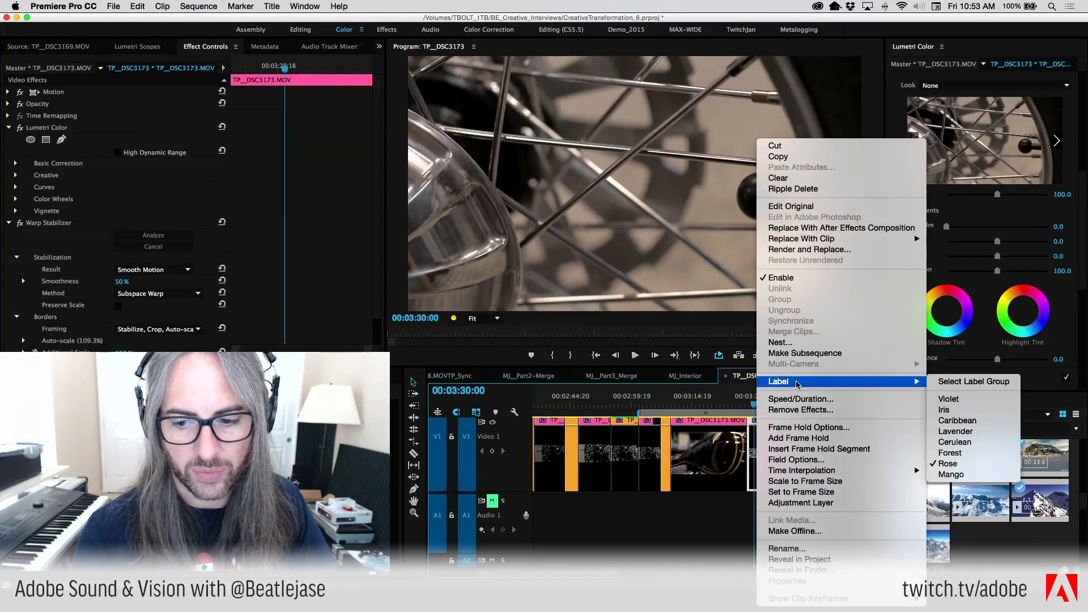
left_click(978, 479)
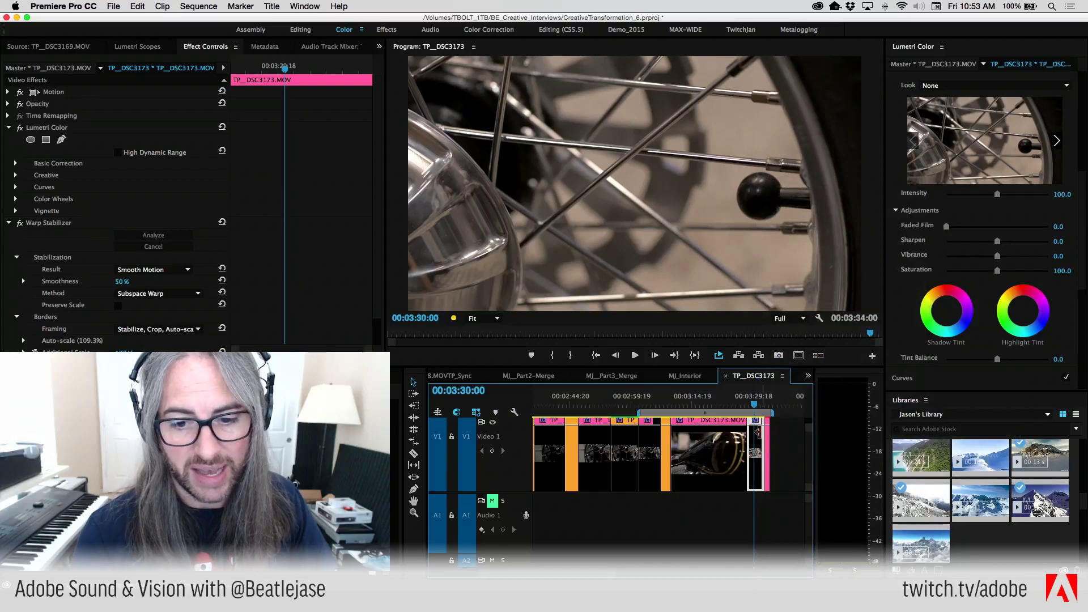
Remove the Warp Stabilizer effect from the blurry last clip of the sequence at 00:03:33:05.
left_click(766, 391)
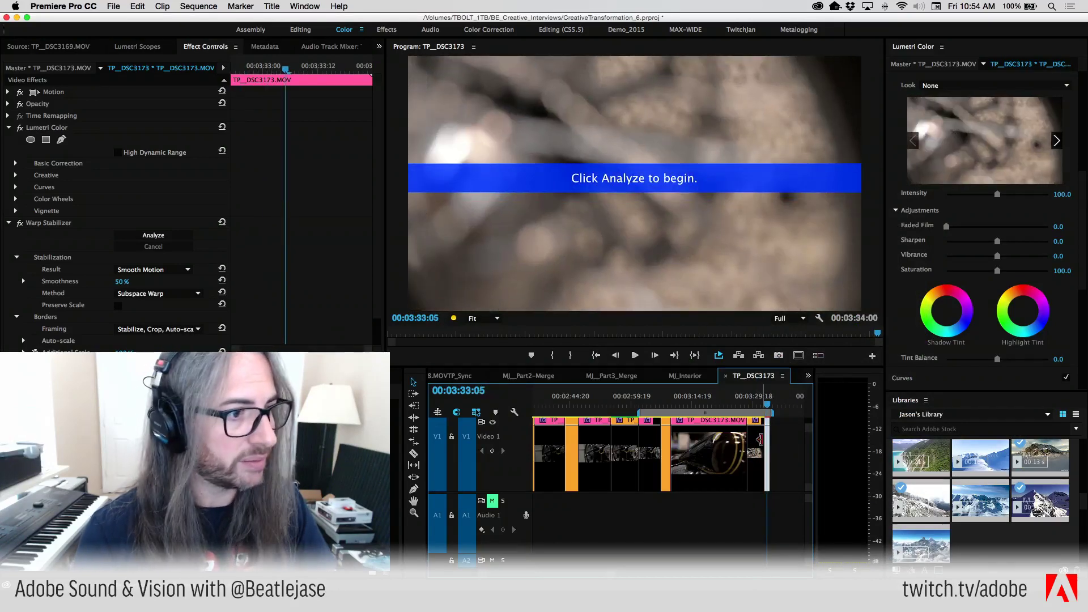
left_click(40, 226)
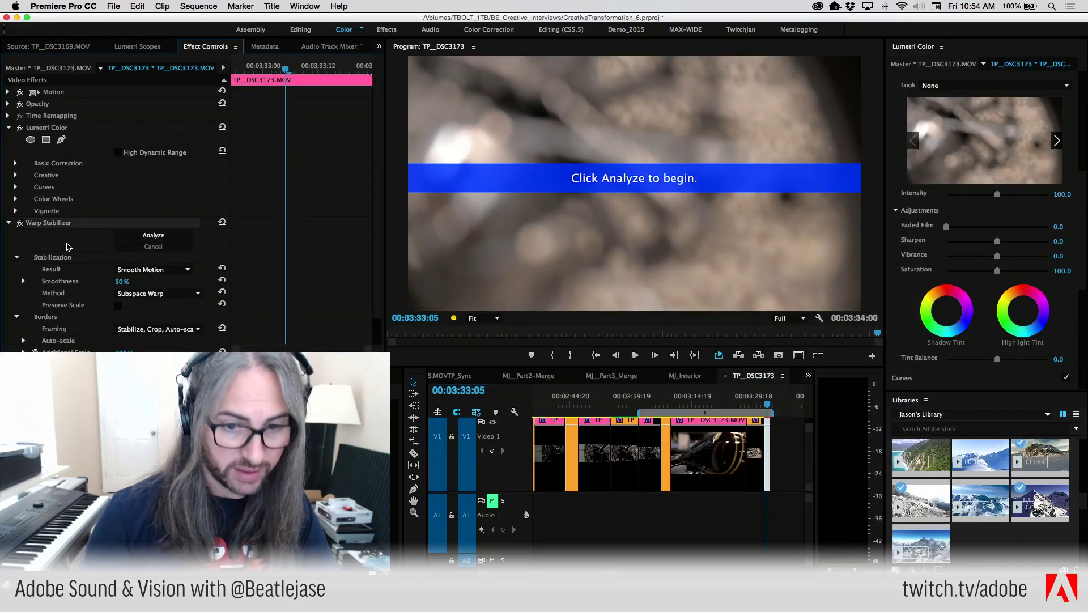
key("Delete")
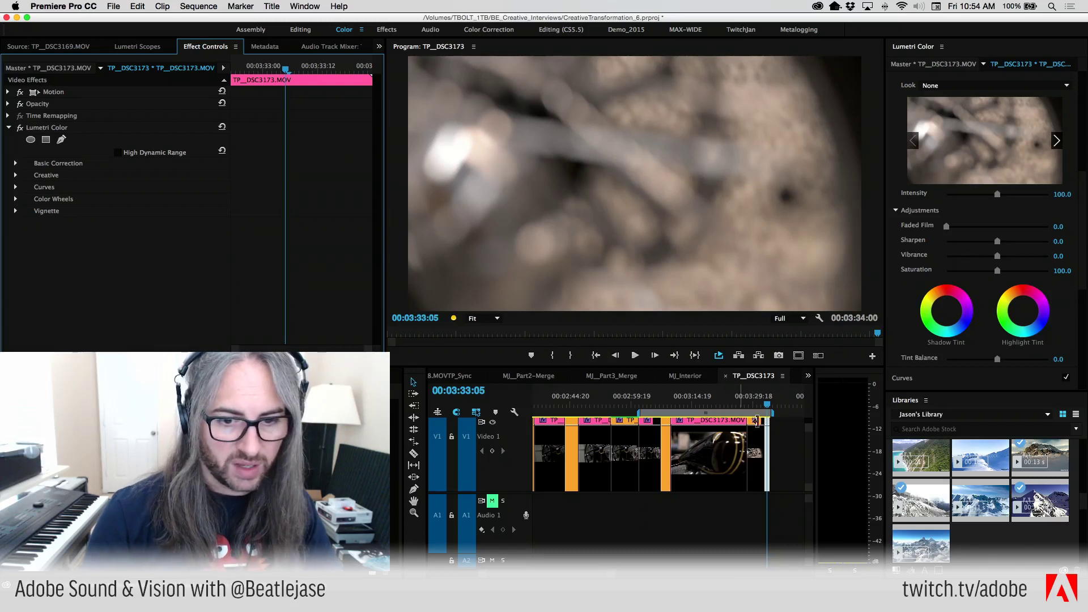
Show the whole sequence and preview the opening machine lever shot of TP__DSC3171.MOV from the start.
key("backslash")
left_click(637, 400)
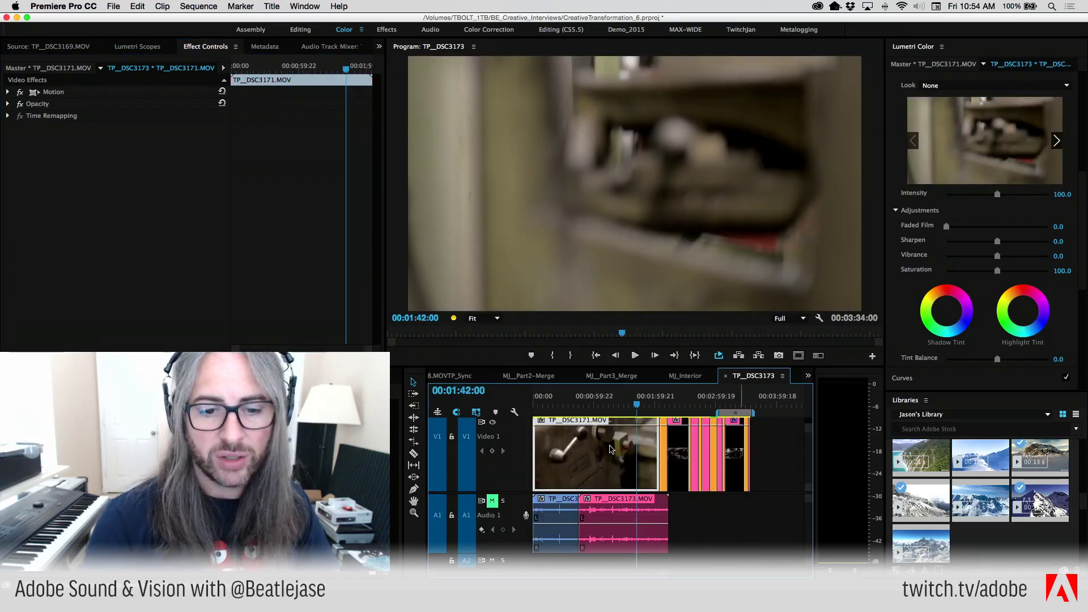
key("Home")
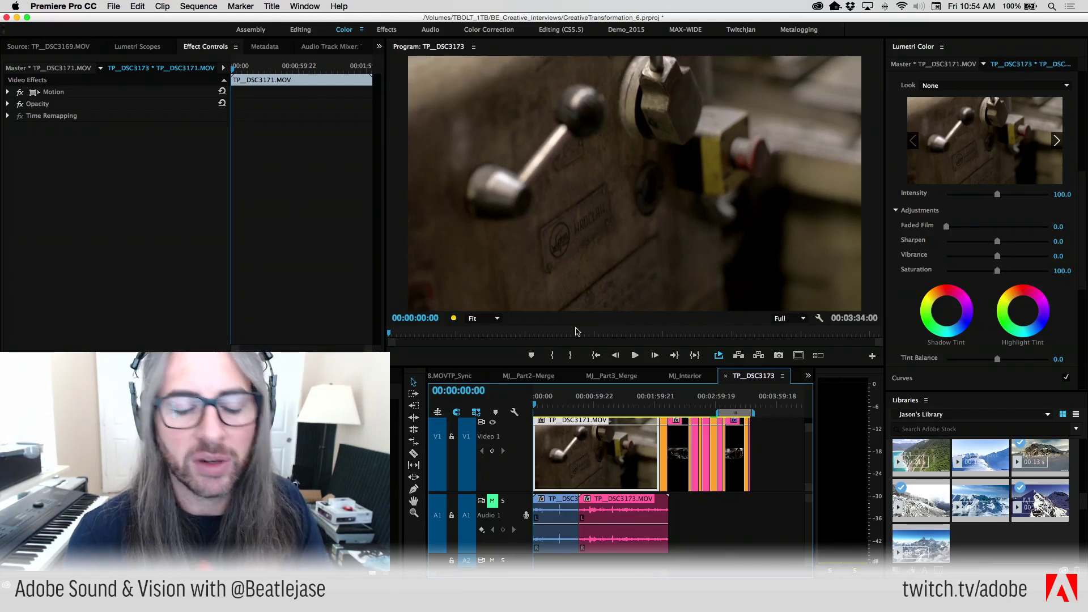
key("space")
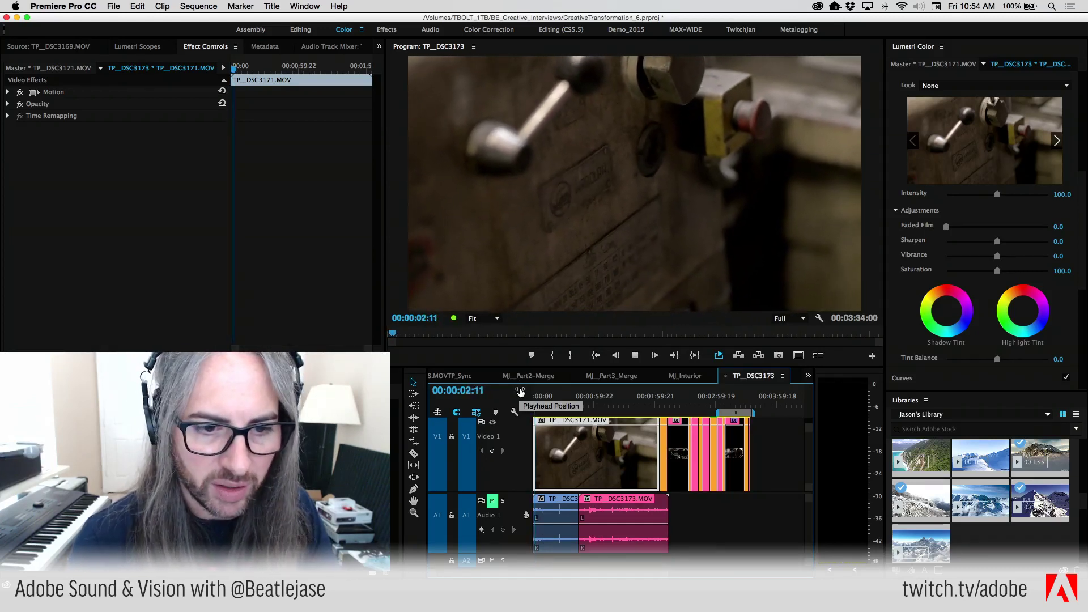
key("space")
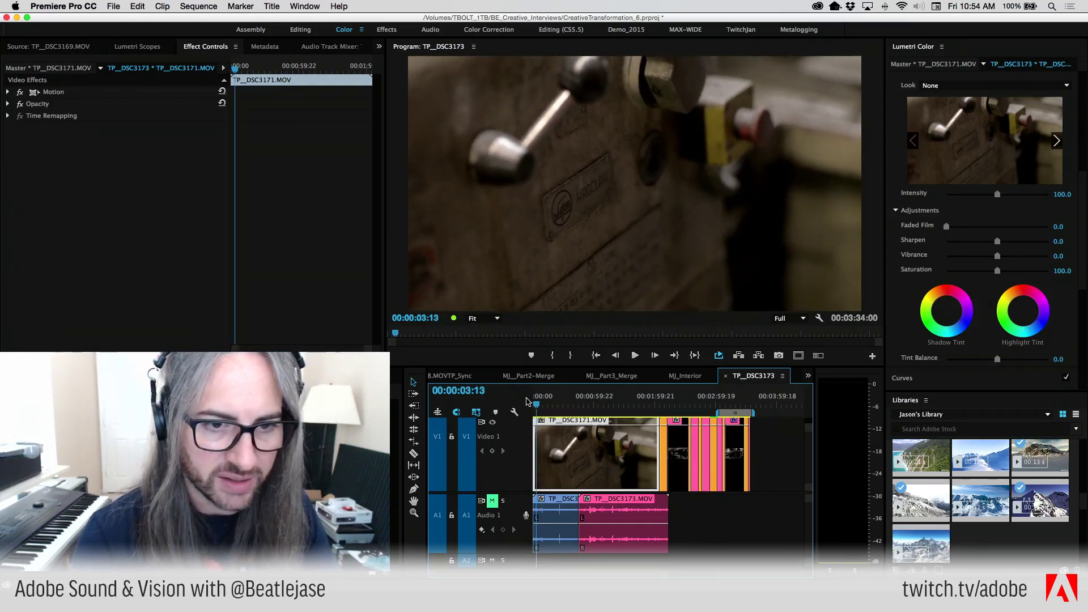
key("Home")
key("space")
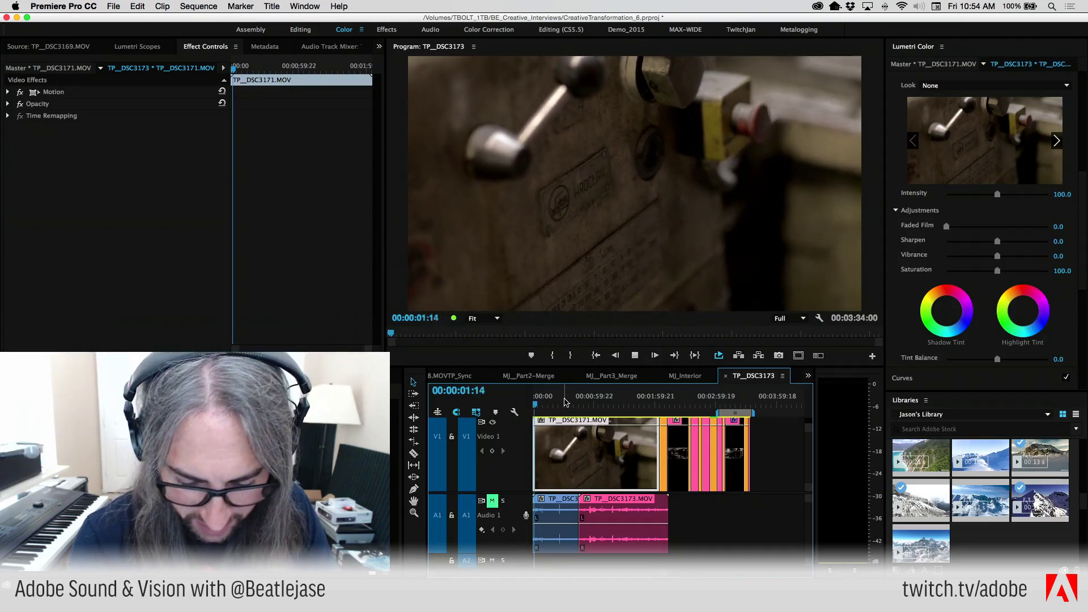
key("space")
key("Home")
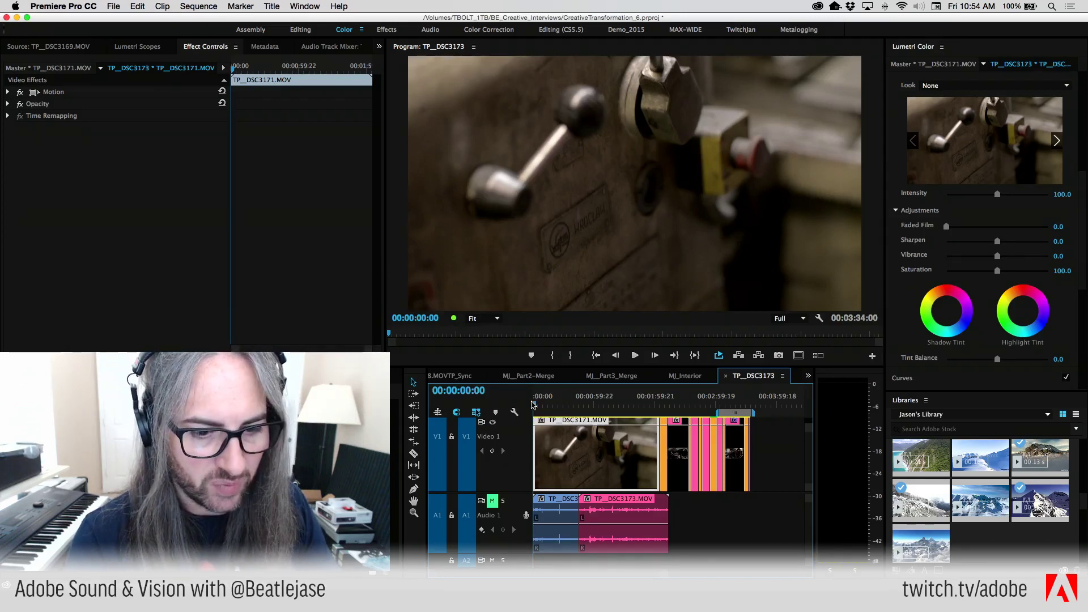
Play TP__DSC3171.MOV from its beginning and shuttle back and forth to park the playhead at 00:00:09:04 on the machine levers.
key("space")
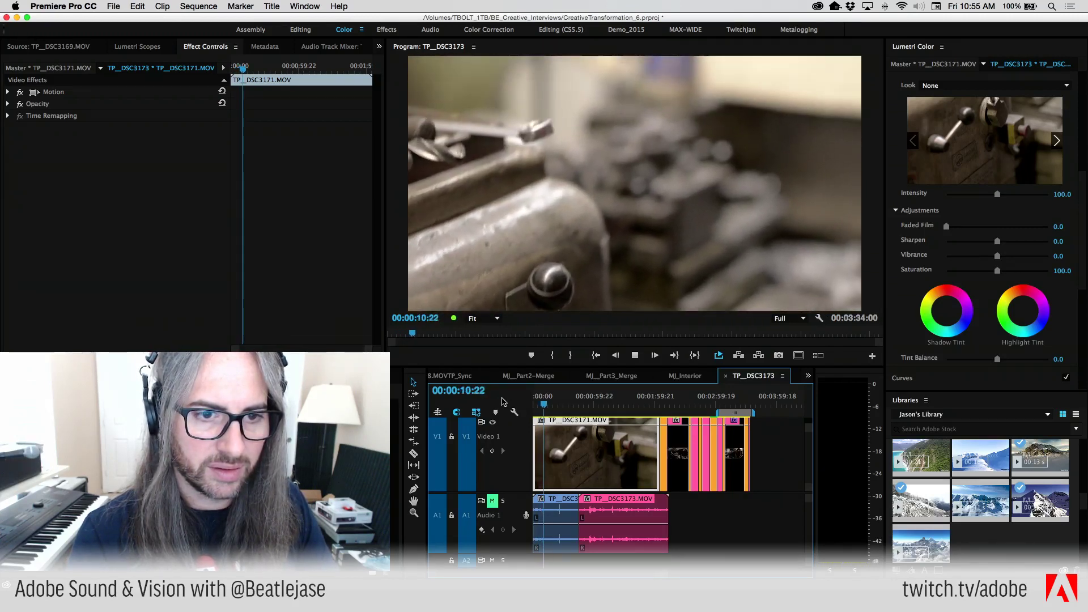
key("j")
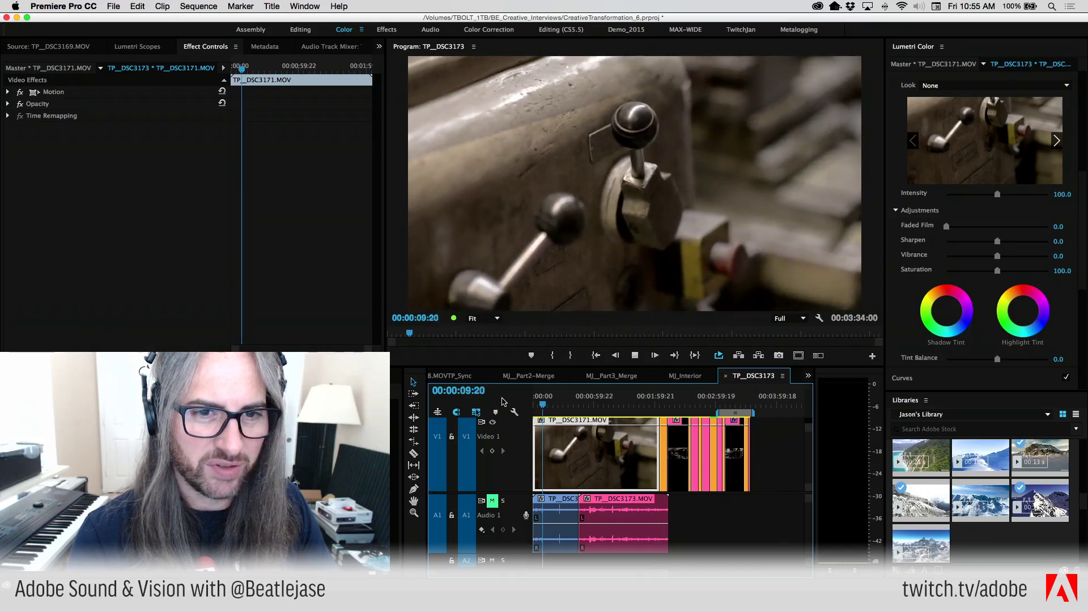
key("k")
key("l")
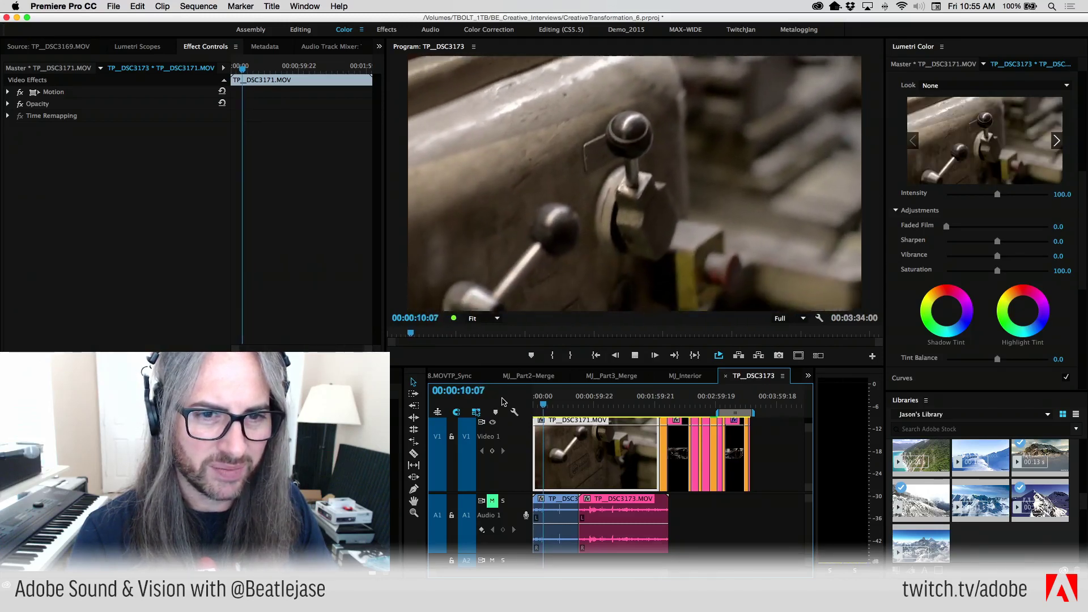
key("k")
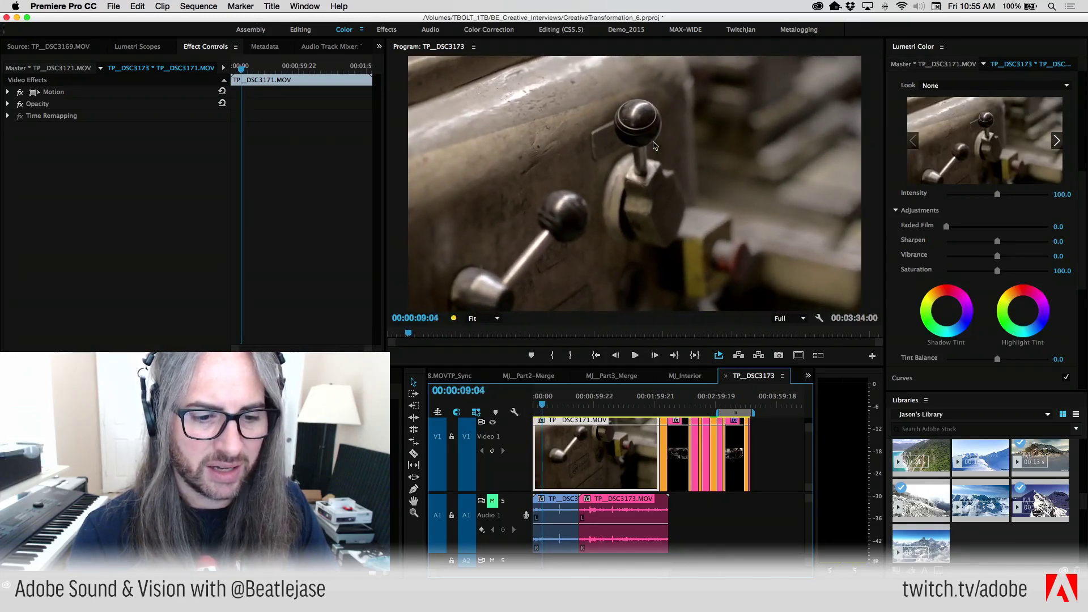
Split TP__DSC3171.MOV at 00:00:09:04 and apply Warp Stabilizer to the opening machine lever segment.
key("ctrl+z")
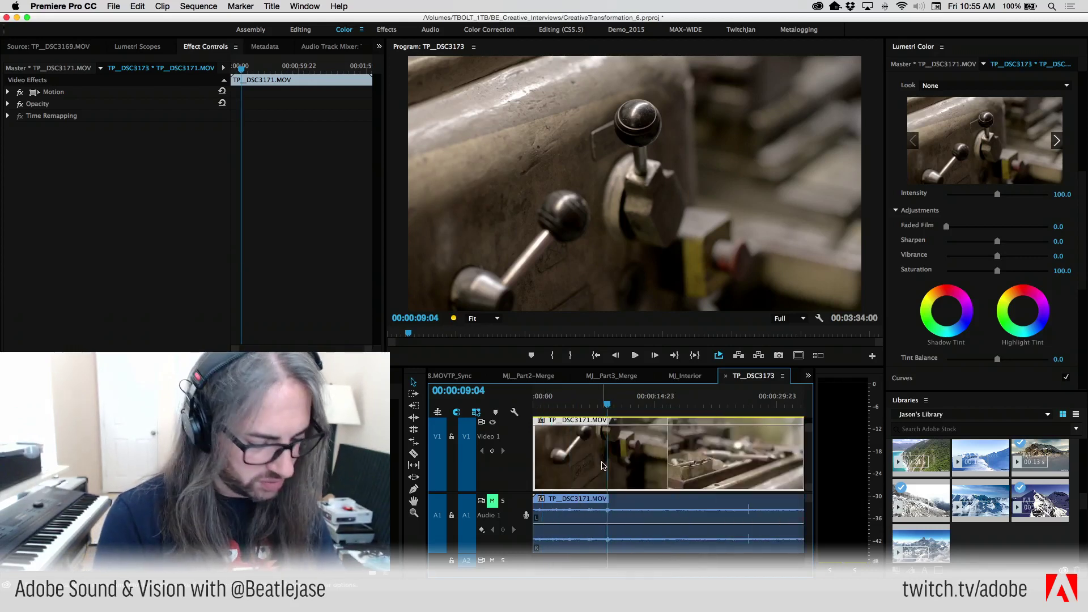
left_click(610, 463)
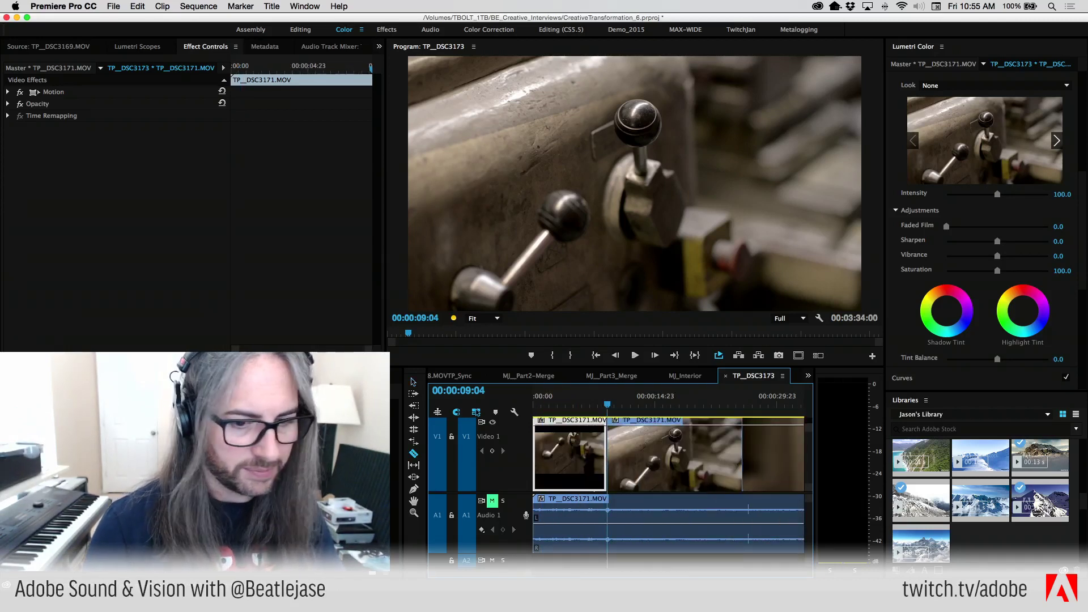
key("ctrl+alt+w")
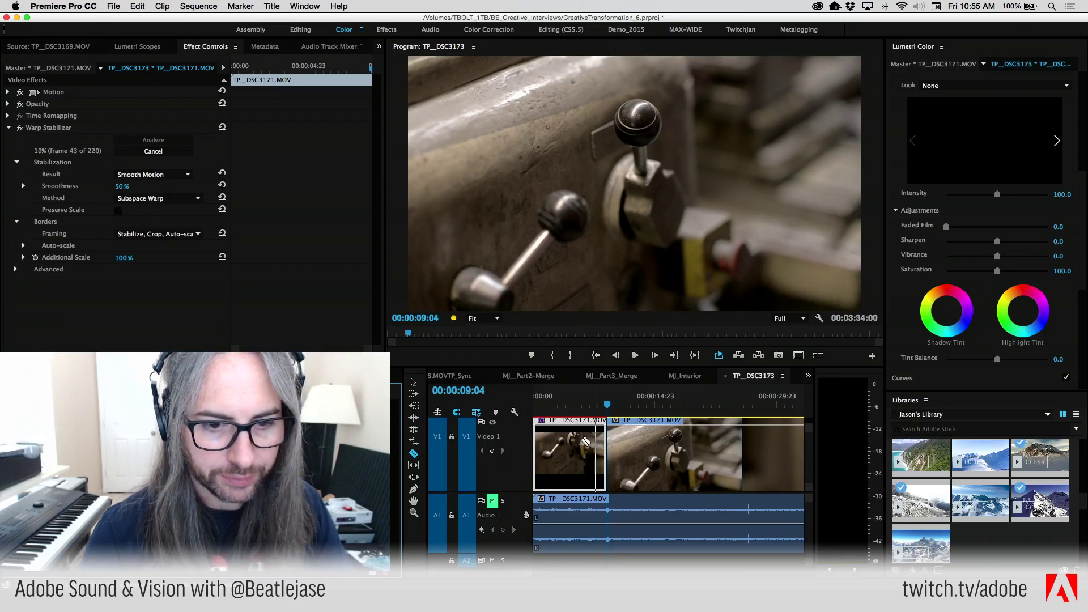
Review the rest of TP__DSC3171.MOV from 00:00:10:14 and split it at 00:00:35:06 on the machine badge shot.
left_click(620, 407)
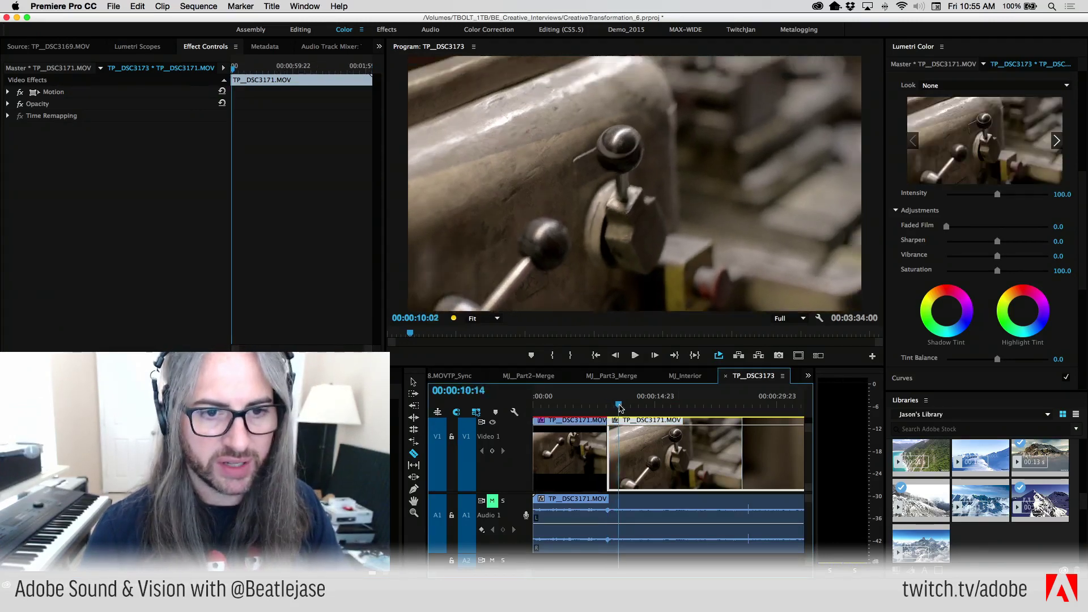
key("space")
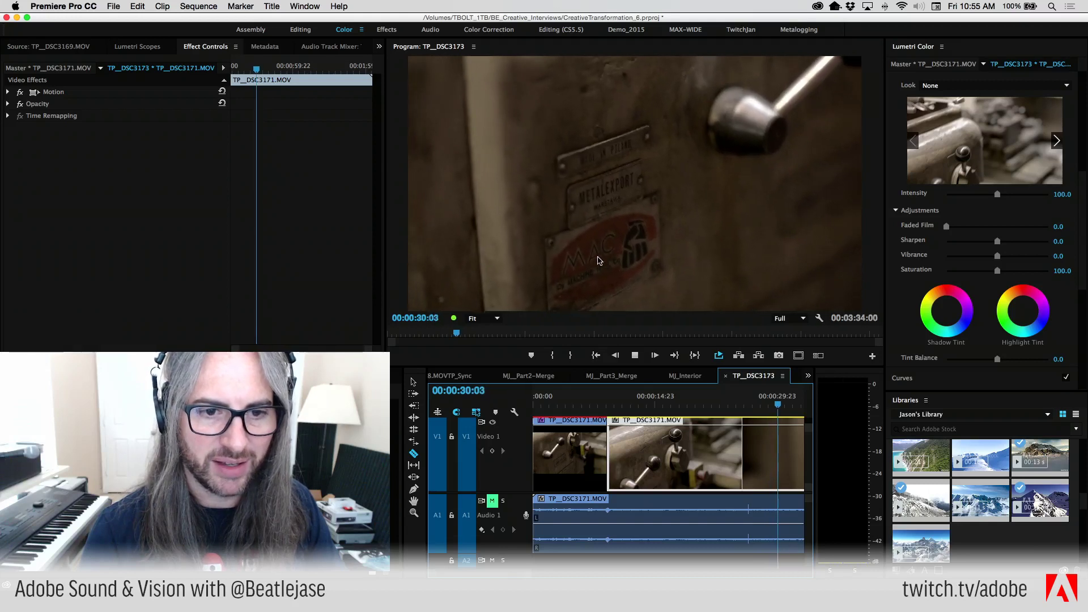
key("space")
key("space")
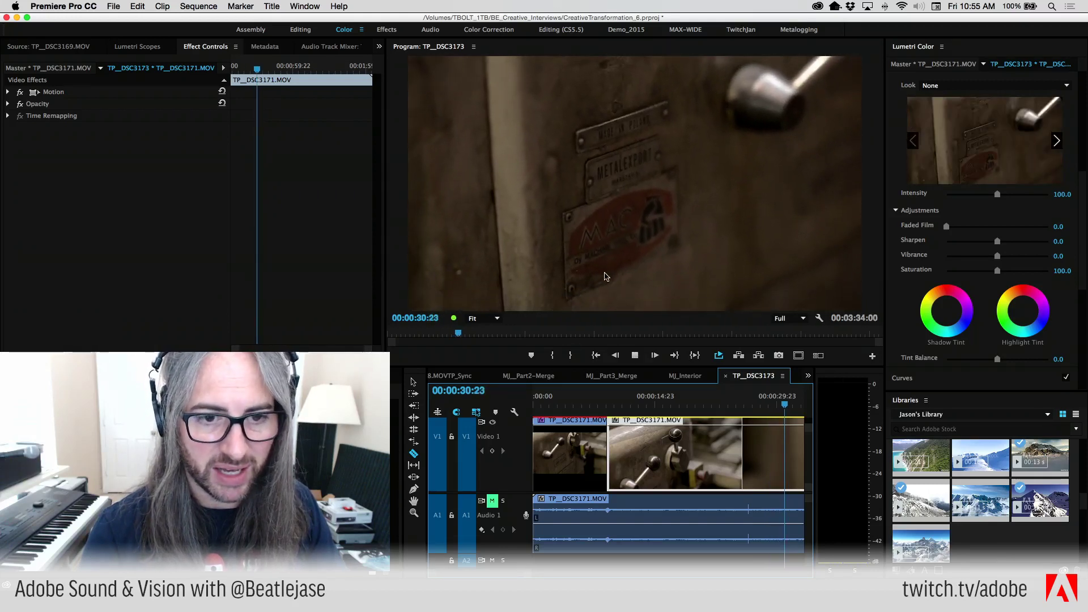
key("space")
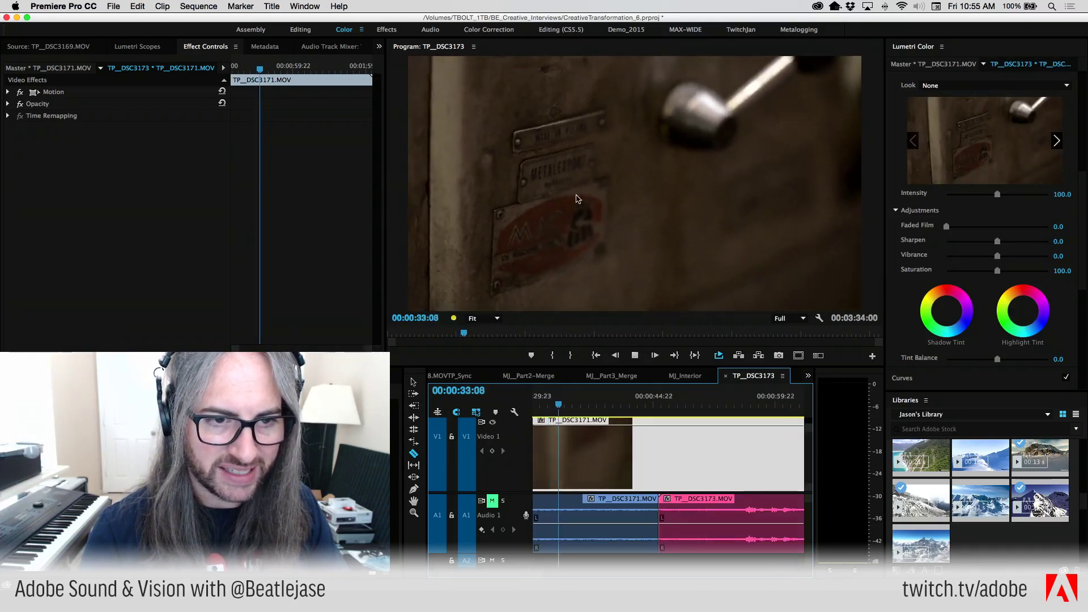
key("space")
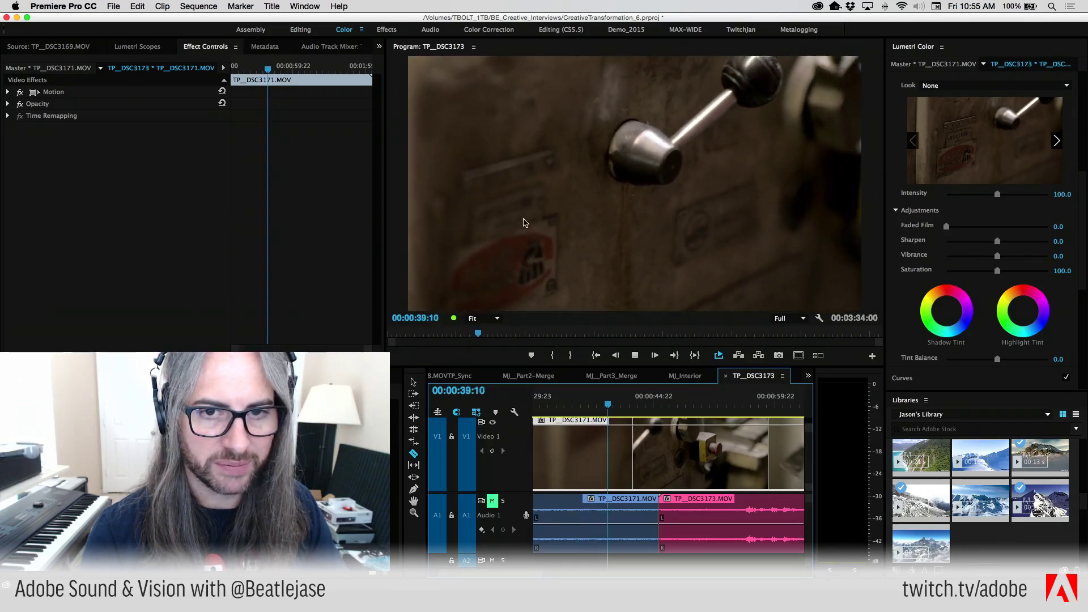
key("j")
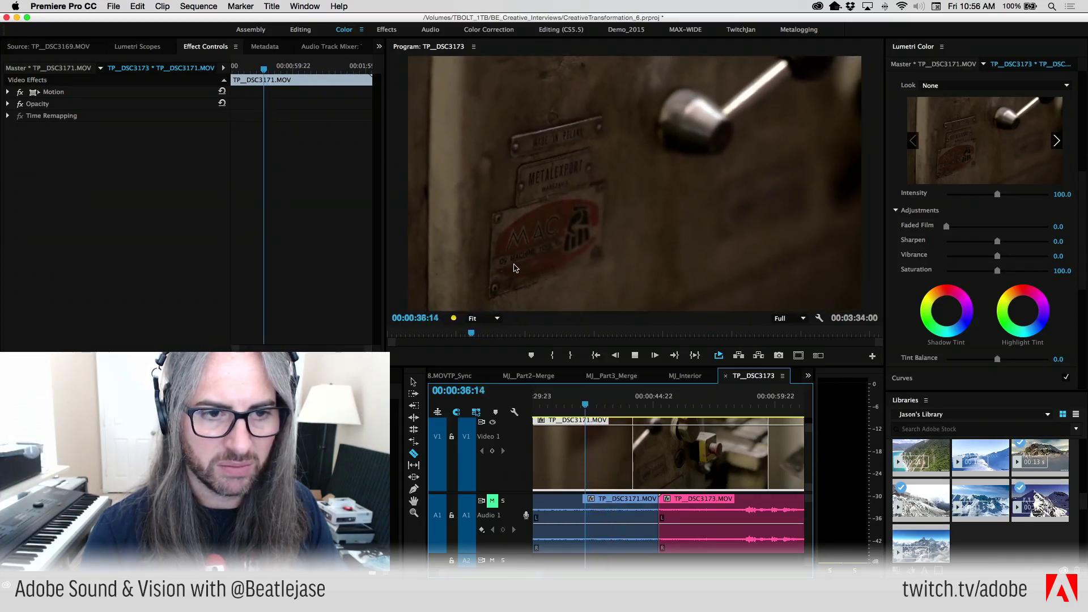
key("k")
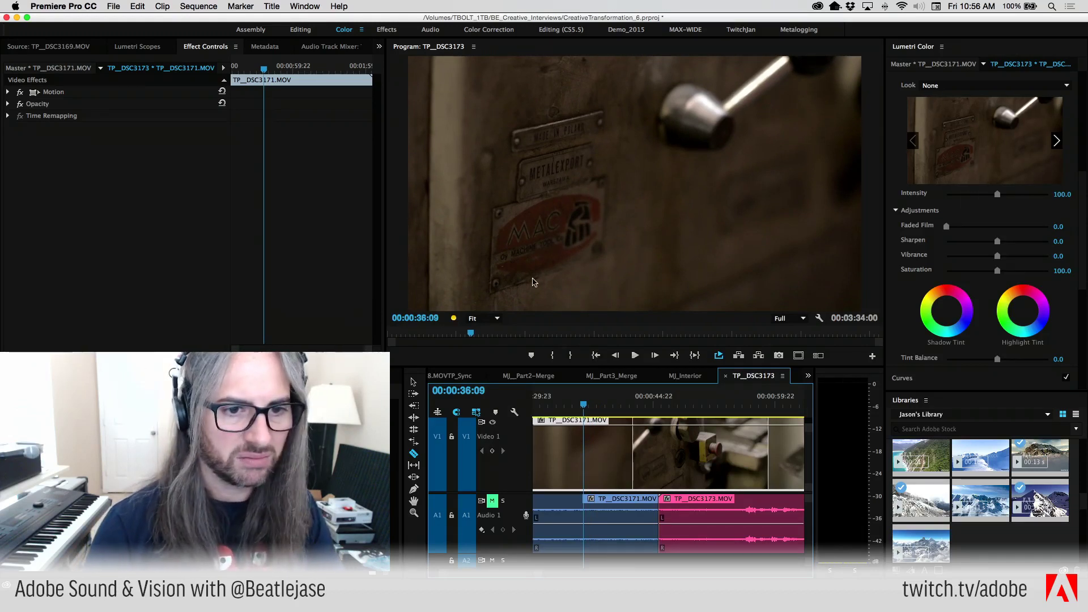
key("j")
key("k")
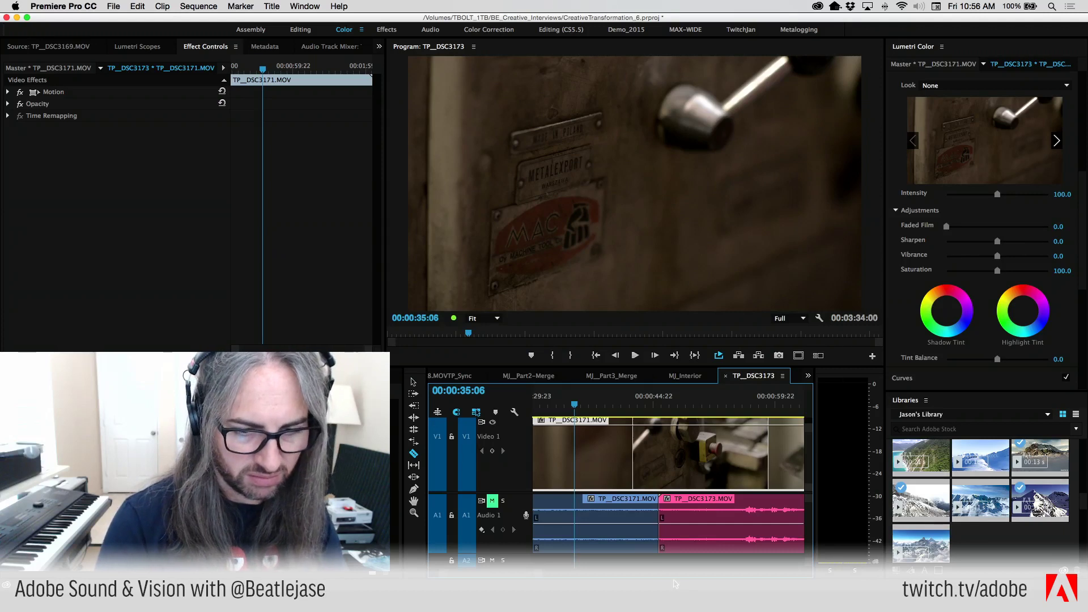
key("c")
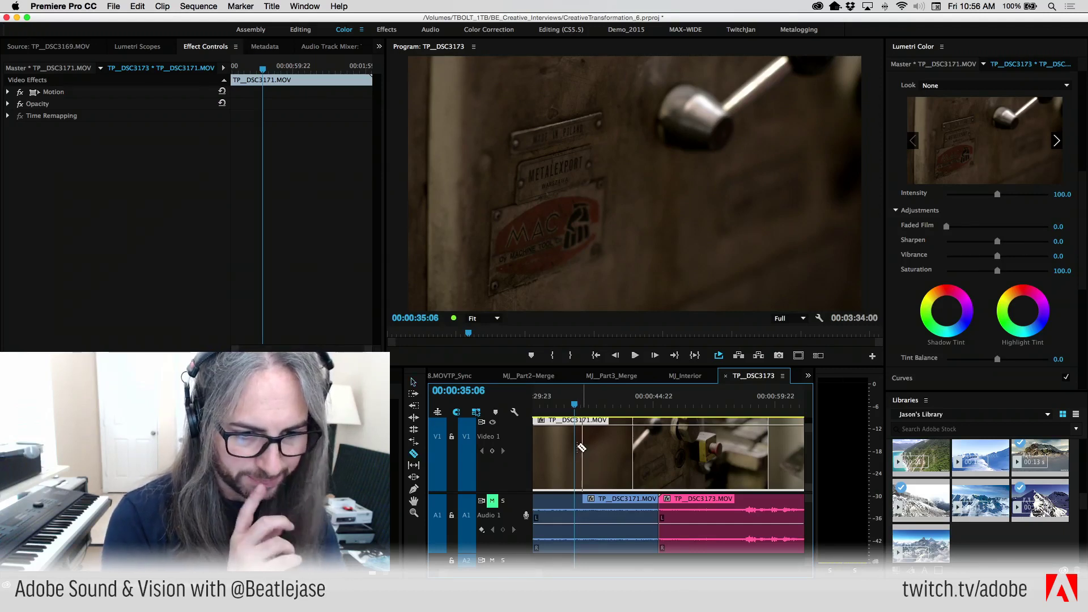
left_click(577, 451)
Split TP__DSC3171.MOV at 00:00:47:15 on the red stop button shot and apply Warp Stabilizer to the segment starting at 00:00:35:06.
key("l")
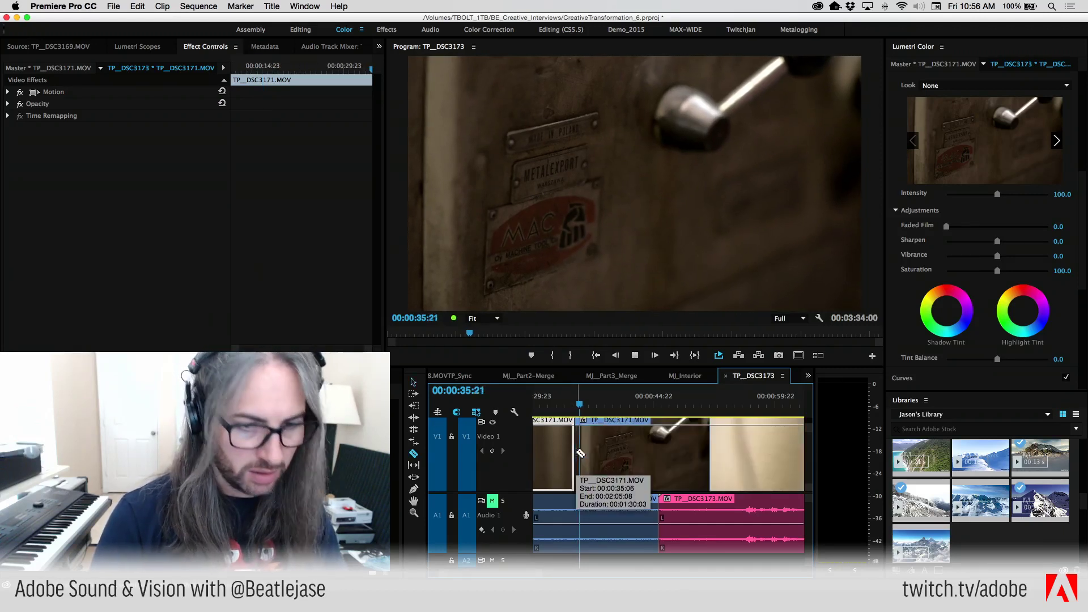
key("l")
key("l")
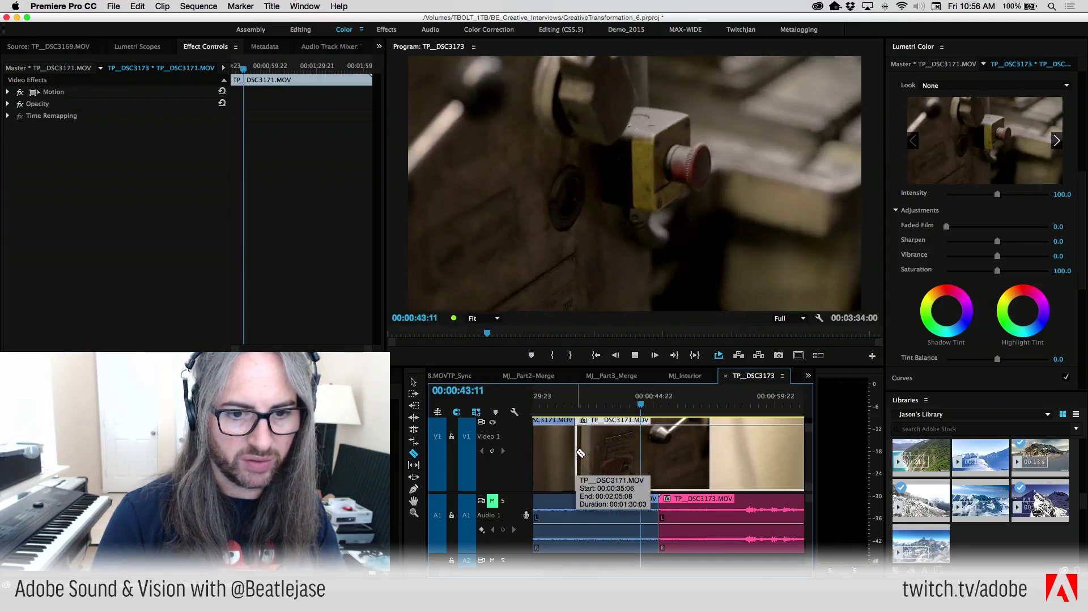
key("j")
key("k")
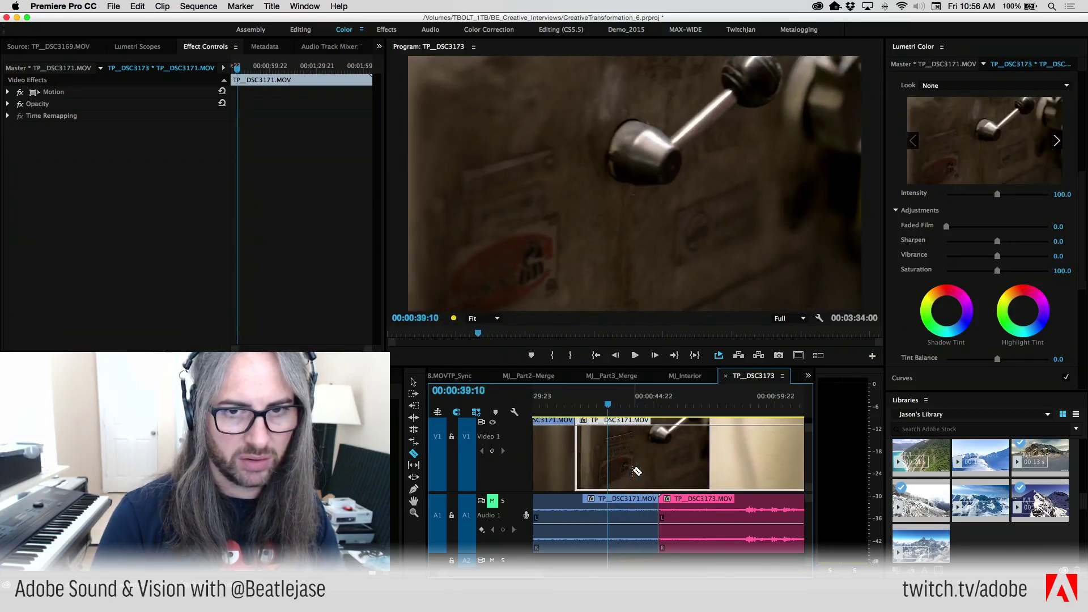
key("l")
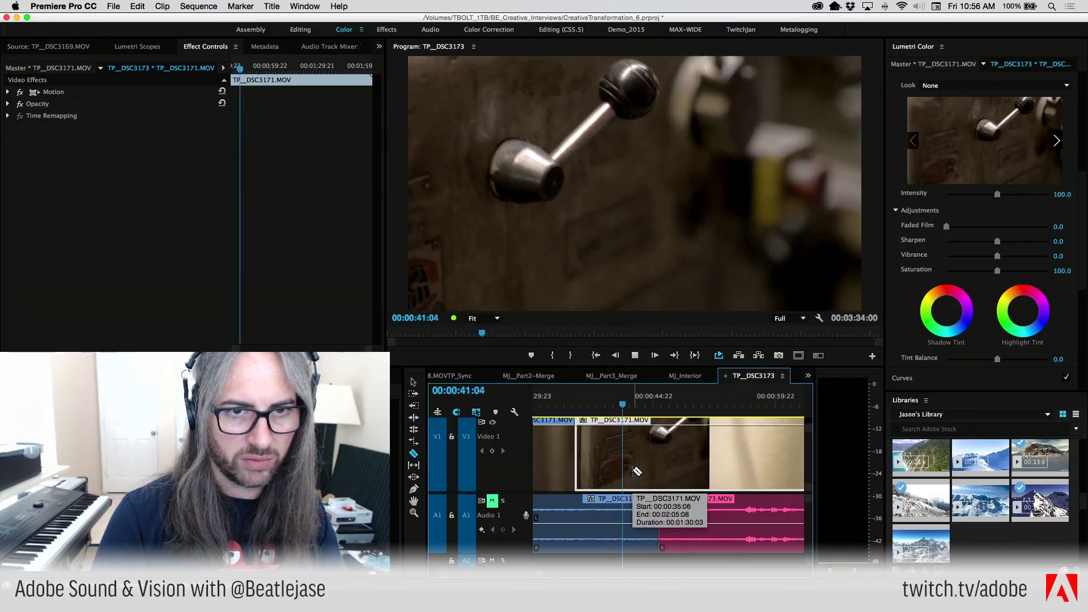
key("j")
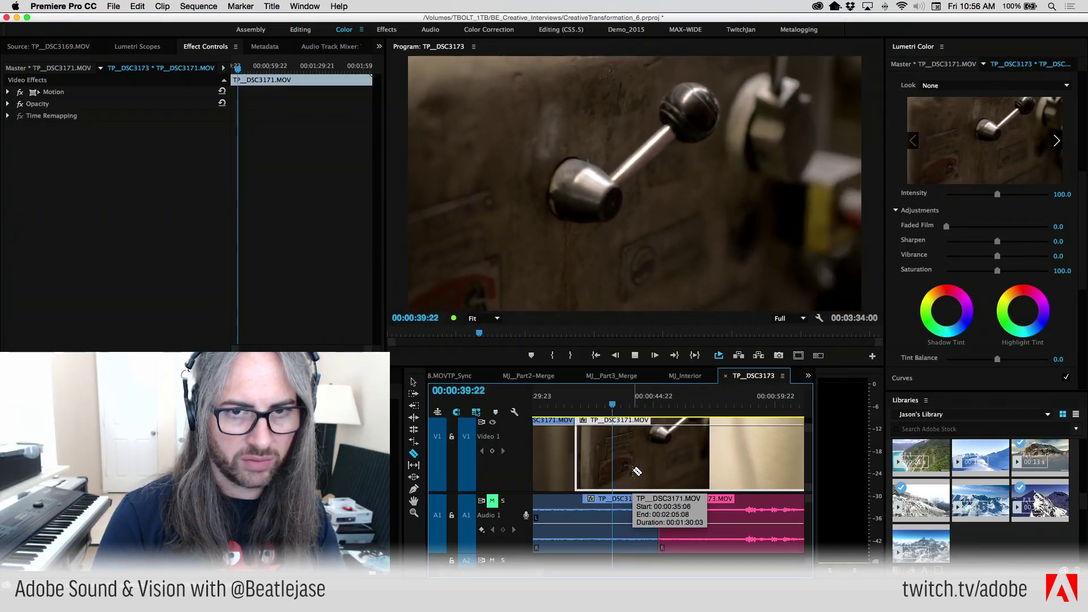
key("l")
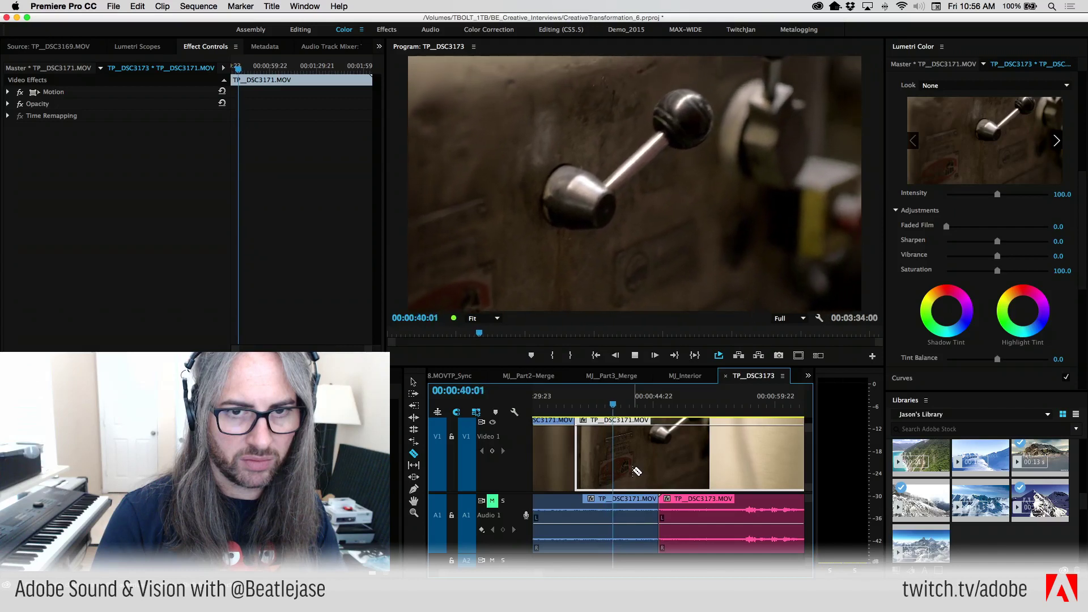
key("k")
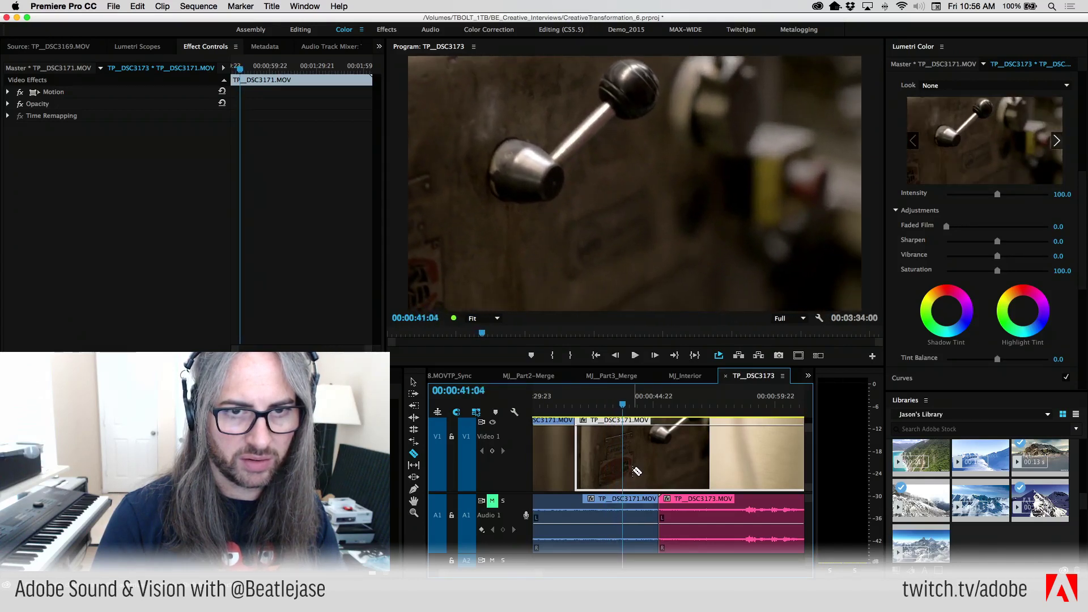
key("l")
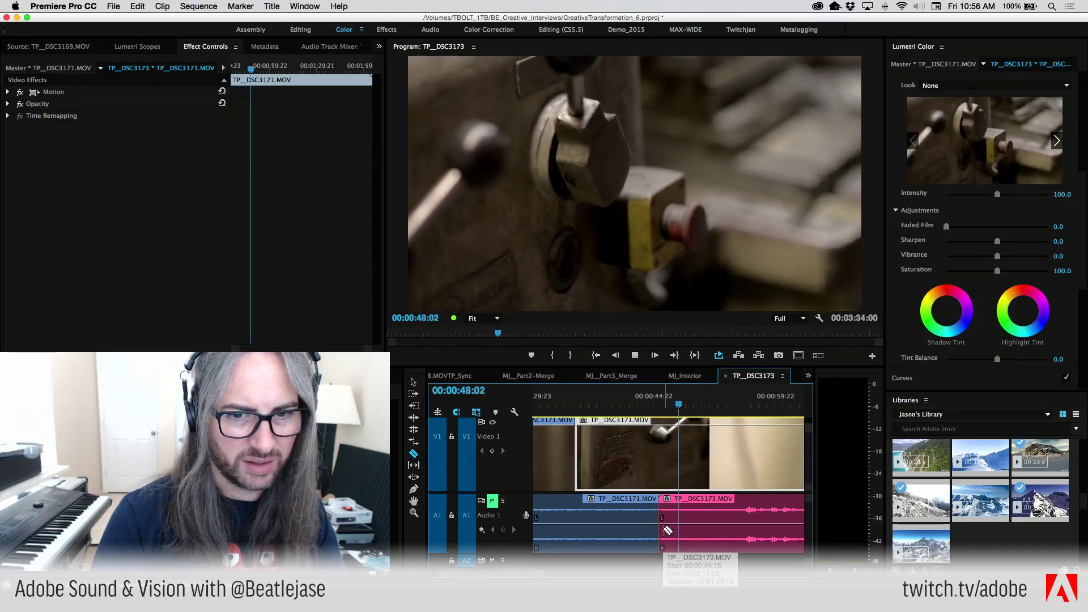
key("space")
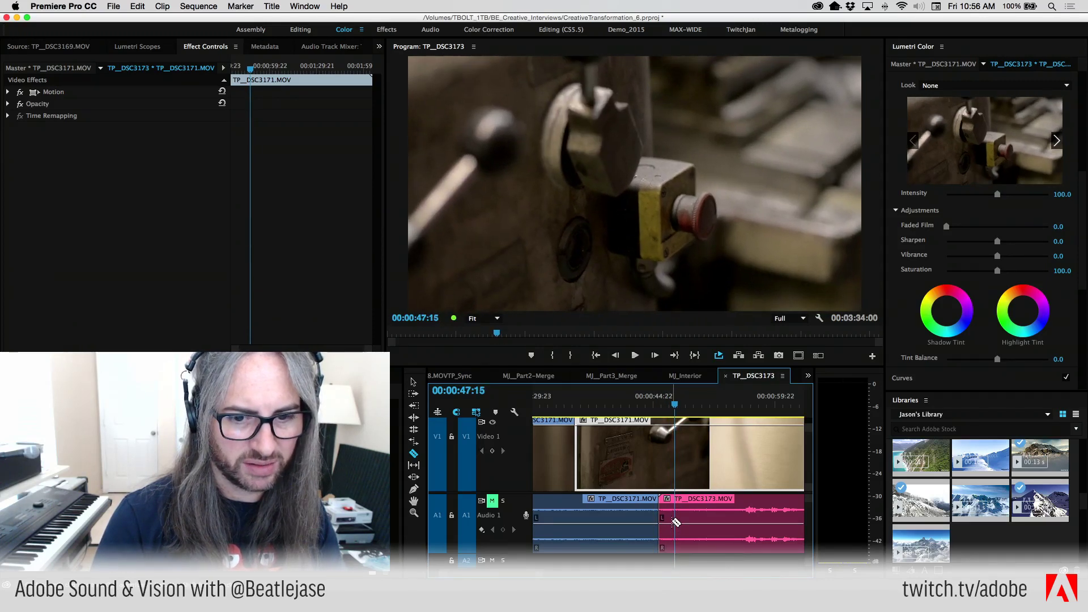
left_click(680, 464)
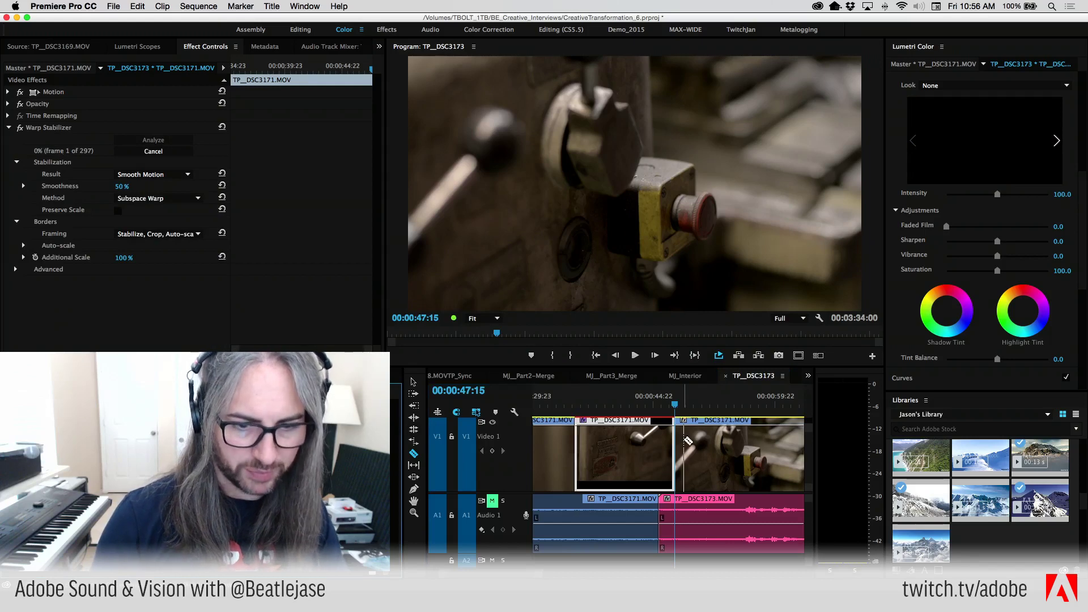
Park the playhead at 00:00:01:16 in the opening clip and look through the Lumetri Color sections, including Curves, Color Wheels and Vignette.
key("backslash")
left_click(537, 402)
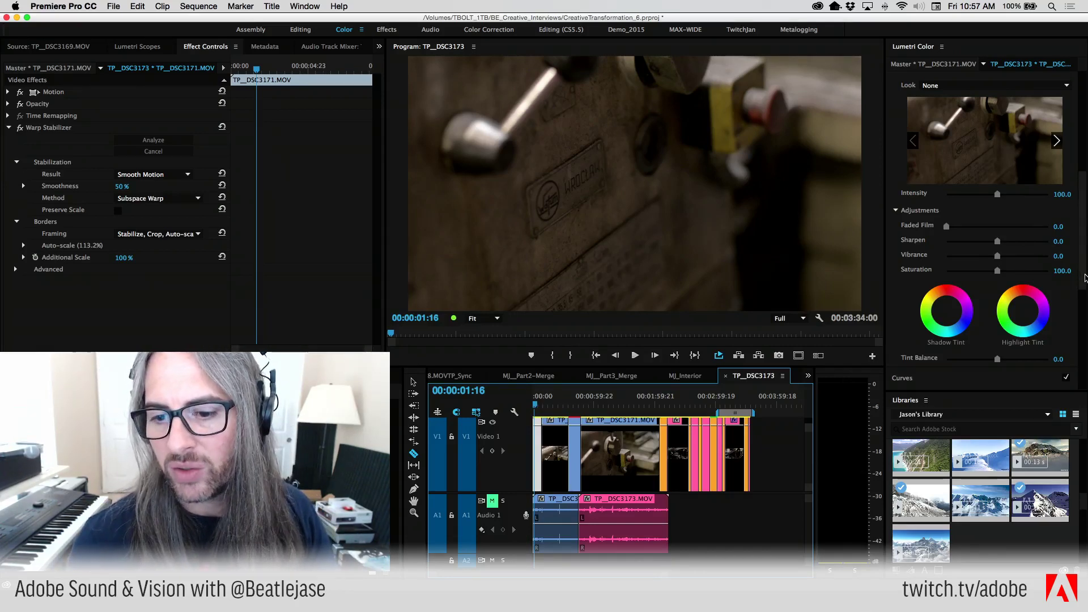
left_click_drag(1085, 277, 1083, 390)
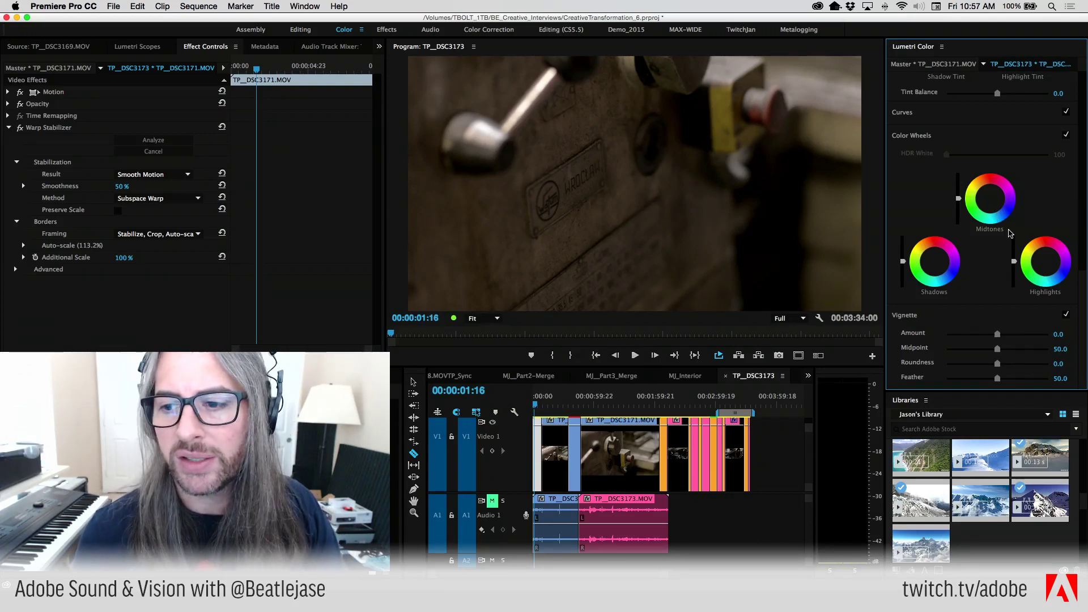
scroll(987, 238, "up", 5)
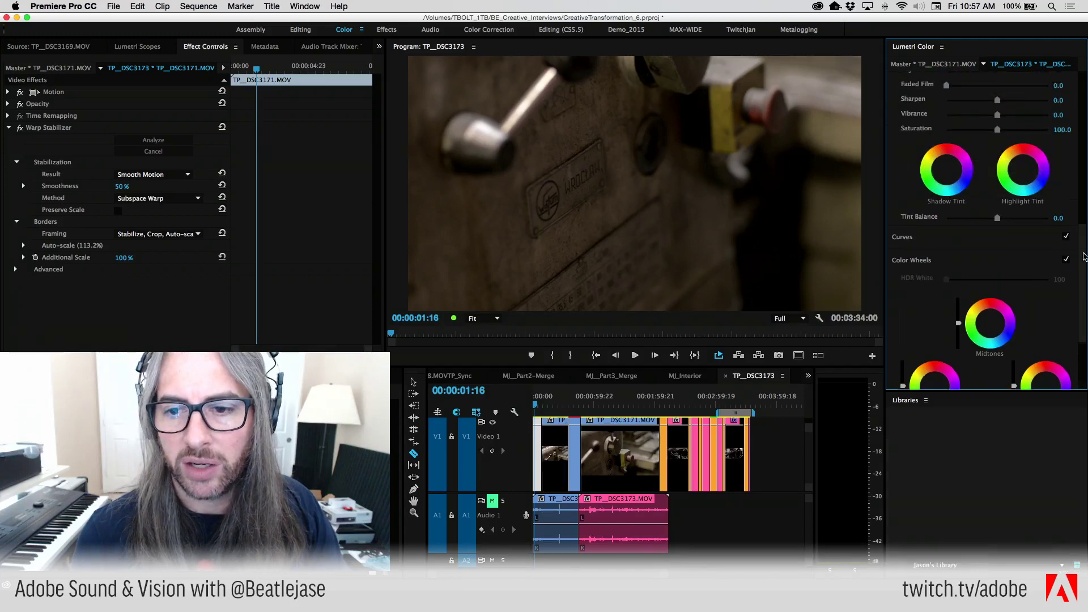
left_click(999, 260)
left_click_drag(1085, 256, 1084, 320)
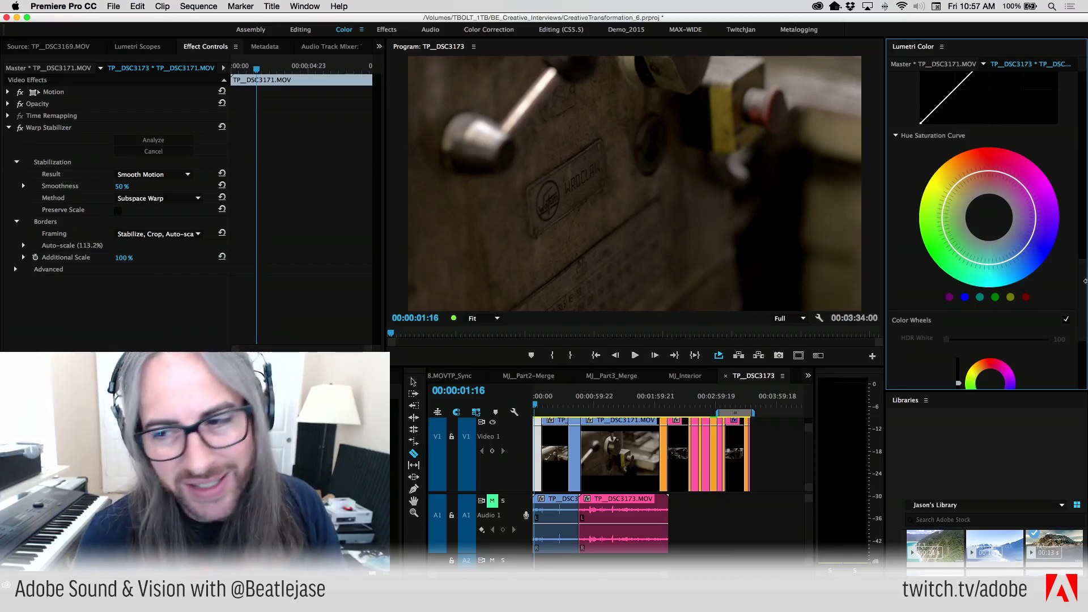
left_click_drag(1084, 272, 1086, 70)
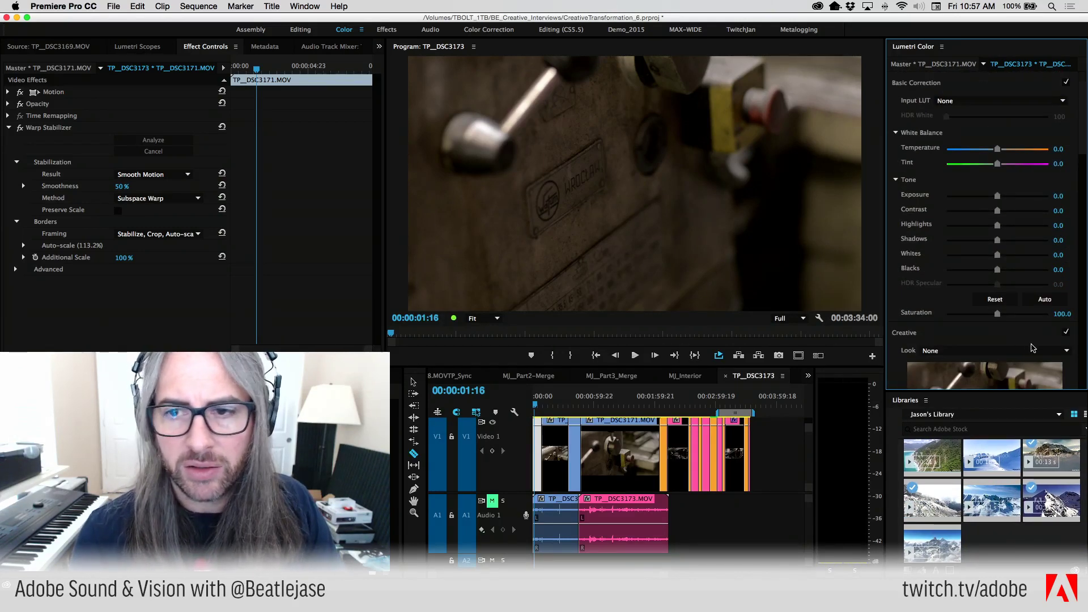
Examine the Input LUT choices, the Creative Look presets and the Lumetri Color panel options, leaving them all as they are.
left_click(1020, 102)
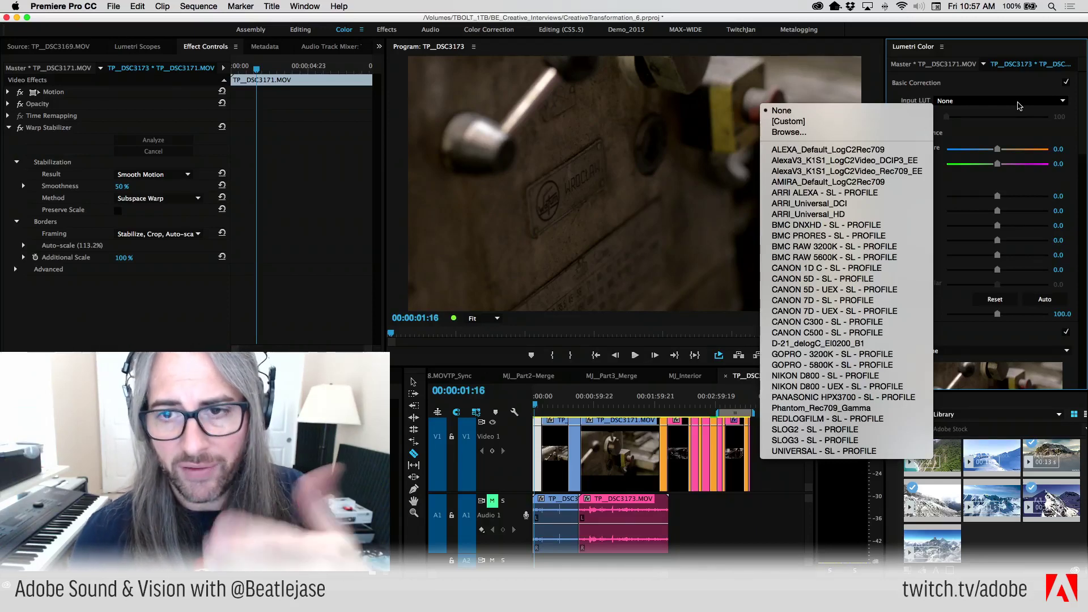
left_click(1019, 106)
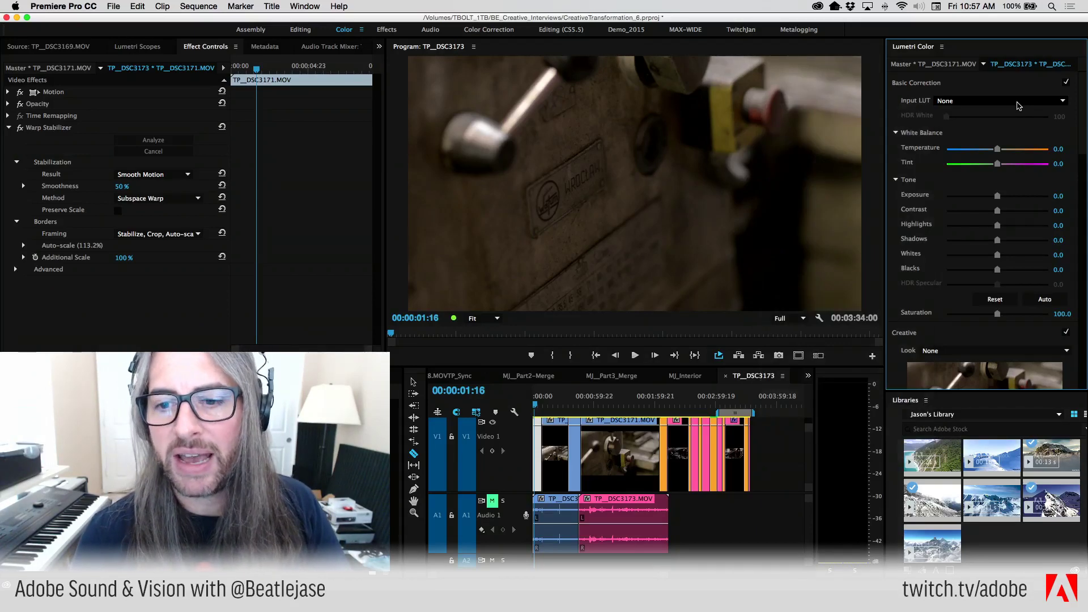
left_click(1013, 352)
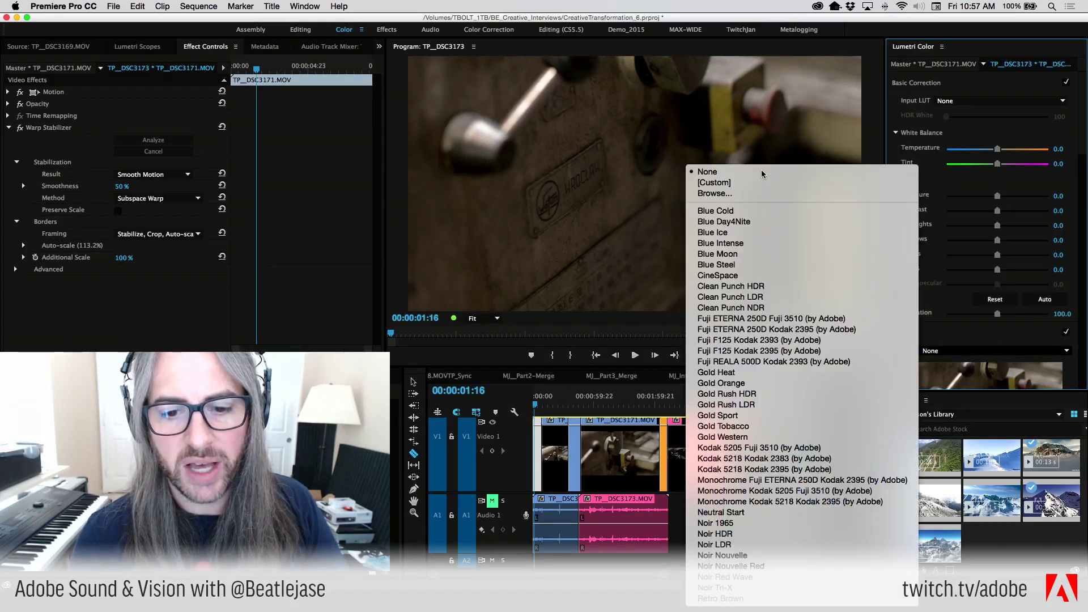
left_click(970, 313)
left_click(943, 47)
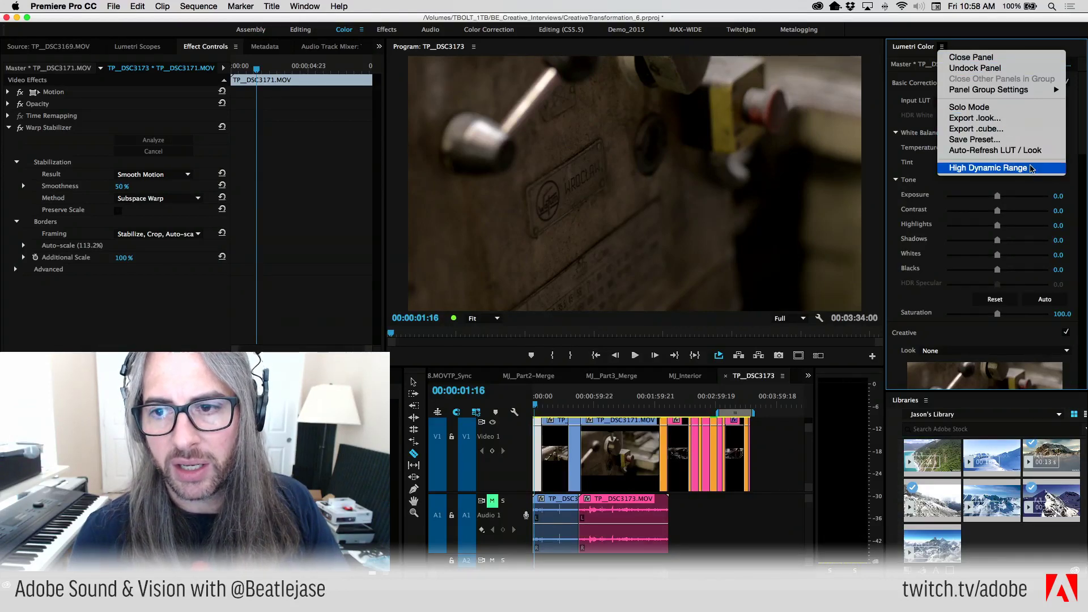
left_click(959, 33)
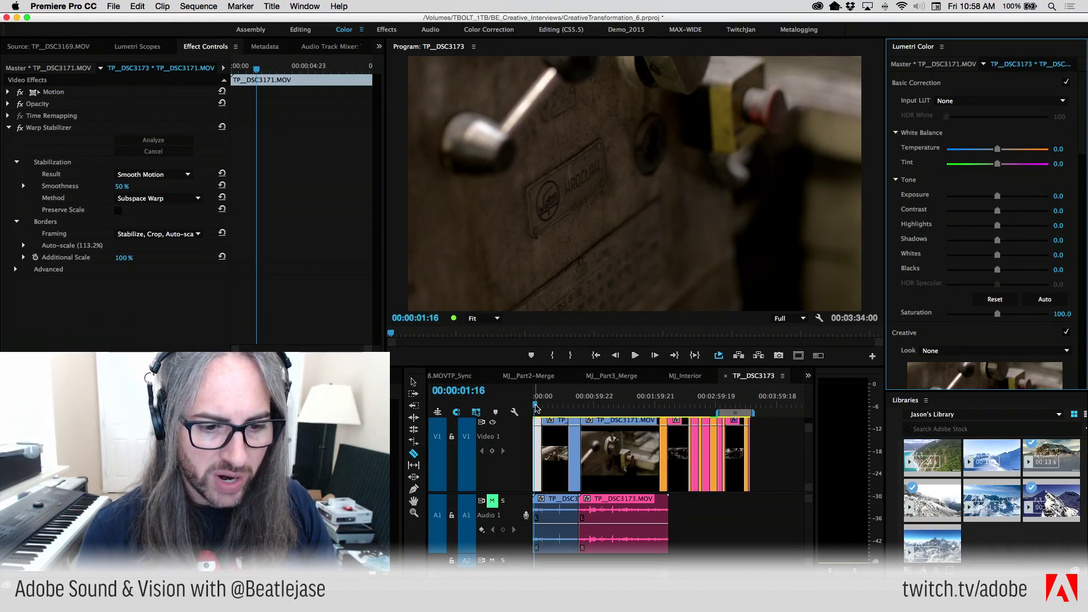
Return the playhead to the sequence start and add the Vectorscope YUV and Histogram to the Lumetri Scopes.
left_click_drag(537, 408, 527, 409)
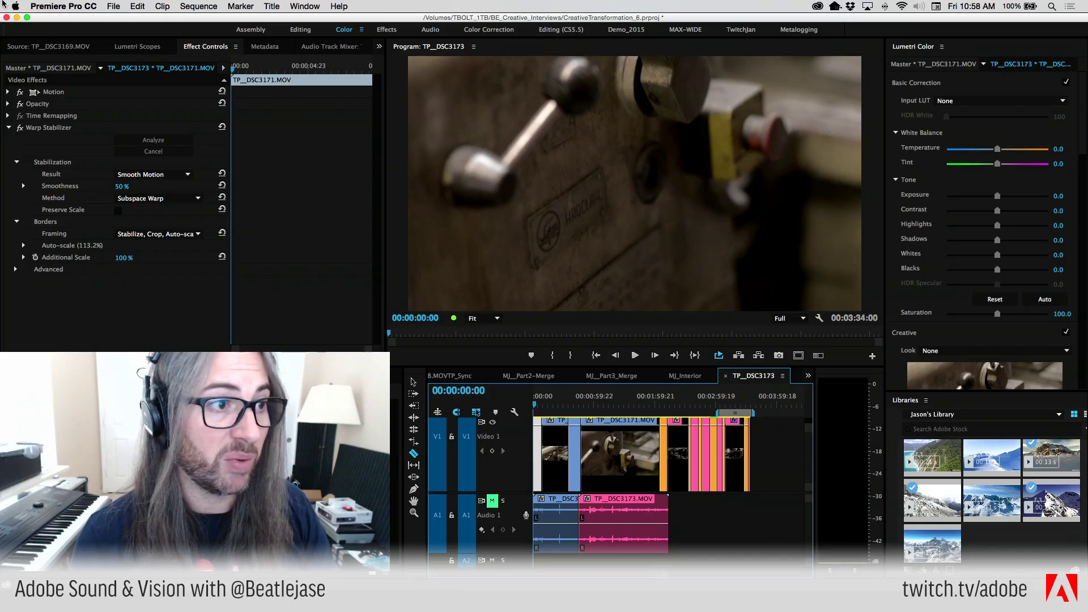
left_click(137, 46)
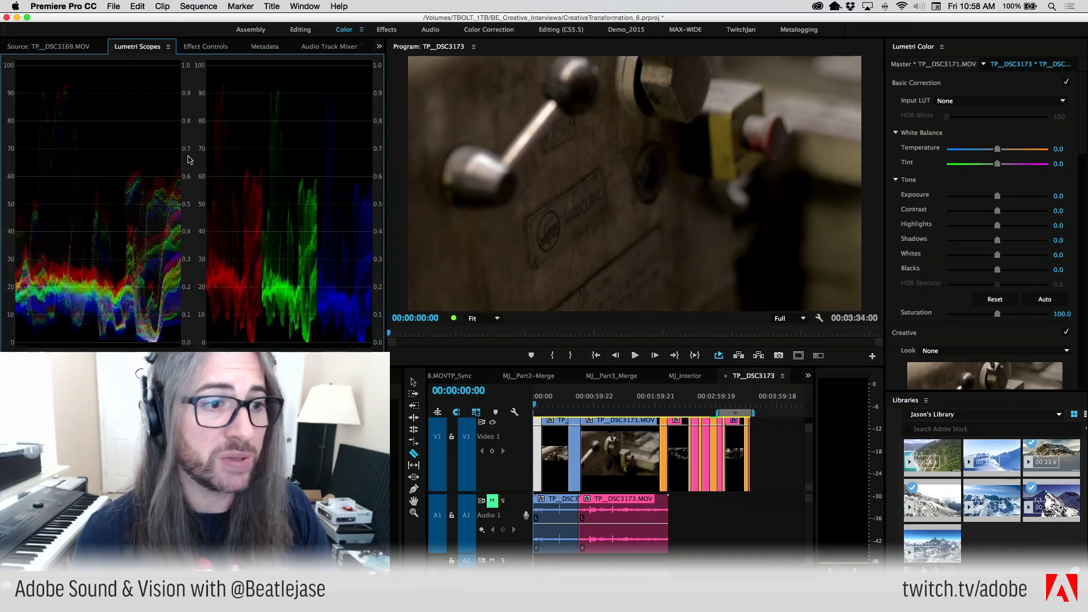
right_click(279, 200)
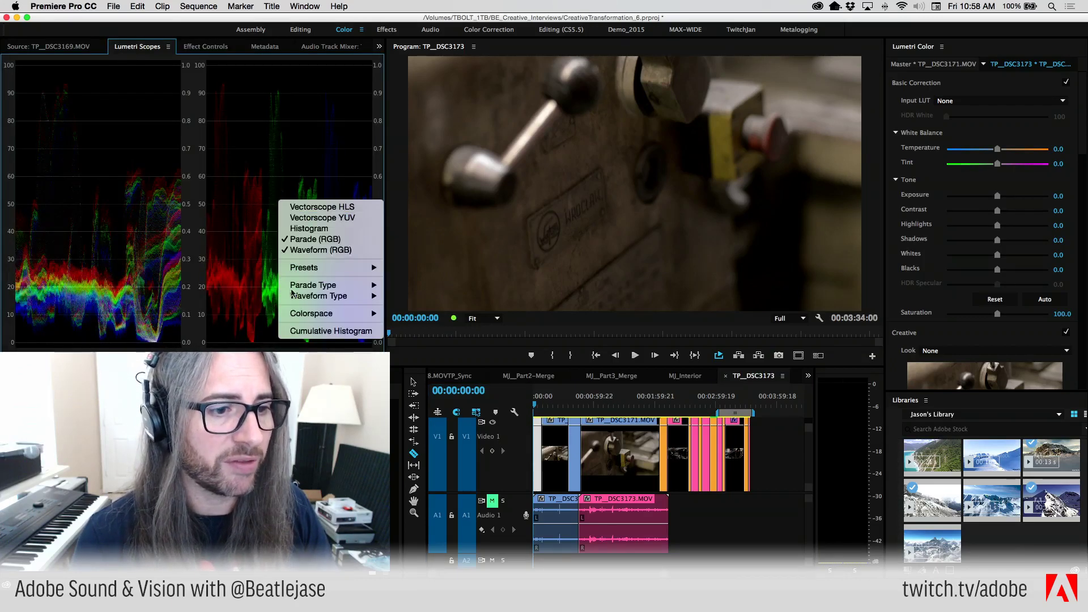
left_click(316, 218)
right_click(229, 194)
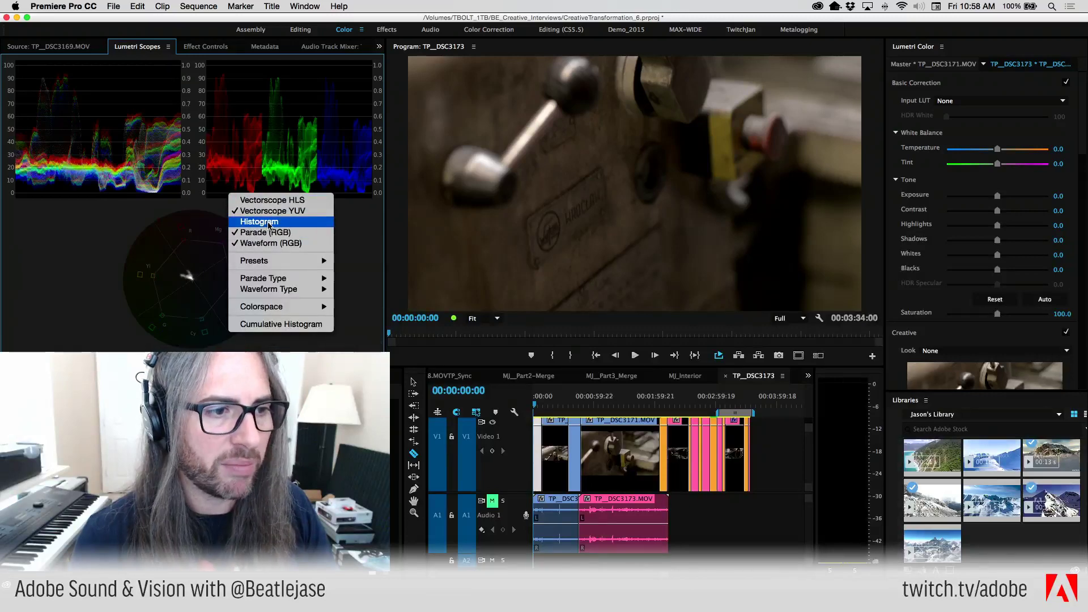
left_click(268, 222)
Play the opening TP__DSC3171.MOV segment from 00:00:00:00 against the scopes, with the timeline zoomed in, and stop at 00:00:09:10.
key("space")
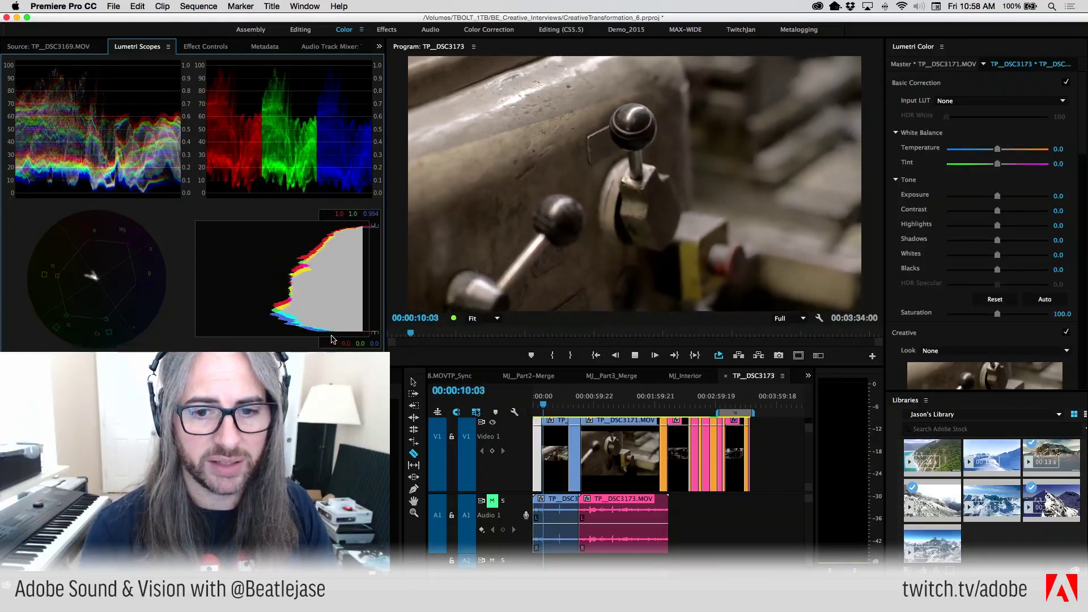
key("space")
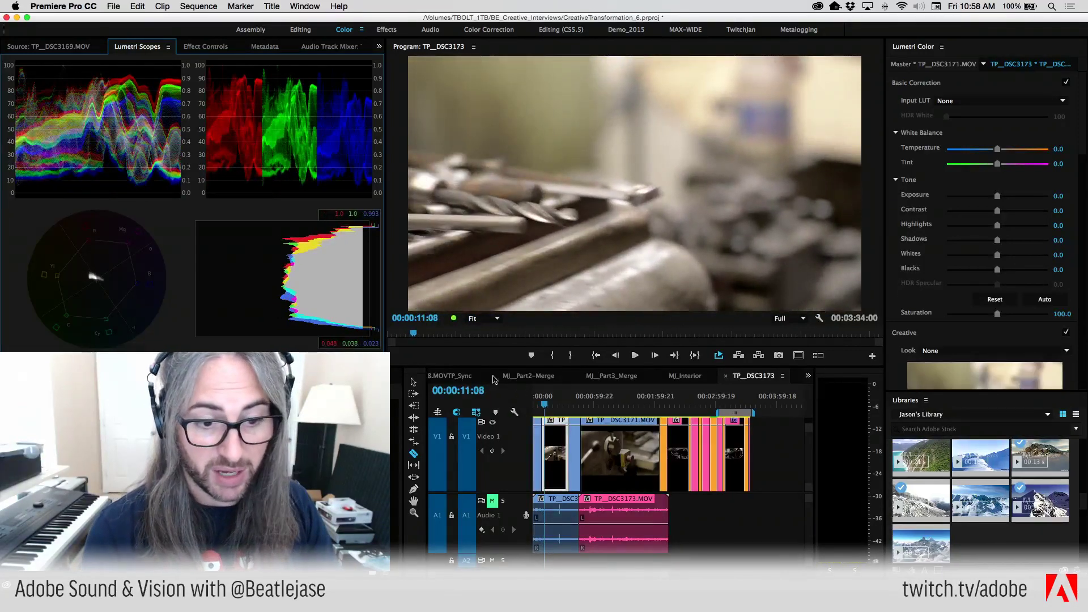
left_click_drag(544, 406, 506, 406)
key("backslash")
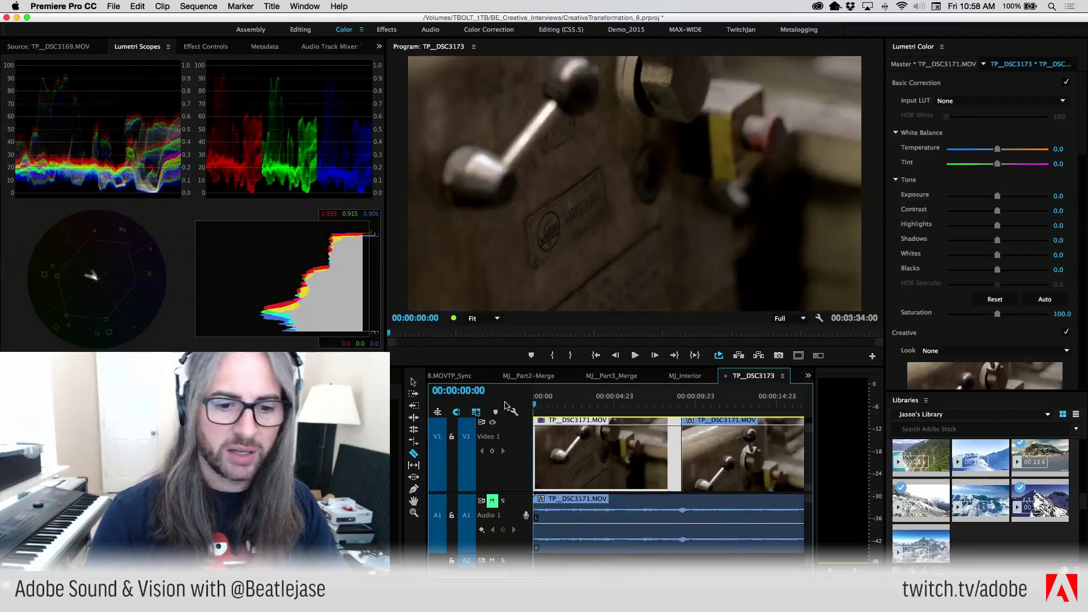
key("space")
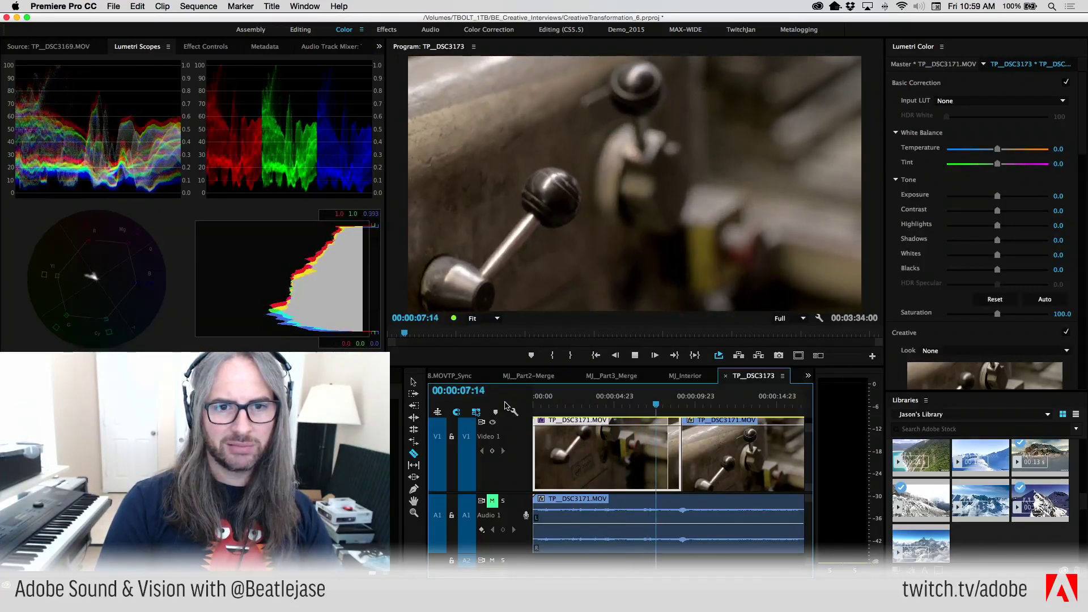
key("space")
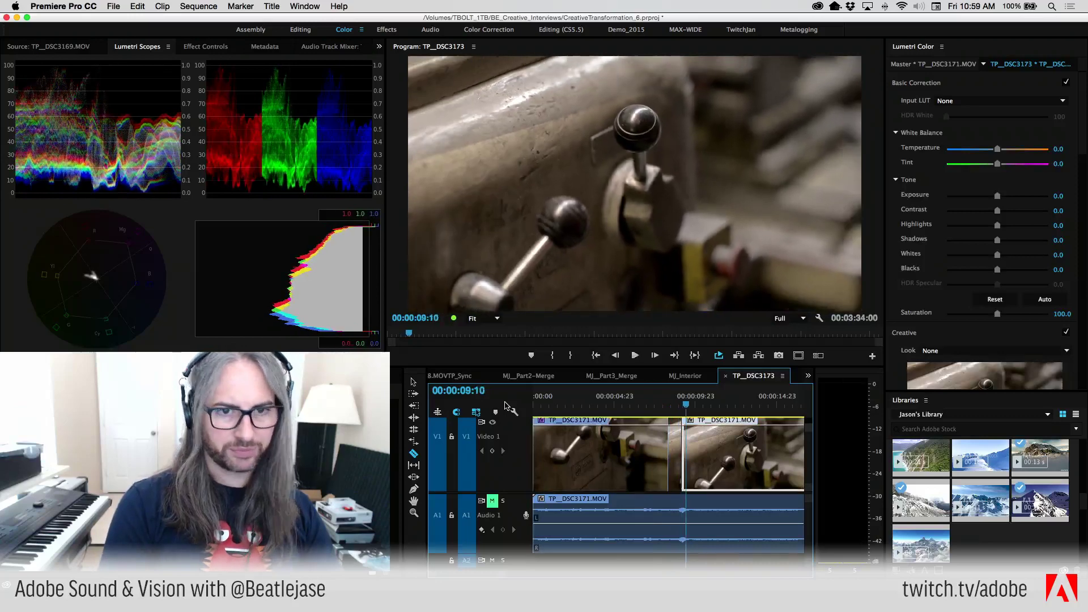
Play back and forth around the first cut, then shuttle forward to the machine badge segment while watching the scopes.
key("Left")
key("Left")
key("Left")
key("Left")
key("Left")
key("Left")
key("Left")
key("Left")
key("Left")
key("Left")
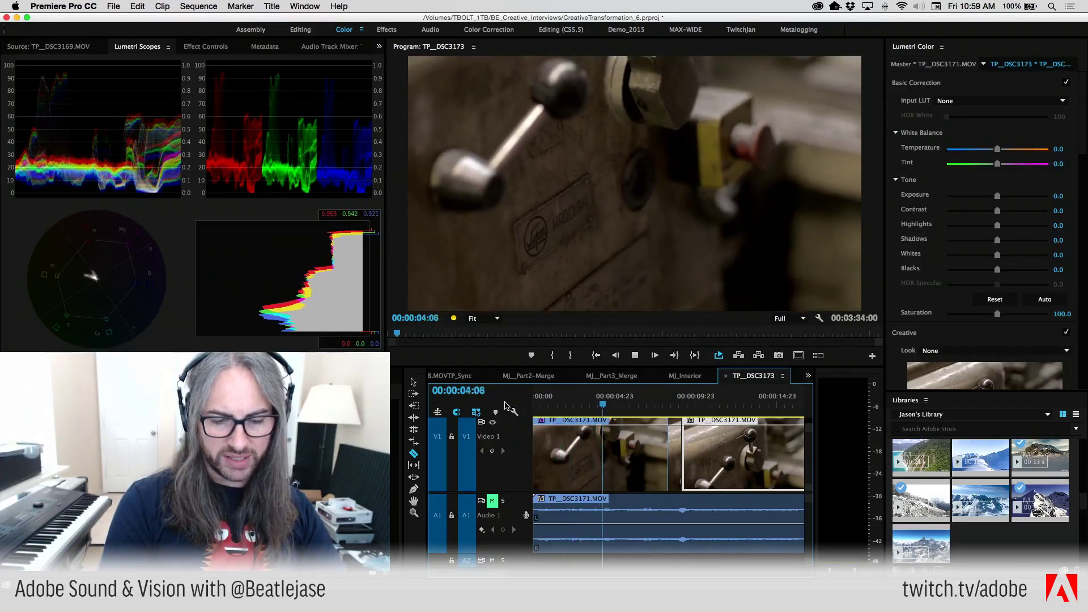
key("k")
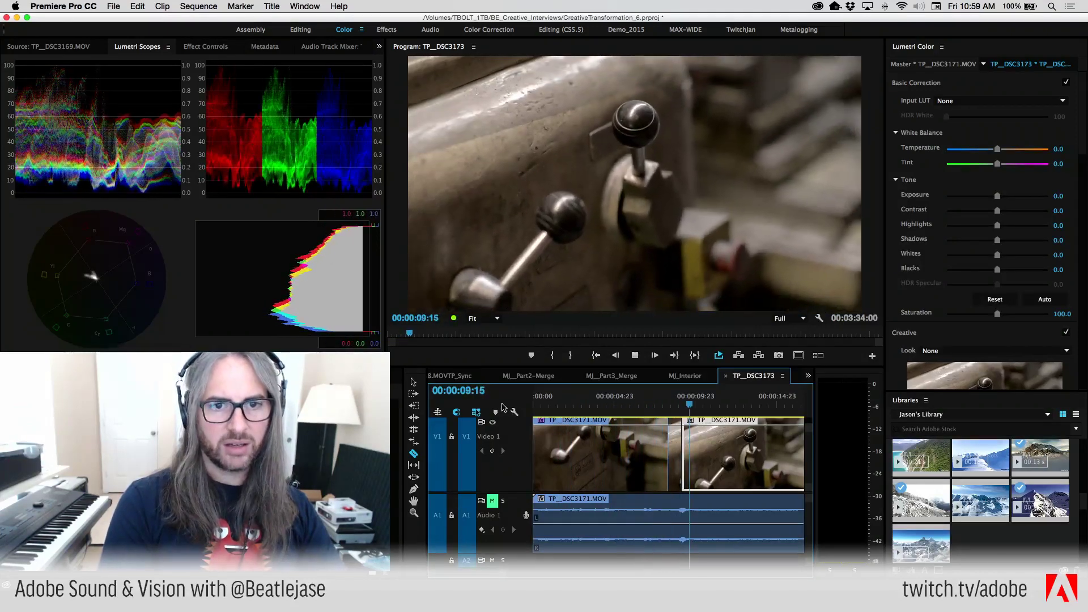
key("l")
key("minus")
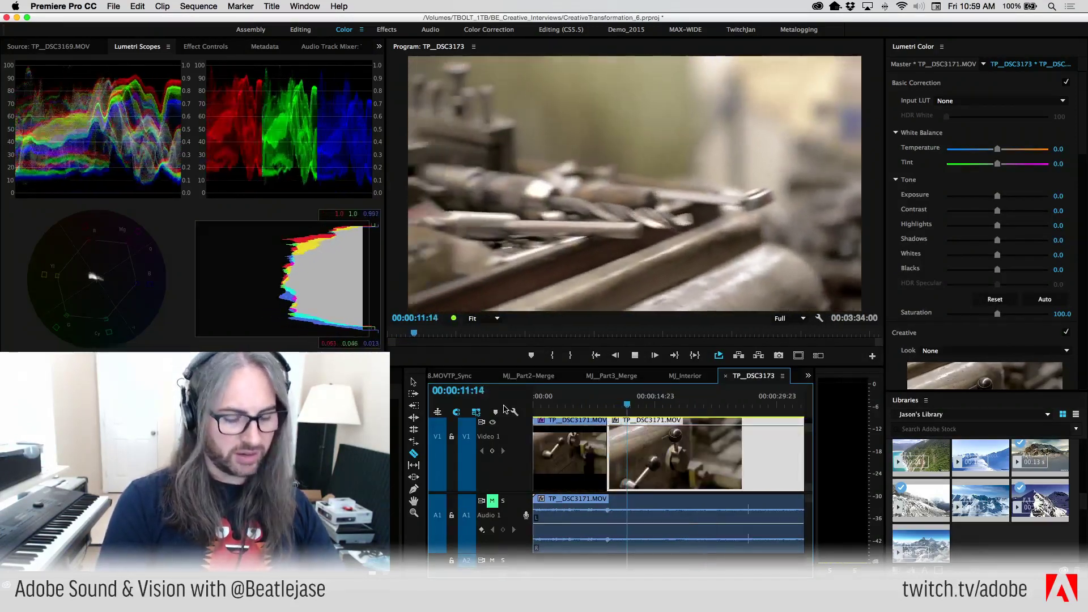
key("l")
key("l")
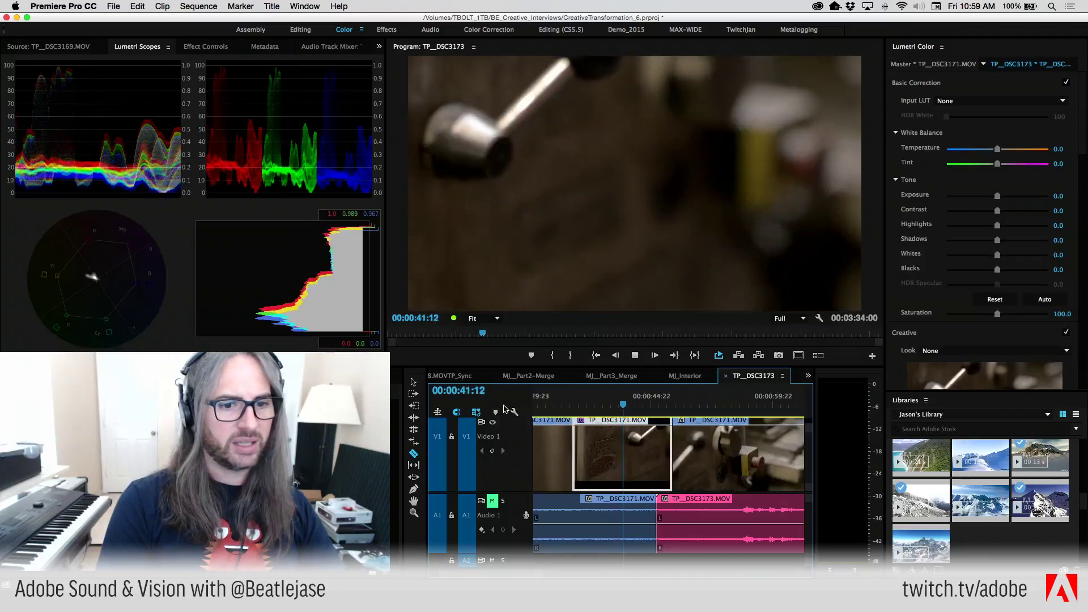
Remove the Vectorscope YUV and Histogram from the scopes, keeping only Waveform and Parade.
right_click(240, 194)
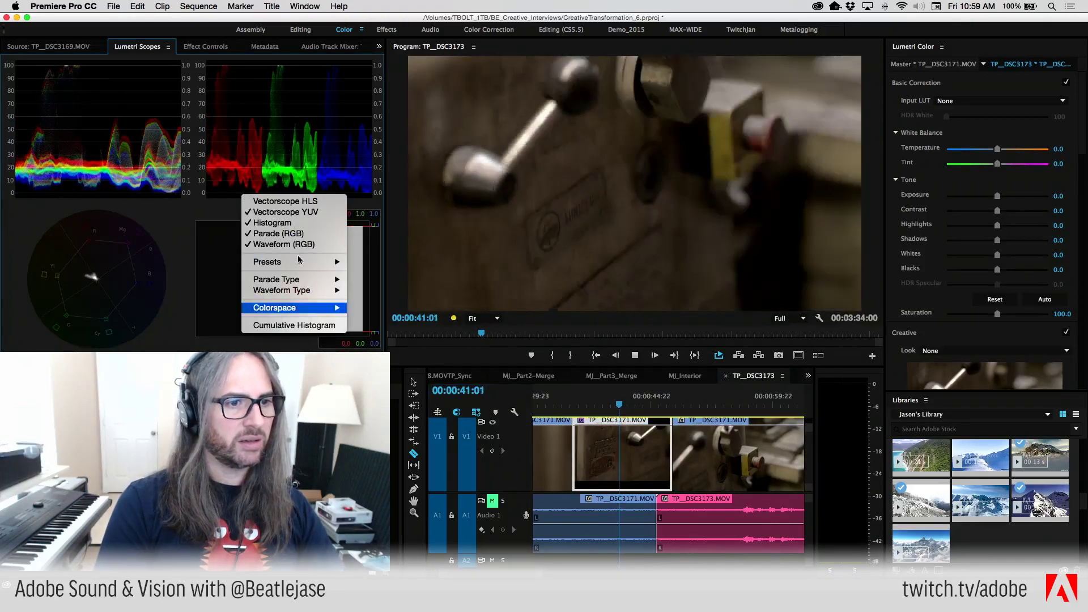
left_click(273, 206)
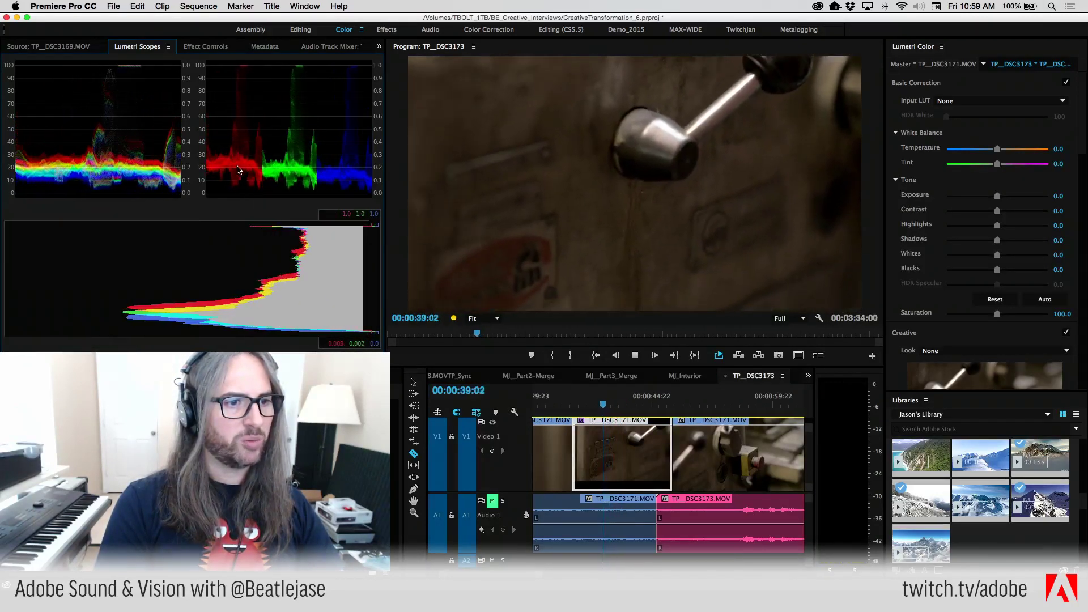
right_click(240, 172)
left_click(271, 227)
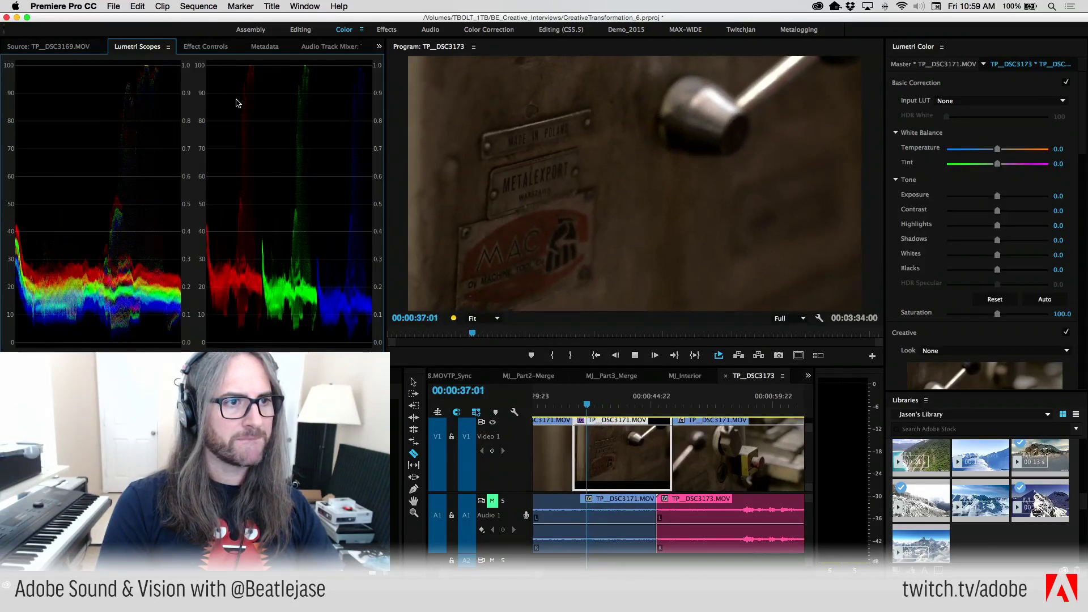
Show the segment's effect settings, review its stabilized motion in both directions, and park the playhead at 00:00:46:21 on the red stop button.
left_click(206, 46)
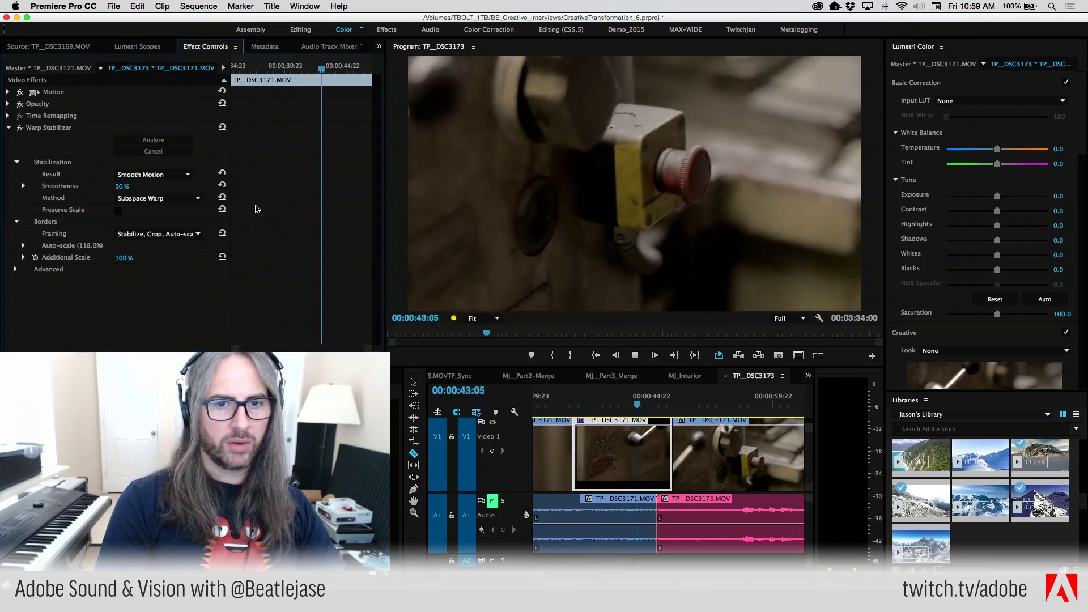
left_click(639, 406)
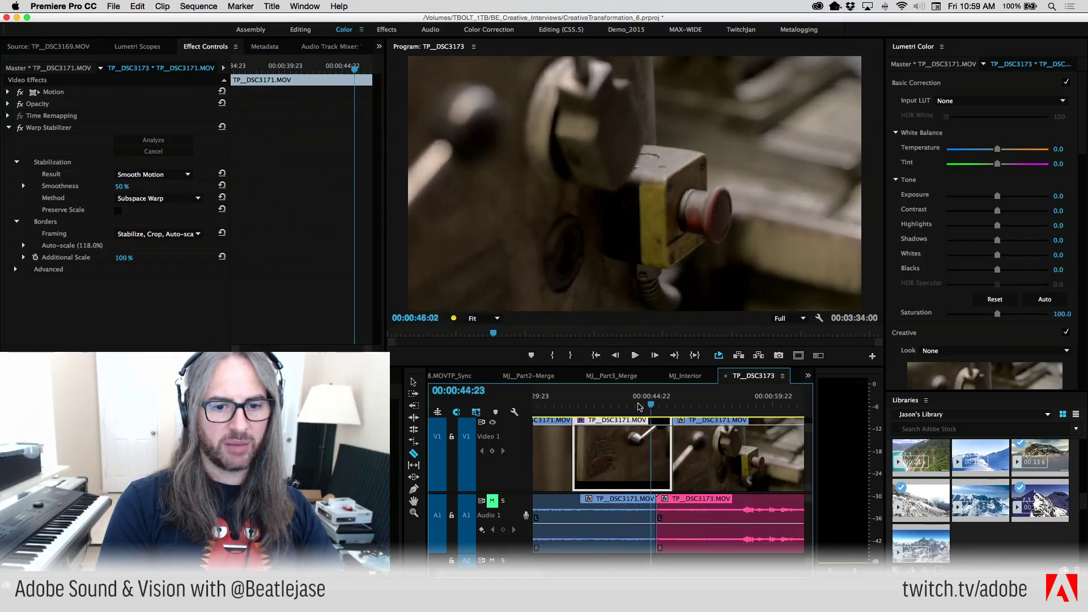
left_click_drag(639, 406, 582, 405)
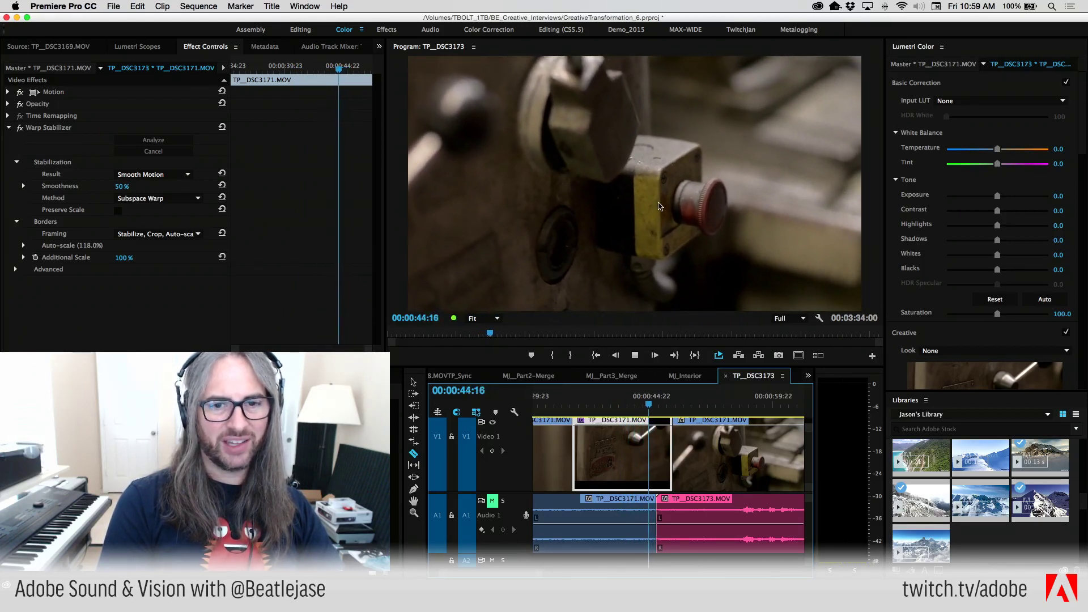
key("j")
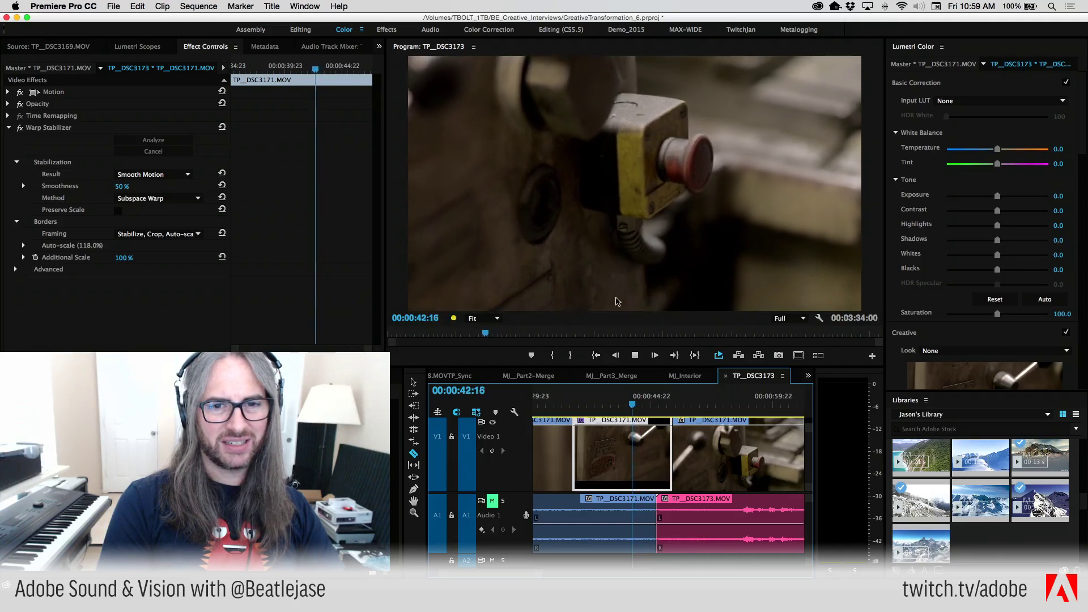
key("k")
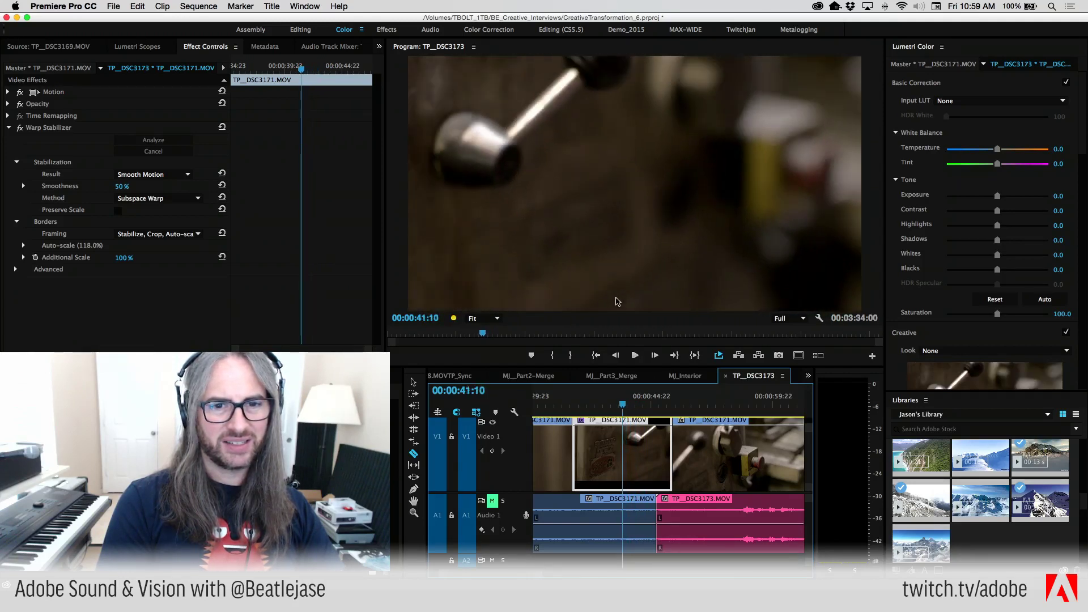
key("l")
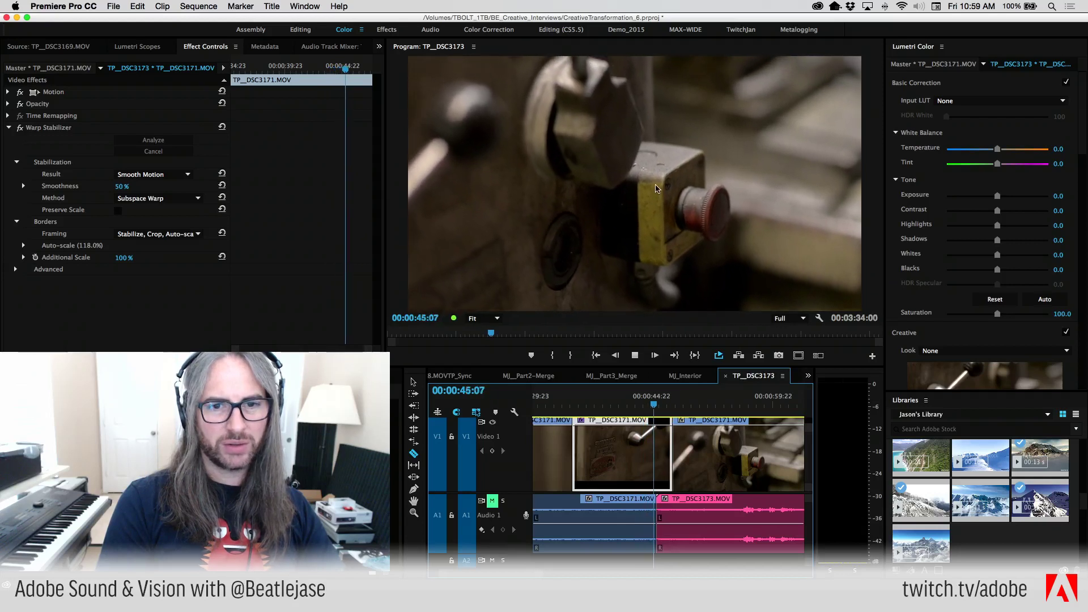
key("k")
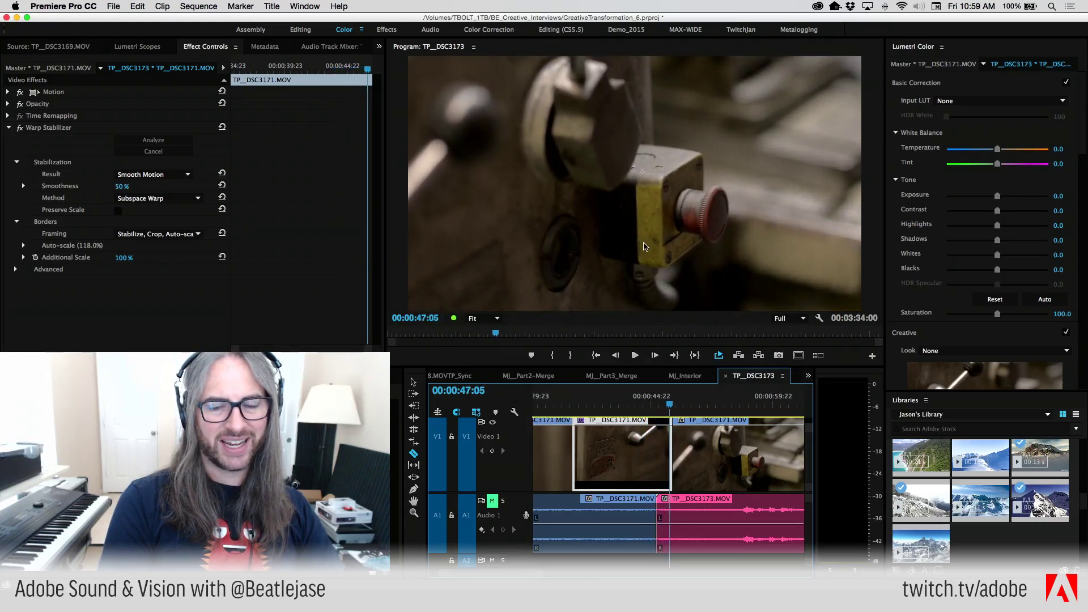
key("j")
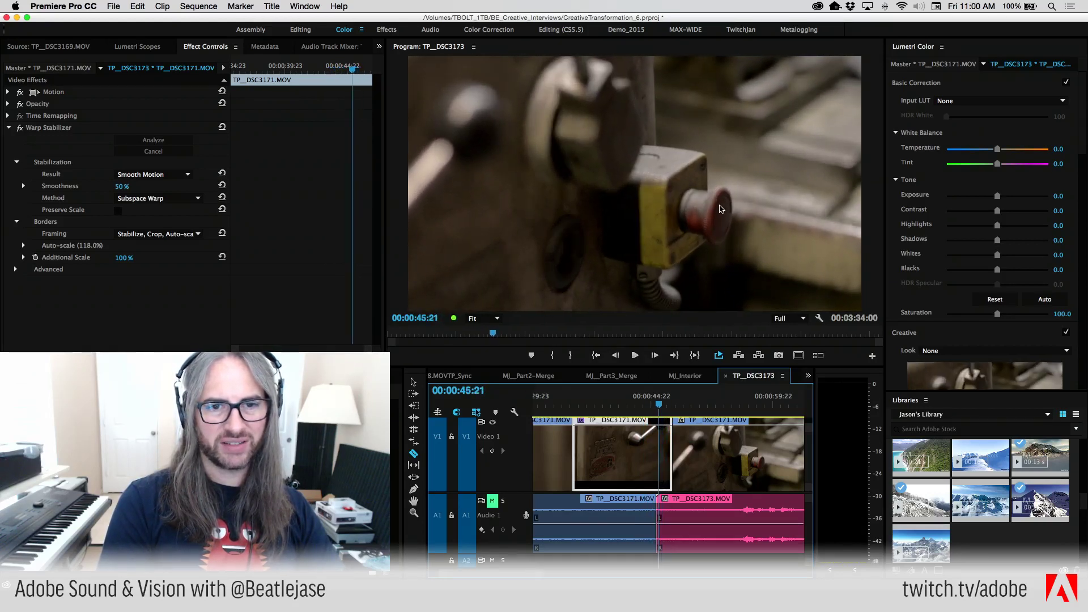
key("l")
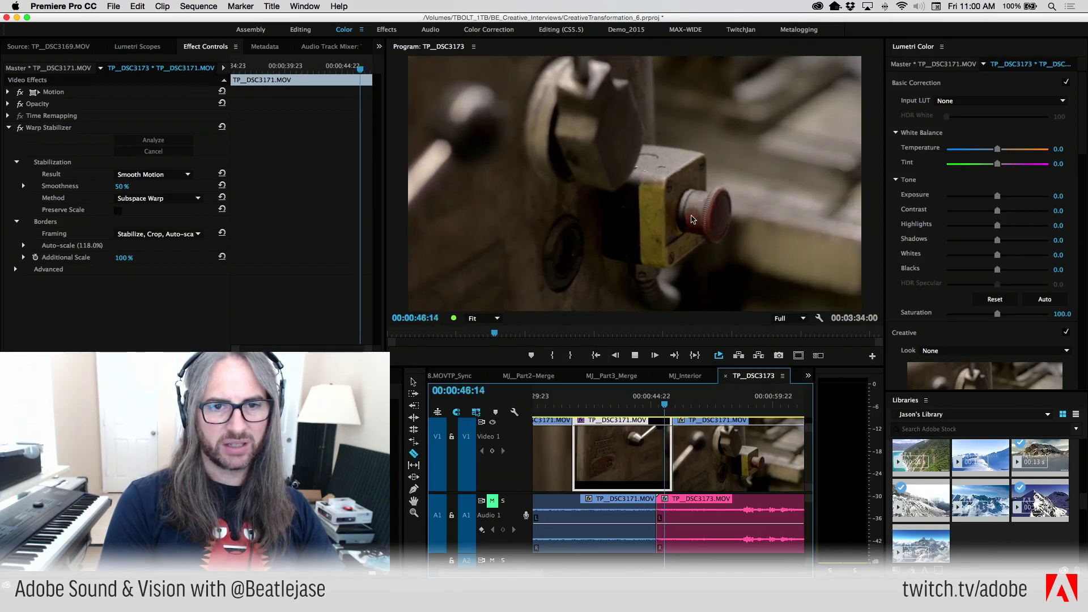
key("k")
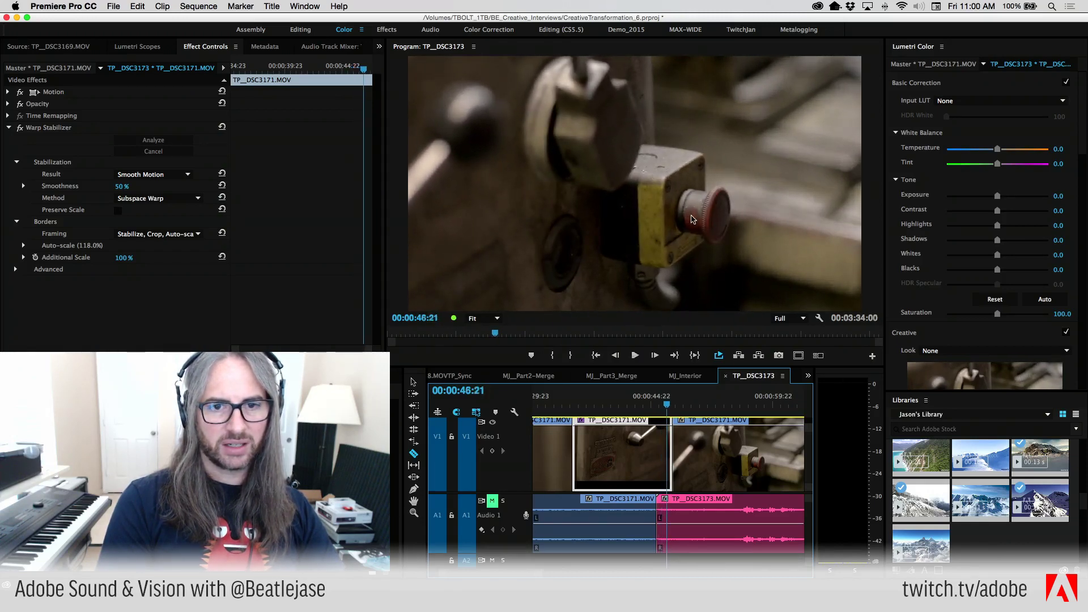
View the red stop button frame in a maximized Program monitor, save the project, and restore the normal layout.
key("grave")
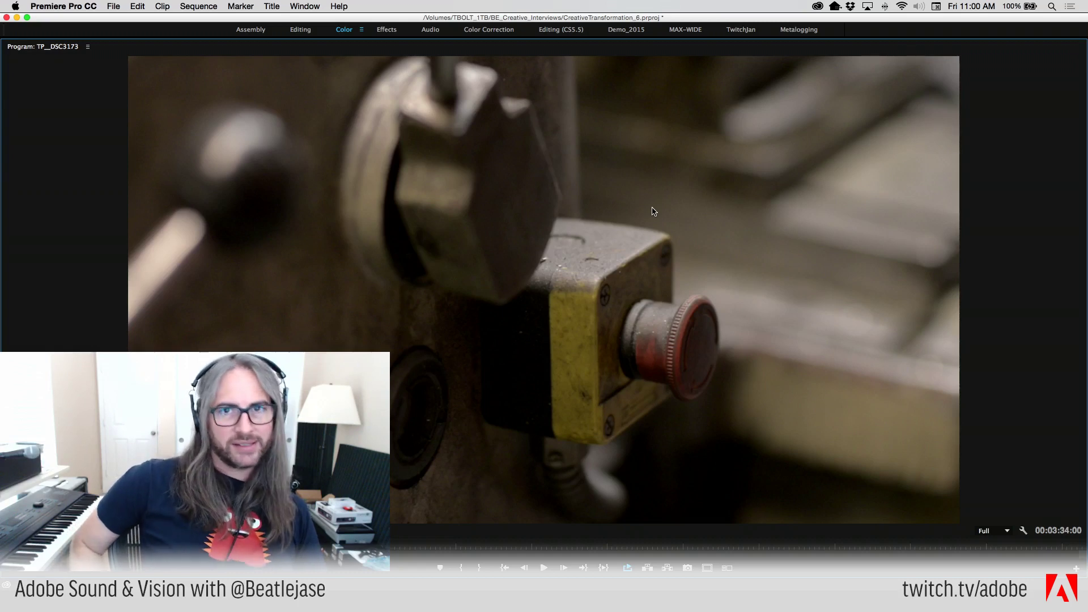
key("super+s")
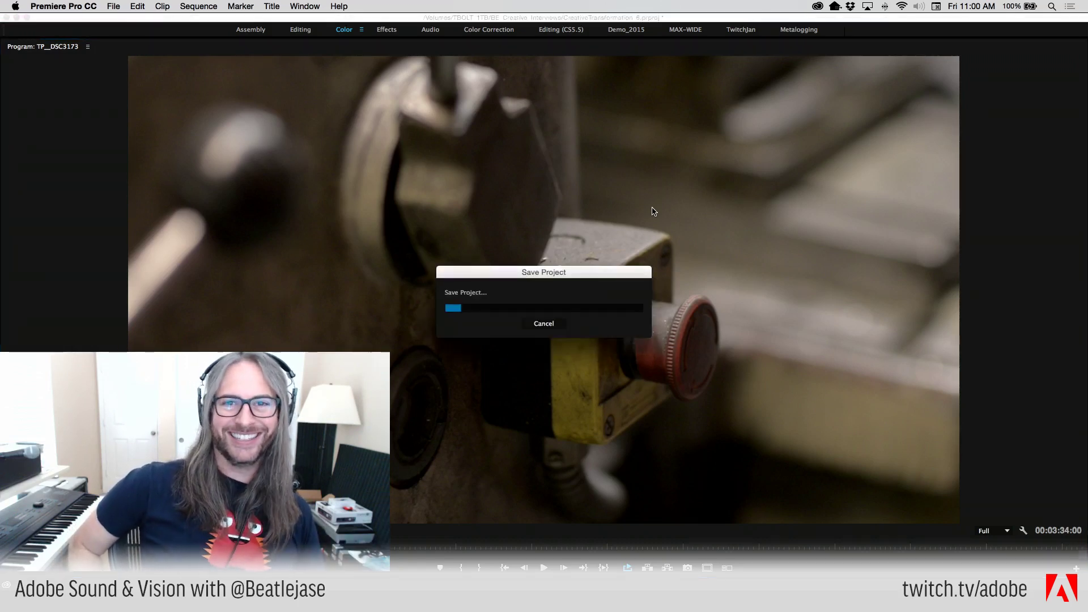
key("grave")
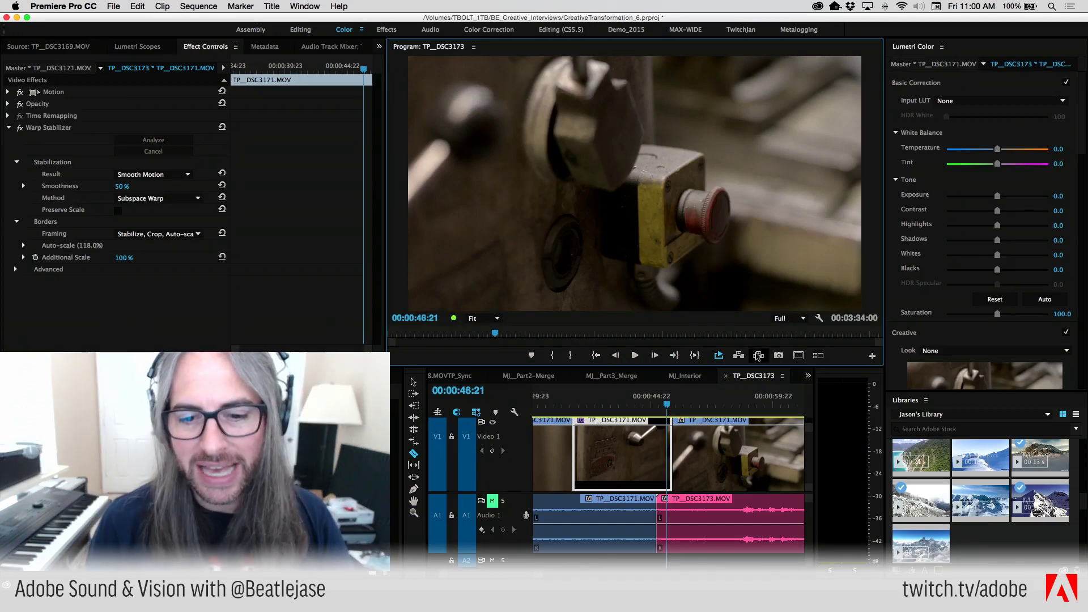
Start a still-frame export of the red stop button shot at 00:00:46:21 and set its format to TIFF.
left_click(779, 355)
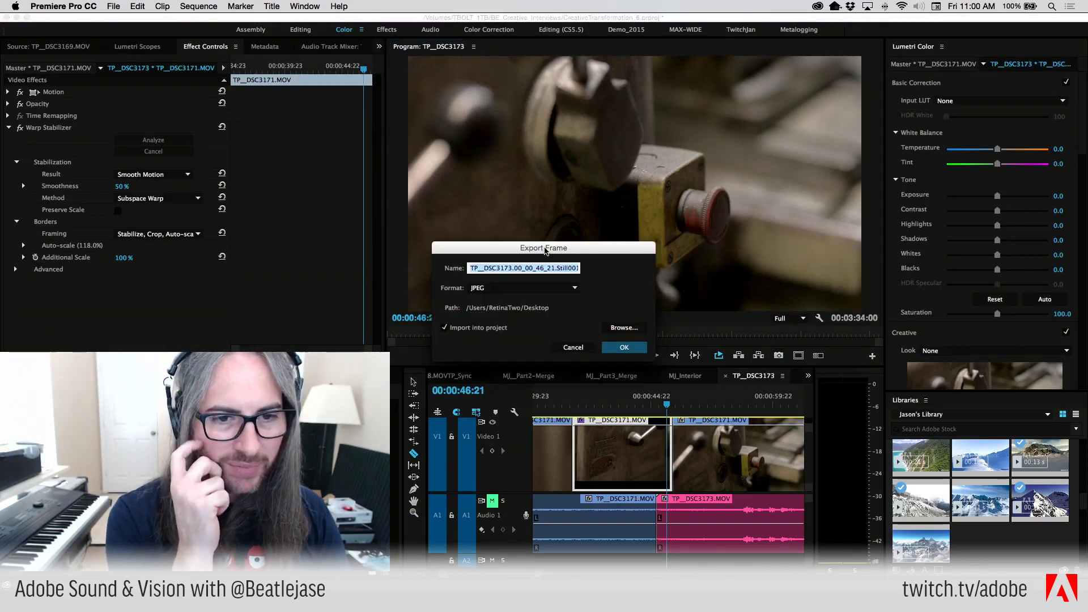
left_click_drag(542, 245, 669, 133)
left_click(702, 178)
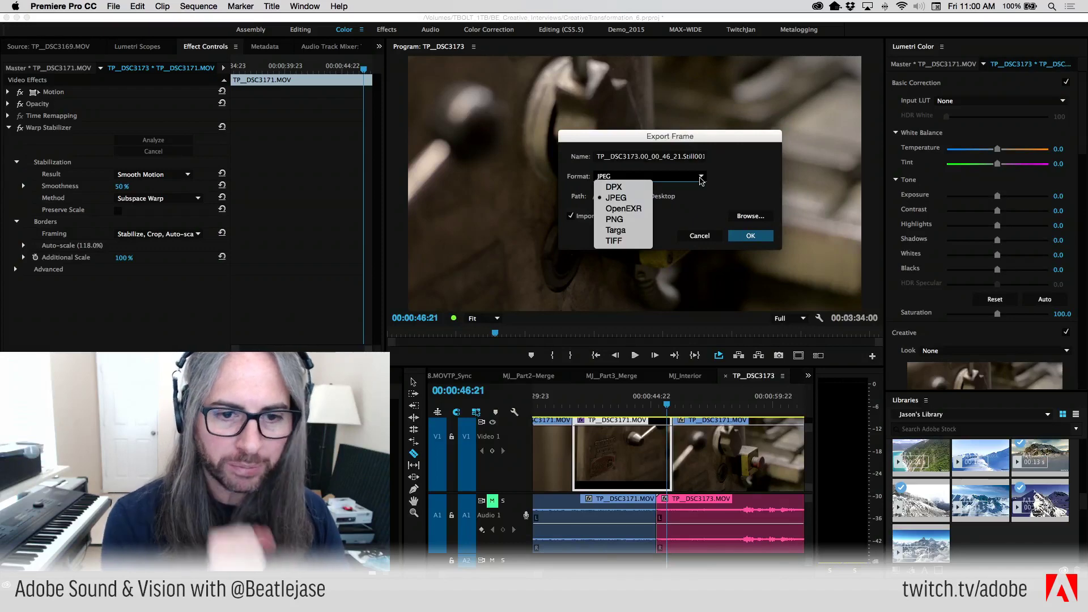
left_click(624, 241)
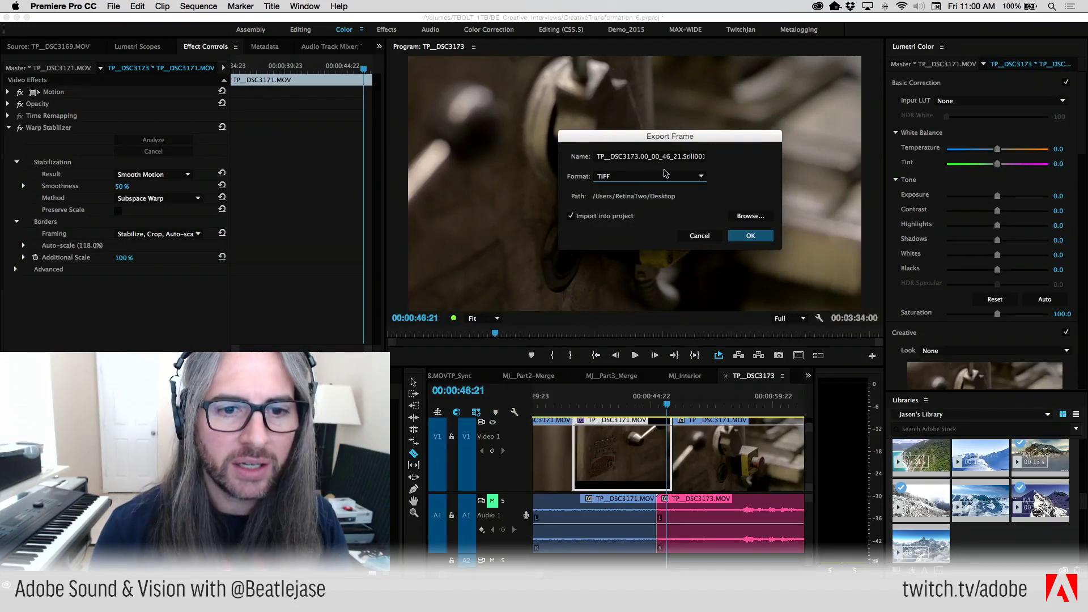
Set the still's destination to the CX_Stills folder in BE_Creative_Interviews on the TBOLT_1TB drive and export the frame.
left_click(739, 219)
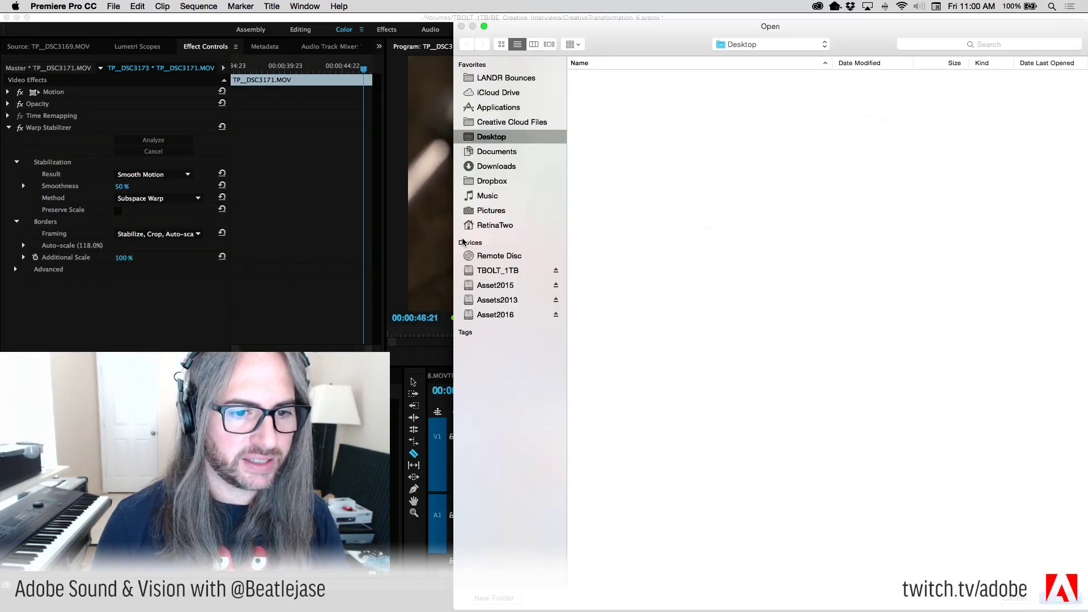
left_click(502, 272)
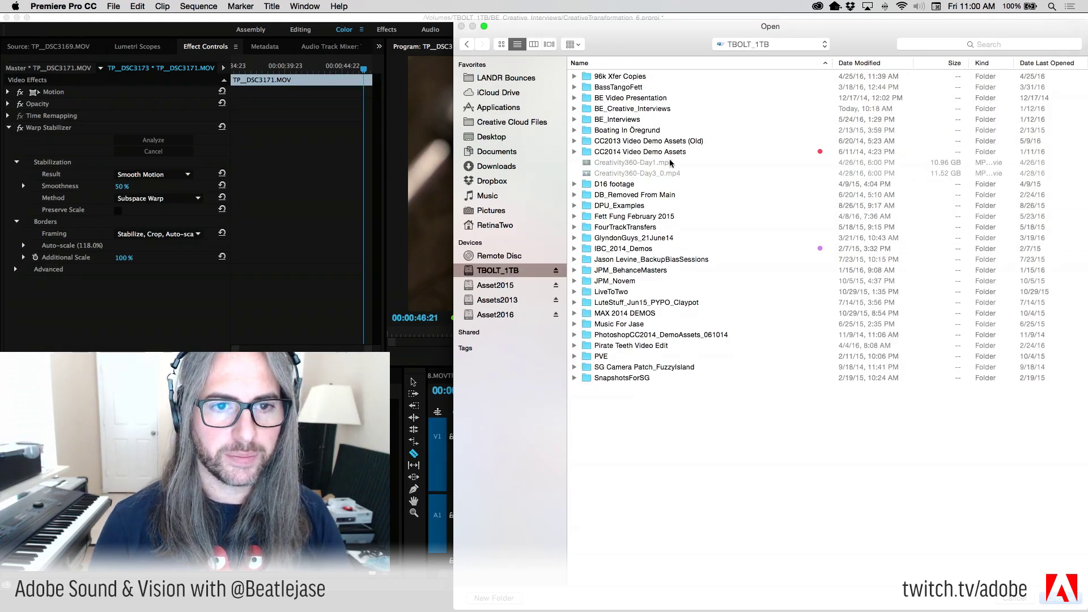
double_click(633, 109)
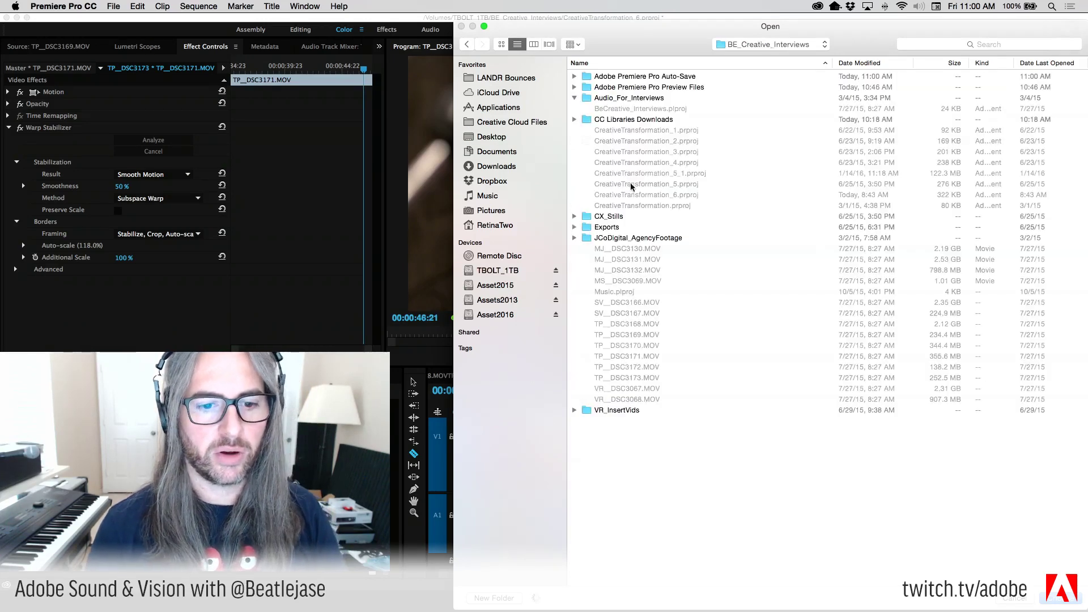
left_click(574, 97)
left_click(575, 98)
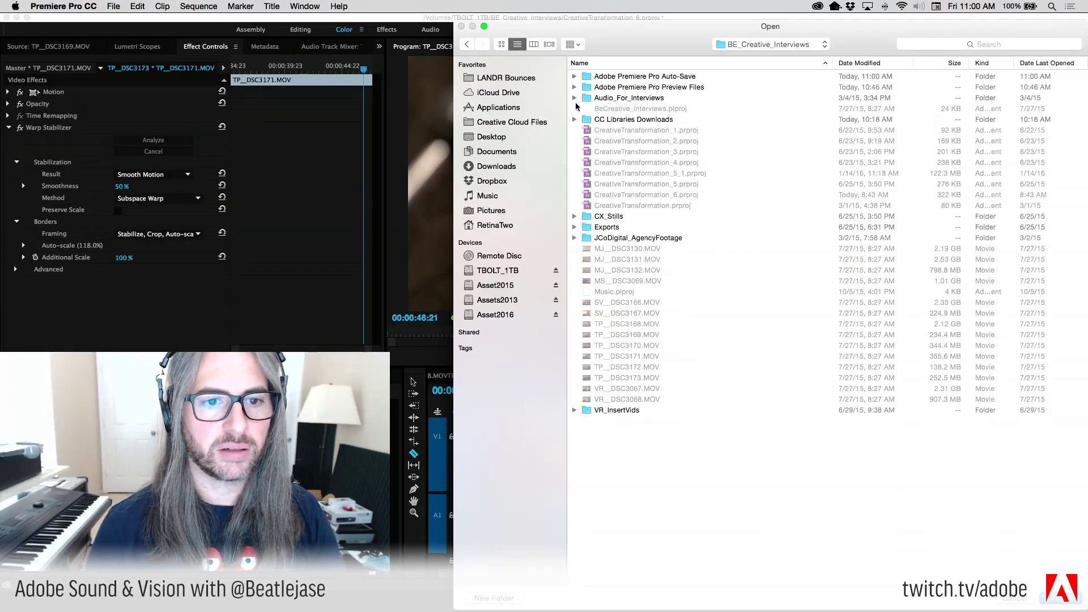
left_click(572, 216)
left_click(573, 216)
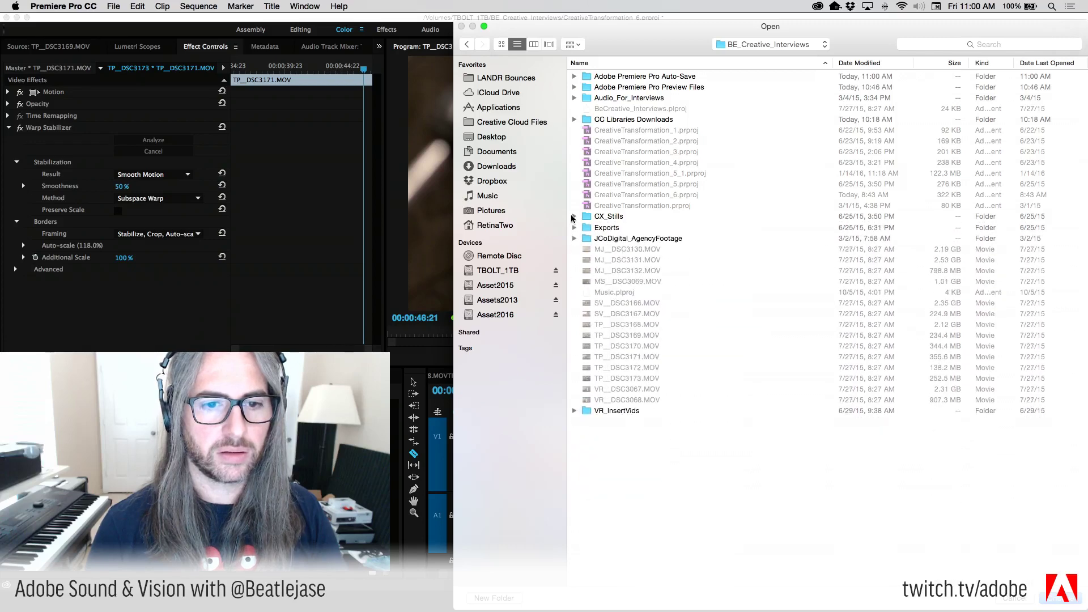
double_click(609, 216)
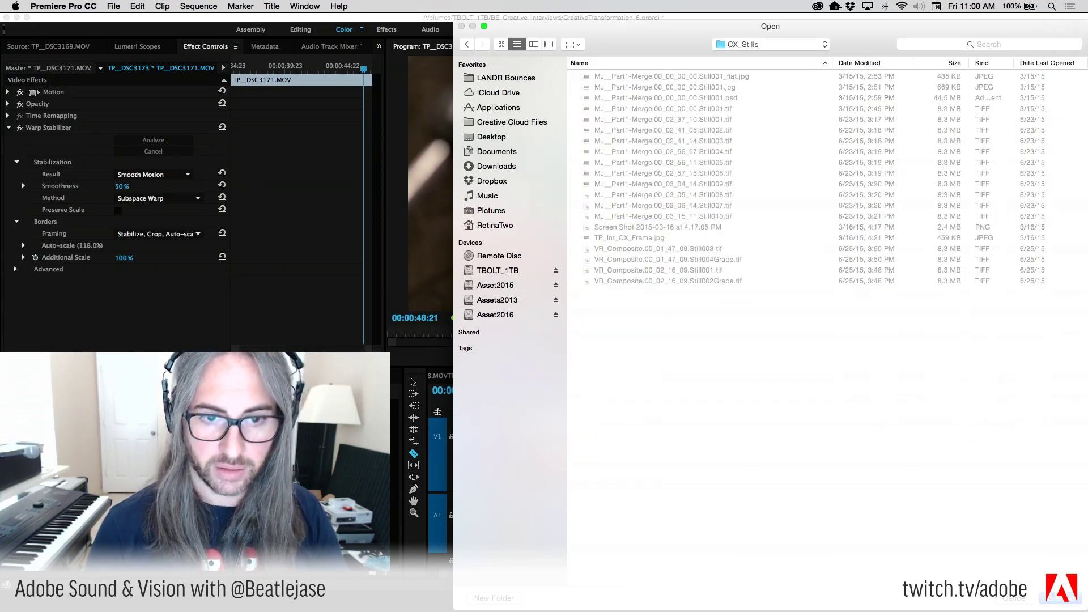
key("Return")
left_click(761, 237)
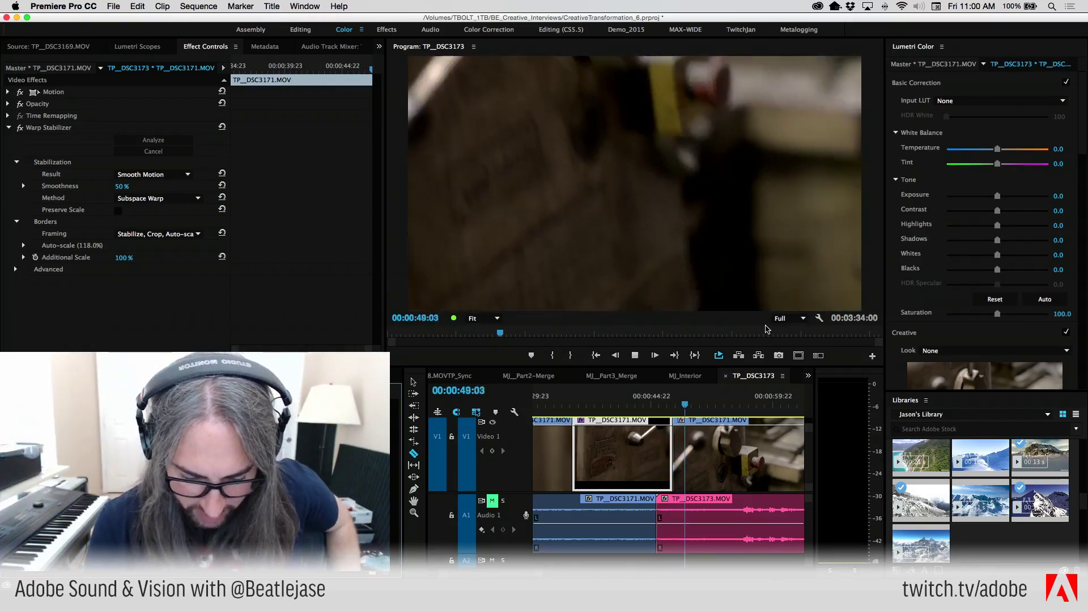
Play on past the red stop button shot and split the video clip at 00:01:03:07, before the metal shavings come into focus.
key("space")
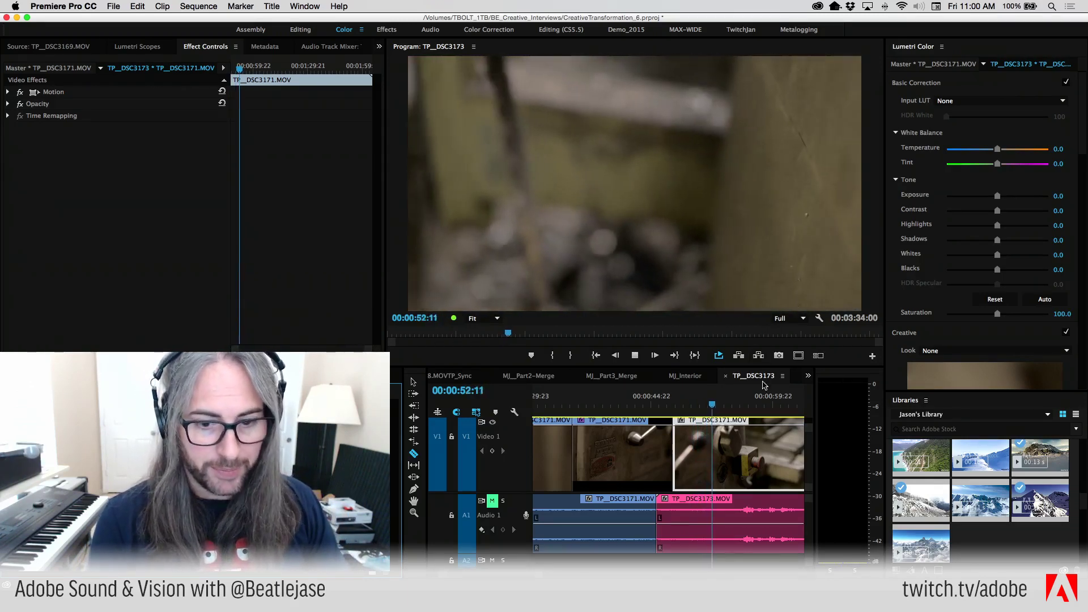
key("minus")
key("minus")
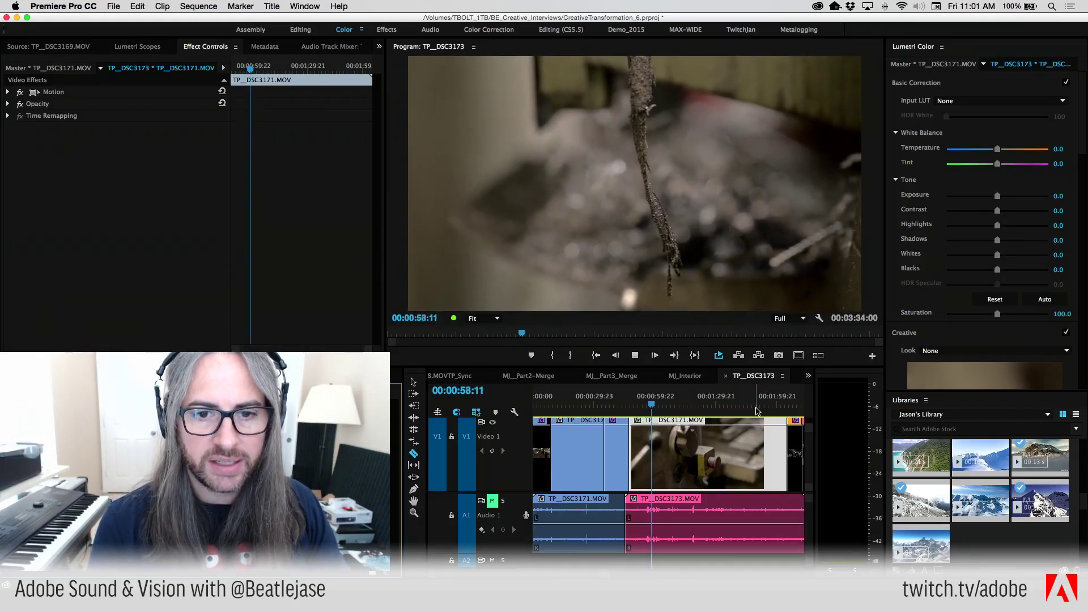
key("space")
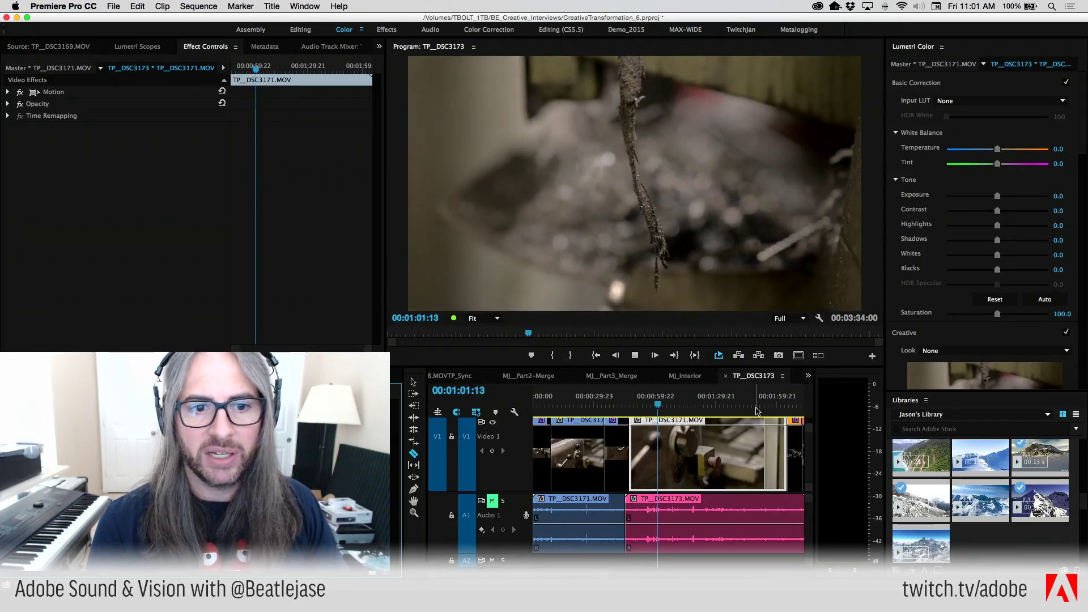
key("space")
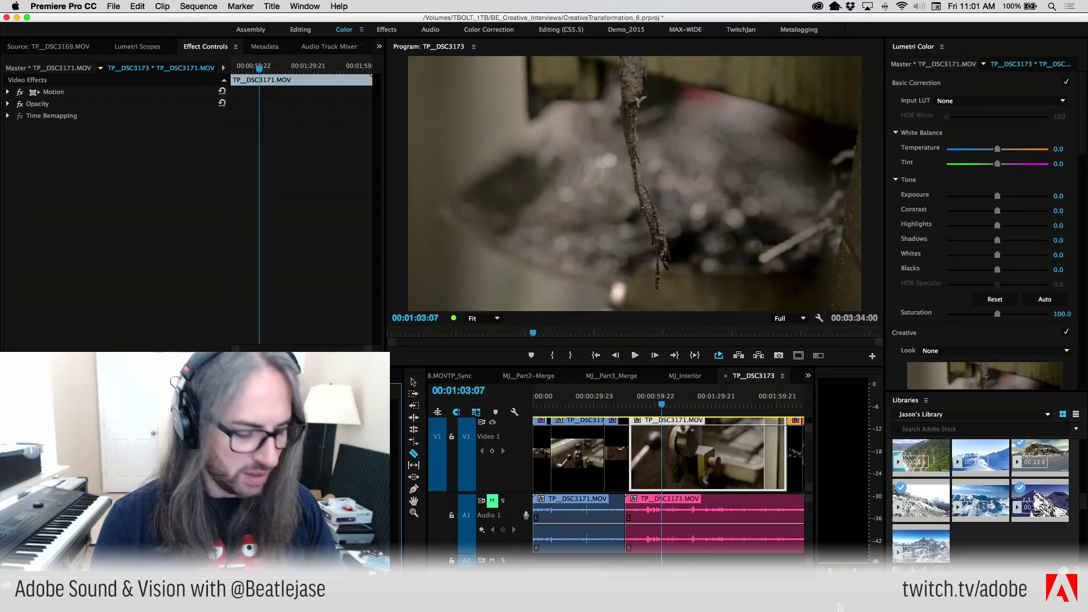
left_click(668, 453)
Review the metal shavings shot, then split its video clip at 00:01:19:03 to isolate the usable focus move.
key("space")
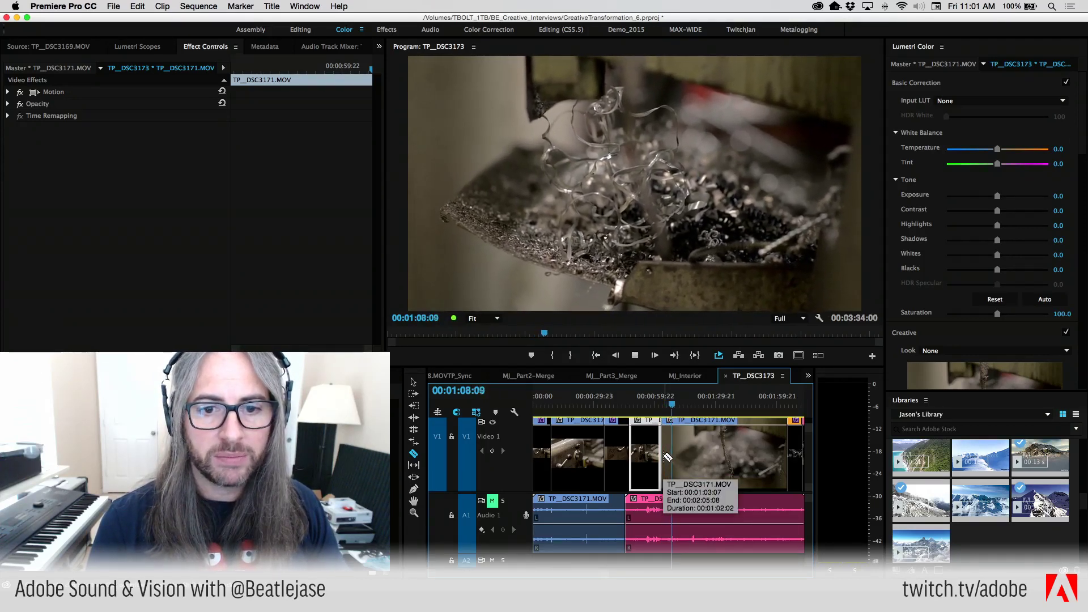
left_click(668, 457)
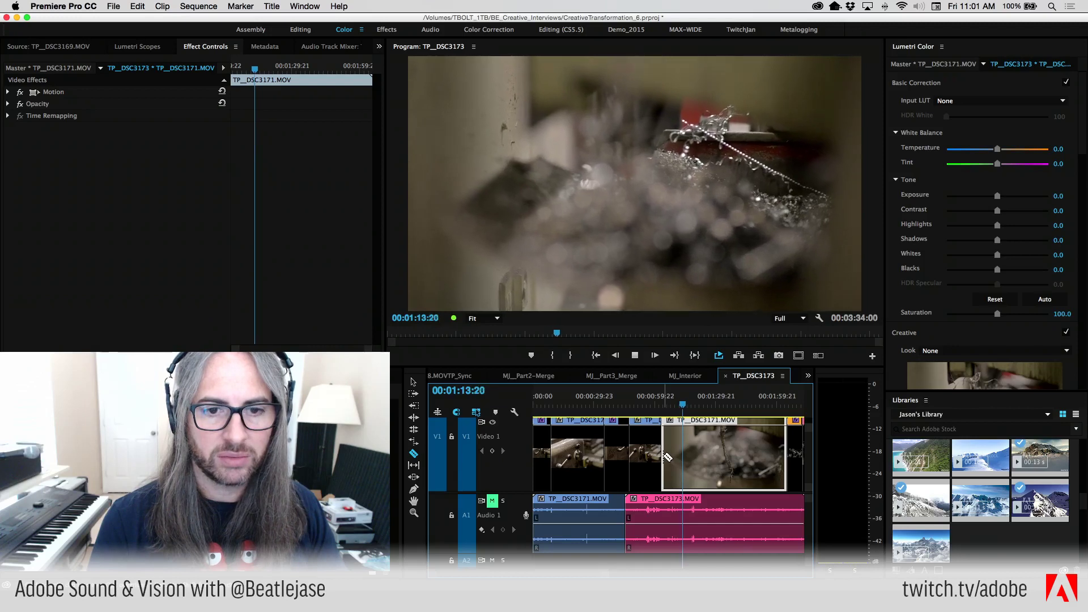
key("space")
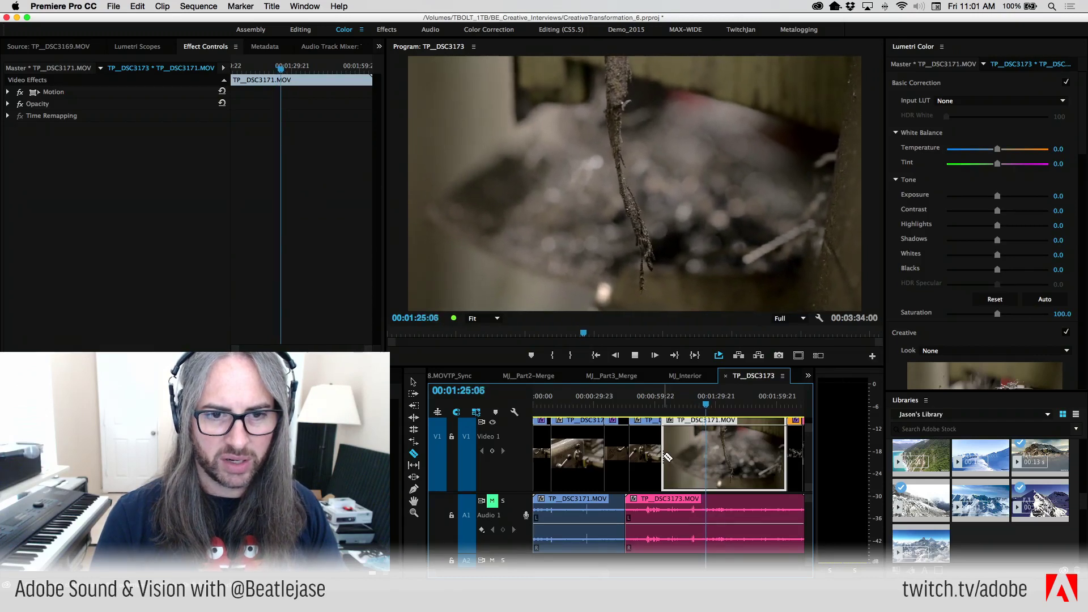
left_click(704, 406)
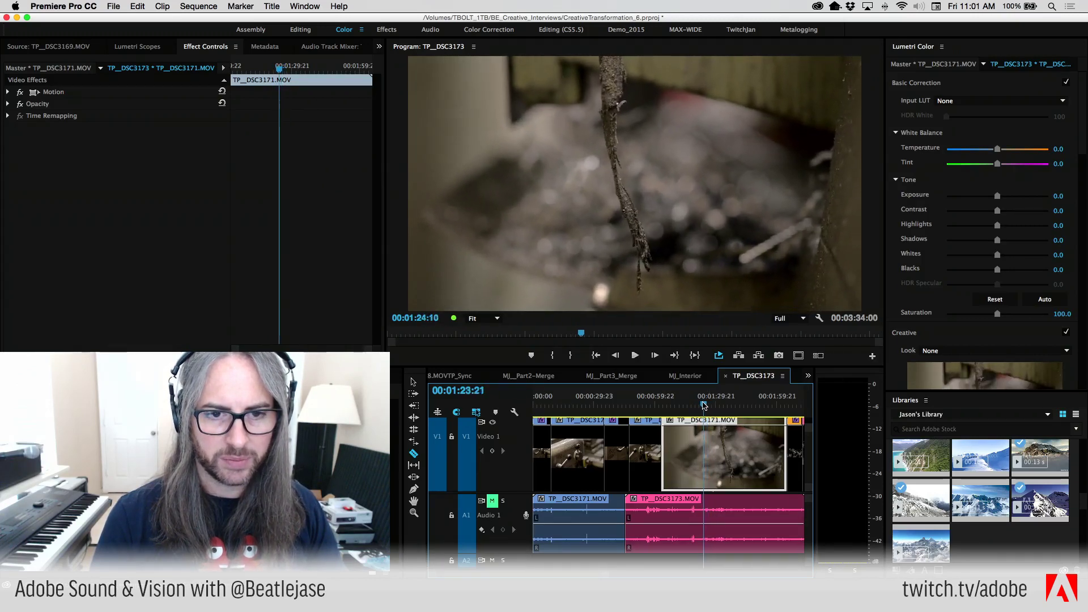
mouse_move(704, 406)
left_mouse_down()
mouse_move(684, 403)
mouse_move(696, 406)
left_mouse_up()
left_click(695, 461)
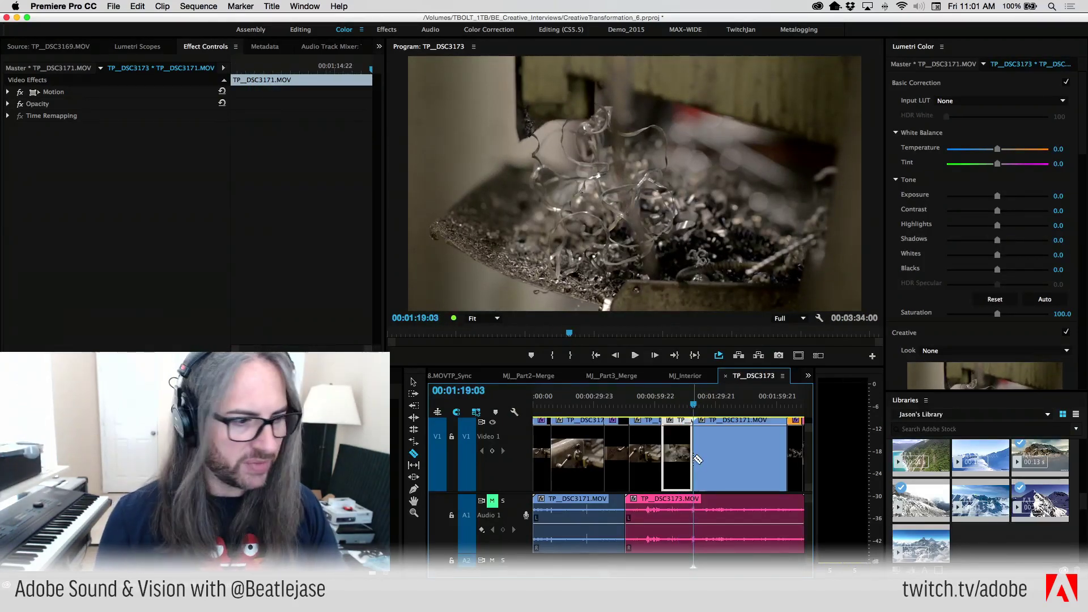
Park the playhead at 00:01:13:00 and apply Warp Stabilizer to the isolated metal shavings segment.
left_click_drag(709, 406, 681, 404)
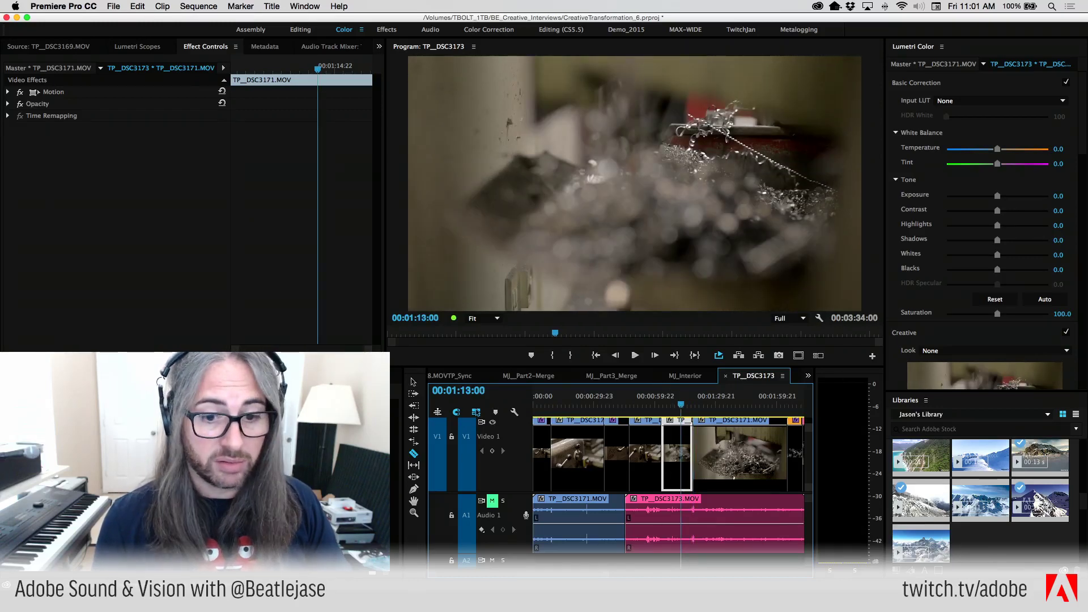
left_click_drag(677, 453, 677, 454)
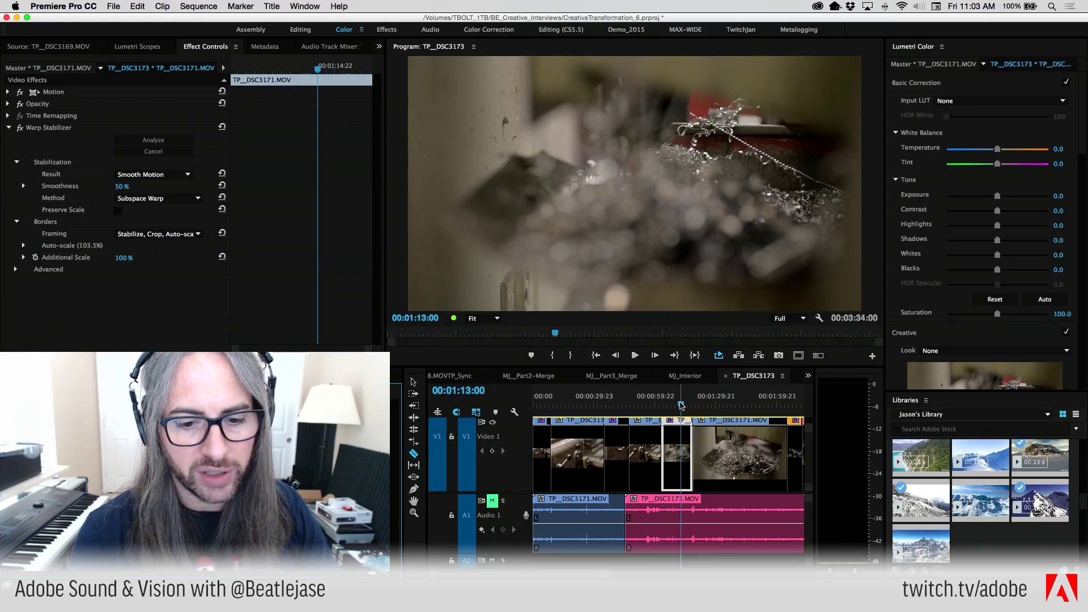
Play back the stabilized metal shavings segment from 00:01:04:09 and check how smooth its motion is.
left_click_drag(681, 405, 665, 405)
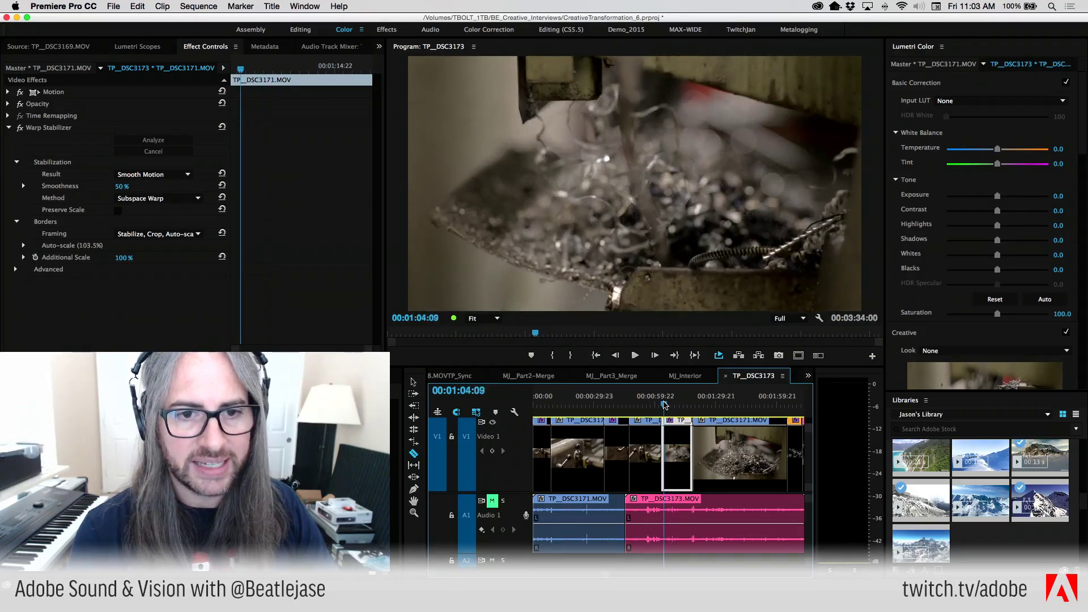
key("space")
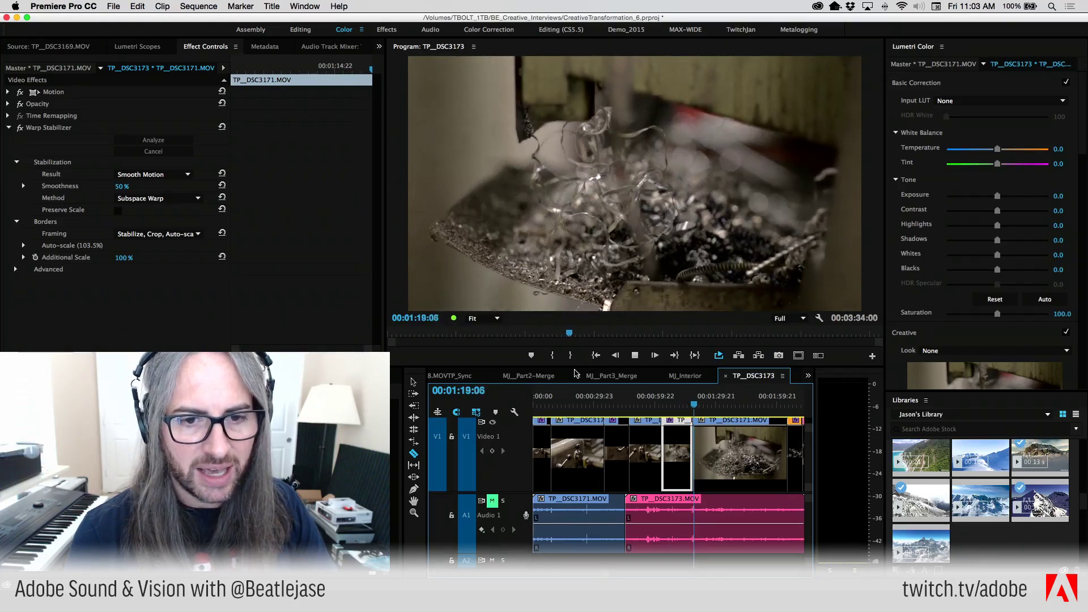
key("space")
left_click_drag(699, 407, 664, 400)
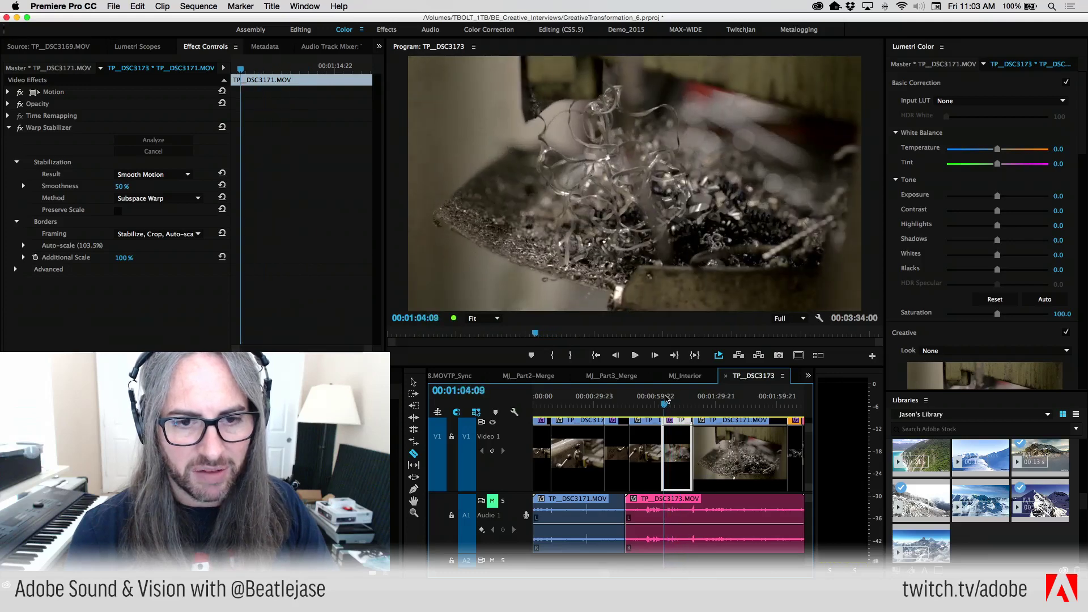
key("space")
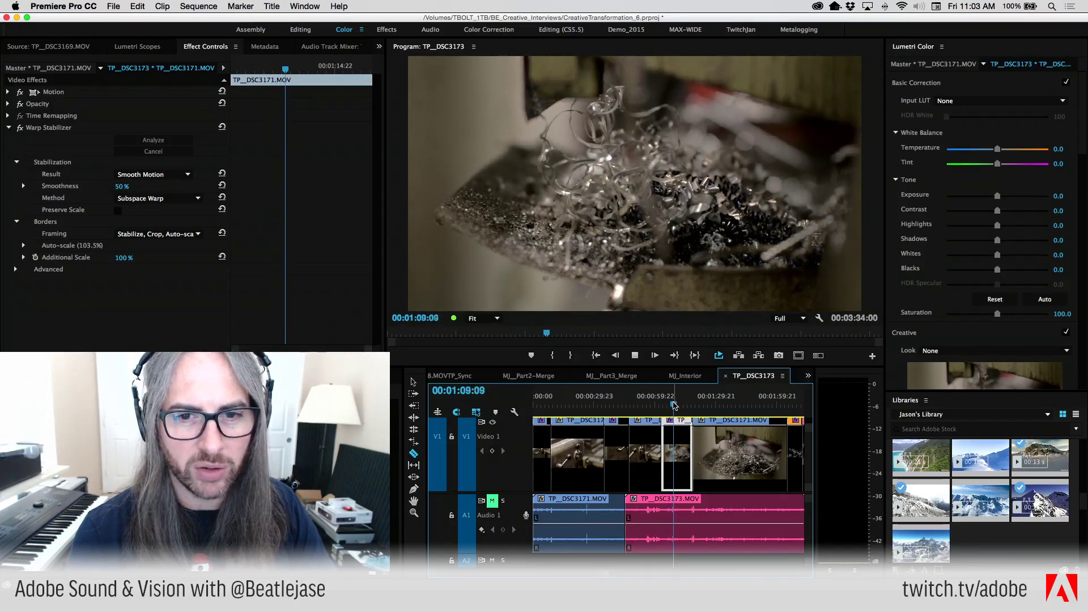
key("space")
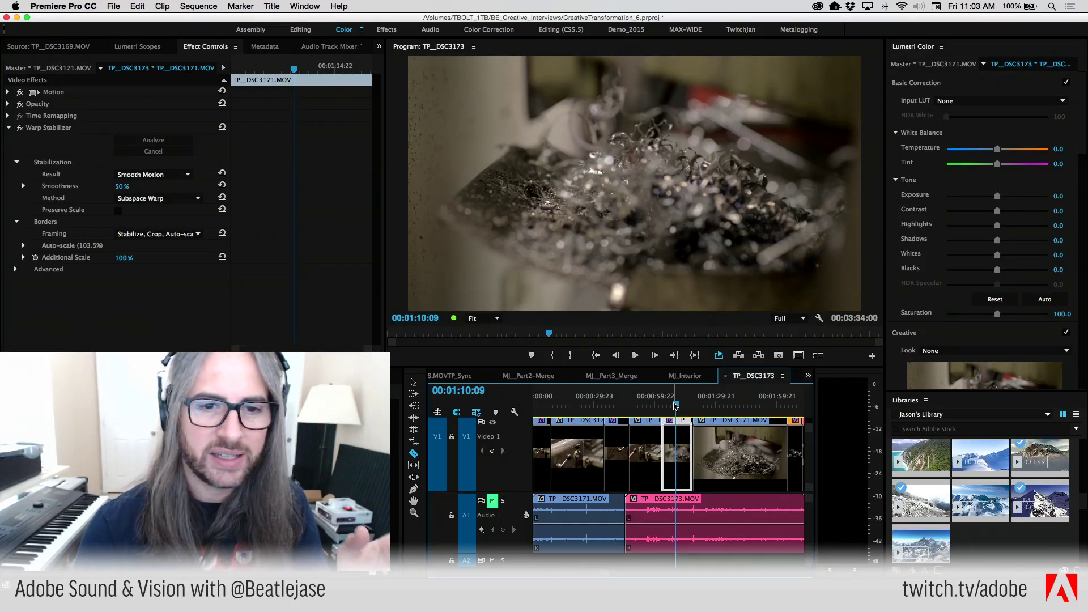
key("space")
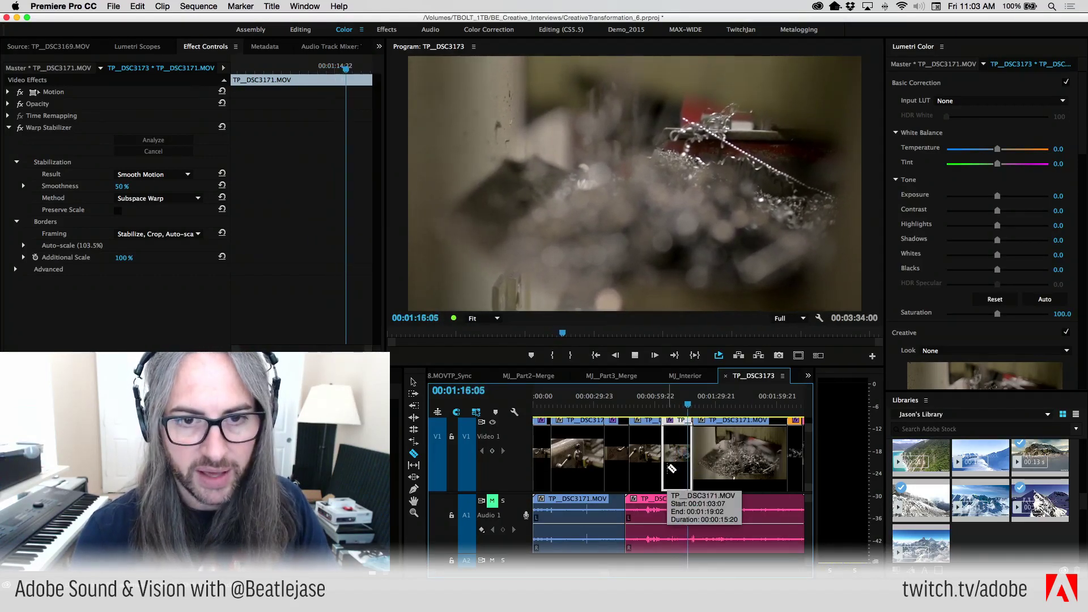
key("space")
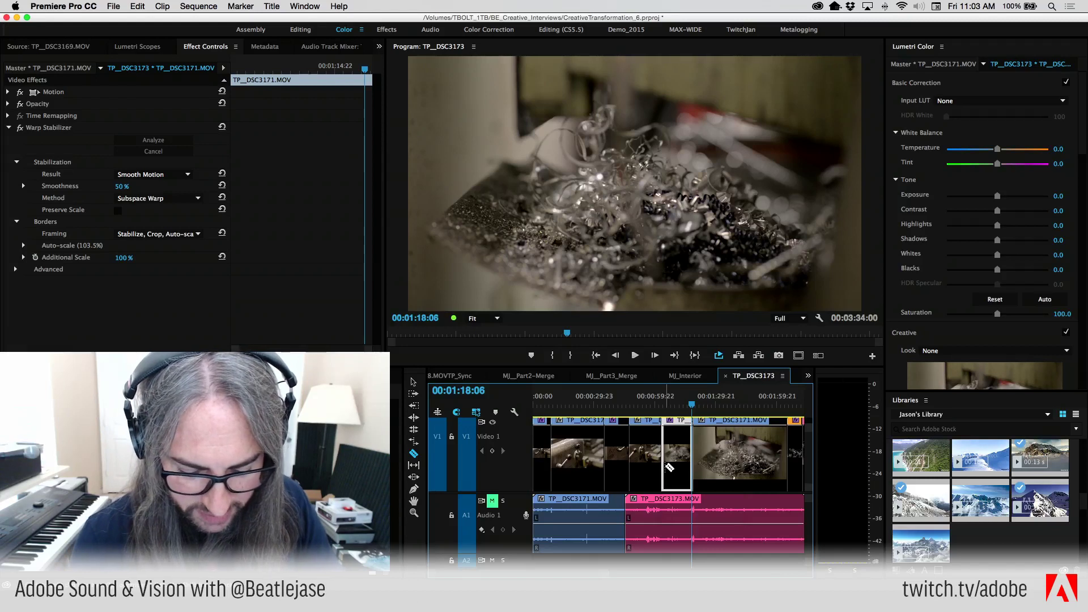
Give the stabilized metal shavings segment the Mango label color.
left_click(662, 483)
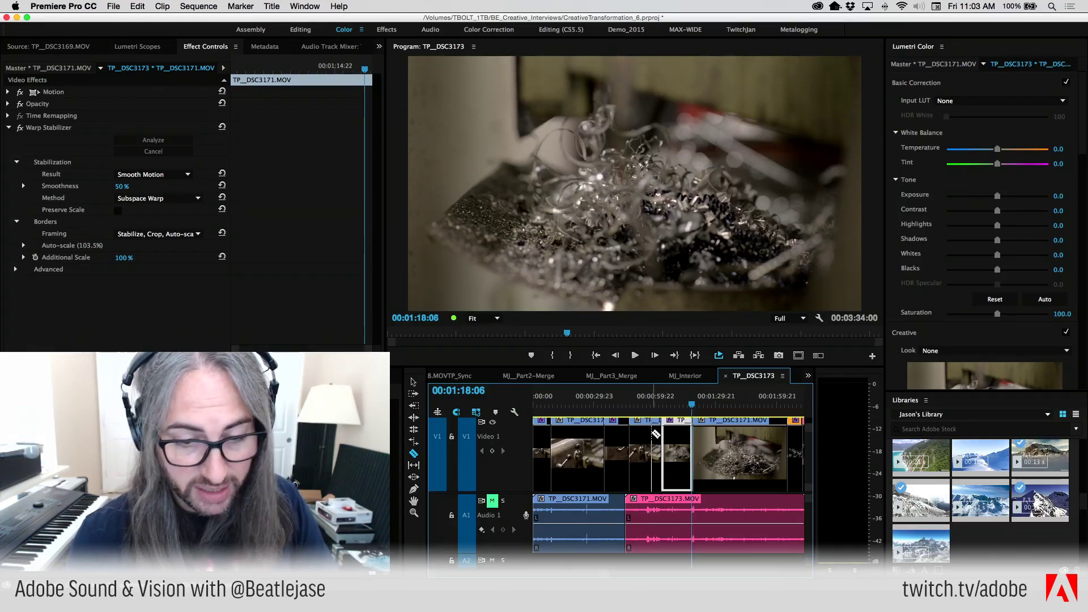
left_click_drag(691, 407, 662, 406)
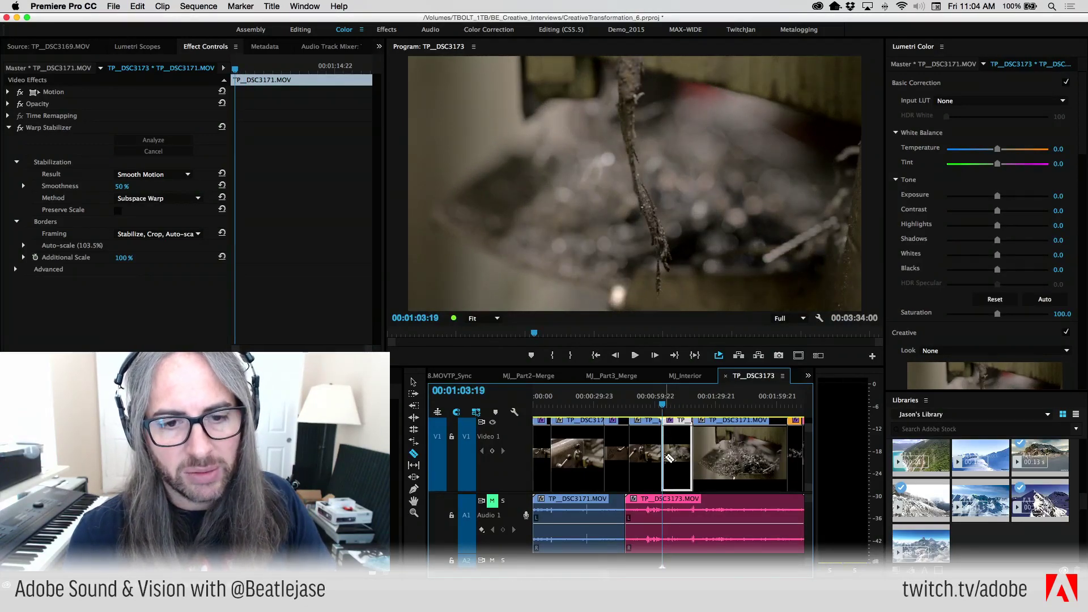
right_click(669, 458)
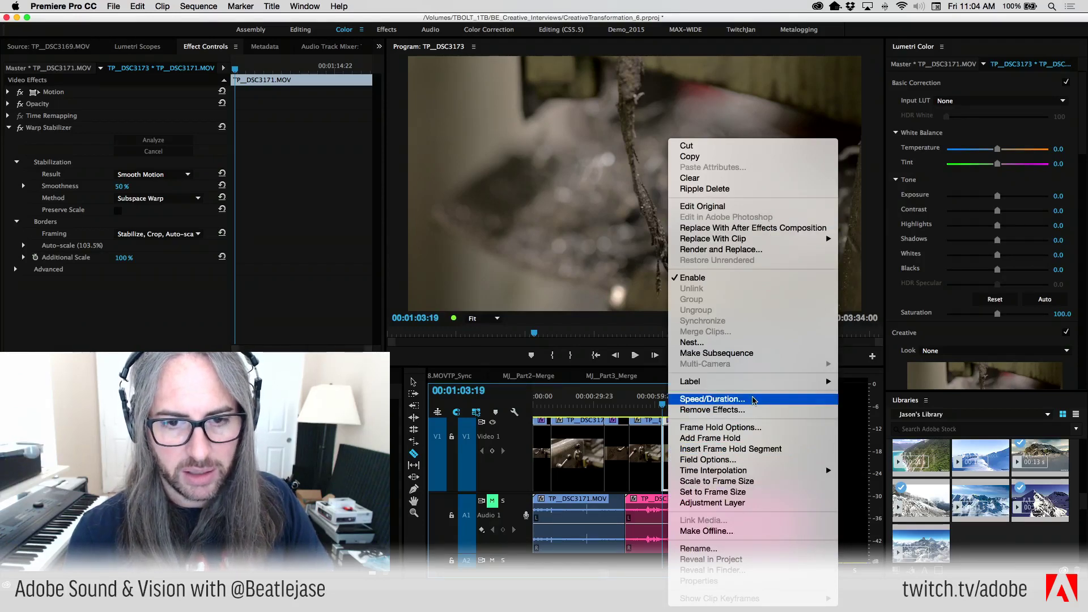
mouse_move(762, 383)
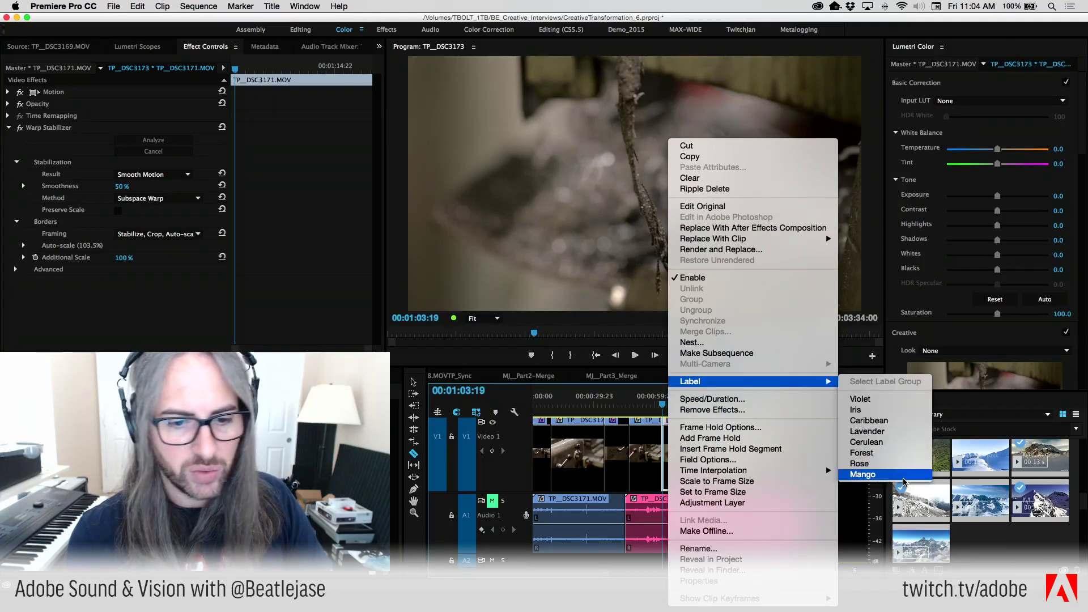
left_click(904, 480)
Locate the stabilized machine nameplate segment near 00:00:37:01 and give it the Mango label color.
left_click_drag(661, 408, 671, 405)
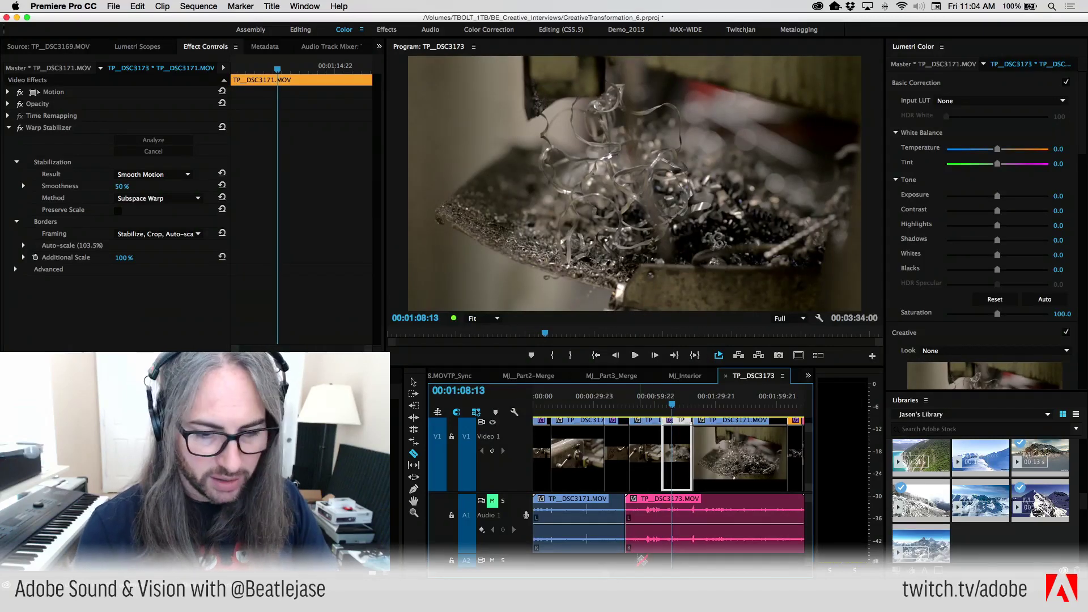
key("v")
left_click(683, 416)
key("Home")
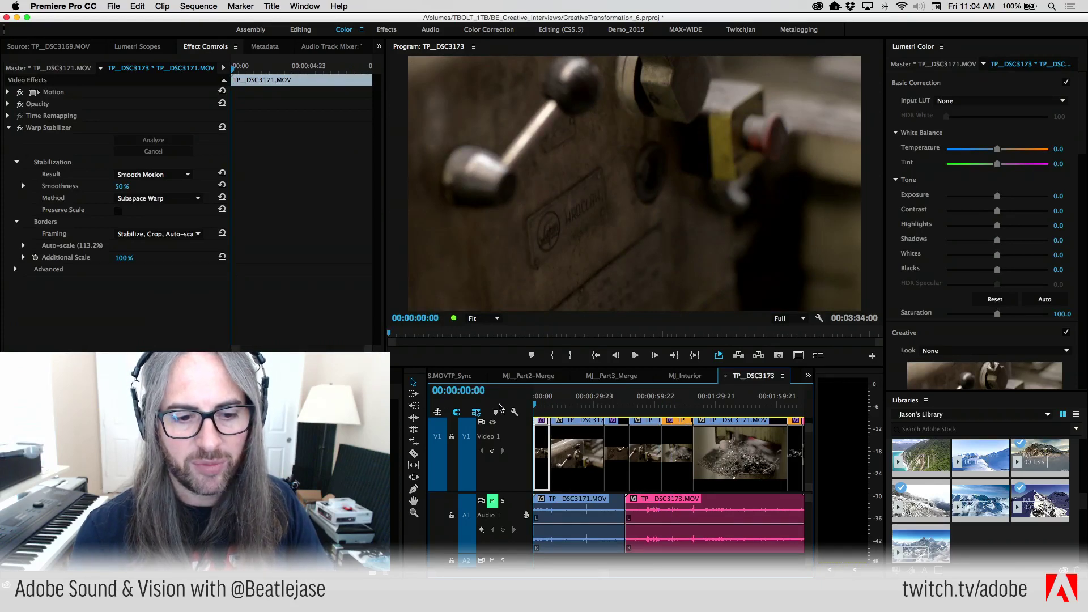
key("space")
left_click_drag(539, 413, 606, 418)
key("space")
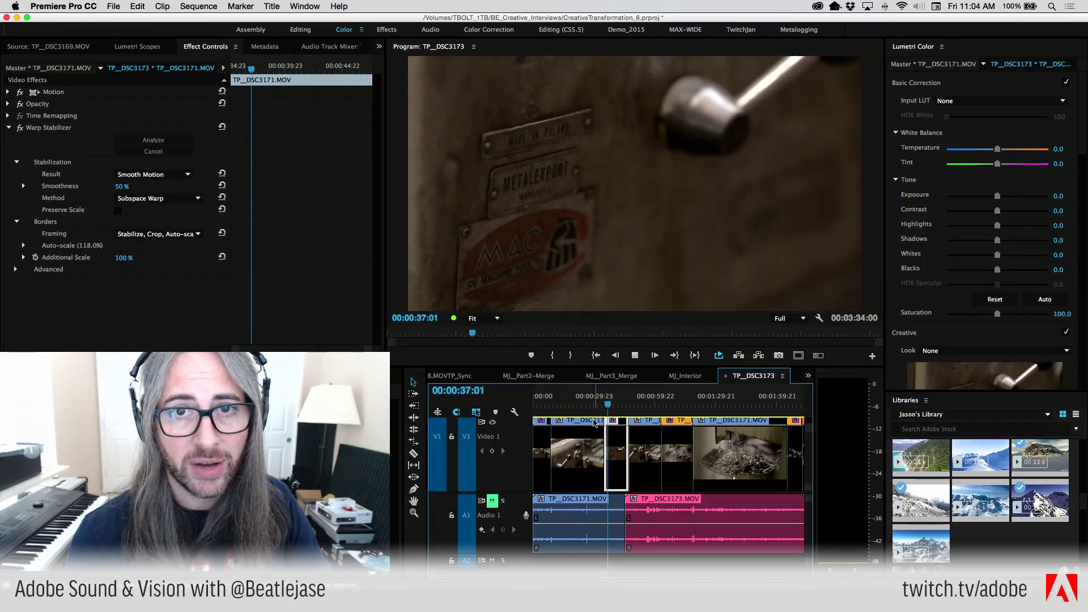
right_click(613, 465)
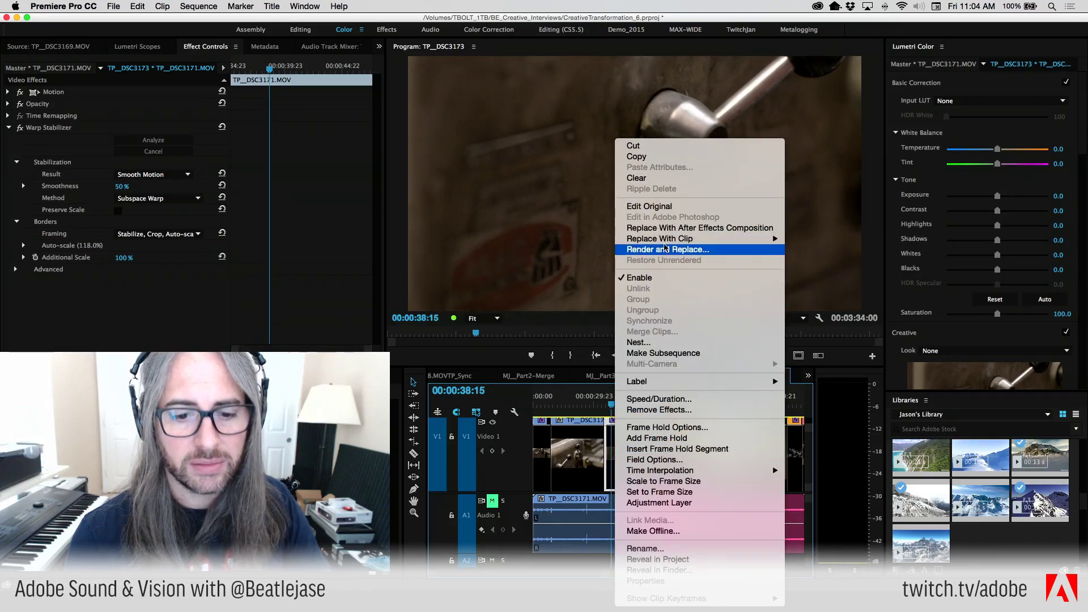
mouse_move(740, 475)
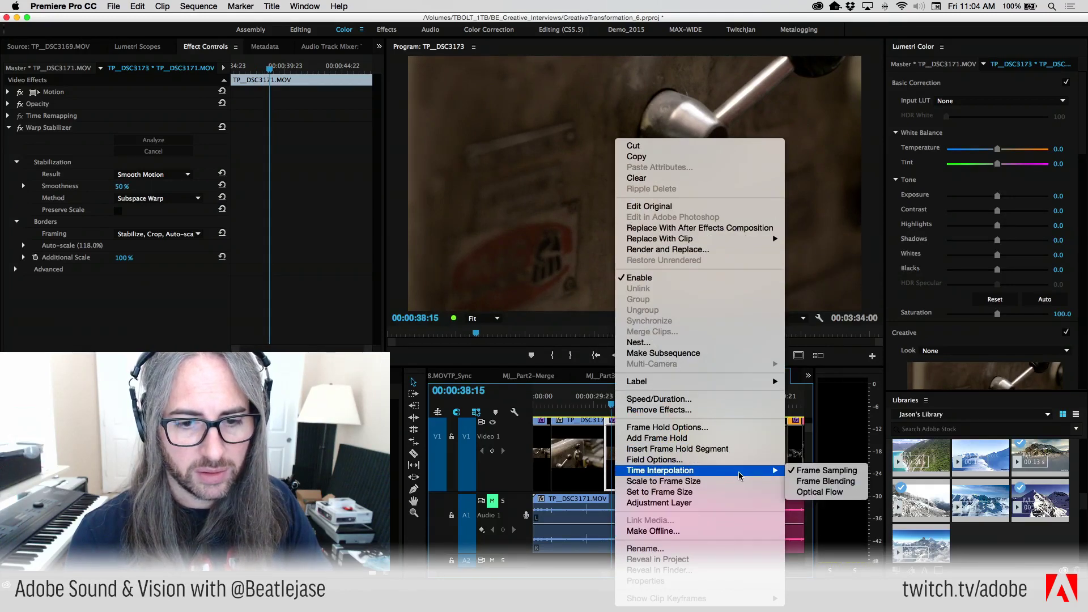
mouse_move(760, 381)
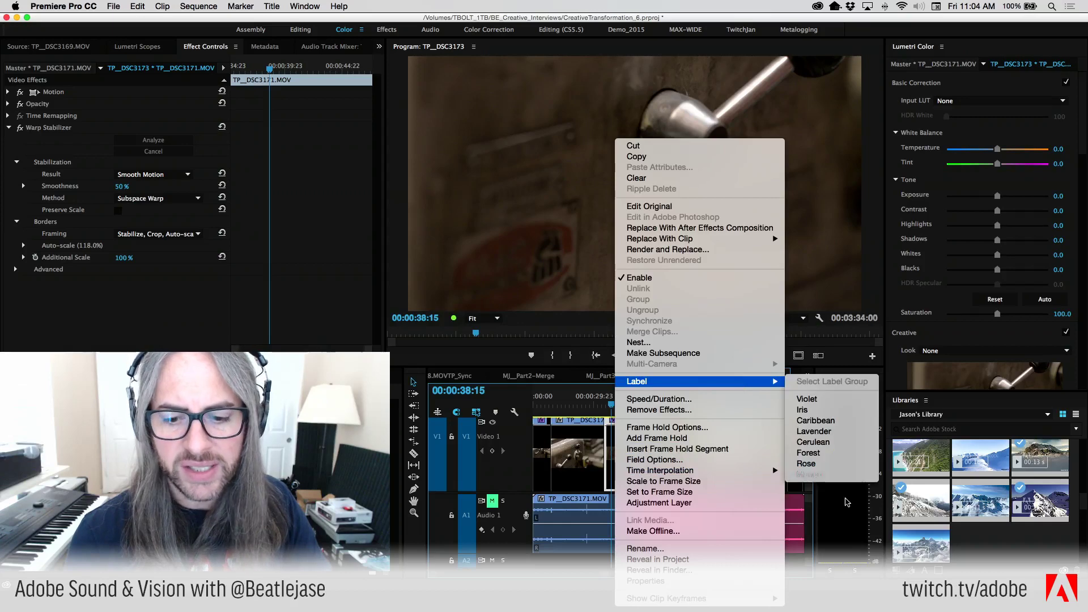
left_click(833, 475)
Play the stabilized lever segment from the start of the sequence and give it the Mango label color.
key("Home")
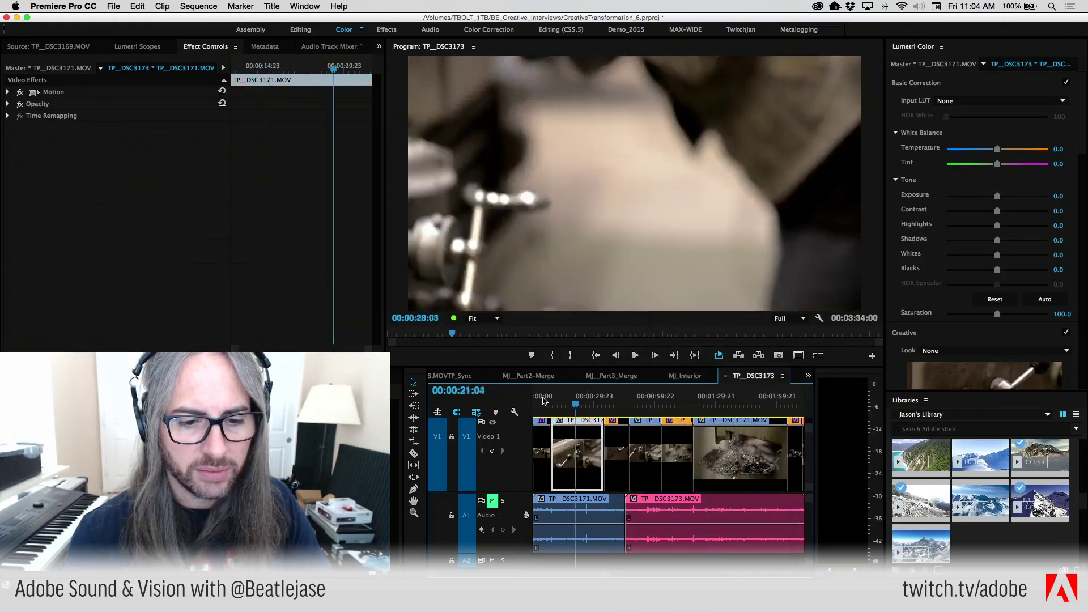
key("space")
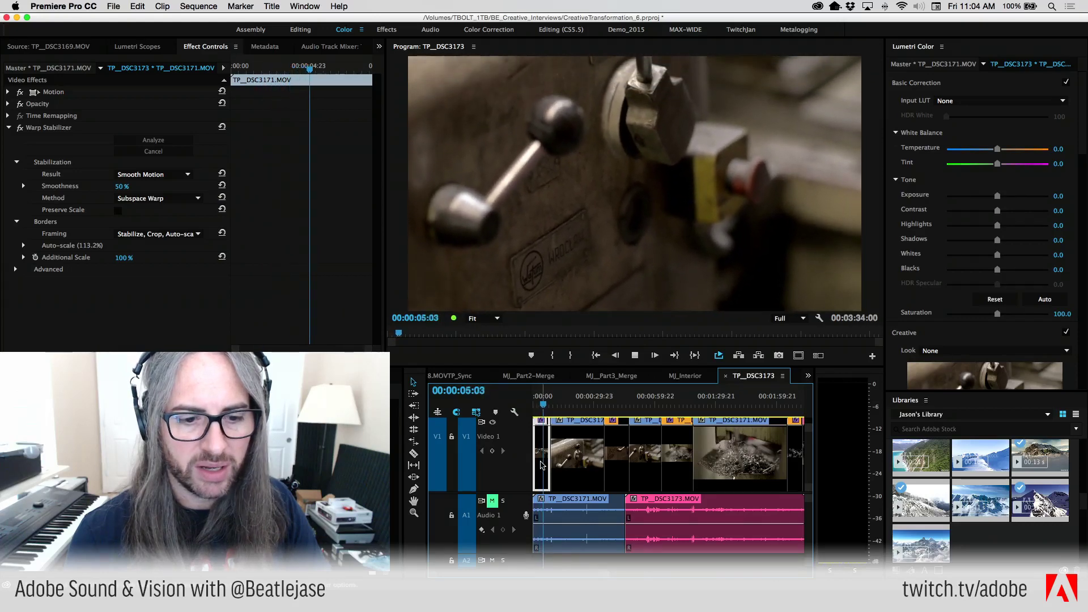
key("space")
right_click(536, 452)
mouse_move(680, 381)
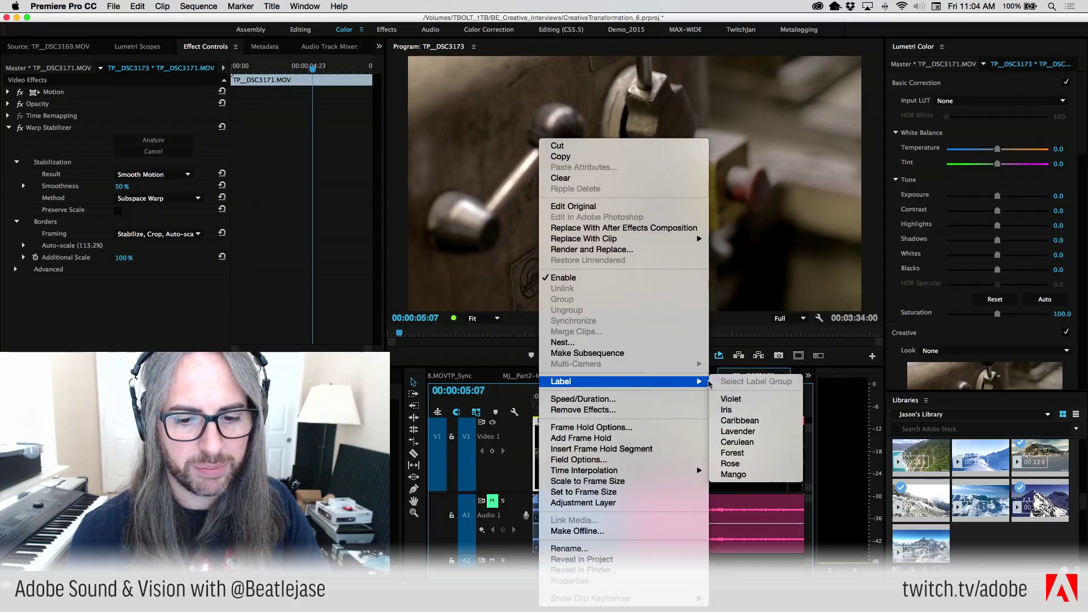
left_click(737, 475)
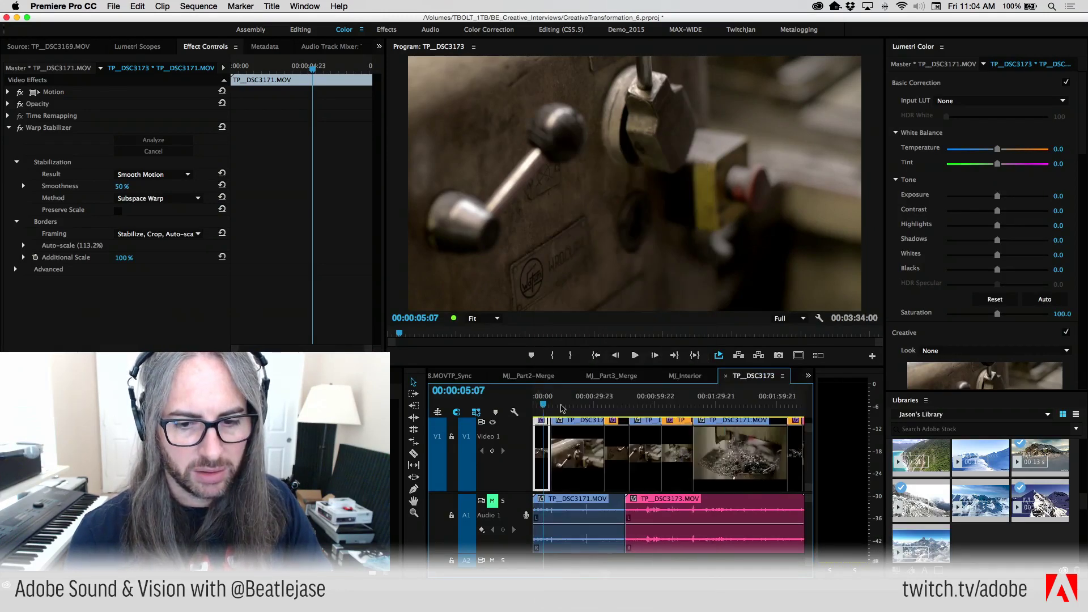
Review the unstabilized TP__DSC3171.MOV segment after the metal shavings shot and split its video at 00:01:28:05.
left_click_drag(562, 409, 851, 421)
left_click(578, 407)
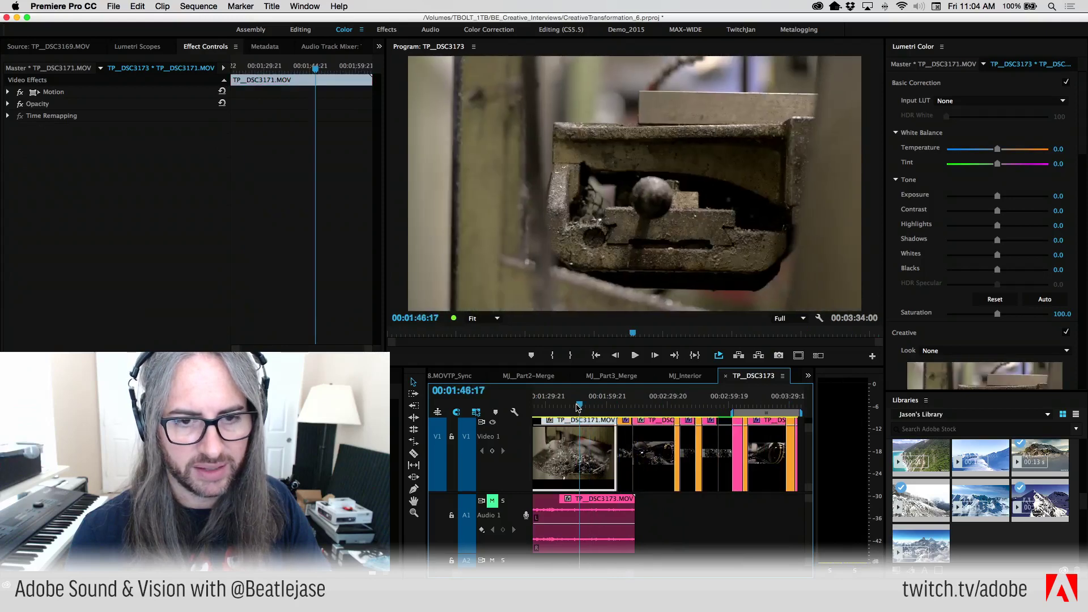
left_click_drag(574, 407, 591, 422)
key("space")
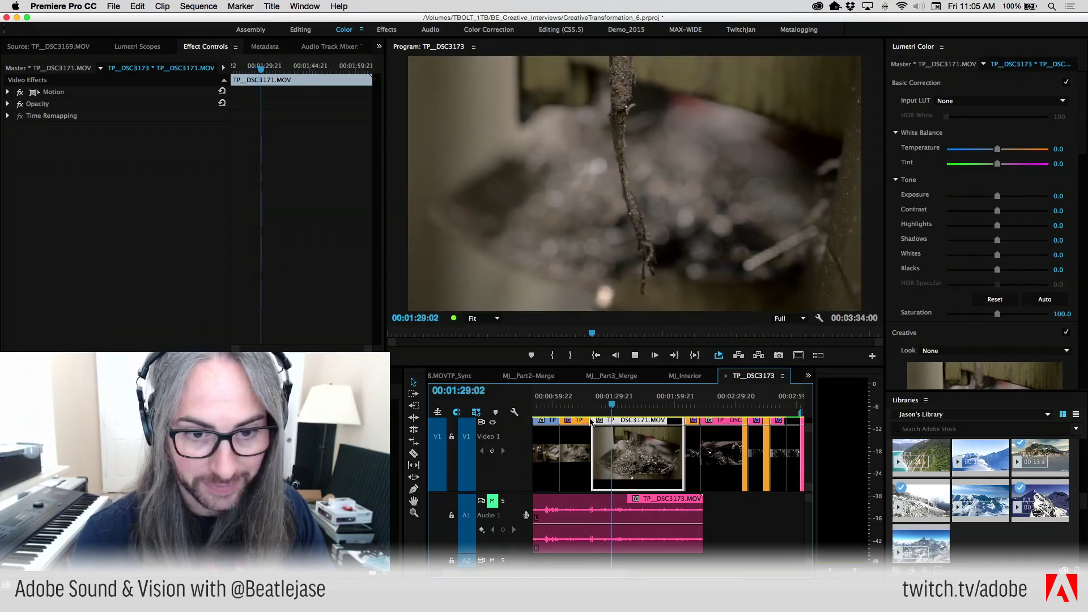
key("space")
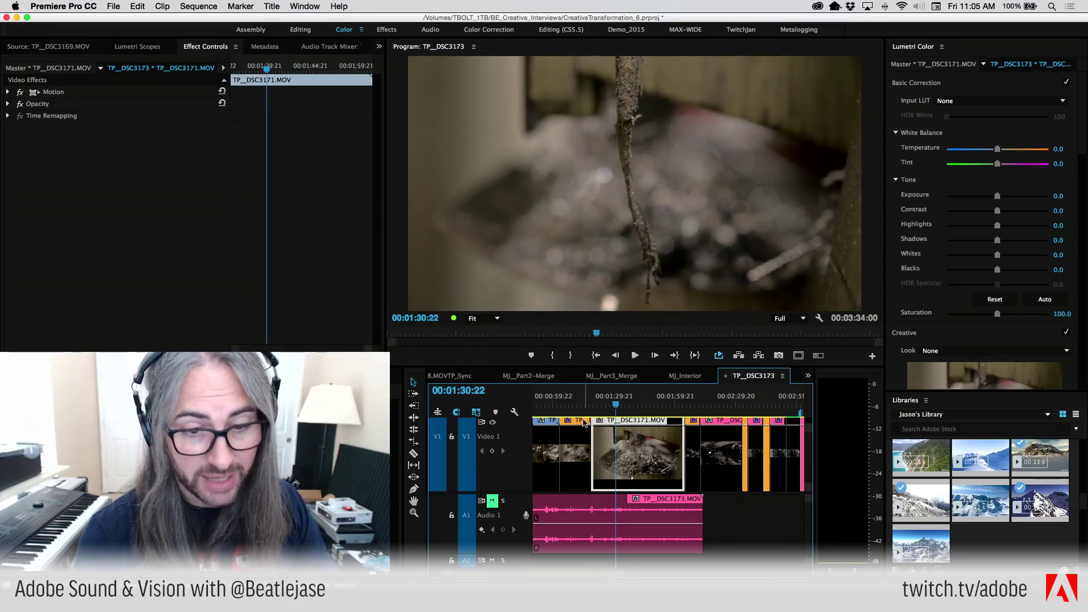
key("space")
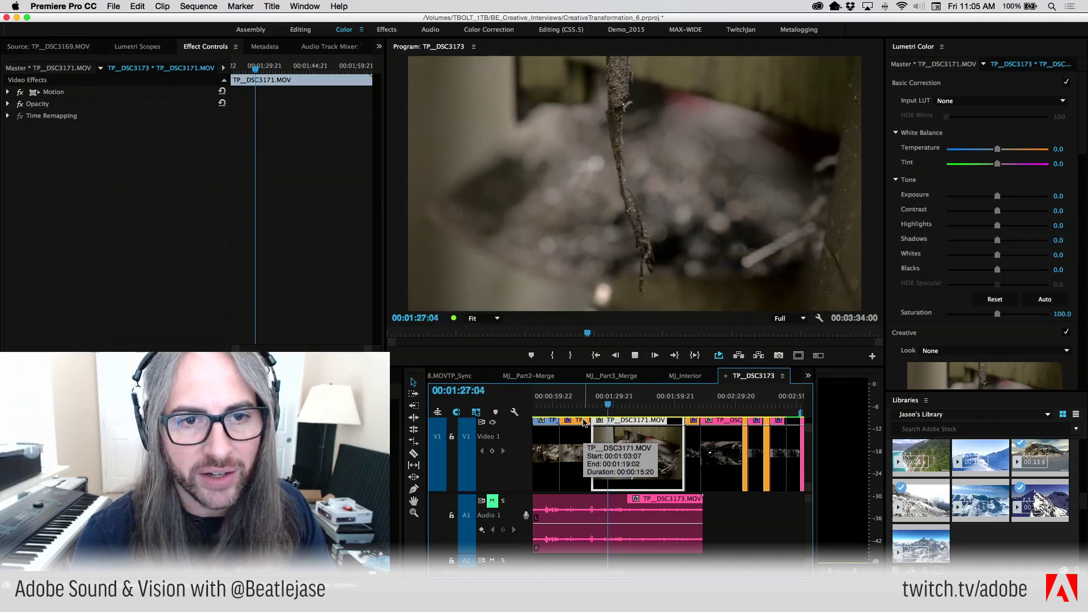
key("l")
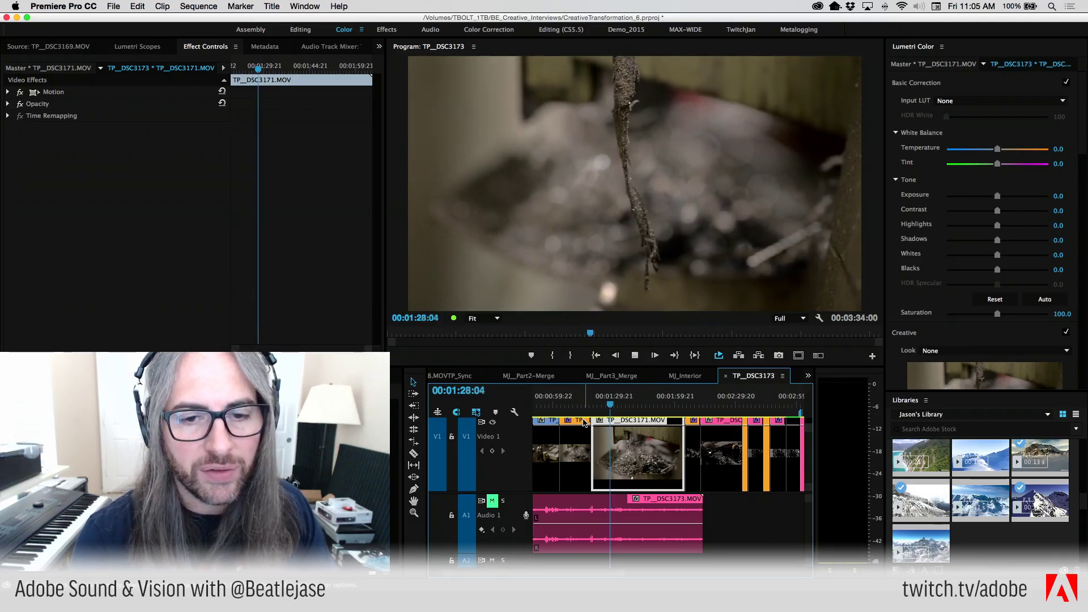
key("k")
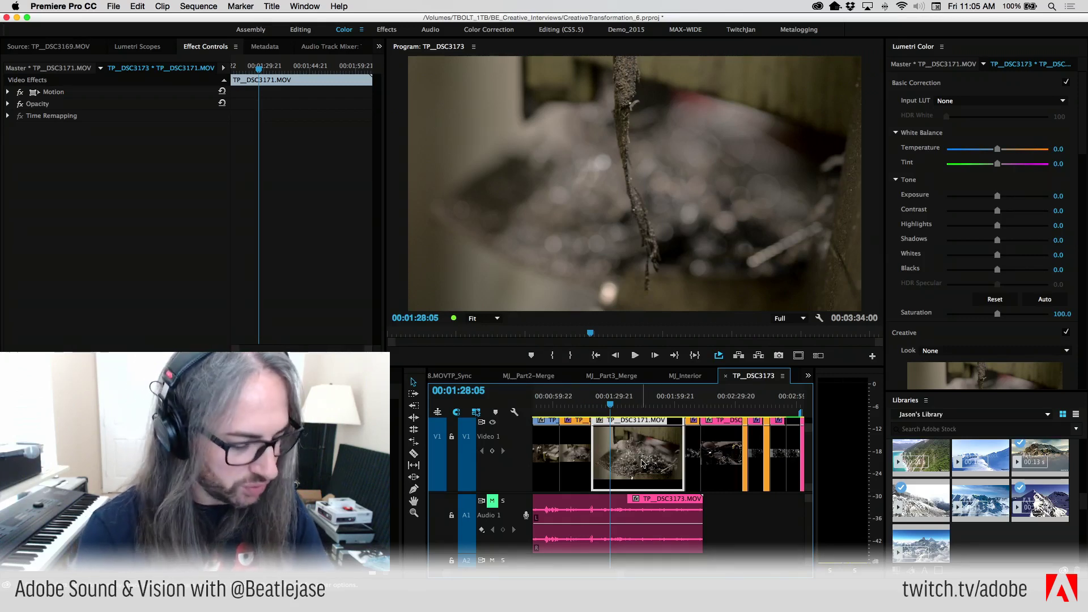
left_click(613, 449)
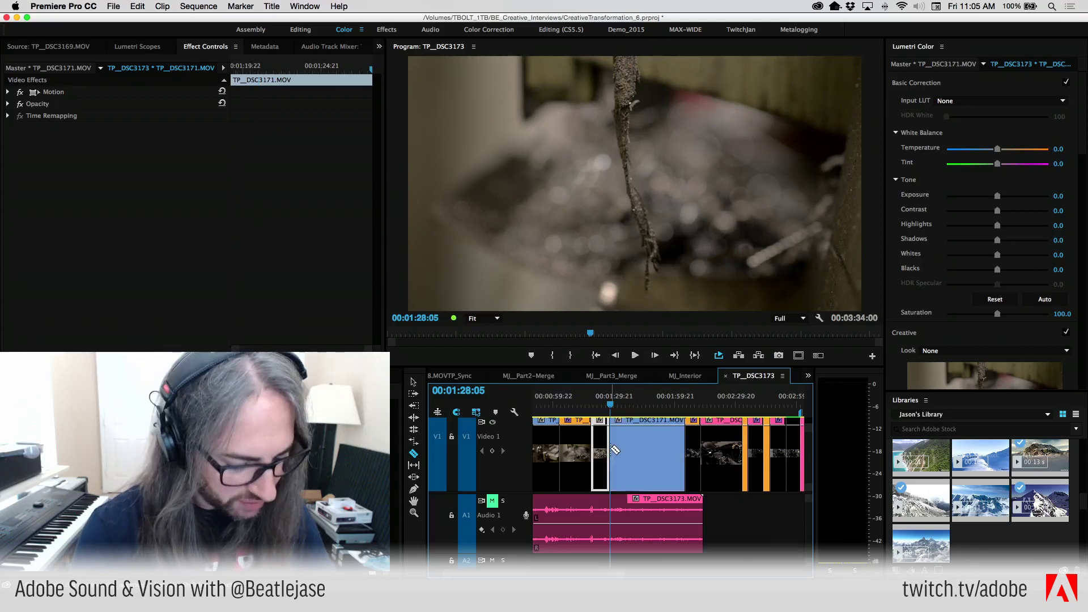
Split the TP__DSC3171.MOV video at 00:01:48:16 and 00:01:56:23 to isolate the machine knob shot.
key("space")
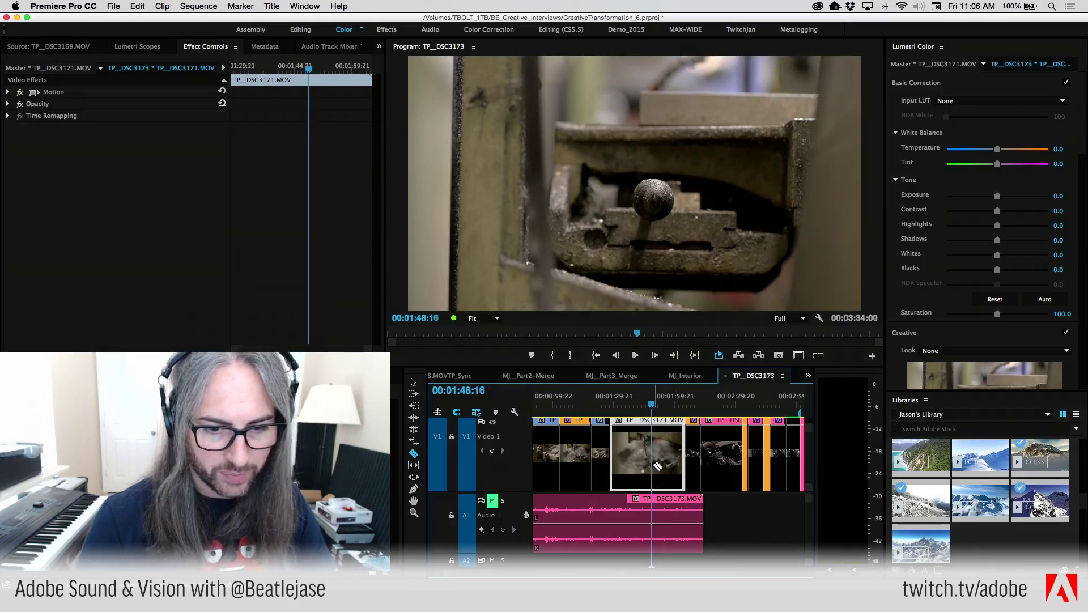
left_click(653, 462)
key("space")
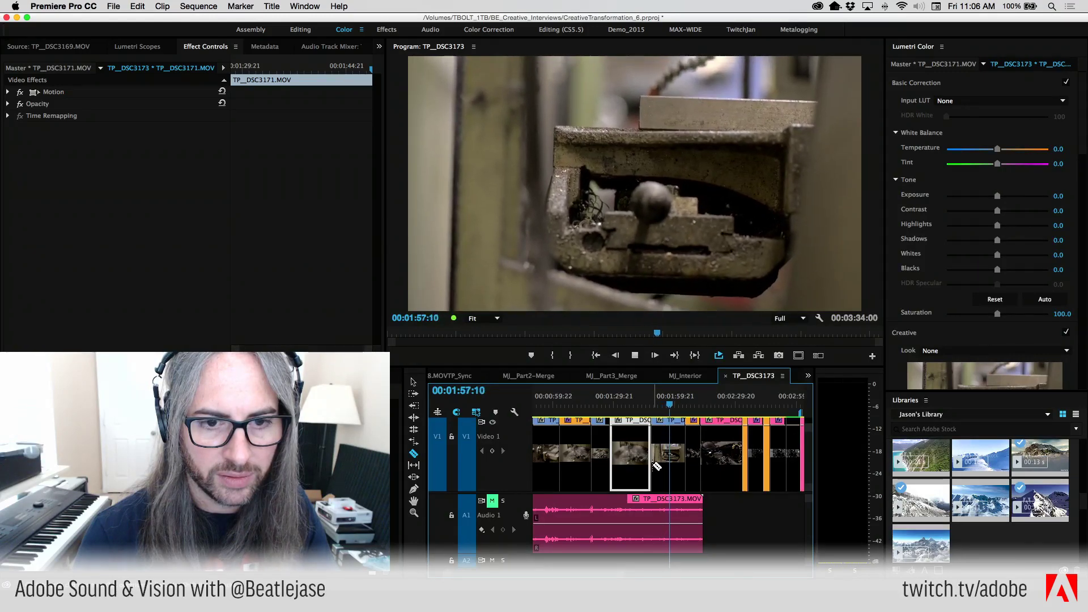
key("space")
key("j")
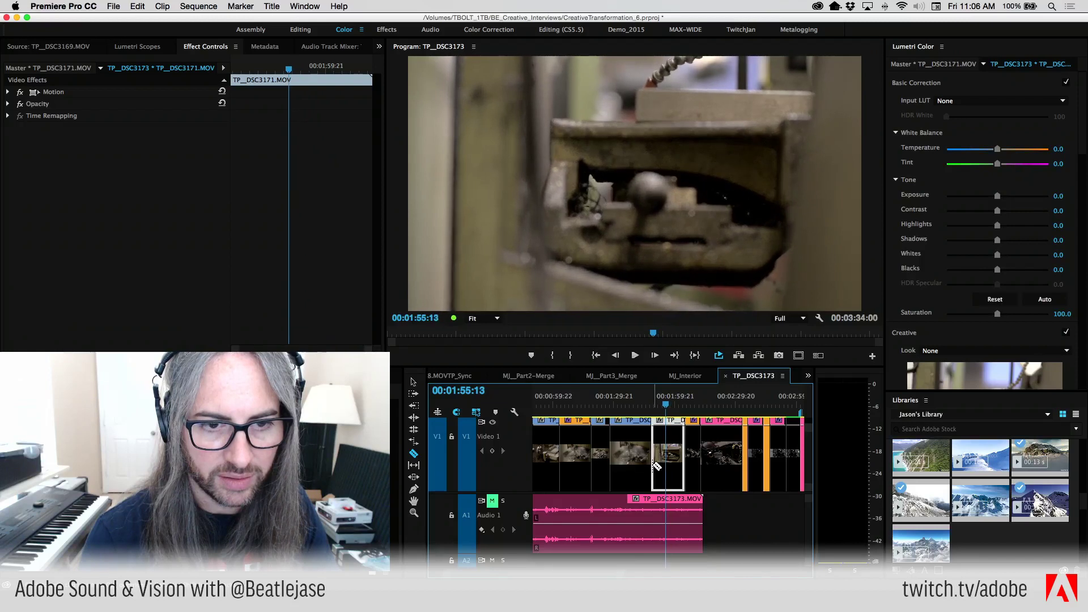
key("l")
key("space")
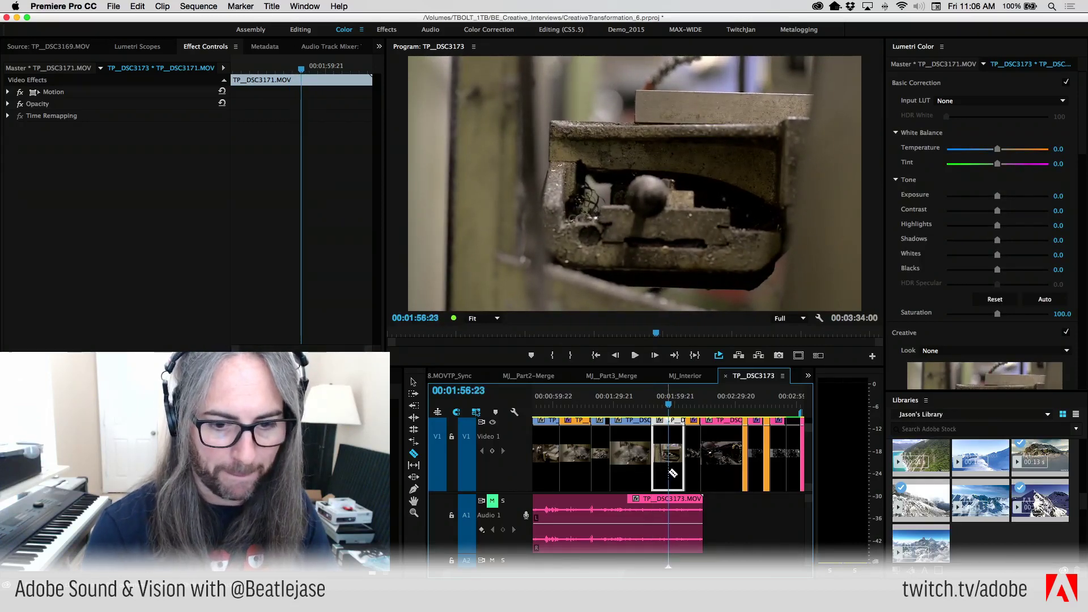
Park the playhead inside the isolated machine knob segment and apply Warp Stabilizer to it.
left_click_drag(670, 404, 660, 404)
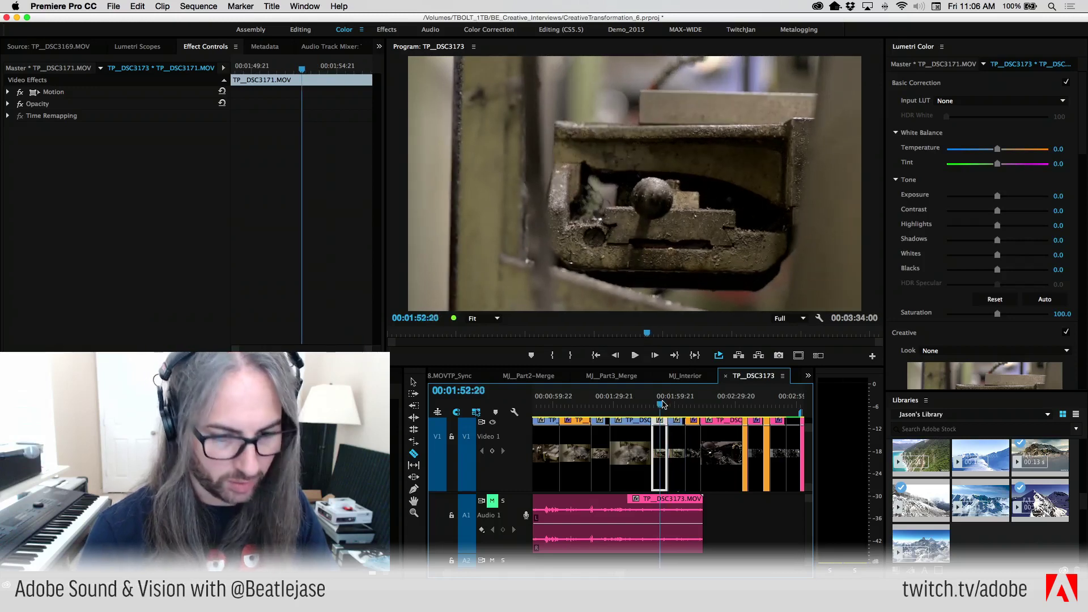
key("=")
key("=")
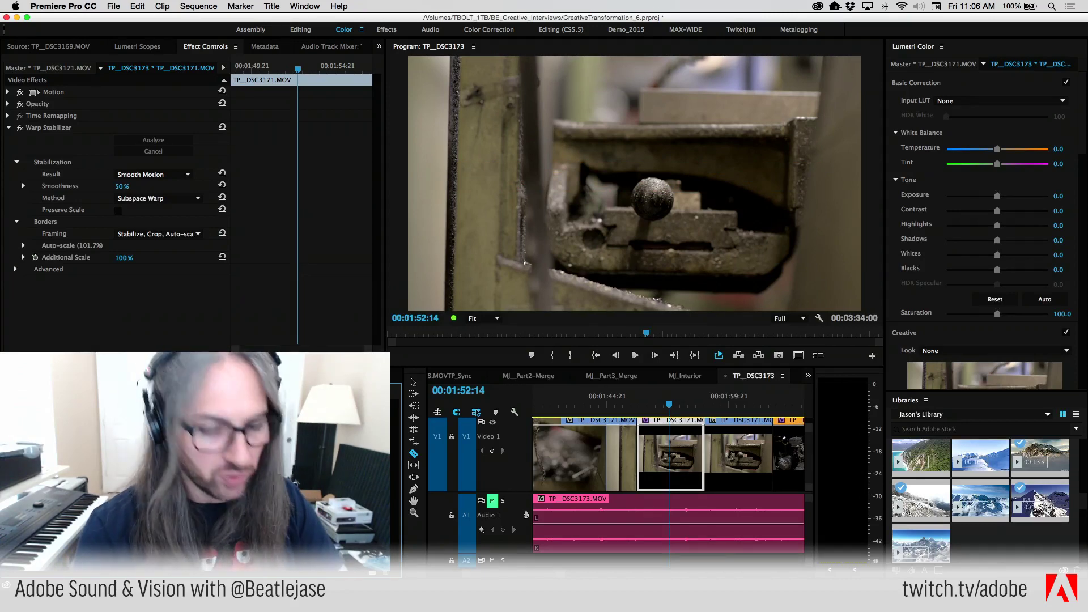
Play back the stabilized machine knob segment, including from 00:01:49:10, and check how smooth its motion is.
key("space")
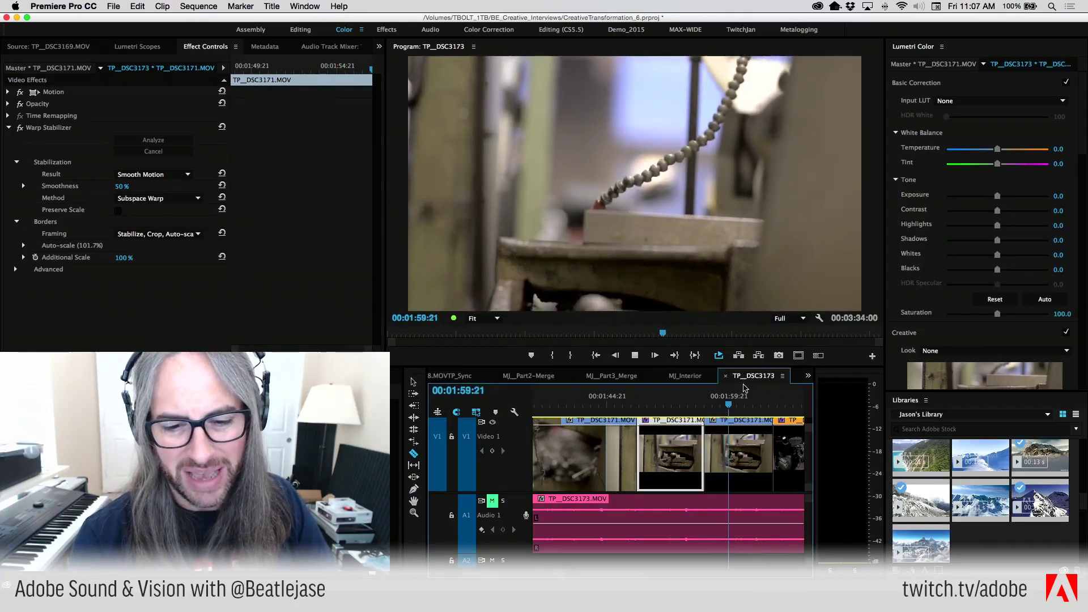
left_click(644, 405)
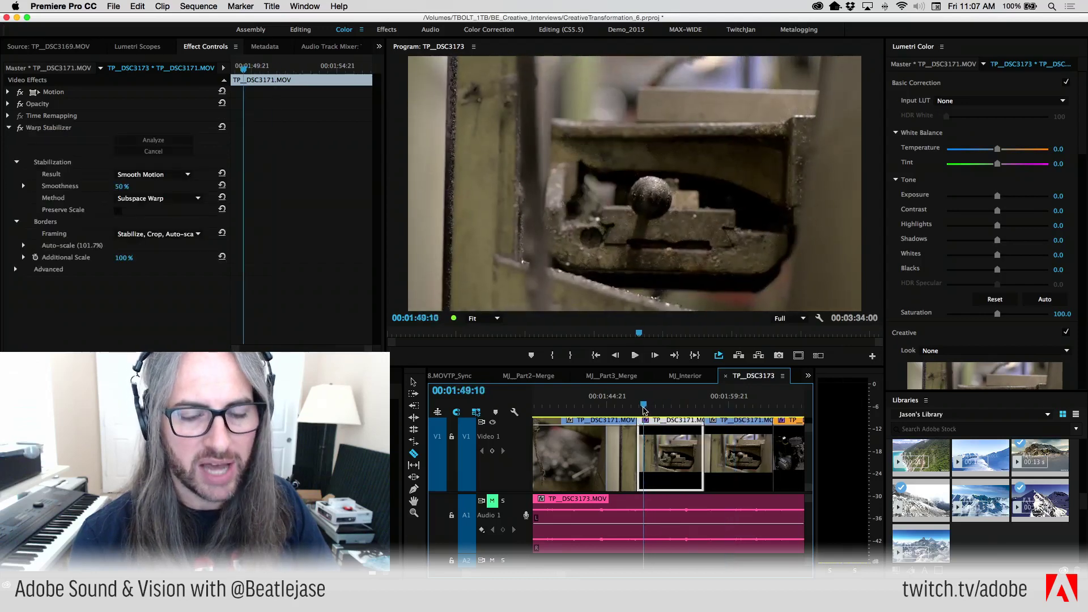
key("space")
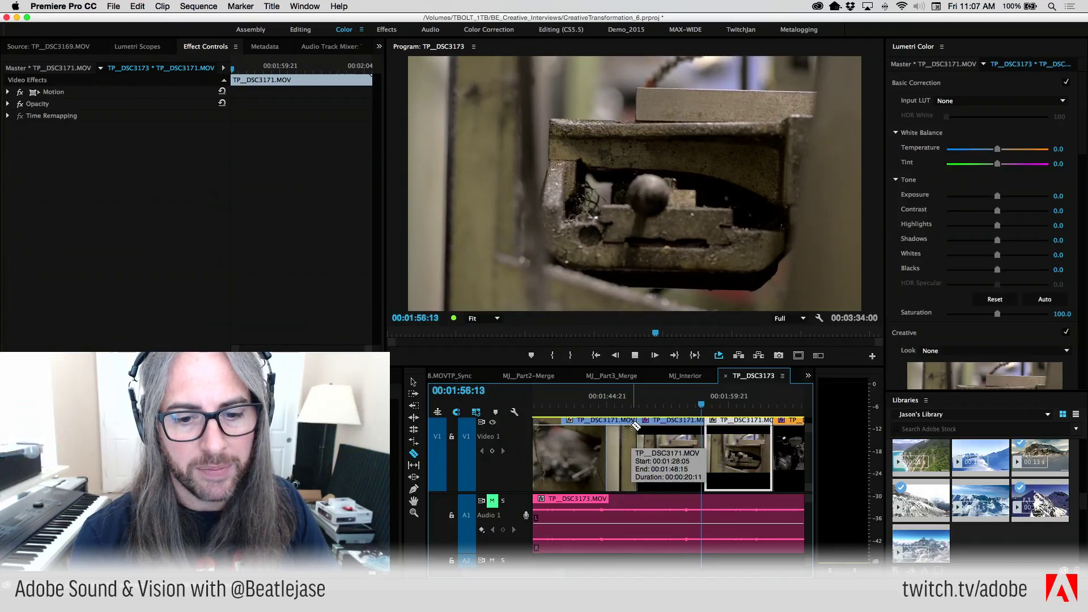
key("j")
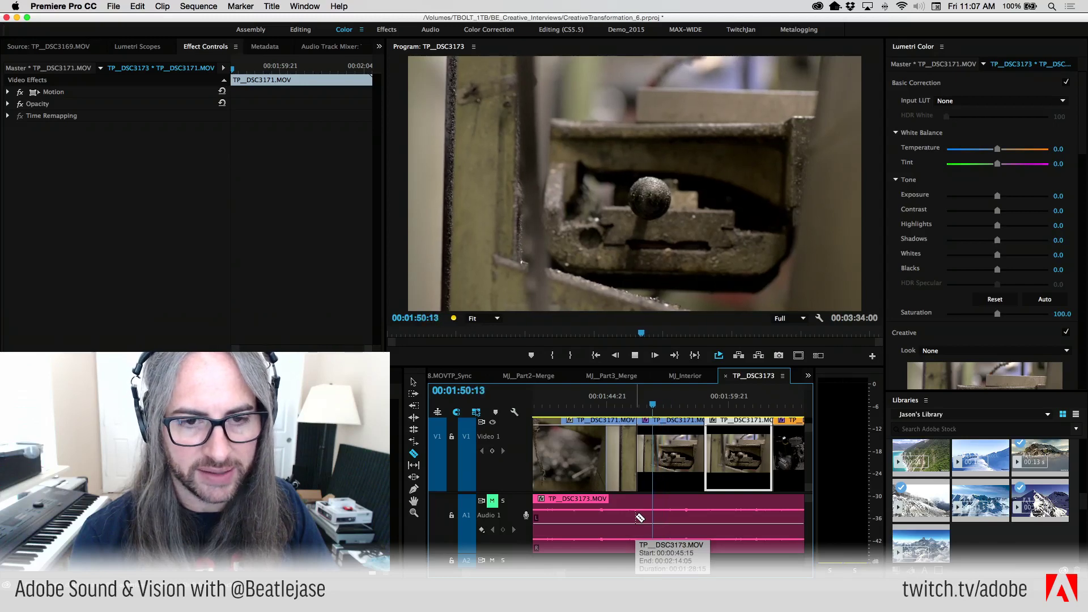
key("k")
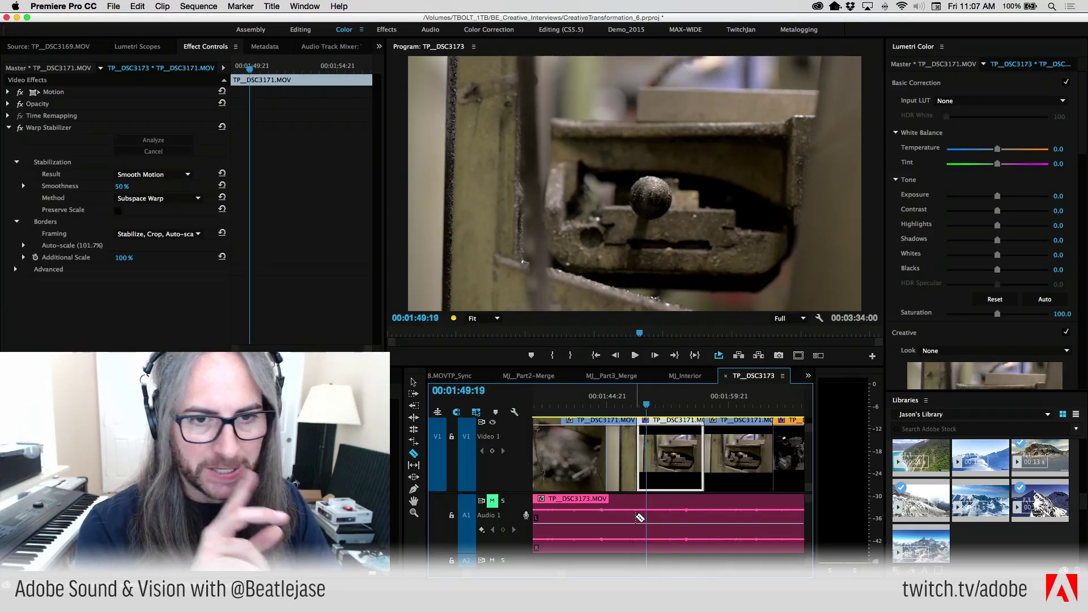
key("l")
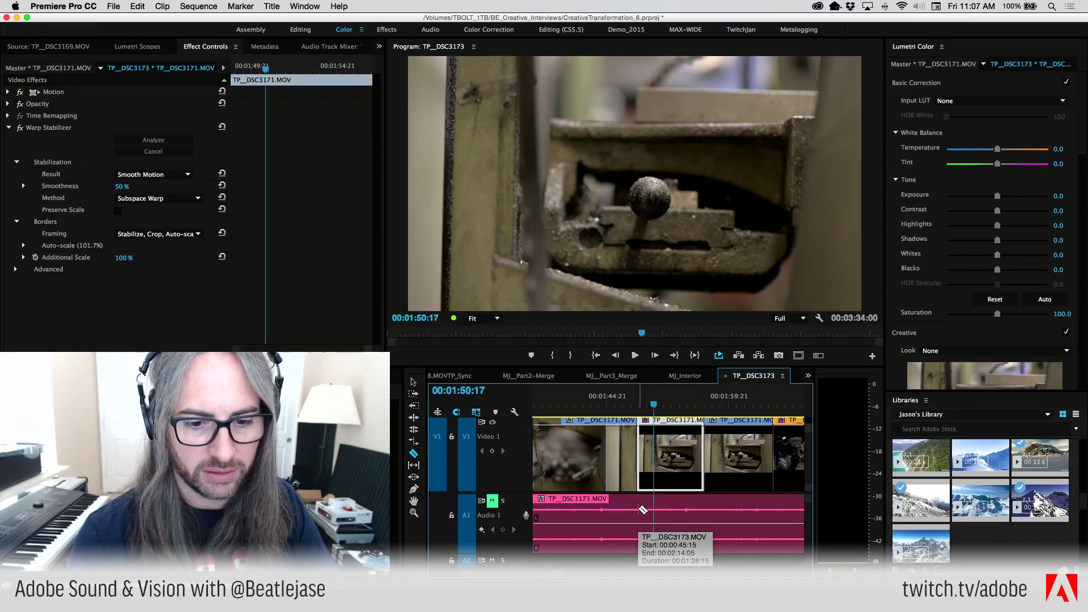
Give the stabilized machine knob segment the Mango label color.
right_click(670, 457)
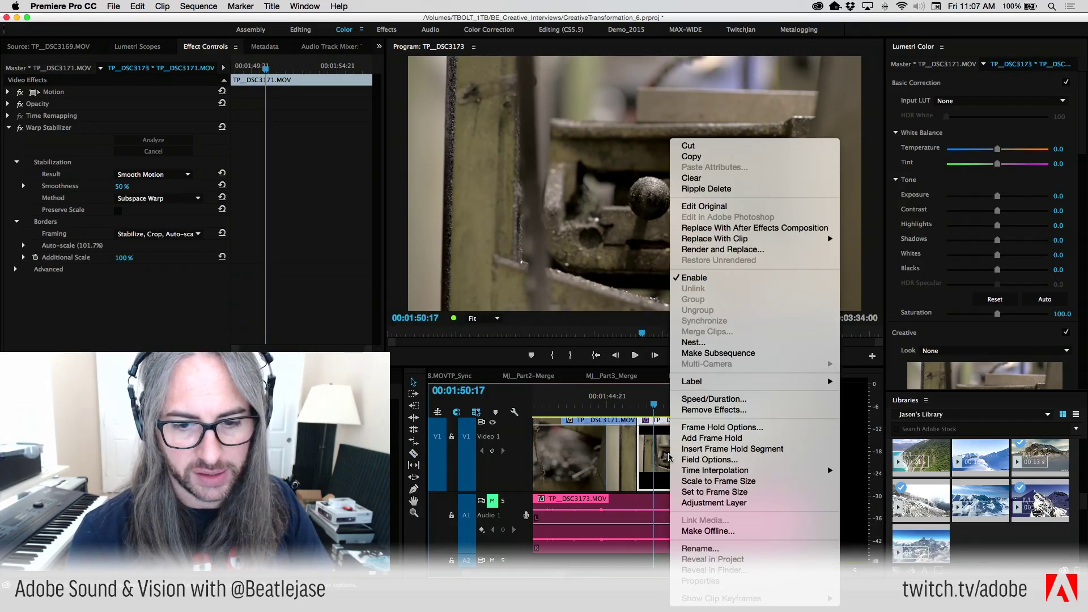
mouse_move(755, 382)
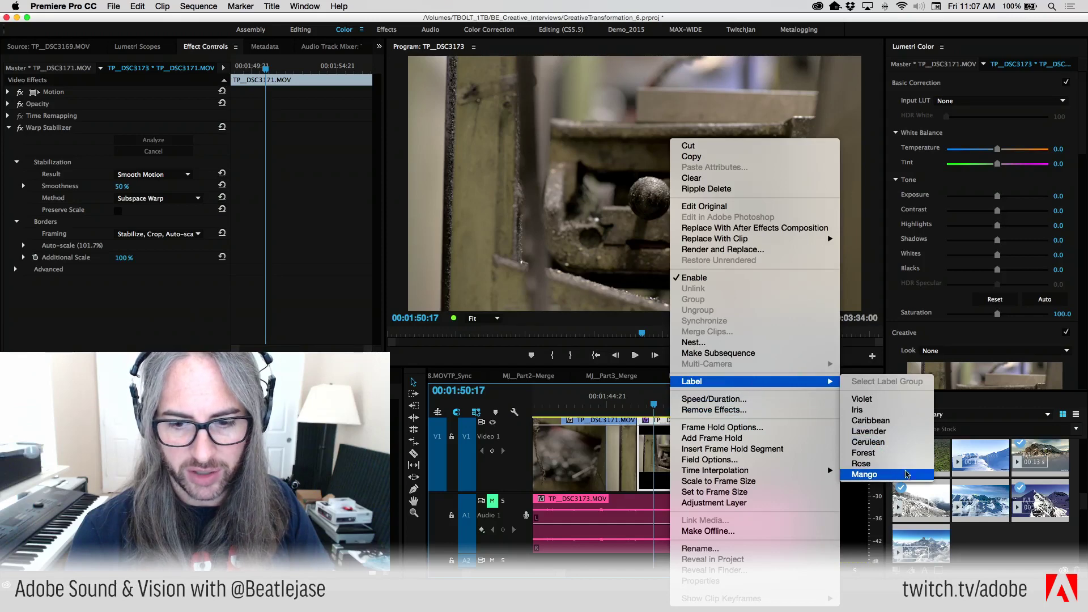
left_click(864, 475)
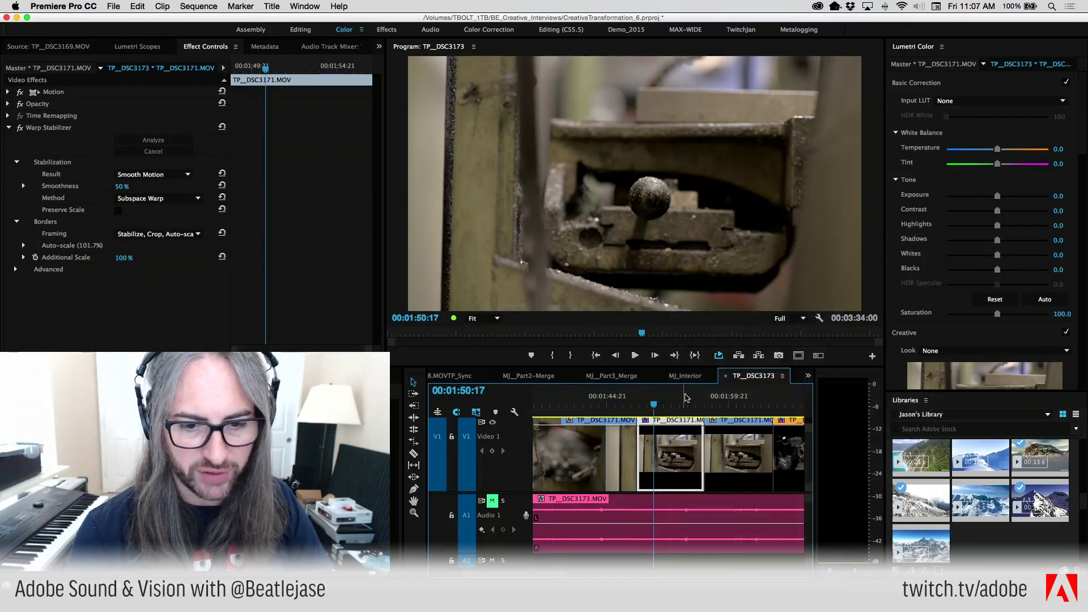
Play the remaining TP__DSC3171.MOV footage from 00:01:59:01 and look for further usable moves.
left_click(723, 405)
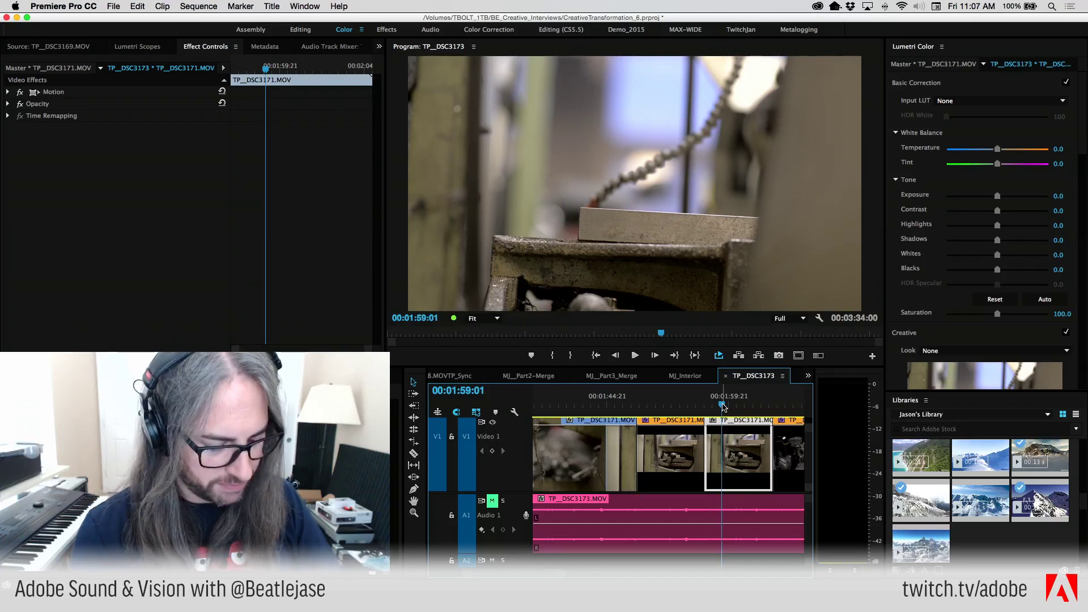
key("space")
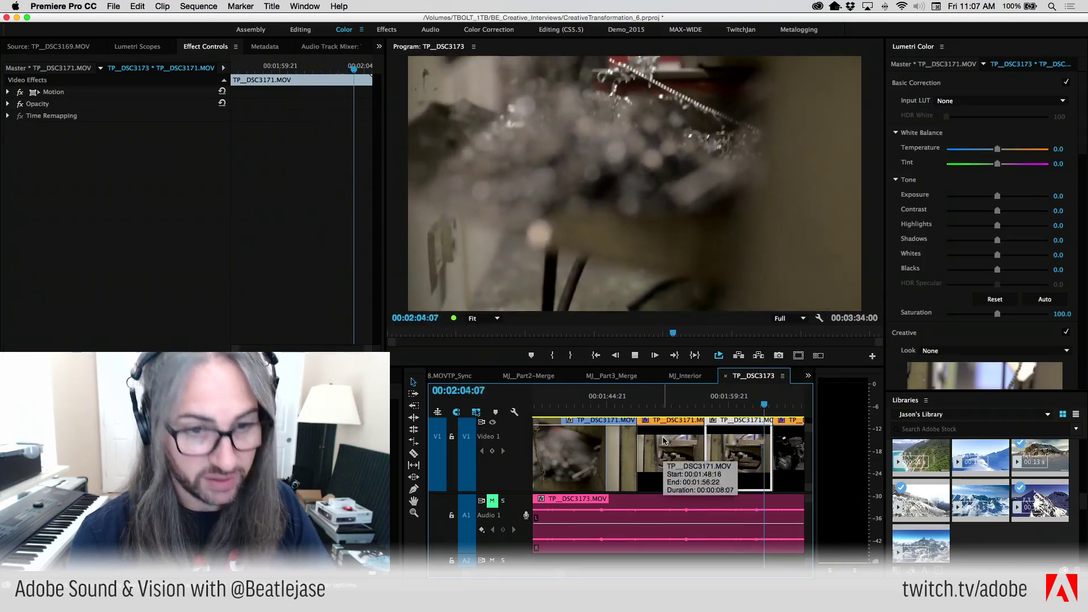
key("minus")
key("minus")
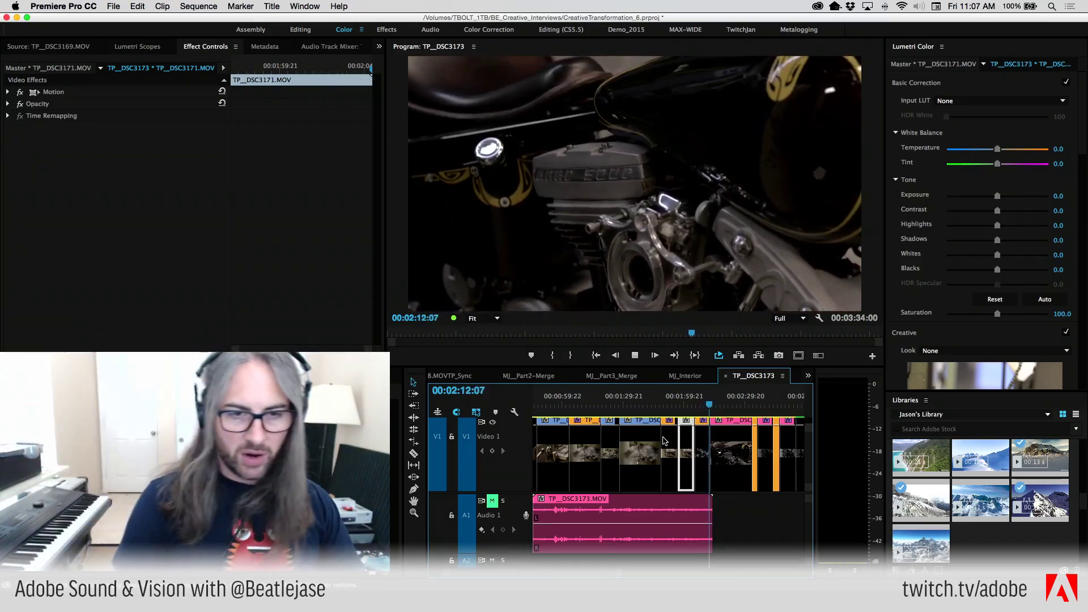
Stop playback and extend the start of the work area back to the beginning of the sequence.
key("space")
key("backslash")
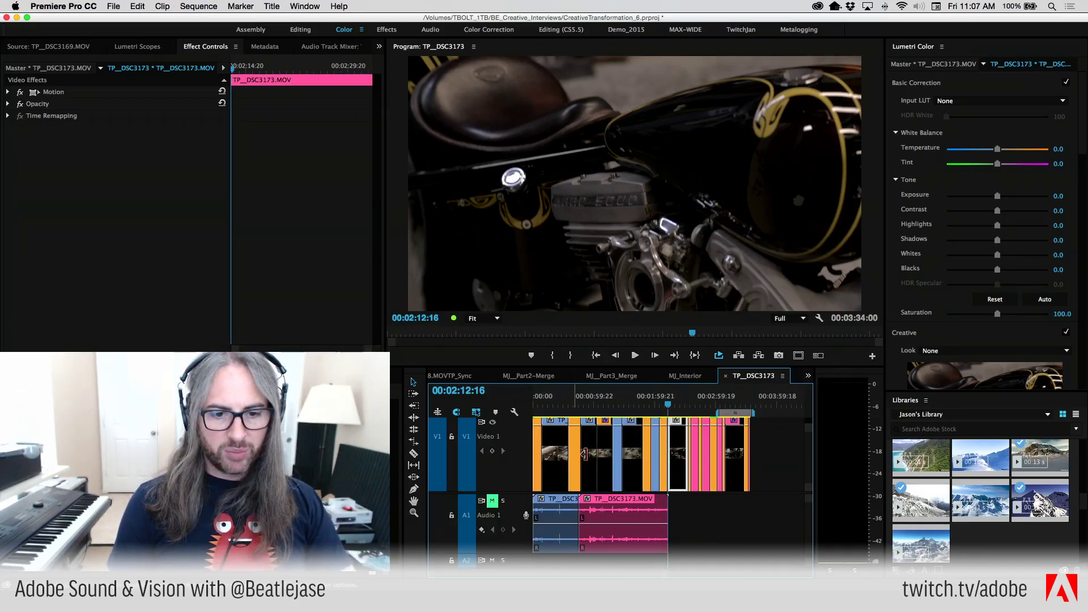
left_click(594, 405)
left_click(712, 514)
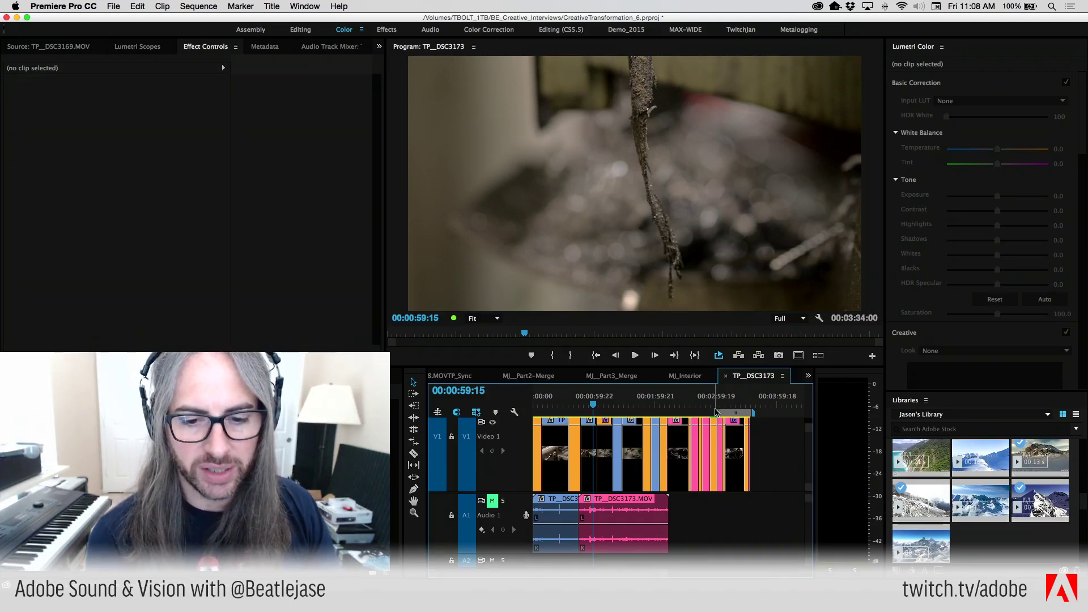
left_click_drag(715, 415, 534, 413)
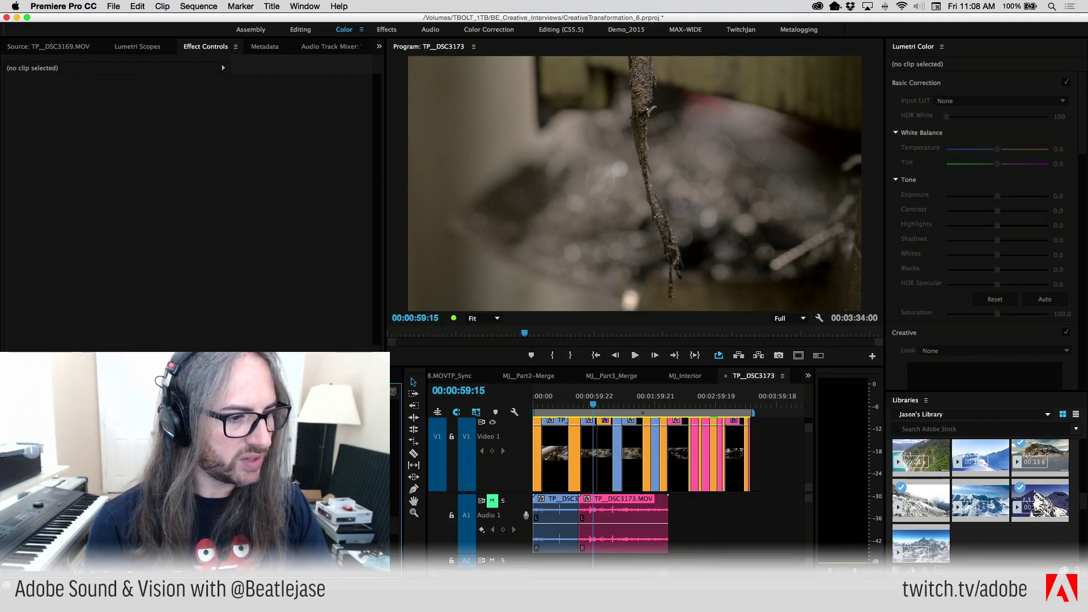
Bring up TP__DSC3169.MOV in the Source Monitor and add the whole clip to the sequence after the last pink and orange segments.
key("shift+2")
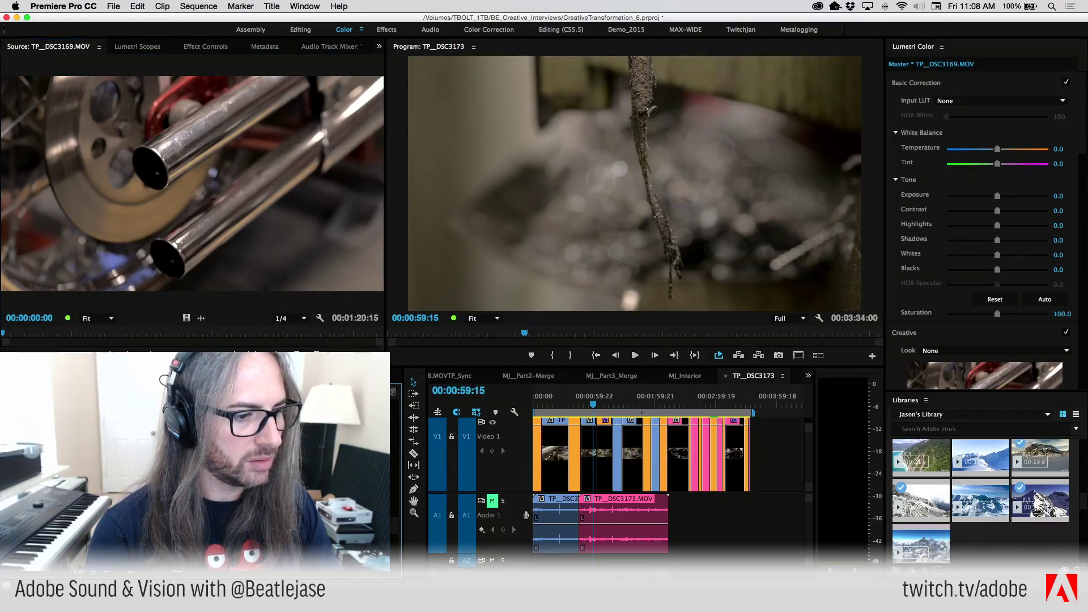
left_click(255, 352)
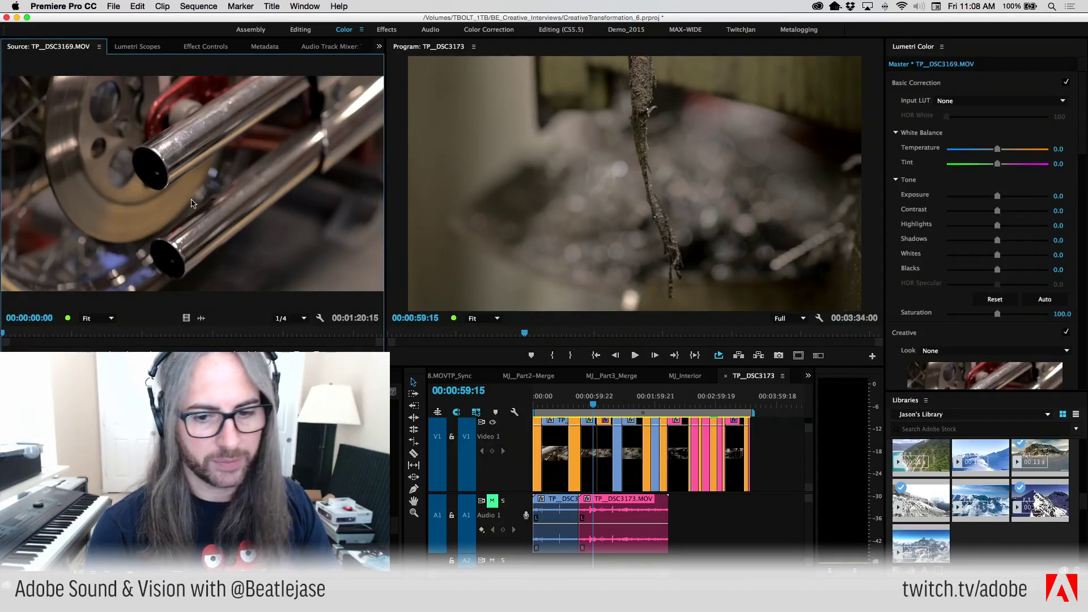
left_click_drag(823, 379, 762, 463)
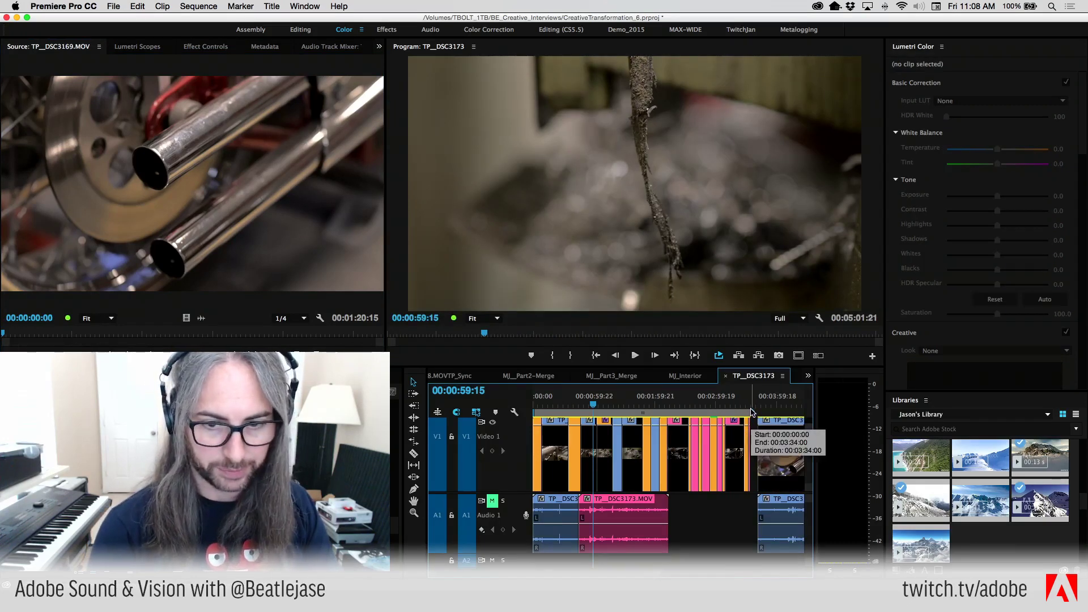
Review the opening of TP__DSC3169.MOV and split the clip at 00:03:49:20, where the exhaust pipe focus move starts.
key("minus")
left_click(696, 407)
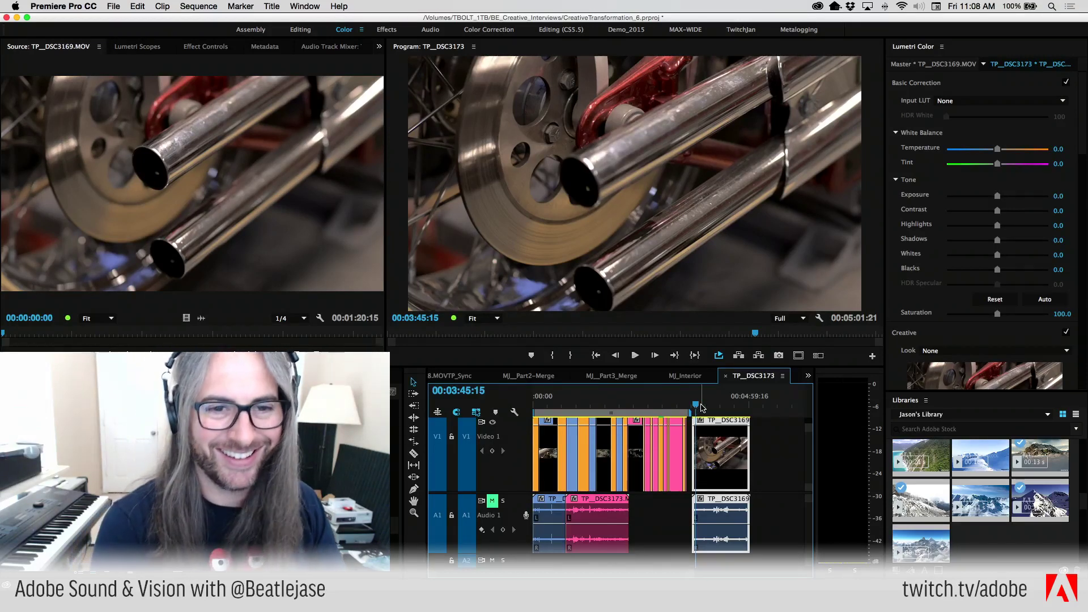
key("space")
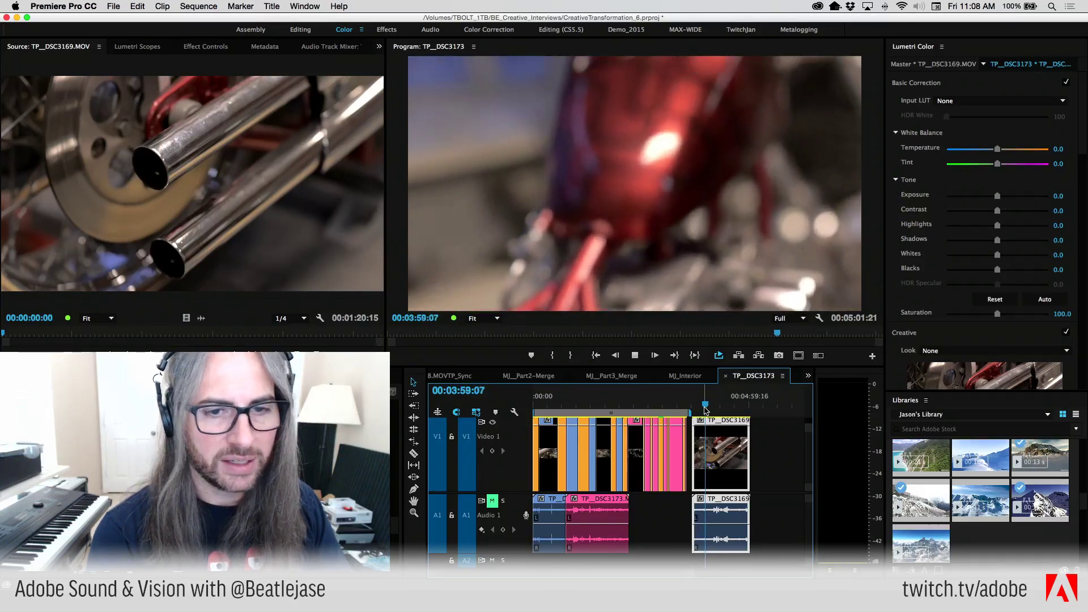
left_click_drag(706, 405, 692, 404)
key("space")
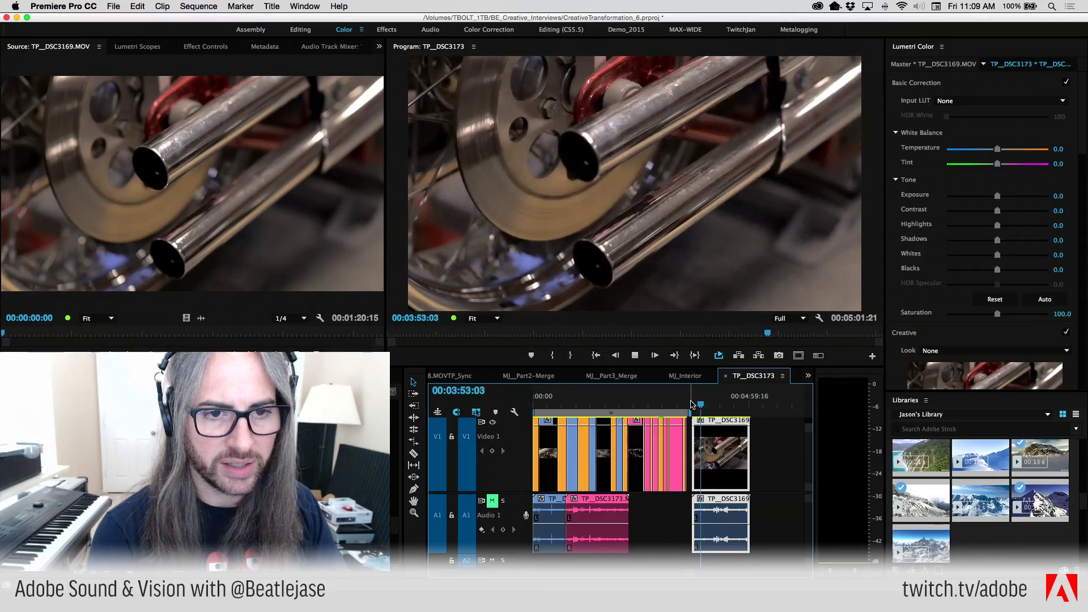
key("j")
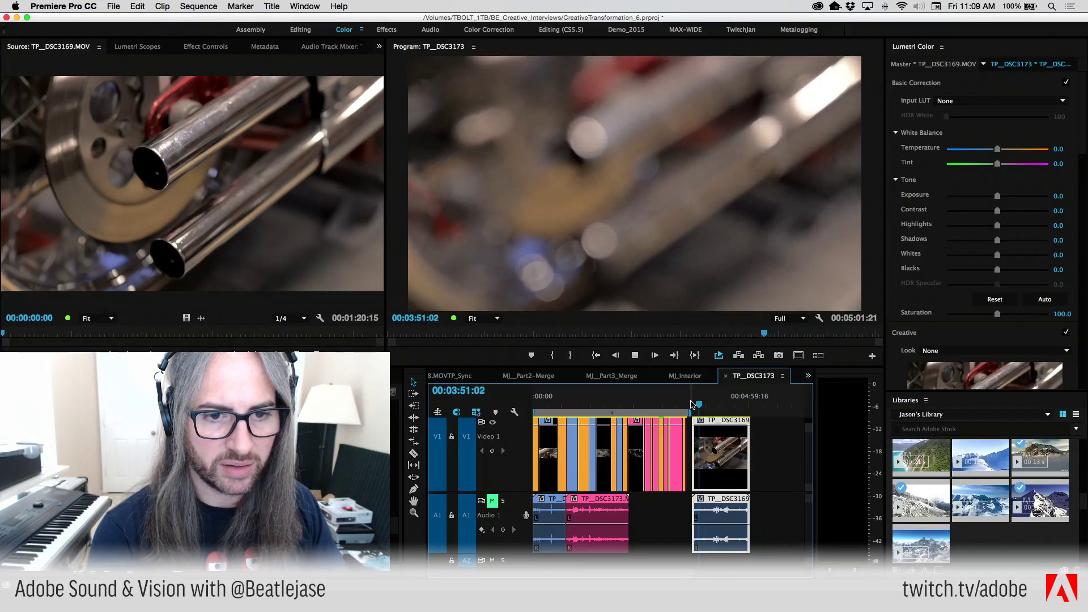
key("k")
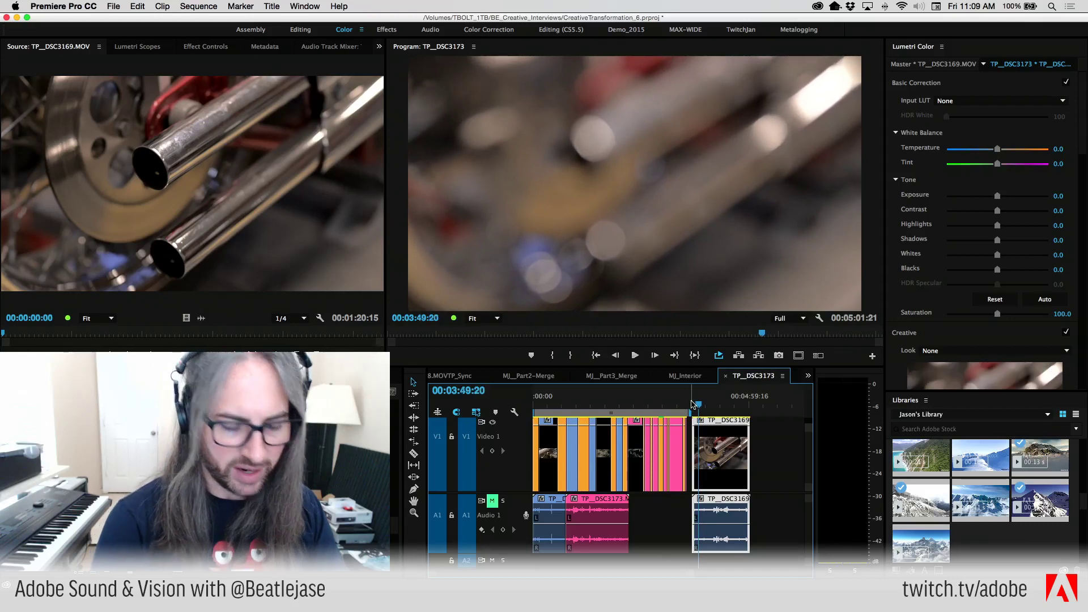
key("c")
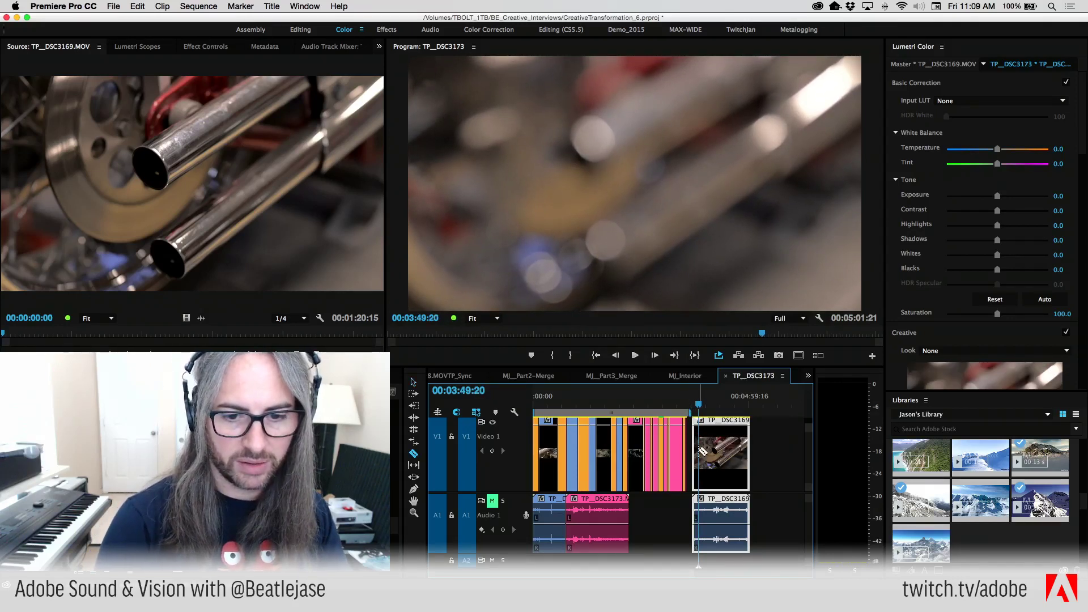
left_click(702, 452)
Play and scrub the exhaust pipe shot after the cut to find where its focus move should end.
key("l")
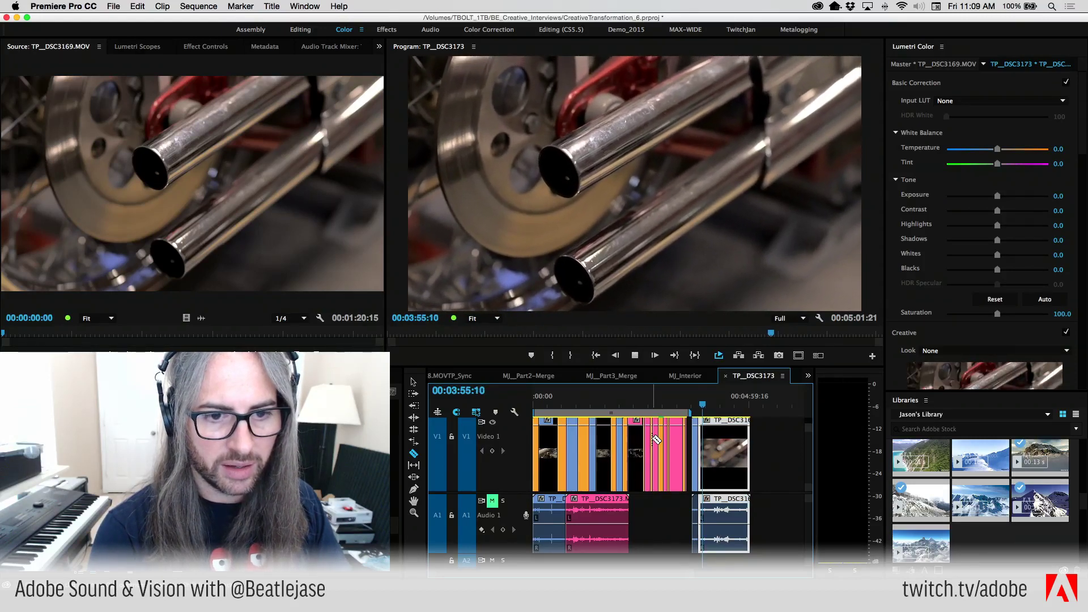
key("space")
key("equal")
key("equal")
key("equal")
key("equal")
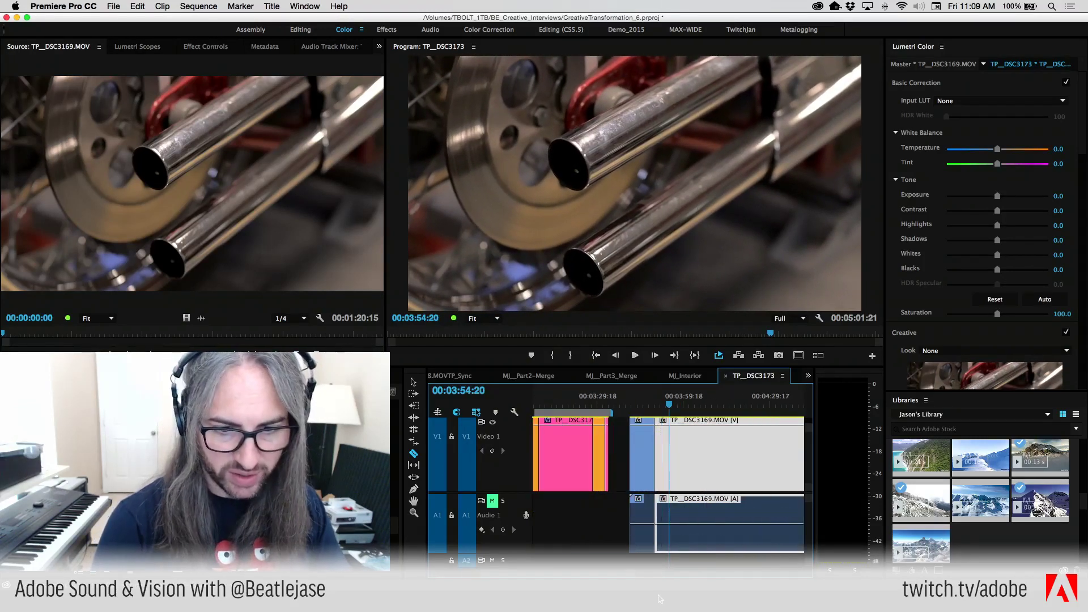
left_click_drag(669, 406, 623, 406)
key("space")
left_click(658, 407)
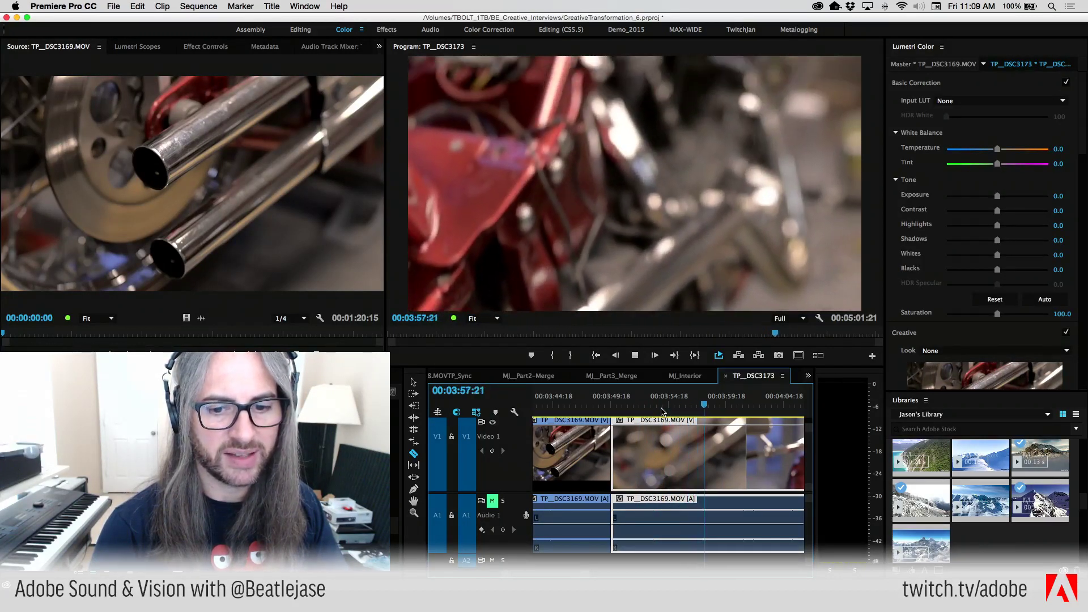
left_click(705, 408)
left_click_drag(706, 408, 665, 407)
Move the playhead to 00:03:54:20 and split TP__DSC3169.MOV there to isolate the exhaust pipe move.
left_click(465, 390)
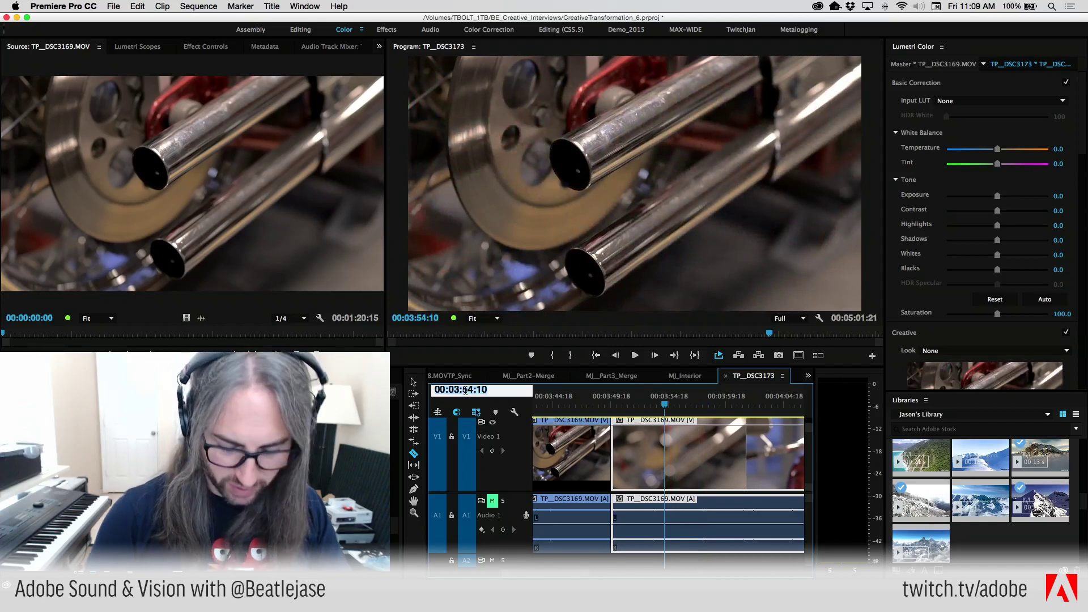
type("3:5")
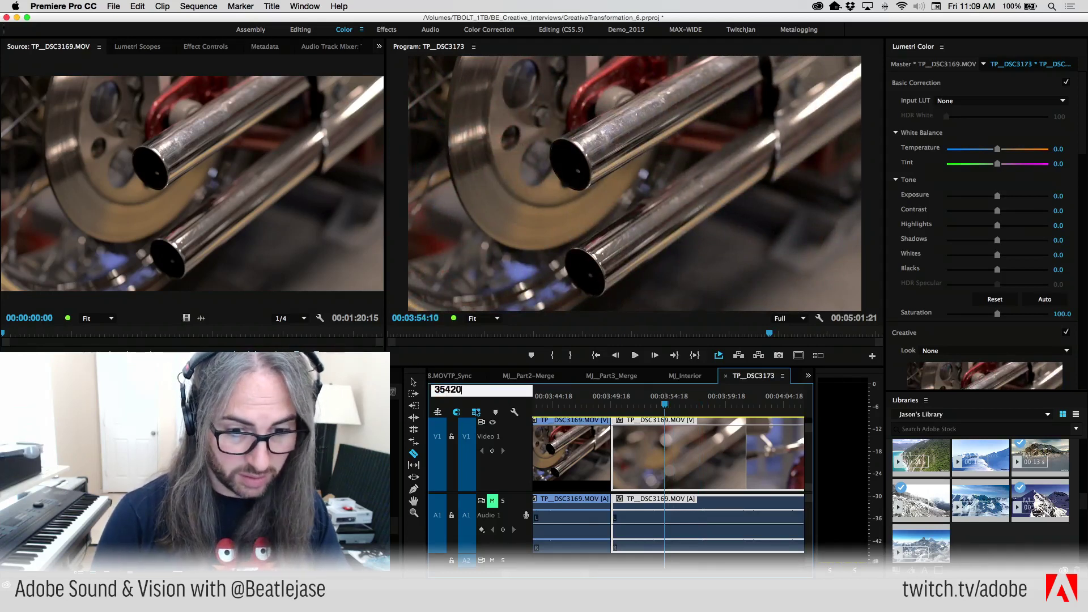
type("4:20")
key("Return")
left_click(672, 458)
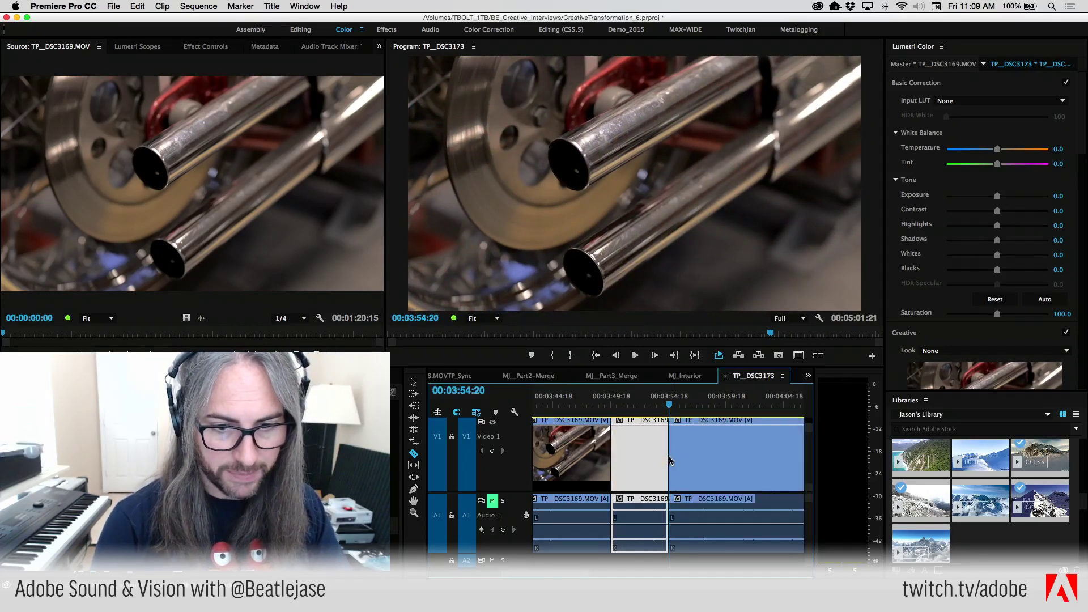
Apply Warp Stabilizer to the isolated exhaust pipe segment and give it the Mango label color.
left_click(635, 403)
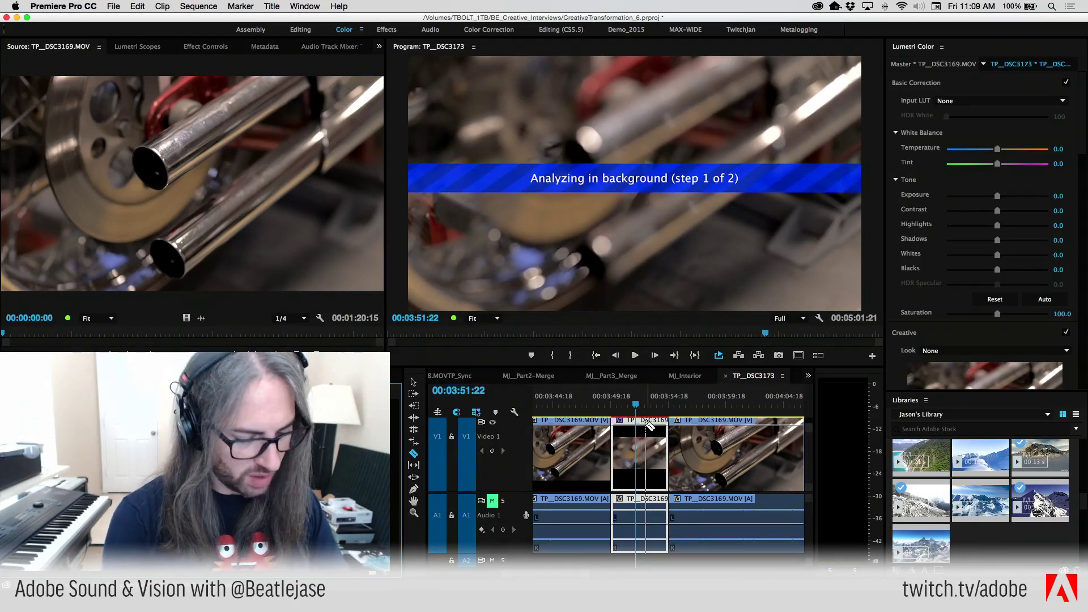
right_click(648, 426)
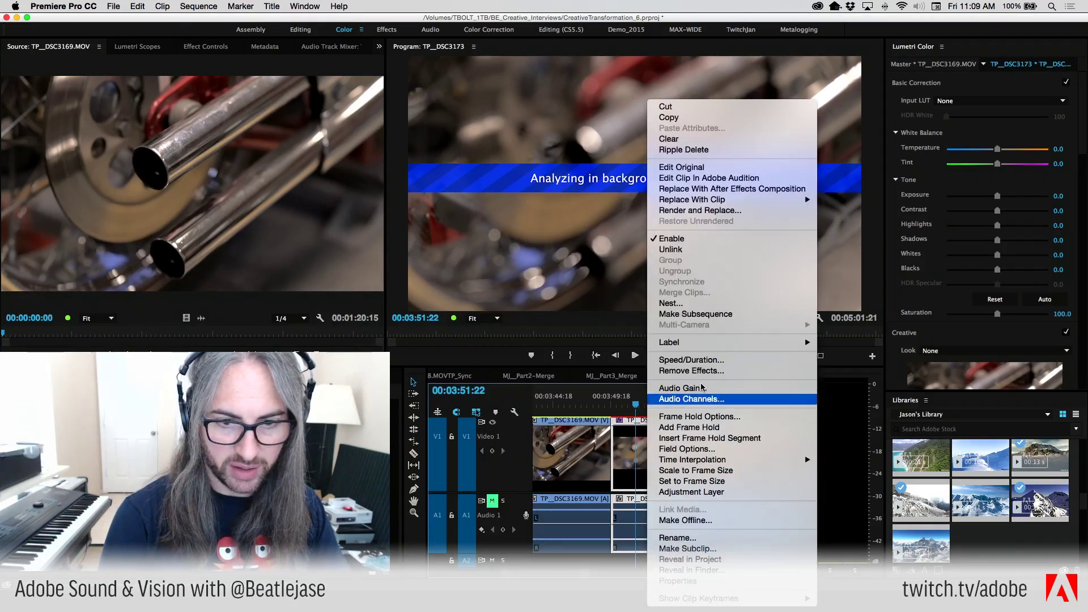
mouse_move(718, 344)
left_click(833, 437)
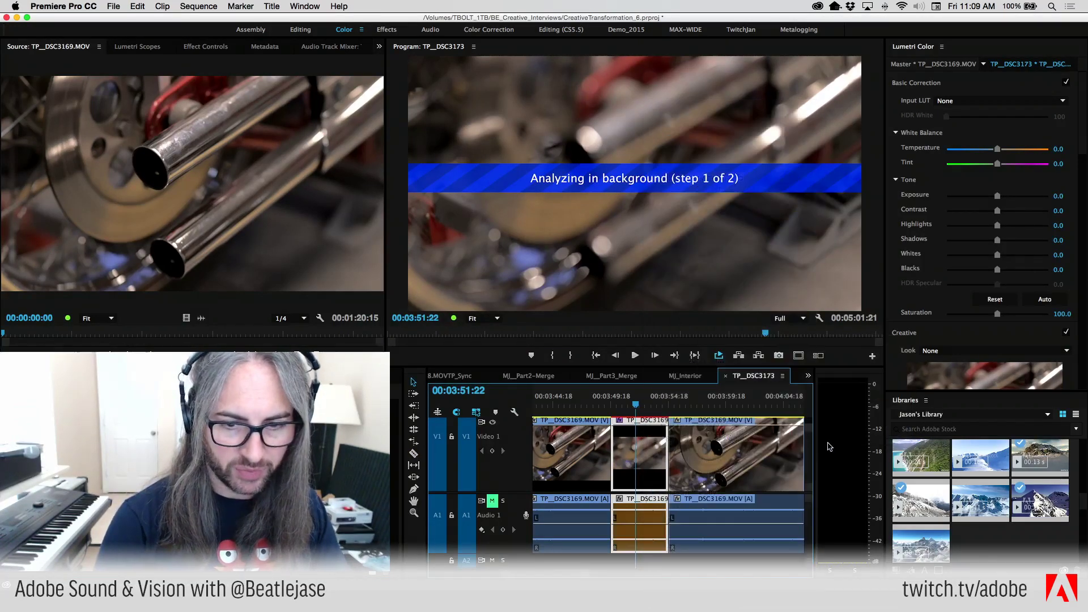
Play the TP__DSC3169.MOV footage that follows the isolated exhaust pipe segment and look for further usable moves.
left_click(670, 406)
key("space")
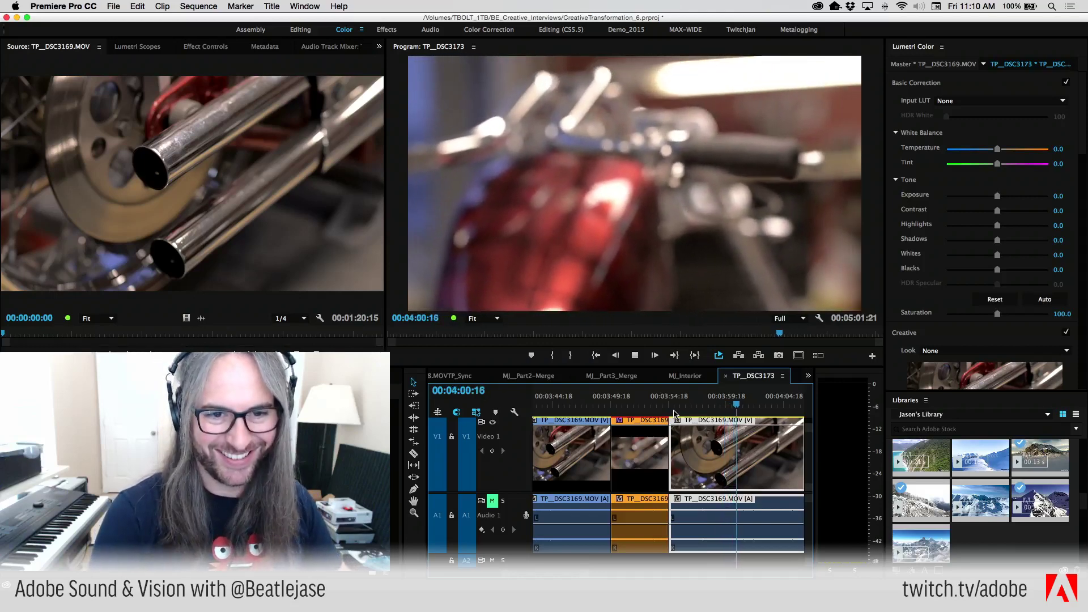
scroll(674, 414, "down", 2)
scroll(674, 413, "down", 2)
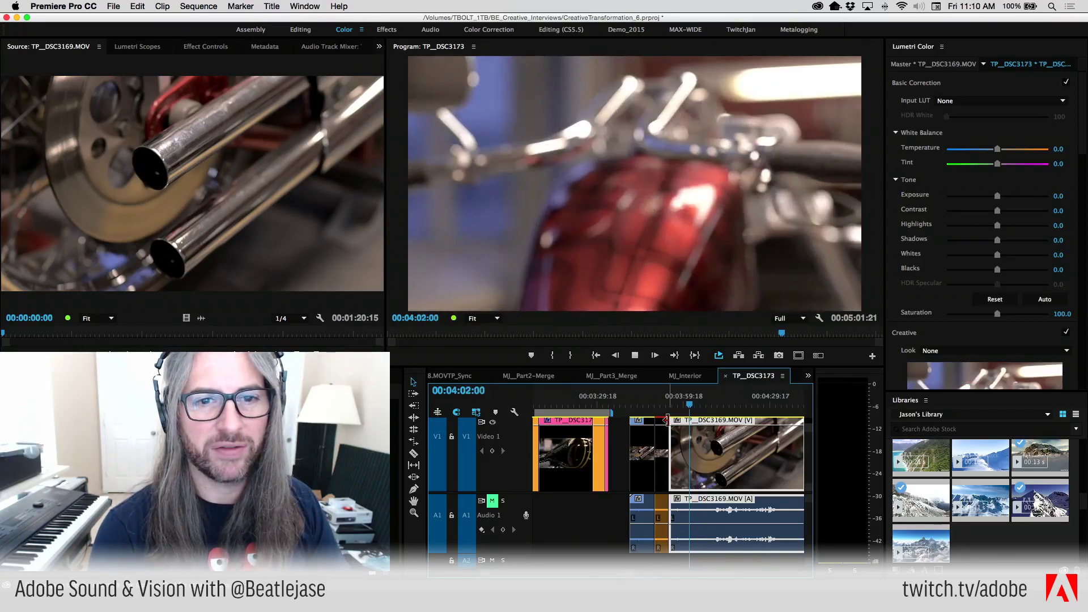
key("space")
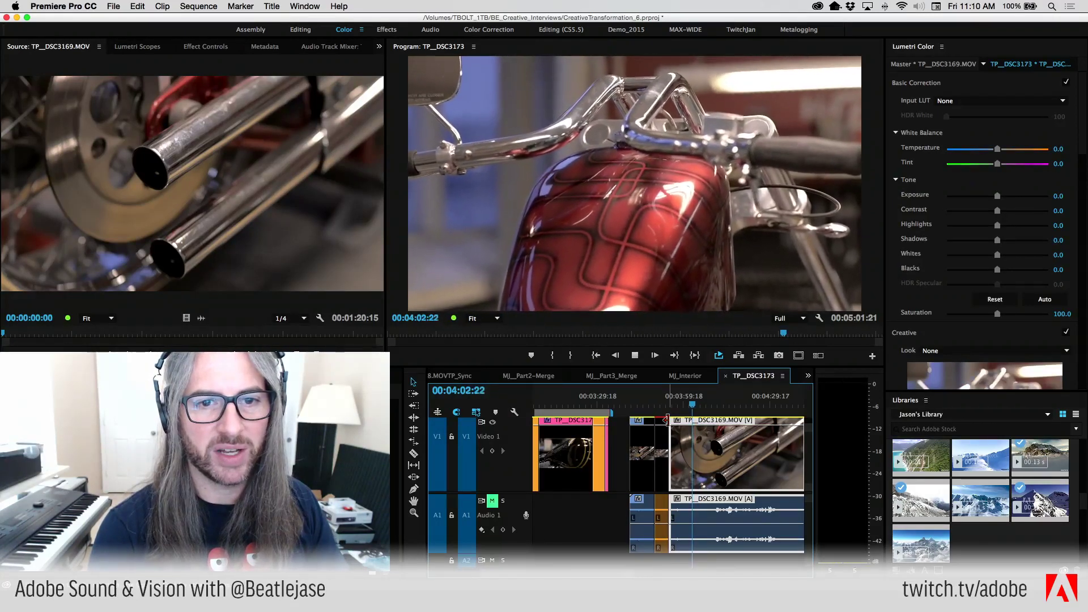
key("space")
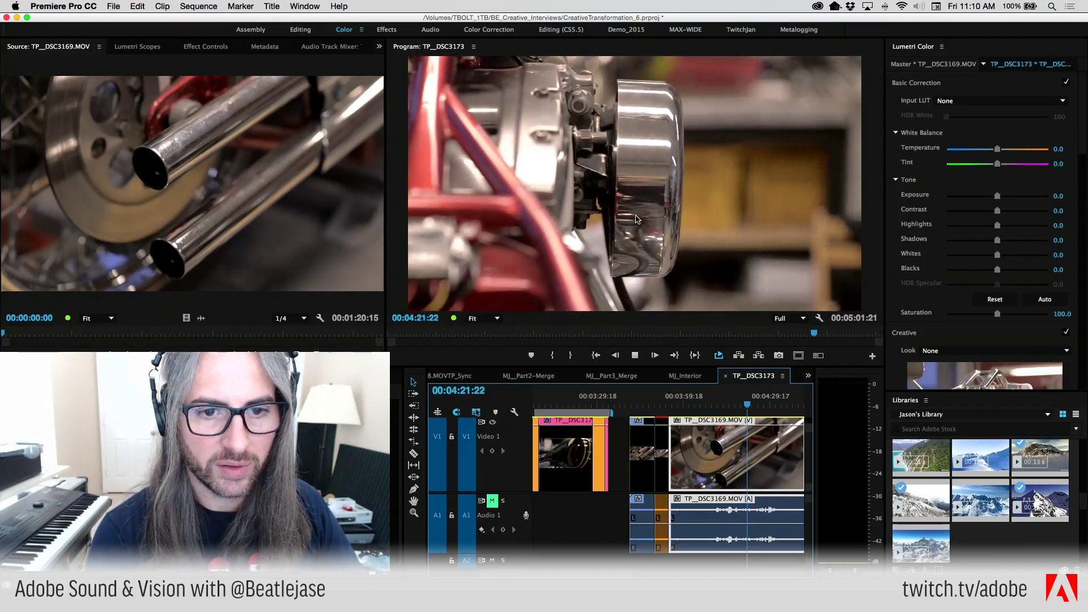
key("space")
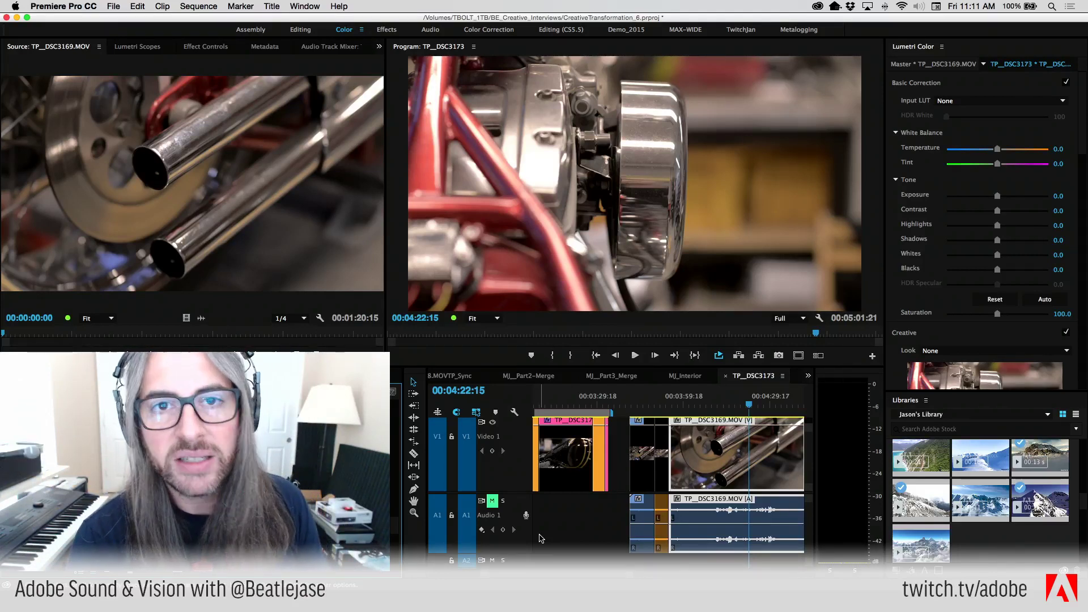
Switch to Chrome, open stock.adobe.com/contributor, and look over the steps for selling content.
key("super+Tab")
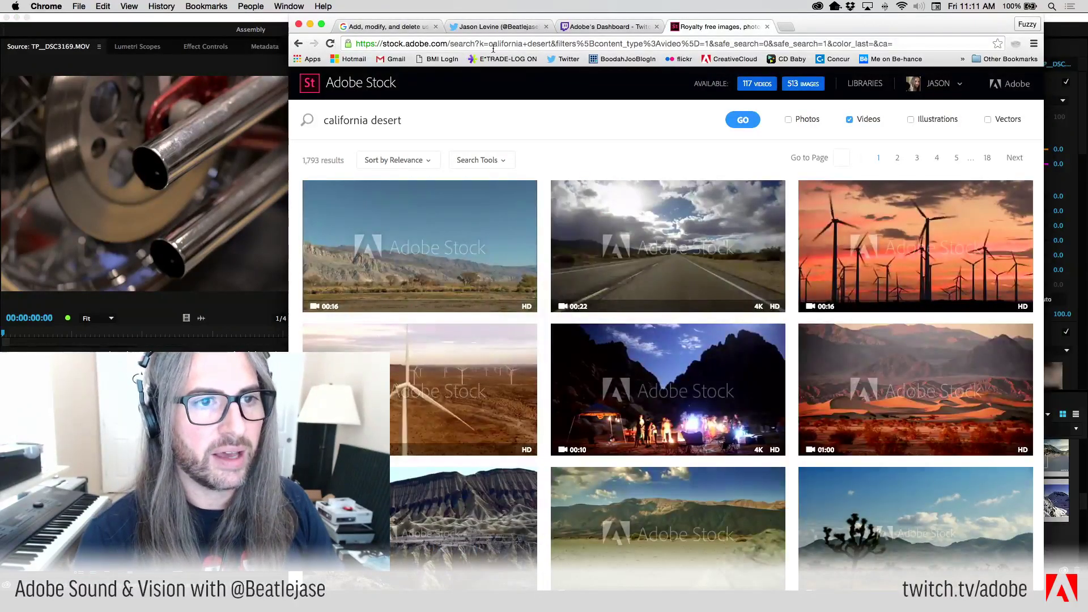
left_click(458, 43)
left_click_drag(452, 43, 888, 53)
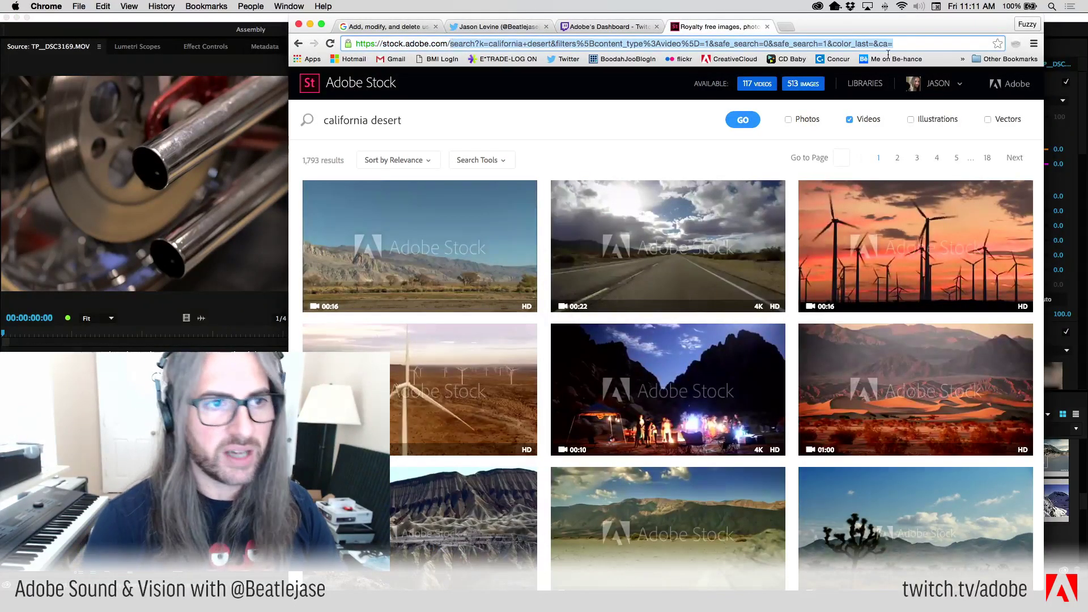
type("contributor")
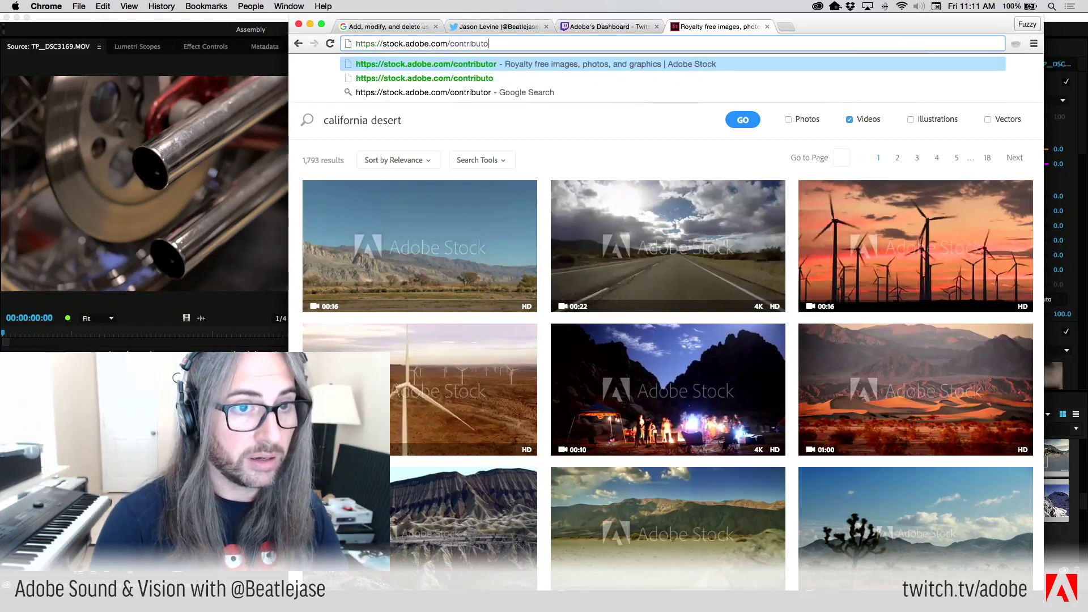
key("Return")
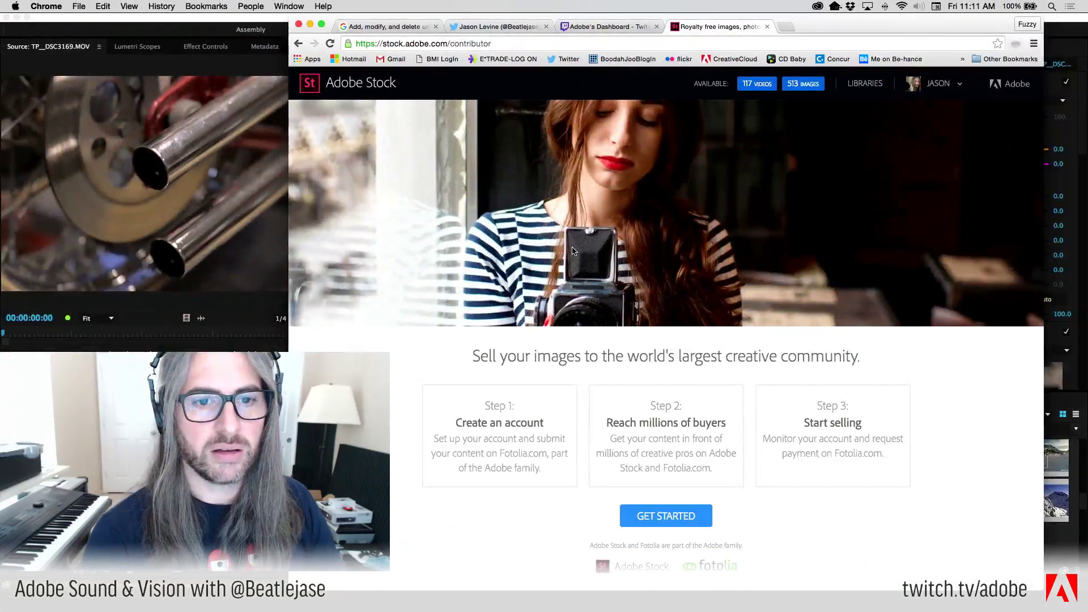
scroll(666, 480, "down", 1)
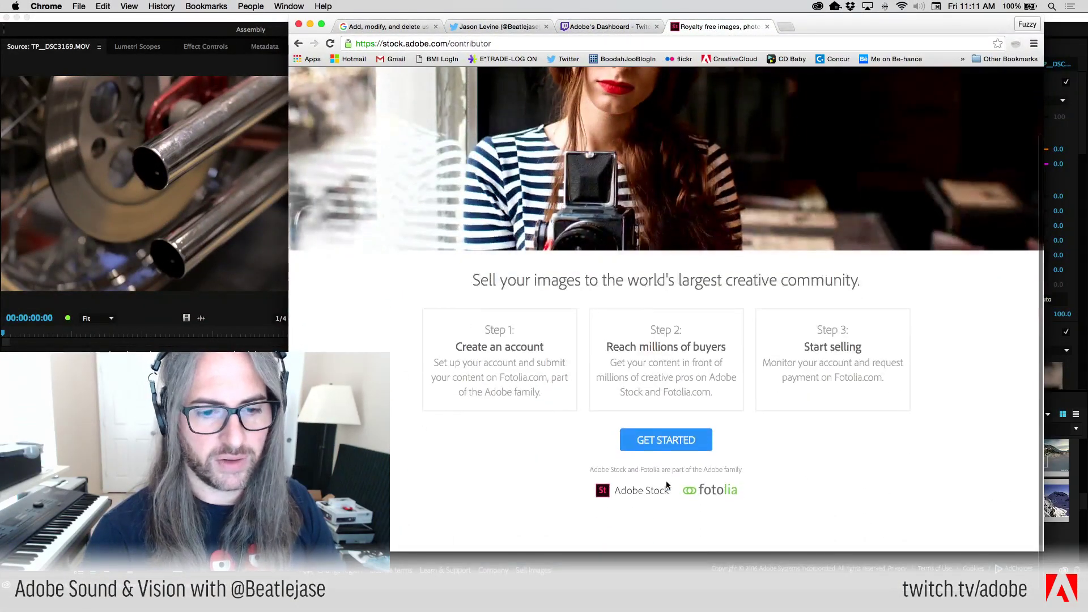
scroll(665, 480, "up", 1)
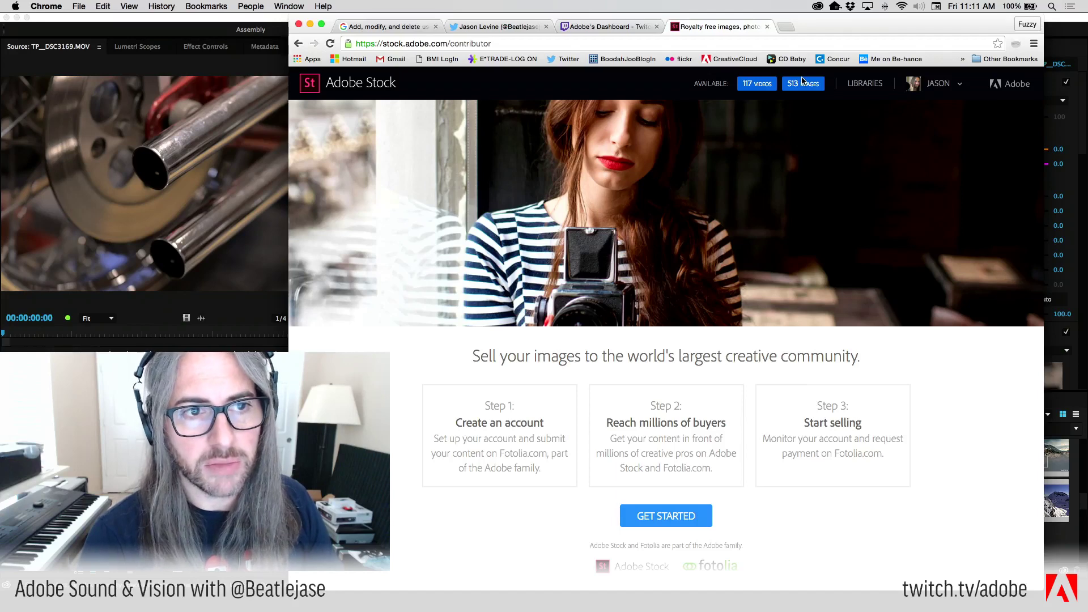
Return to Premiere Pro, check the mixing and routing levels in Focusrite Control, and go back to the edit.
left_click(263, 21)
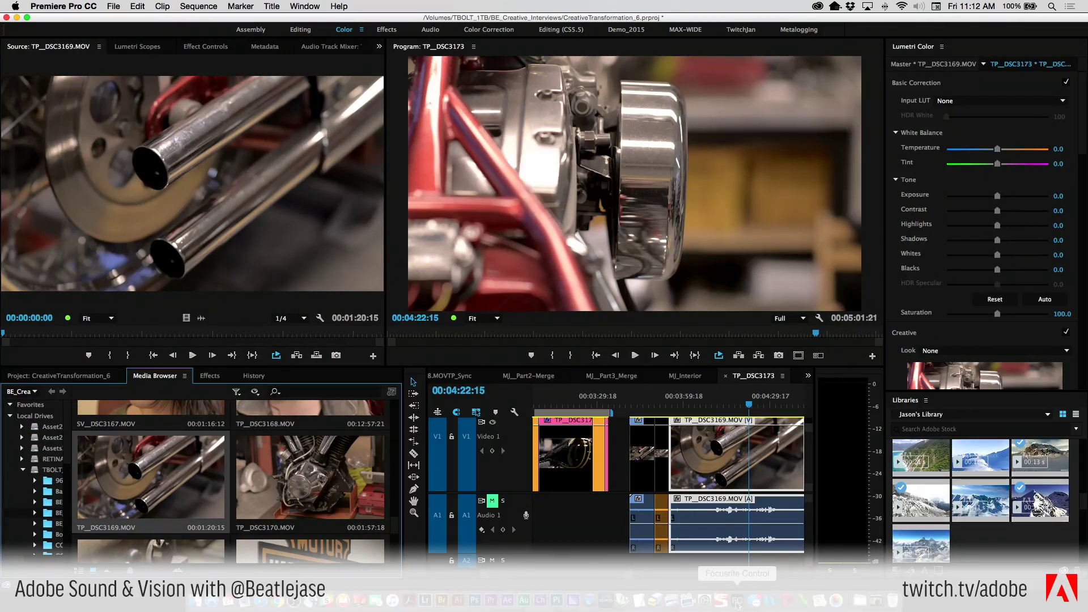
left_click(737, 604)
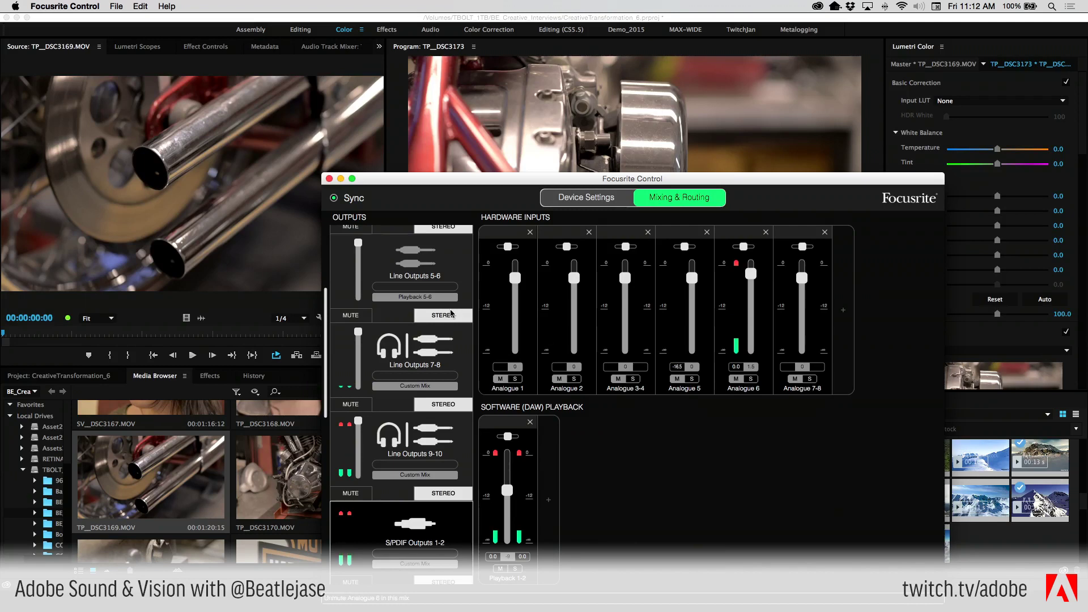
left_click(288, 326)
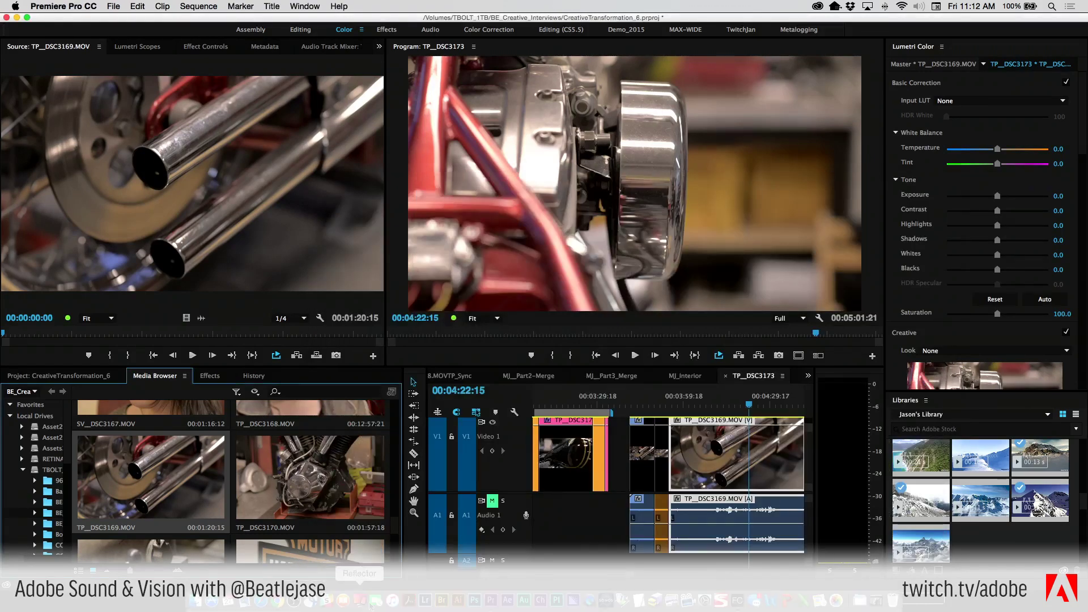
Open the iTunes player, check the mixing and routing levels in Focusrite Control, and go back to iTunes.
left_click(393, 601)
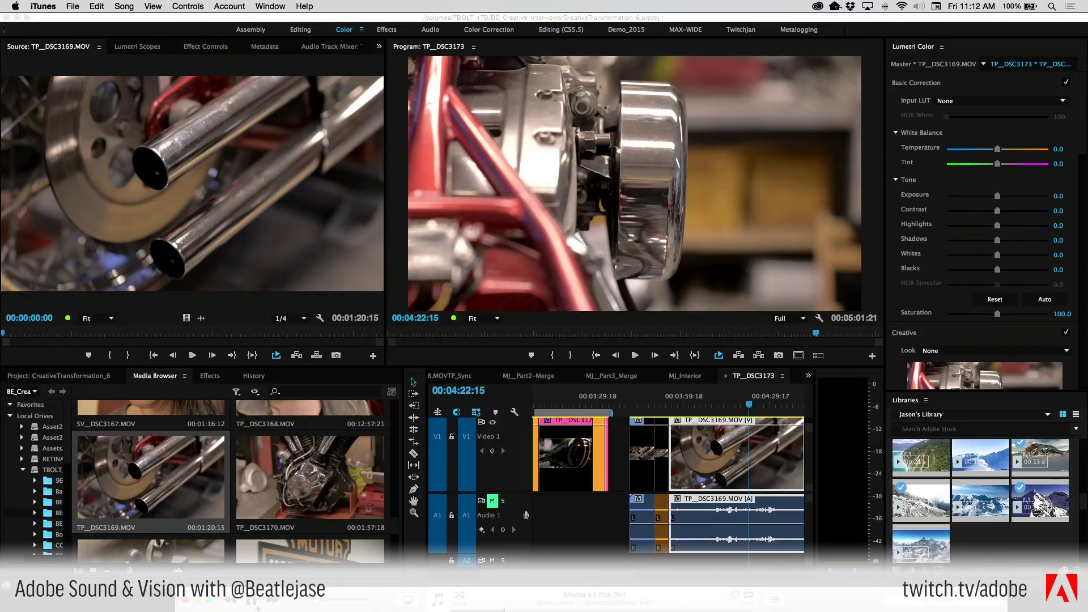
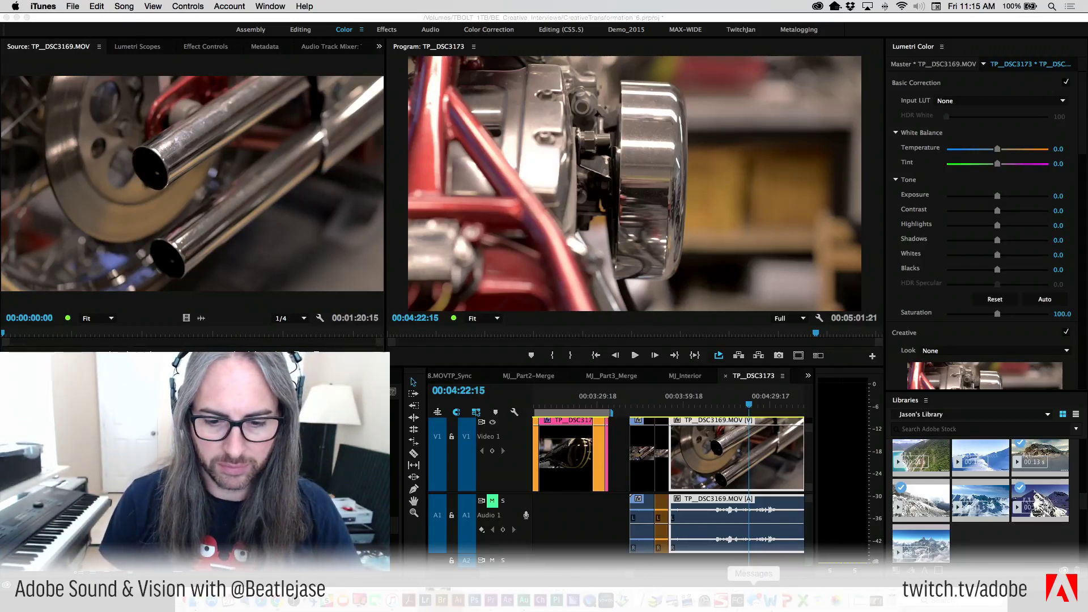
left_click(739, 566)
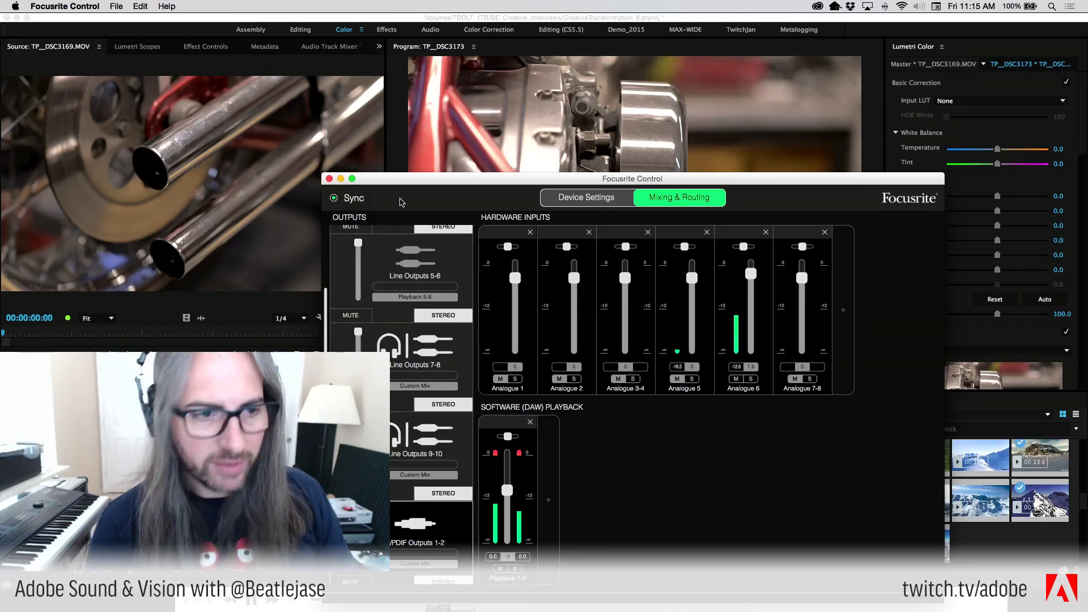
left_click(340, 179)
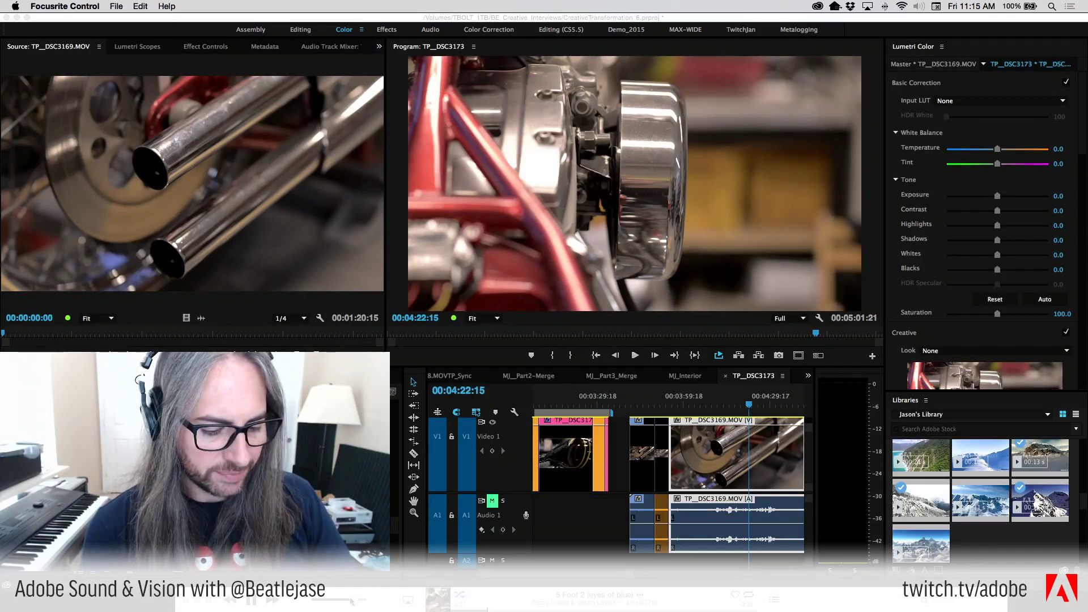
left_click(352, 601)
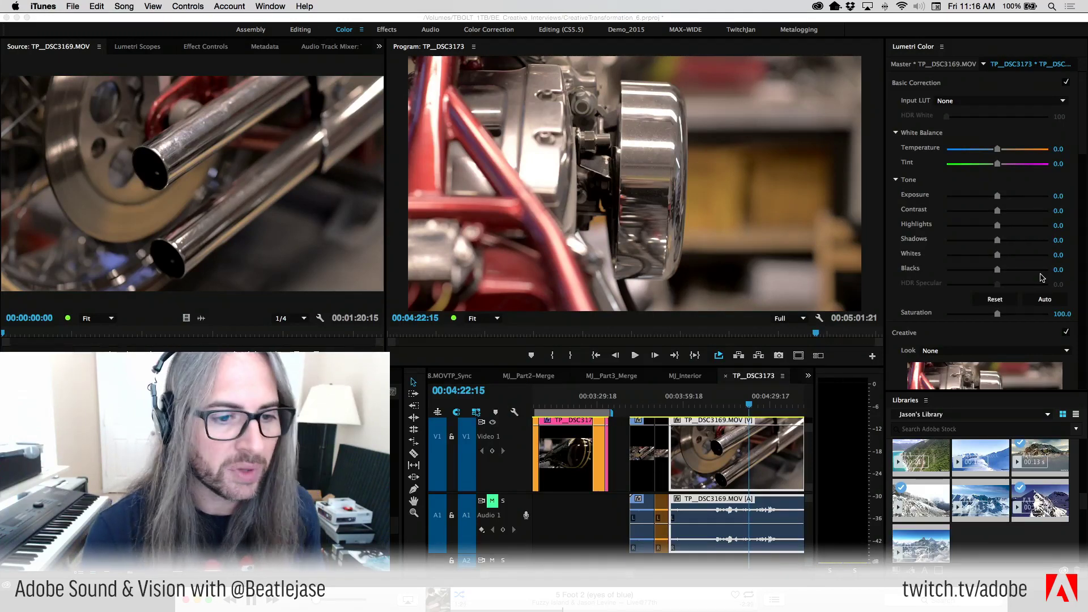
Switch to Chrome, return to the Adobe Stock video search, and search for "metal drill 4k".
key("super+Tab")
key("super+Tab")
key("super+Tab")
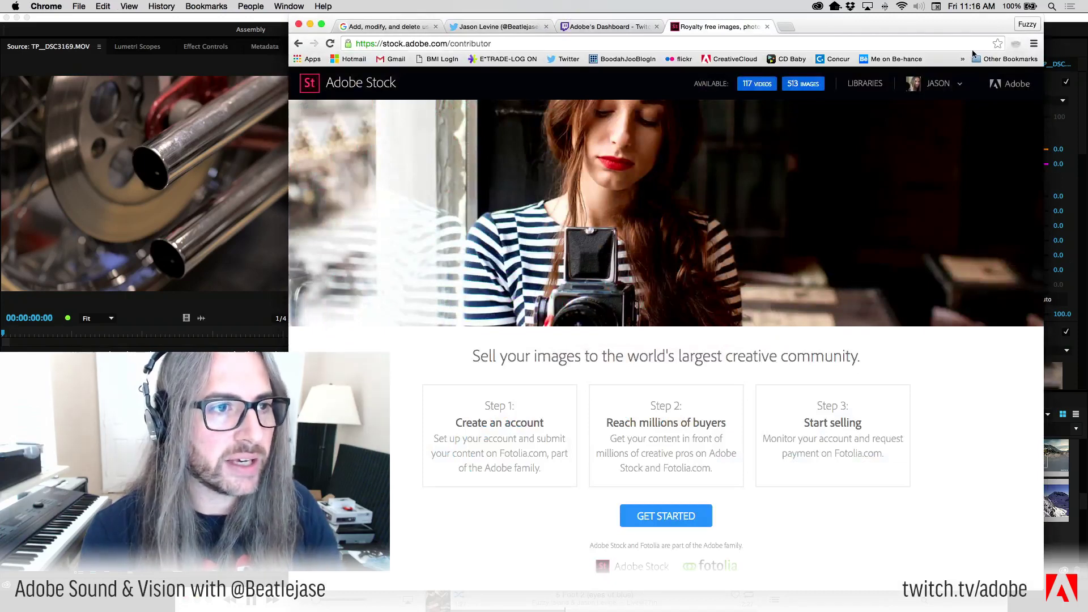
left_click(299, 44)
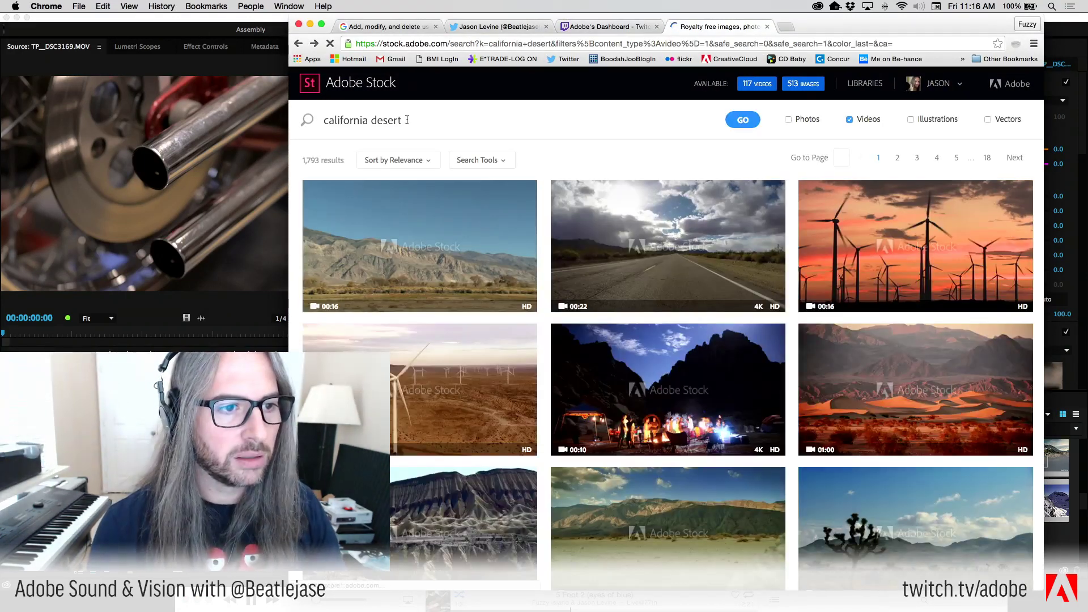
type("metal")
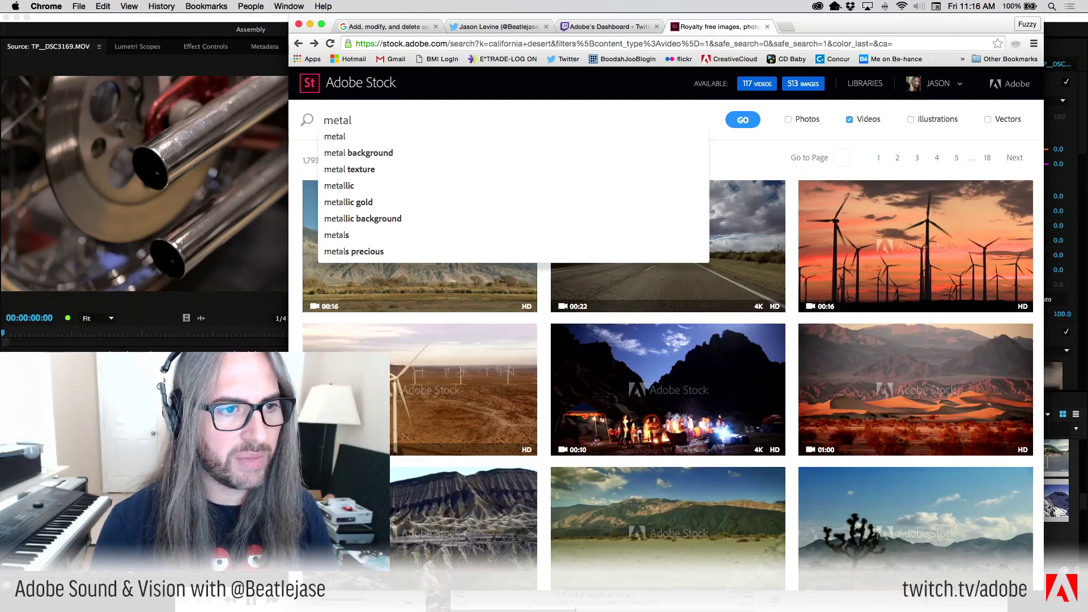
type(" dri")
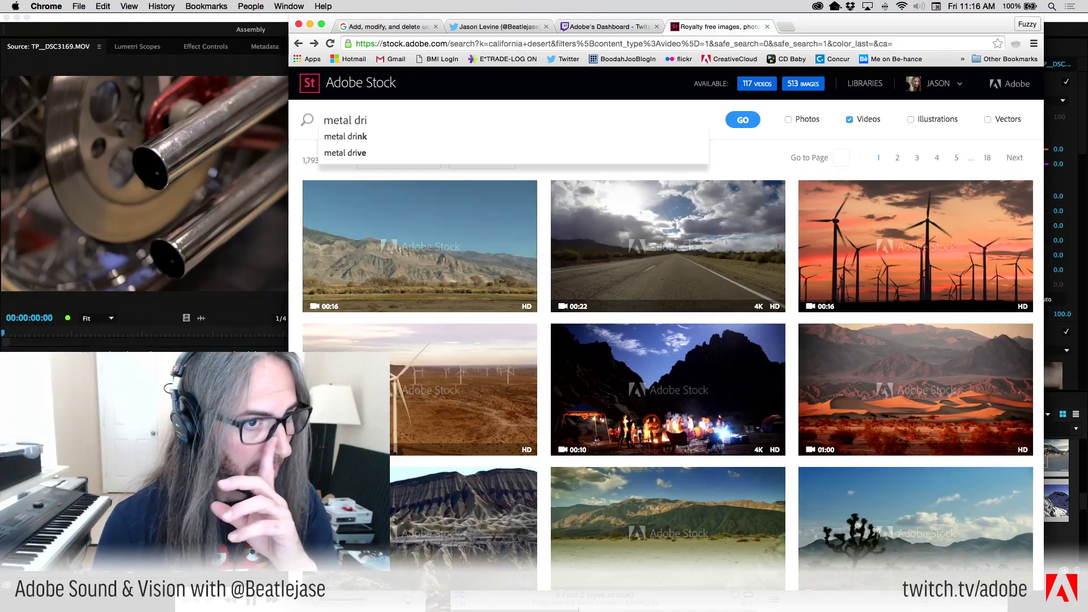
type("ll")
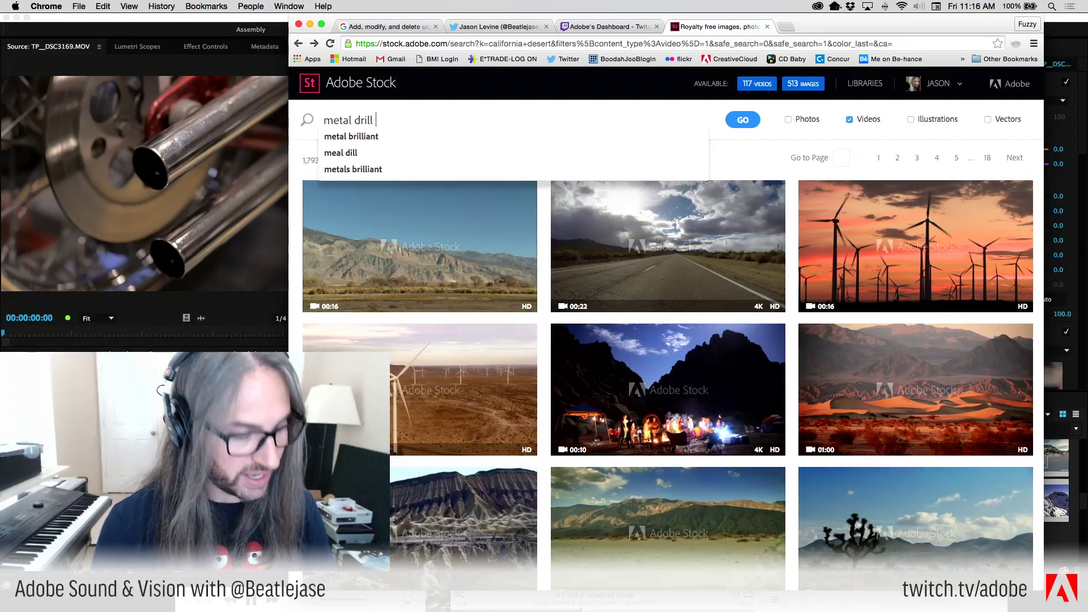
type(" 4k")
key("Return")
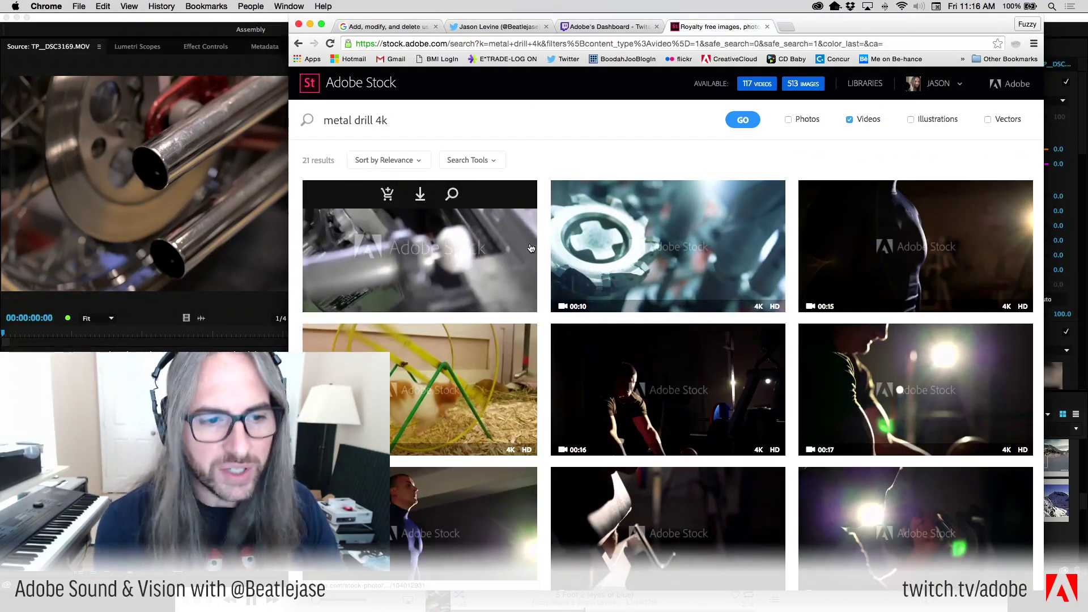
Preview the PVC window machine clip and open the details of the close-up drills and milling equipment footage.
mouse_move(740, 265)
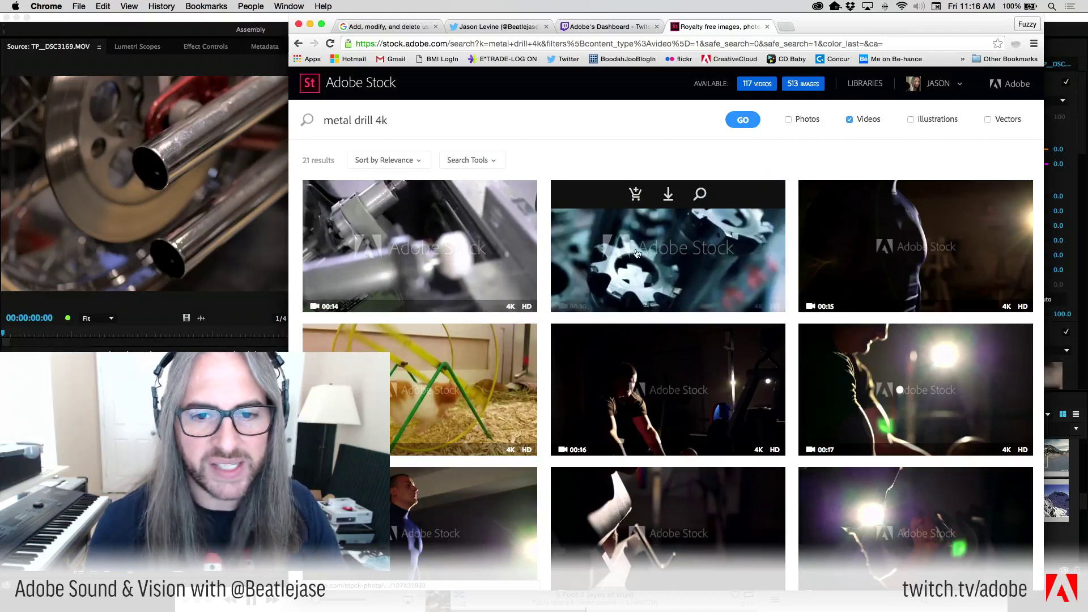
mouse_move(409, 286)
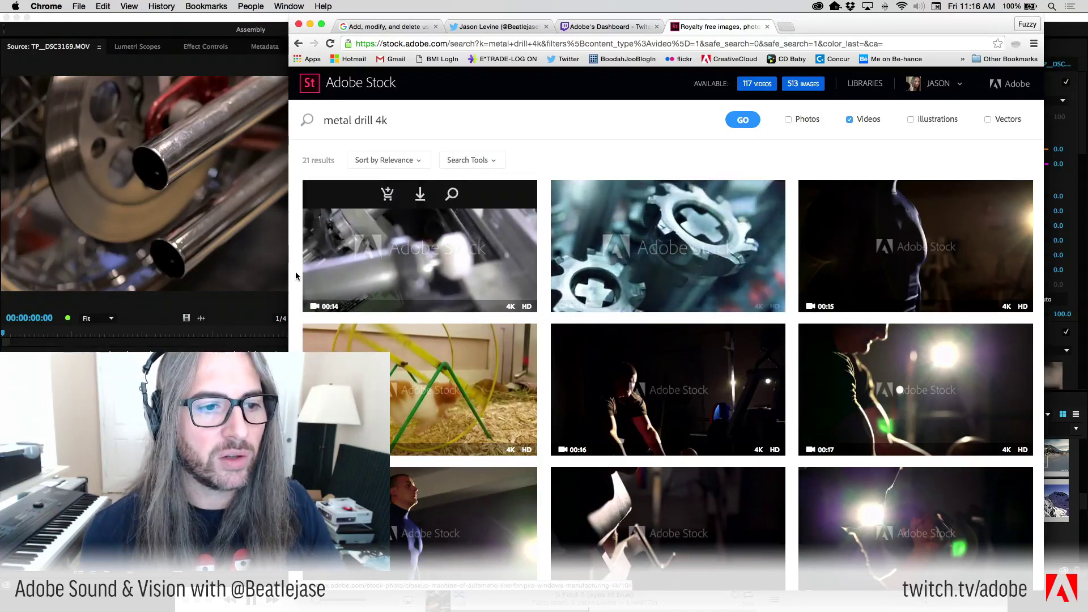
left_click(411, 284)
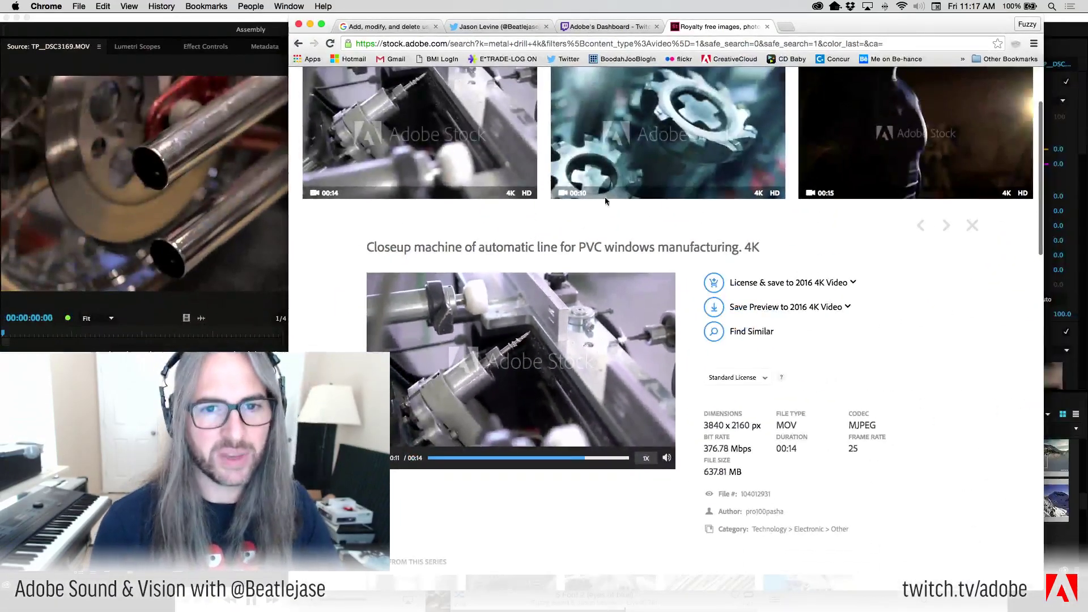
left_click(680, 147)
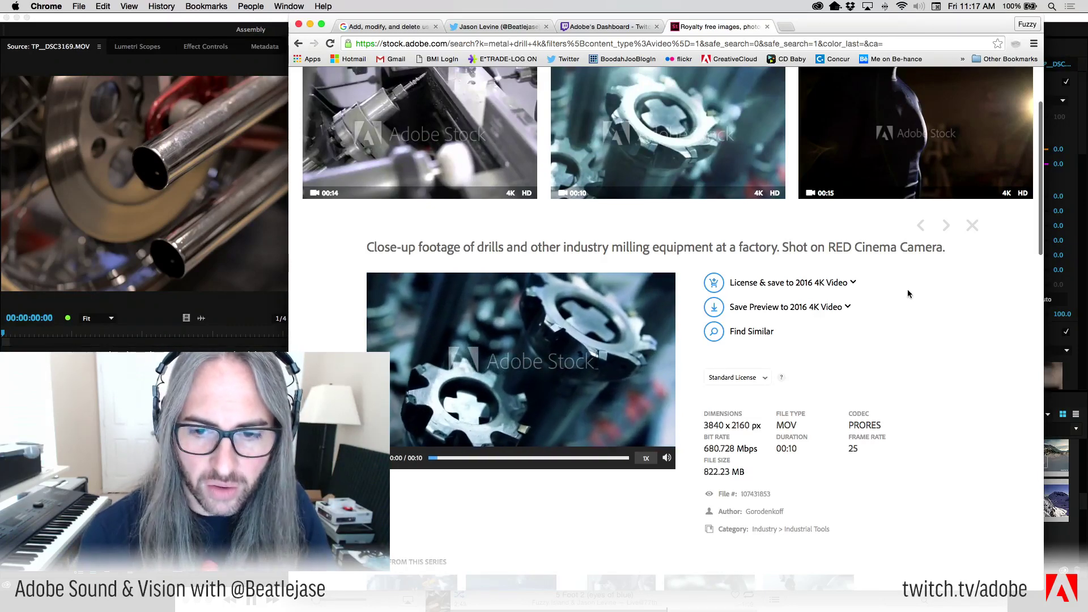
Save the 4K preview of the drills and milling equipment clip to the 2016 4K Video library.
left_click(715, 309)
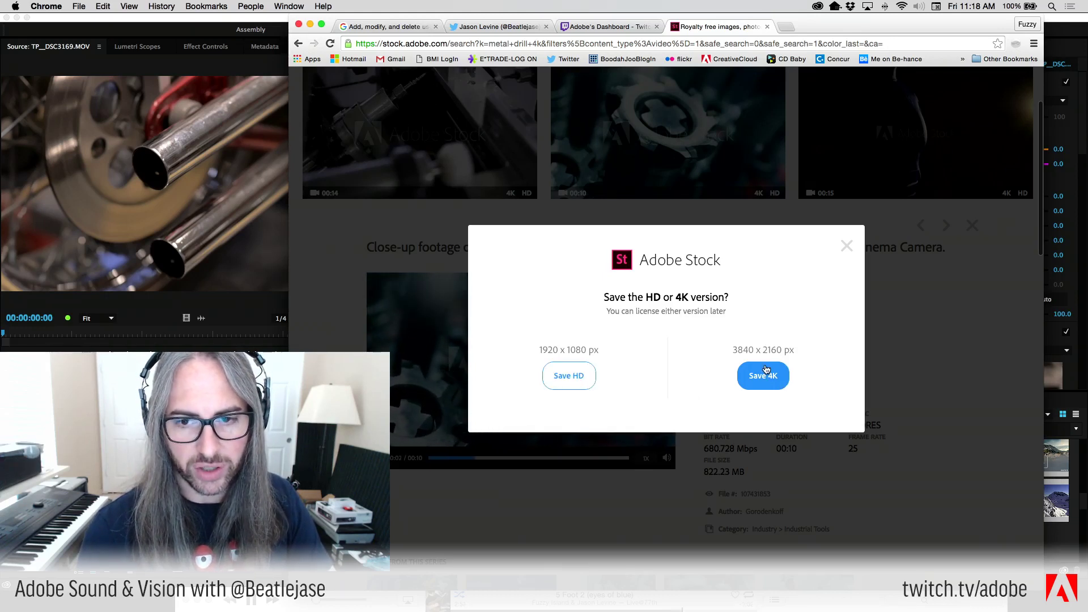
left_click(847, 247)
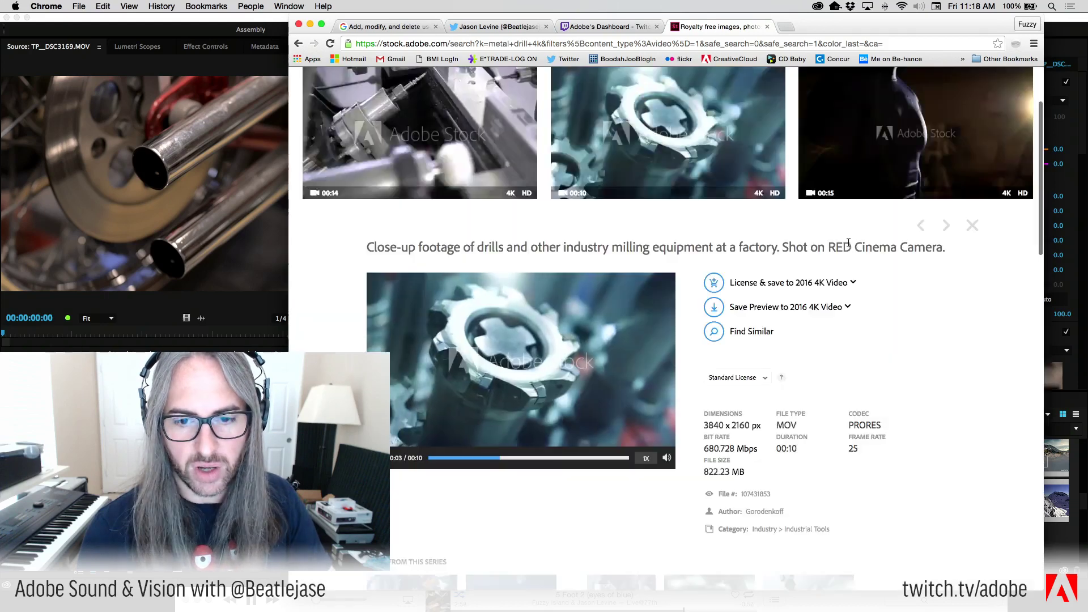
left_click(849, 307)
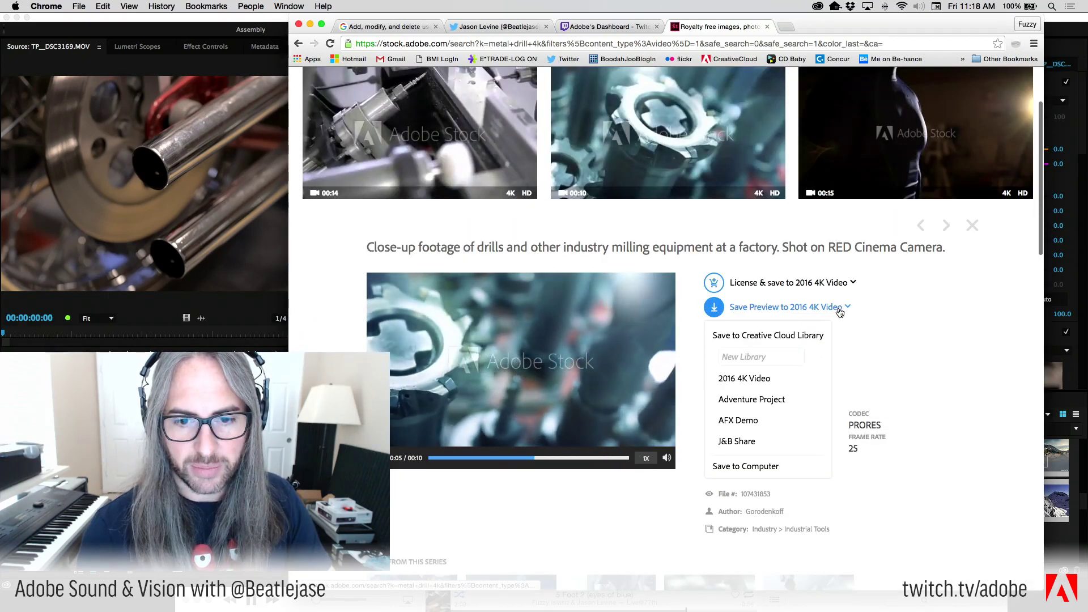
left_click(778, 374)
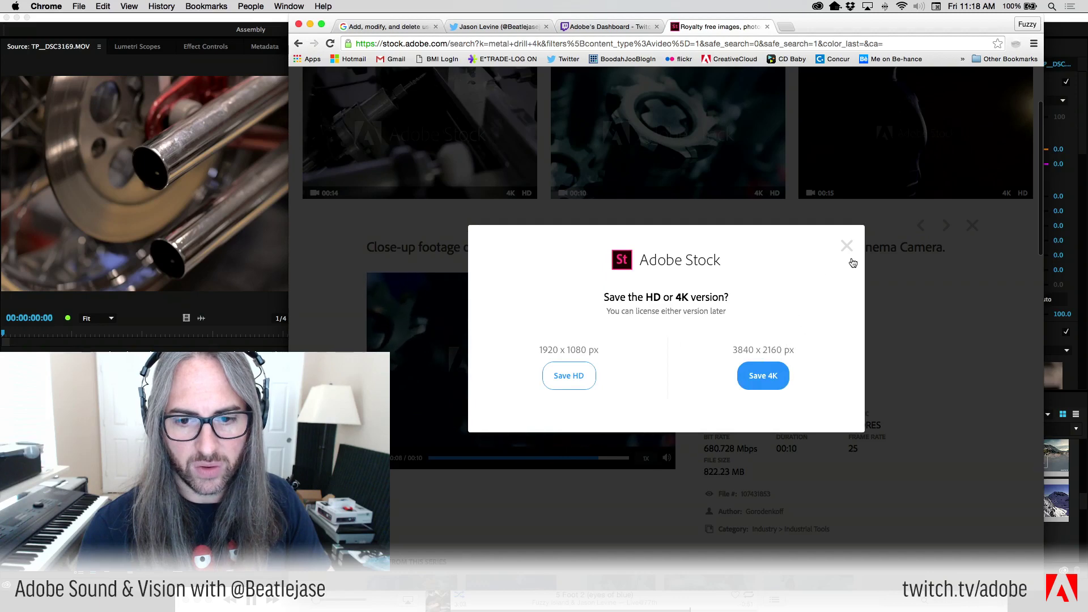
left_click(769, 380)
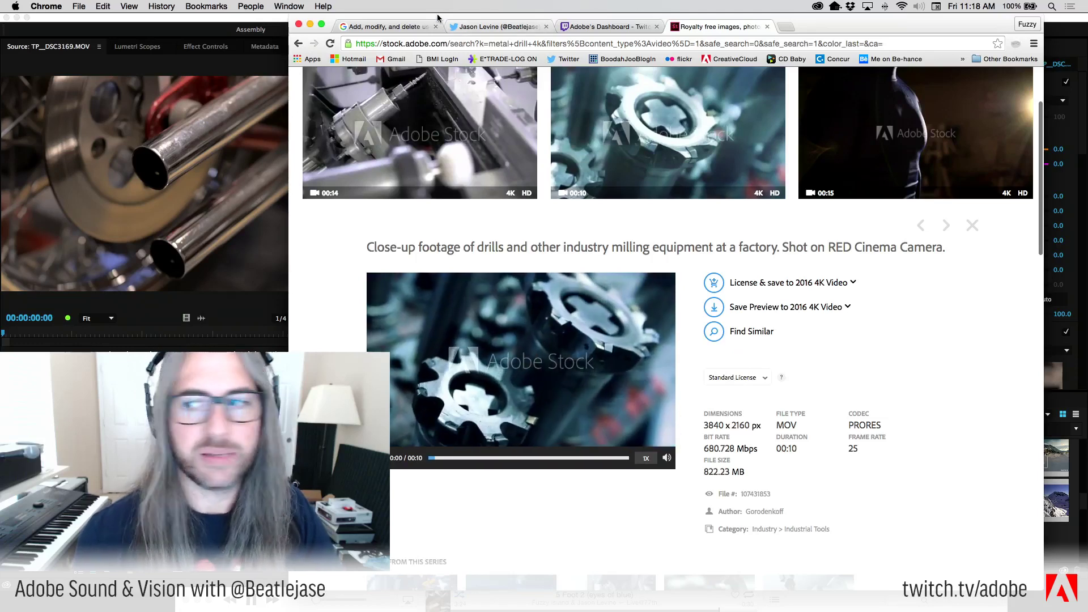
Close the clip's details, return to Premiere Pro, and show the 2016 4K Video library.
left_click_drag(443, 14, 478, 6)
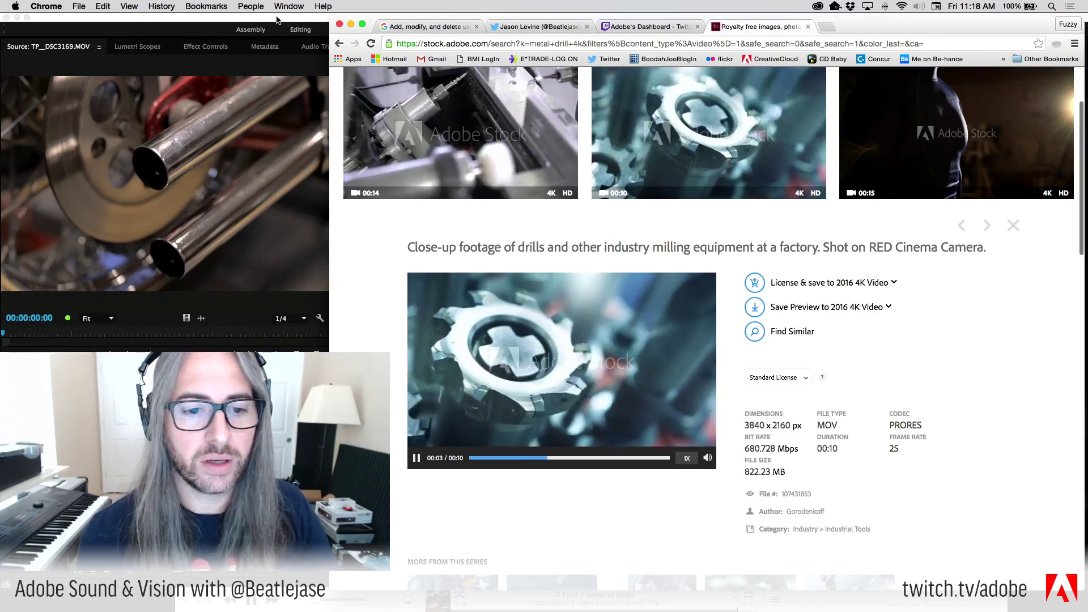
left_click(734, 135)
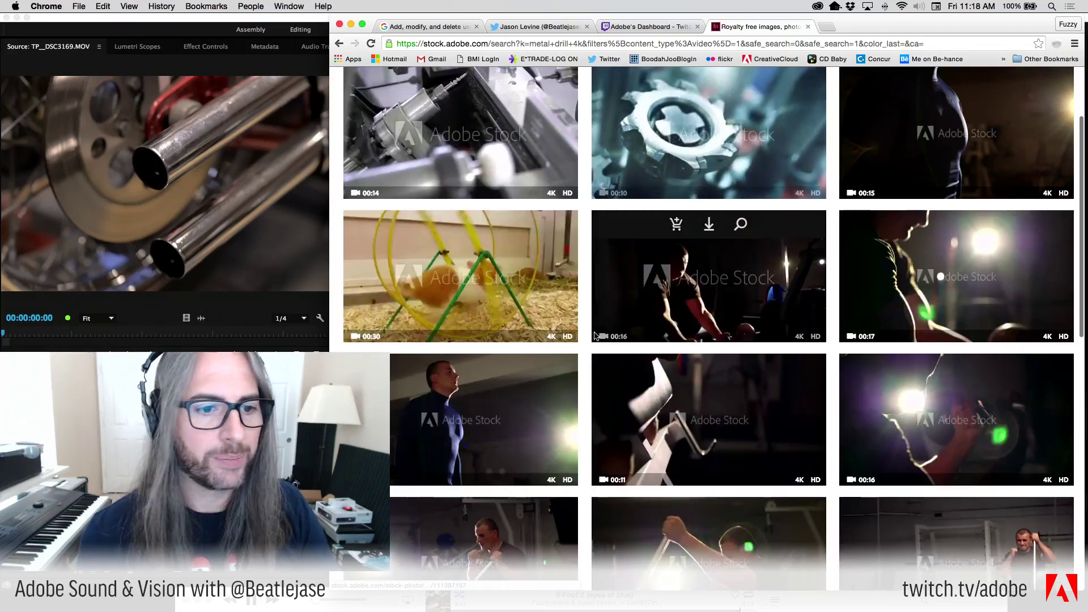
left_click(295, 20)
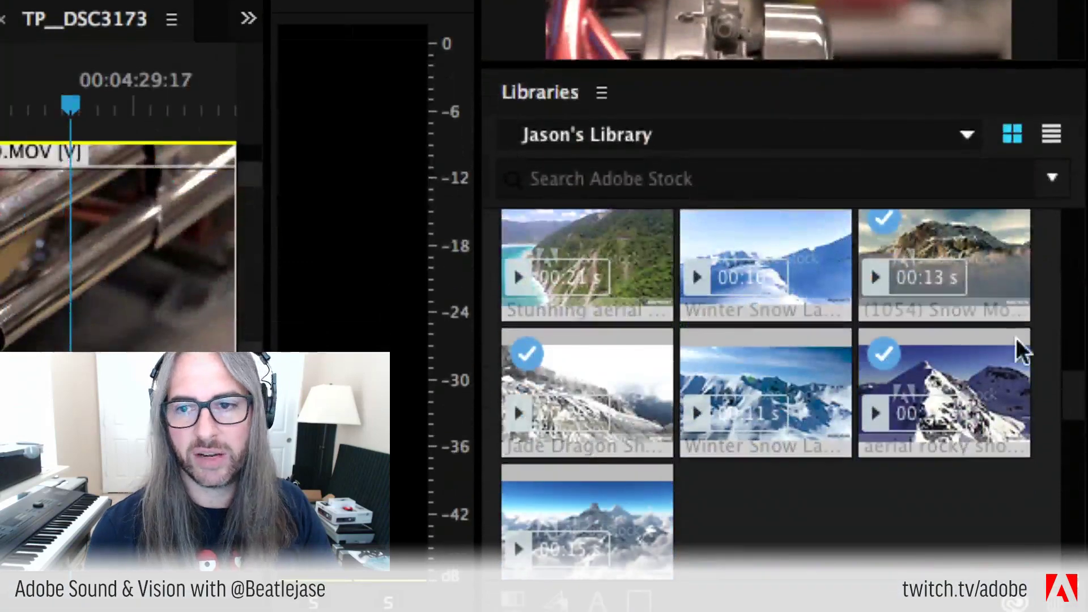
left_click(968, 137)
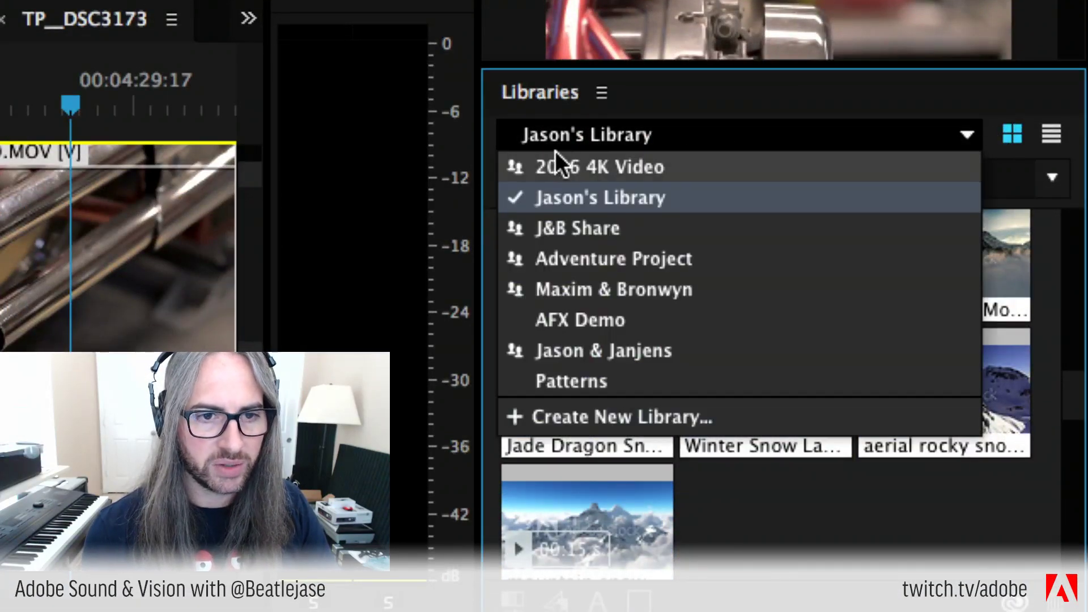
left_click(608, 165)
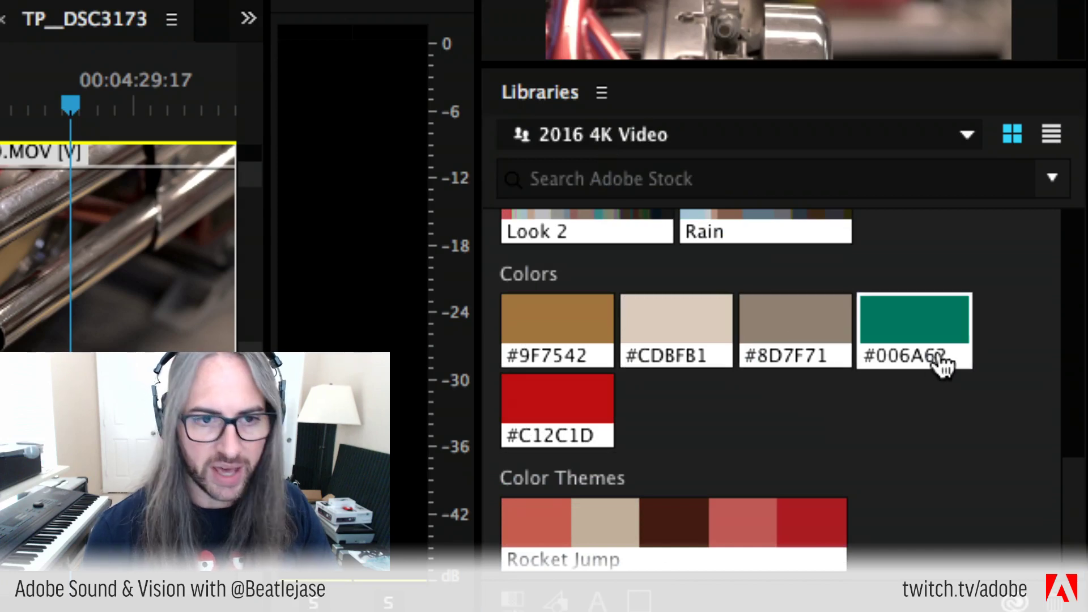
Add the close-up drills and milling equipment preview from the library's videos to the project and close the download progress window.
mouse_move(924, 373)
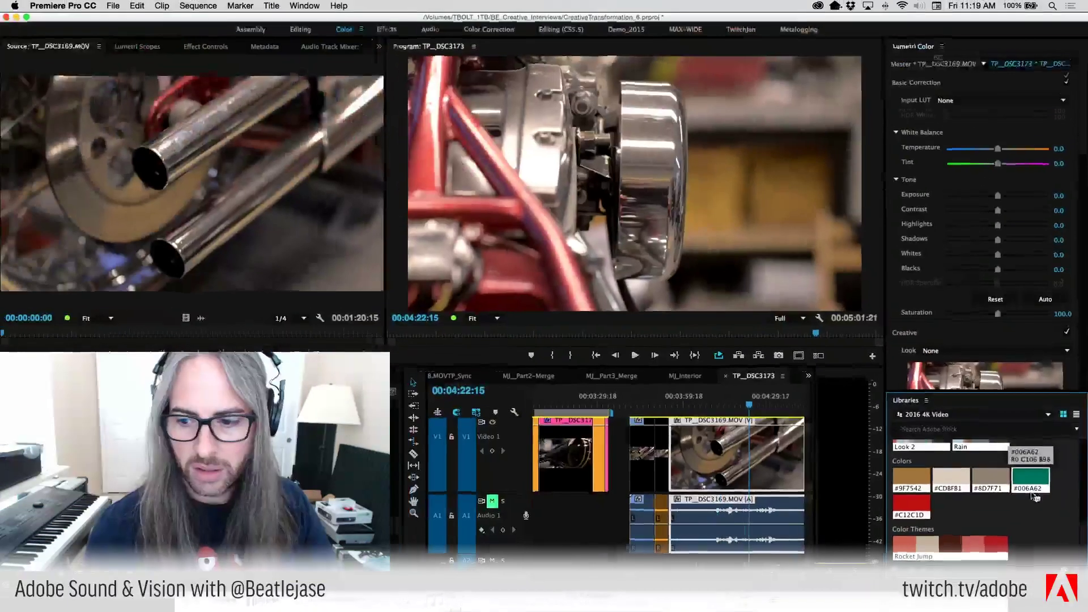
scroll(1074, 427, "up", 3)
left_click_drag(1084, 512, 1084, 450)
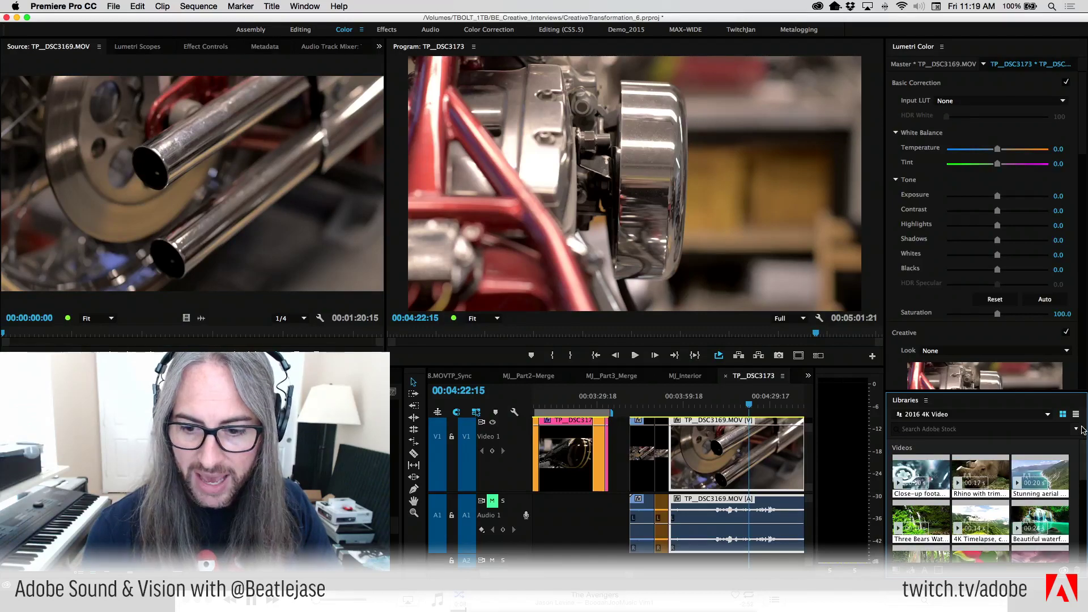
mouse_move(944, 517)
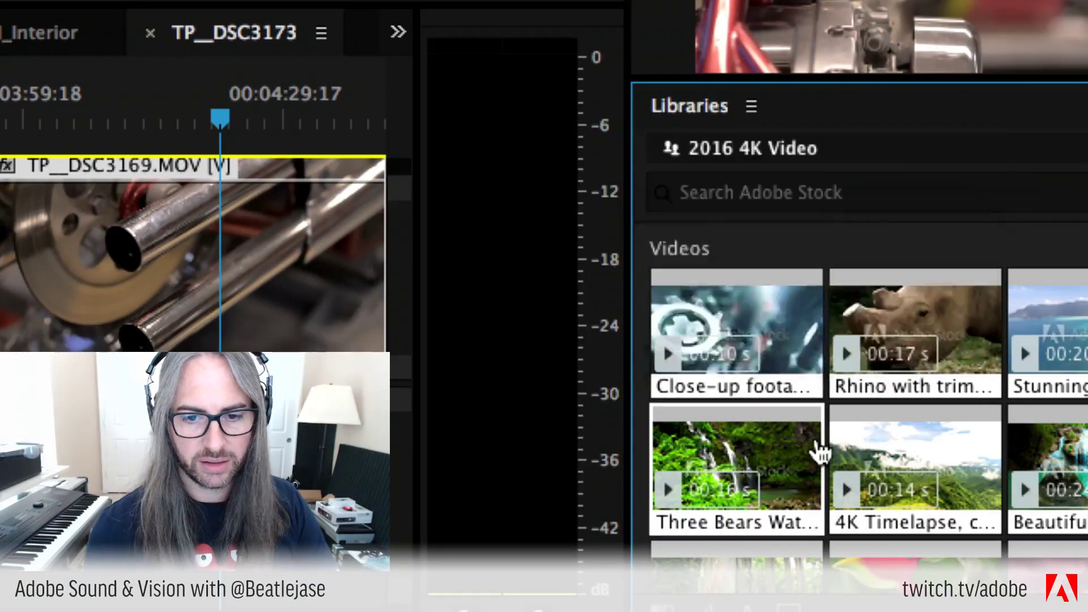
mouse_move(790, 393)
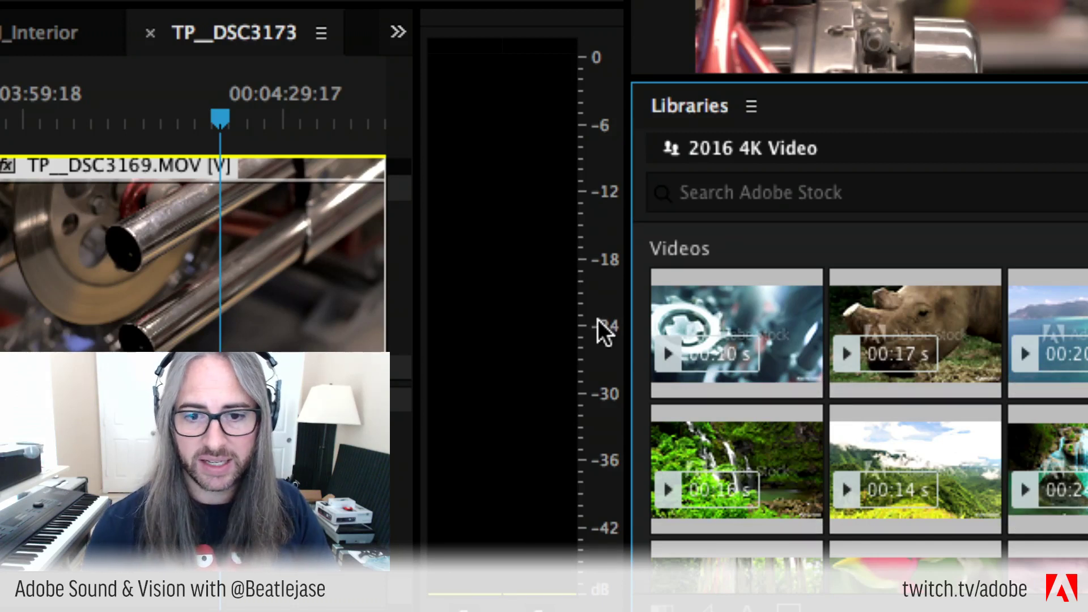
mouse_move(729, 338)
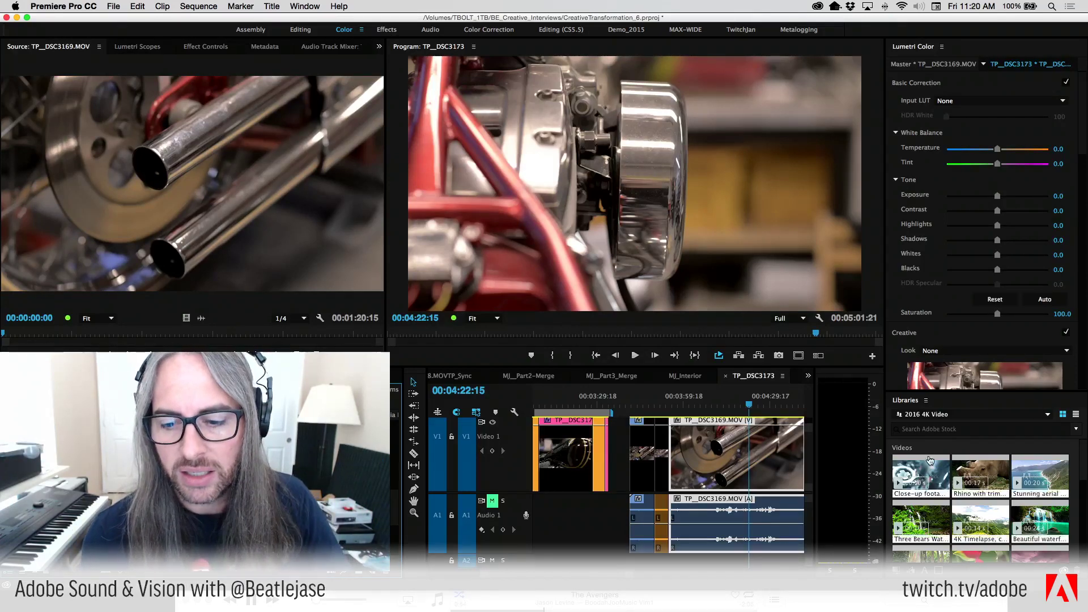
right_click(930, 470)
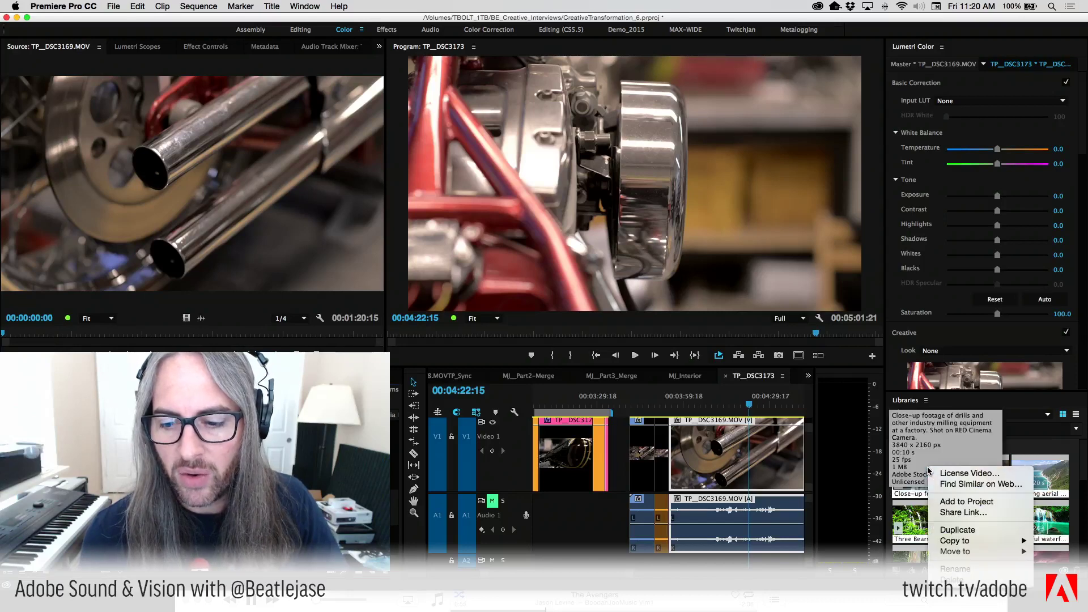
left_click(982, 503)
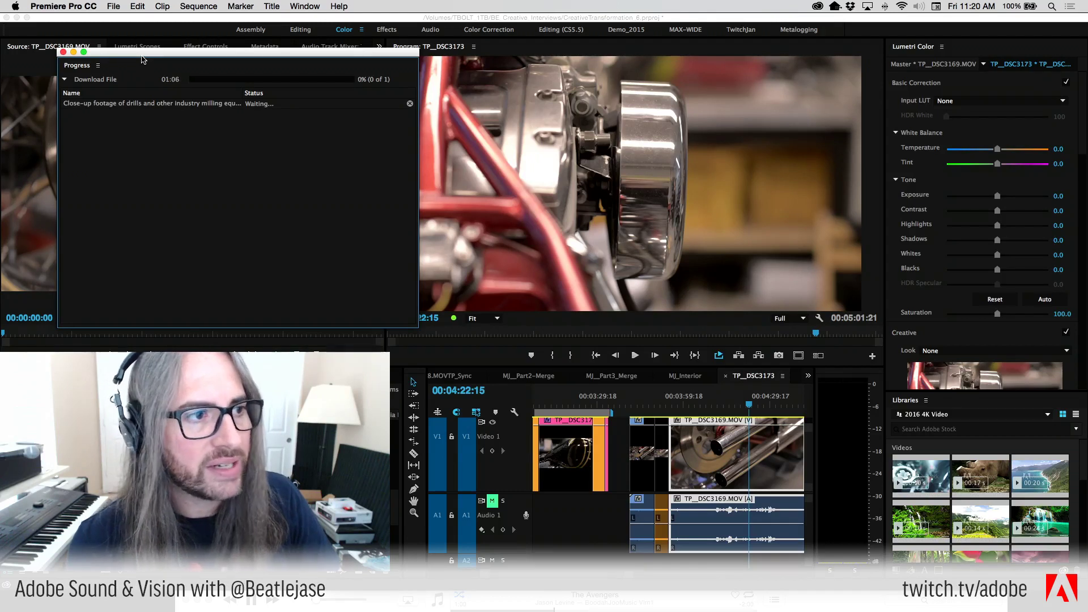
left_click_drag(142, 58, 389, 58)
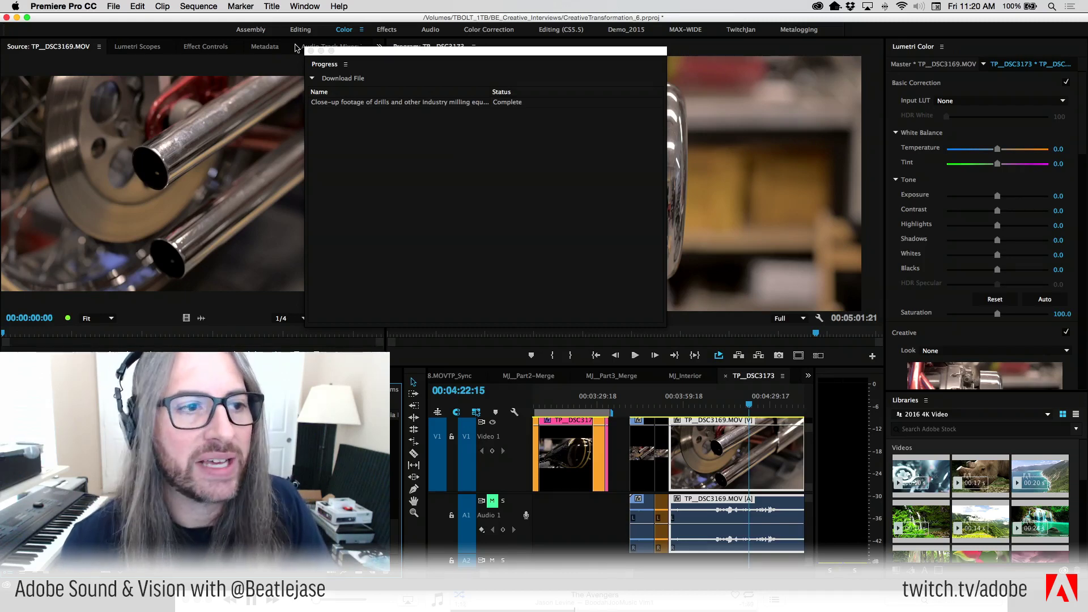
left_click(310, 51)
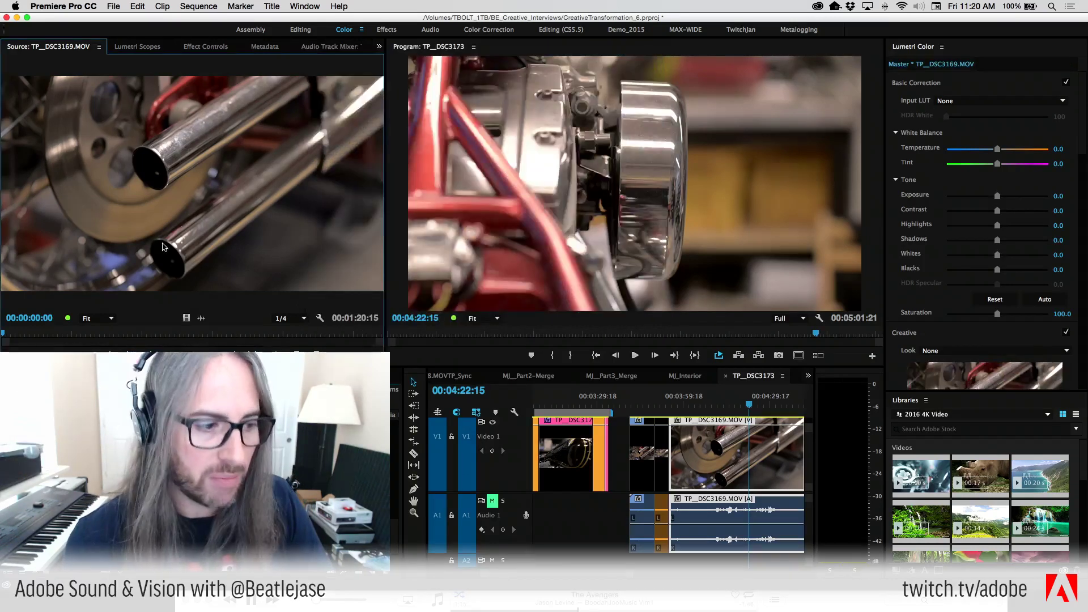
left_click(116, 360)
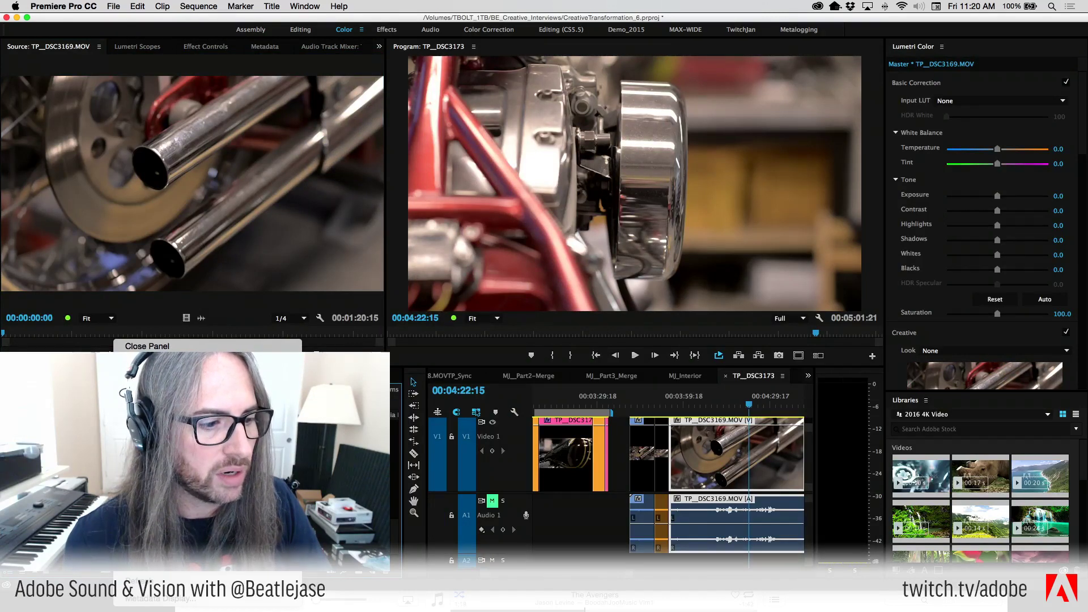
Dismiss the open panel menu and place the playhead at the cut between the workshop clips at 00:01:56:23 in the TP__DSC3173 sequence.
left_click(147, 346)
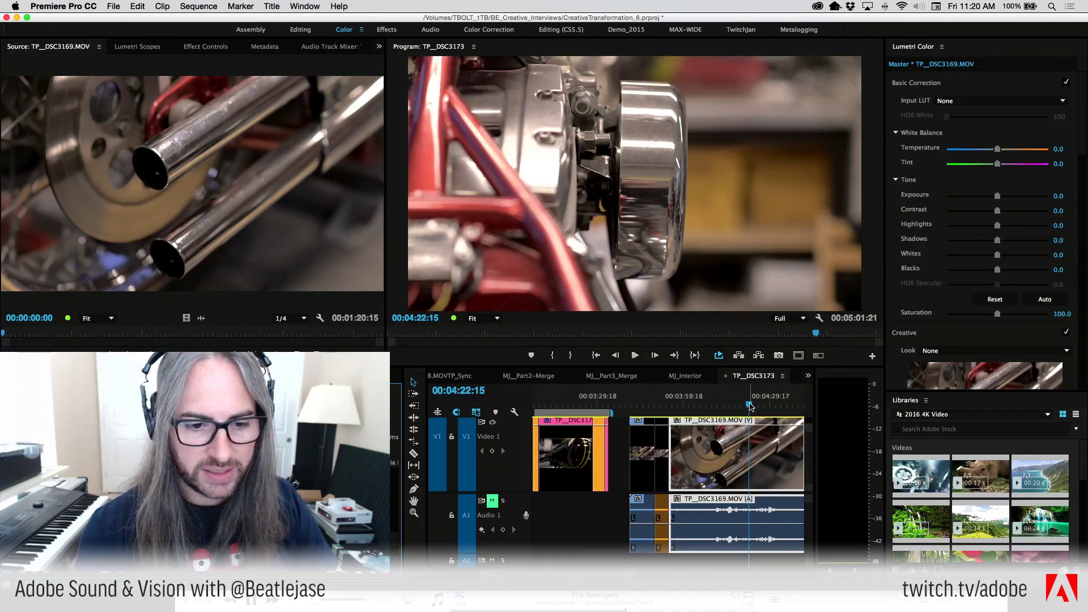
left_click(545, 402)
left_click_drag(537, 397, 699, 410)
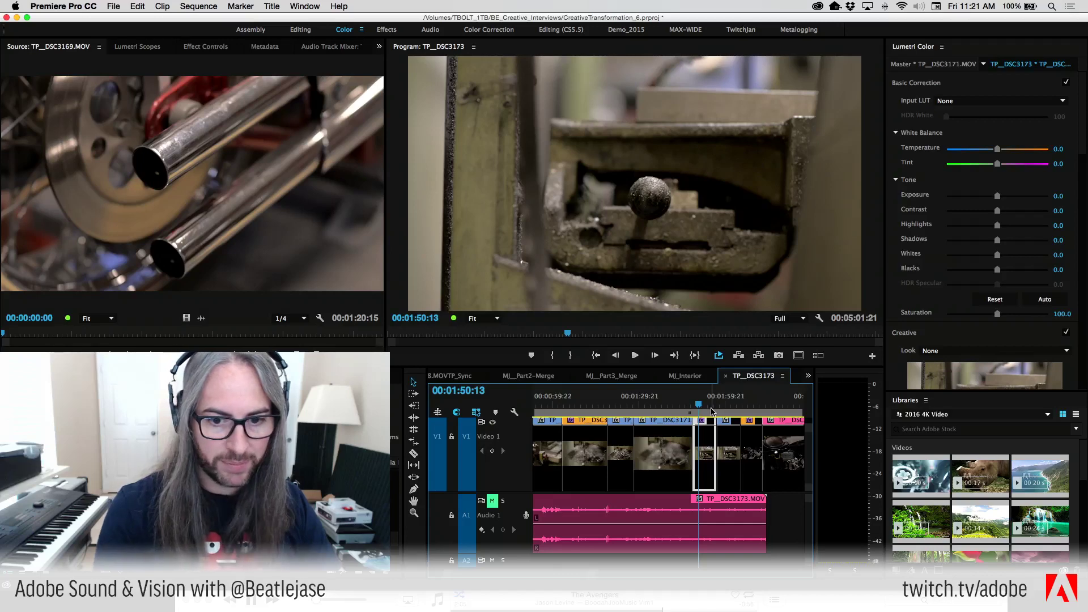
key("Down")
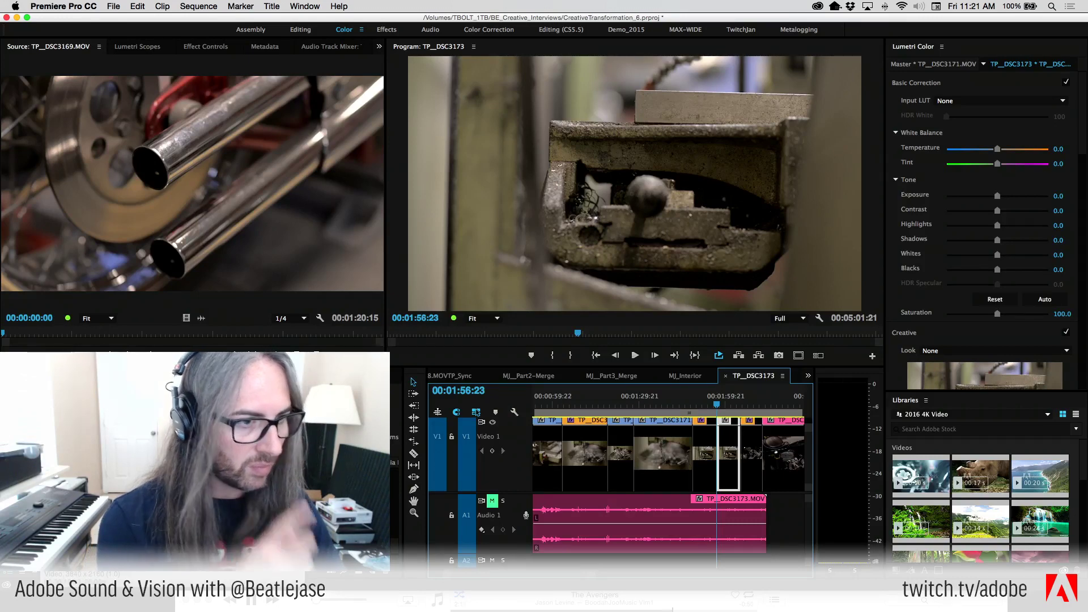
Load the drills and milling equipment stock clip from the library into the Source monitor and play it through to about 00:00:08:13.
left_click_drag(921, 477, 245, 241)
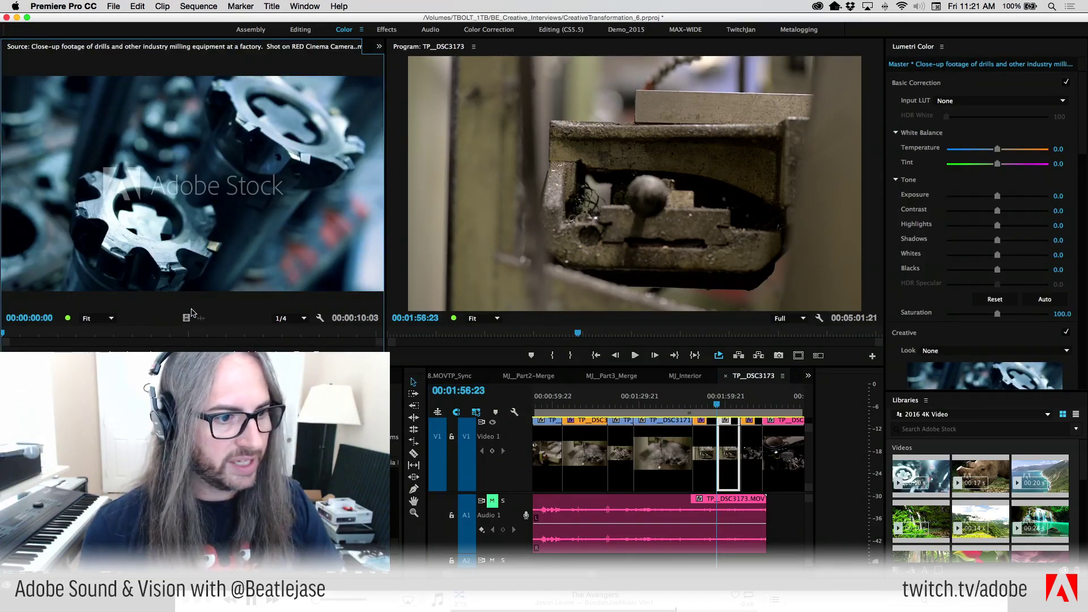
key("space")
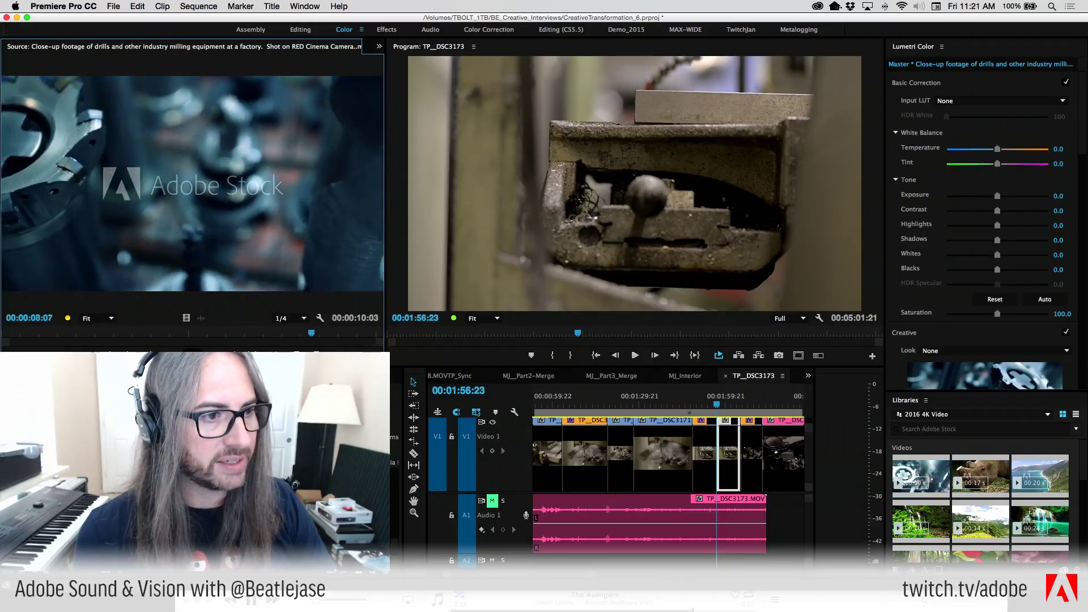
key("space")
Insert the drills and milling equipment stock clip into the TP__DSC3173 sequence at the playhead.
left_click_drag(129, 210, 576, 186)
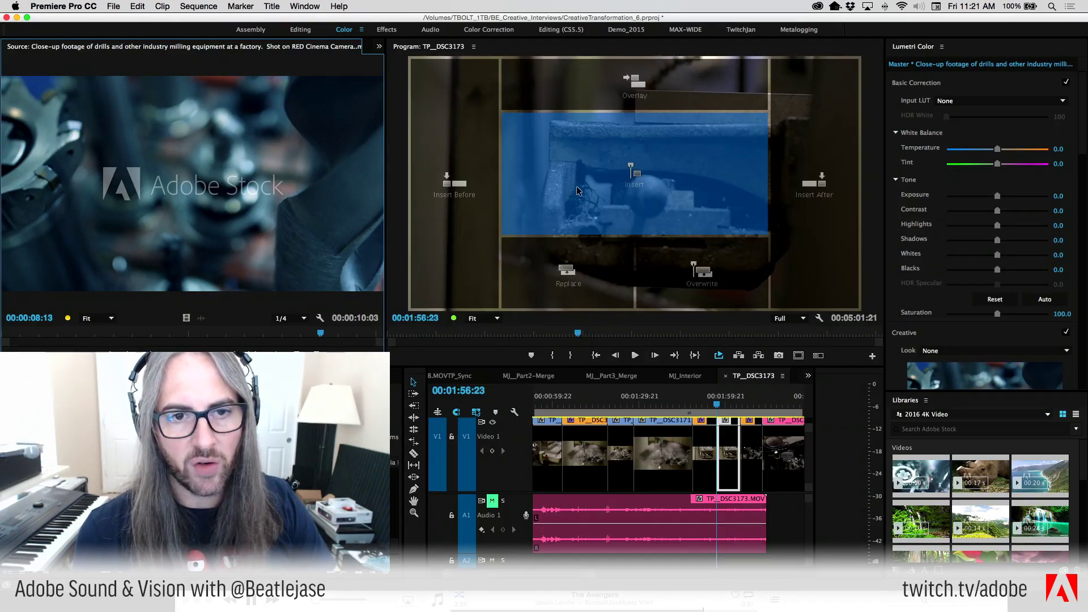
left_click_drag(569, 182, 818, 182)
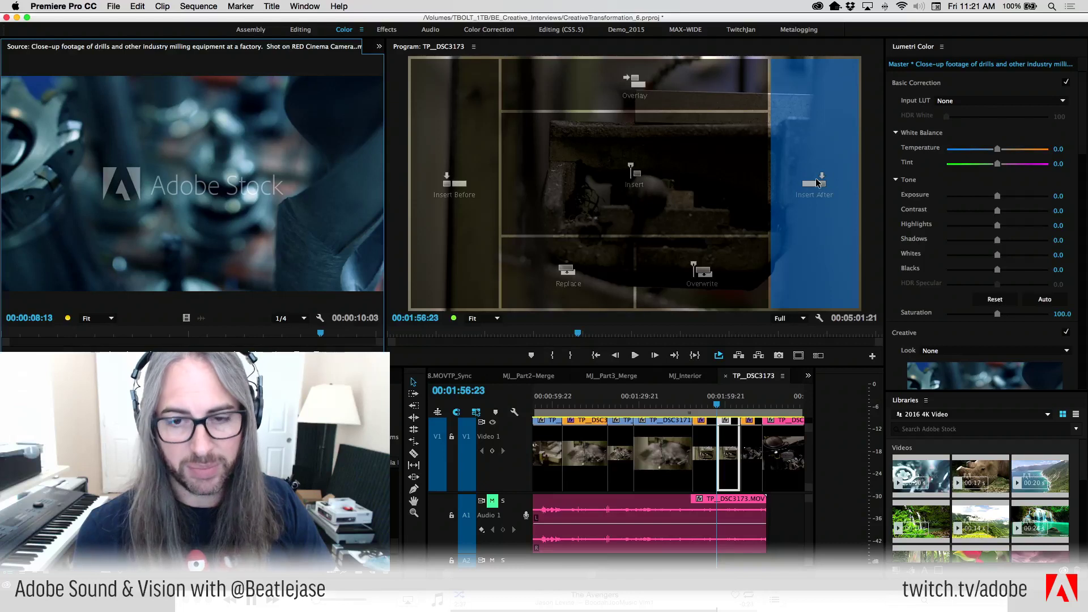
left_click_drag(818, 182, 617, 168)
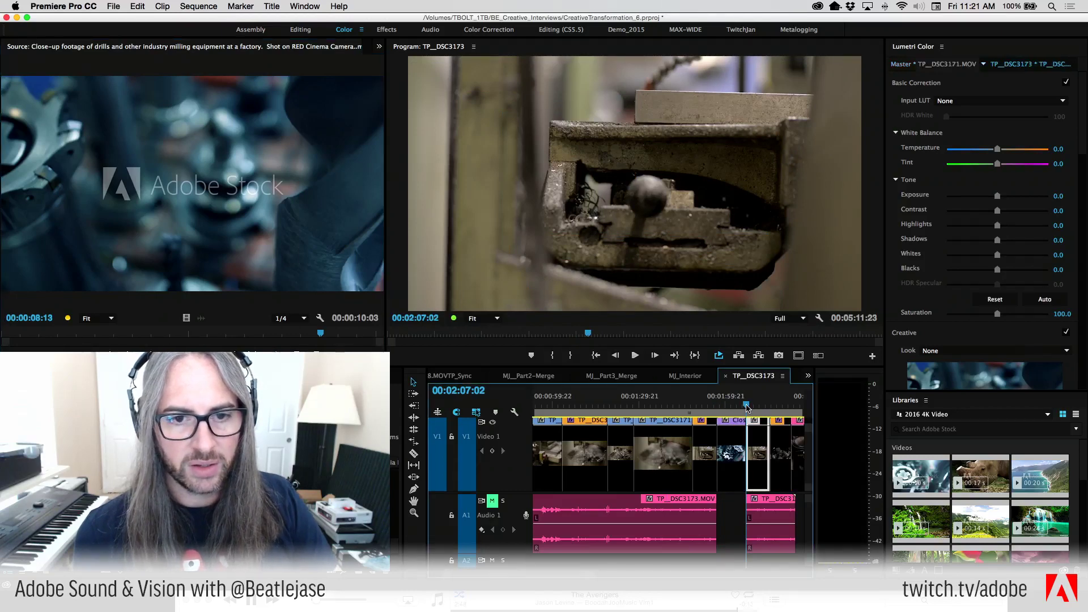
Show the inserted stock clip at about 00:02:03:03 and scale it to the sequence's frame size.
left_click(734, 404)
left_click(735, 405)
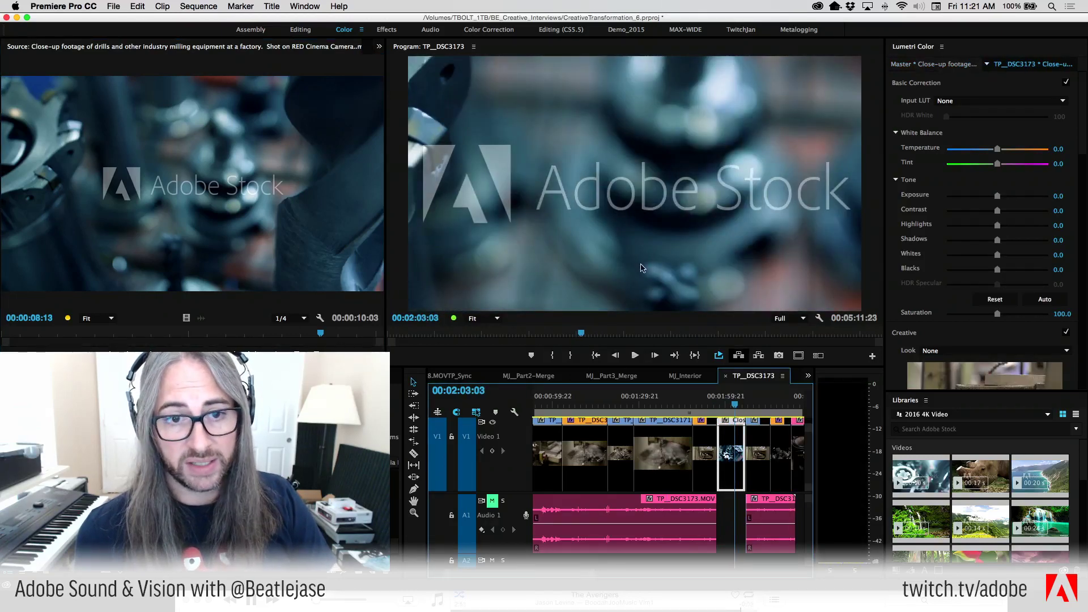
right_click(732, 448)
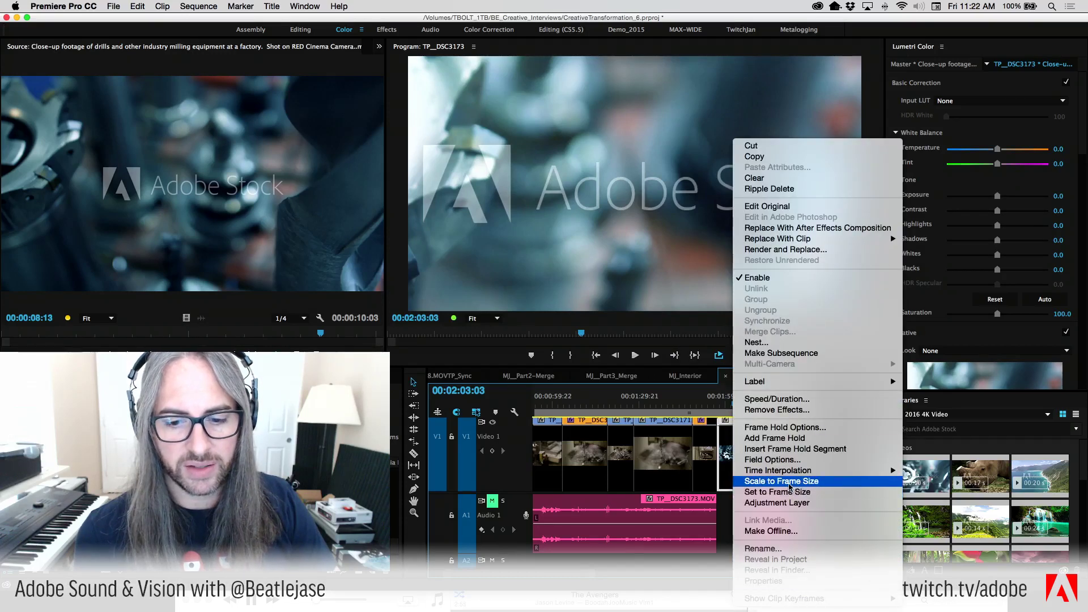
left_click(790, 484)
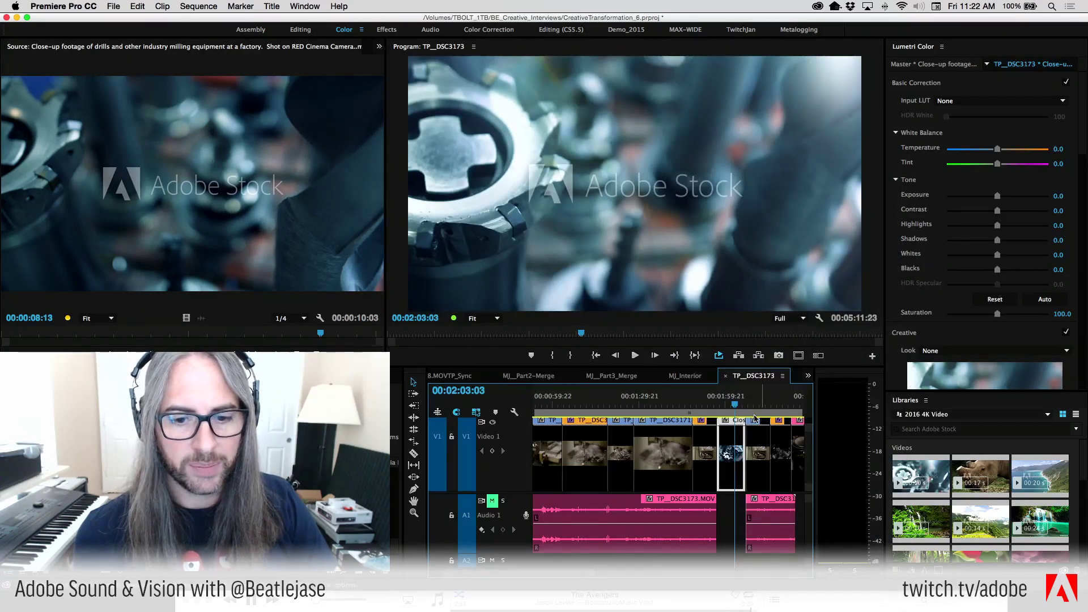
Apply the NIKON D800 - SL - PROFILE input LUT to the workshop clip just before the inserted stock clip.
left_click_drag(734, 405, 703, 408)
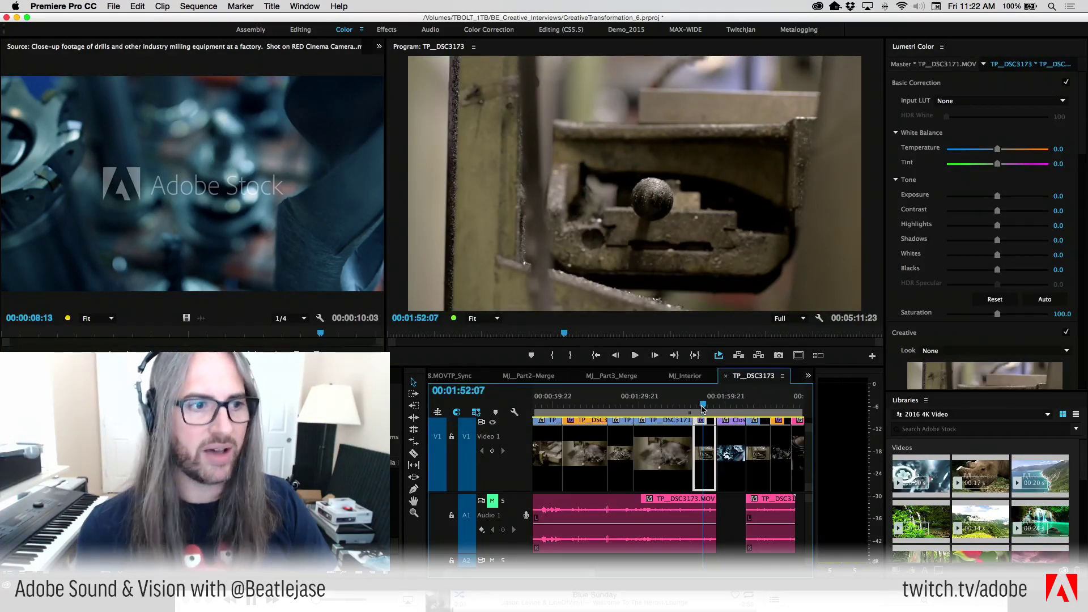
left_click_drag(703, 408, 703, 409)
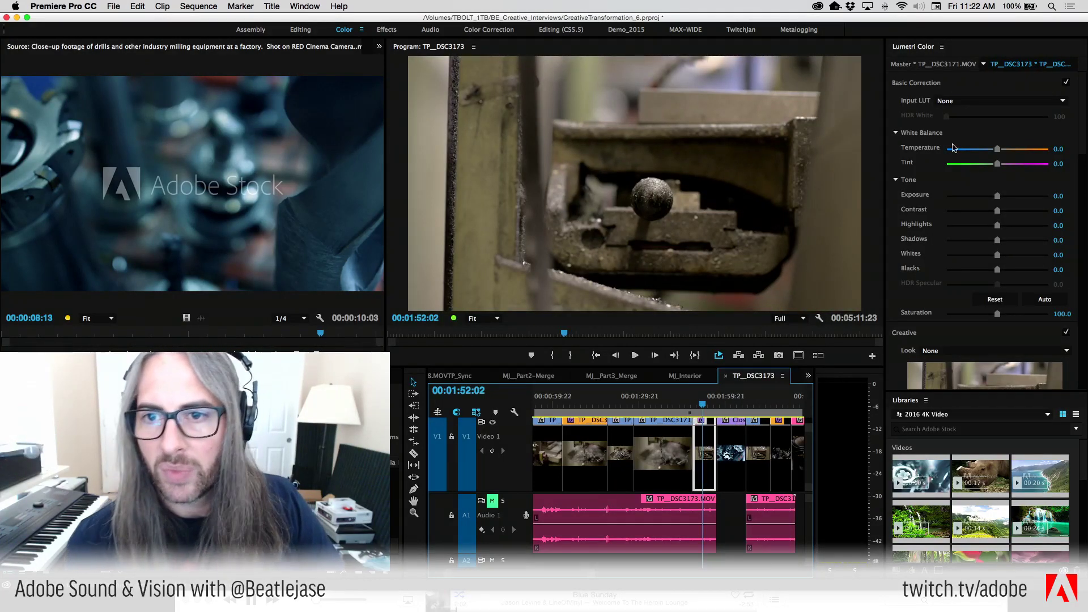
left_click(1001, 101)
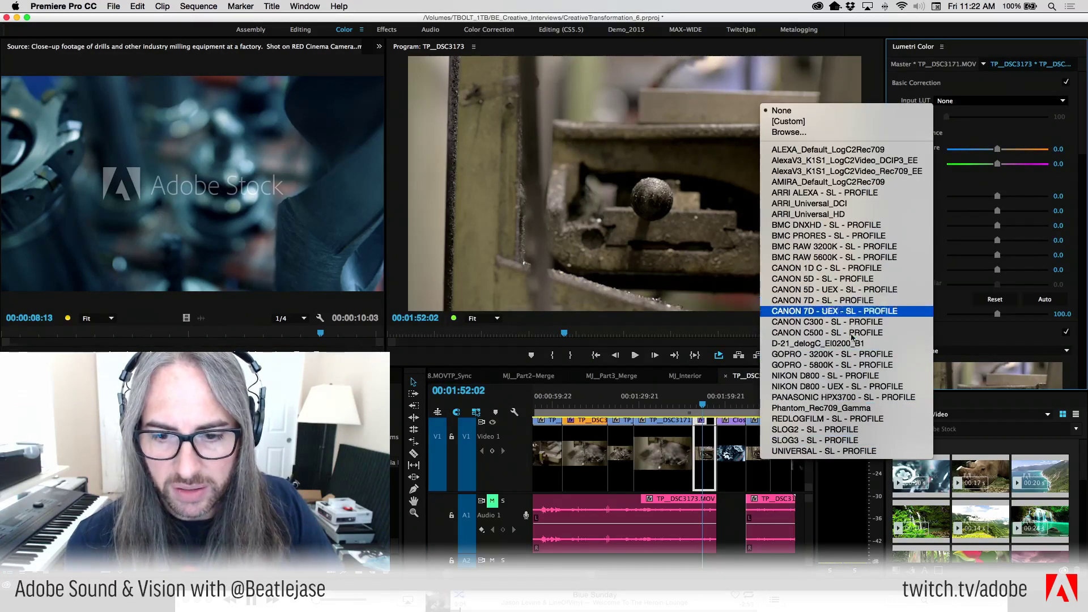
left_click(856, 376)
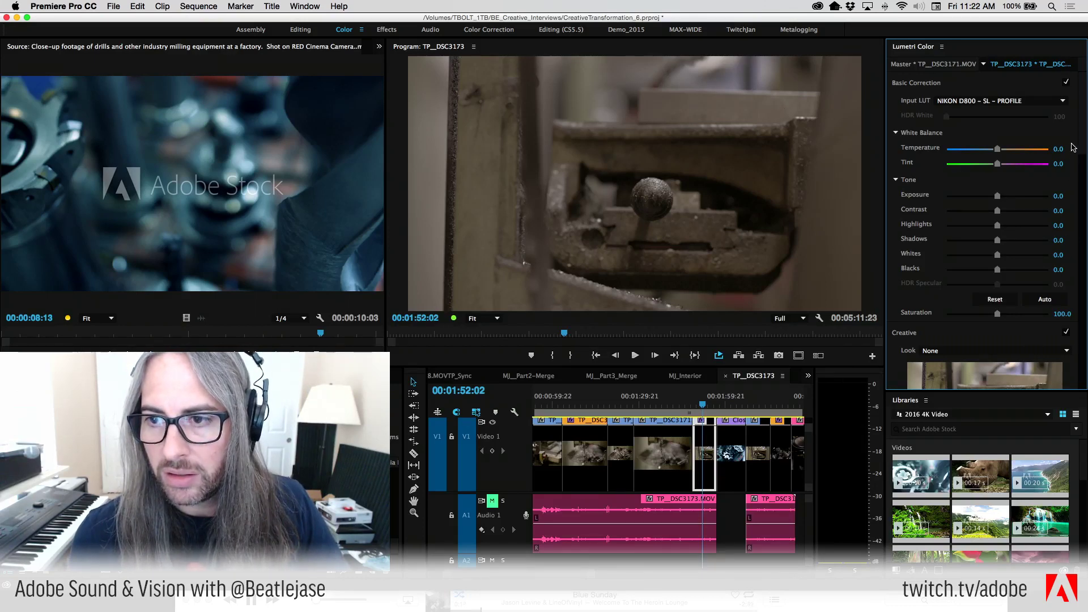
Compare the creative look previews from Blue Cold to Clean Punch HDR and apply the Blue Cold look to the workshop clip.
scroll(1065, 150, "down", 5)
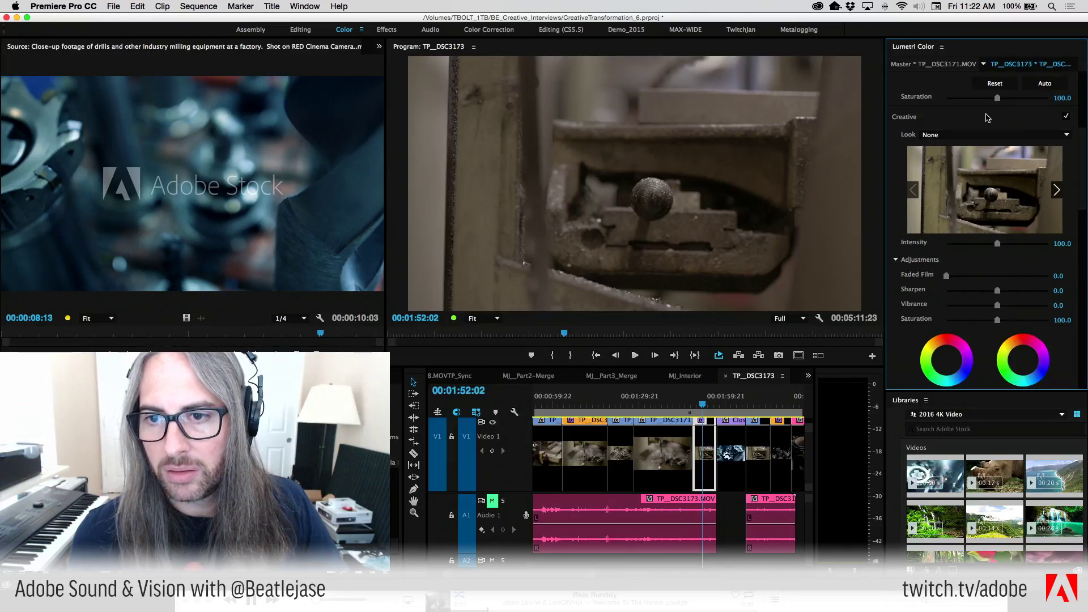
left_click(996, 135)
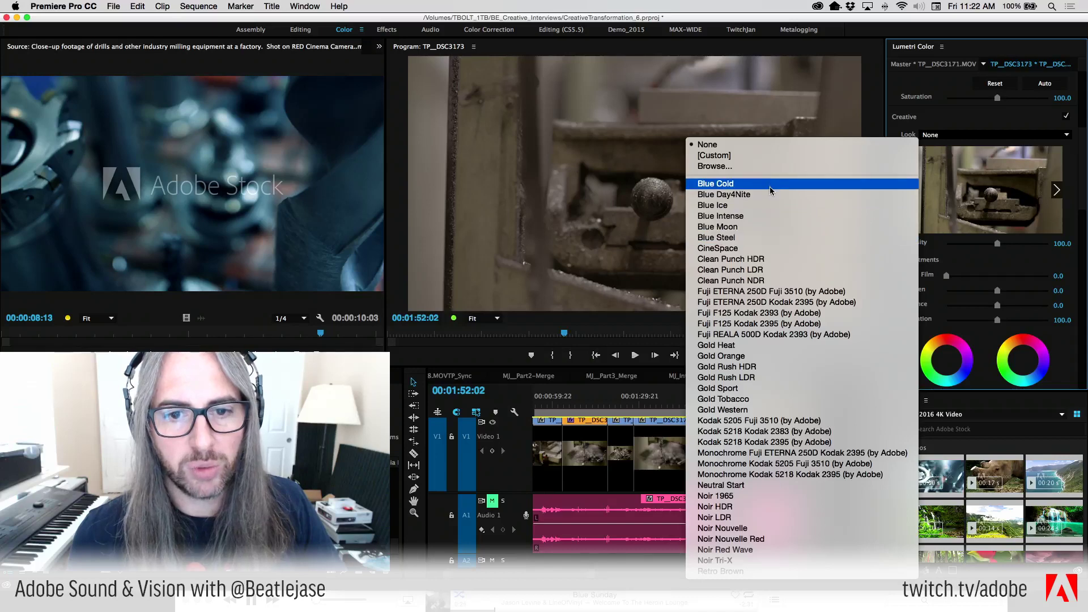
left_click(983, 115)
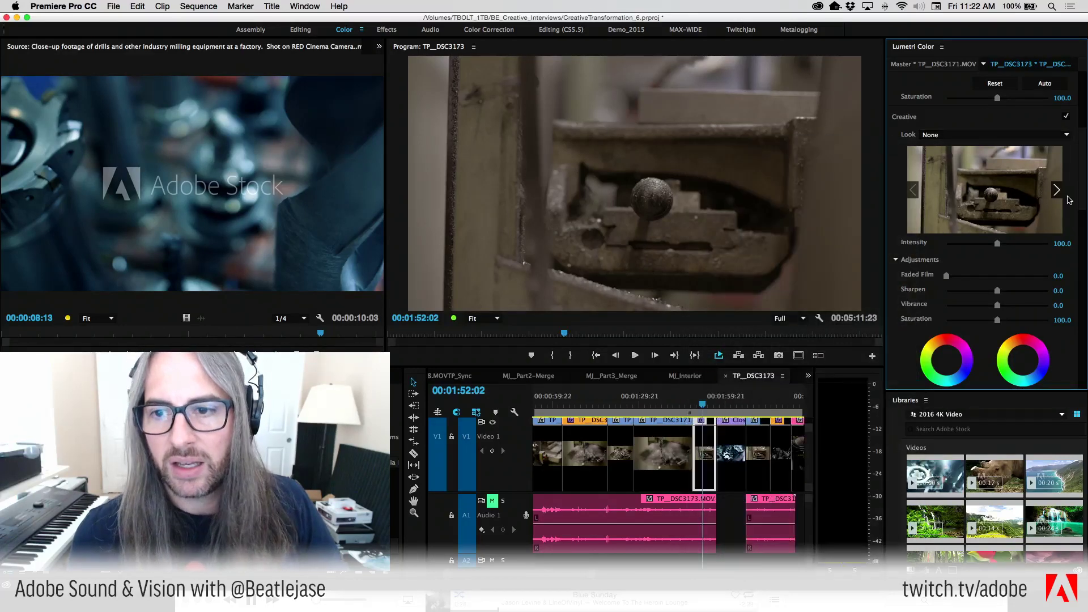
left_click(1057, 190)
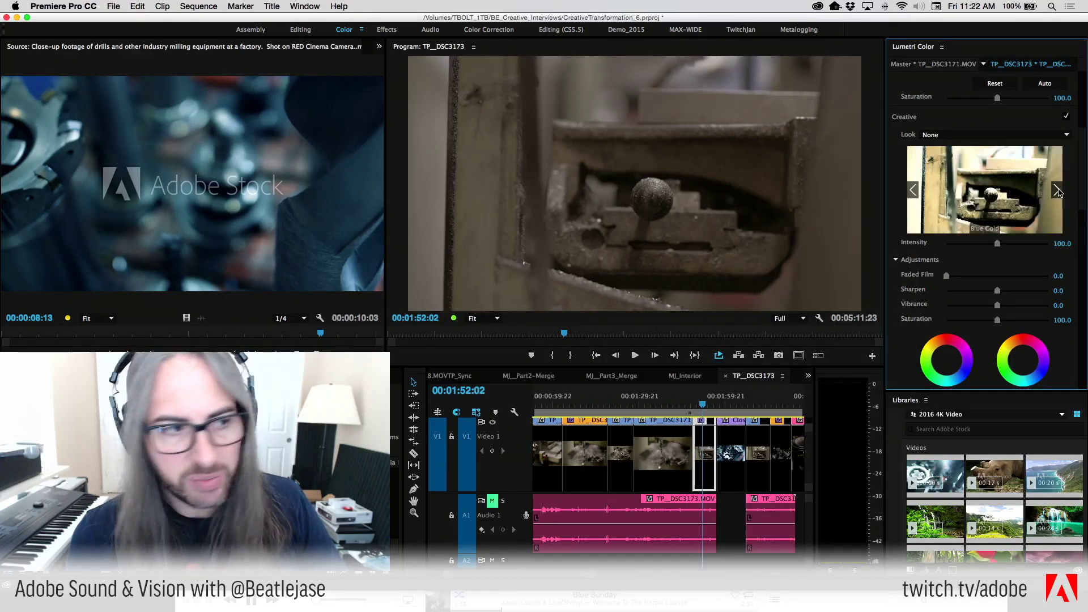
left_click(1057, 190)
left_click(1057, 191)
left_click(1057, 190)
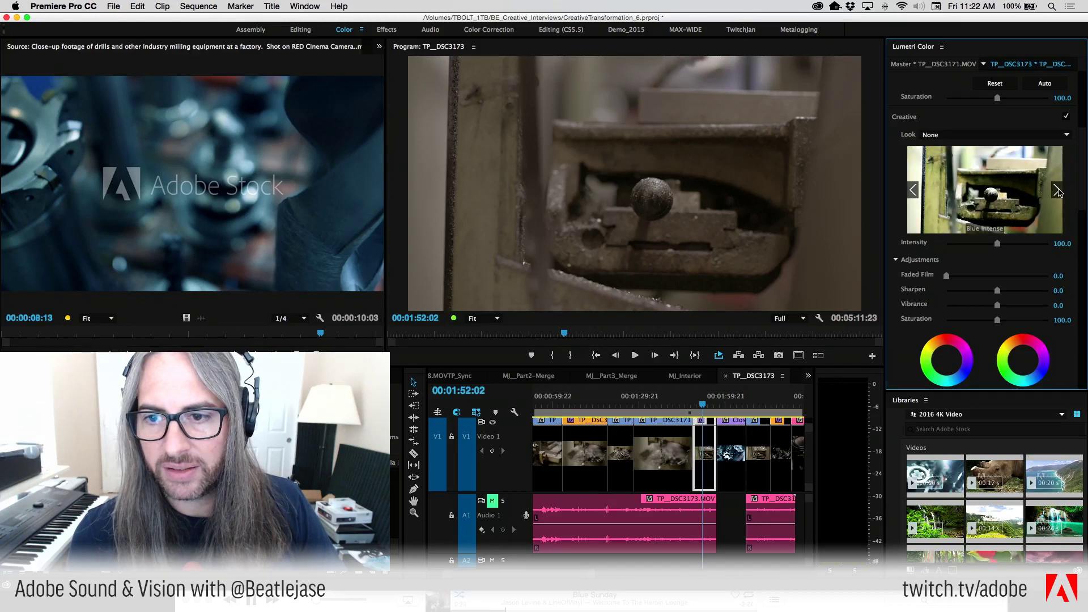
left_click(1058, 190)
left_click(1058, 191)
left_click(1057, 190)
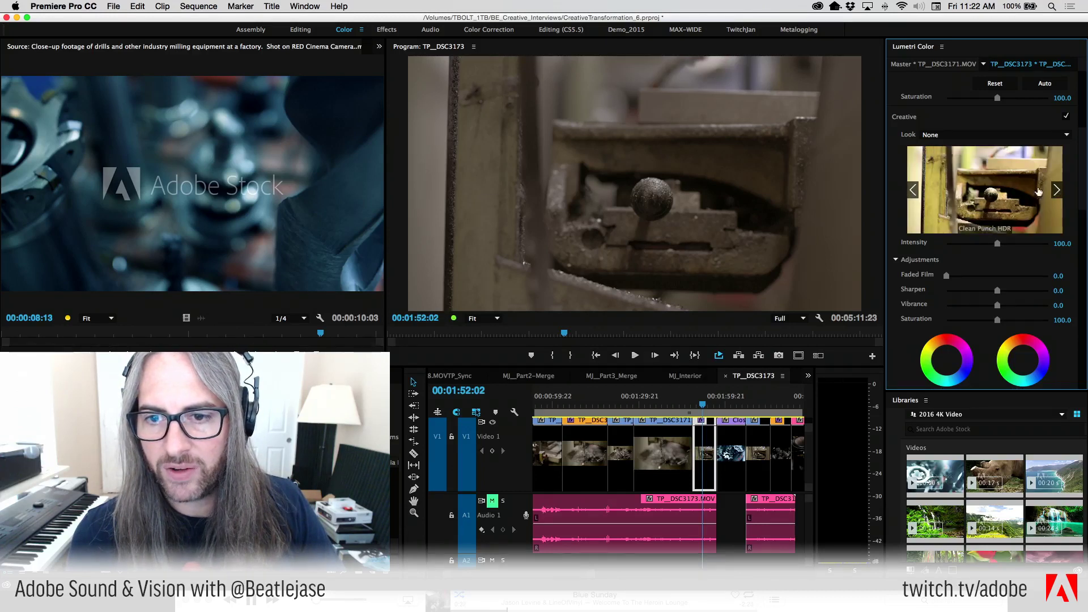
left_click(913, 191)
left_click(913, 191)
left_click(913, 190)
left_click(914, 191)
left_click(914, 190)
left_click(914, 191)
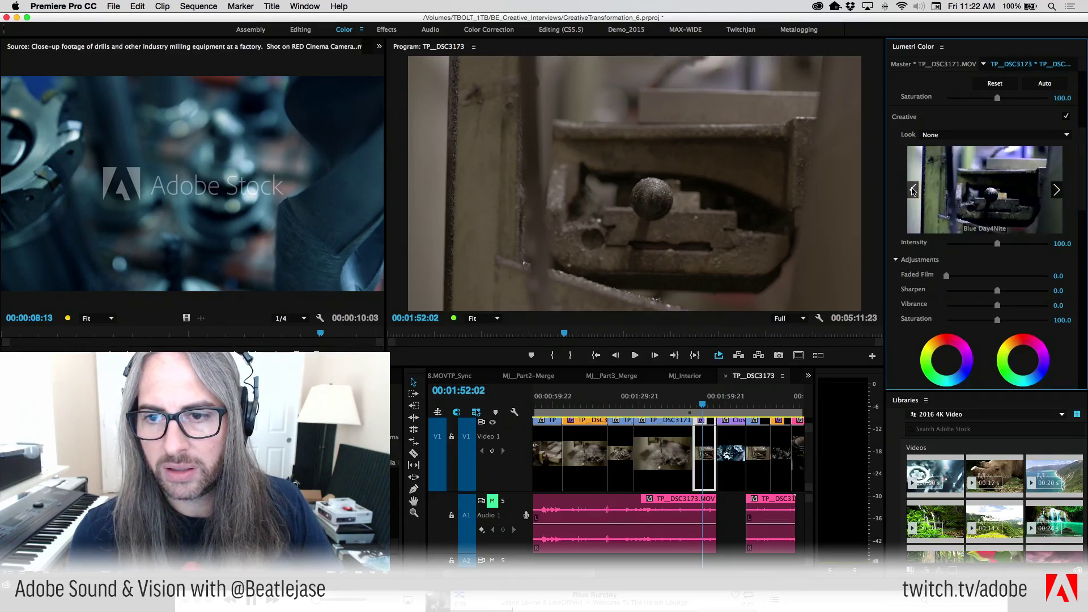
left_click(914, 191)
left_click(914, 190)
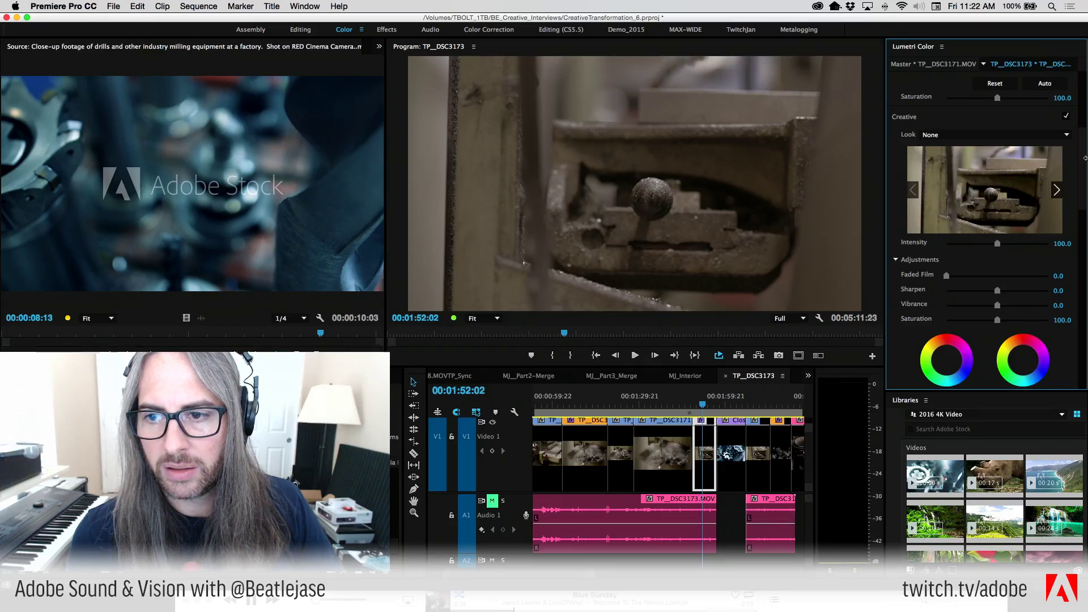
left_click(1058, 191)
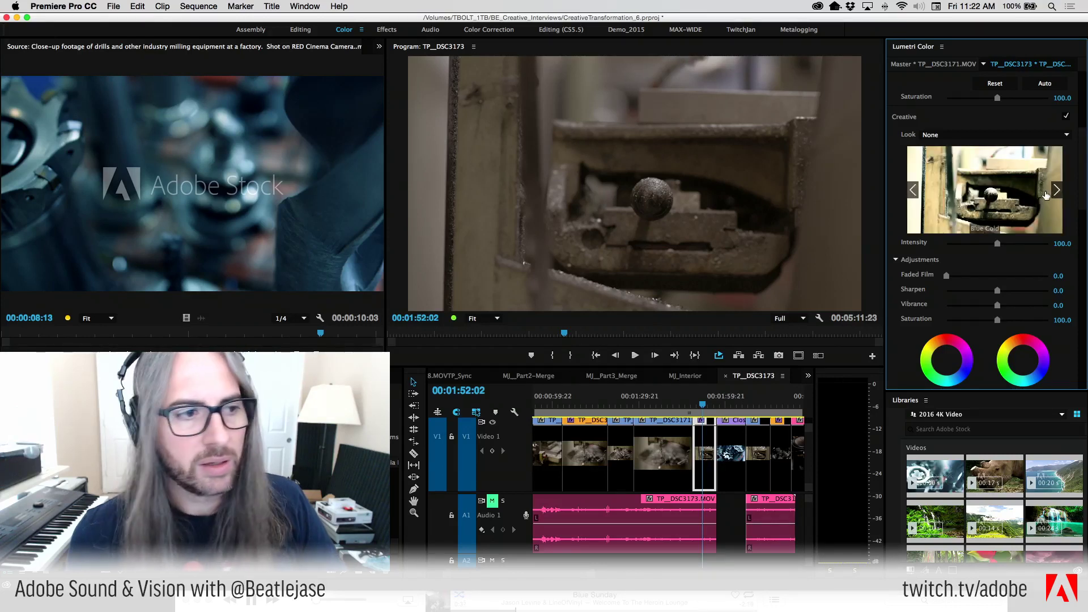
left_click(992, 207)
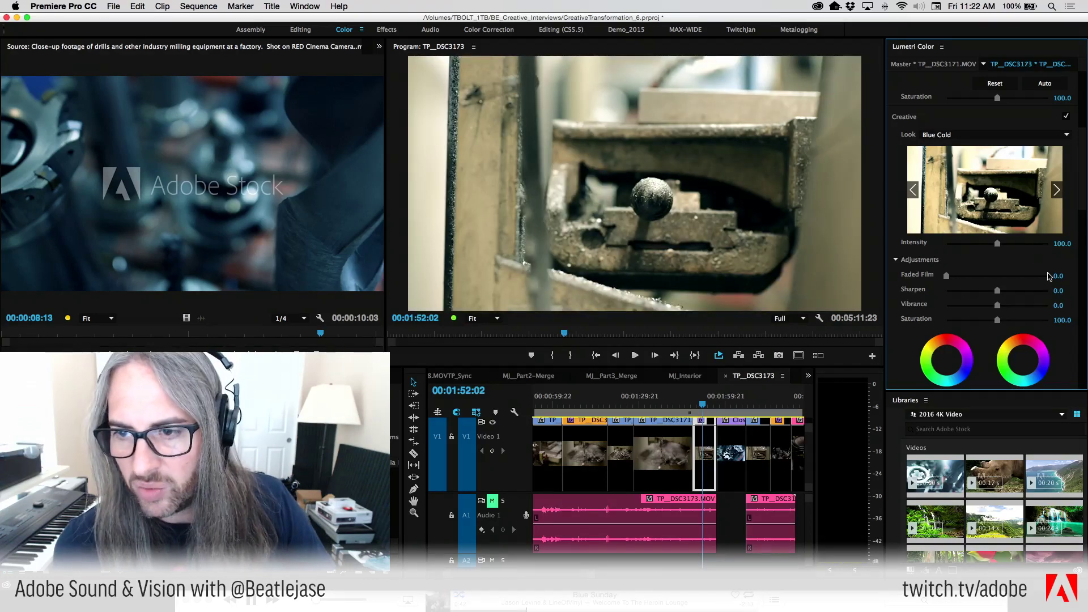
Cool the workshop clip's white balance by setting the basic correction Temperature to about -30.
scroll(998, 170, "down", 1)
scroll(998, 145, "up", 5)
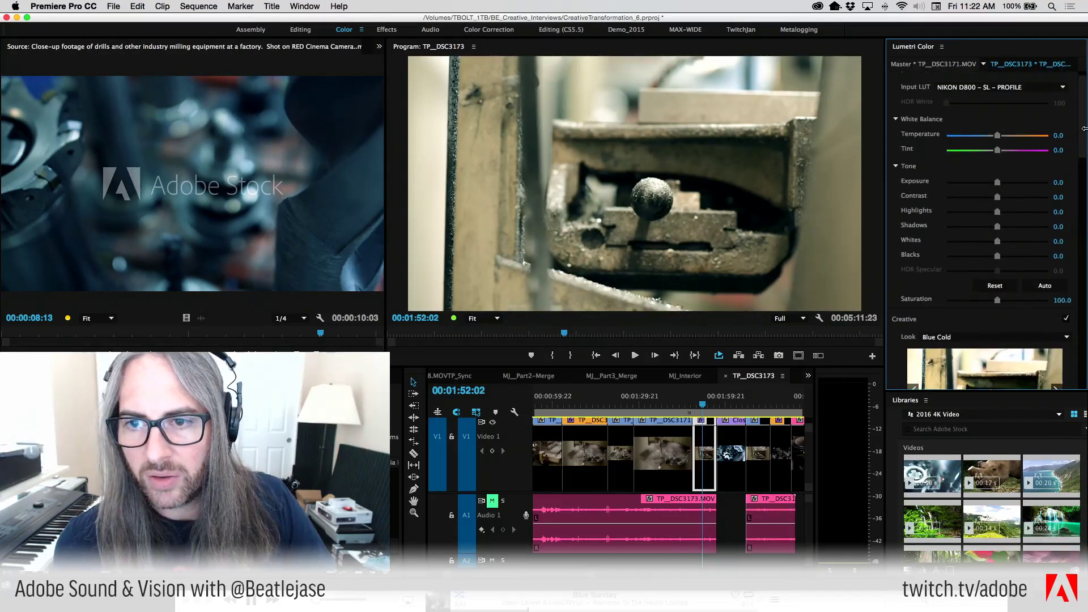
left_click_drag(998, 150, 992, 149)
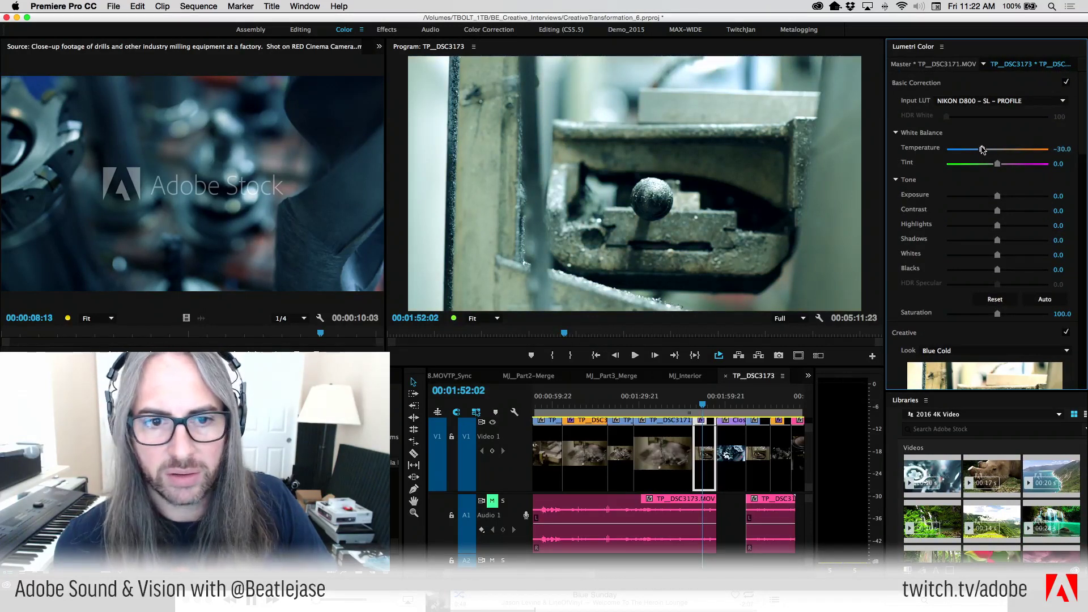
Set the selected TP__DSC3173 clip's Temperature to -54.4 and its Blacks to -16.7 in the basic correction.
left_click_drag(981, 149, 966, 147)
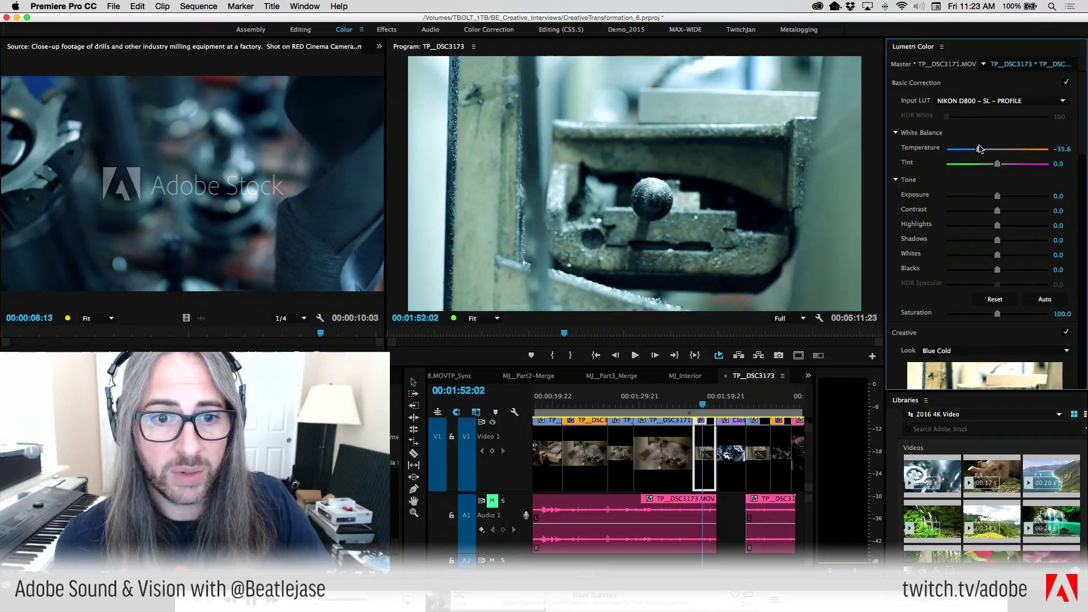
left_click_drag(974, 148, 971, 147)
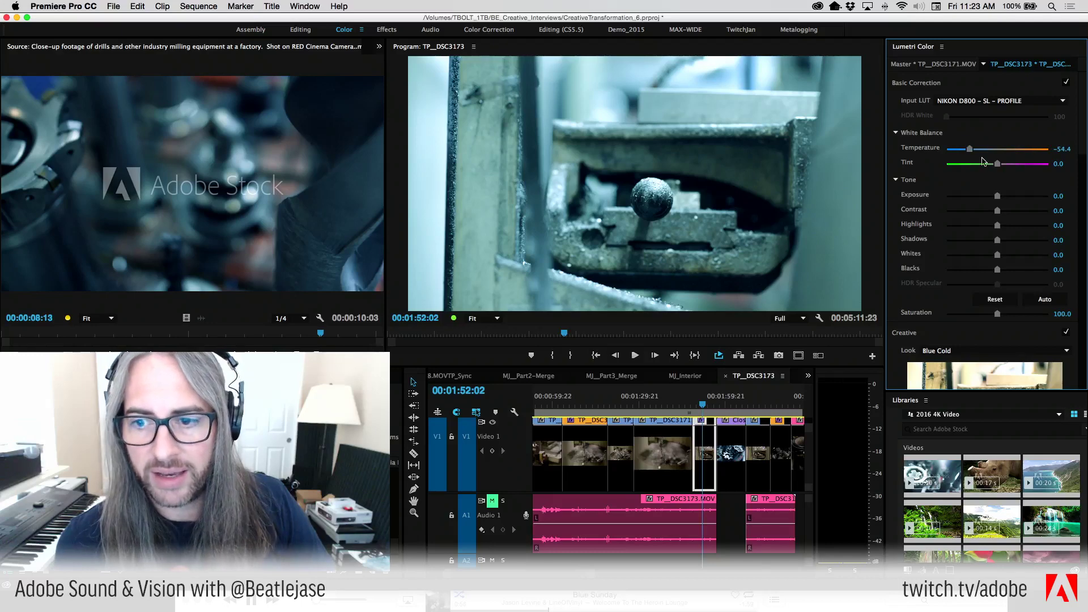
left_click_drag(994, 271, 990, 270)
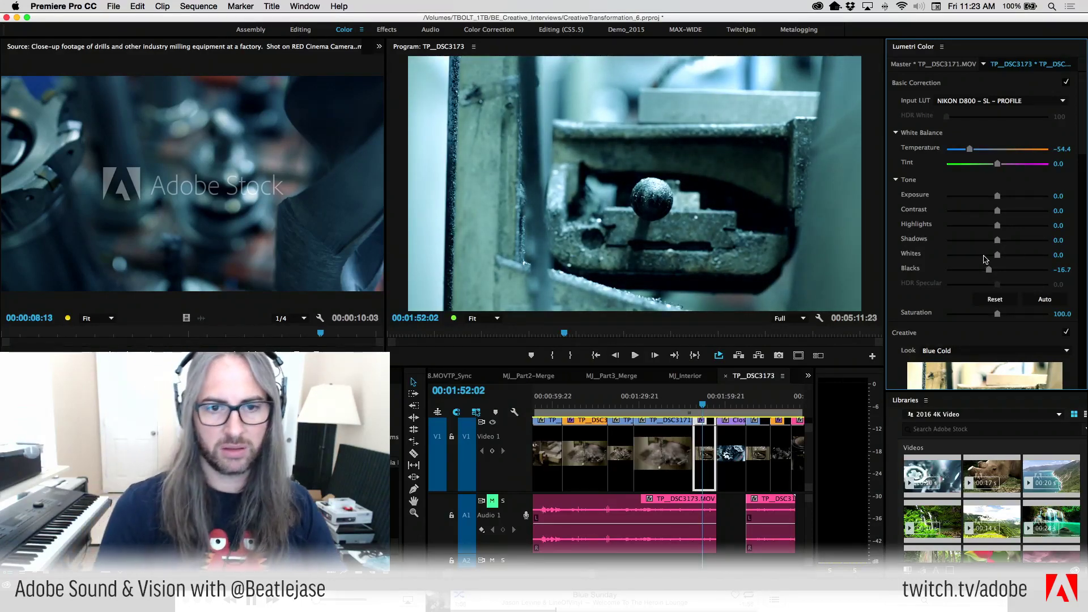
Play across the cut into the stock clip, and set the selected clip's Tint to 14.4 for a closer color match.
key("space")
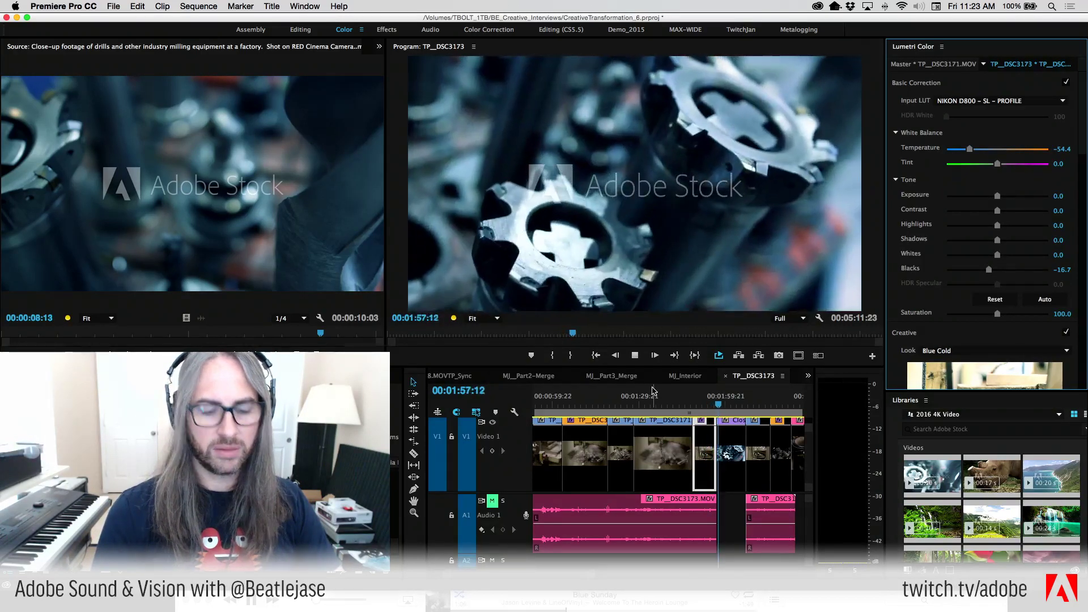
key("j")
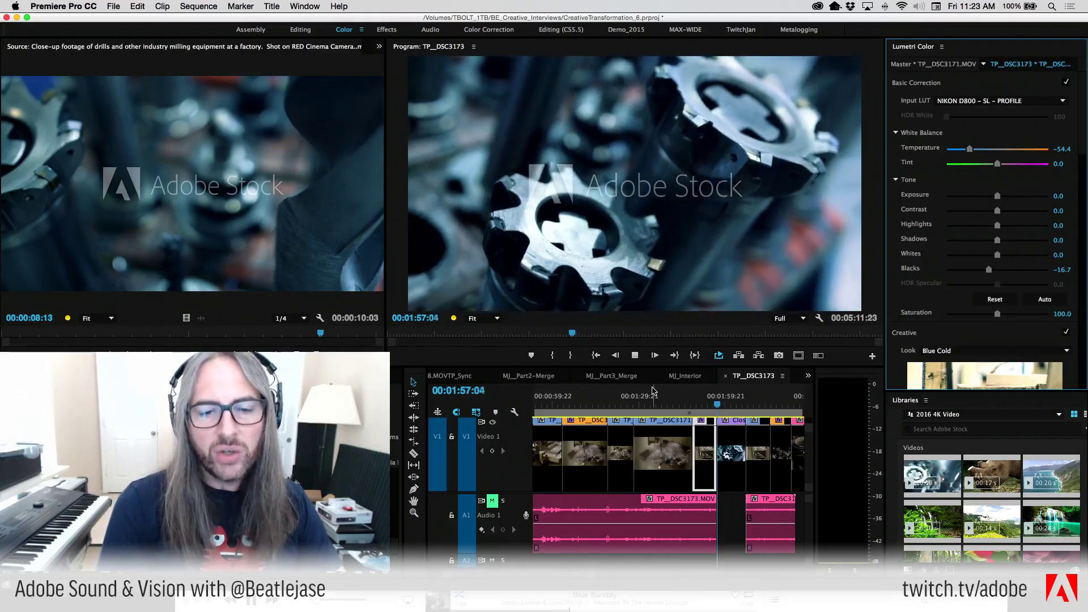
key("l")
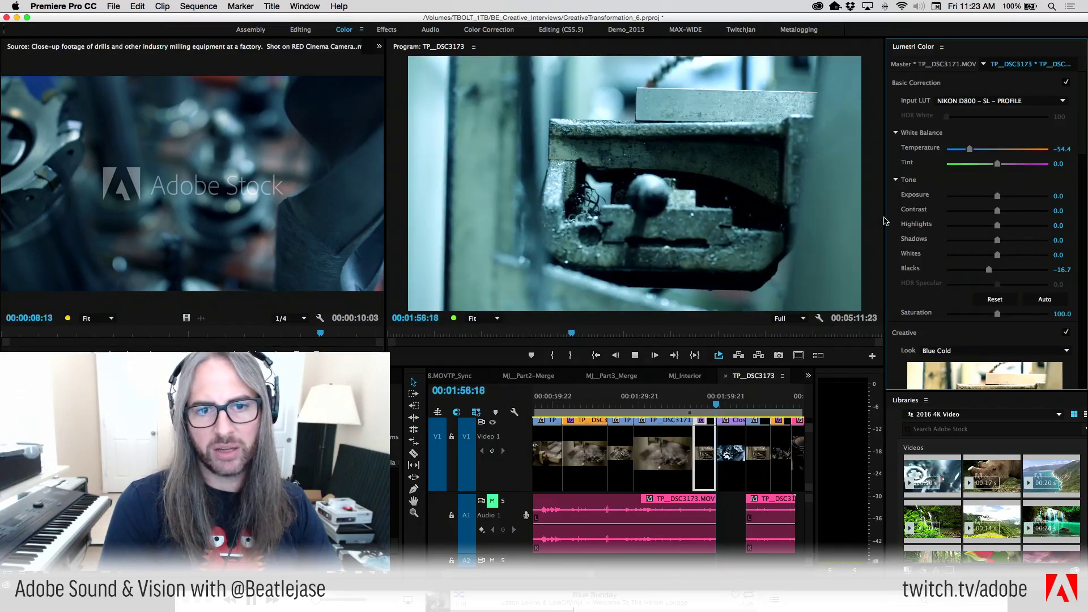
key("j")
key("k")
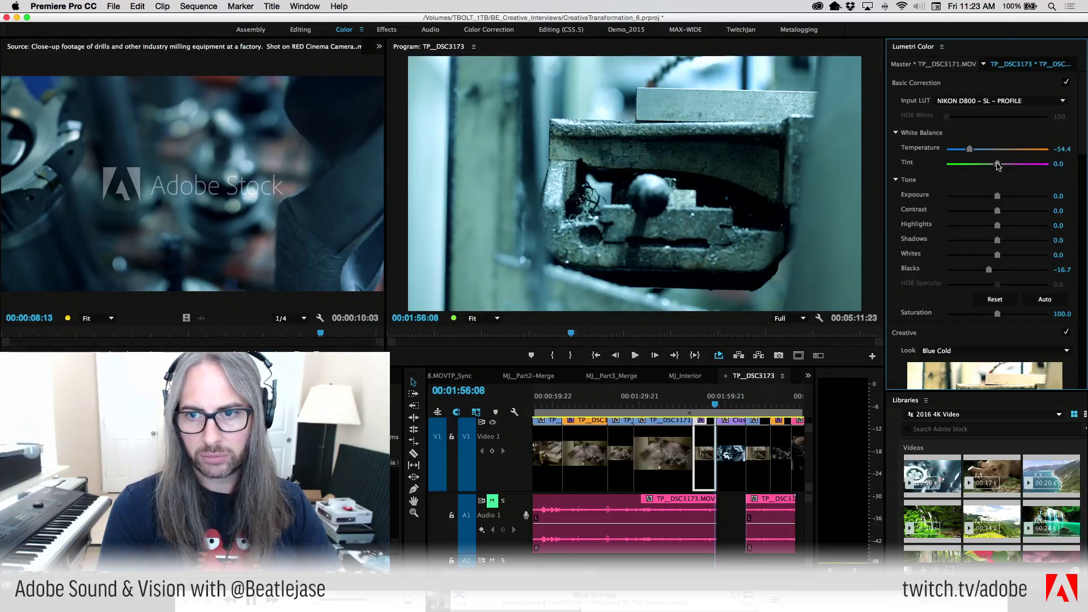
left_click_drag(1001, 165, 1006, 165)
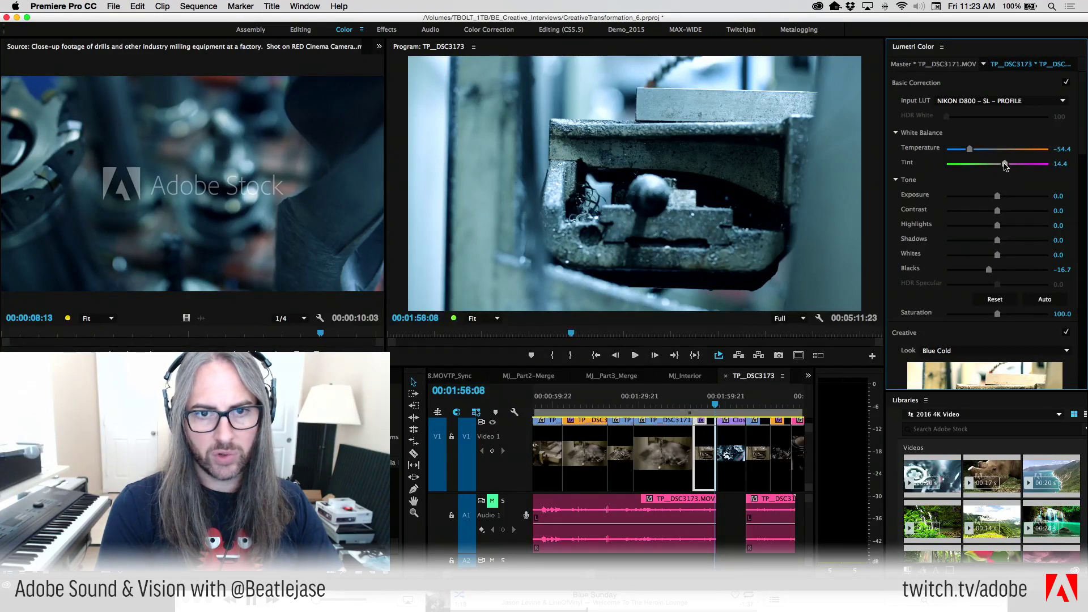
Play back and forth across the cut between the graded clip and the gear stock clip to compare their color.
key("l")
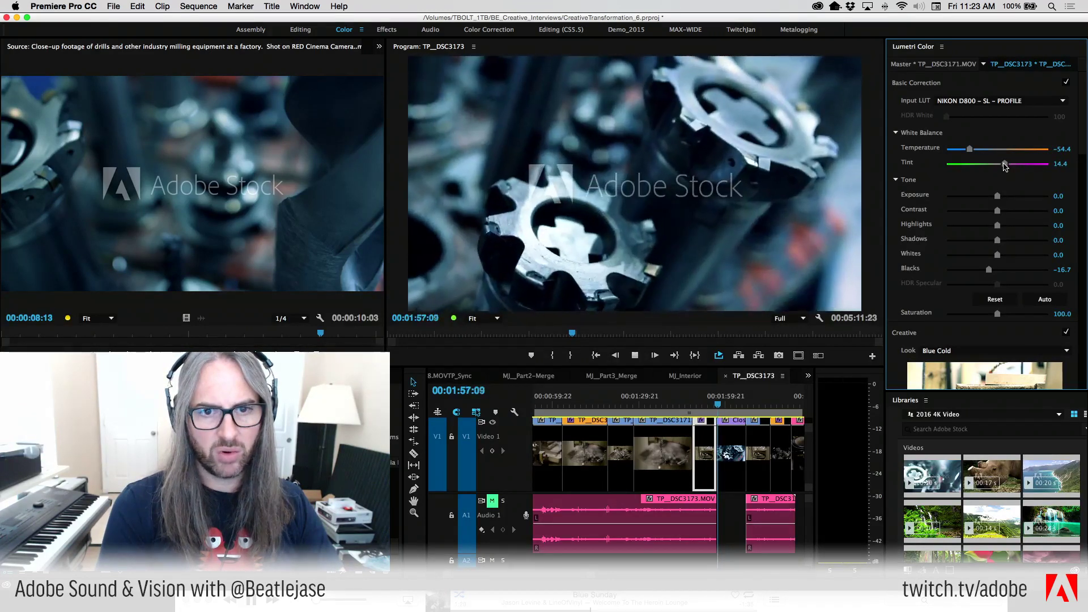
key("j")
key("k")
key("l")
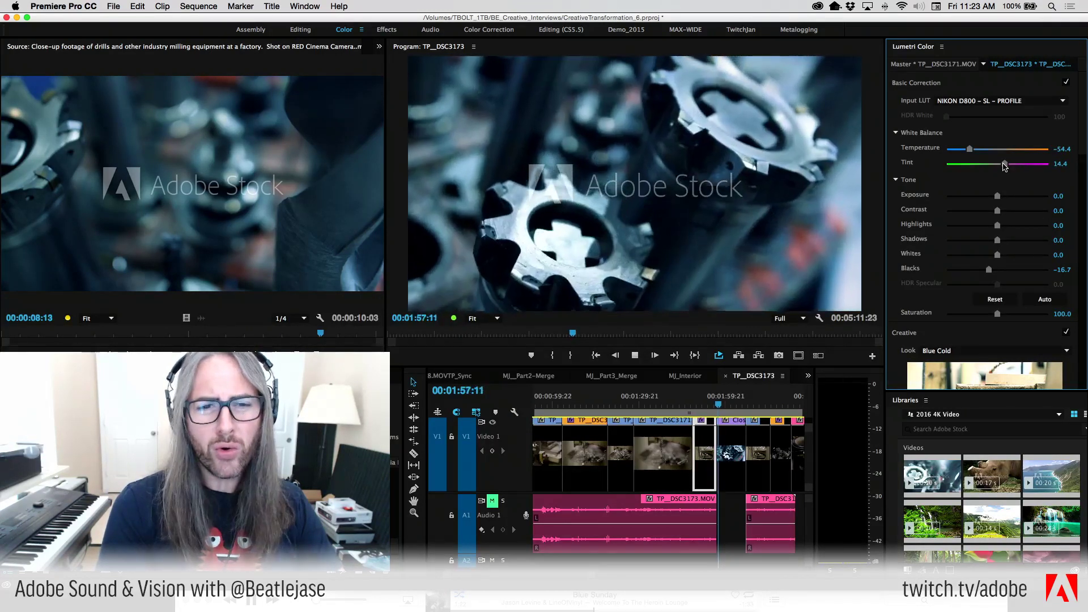
key("j")
key("k")
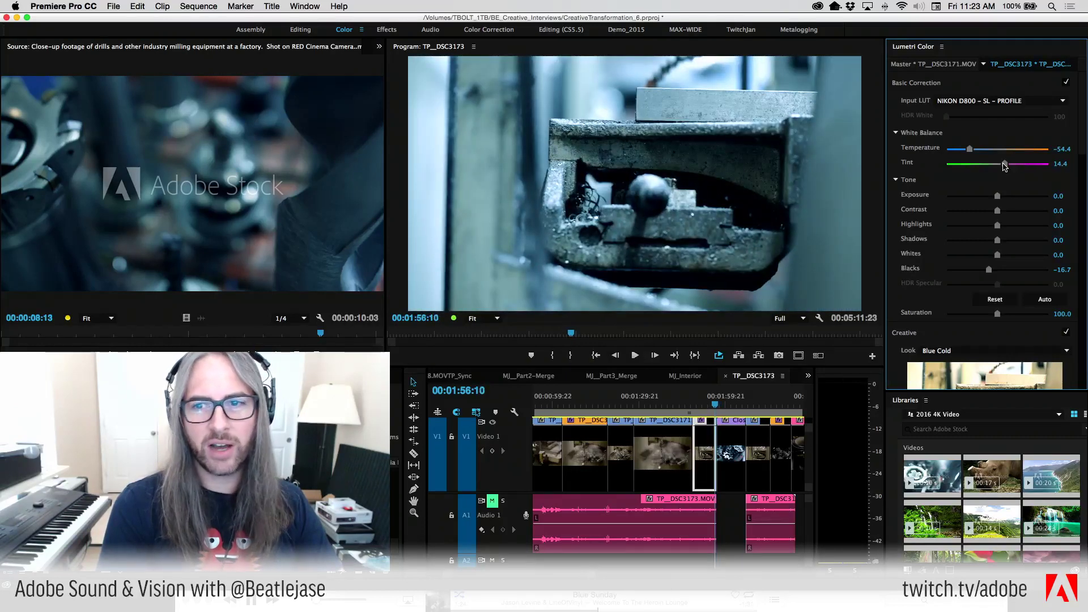
key("l")
key("j")
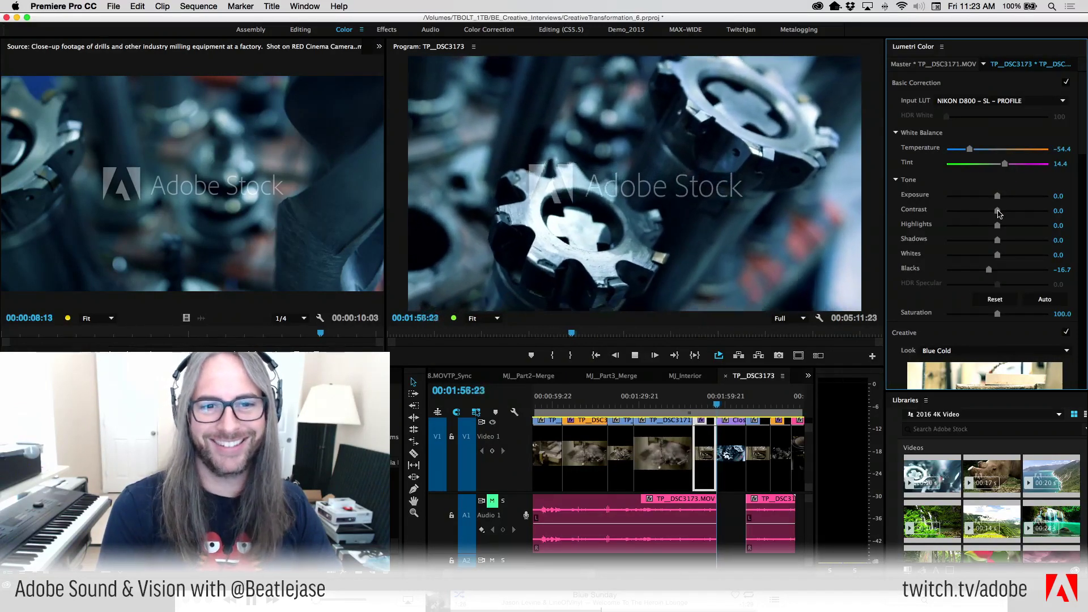
key("l")
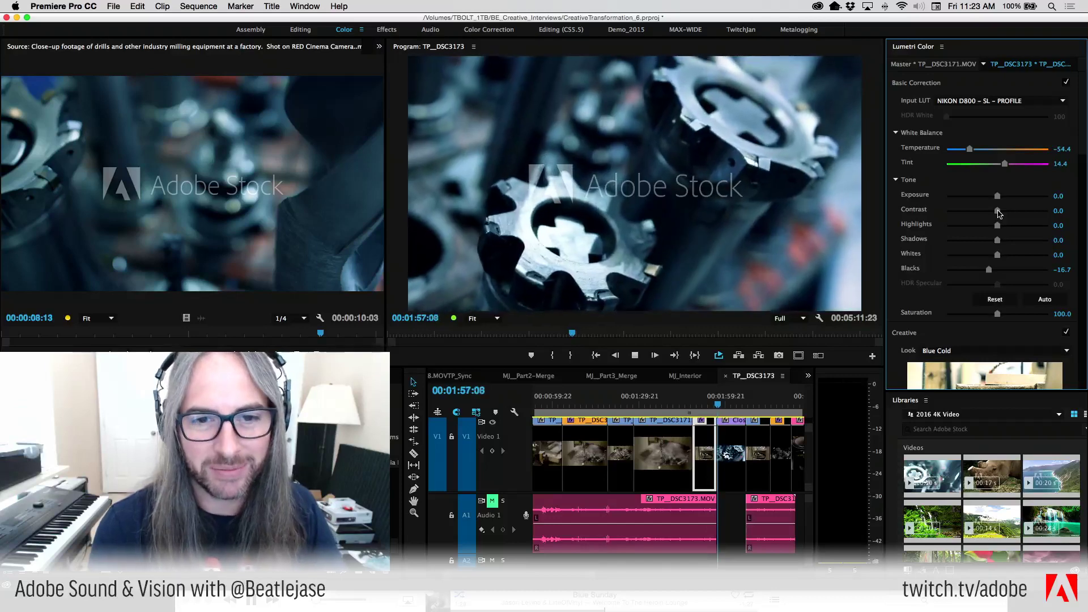
key("j")
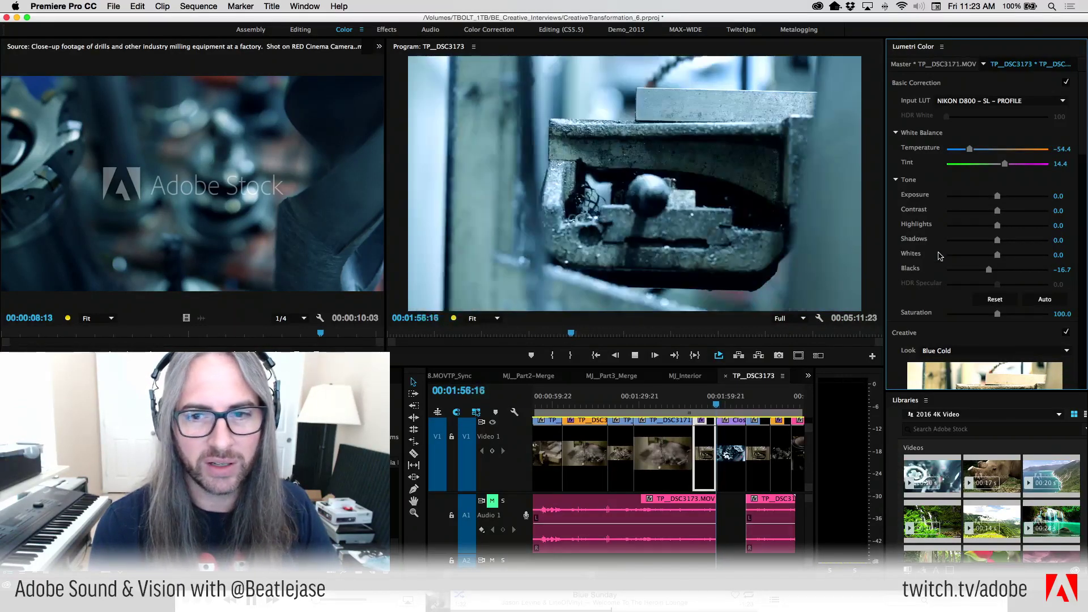
key("l")
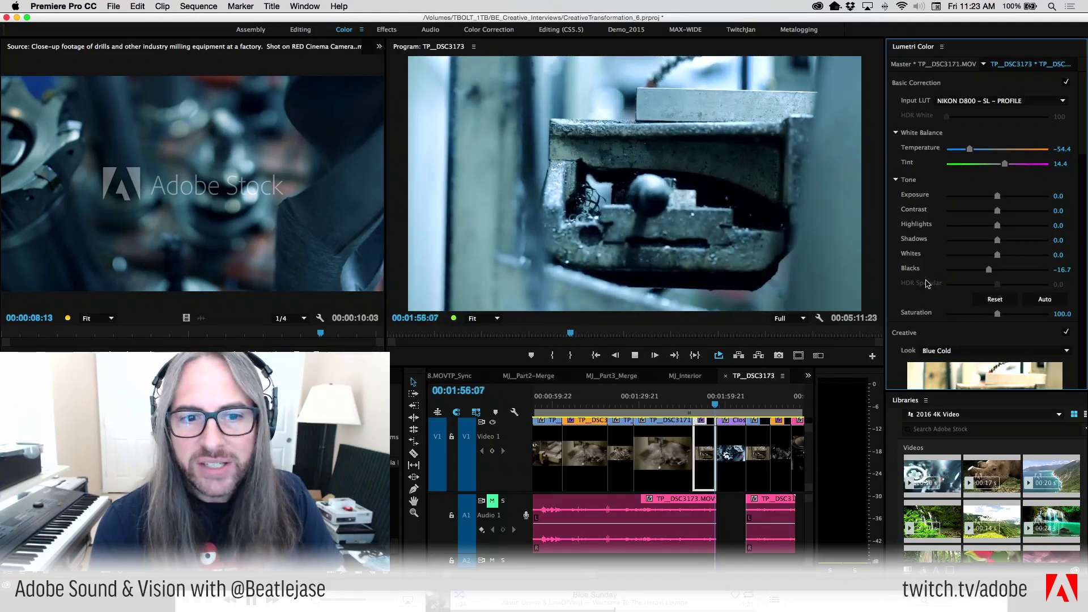
key("j")
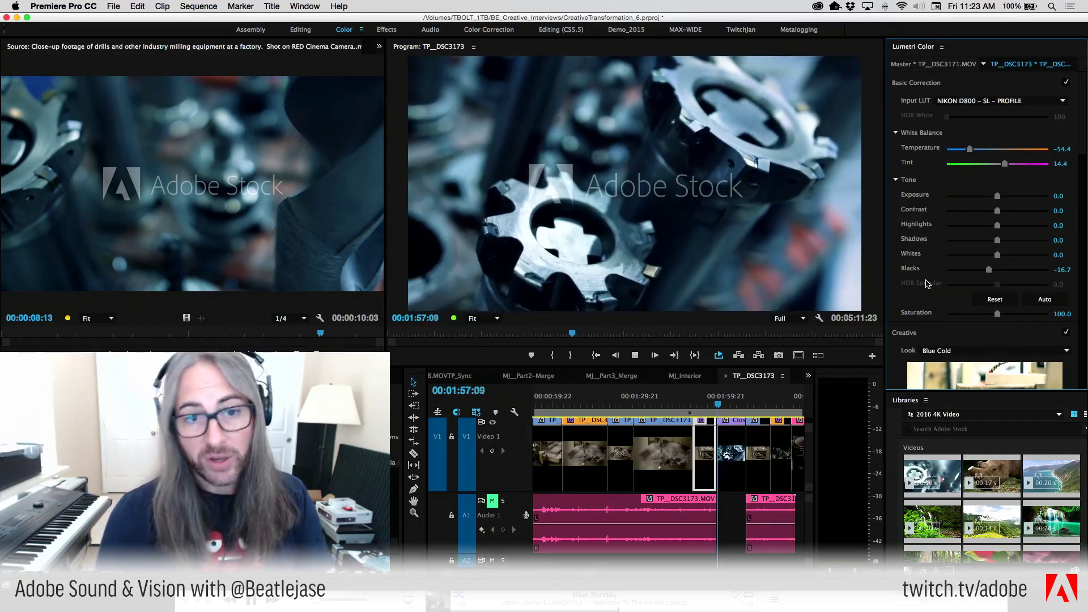
key("l")
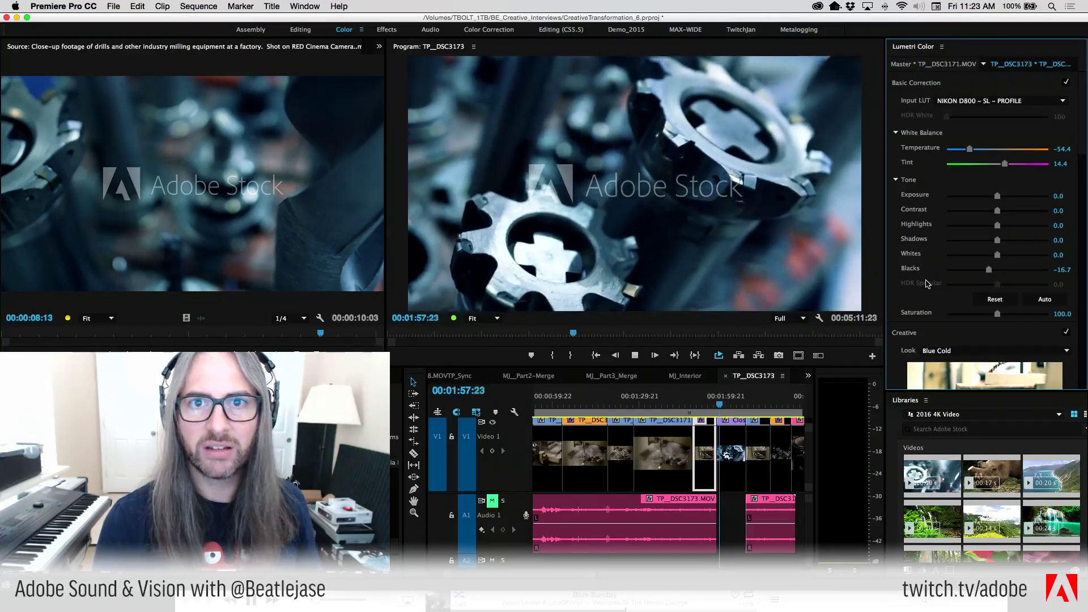
key("k")
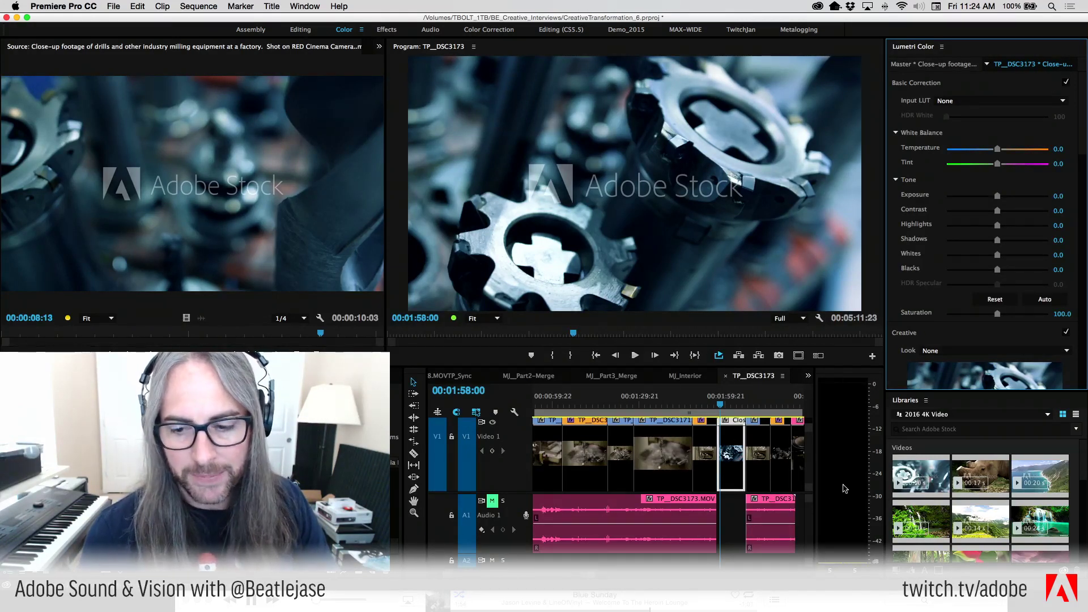
Examine the licensing options for the close-up factory video in the stock library and on its clip in the sequence.
mouse_move(929, 469)
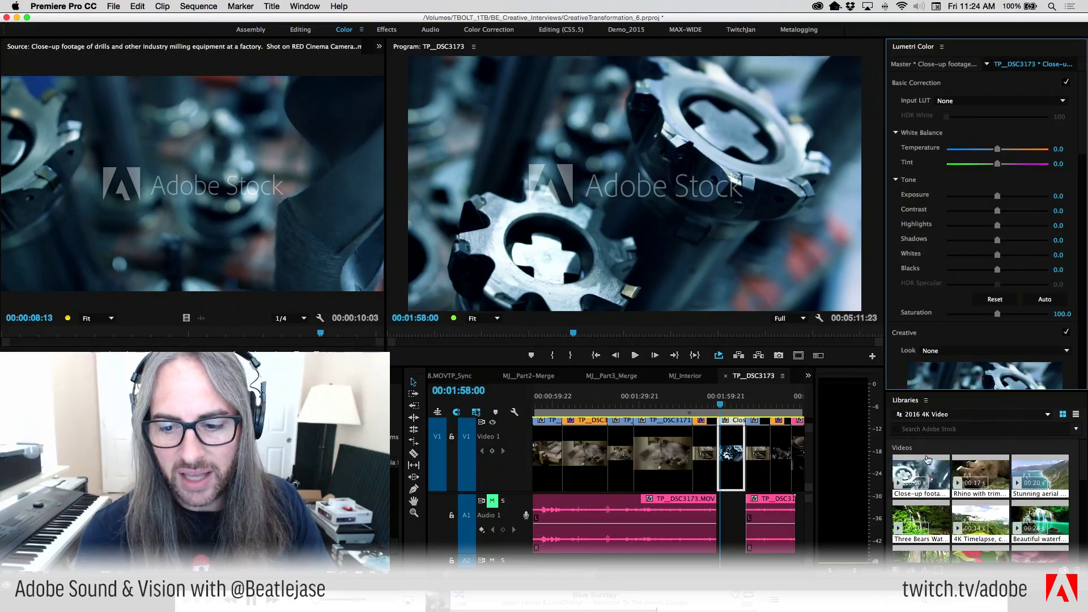
right_click(936, 493)
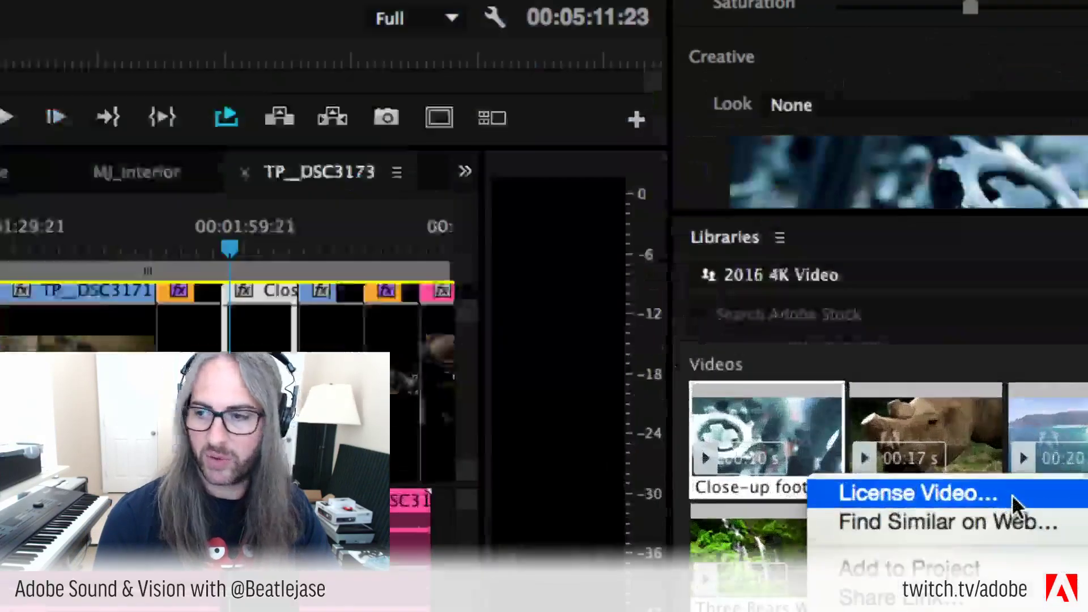
left_click(1015, 498)
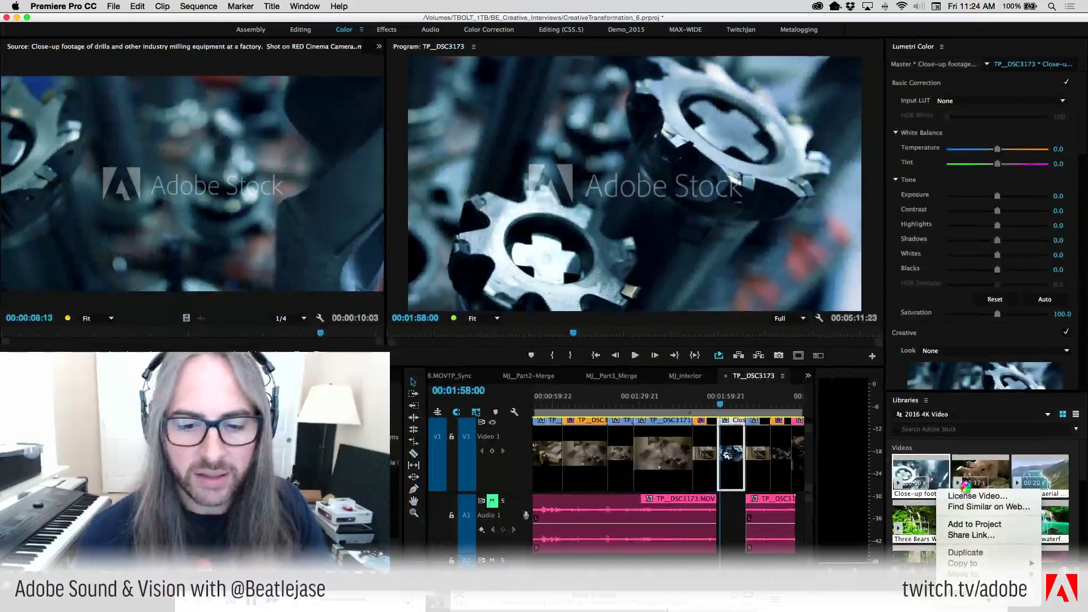
left_click(762, 377)
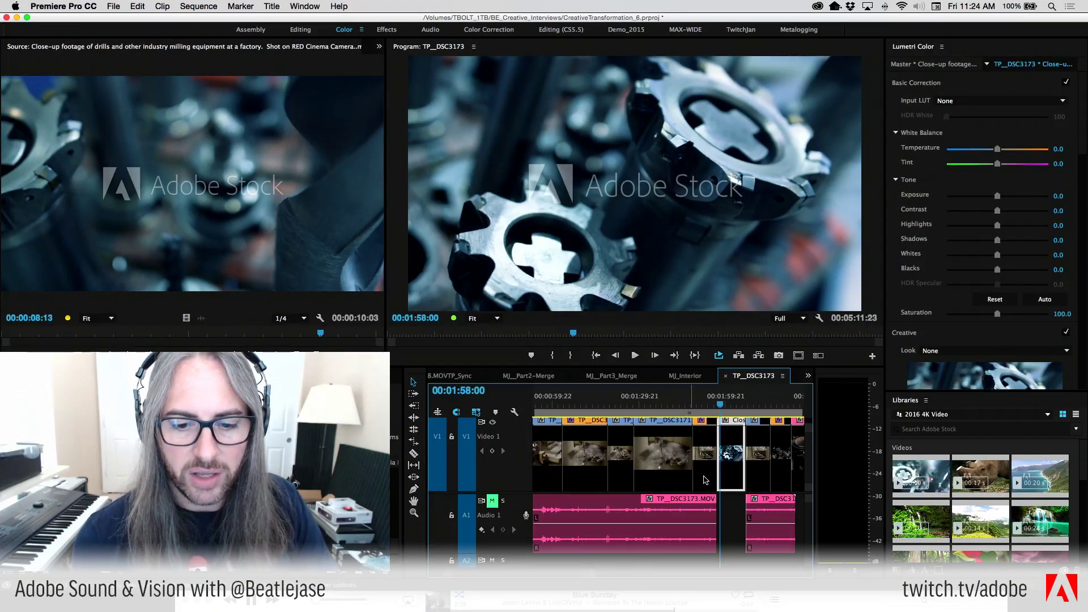
right_click(729, 456)
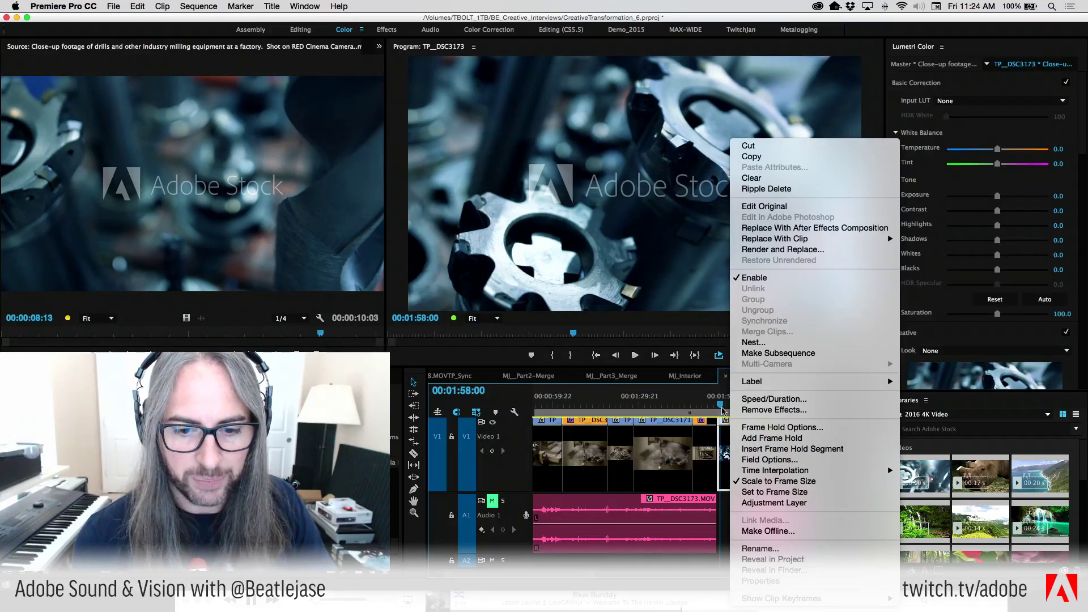
left_click(728, 458)
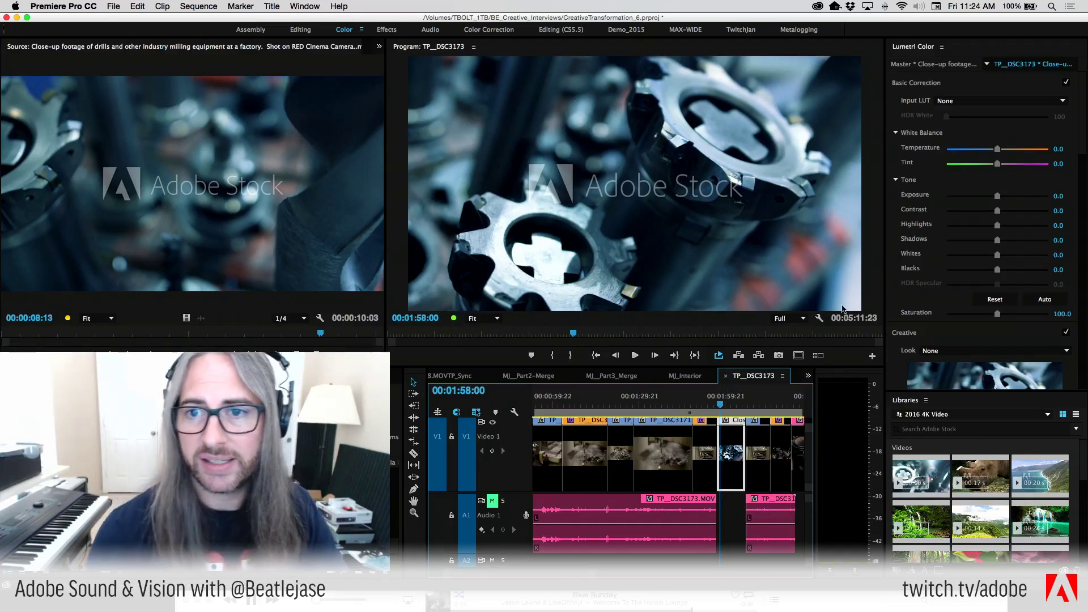
Try the REDLOGFILM - SL - PROFILE and Phantom_Rec709_Gamma input LUTs on the gear stock clip, and return its input LUT to None.
left_click(979, 104)
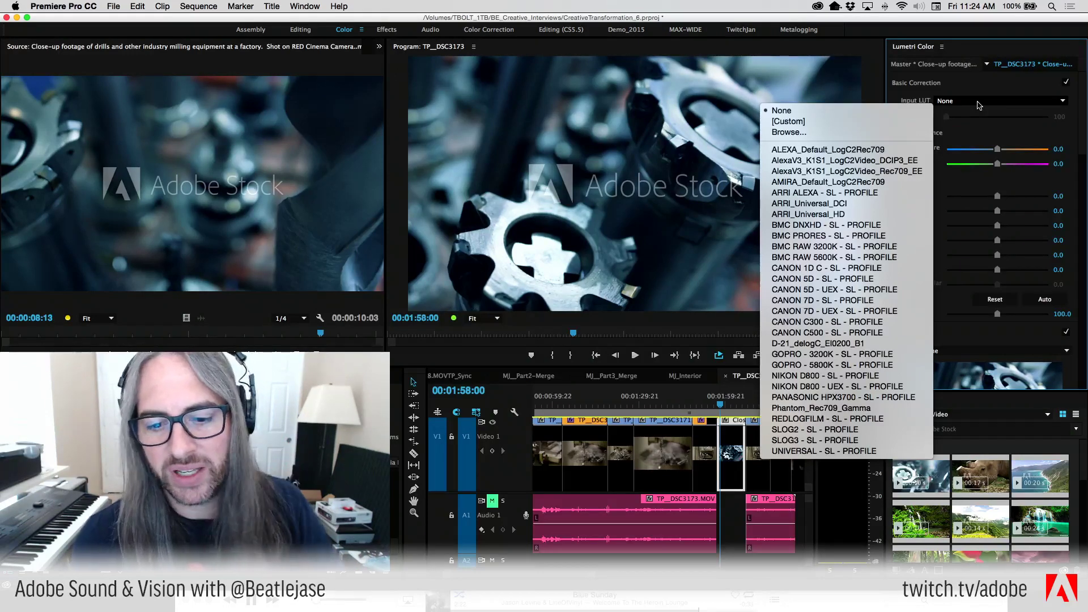
left_click(894, 418)
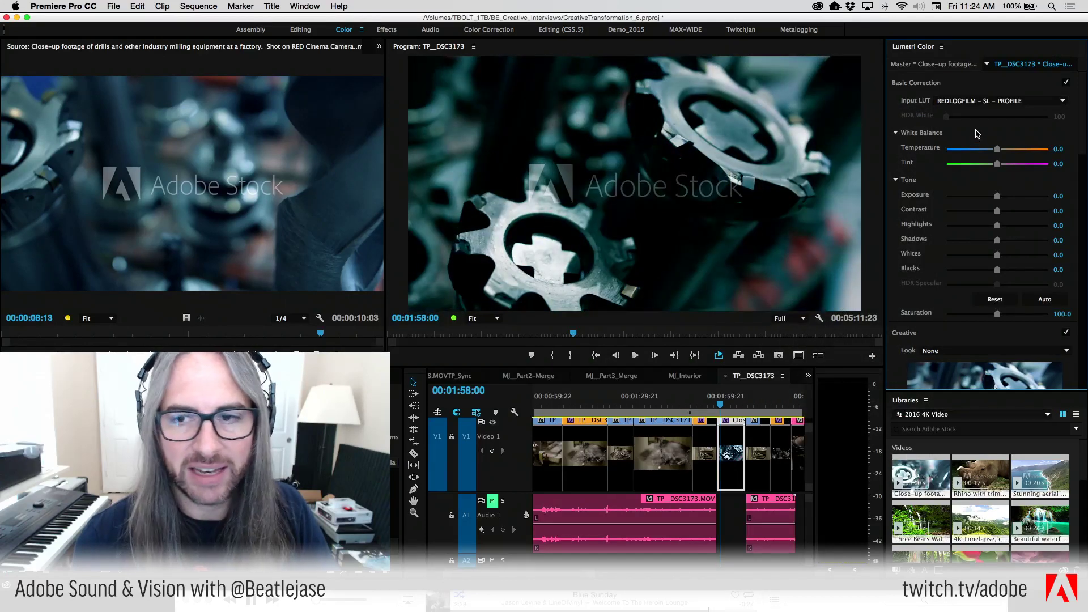
left_click(977, 101)
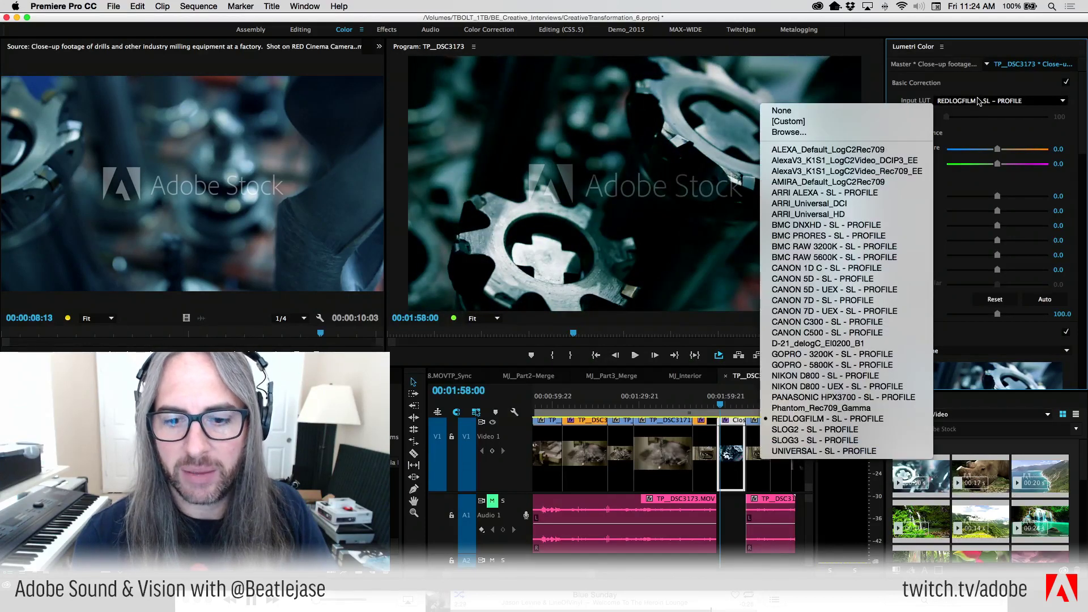
left_click(872, 410)
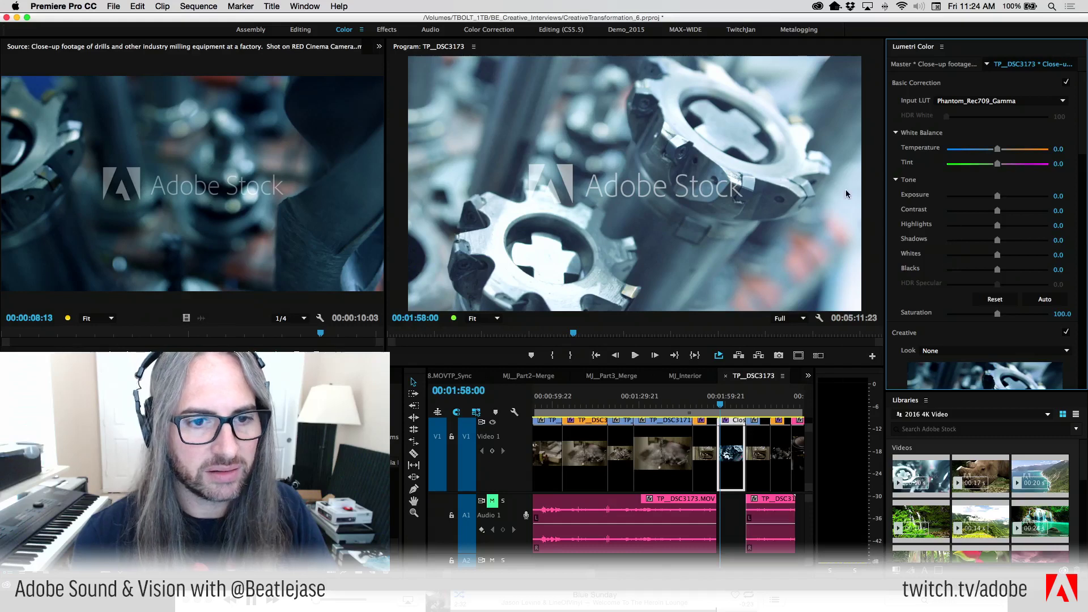
left_click(997, 101)
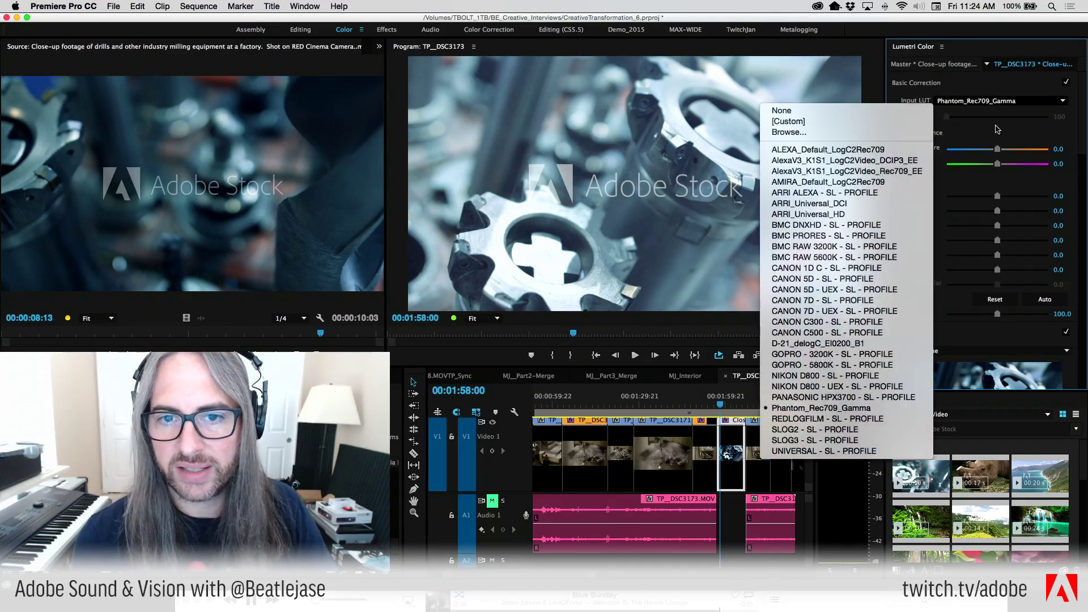
left_click(816, 110)
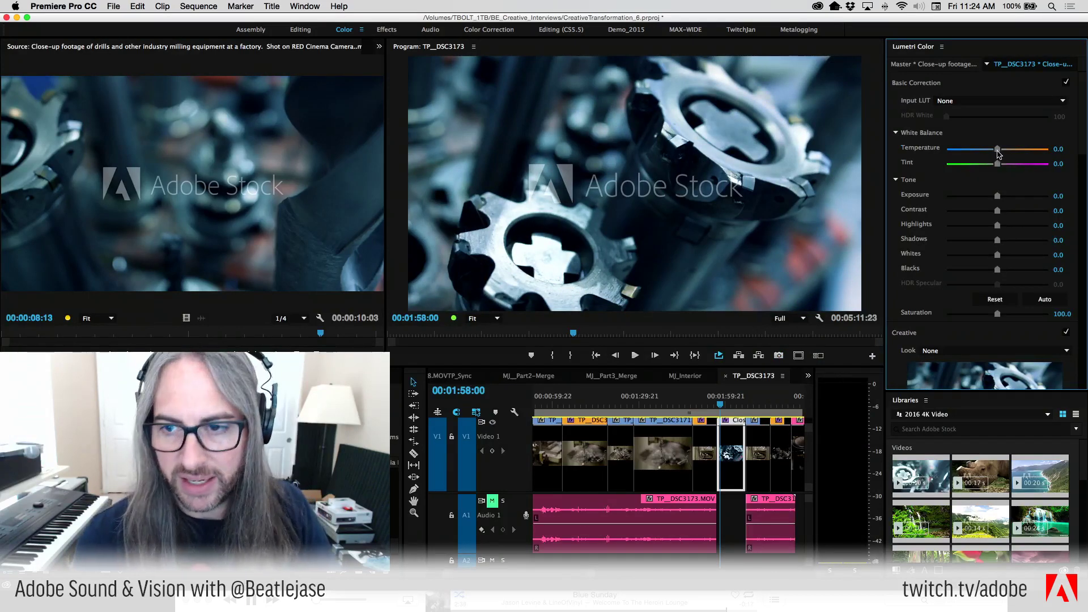
Try a Temperature of 40 and a Tint of -20 on the gear stock clip, and undo both changes.
mouse_move(999, 163)
left_mouse_down()
mouse_move(989, 163)
mouse_move(1019, 151)
mouse_move(986, 165)
left_mouse_up()
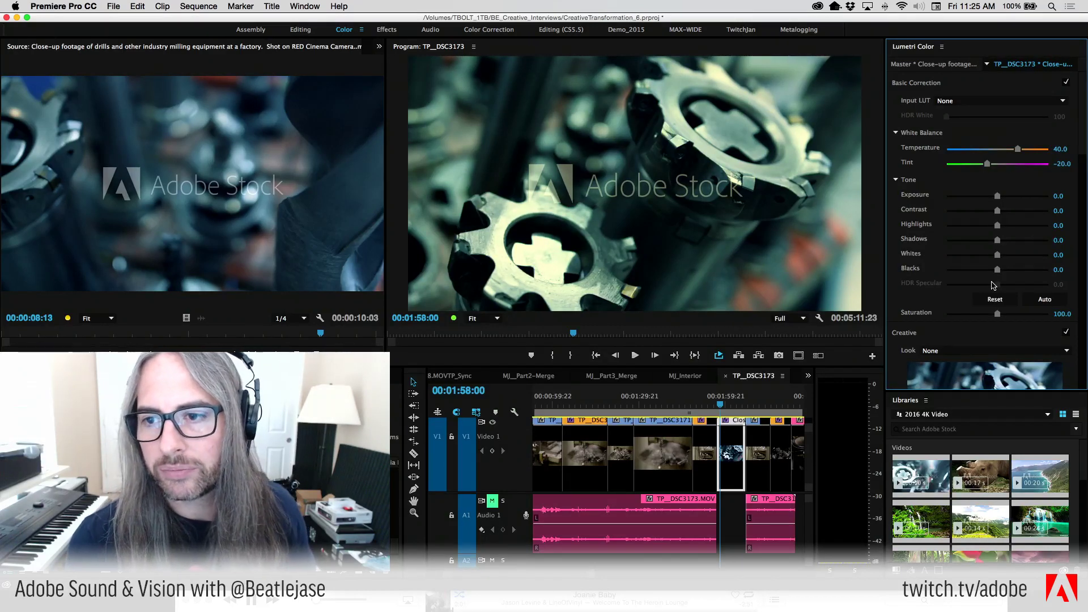
key("super+z")
key("super+z")
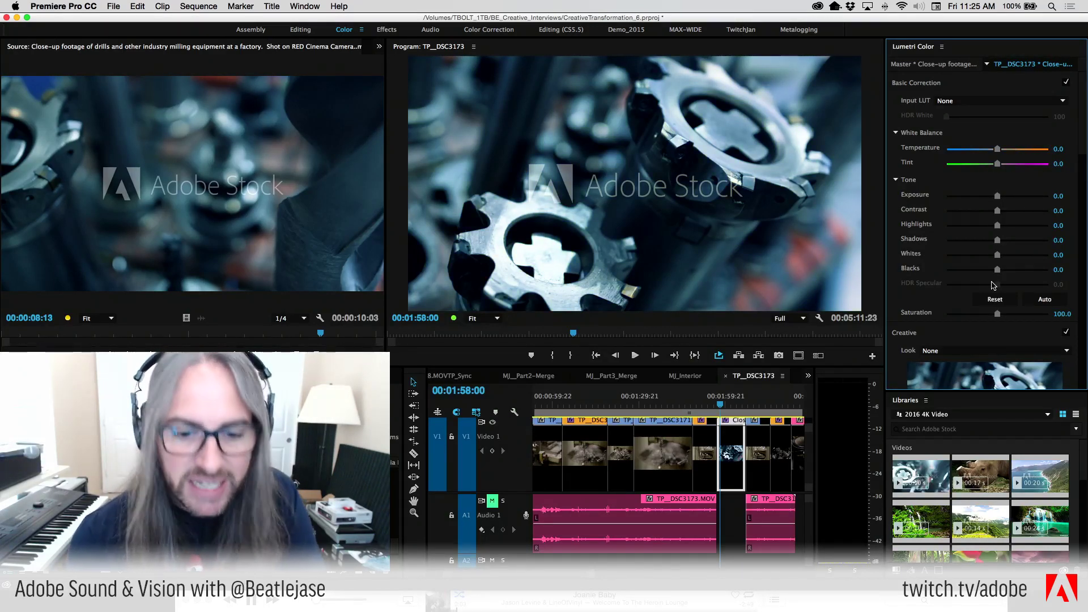
Play back and forth through the graded machine clip that precedes the gear stock clip to review its grade.
key("j")
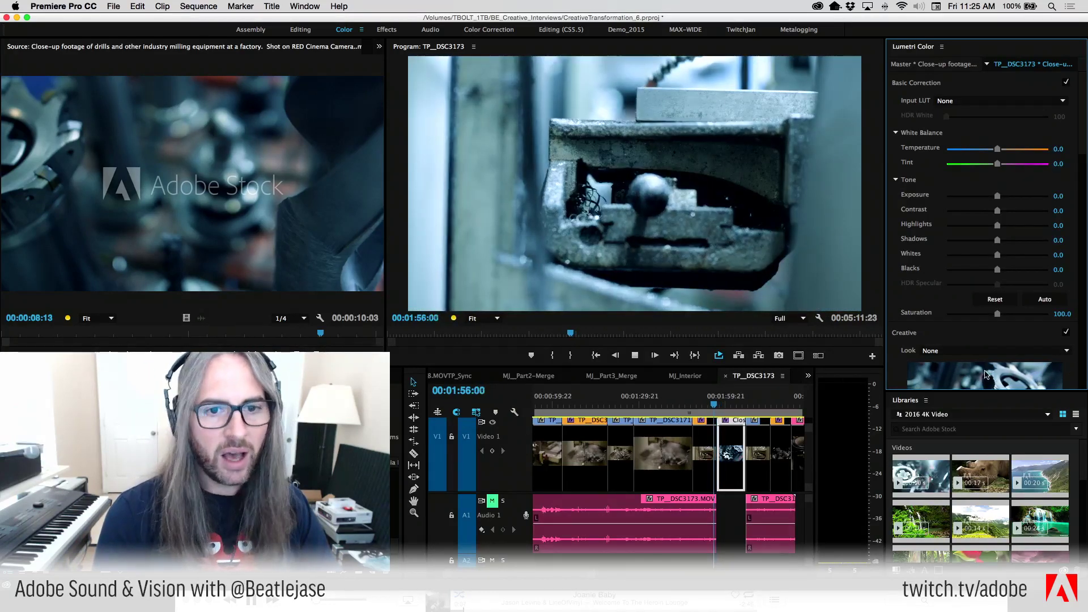
key("l")
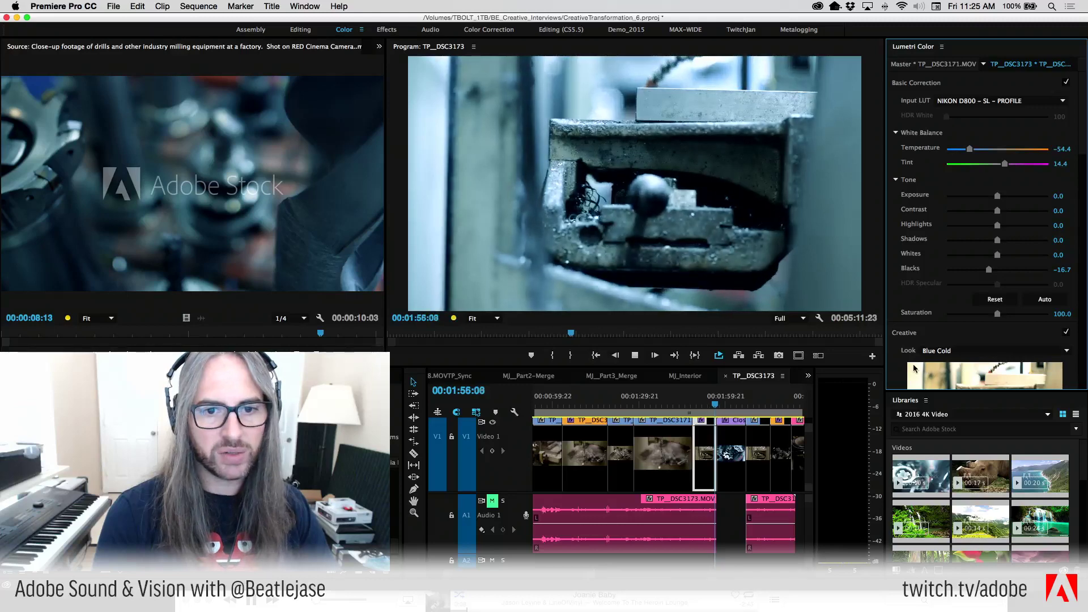
key("j")
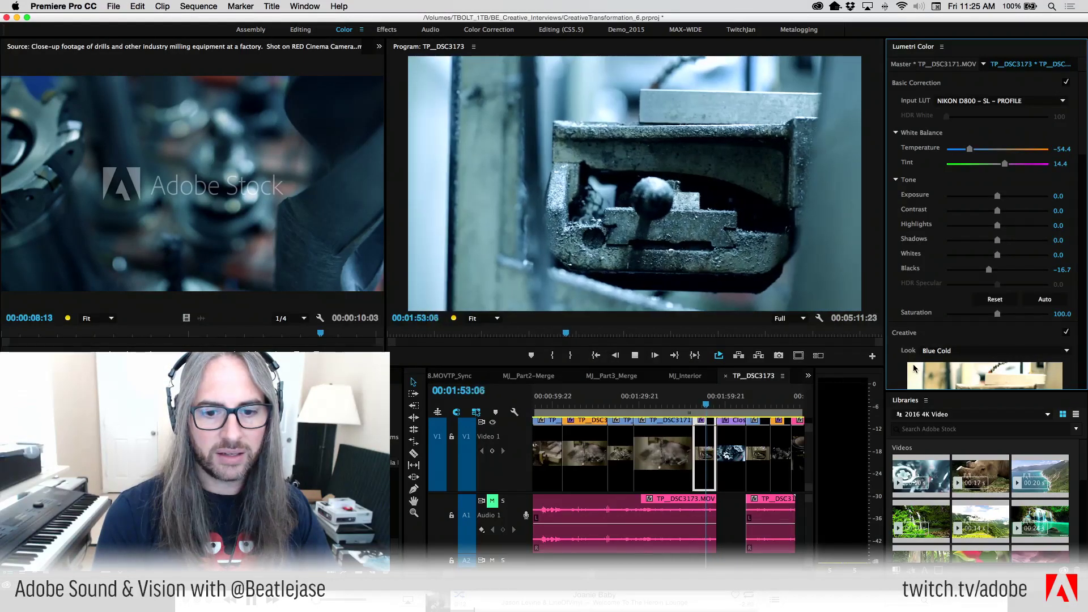
key("k")
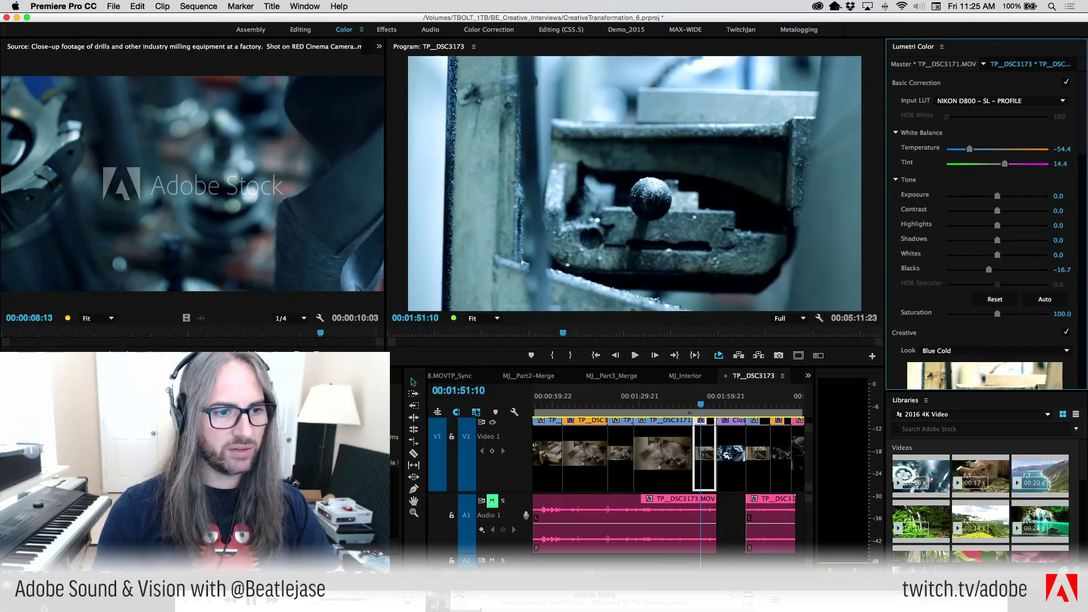
Cue the source stock clip to the gear close-up at 00:00:03:18 as a color reference.
left_click_drag(331, 334, 208, 335)
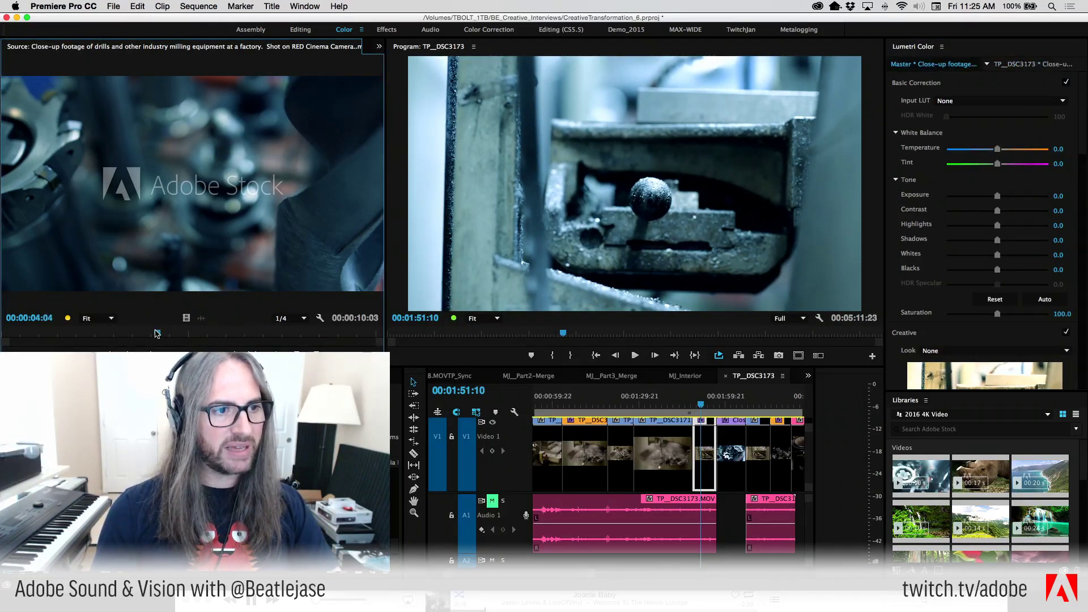
left_click(134, 334)
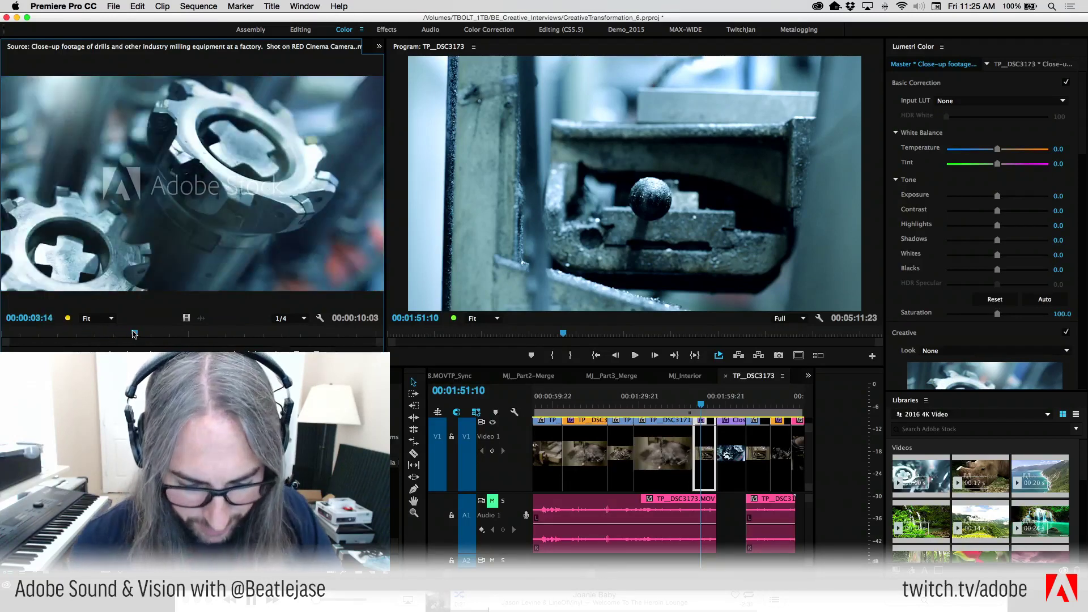
left_click_drag(134, 334, 140, 334)
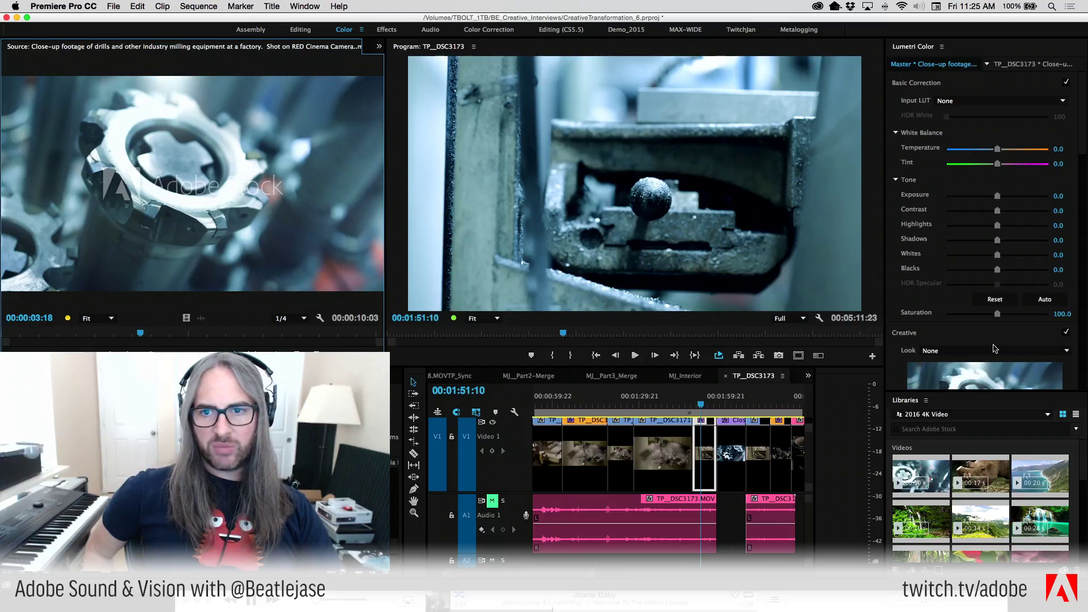
Raise Highlights to 52.2 on the graded machine clip before the gear stock clip, and play it briefly.
left_click(707, 456)
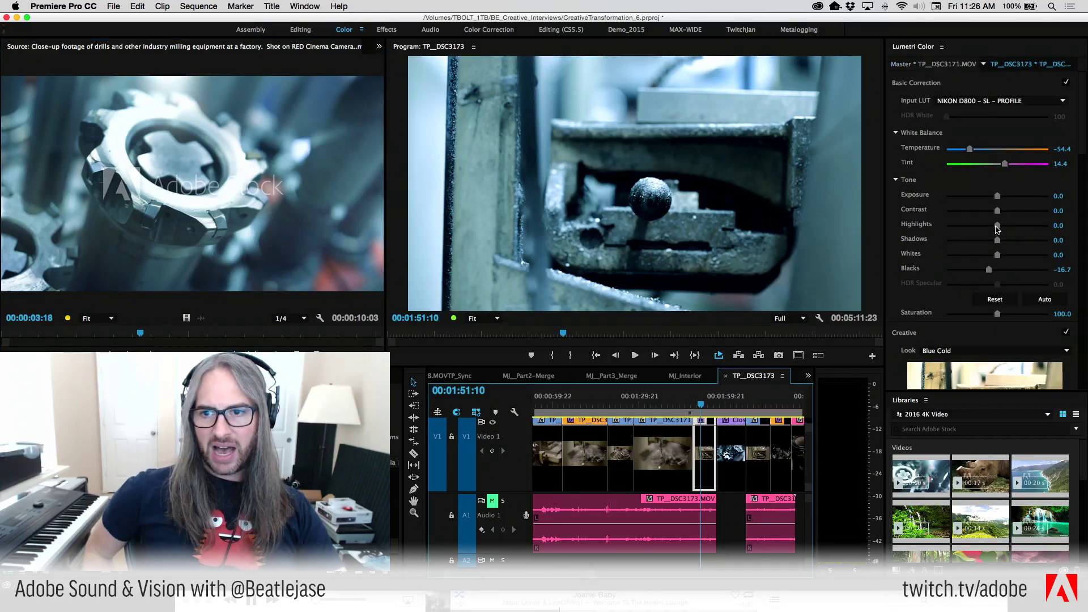
left_click_drag(998, 228, 1025, 228)
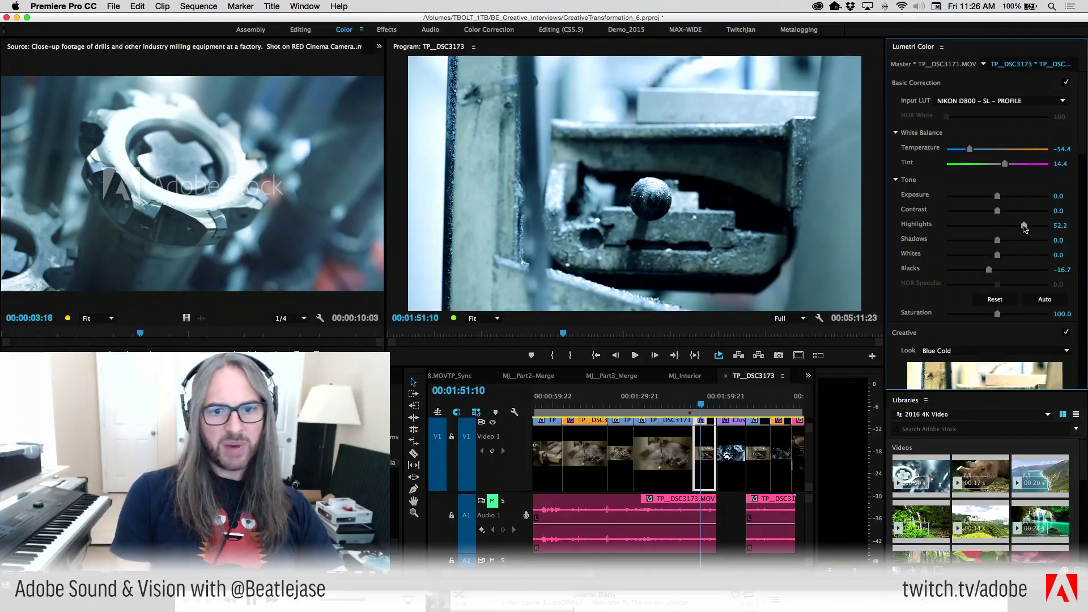
key("space")
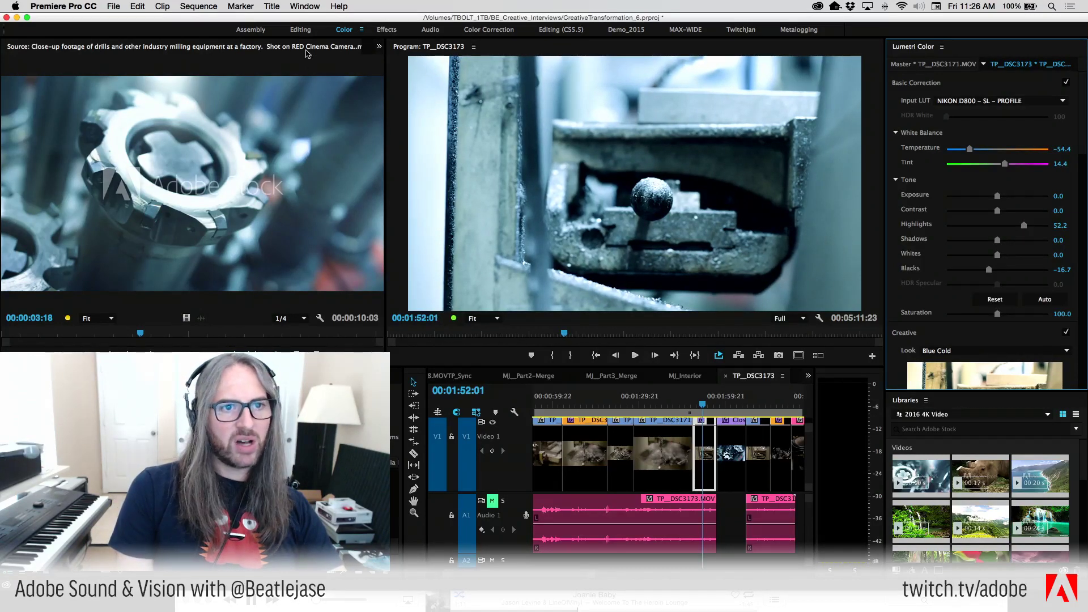
Check the source clip's levels in the Lumetri Scopes and return to the source clip view.
left_click(376, 48)
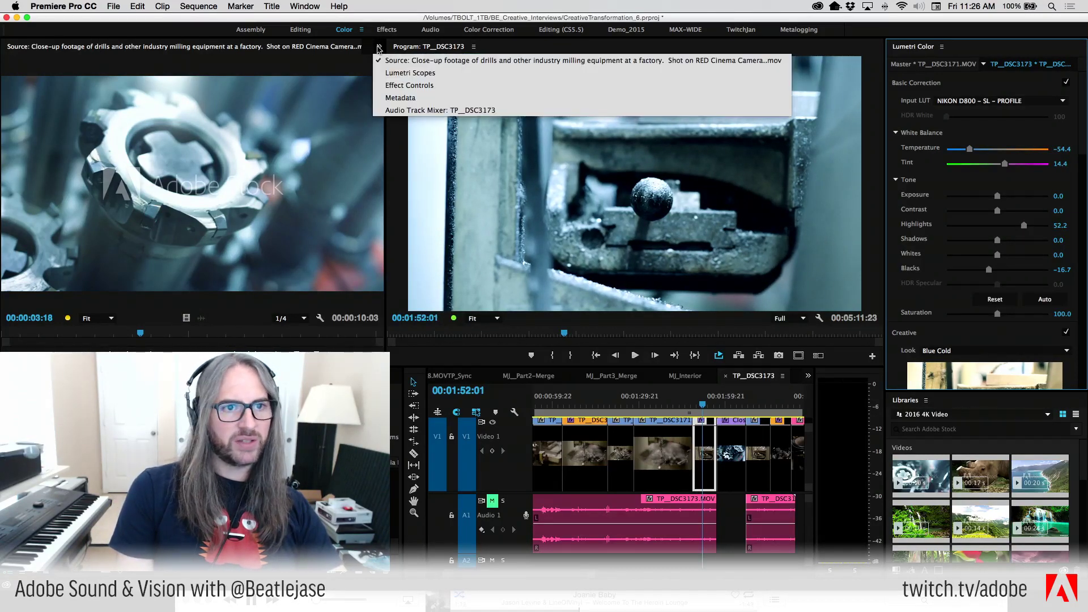
left_click(400, 77)
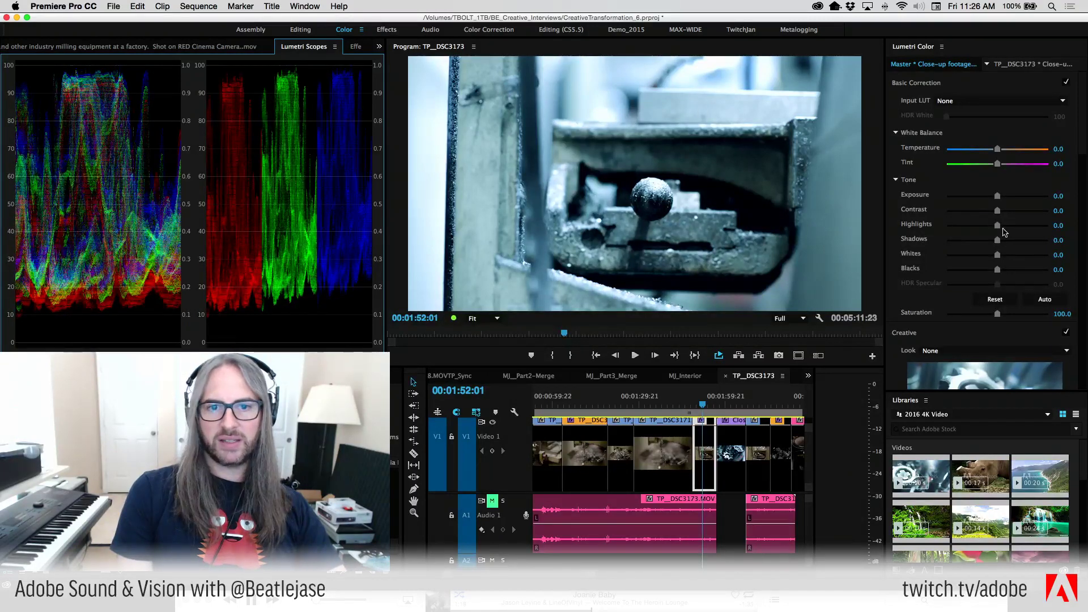
left_click(175, 49)
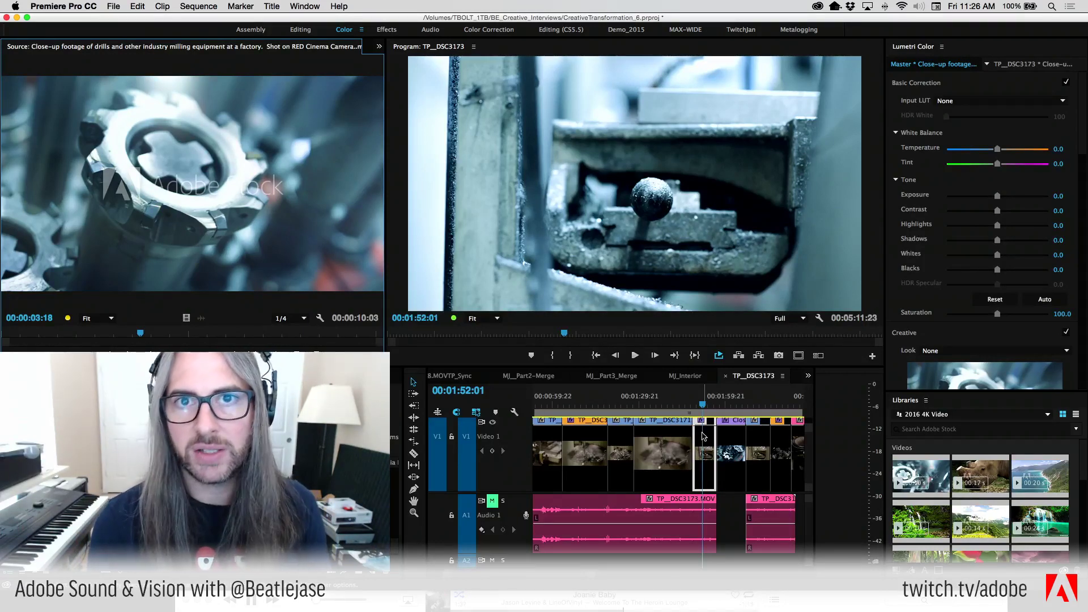
right_click(702, 437)
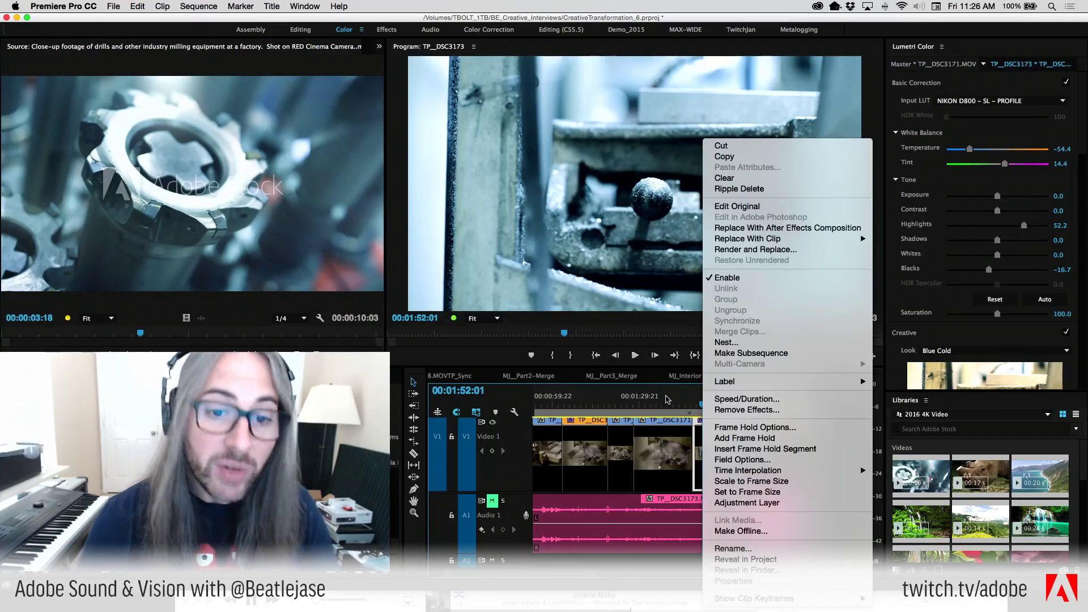
left_click(668, 400)
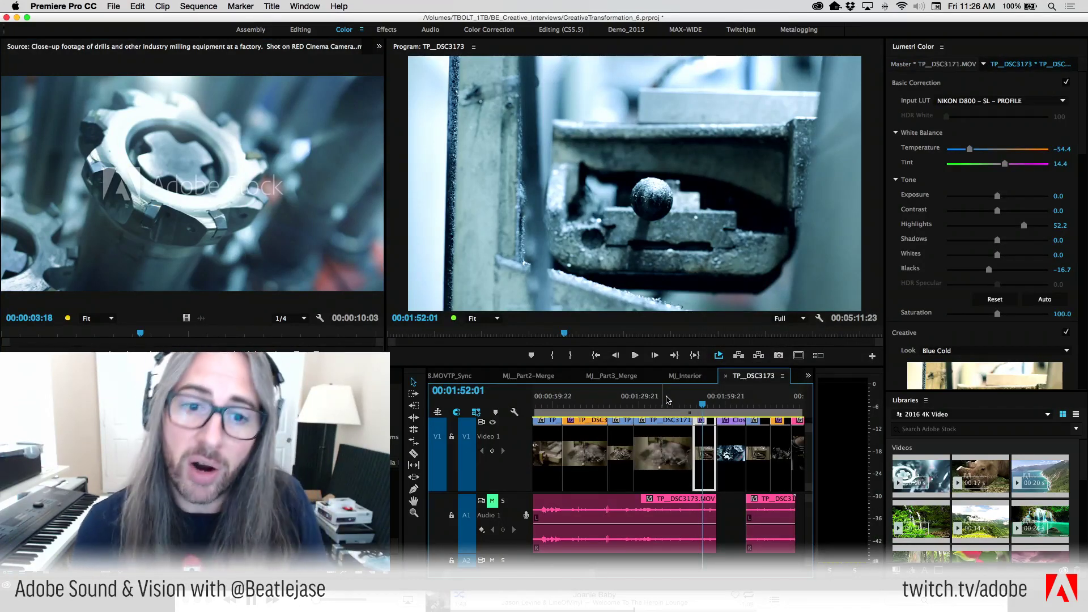
Park the playhead on the gear stock clip at 00:02:03:03 and look over its Creative settings and the 2016 4K Video library.
left_click(736, 401)
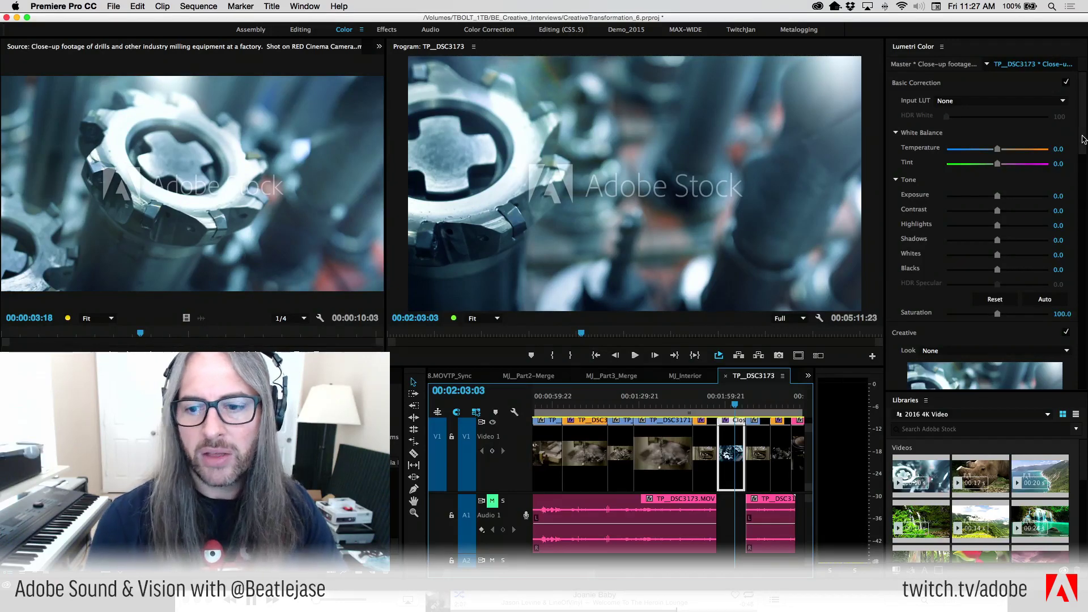
left_click_drag(1080, 142, 1085, 201)
scroll(1084, 201, "up", 1)
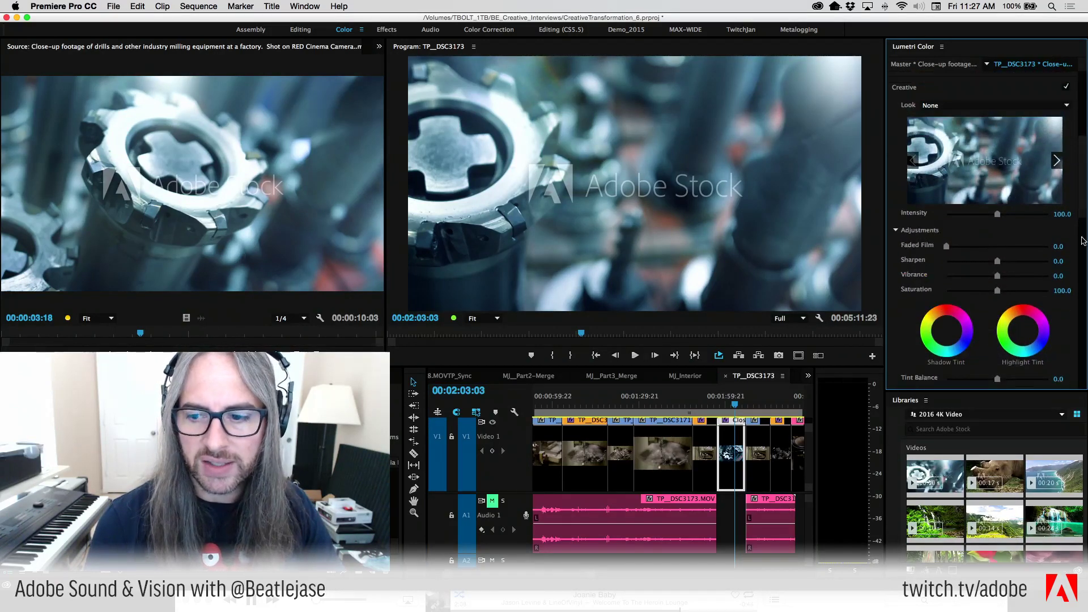
left_click(1084, 447)
scroll(1085, 489, "down", 3)
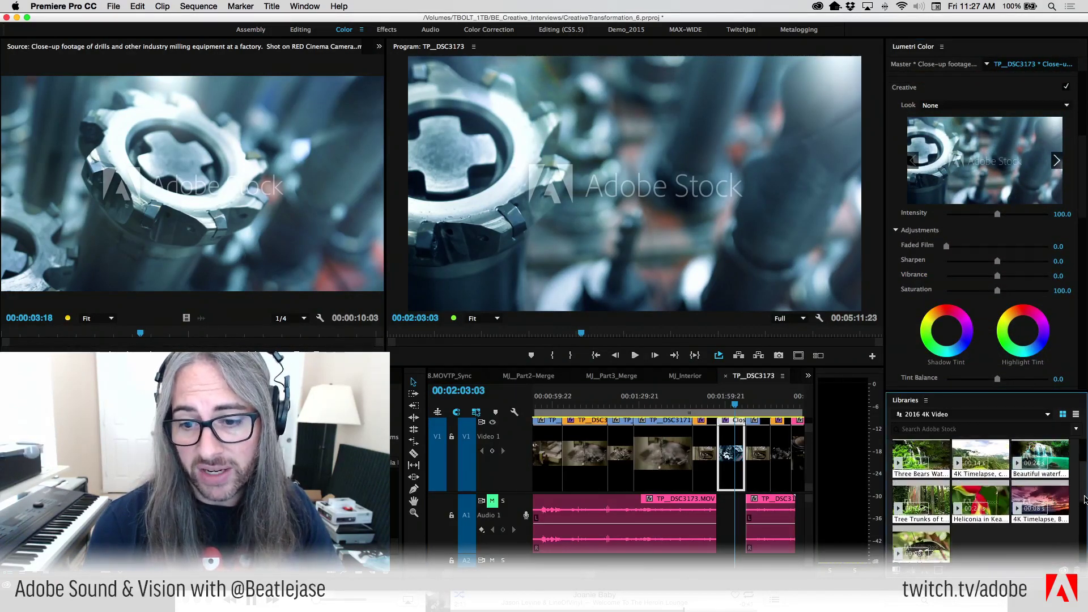
left_click_drag(1085, 488, 1085, 436)
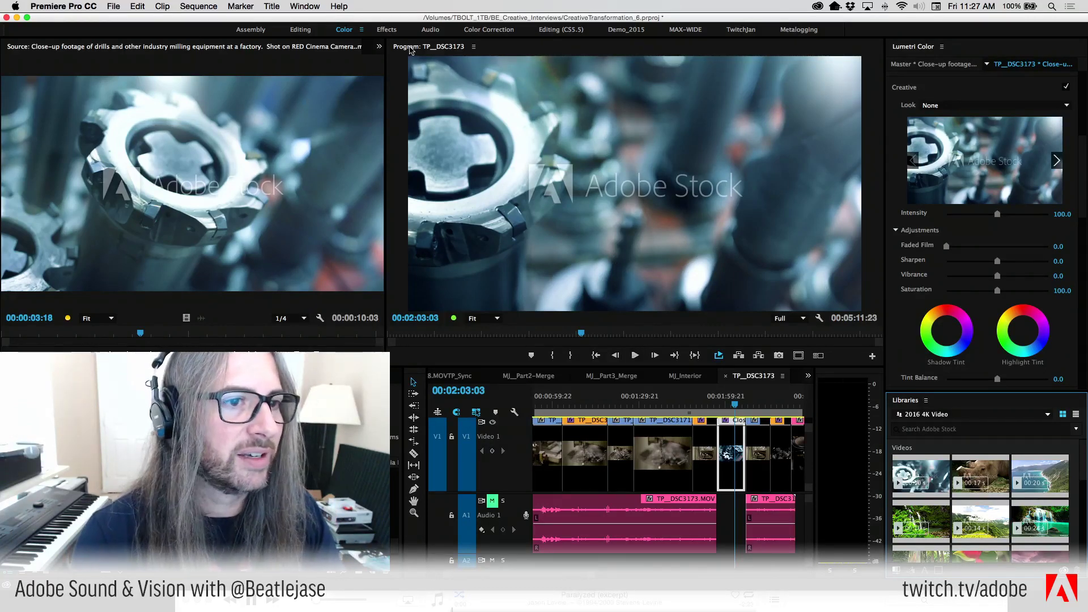
Display the Lumetri Scopes in place of the source clip.
left_click(379, 48)
left_click(408, 83)
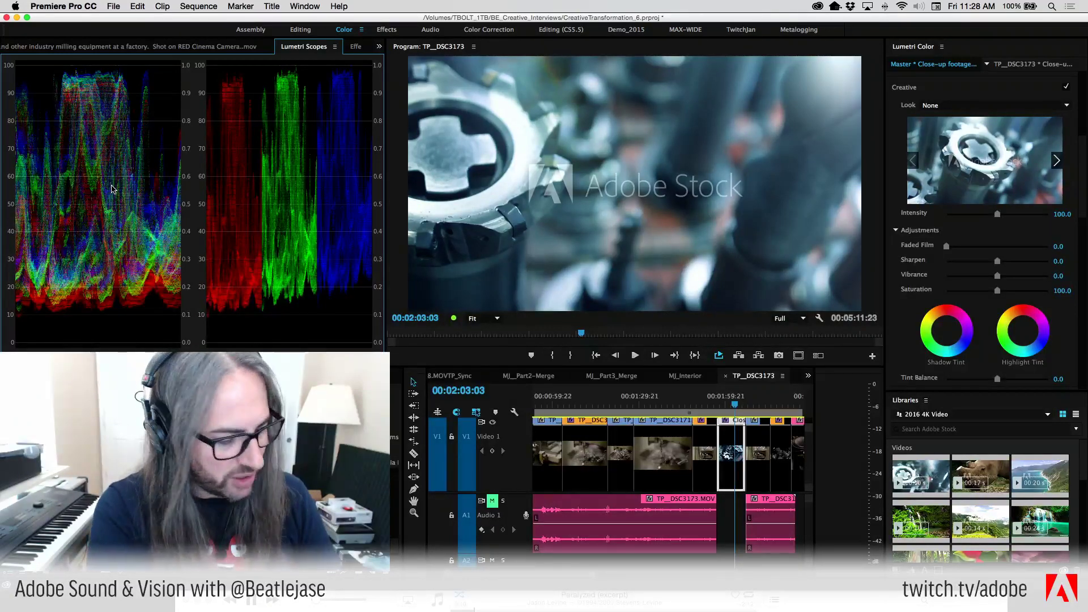
key("grave")
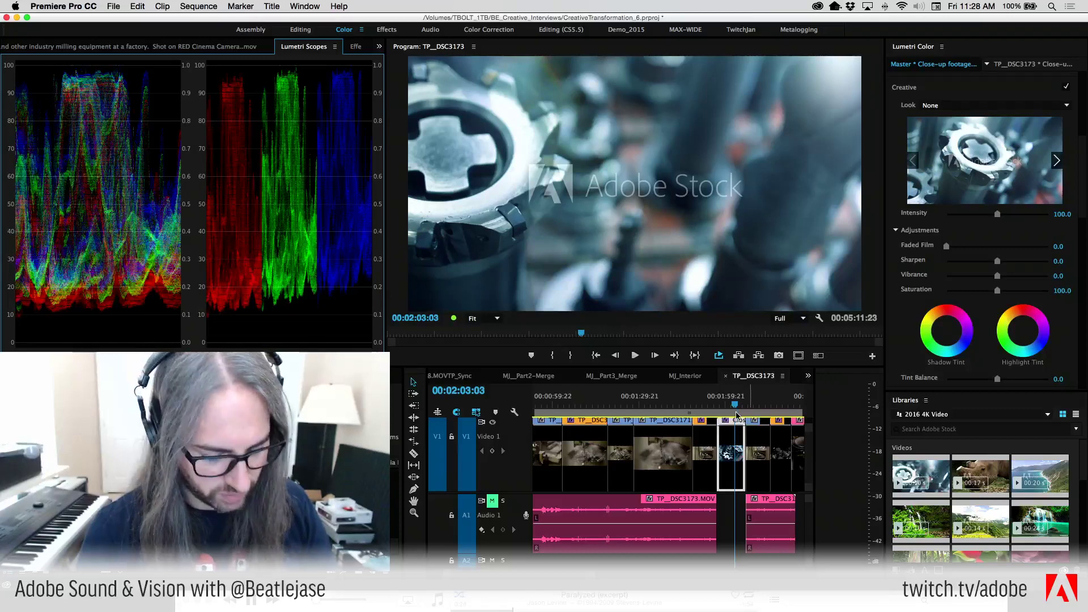
Go to the red motorcycle clip near the end of the sequence and park the playhead at 00:04:10:05.
key("backslash")
left_click(701, 413)
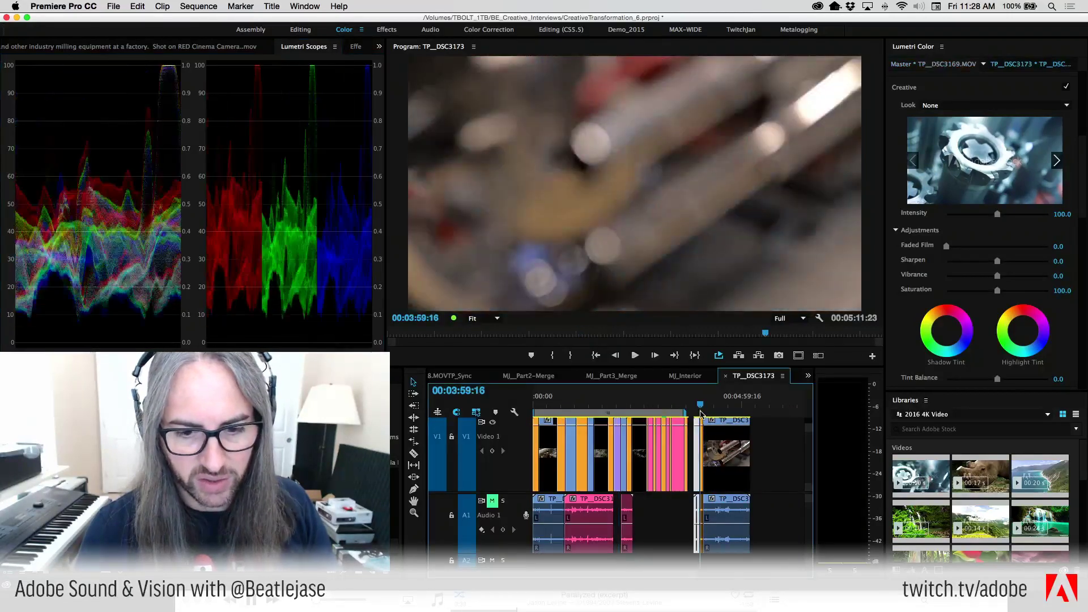
left_click(705, 411)
key("space")
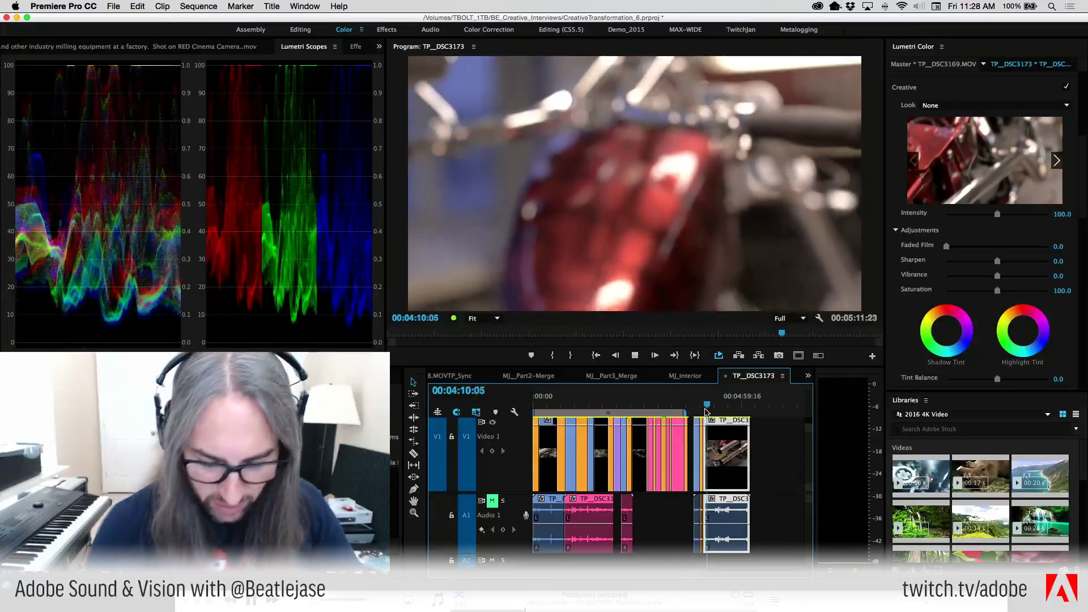
key("space")
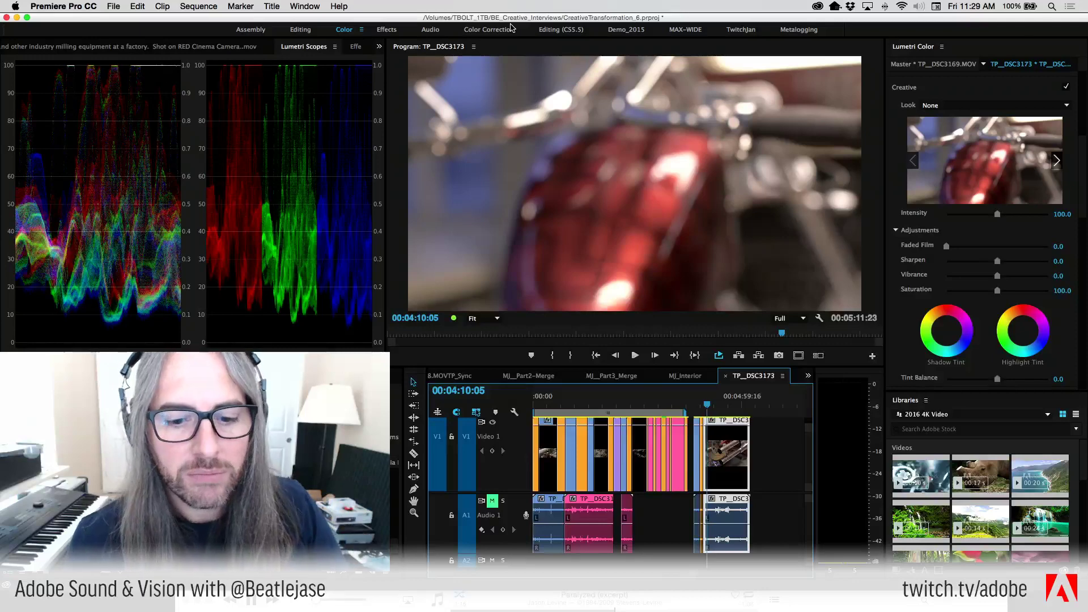
Play through the motorcycle clip from the fuel tank shot to the engine shot, speeding up playback in between.
key("space")
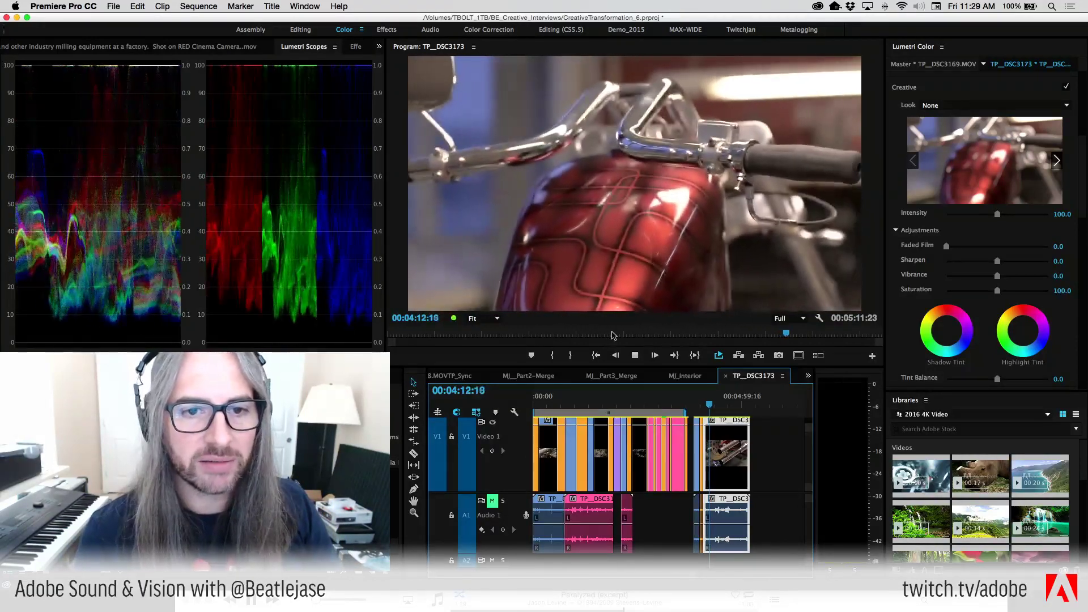
key("space")
key("space")
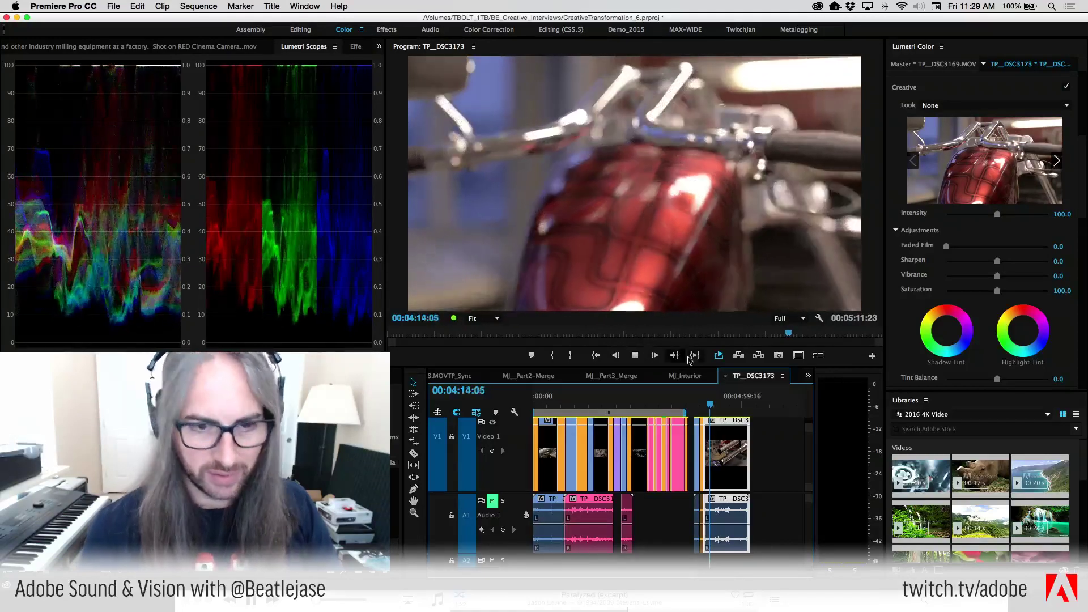
key("l")
key("l")
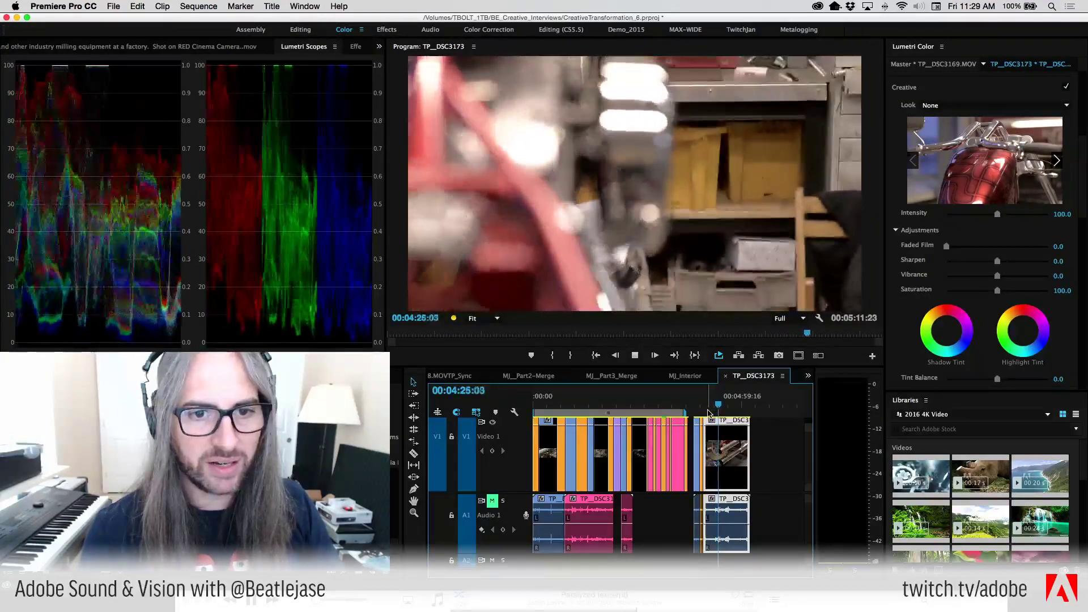
key("space")
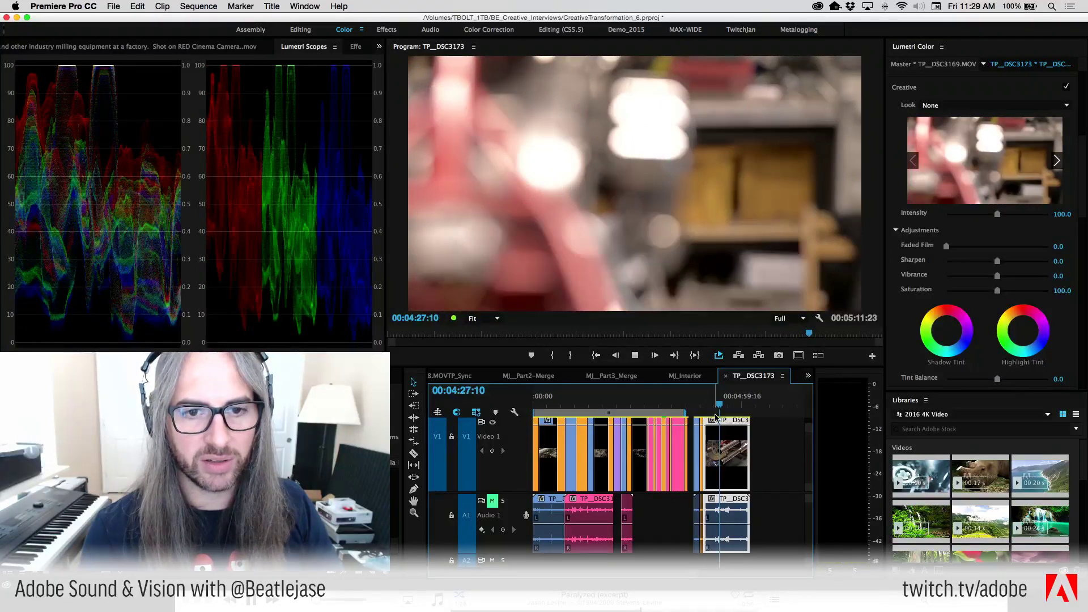
key("l")
key("l")
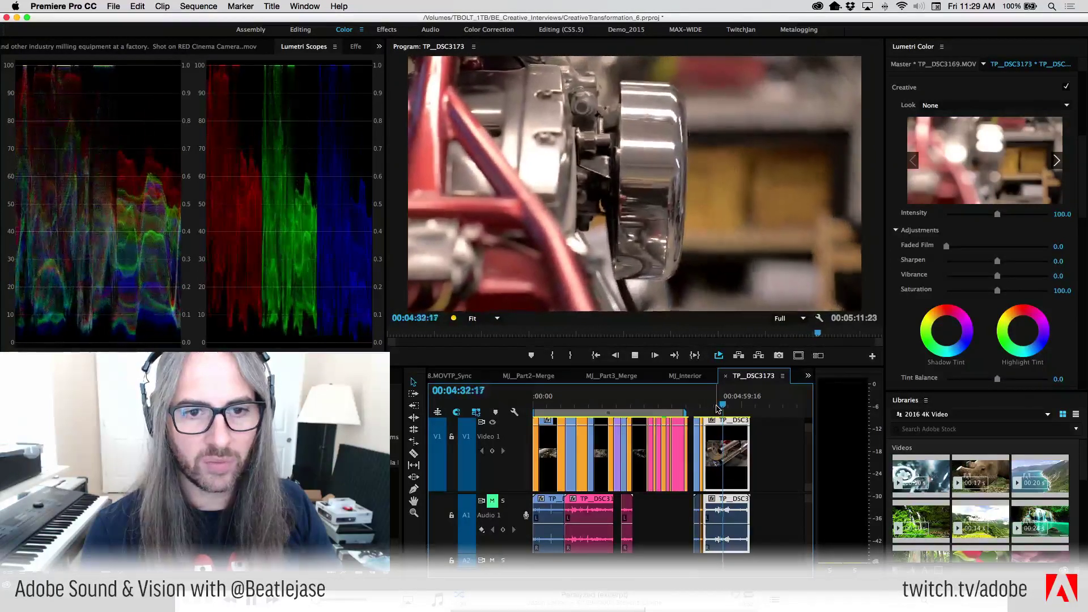
key("space")
key("space")
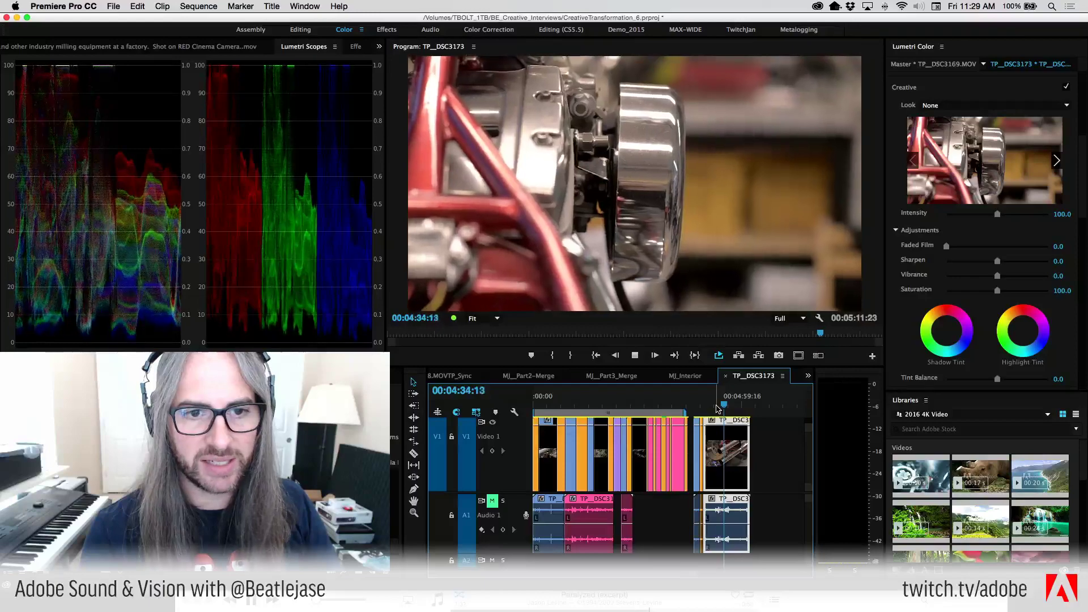
Find where the engine shot begins in the motorcycle clip and split the clip there at 00:04:30:02.
key("j")
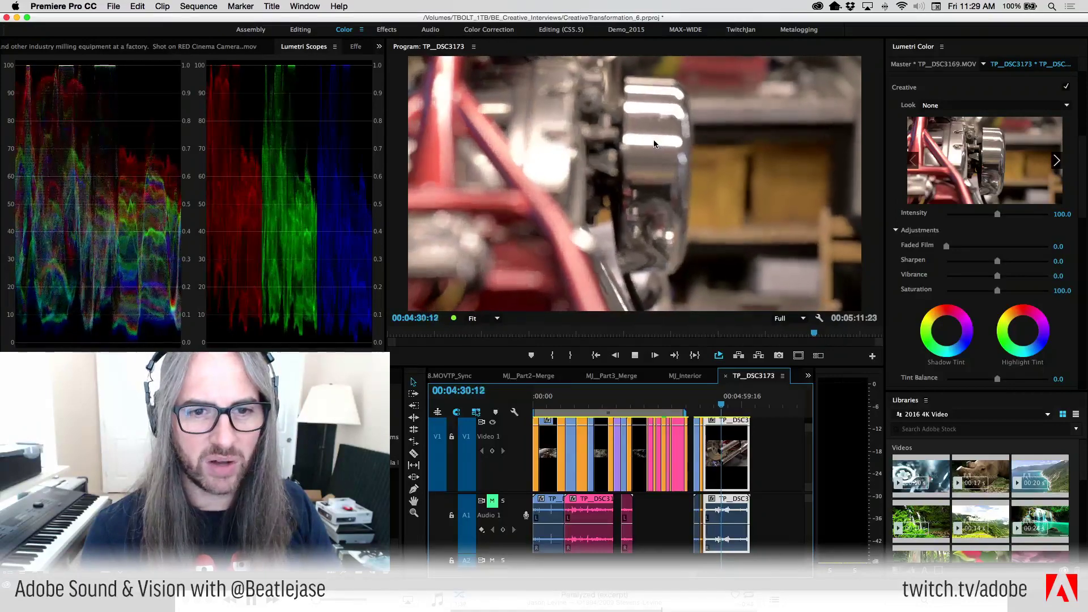
key("l")
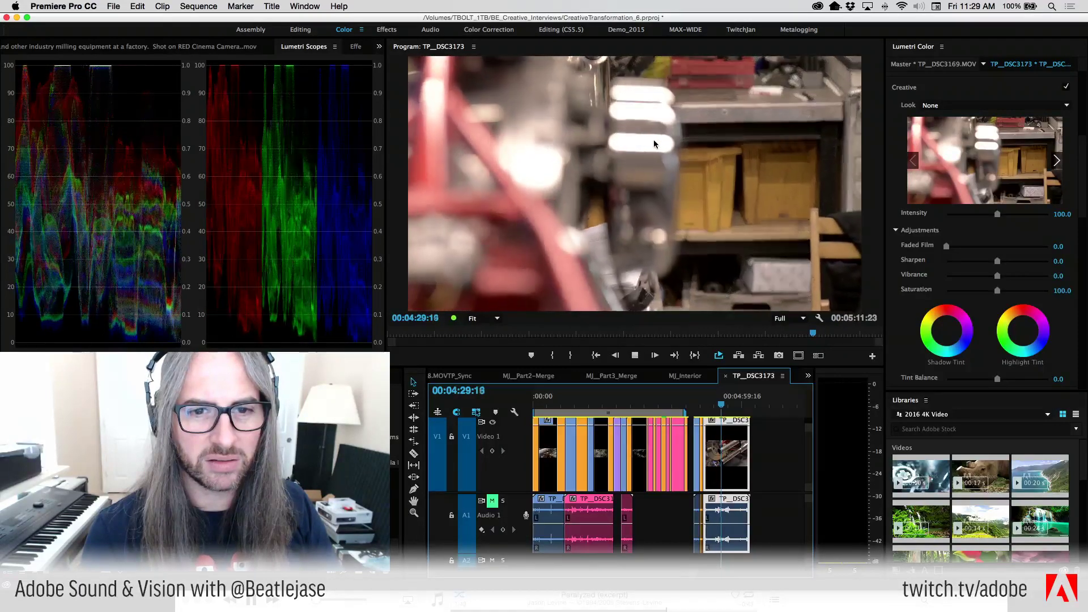
key("k")
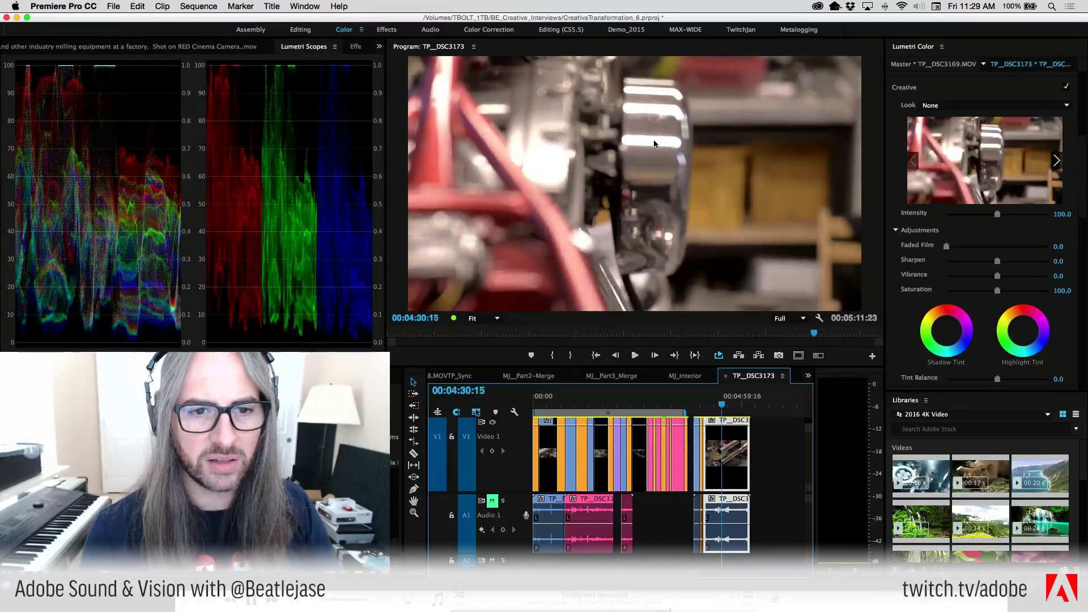
key("j")
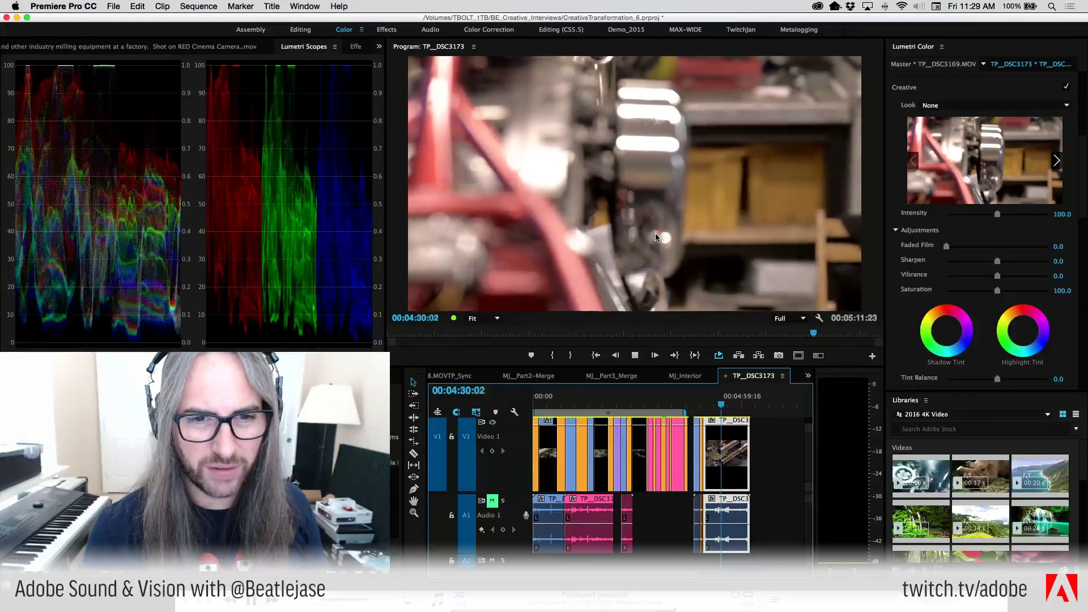
key("l")
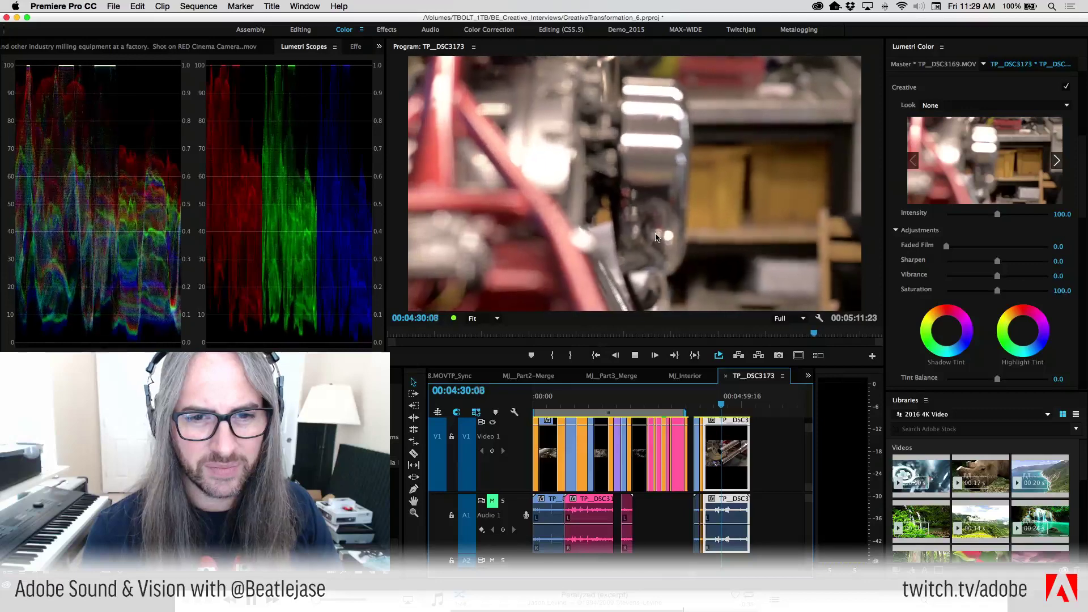
key("k")
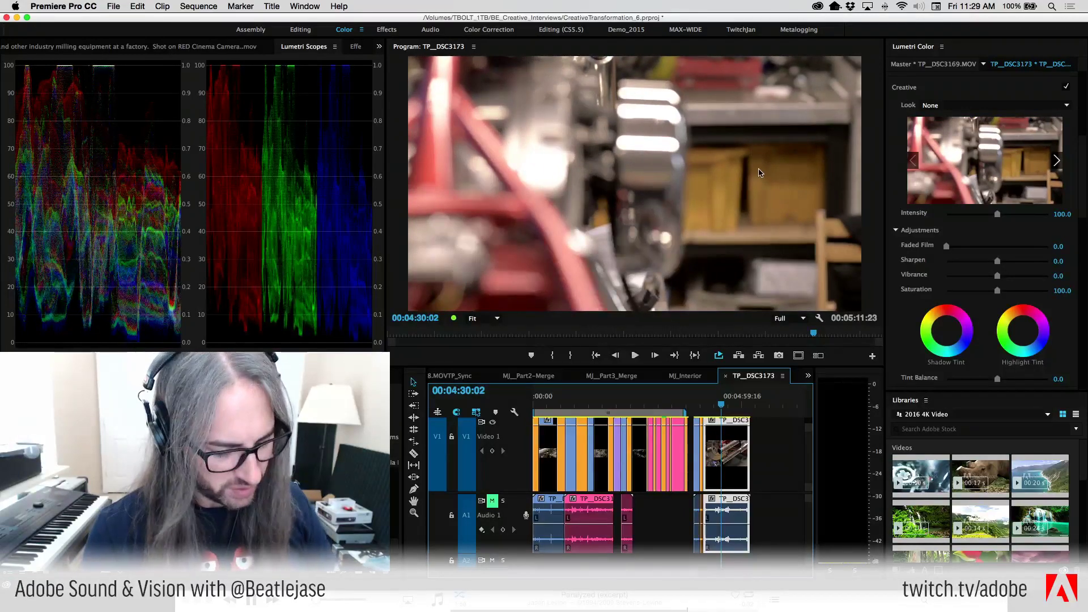
key("c")
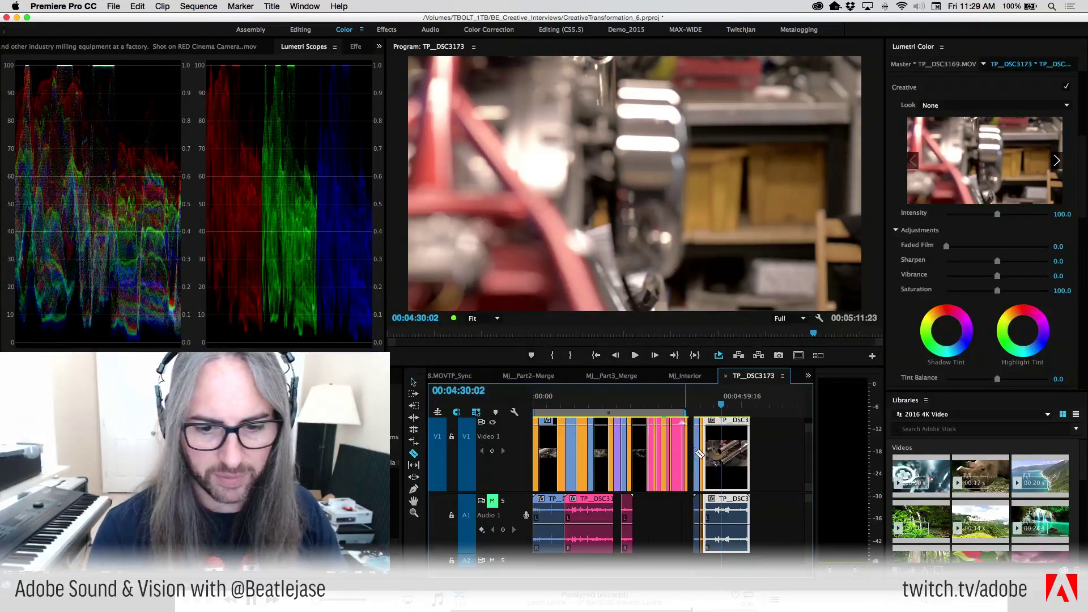
left_click(722, 460)
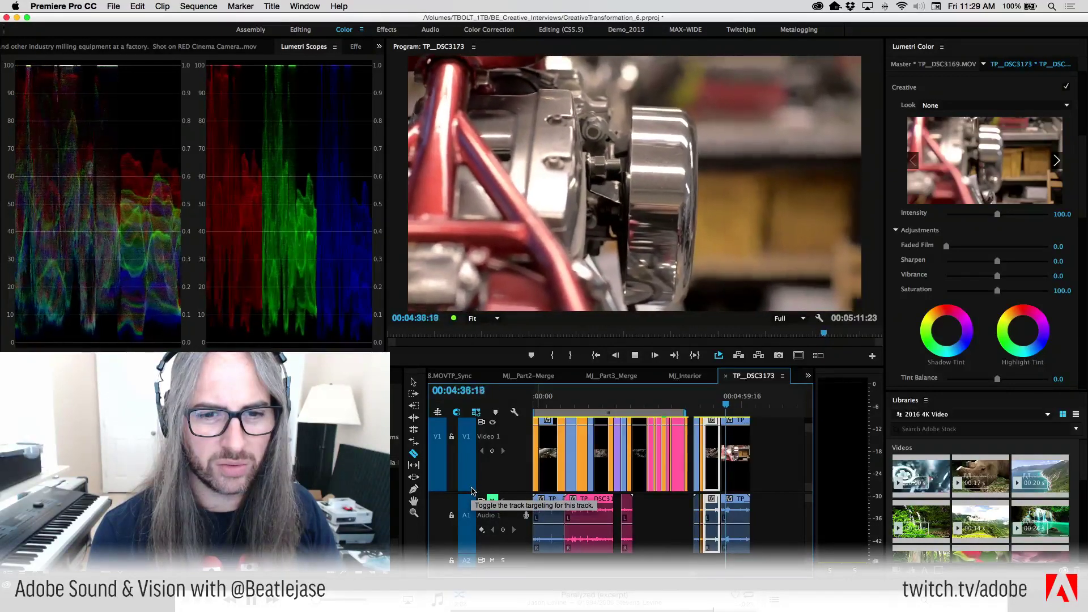
Find where the usable part of the engine shot ends and split the clip again at 00:04:35:12.
key("Up")
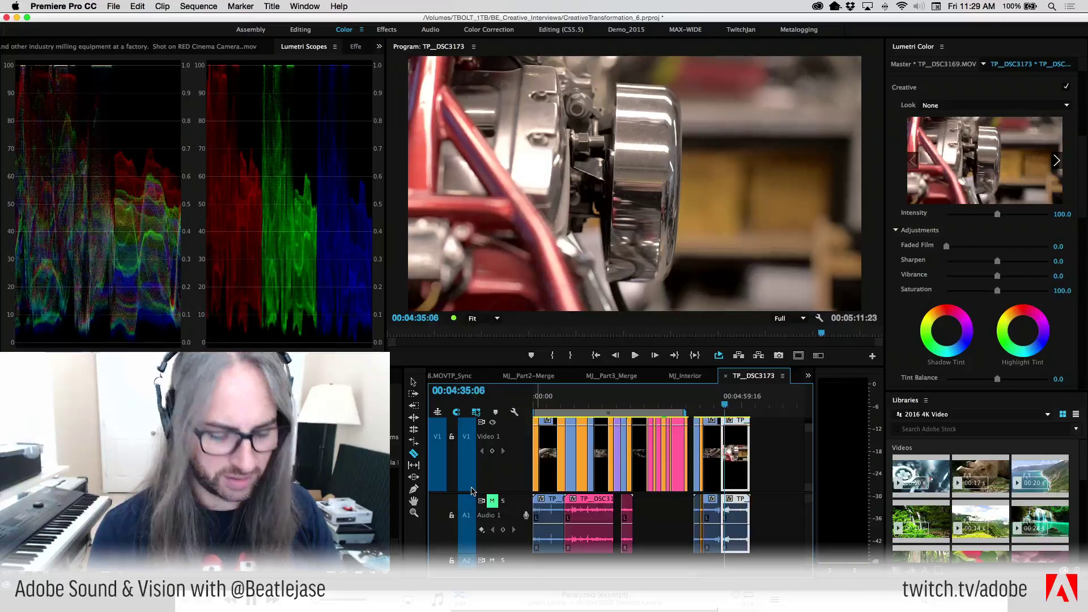
key("equal")
key("equal")
key("equal")
key("equal")
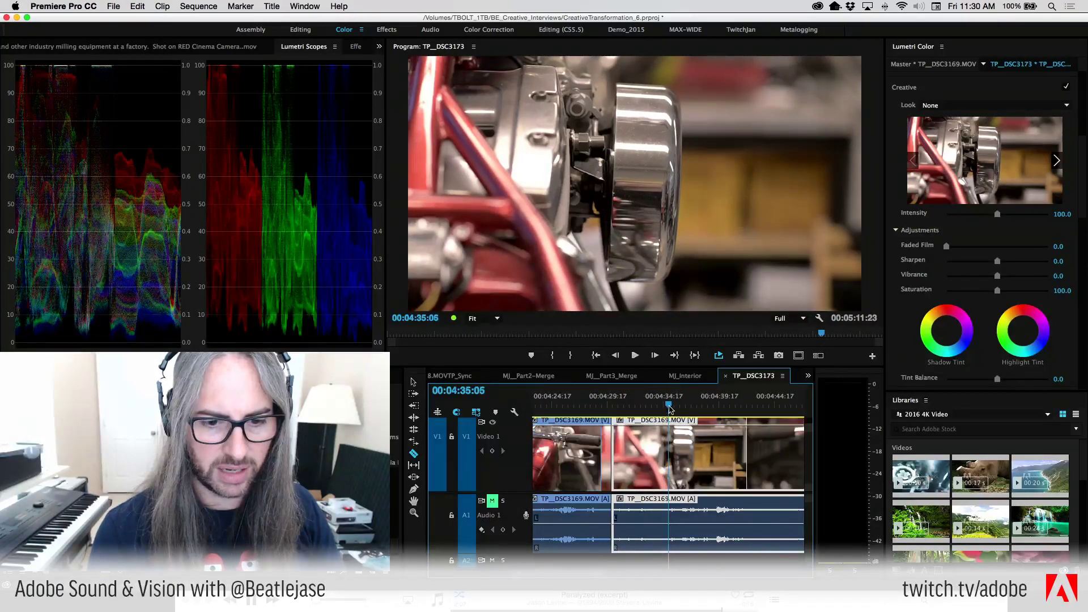
left_click(615, 406)
key("space")
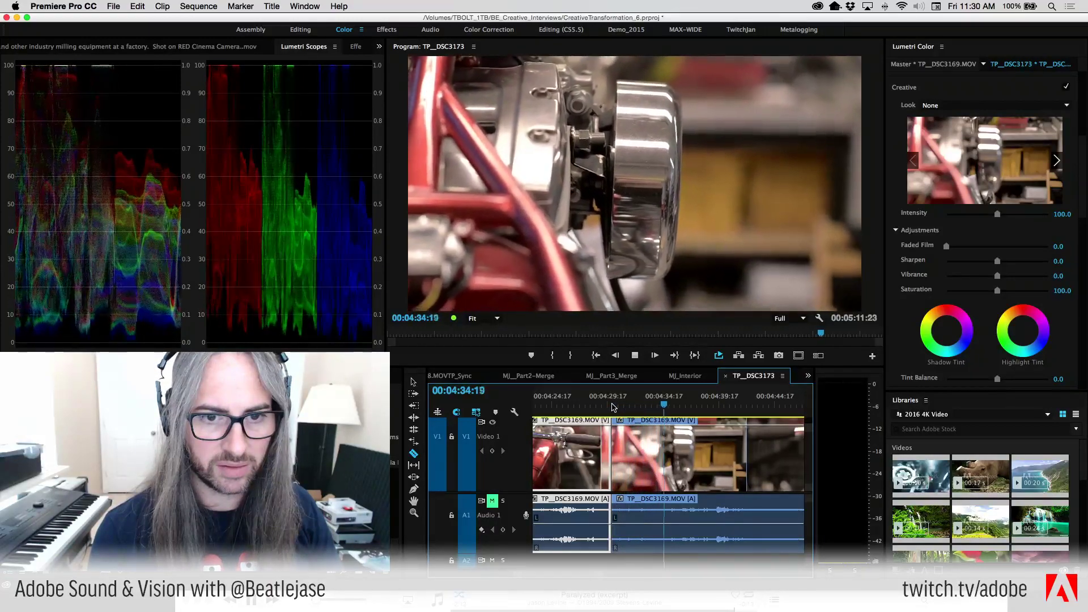
key("j")
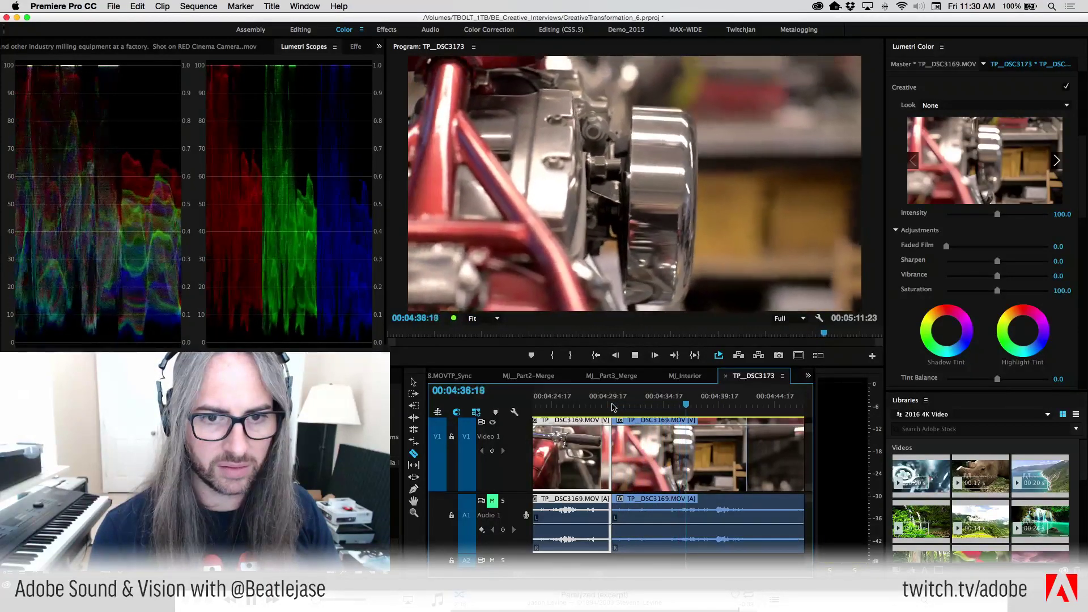
key("k")
key("Left")
key("Left")
key("Left")
key("Left")
key("Left")
key("Left")
key("Left")
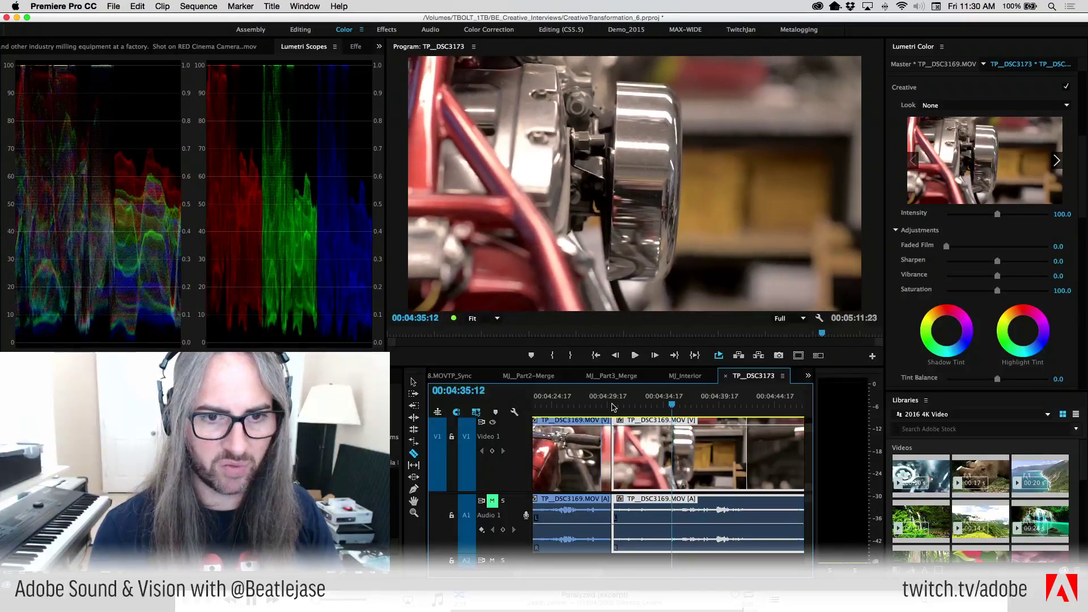
left_click(671, 469)
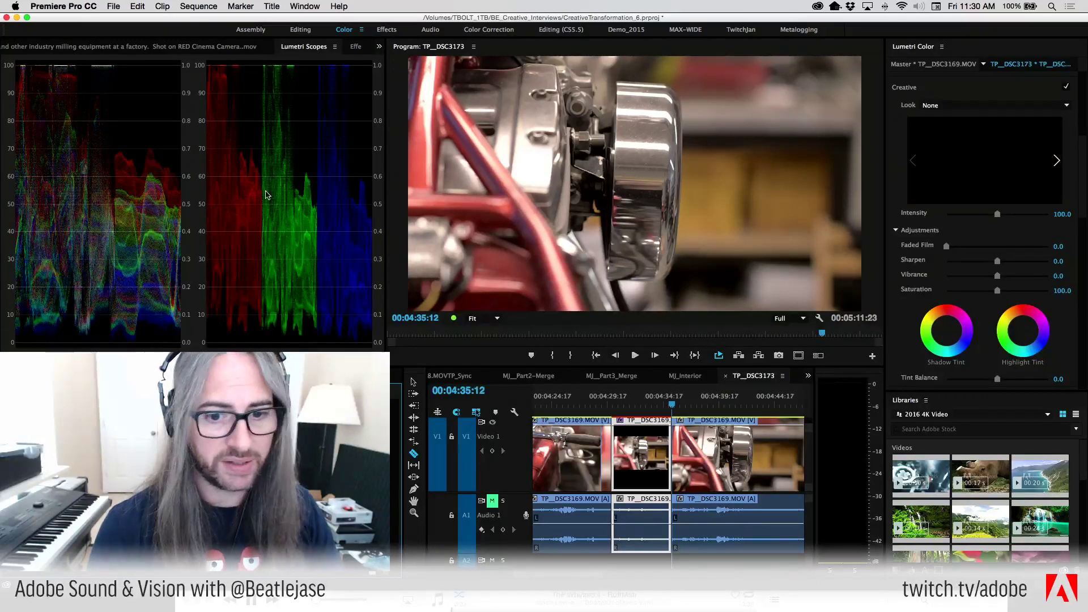
Park the playhead at 00:04:32:09 within the short engine segment and give that segment an orange label color.
left_click(637, 404)
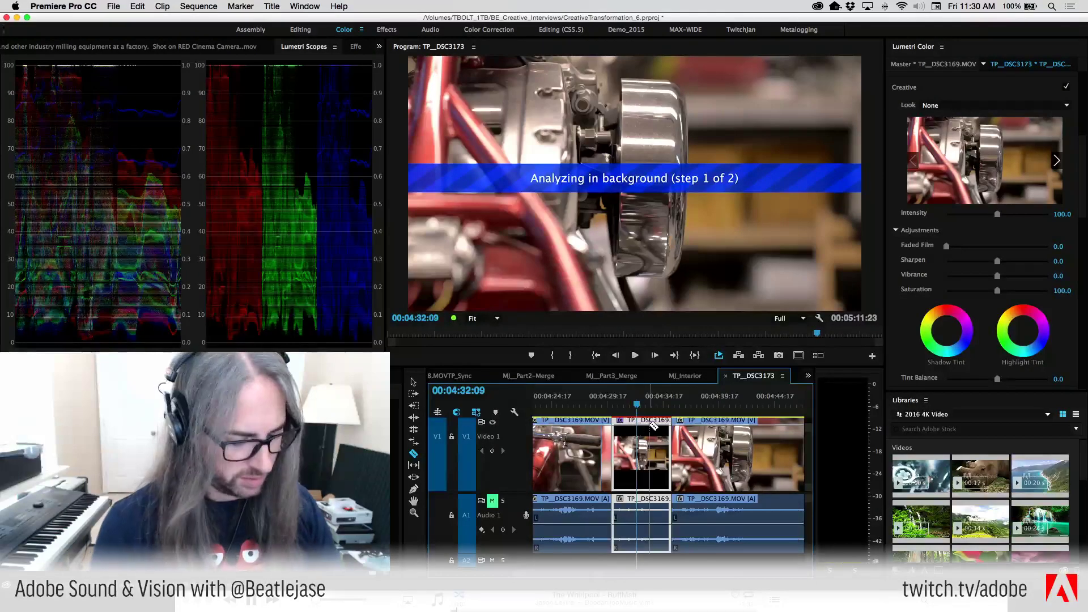
right_click(651, 428)
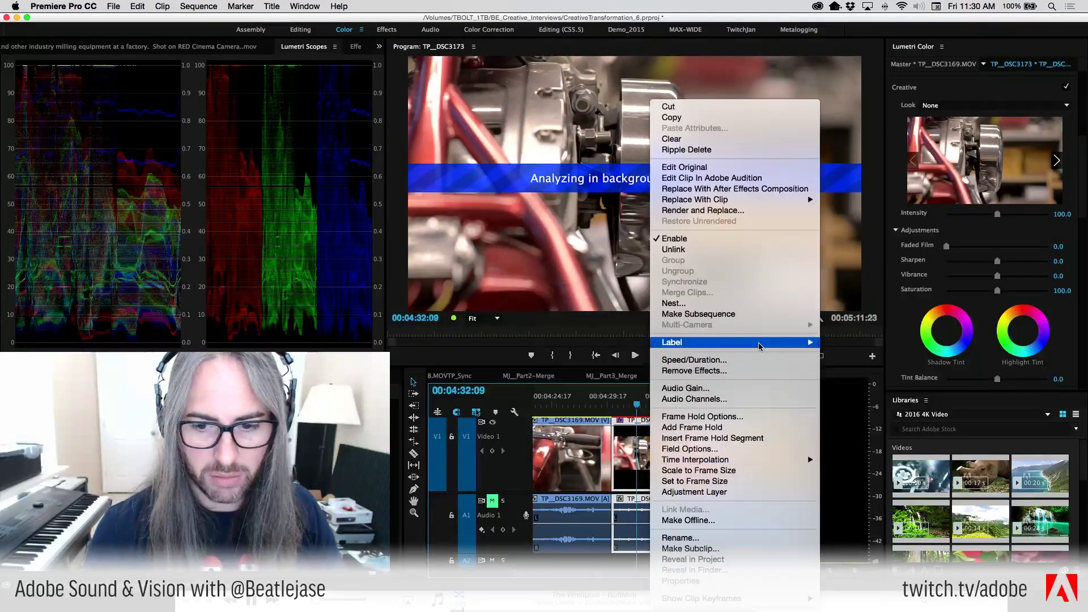
mouse_move(794, 342)
left_click(860, 439)
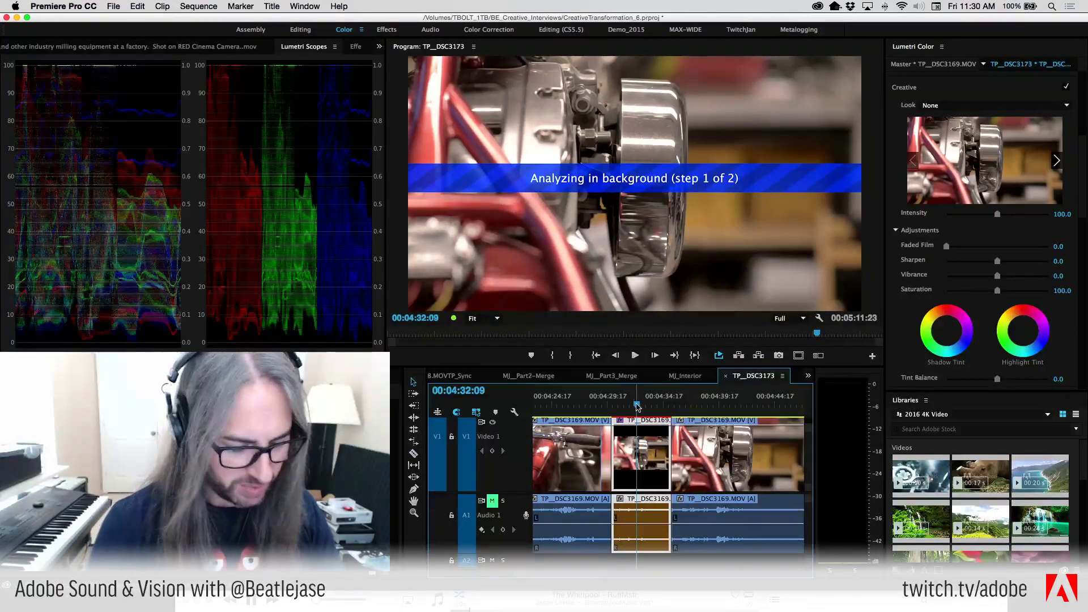
Scrub through the engine segment and park the playhead at 00:04:31:00, with more of the sequence in view.
key("minus")
key("minus")
key("minus")
mouse_move(643, 409)
left_mouse_down()
mouse_move(621, 410)
mouse_move(663, 412)
left_mouse_up()
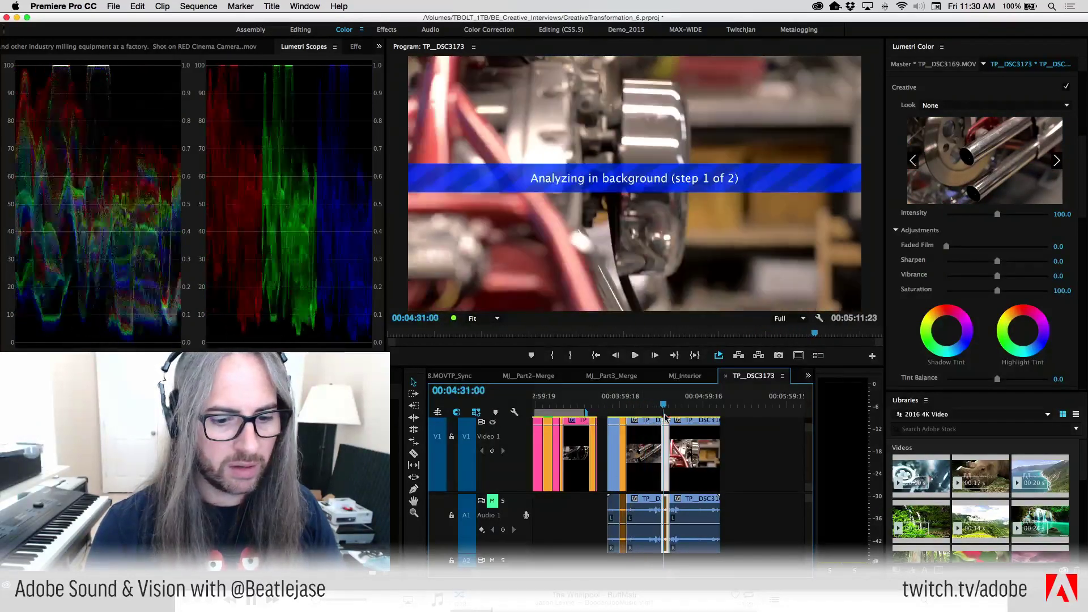
Visit iTunes twice, returning to Premiere Pro each time, and play the engine segment between visits from 00:04:31:00 to 00:04:31:22.
left_click(319, 605)
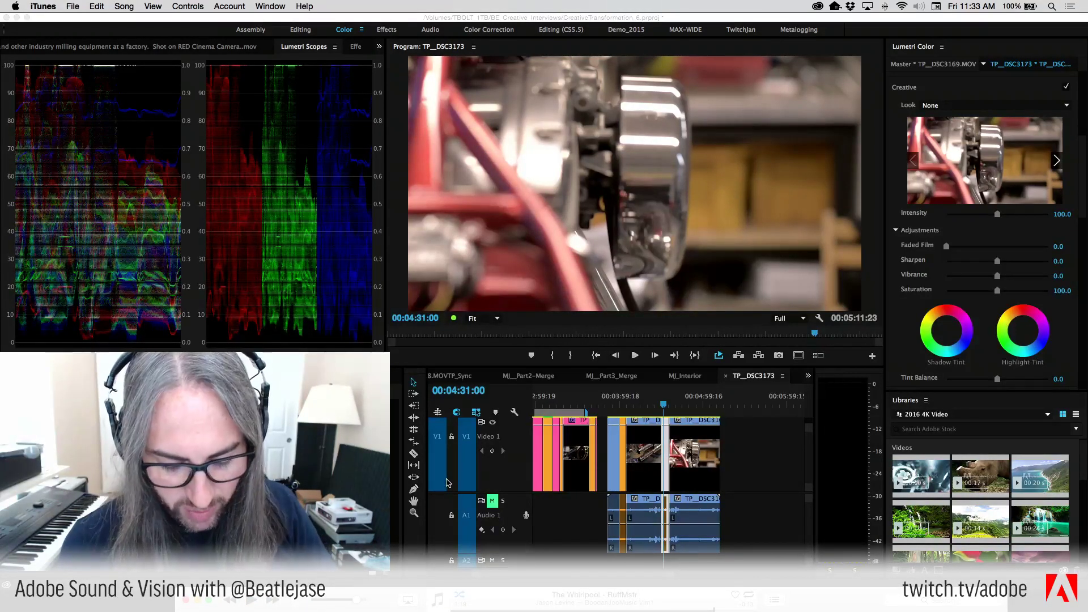
left_click(660, 412)
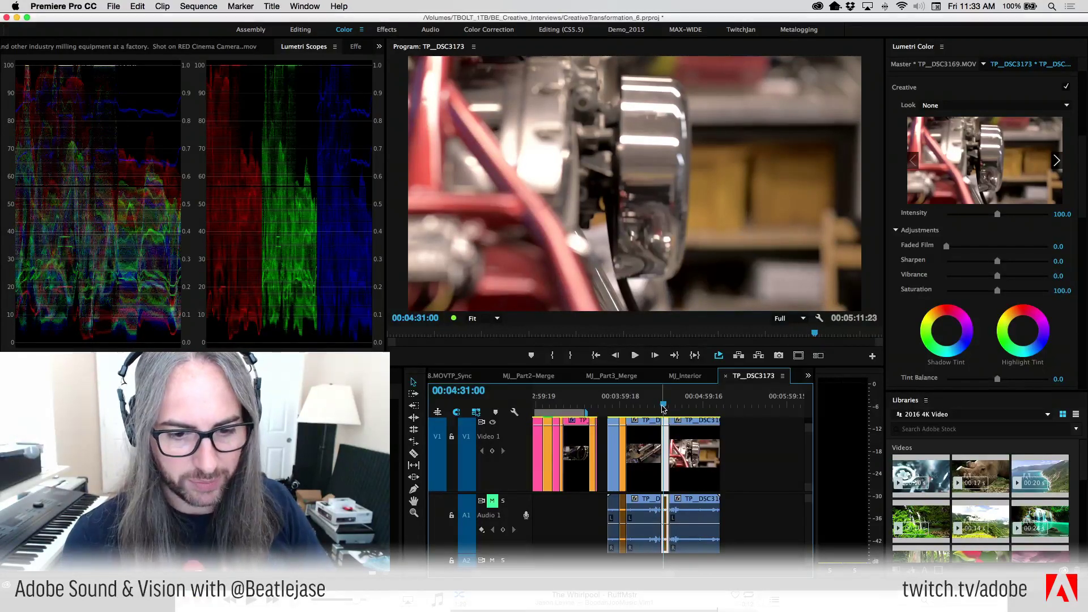
key("space")
key("space")
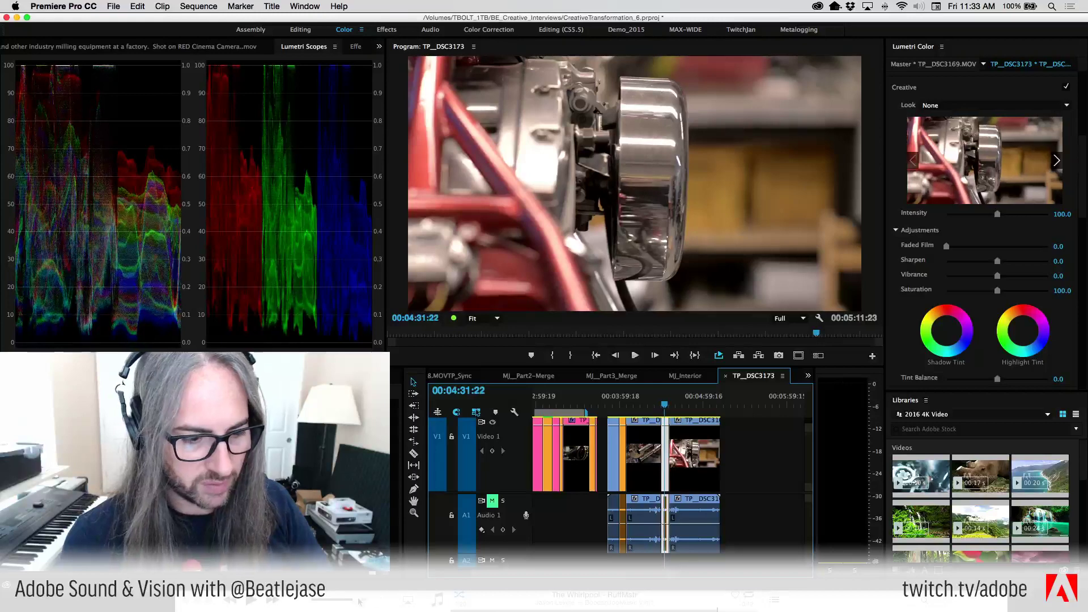
left_click(342, 600)
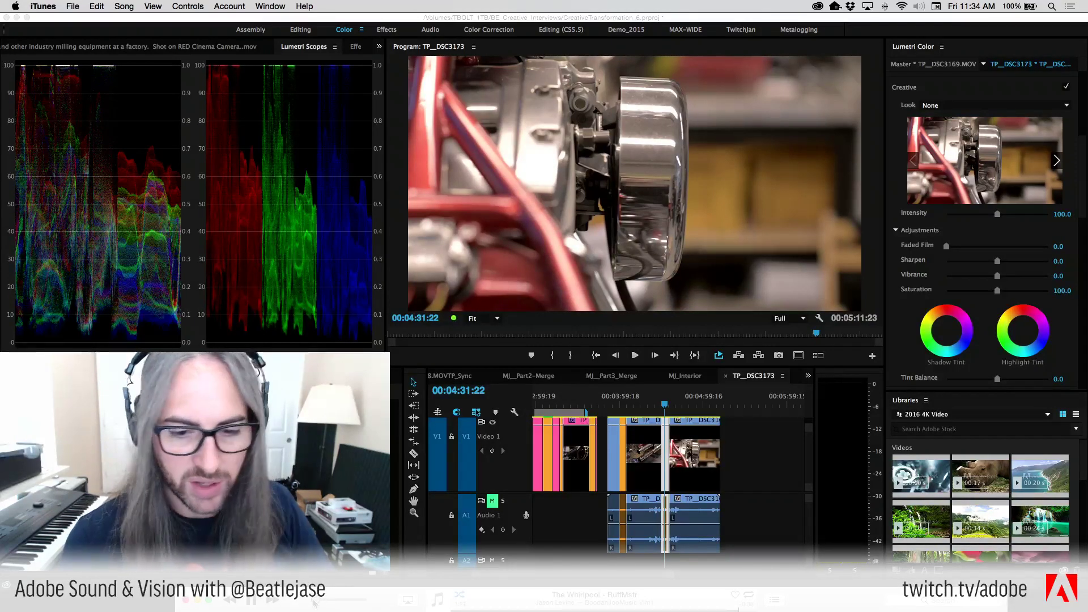
left_click(747, 383)
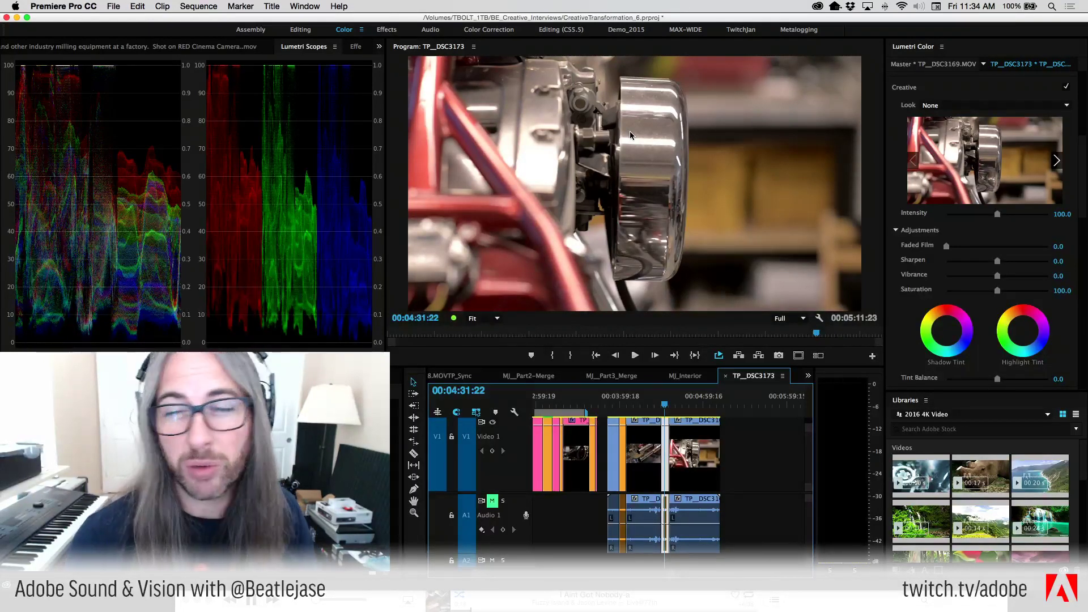
Play the orange-labelled engine segment from its start past its end cut to check its camera movement.
key("equal")
key("equal")
key("equal")
key("equal")
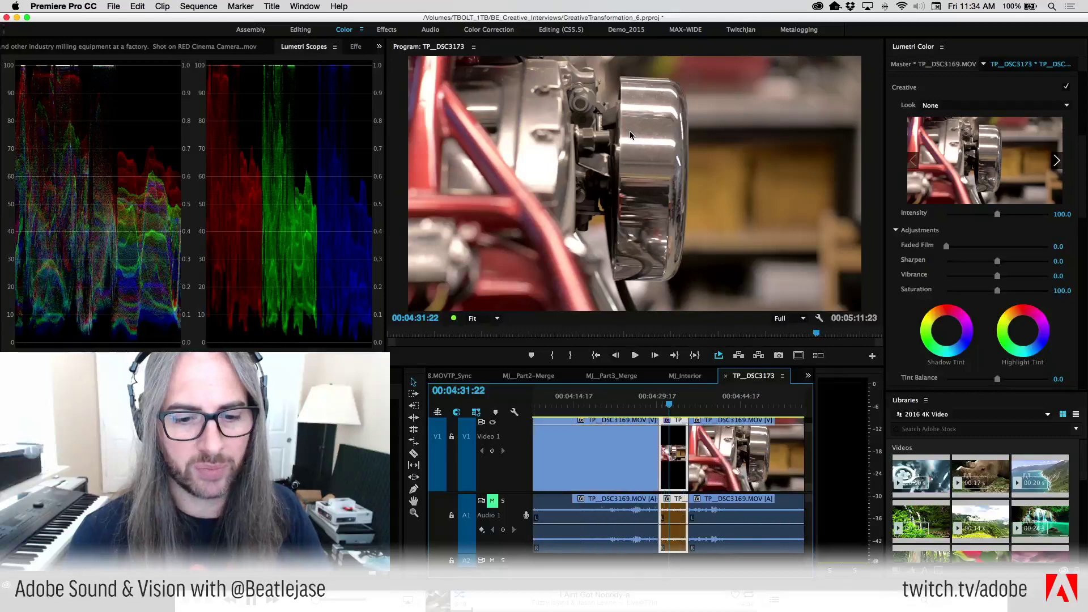
key("minus")
key("minus")
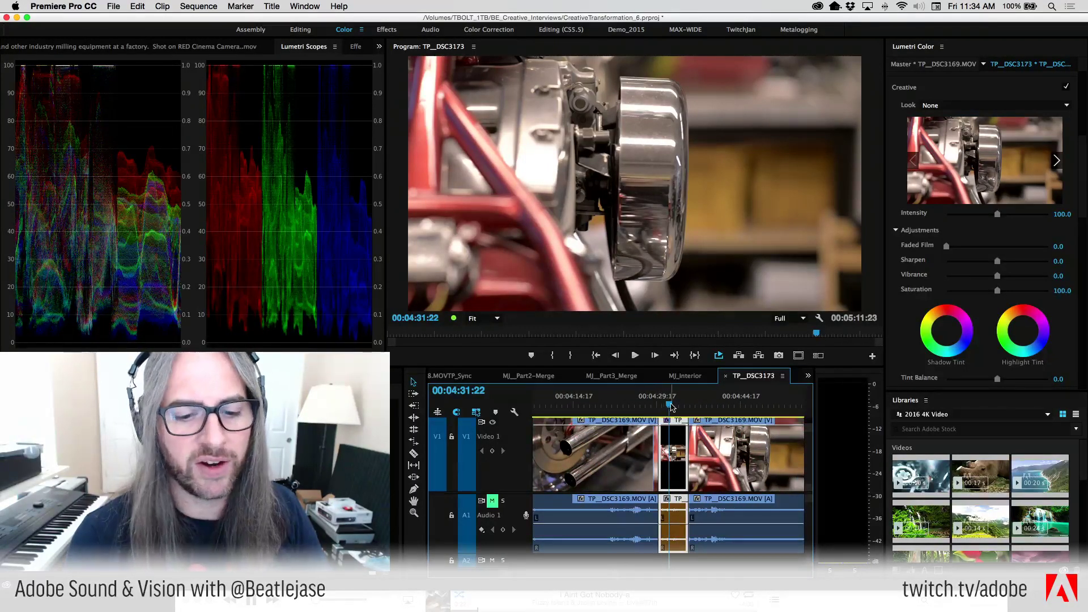
left_click_drag(669, 405, 659, 404)
key("space")
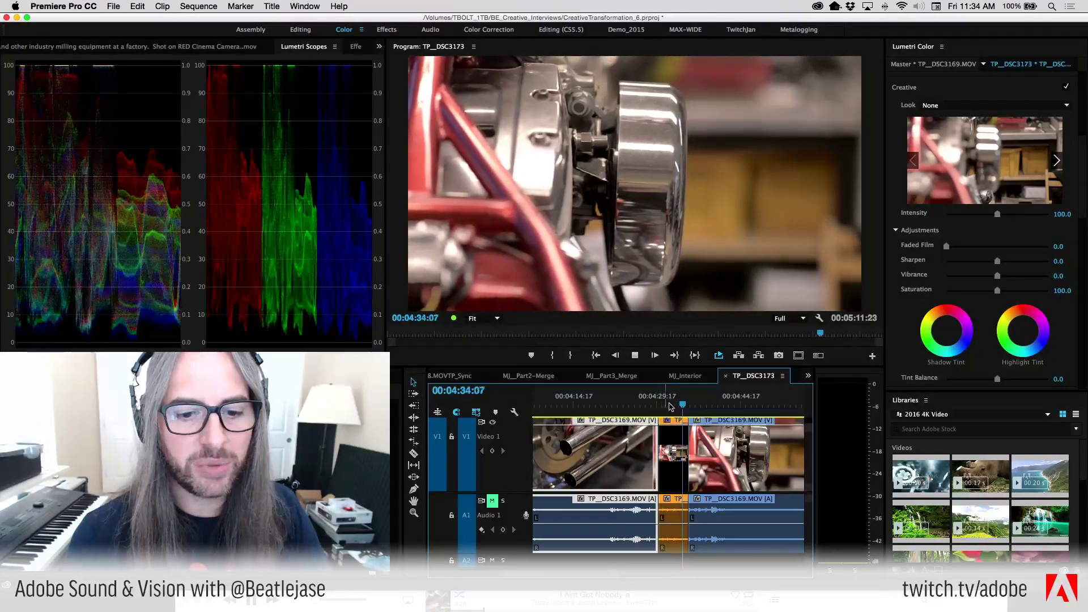
Replay the engine segment from 00:04:30:06 to check its stability, and let playback run on into the following handlebar footage.
left_click(678, 406)
left_click_drag(678, 406, 660, 406)
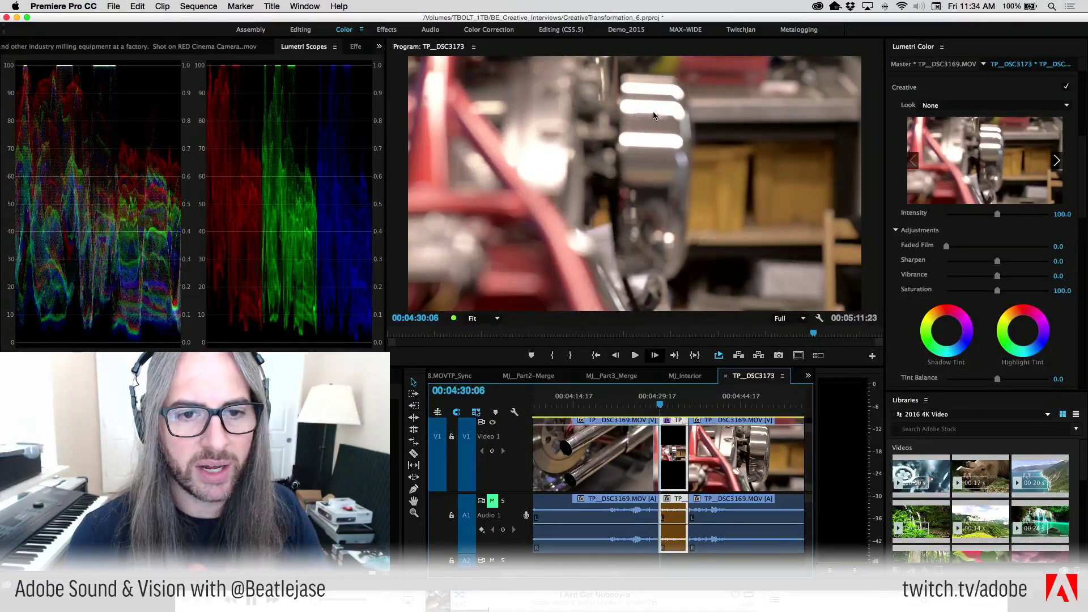
key("space")
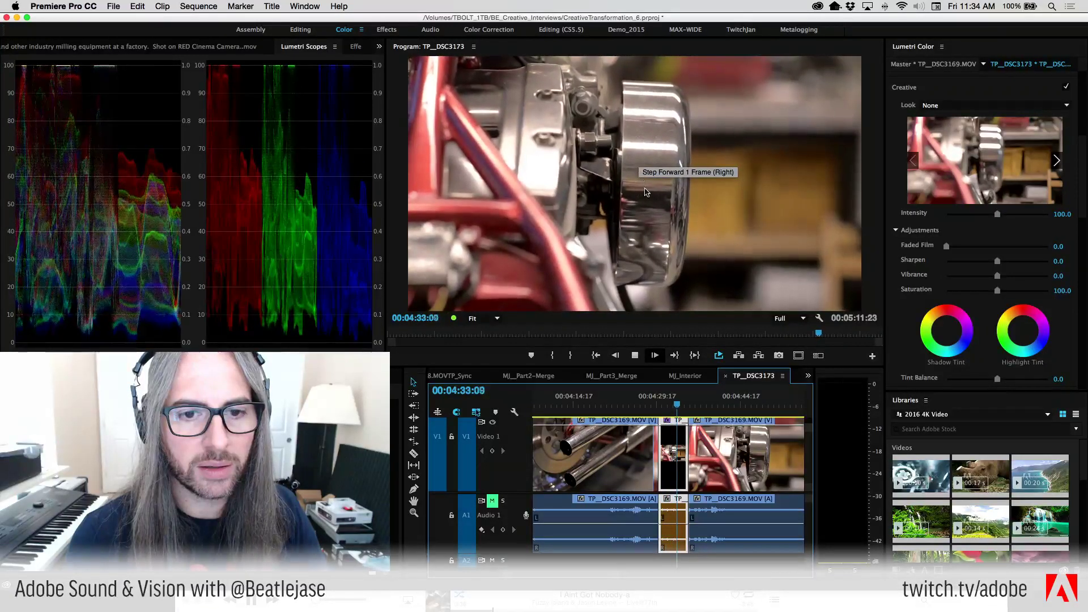
left_click_drag(686, 409, 661, 410)
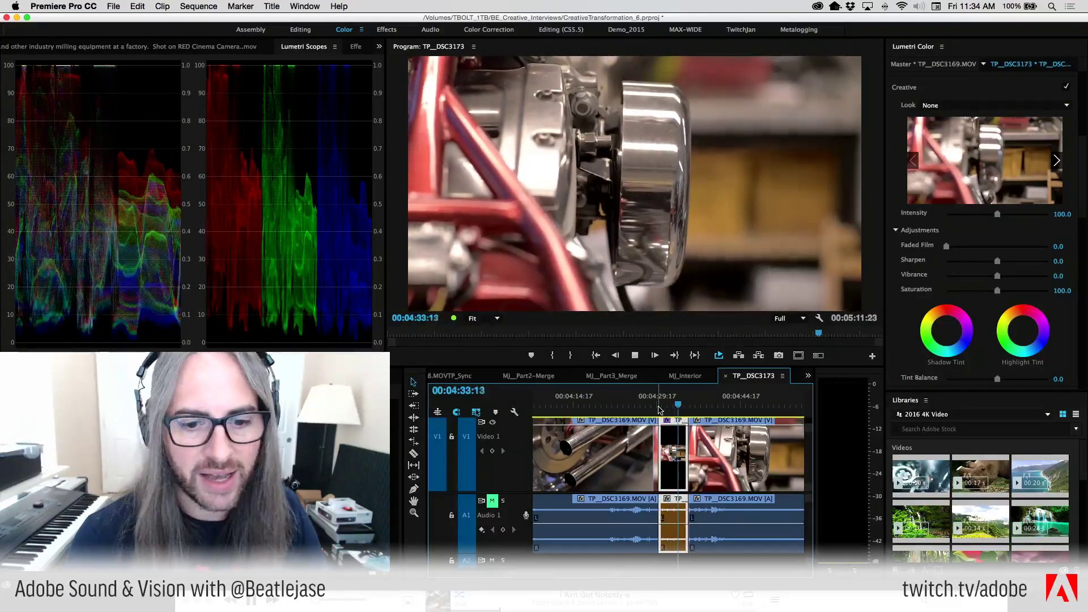
key("space")
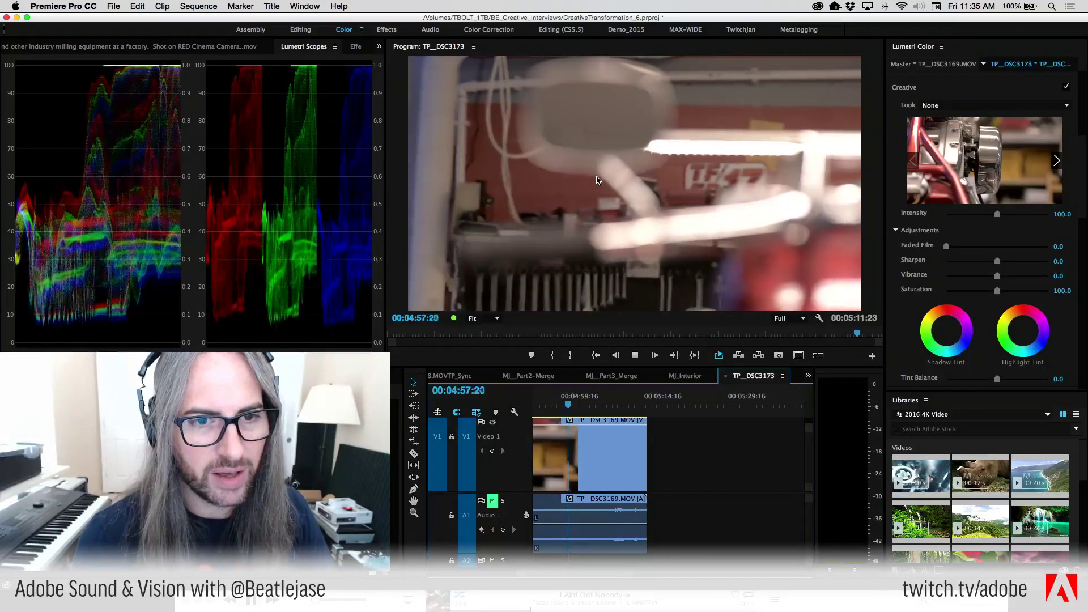
Shuttle back to the handlebar mirror shot and step through its frames to park the playhead at 00:04:53:04.
key("j")
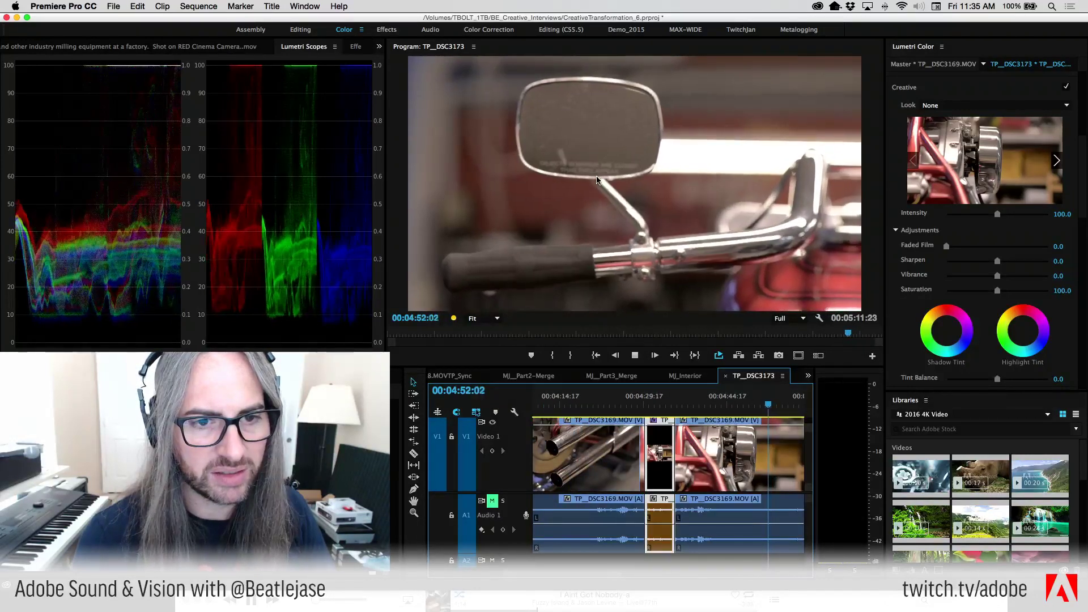
key("l")
key("k")
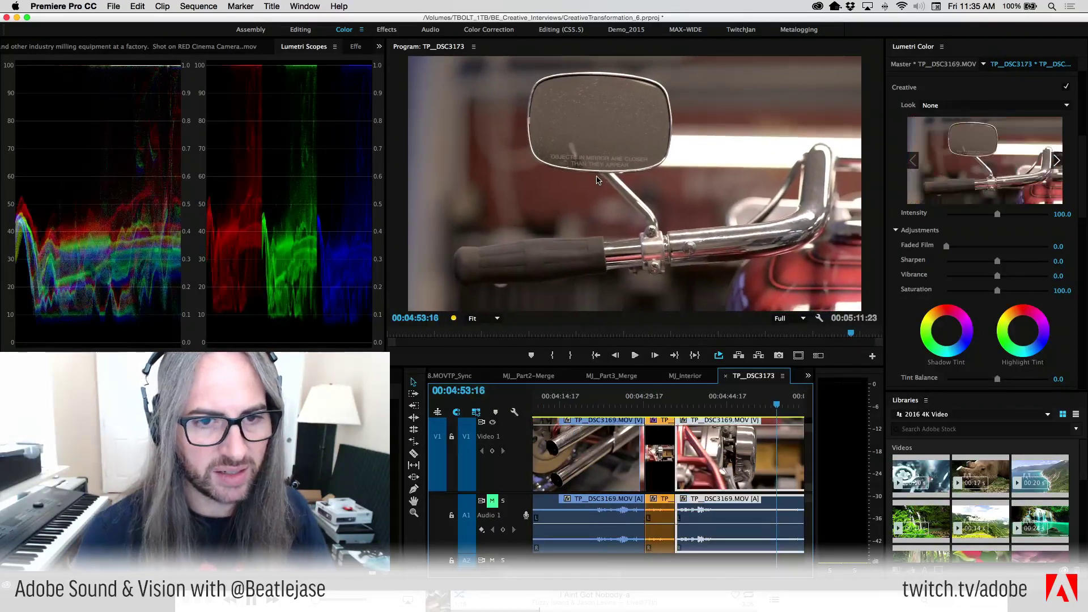
key("Left")
key("Left")
key("Left")
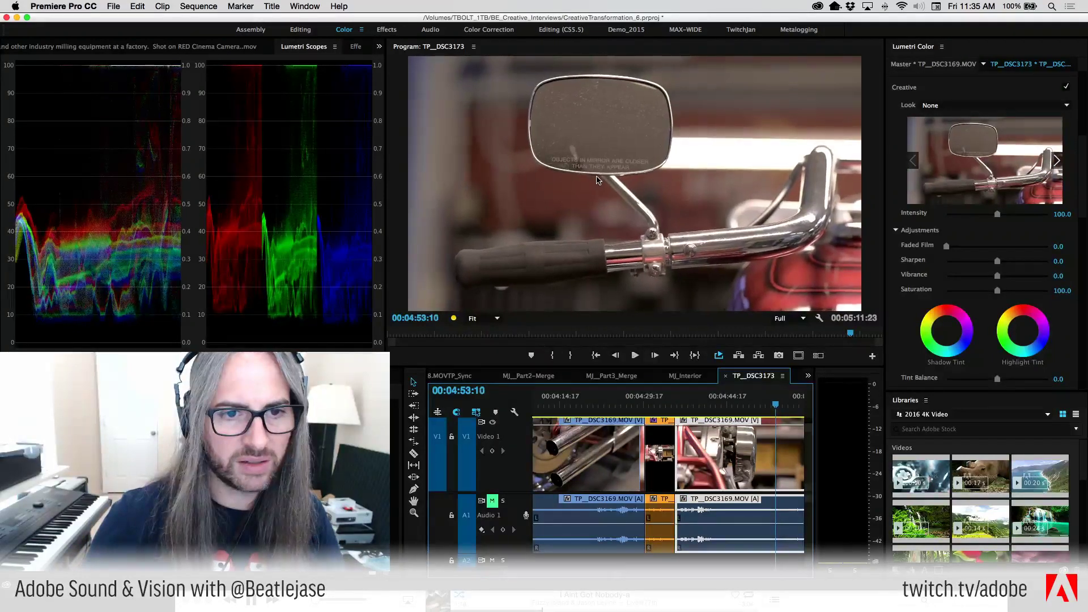
key("Left")
key("Left")
key("Left")
key("Left")
key("Left")
key("Left")
key("Left")
key("Left")
key("Left")
key("Left")
key("Left")
key("Left")
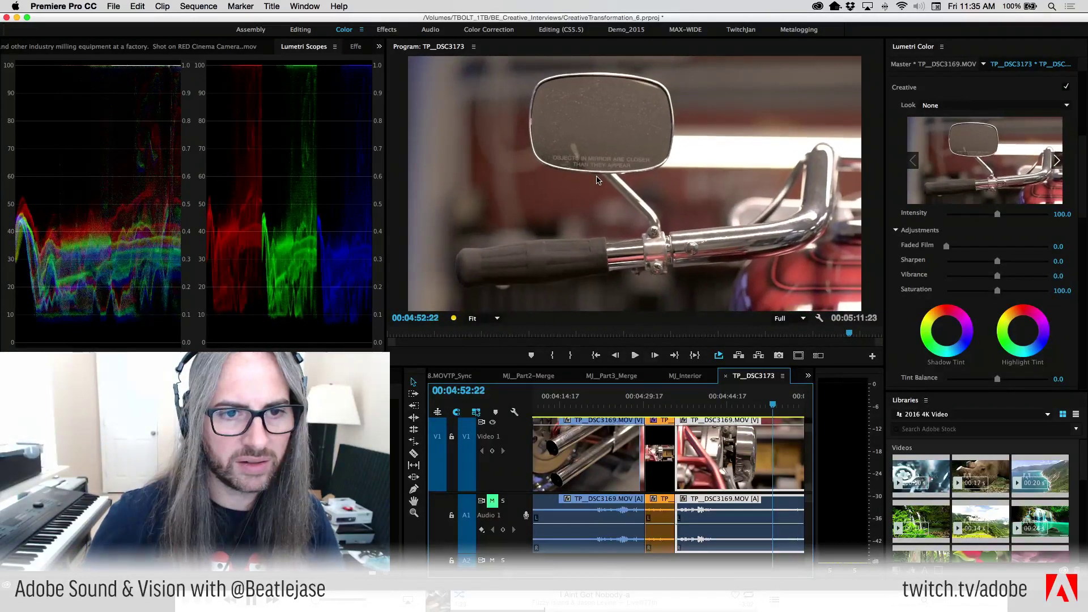
key("Right")
key("Right")
key("Right")
key("Right")
key("Right")
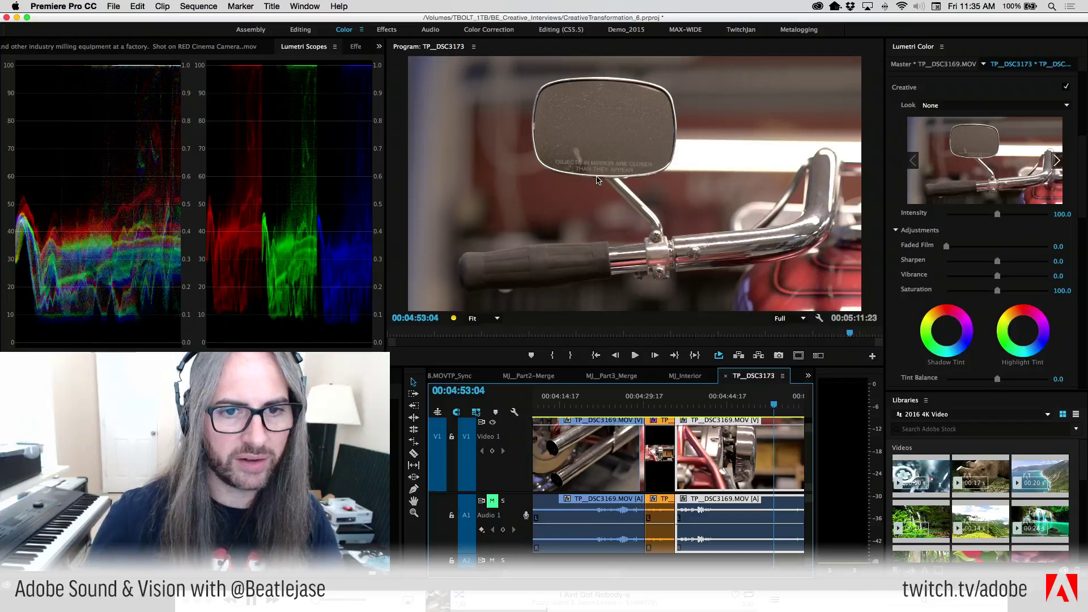
Inspect the handlebar mirror frame at full size, restore the layout, and cut the clip at 00:04:53:04.
key("grave")
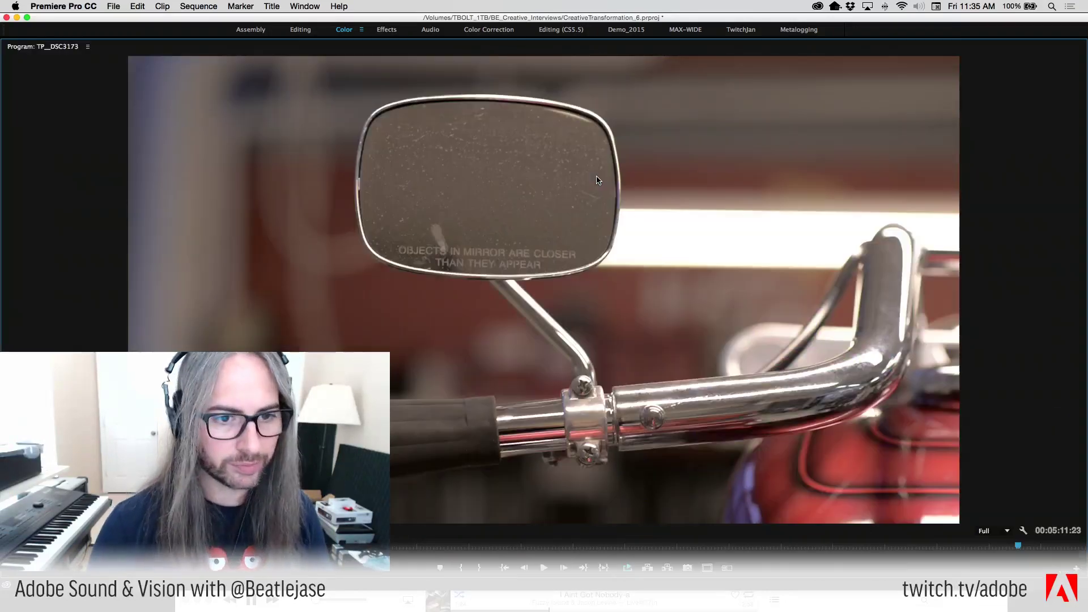
key("grave")
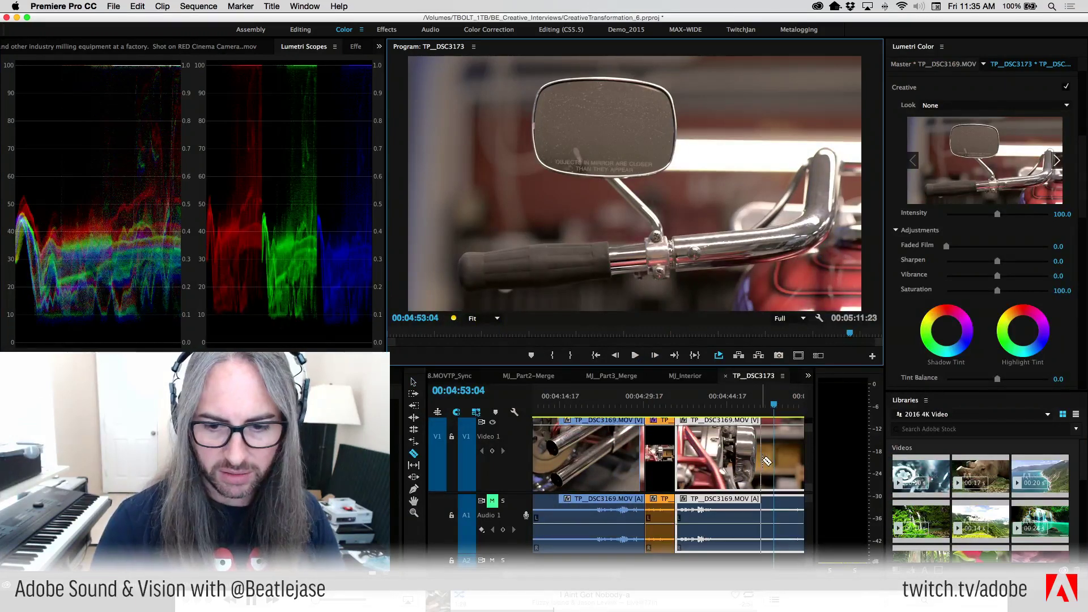
left_click(778, 465)
Play through the mirror shot, shuttle back to 00:04:58:02, and cut the clip there to isolate the segment.
key("space")
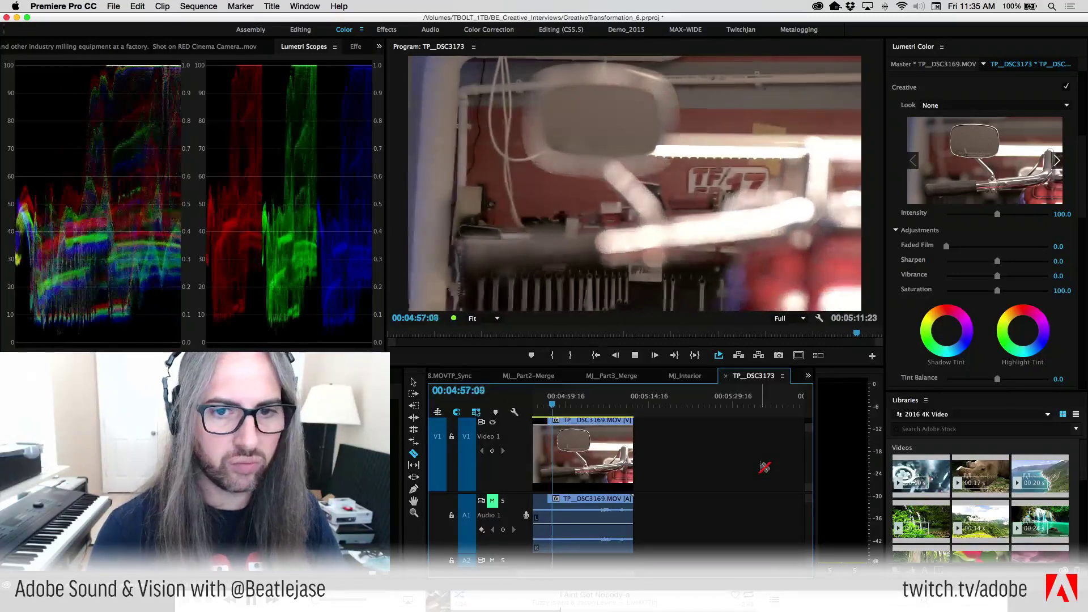
key("k")
key("j")
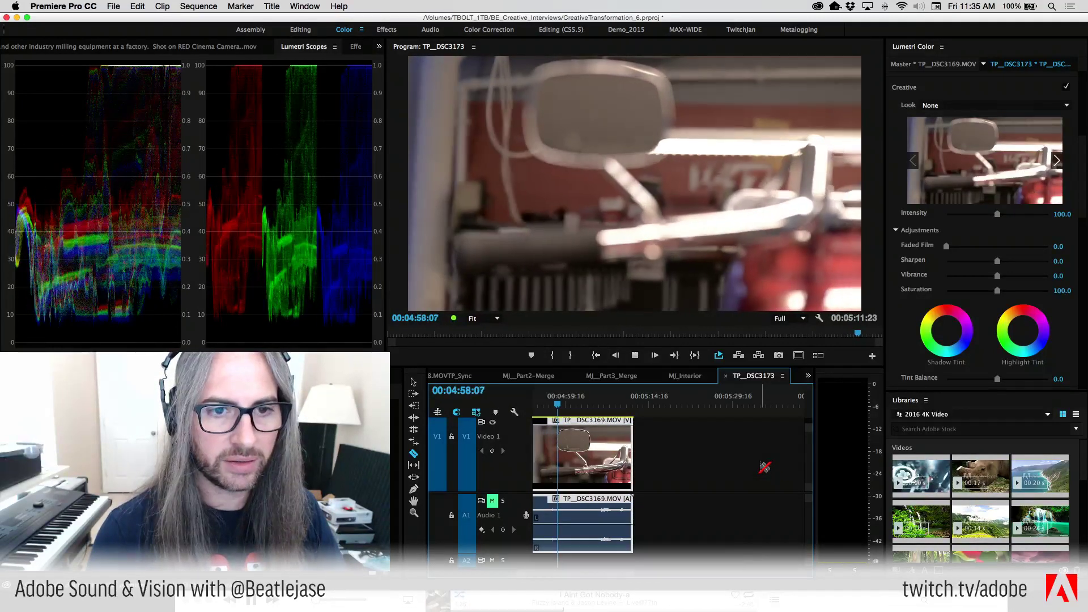
key("k")
key("k+l")
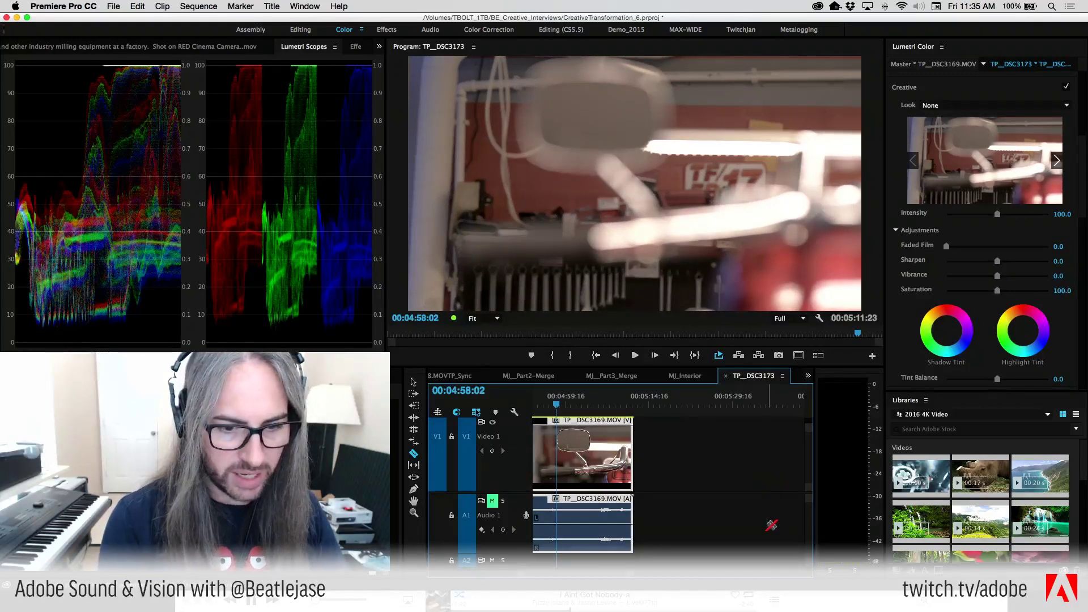
key("minus")
key("minus")
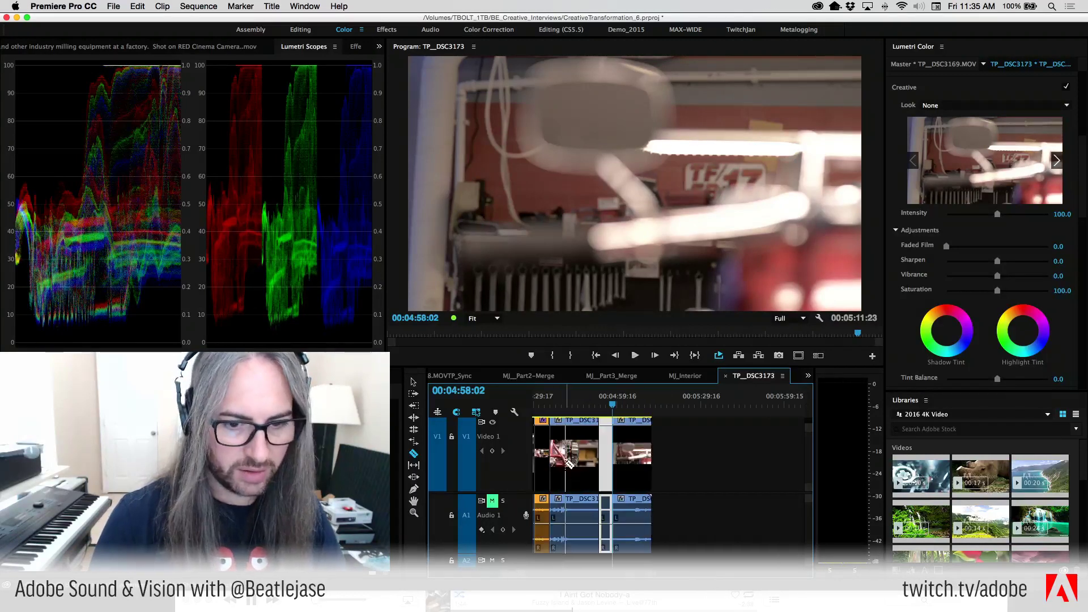
Scrub and play the stabilized mirror segment to check its smoothness, and park the playhead at 00:04:53:13.
left_click_drag(614, 406, 604, 406)
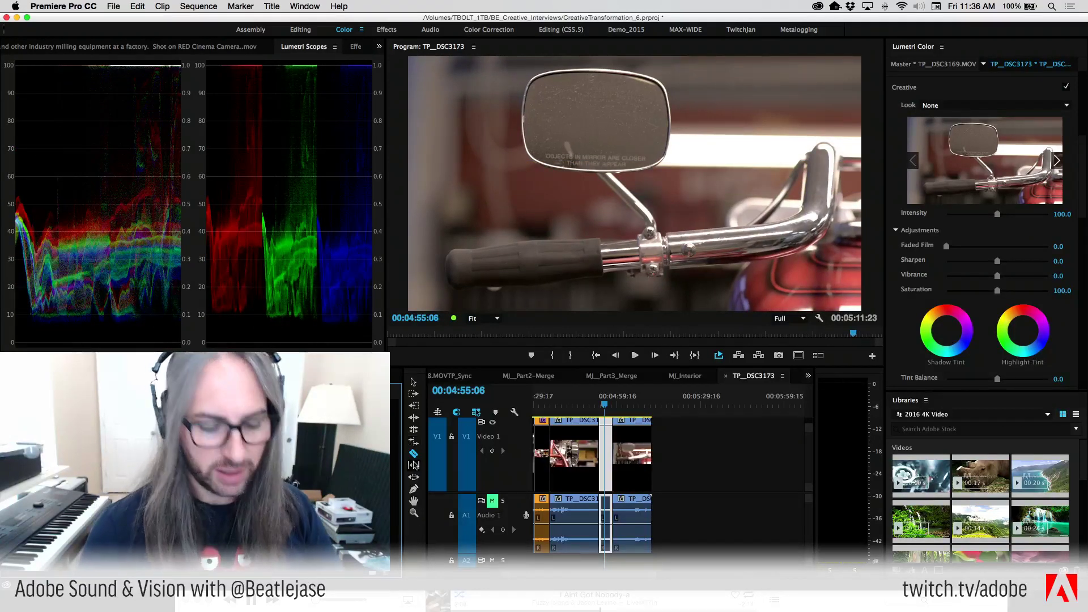
left_click(603, 407)
key("space")
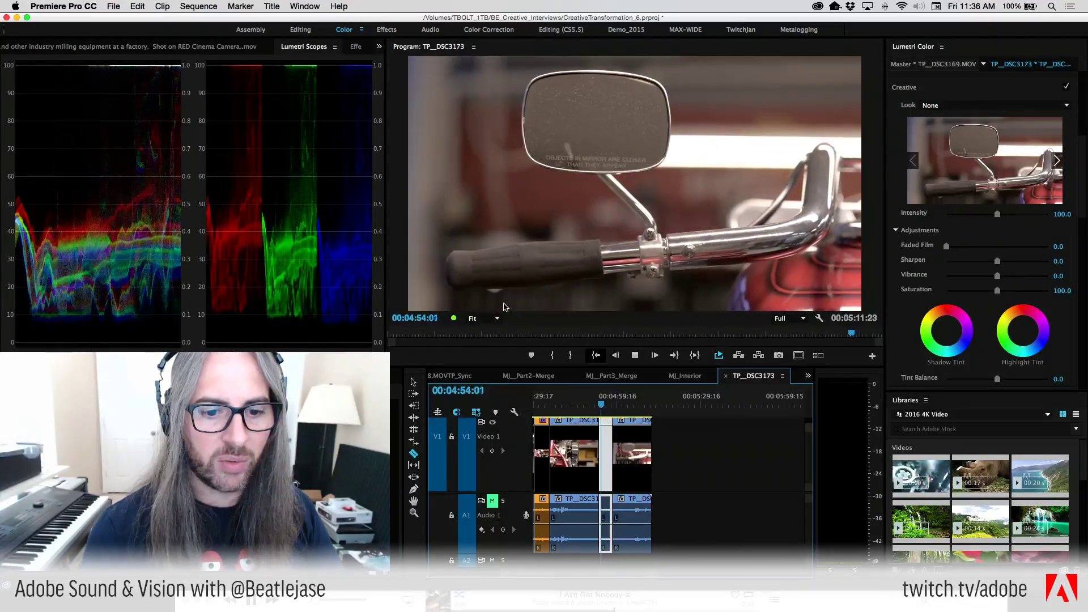
key("space")
Review the mirror segment's Warp Stabilizer methods without changing them, and set the stabilization Result to No Motion.
left_click(354, 47)
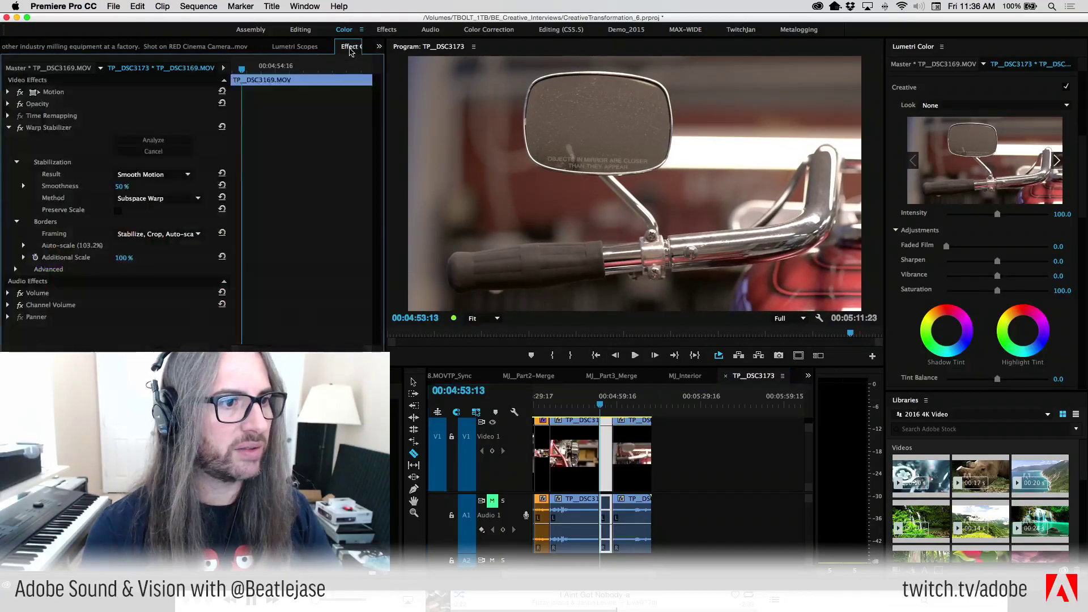
left_click(165, 197)
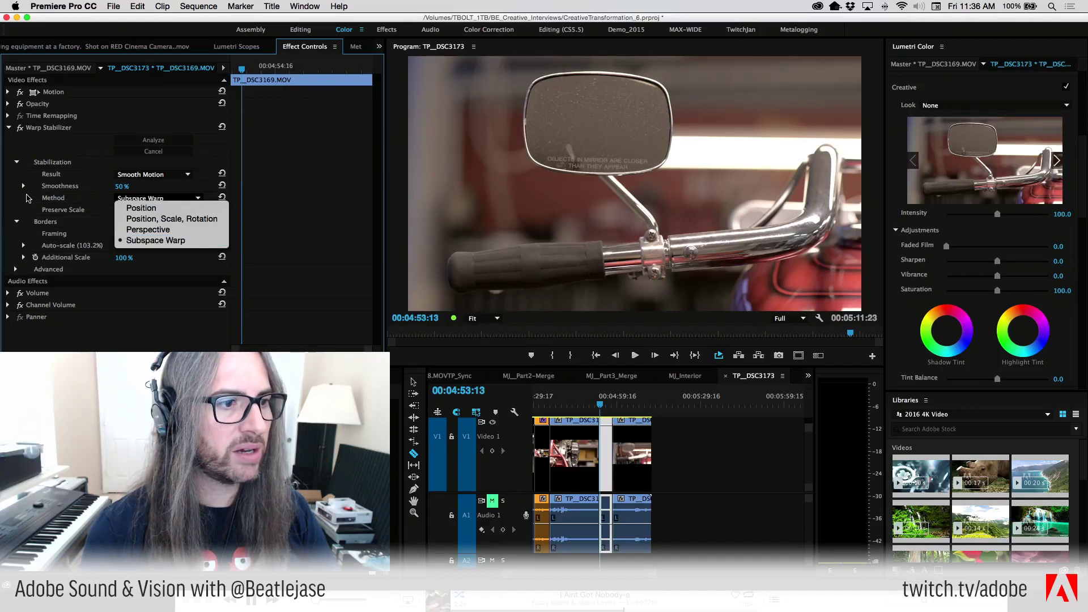
left_click(26, 198)
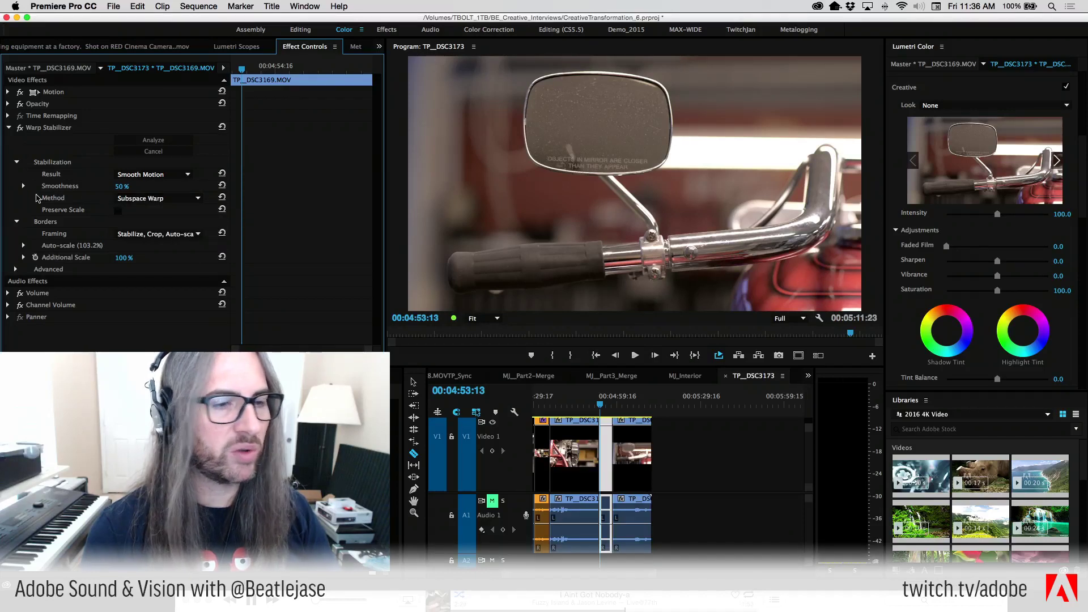
left_click(164, 176)
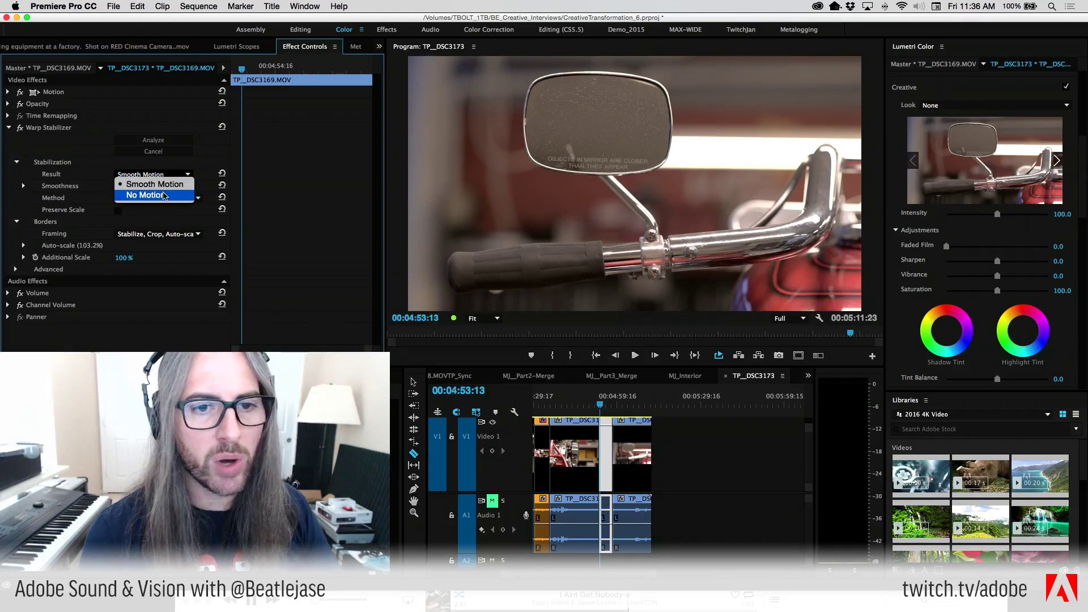
left_click(165, 196)
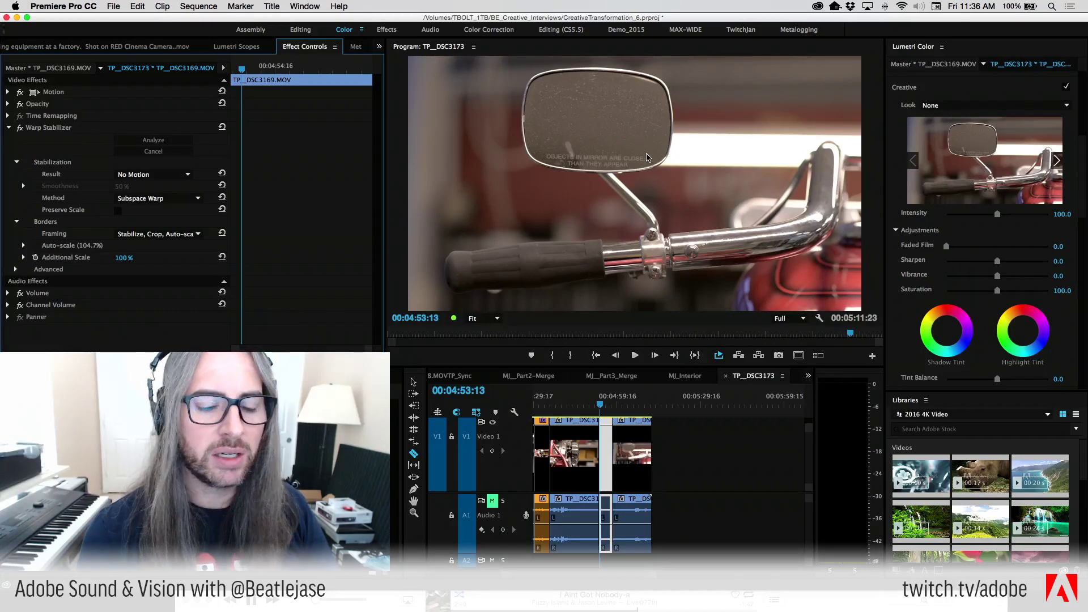
Shuttle back and forth through the mirror segment to judge the No Motion stabilization, stop at 00:04:54:07, and save the project.
key("space")
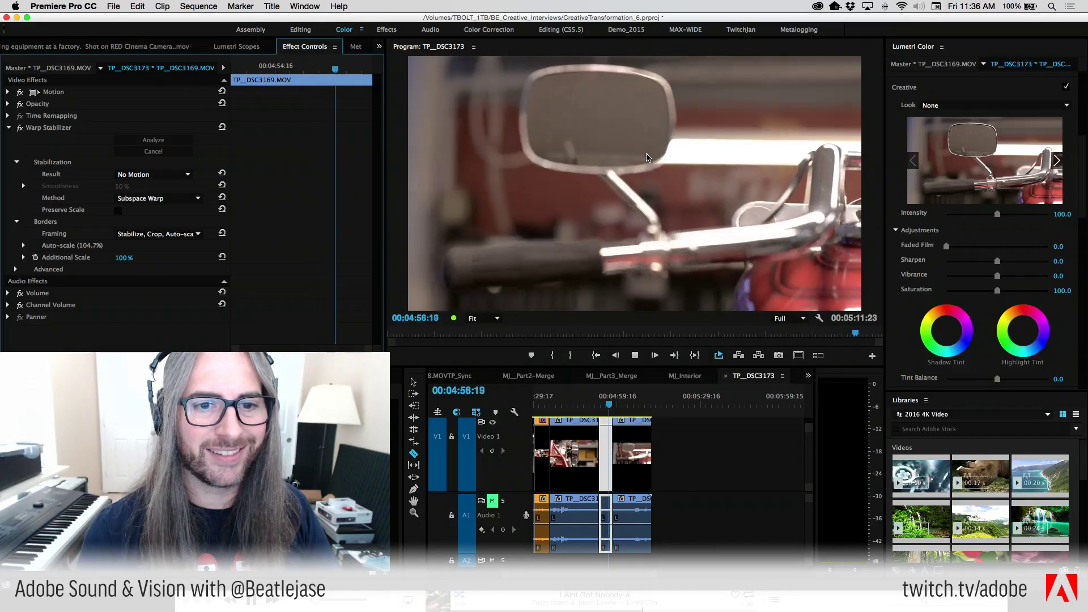
key("j")
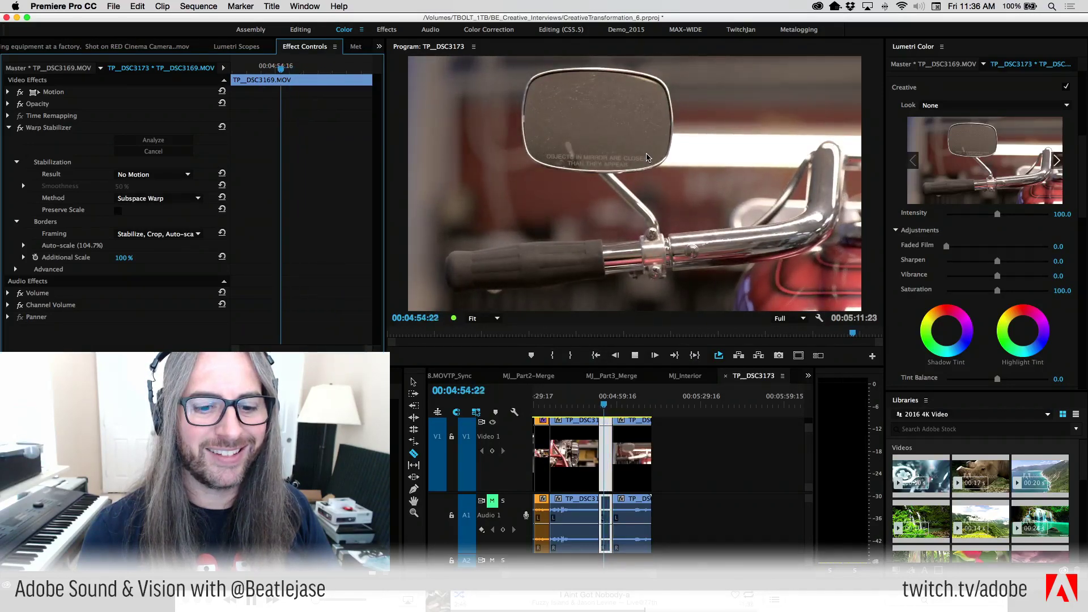
key("l")
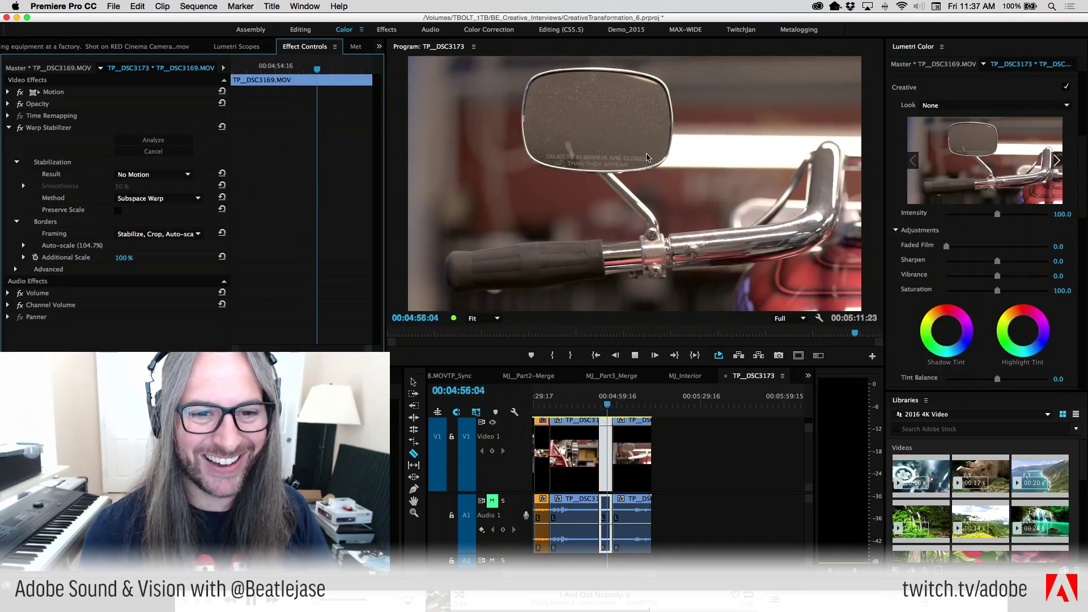
key("j")
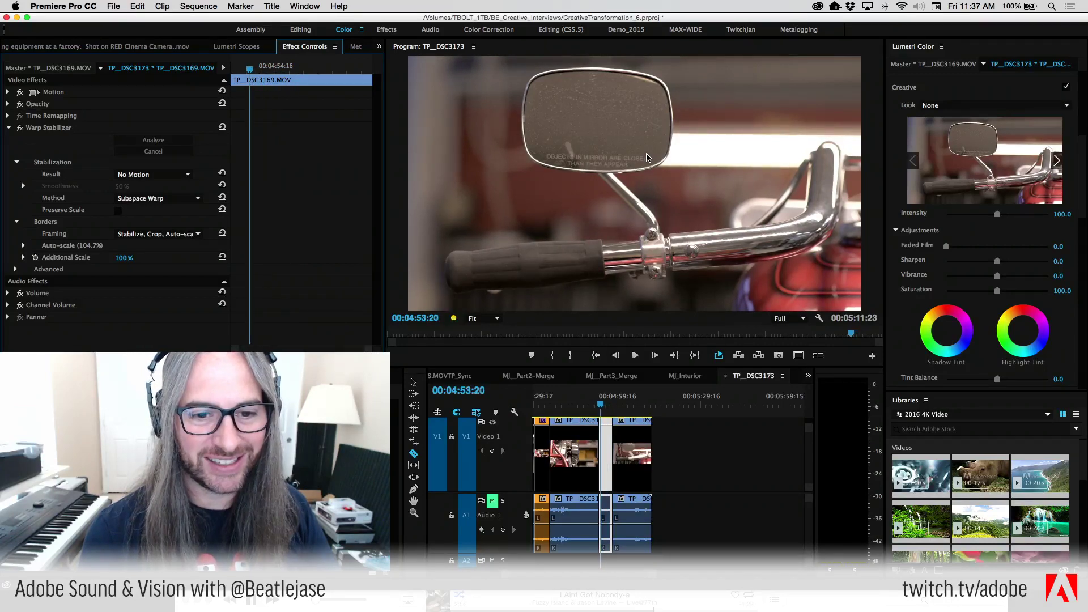
key("l")
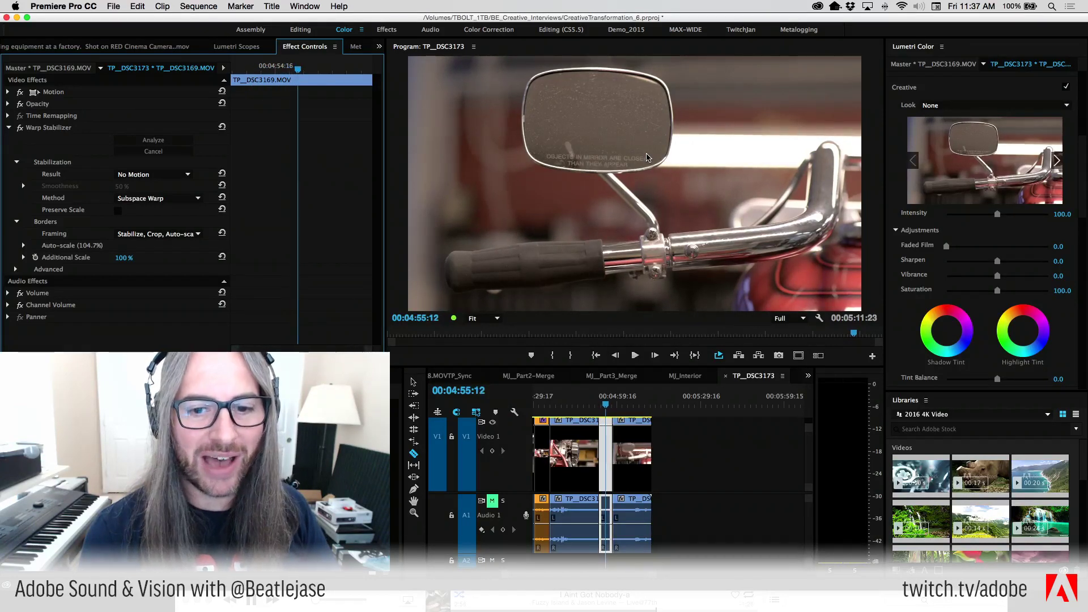
key("j")
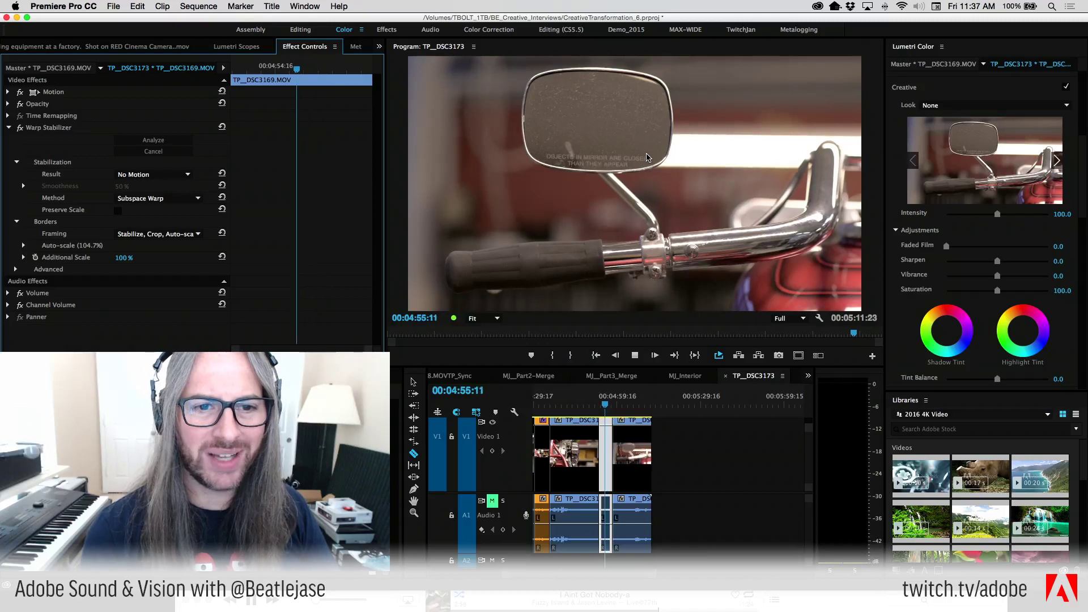
key("l")
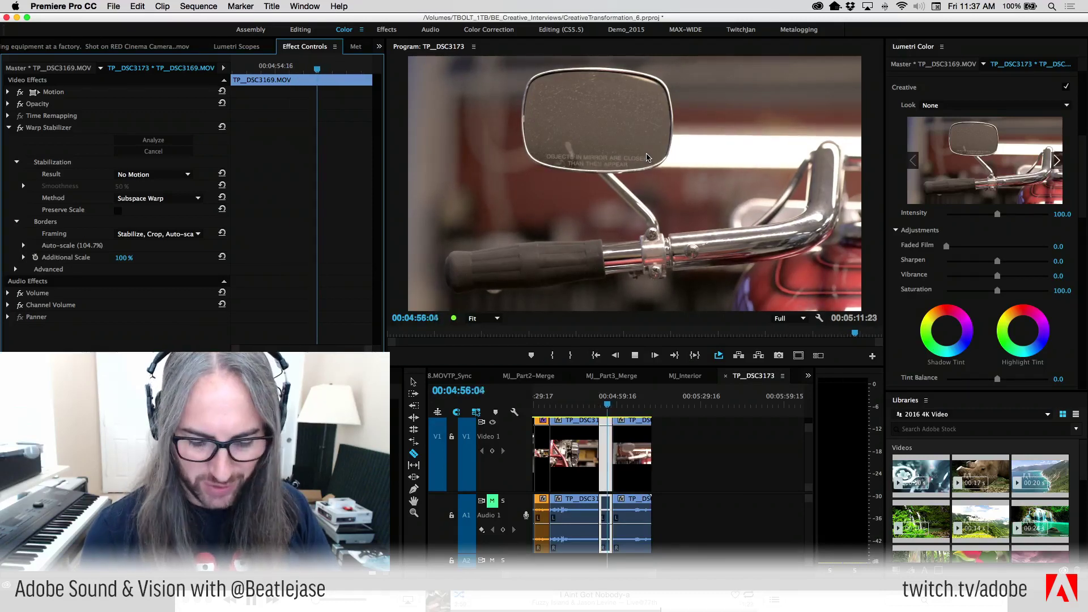
key("j")
key("k")
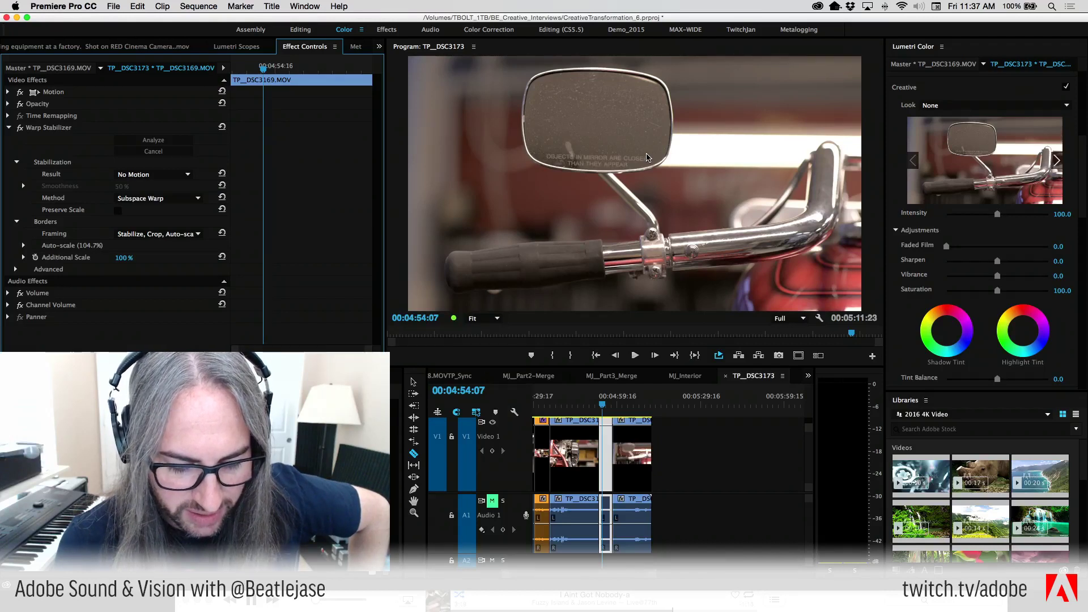
key("super+s")
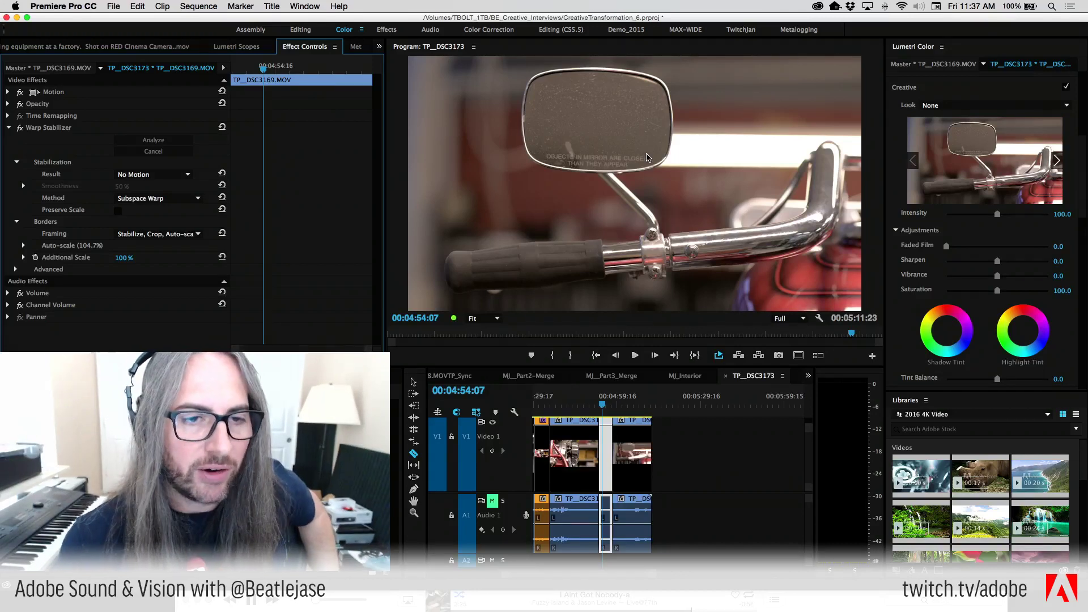
With the Lumetri Scopes displayed, lower the mirror segment's Highlights to -30.0 and play it back for a check.
left_click(230, 53)
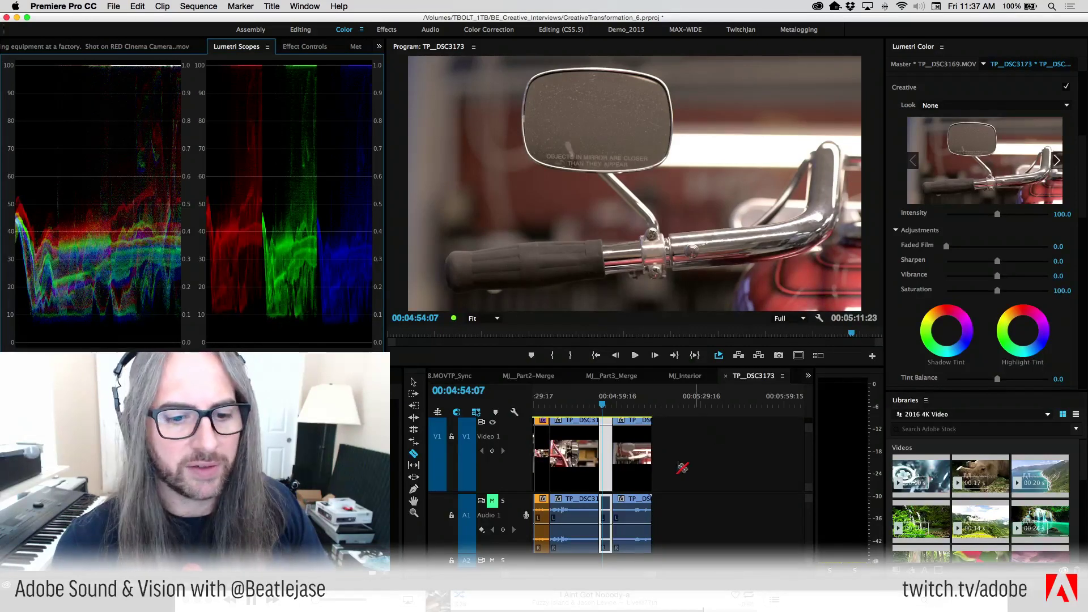
key("v")
left_click(605, 455)
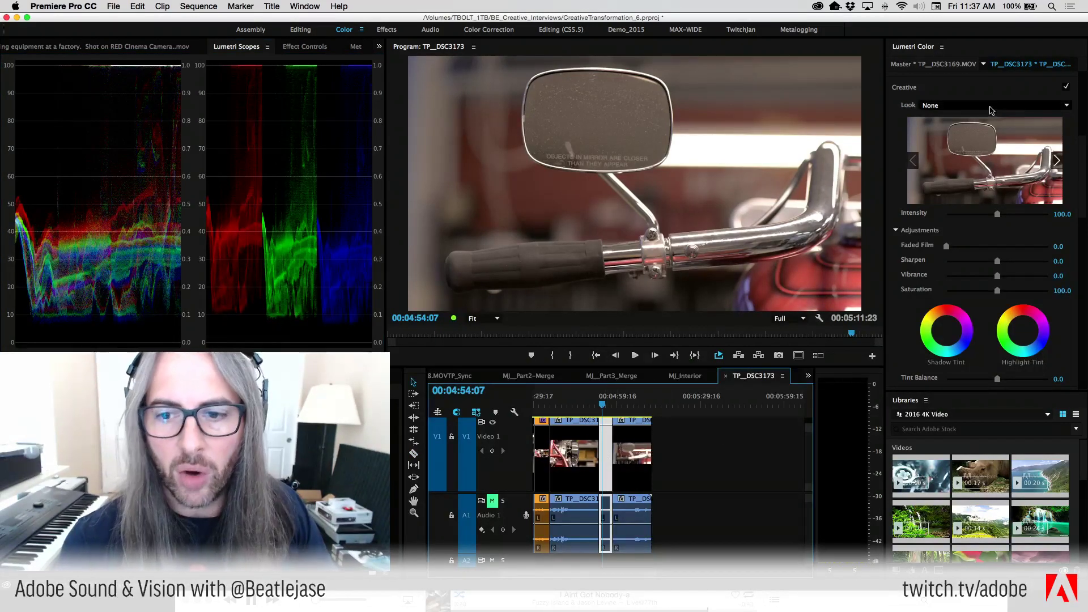
scroll(979, 239, "up", 5)
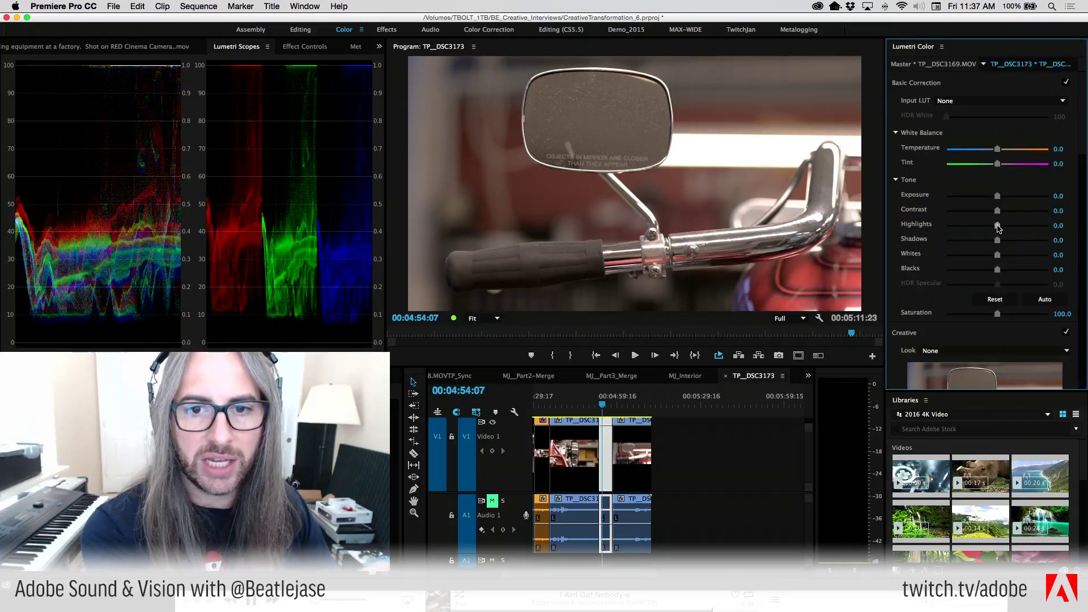
mouse_move(993, 228)
left_mouse_down()
mouse_move(936, 228)
mouse_move(986, 228)
mouse_move(964, 230)
mouse_move(991, 245)
mouse_move(984, 240)
left_mouse_up()
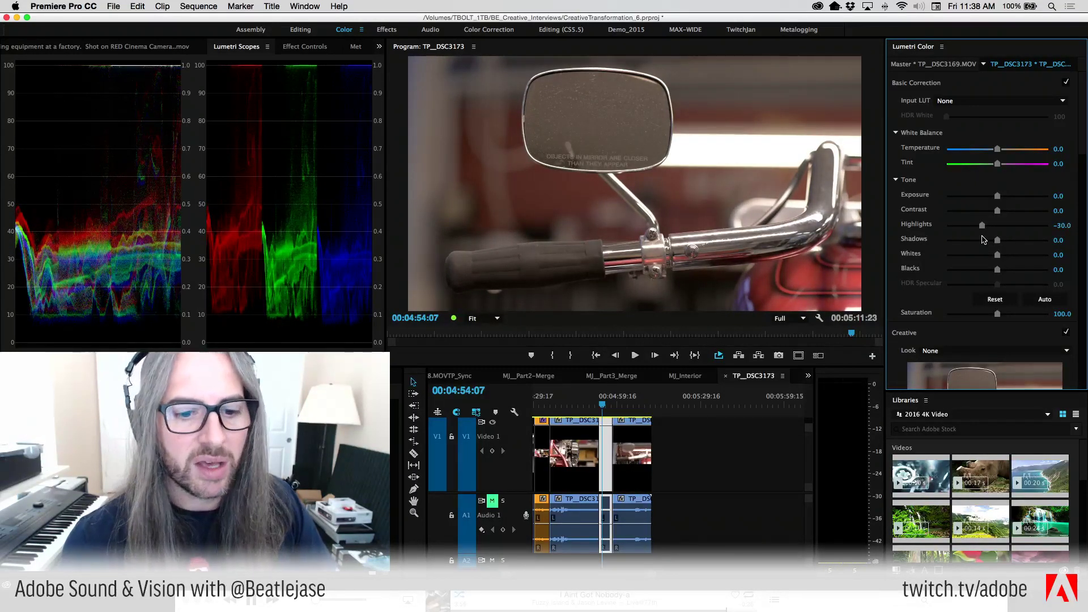
left_click(757, 378)
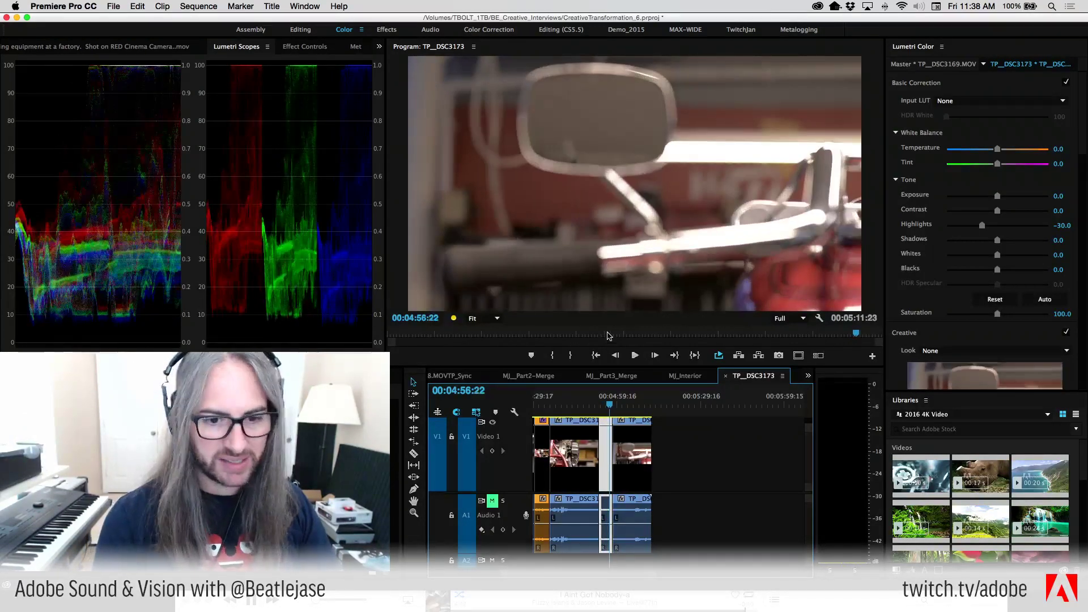
key("space")
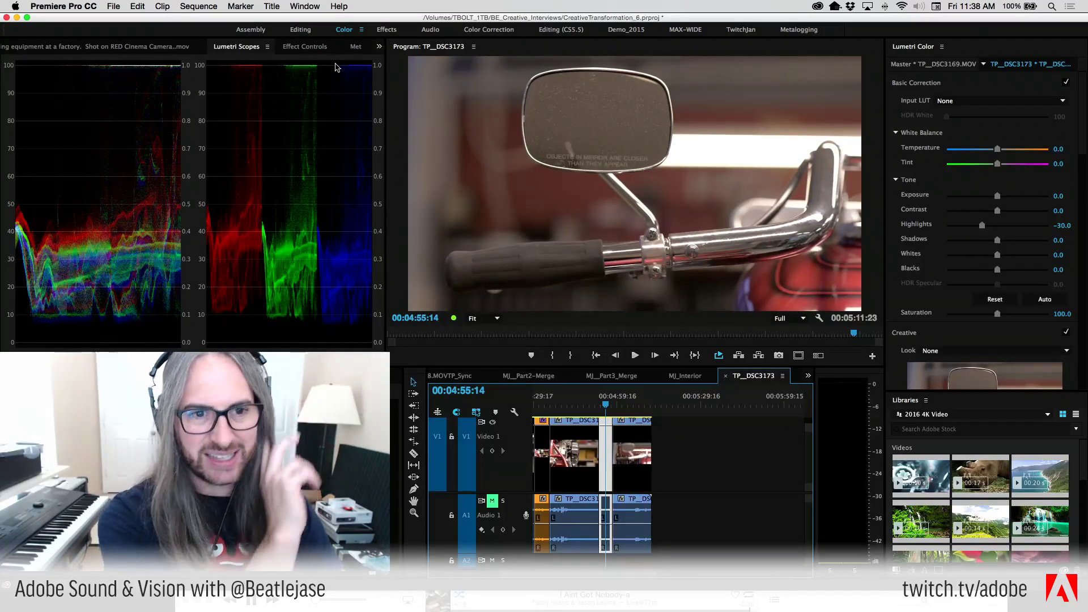
Reopen the mirror segment's effect settings and set the Warp Stabilizer Result back to Smooth Motion.
left_click(126, 44)
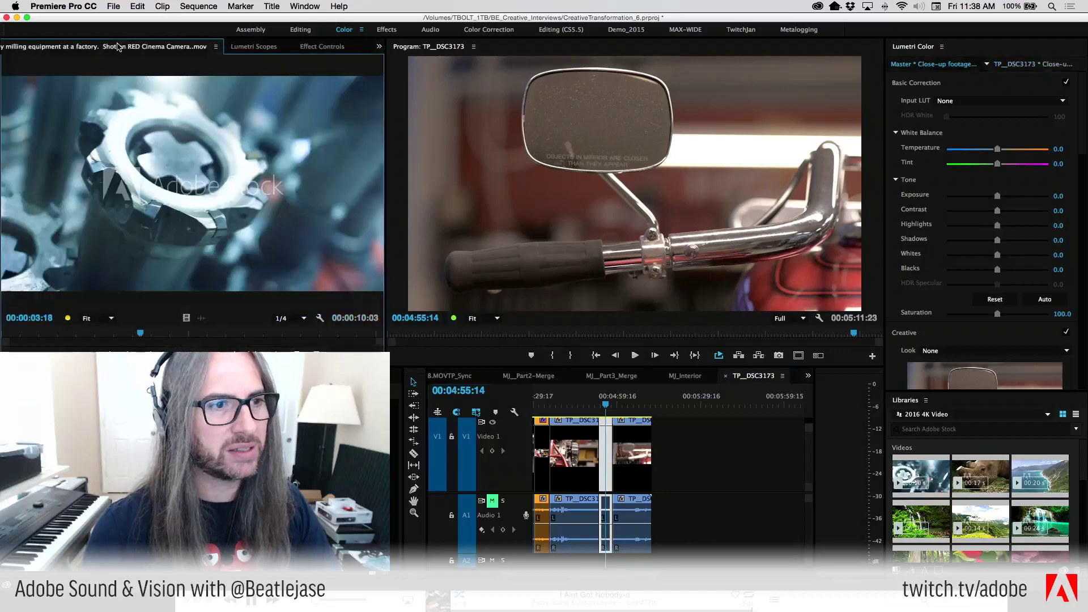
left_click(379, 47)
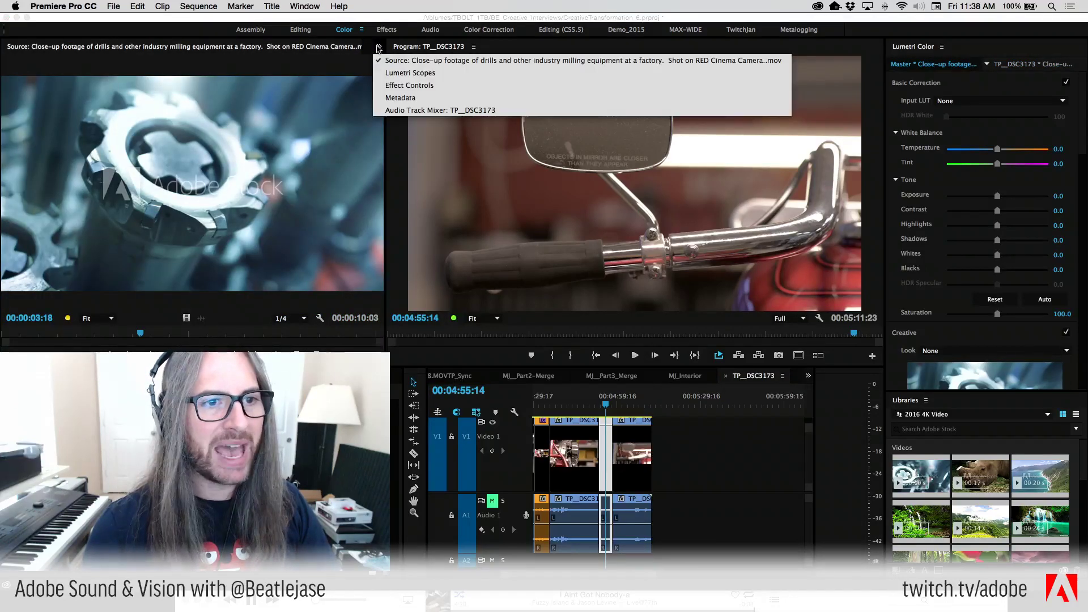
left_click(414, 86)
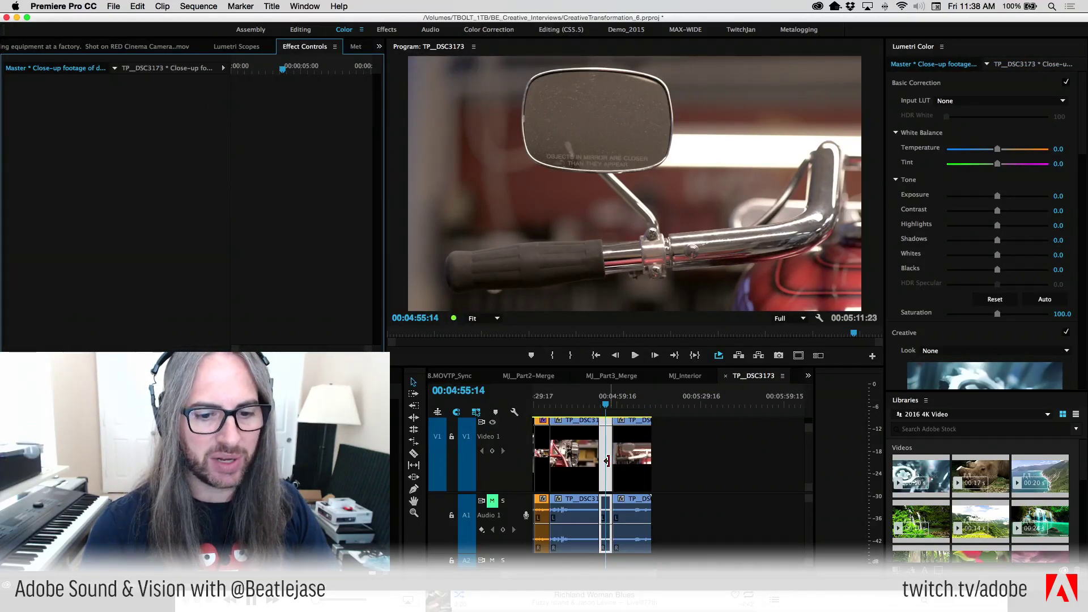
left_click(607, 460)
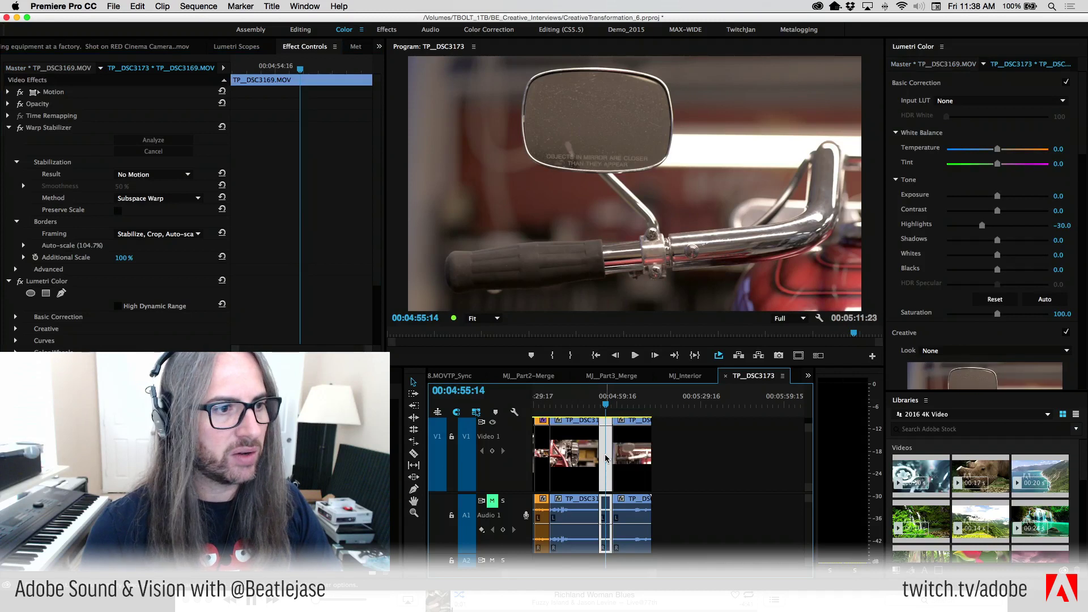
left_click(154, 174)
left_click(158, 185)
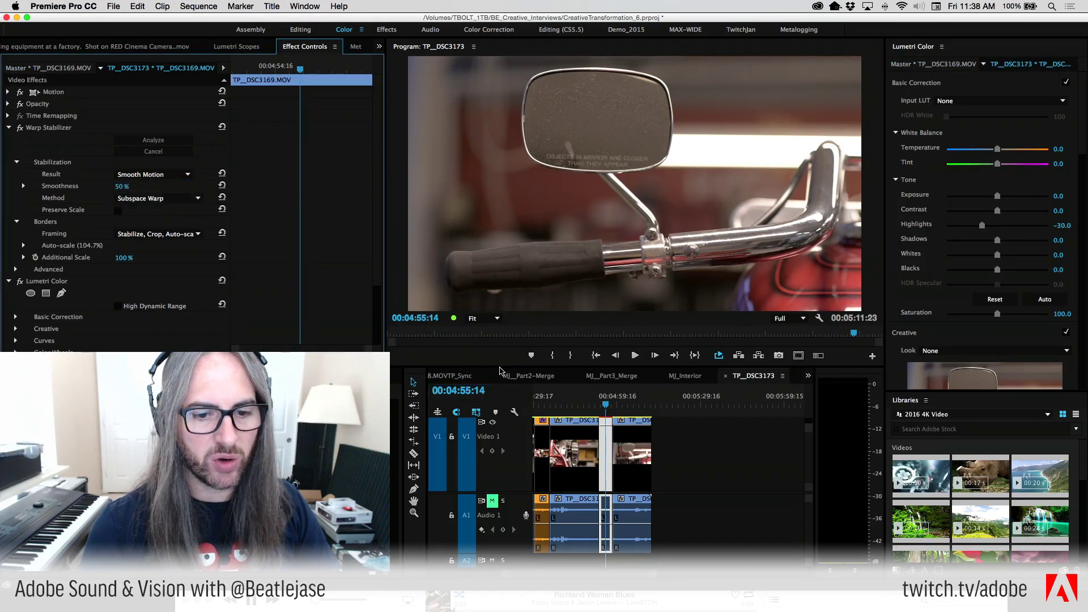
Play the sequence from the start of the mirror segment through the handlebar shot at its end.
left_click(605, 404)
left_click_drag(605, 405, 600, 405)
key("space")
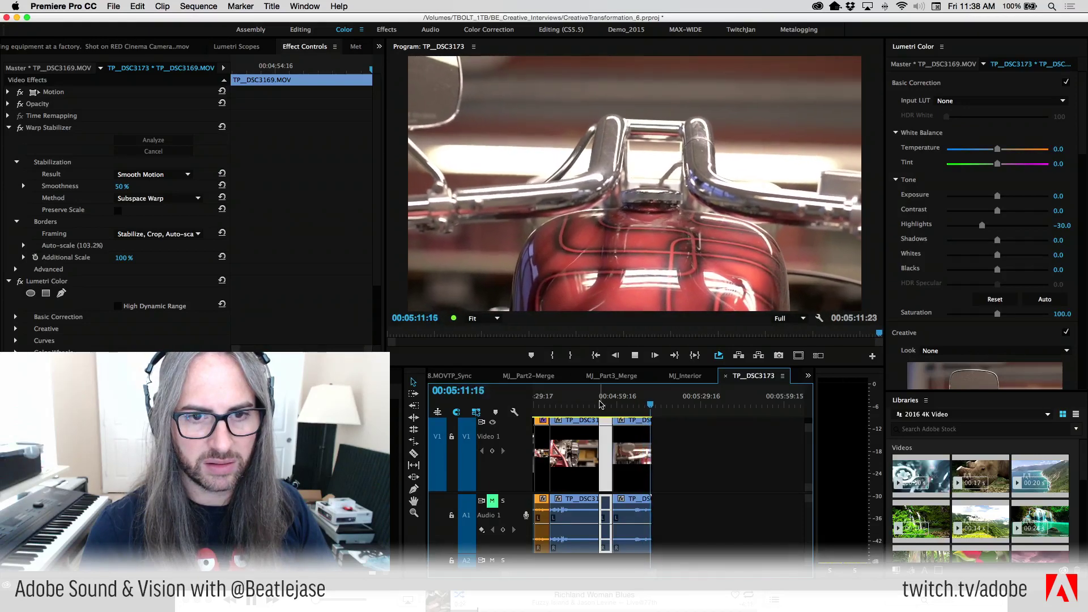
Shuttle back through the final handlebar shot to 00:05:06:07 and split the TP__DSC3169 clip at that frame.
key("j")
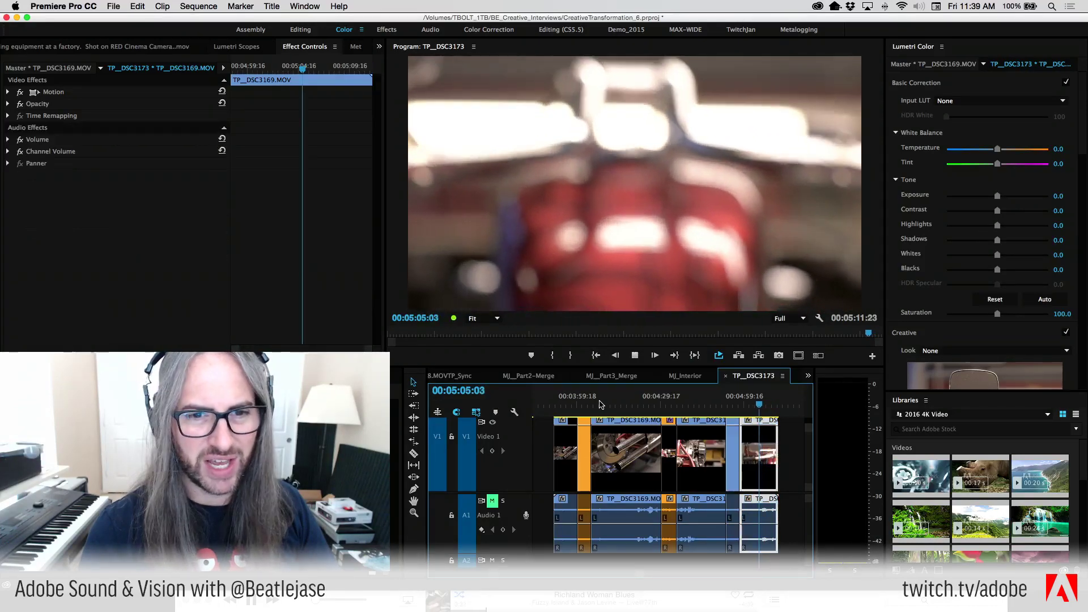
key("l")
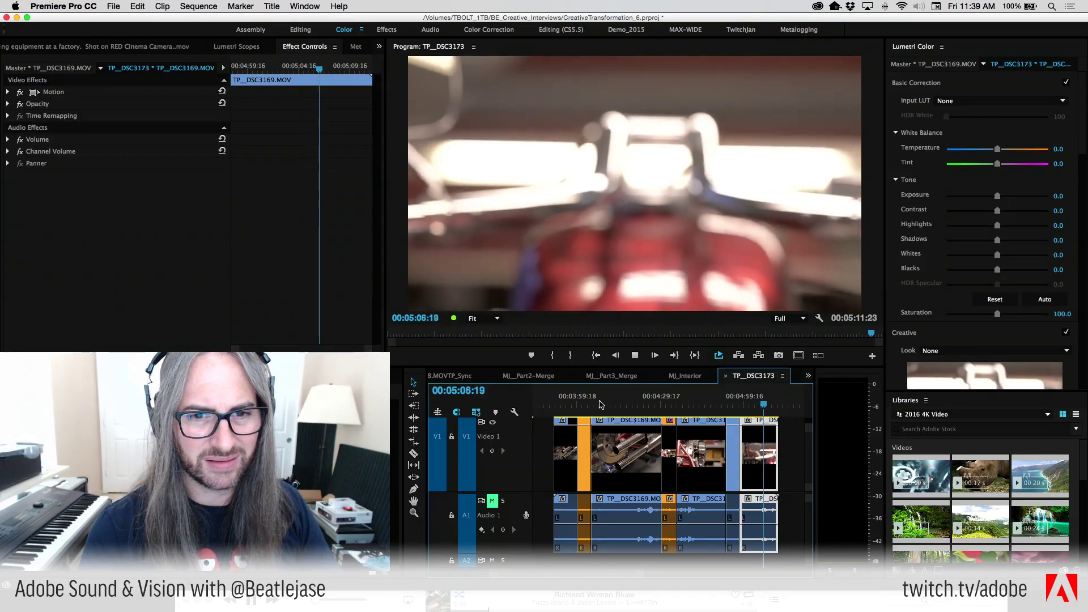
key("k")
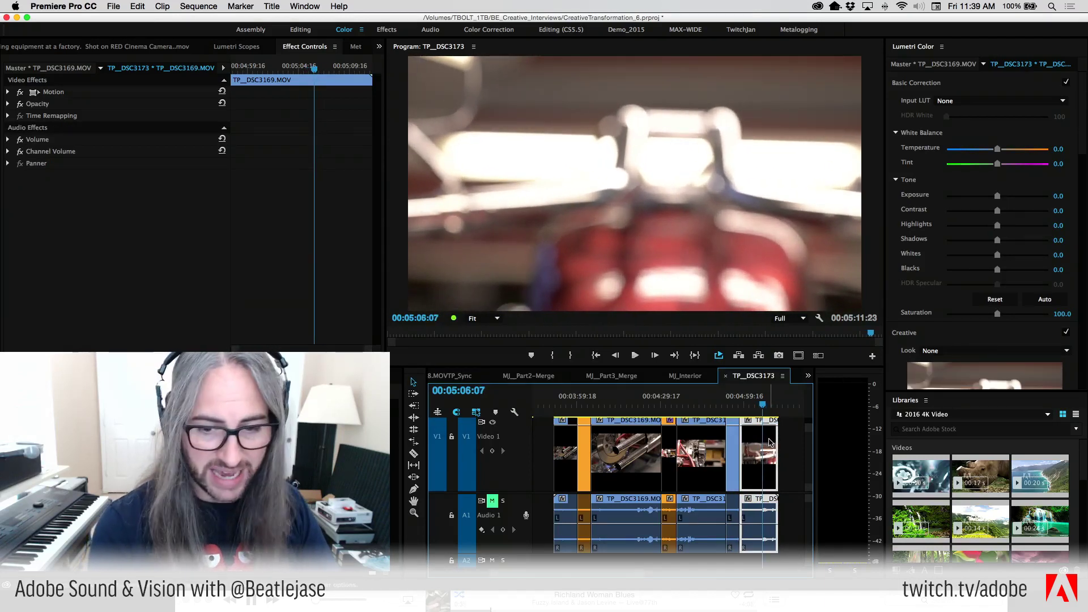
key("c")
left_click(762, 451)
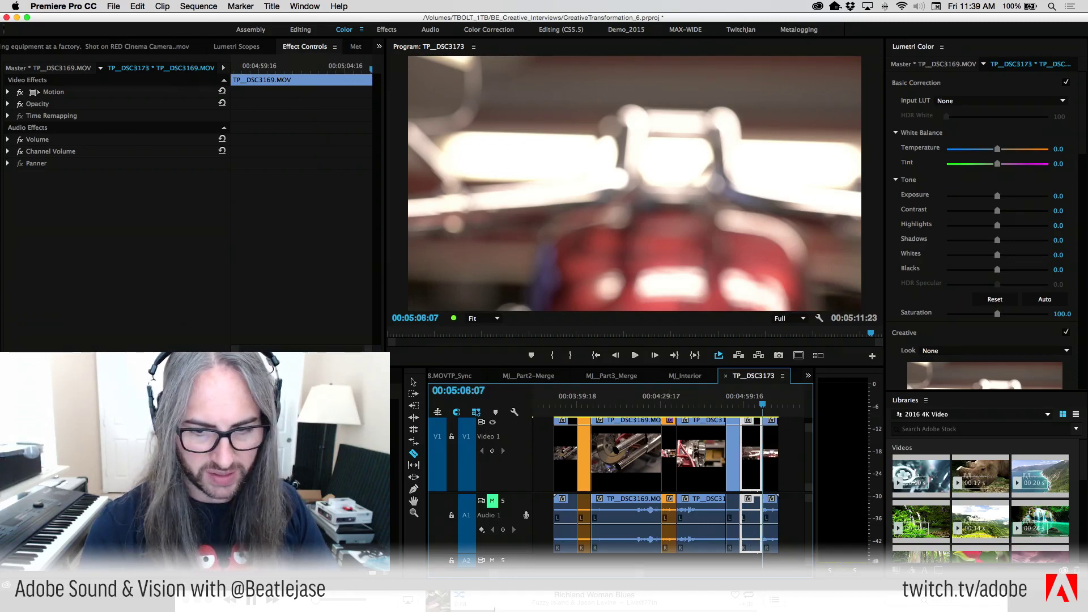
Move on to 00:05:06:20 and apply Warp Stabilizer to the handlebar segment after the cut.
key("l")
key("k")
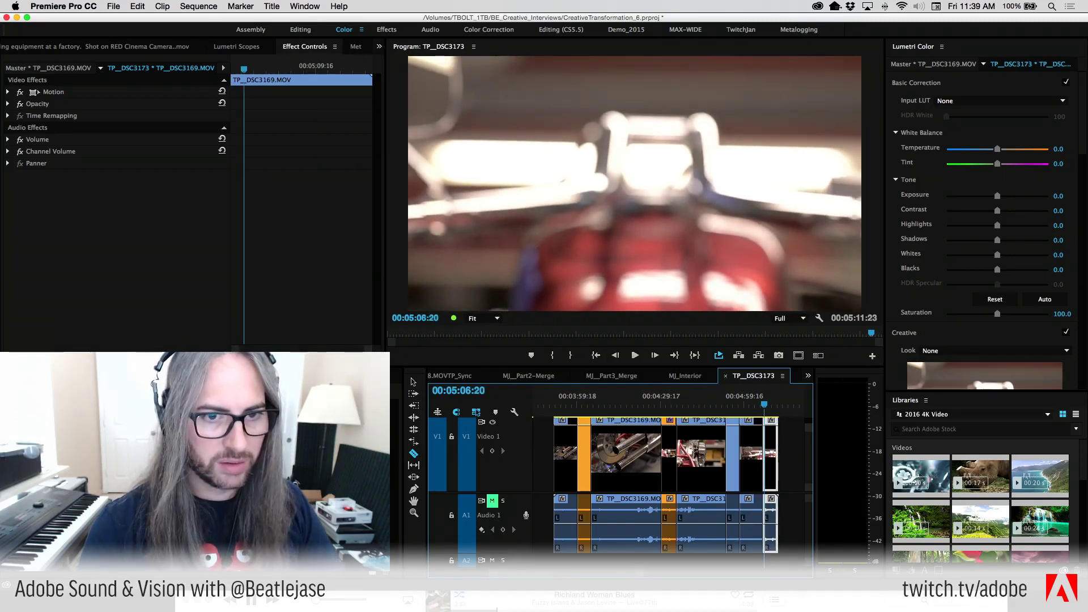
double_click(227, 482)
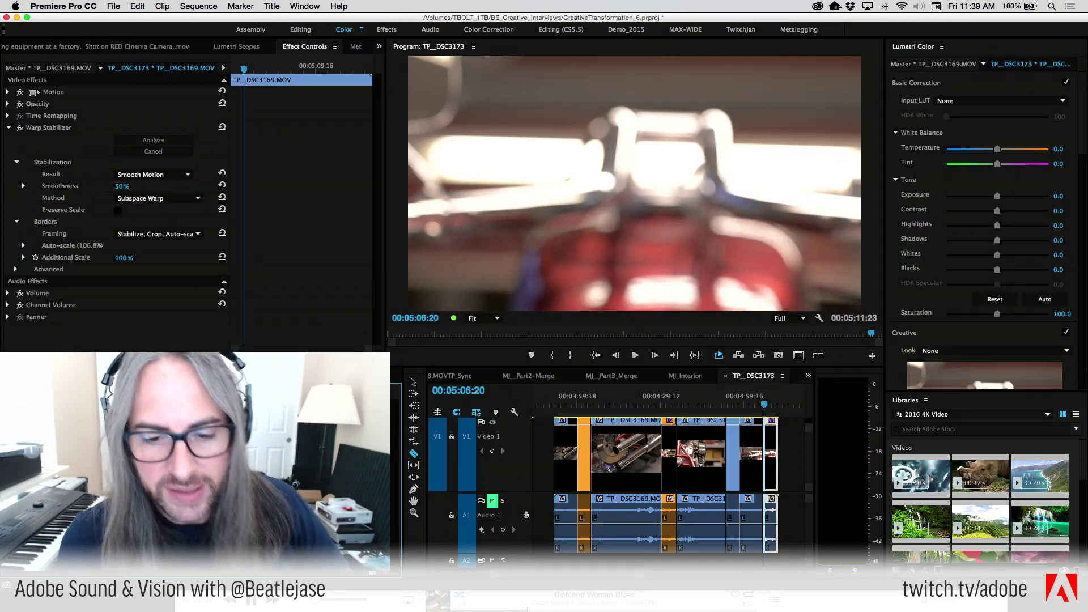
Play and shuttle back and forth through the stabilized handlebar segment to judge its motion, stopping at 00:05:08:15.
left_click(765, 376)
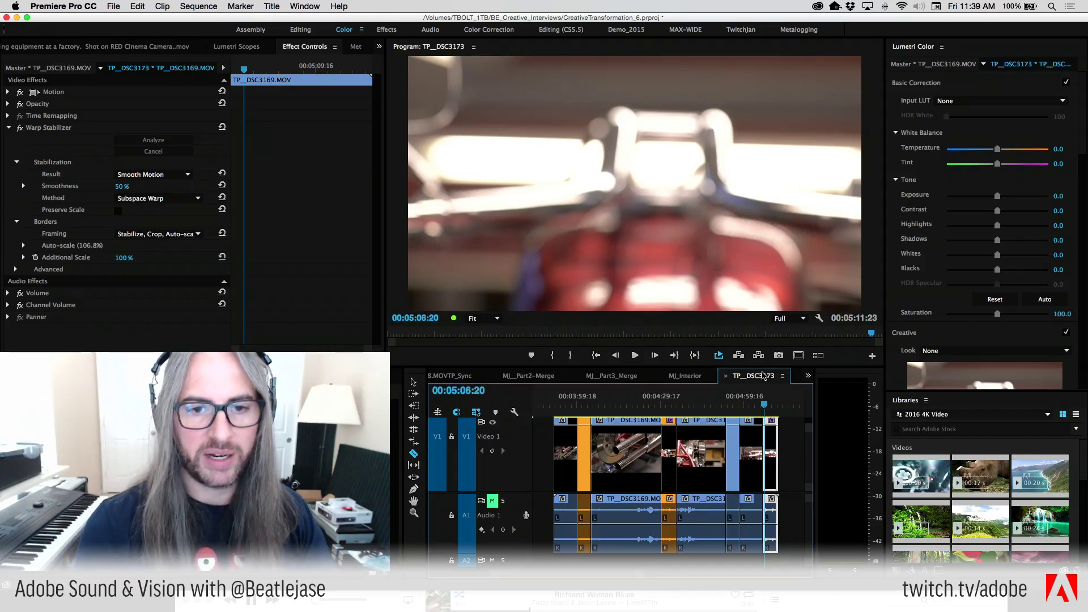
key("space")
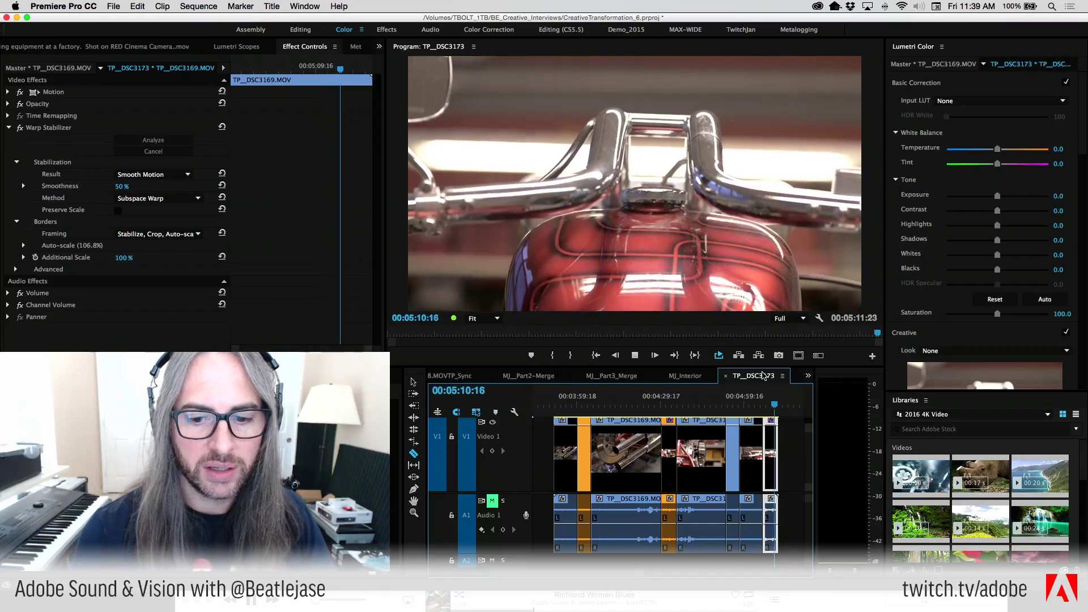
key("space")
key("j")
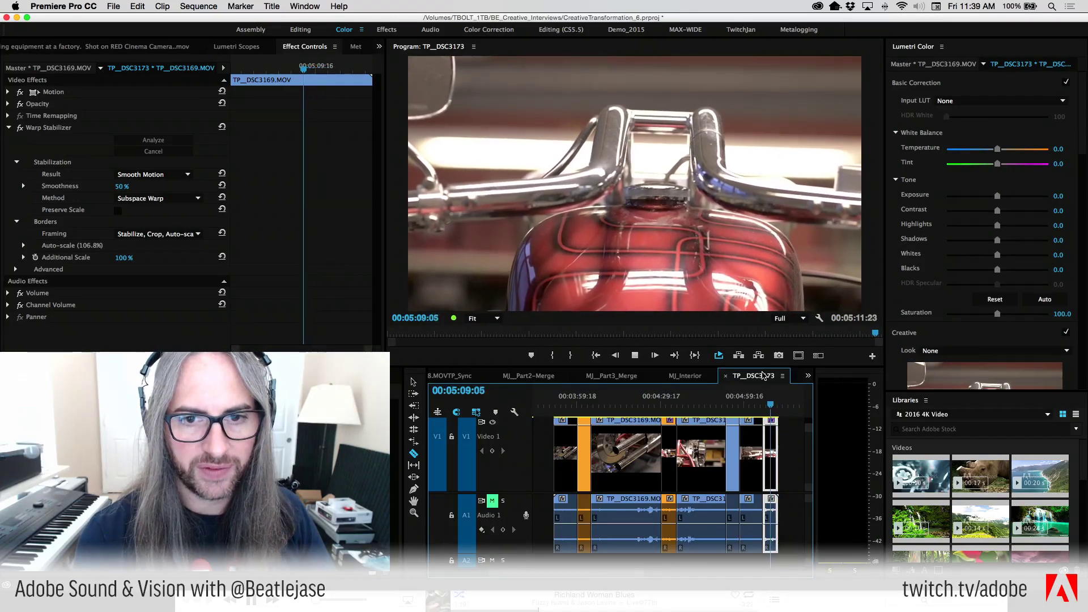
key("l")
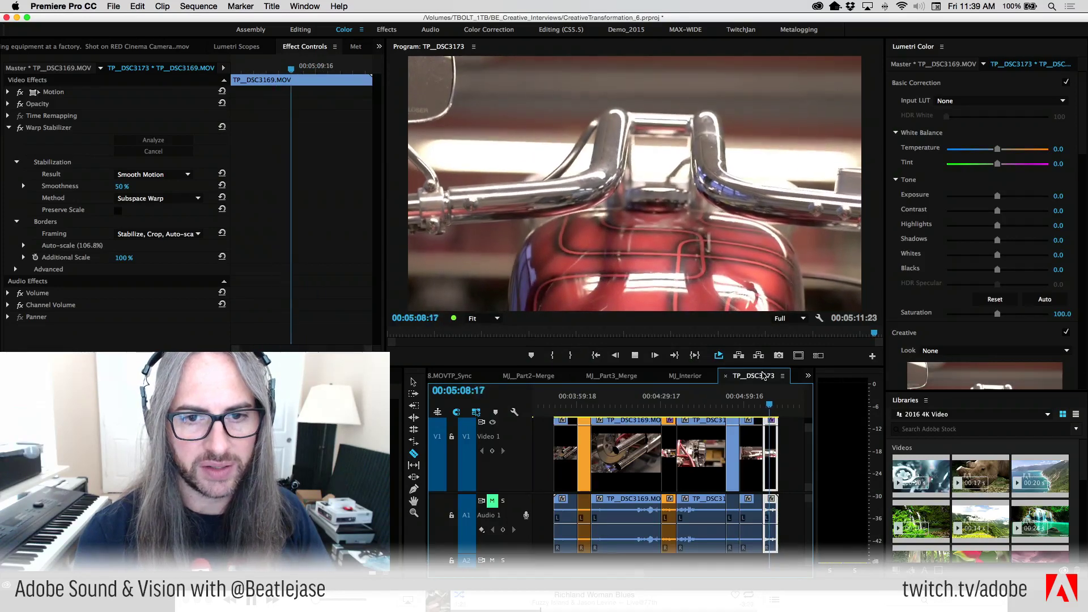
key("j")
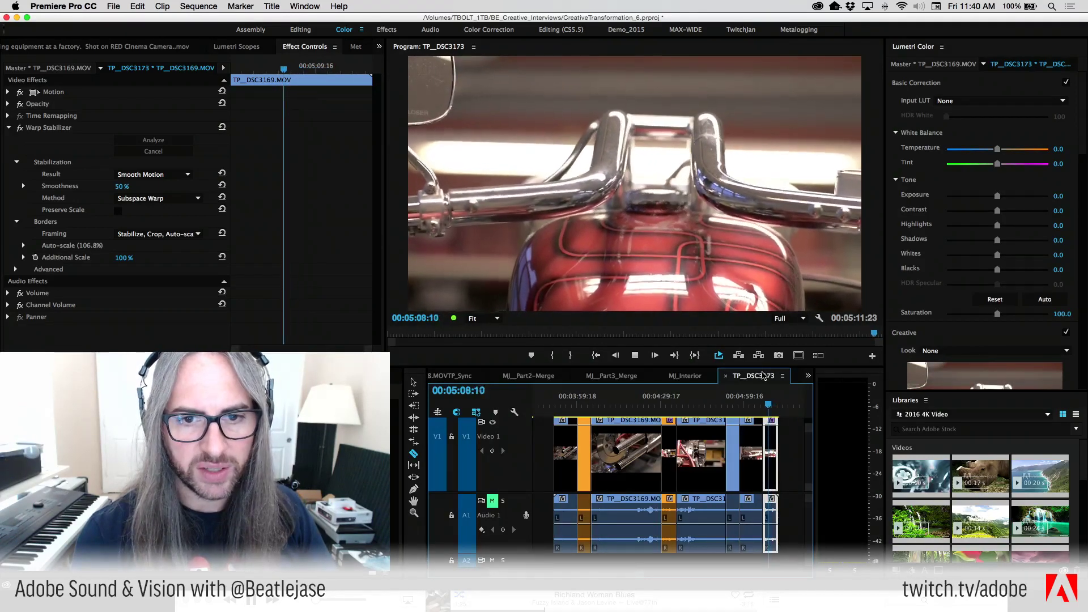
key("l")
key("j")
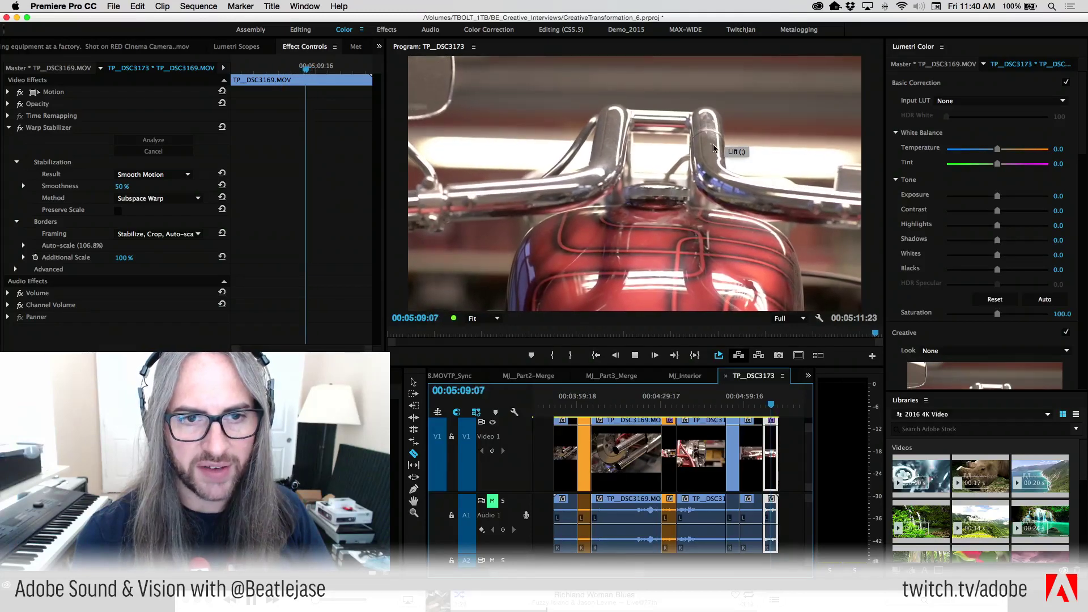
key("l")
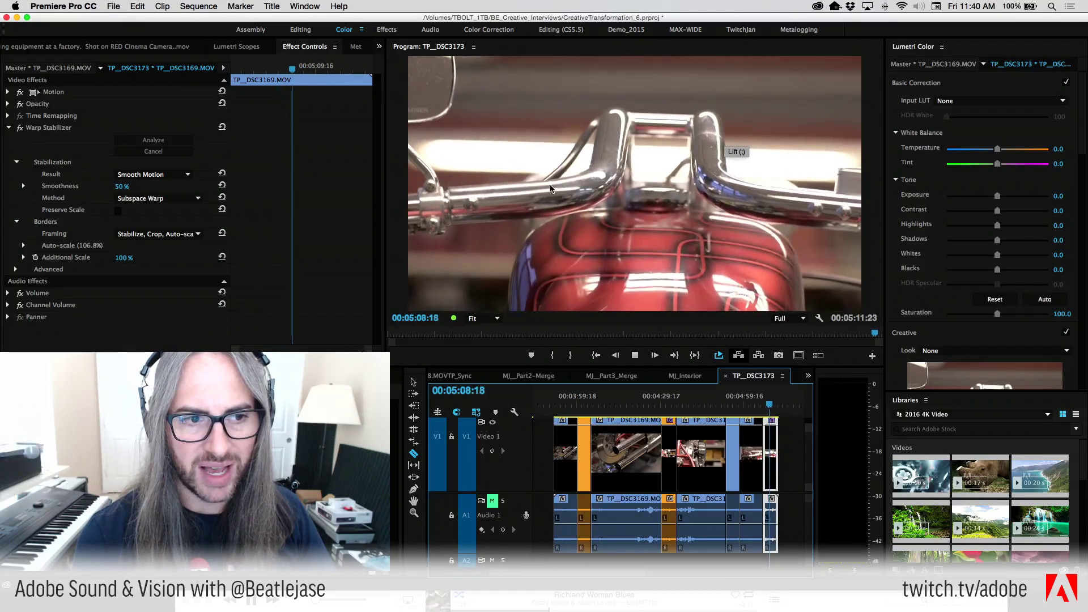
key("j")
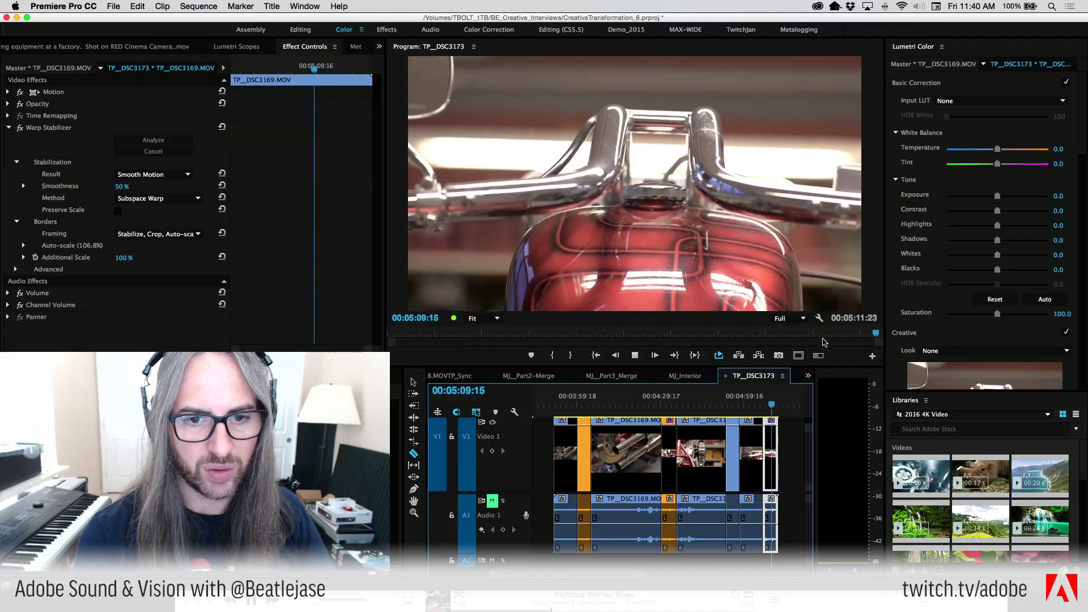
key("k")
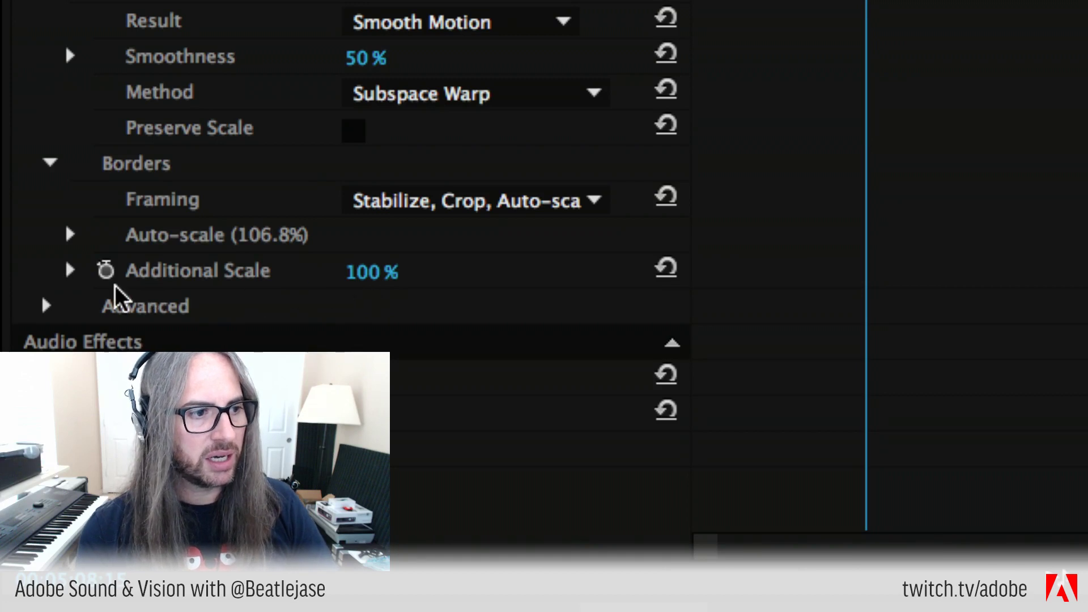
Expand the Warp Stabilizer's Advanced settings and review the Framing and Rolling Shutter Ripple options without changing them.
left_click(45, 310)
left_click(45, 311)
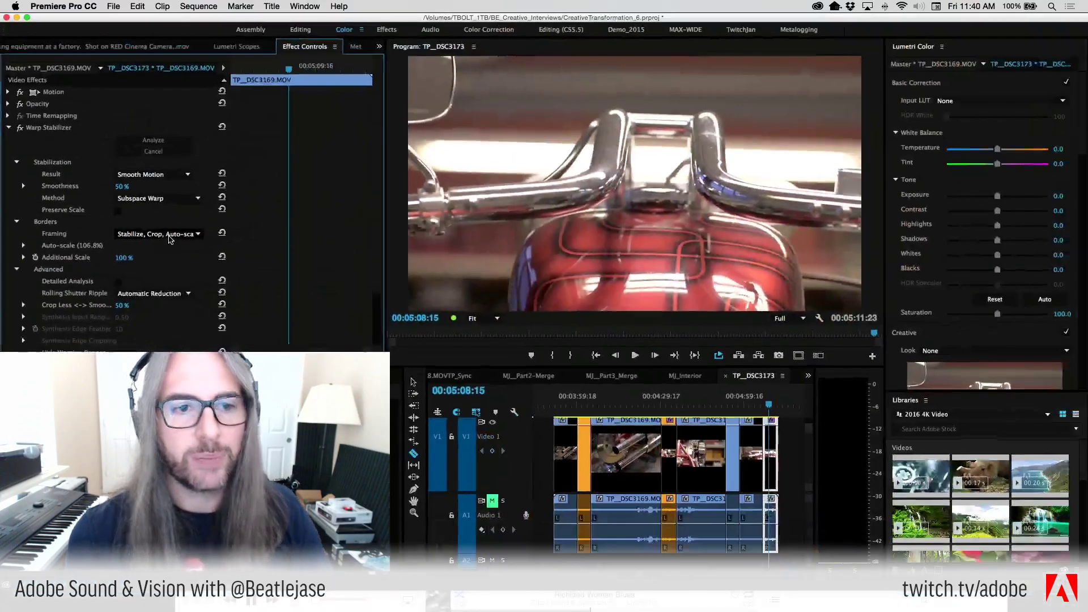
left_click(498, 201)
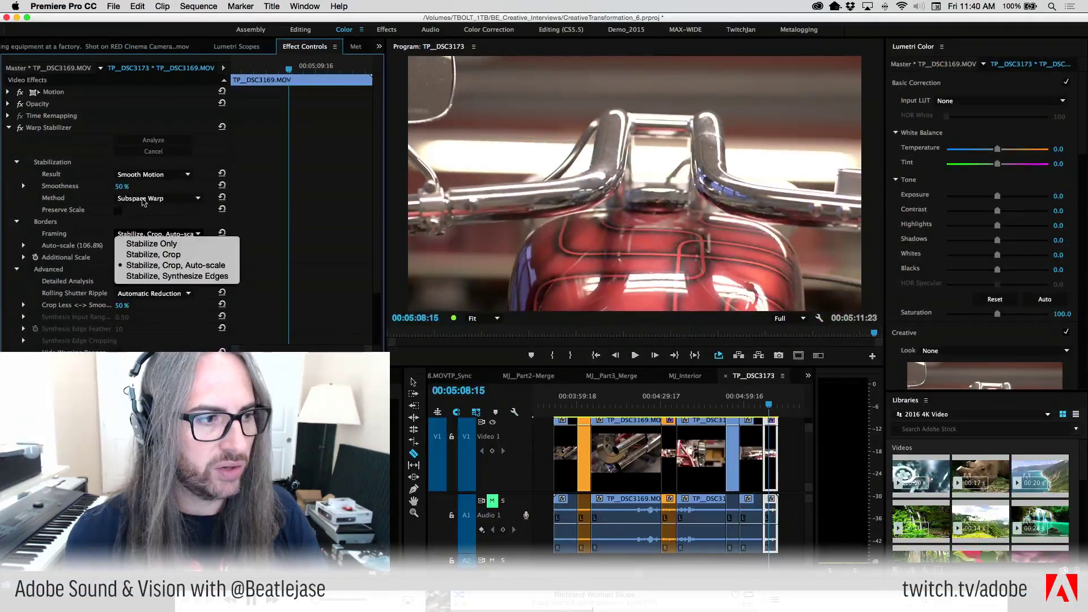
left_click(32, 231)
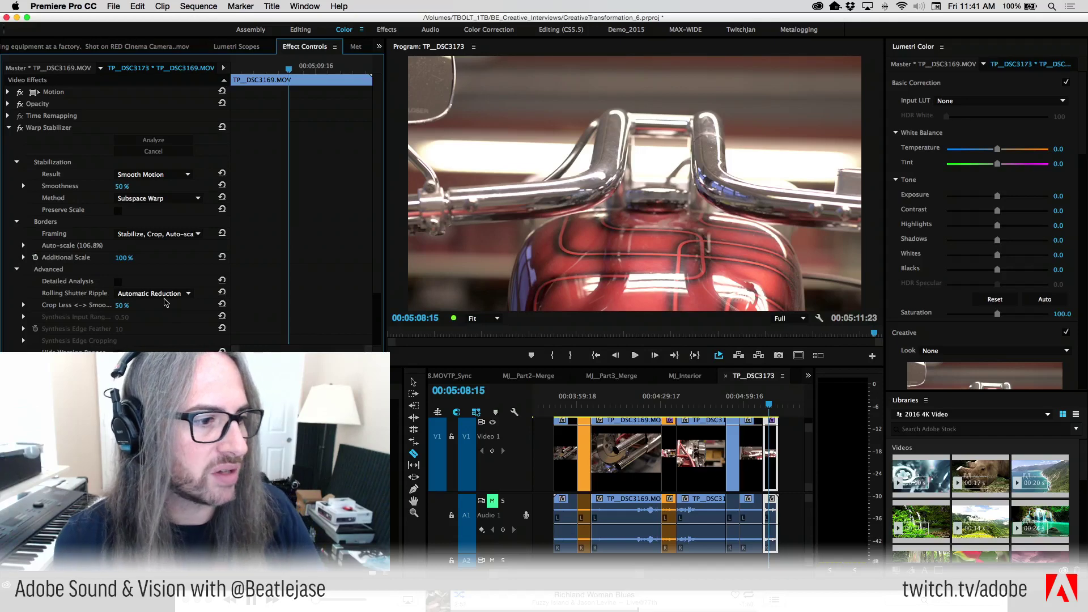
left_click(161, 295)
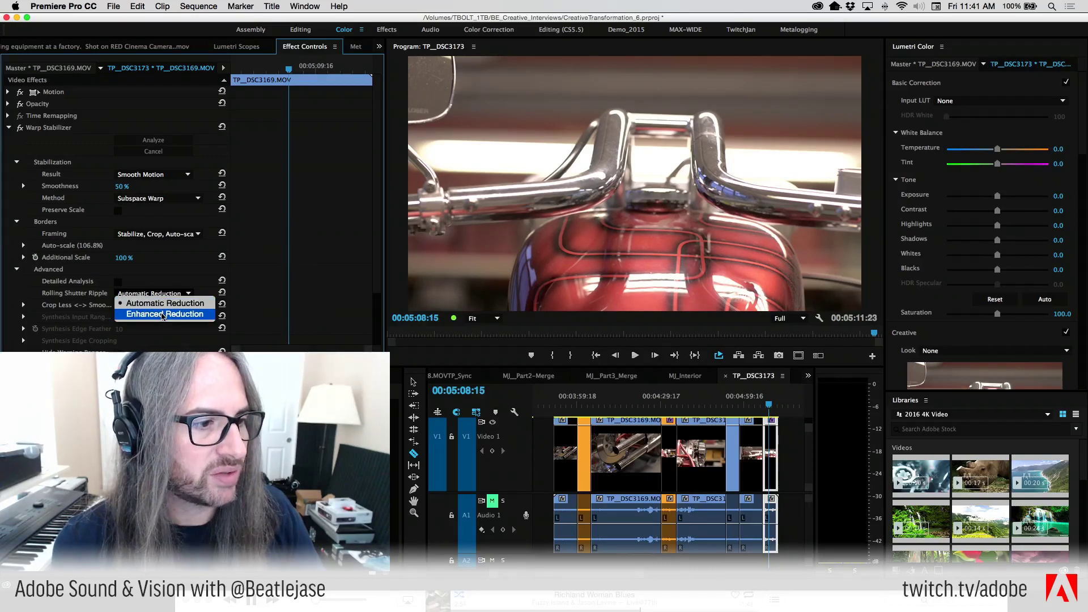
left_click(168, 282)
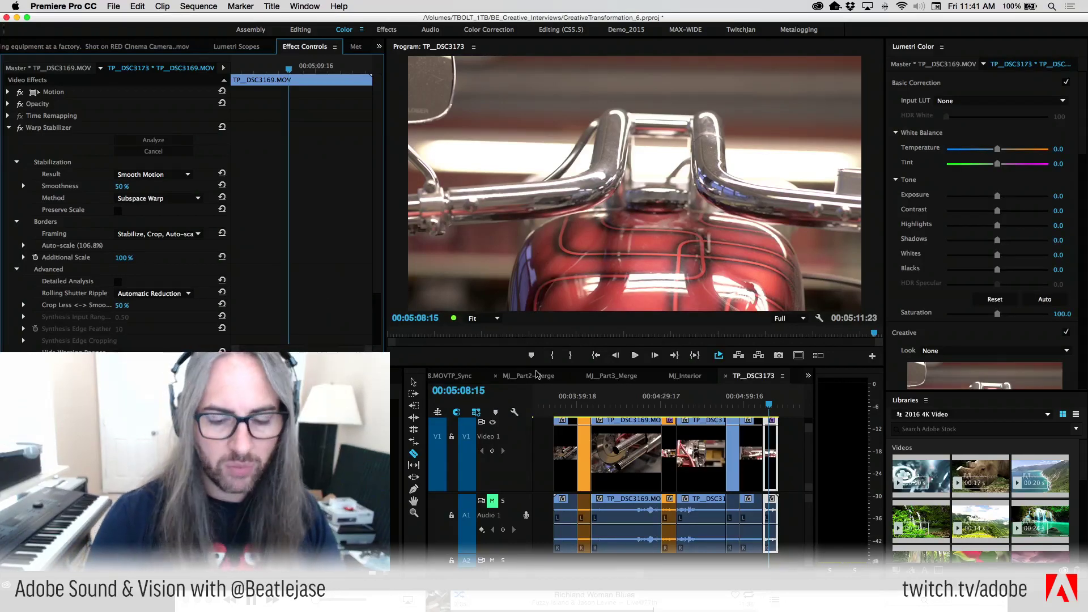
Play the handlebar segment on to 00:05:09:04, switch back to the Selection tool and deselect all clips.
key("space")
key("space")
key("backslash")
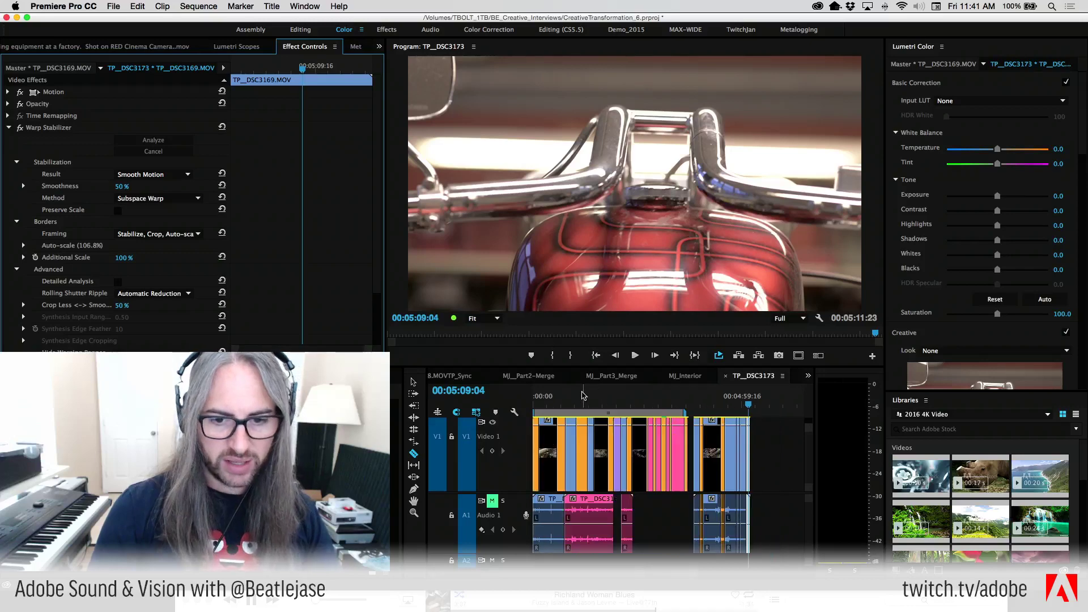
left_click(773, 459)
key("v")
left_click(771, 462)
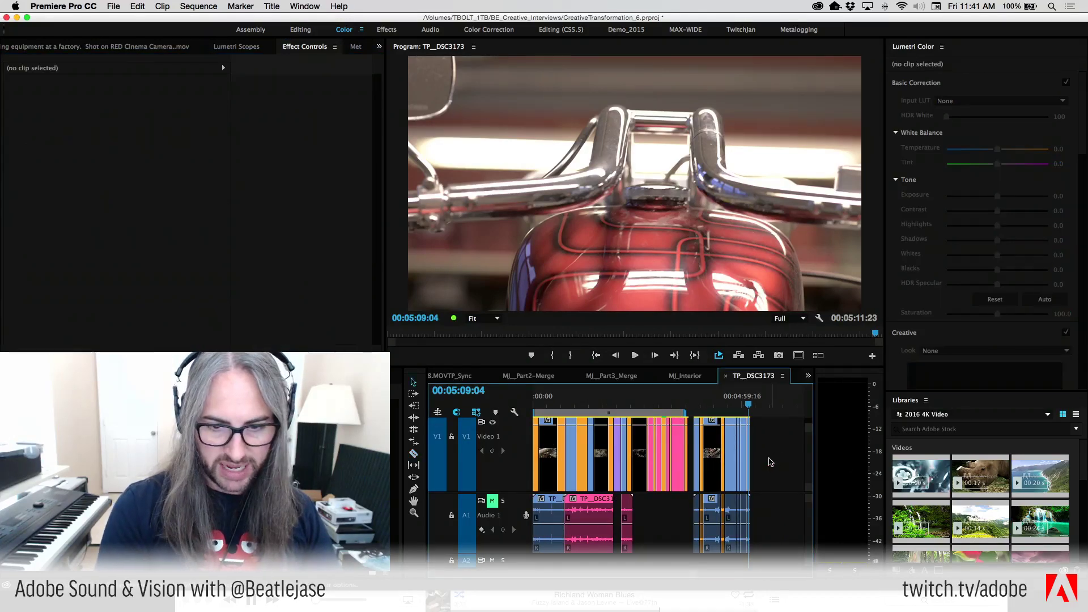
Mark the stabilized handlebar segment at the end of the sequence with an orange label.
key("equal")
key("equal")
key("equal")
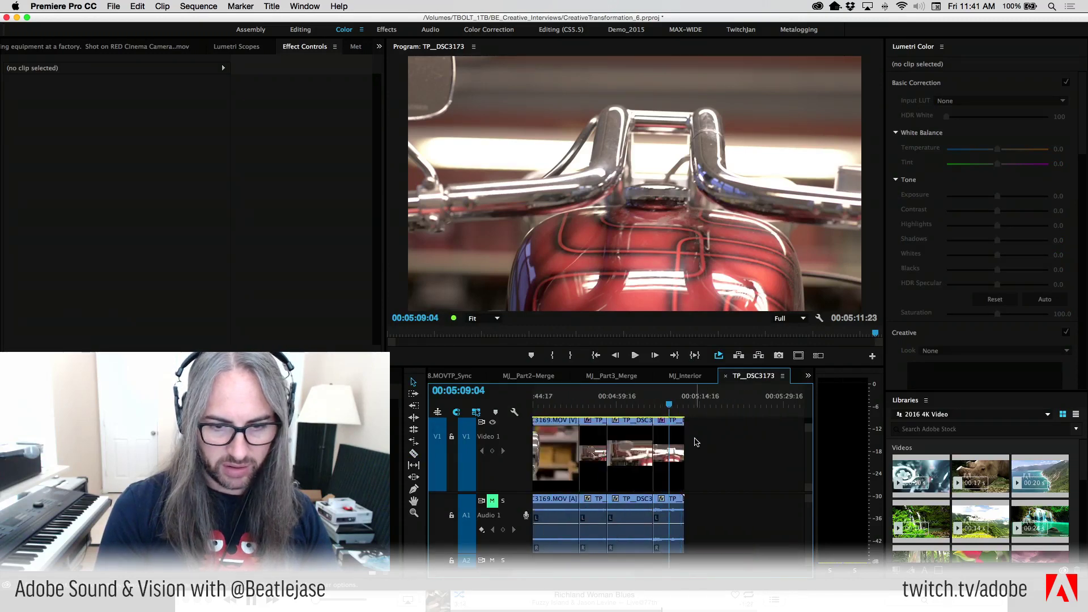
right_click(669, 442)
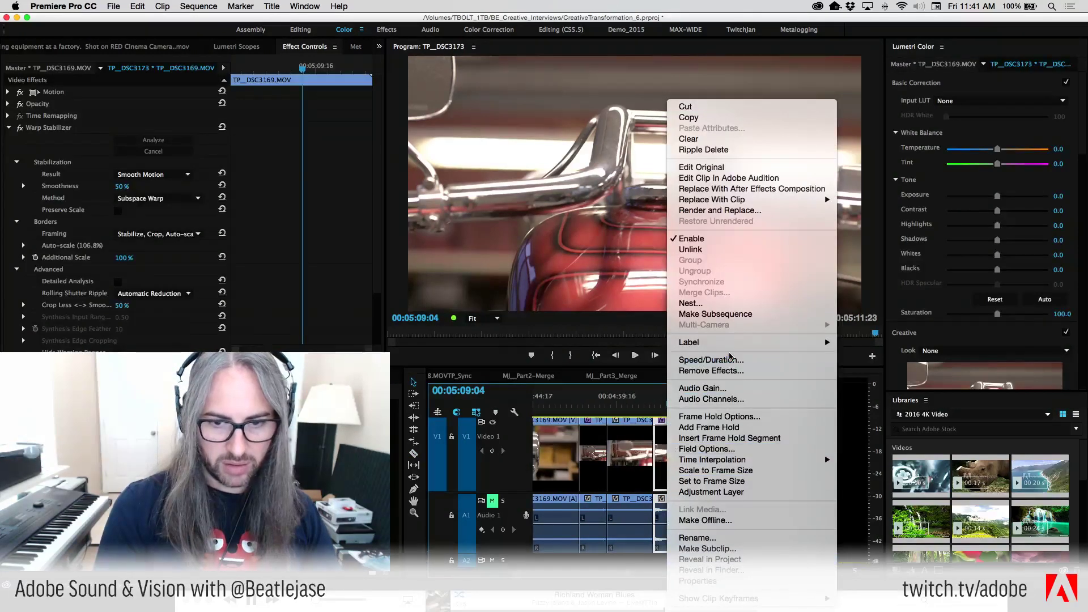
mouse_move(740, 343)
left_click(862, 436)
key("minus")
key("minus")
key("minus")
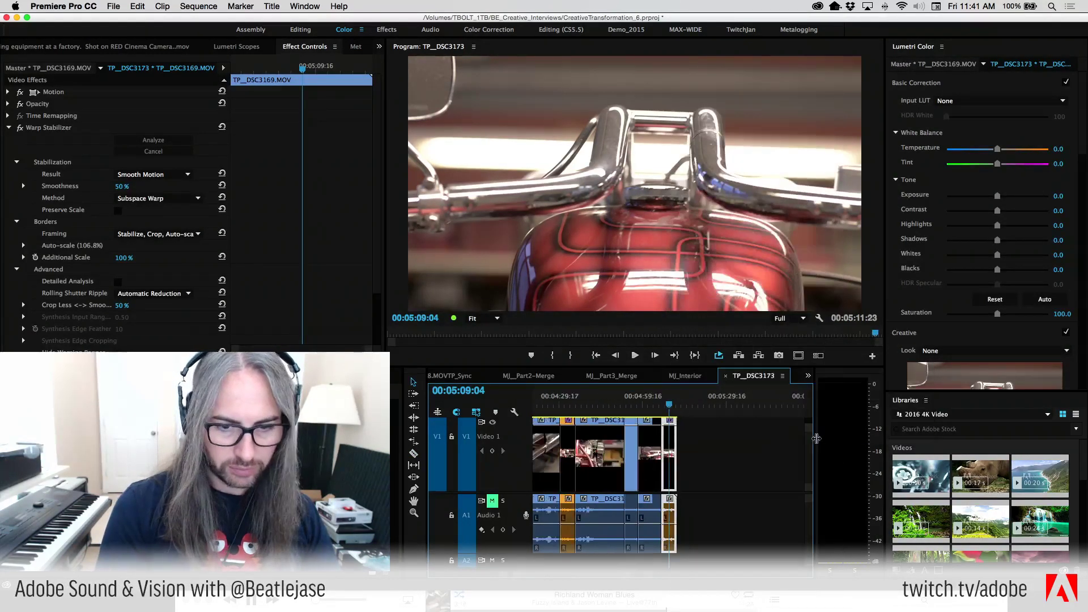
Deselect the handlebar segment and move the playhead back to the Adobe Stock gear clip at 00:01:58:15.
left_click(733, 452)
key("equal")
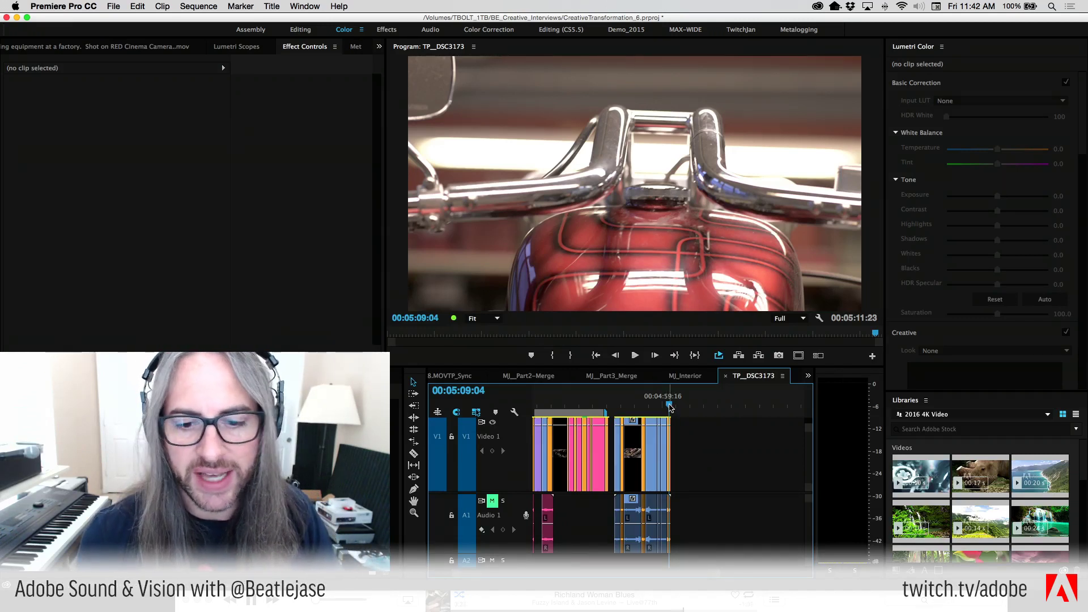
left_click(670, 405)
scroll(988, 294, "down", 3)
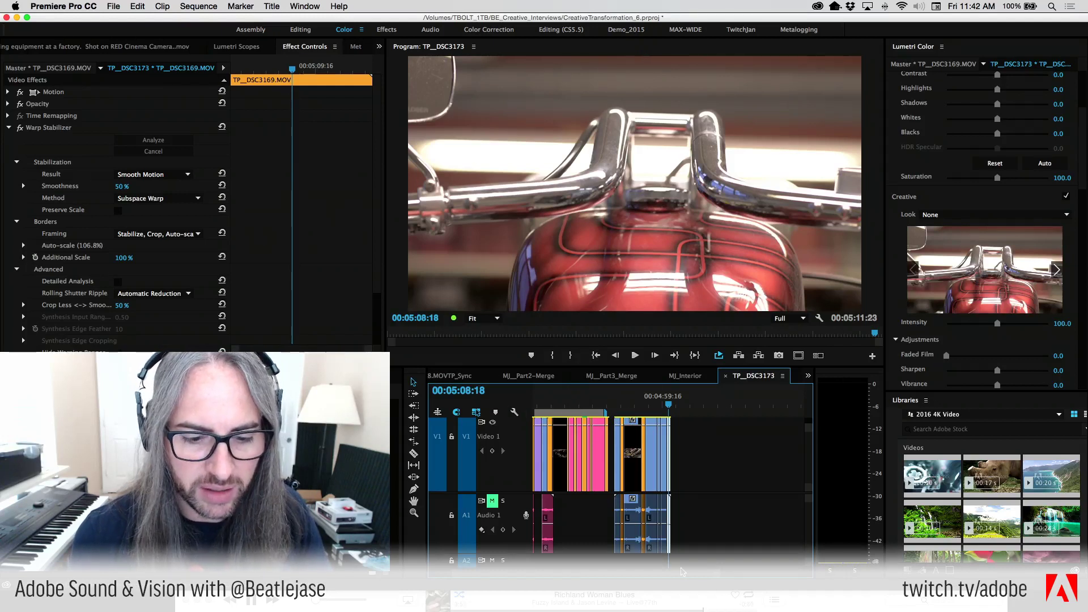
scroll(682, 572, "left", 3)
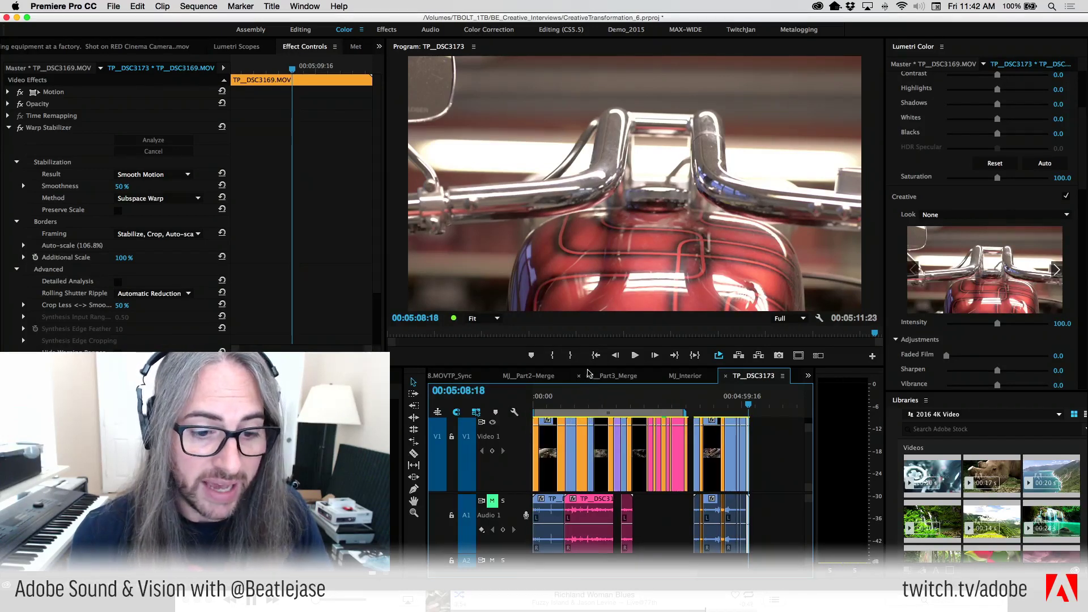
left_click_drag(610, 400, 618, 402)
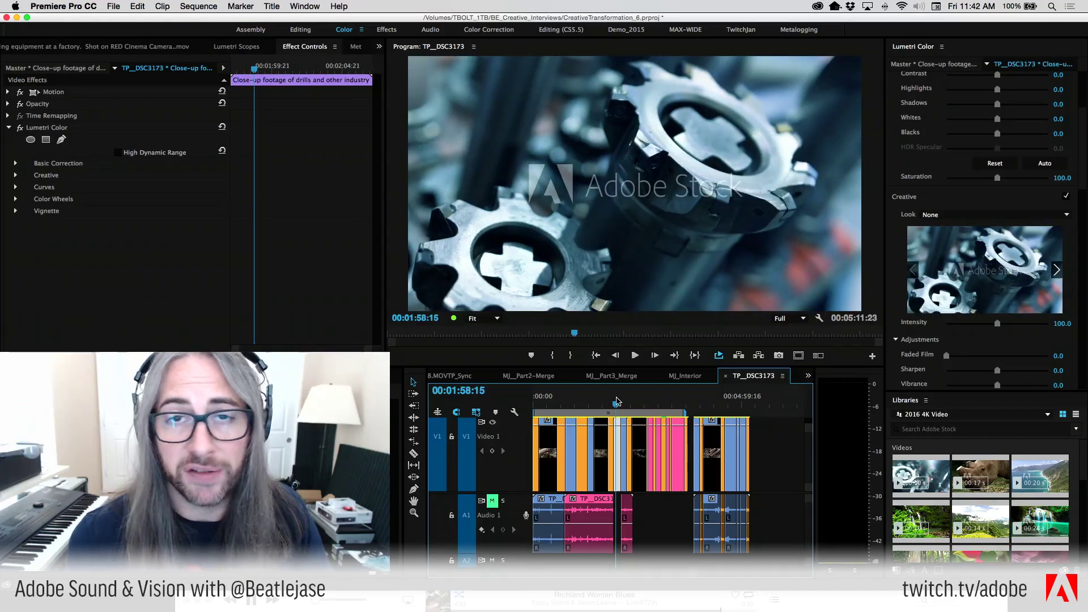
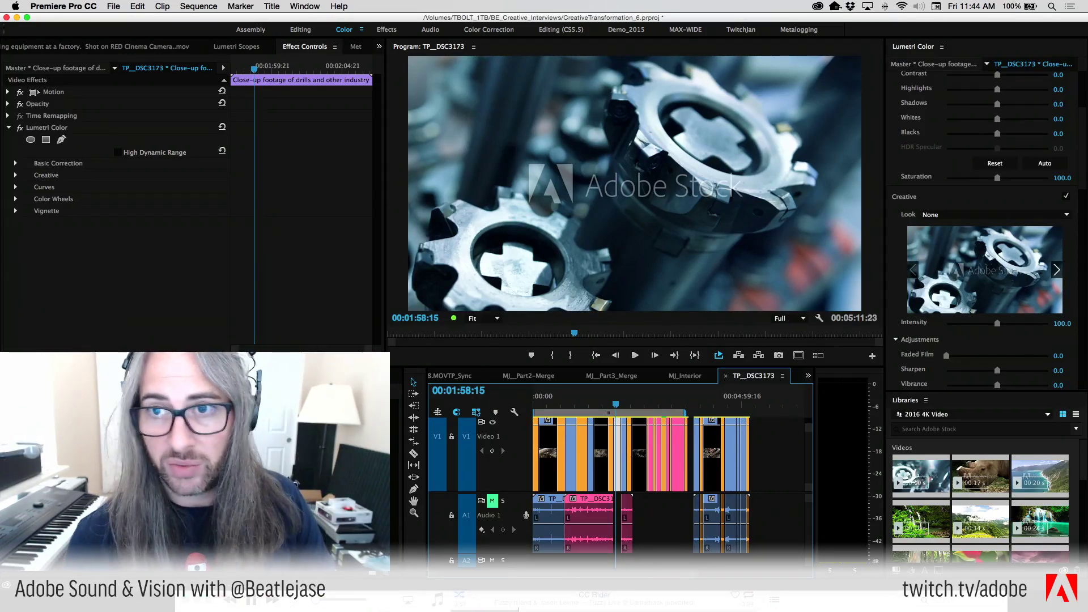
Switch to the Adobe Stock site in Chrome and search its videos for "office worker laptop apple".
key("super+Tab")
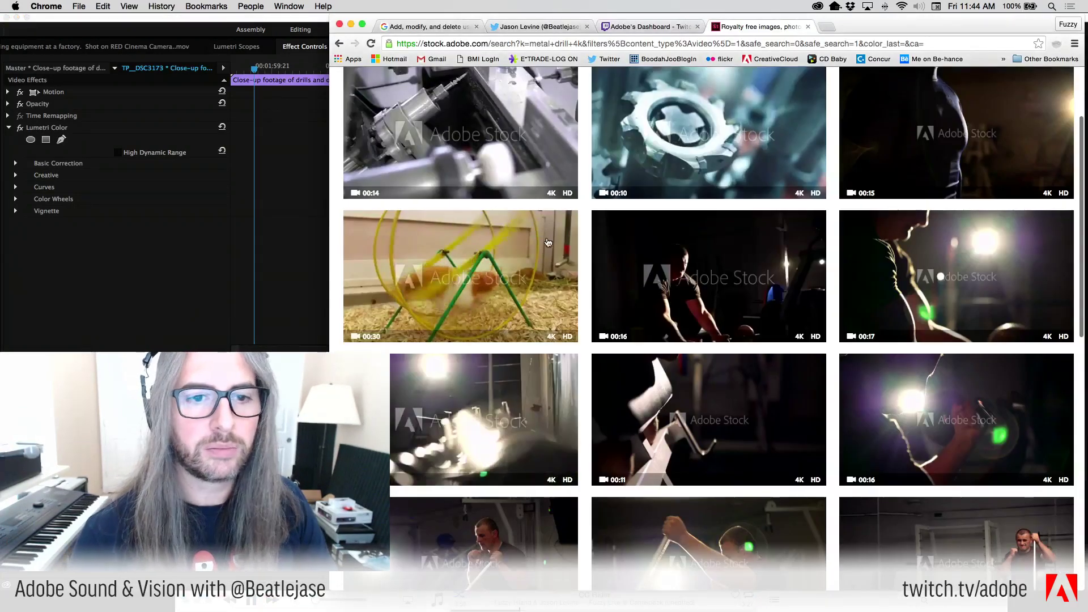
scroll(447, 145, "up", 3)
scroll(448, 144, "down", 1)
left_click_drag(451, 121, 306, 117)
type("office work")
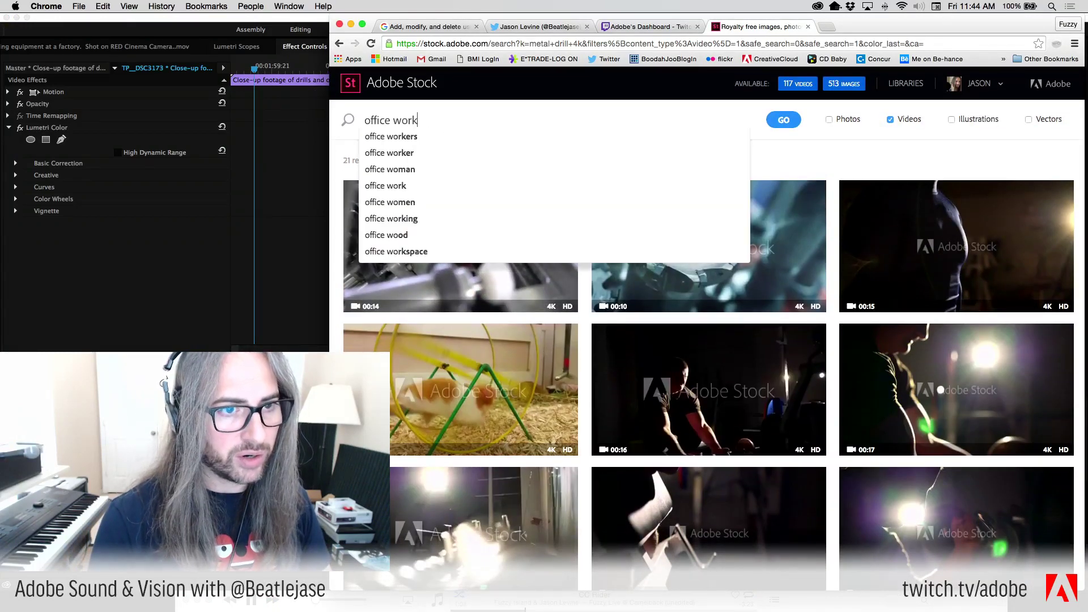
type("er laptop ")
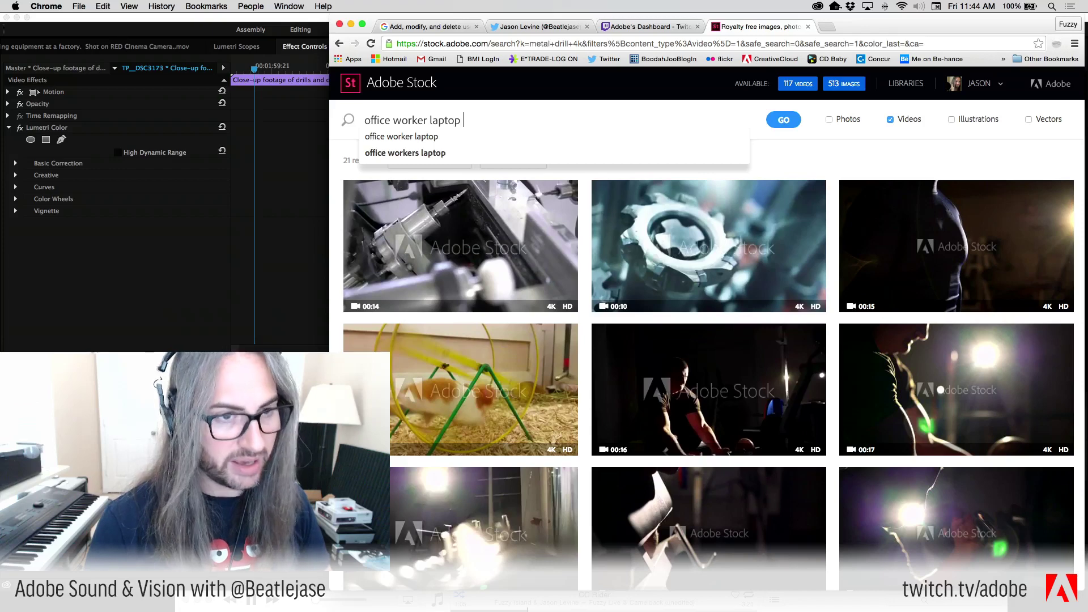
type("apple")
key("Return")
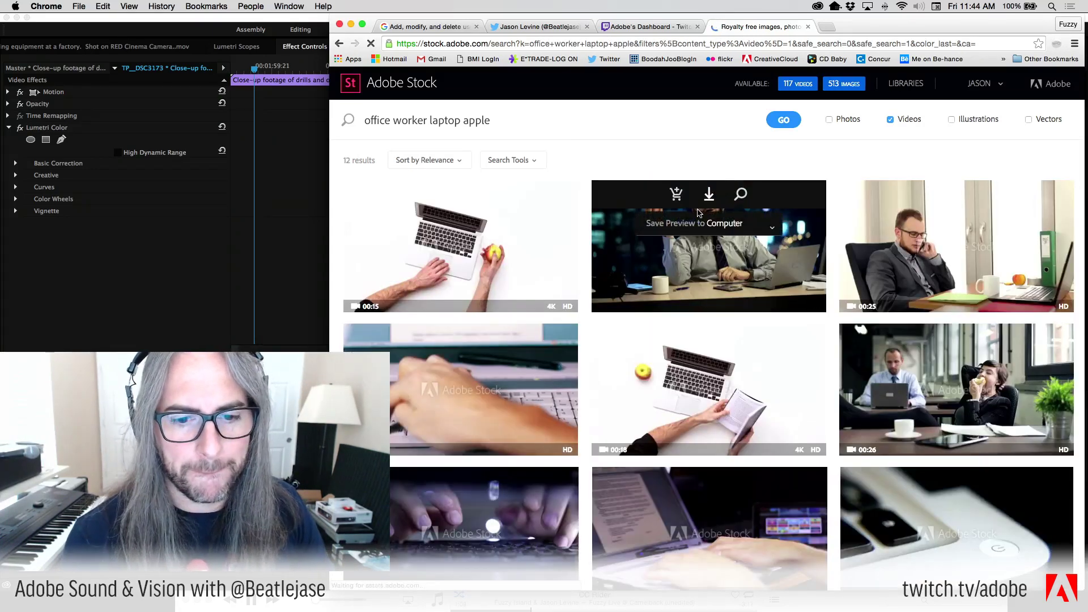
Preview the clips of the businesswoman eating an apple in the office and of the man searching a book beside a laptop.
scroll(676, 325, "down", 5)
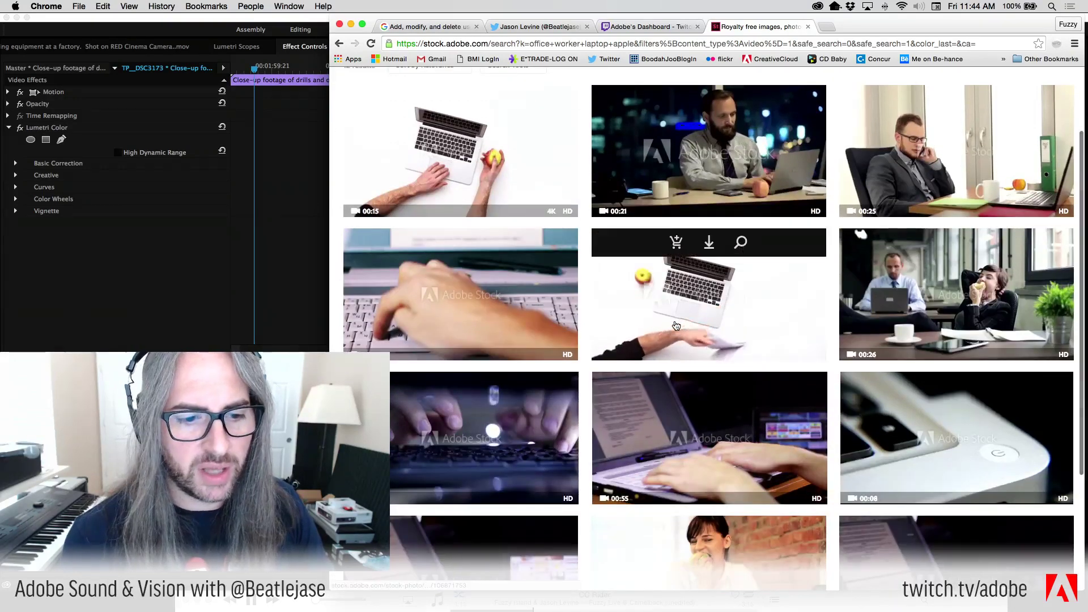
scroll(676, 325, "up", 5)
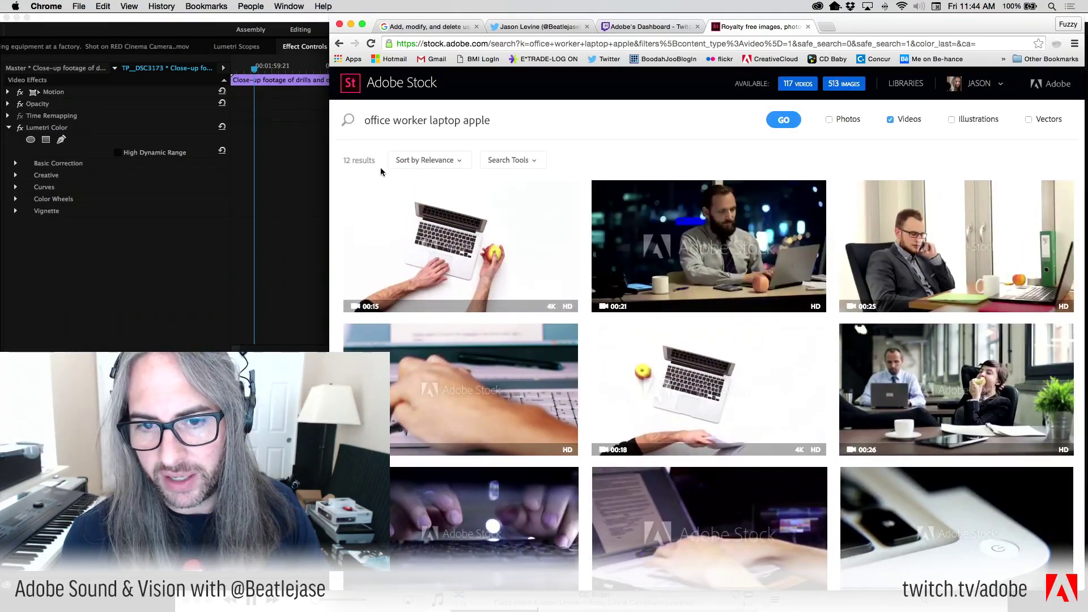
mouse_move(757, 274)
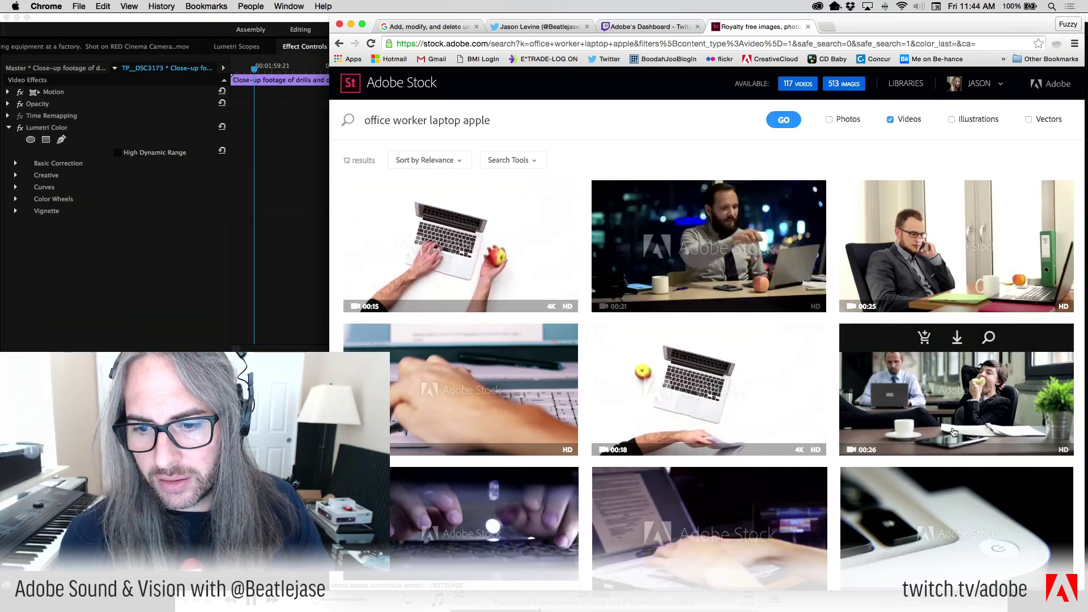
left_click(955, 399)
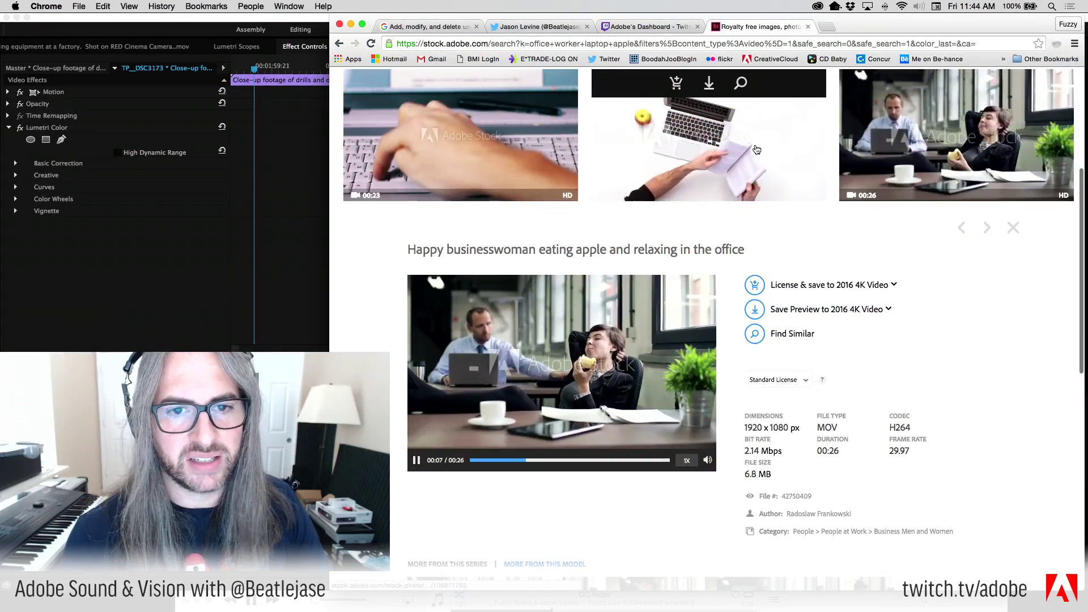
left_click(717, 154)
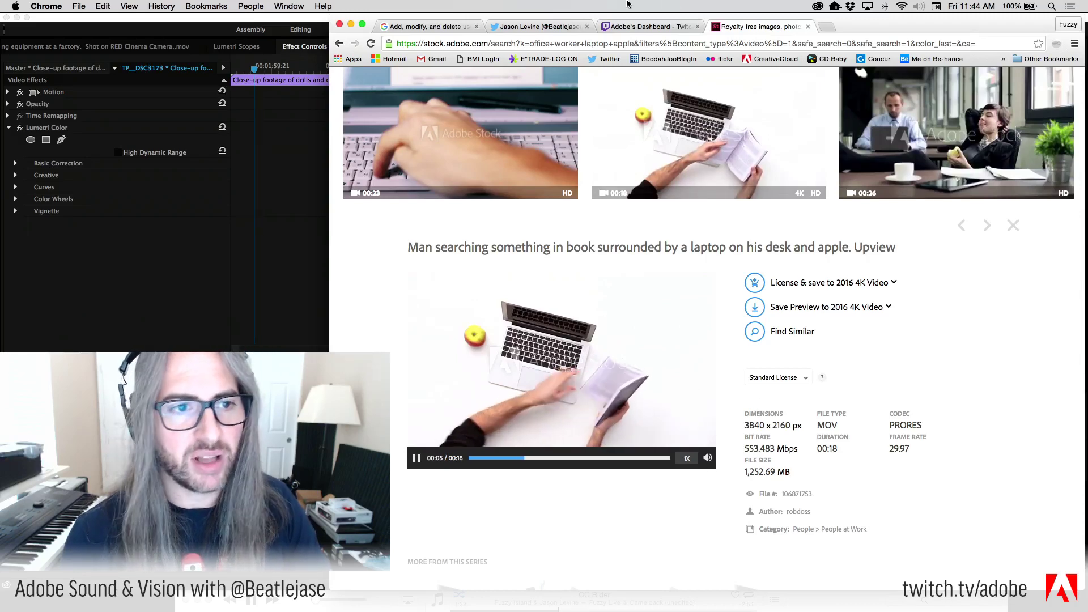
Preview the clip of the young businessman eating an apple in the office at night and look through the remaining results.
scroll(624, 275, "up", 5)
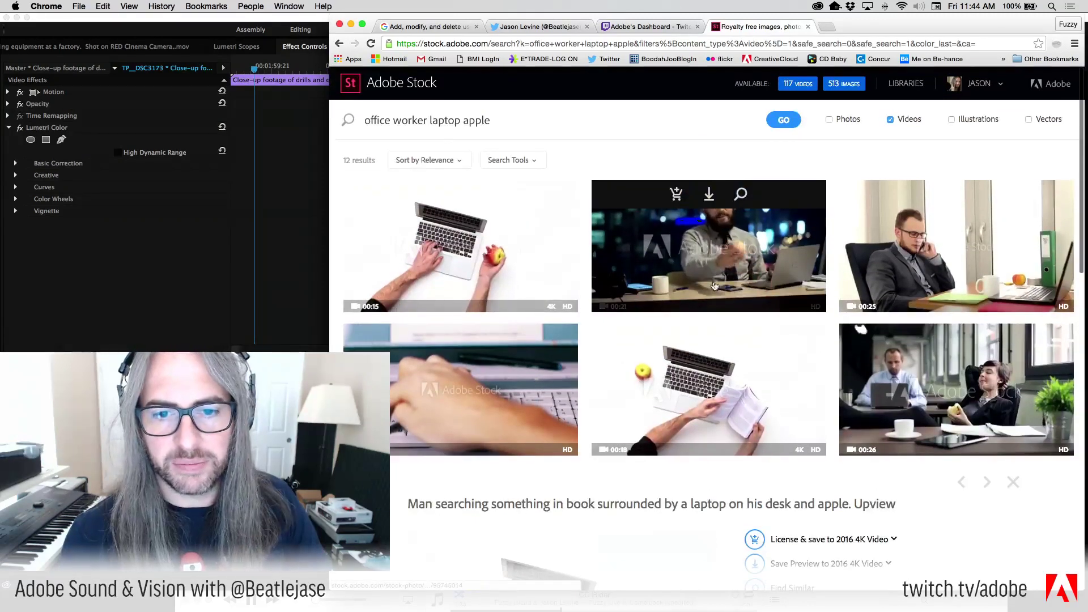
left_click(782, 280)
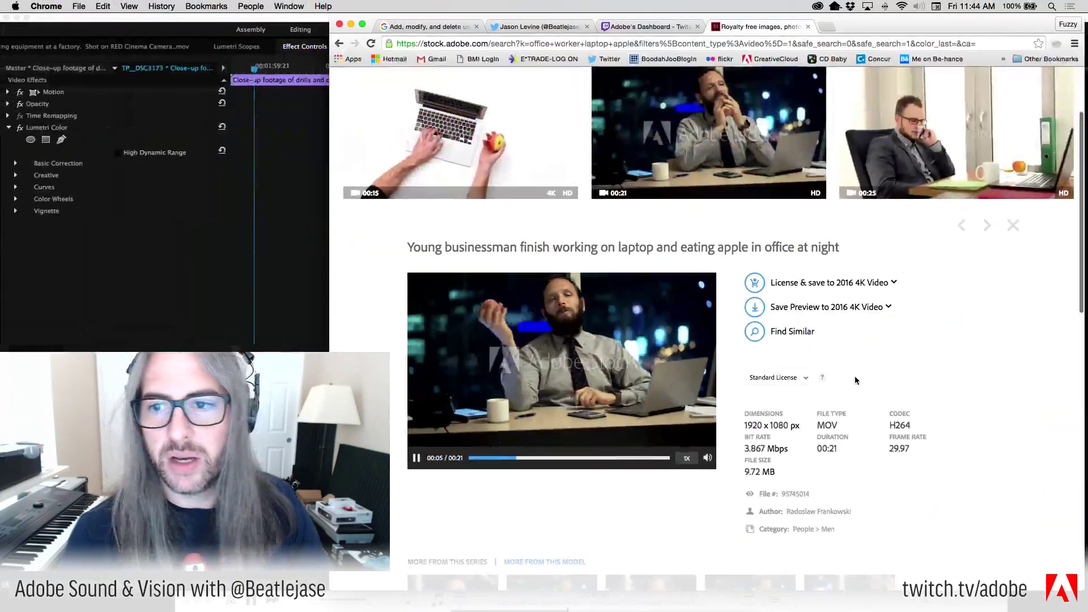
scroll(871, 357, "down", 10)
scroll(872, 362, "down", 1)
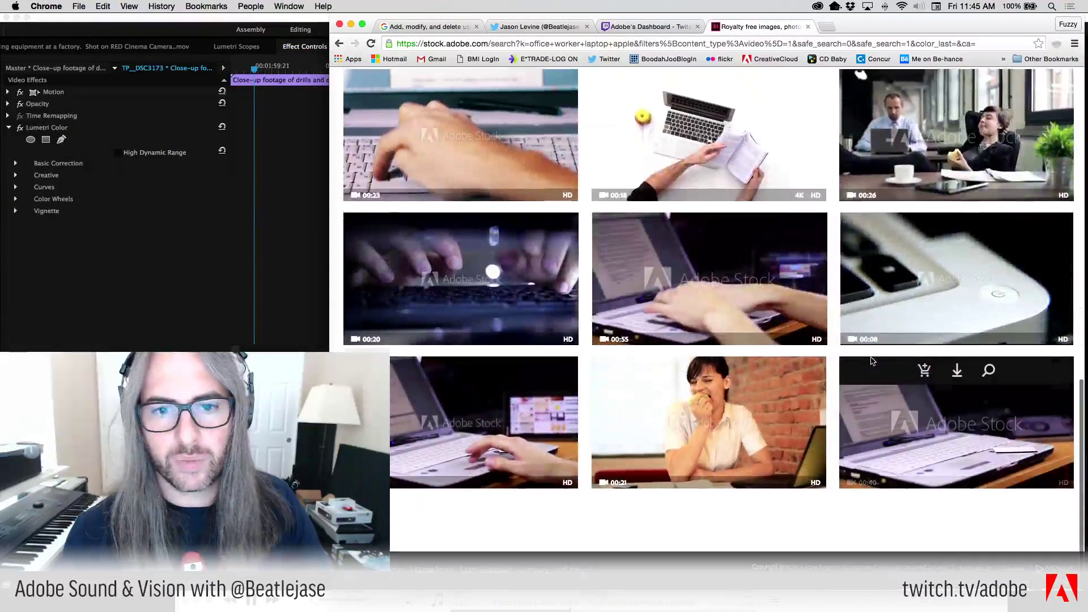
scroll(872, 360, "up", 6)
scroll(872, 360, "down", 6)
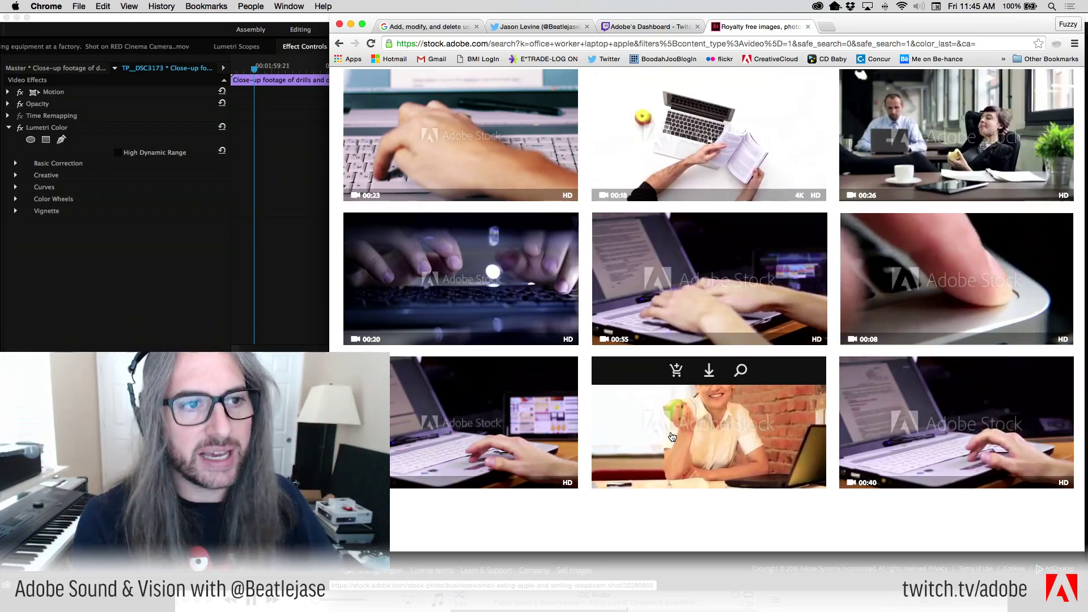
left_click(724, 322)
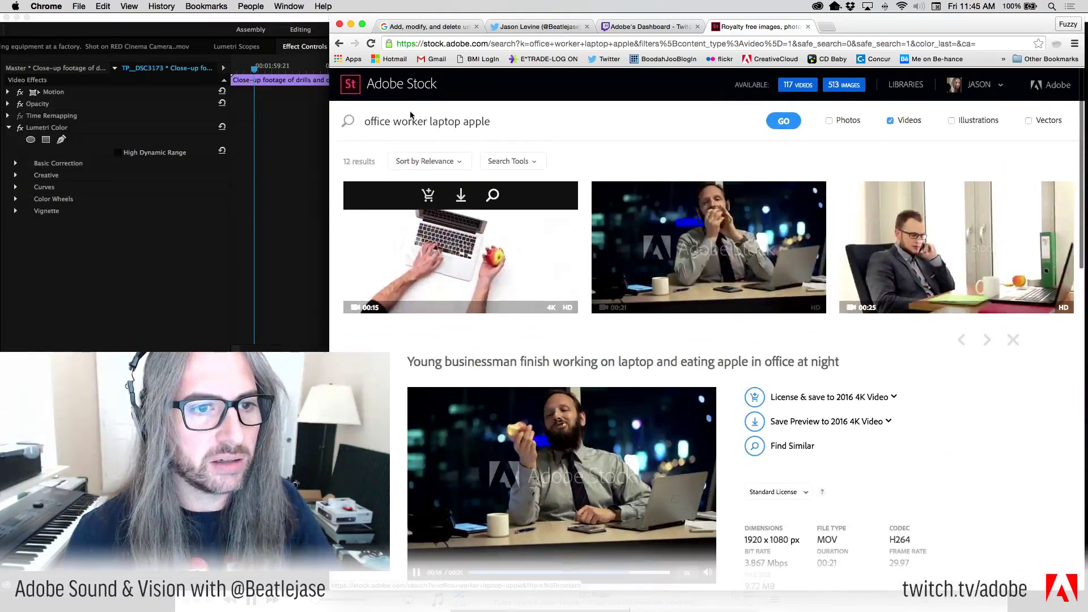
Replace "apple" with "hp" in the query and search the stock videos for "office worker laptop hp".
double_click(465, 121)
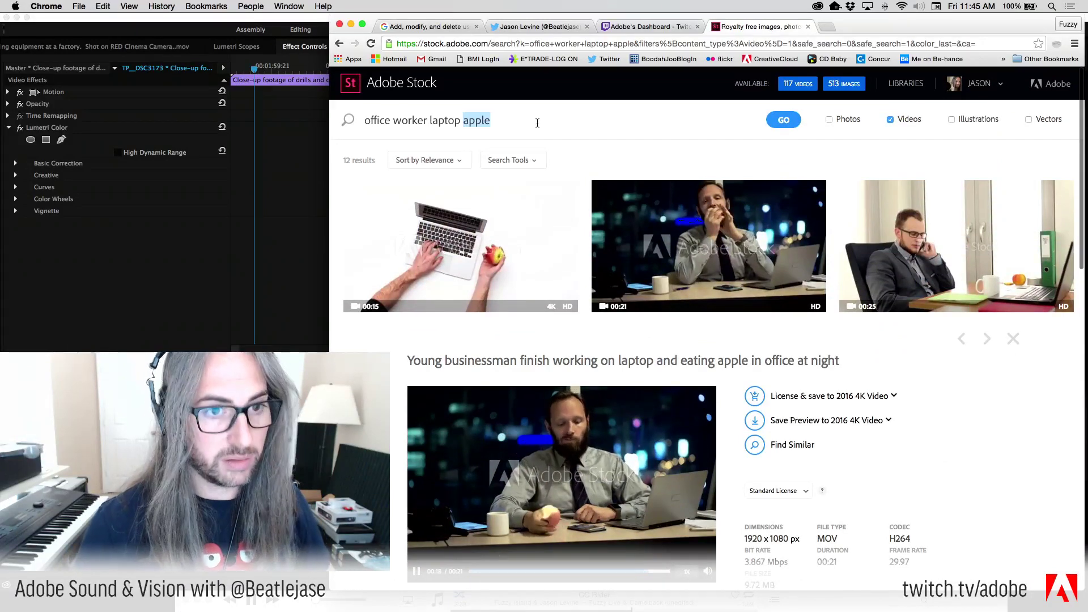
type("hp")
key("Return")
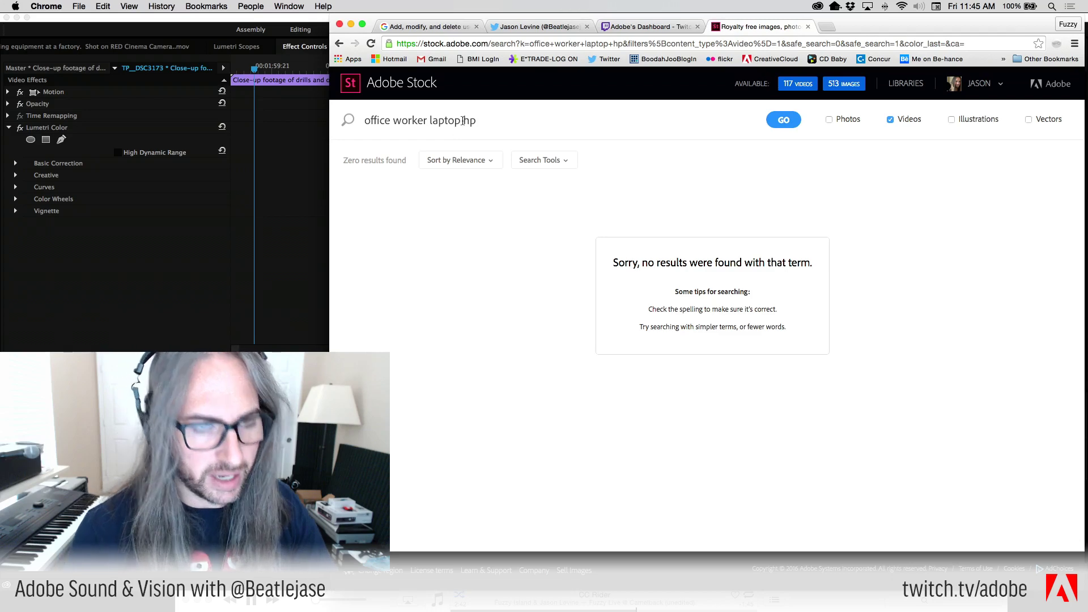
Search the stock videos for "office worker laptop" and preview the clip of two businessmen sitting at a cafe table.
key("Return")
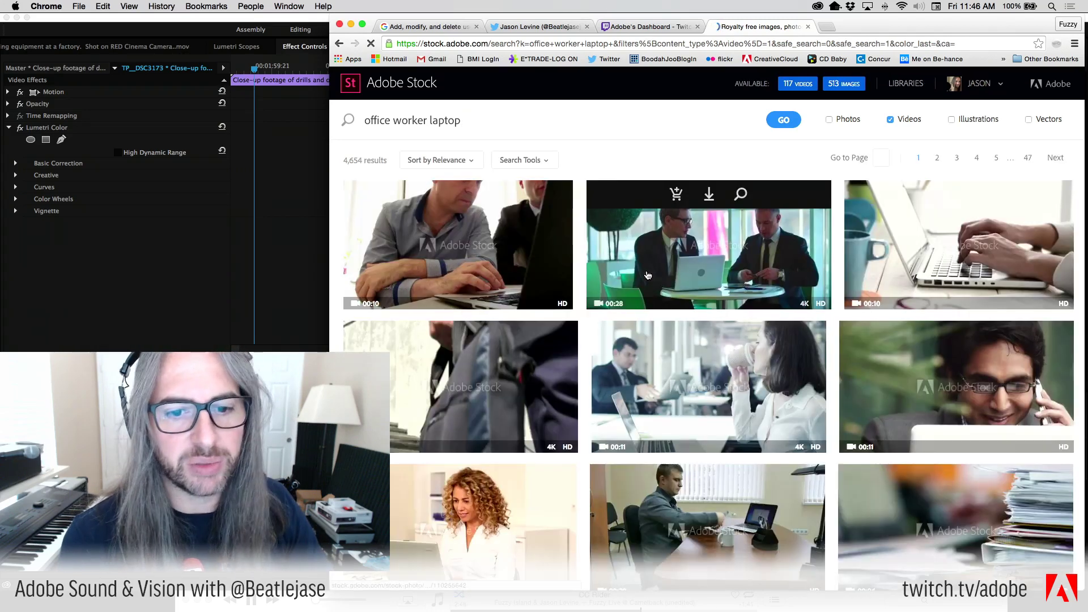
scroll(730, 245, "down", 4)
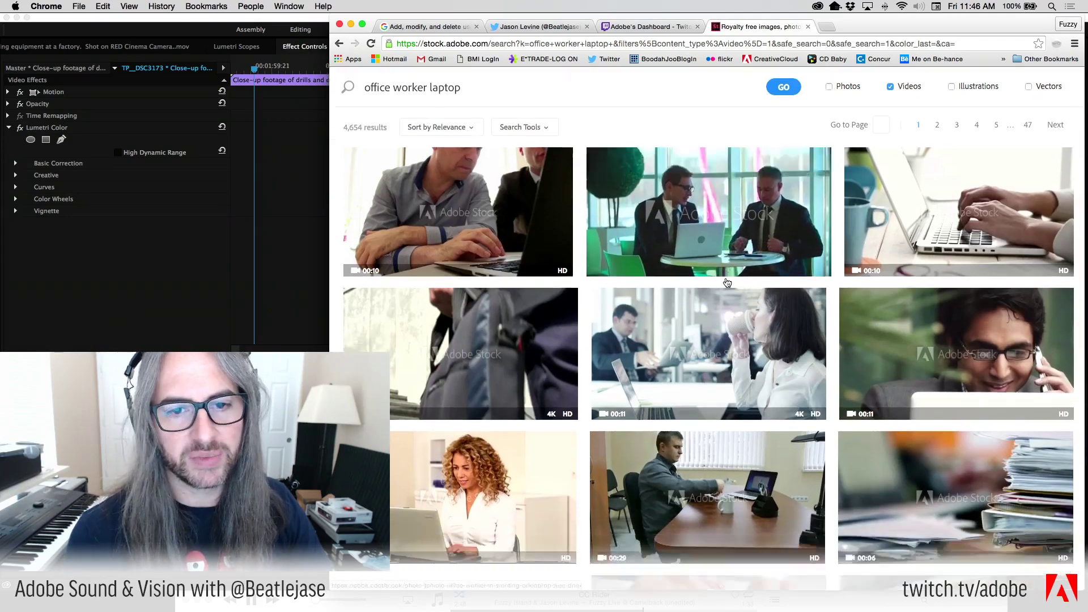
left_click(726, 170)
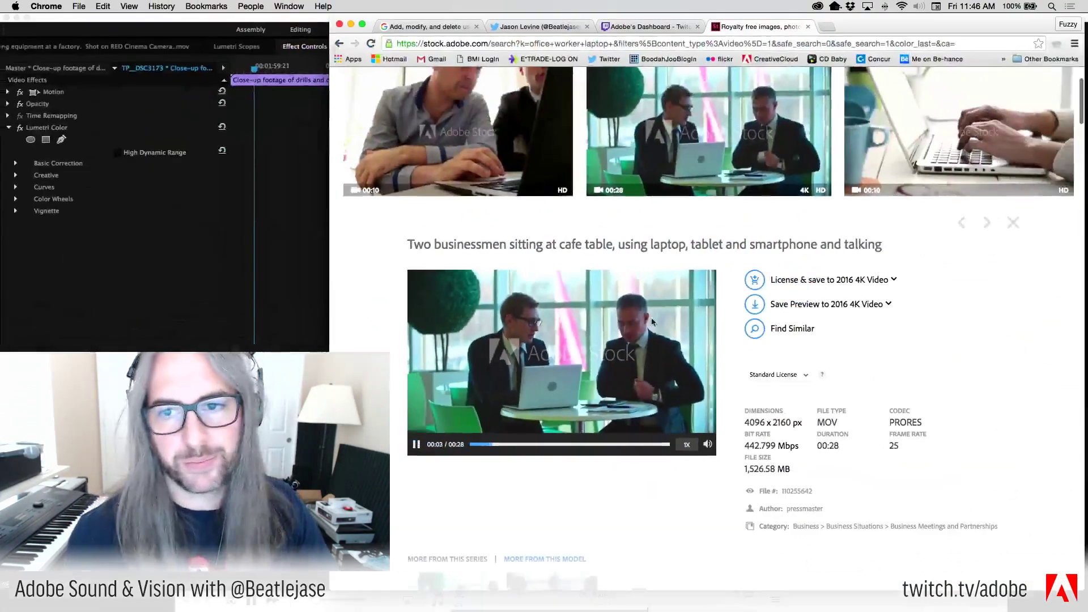
Browse the "office worker laptop" video results to the end of the first page, checking which laptops appear in the clips.
scroll(716, 295, "down", 10)
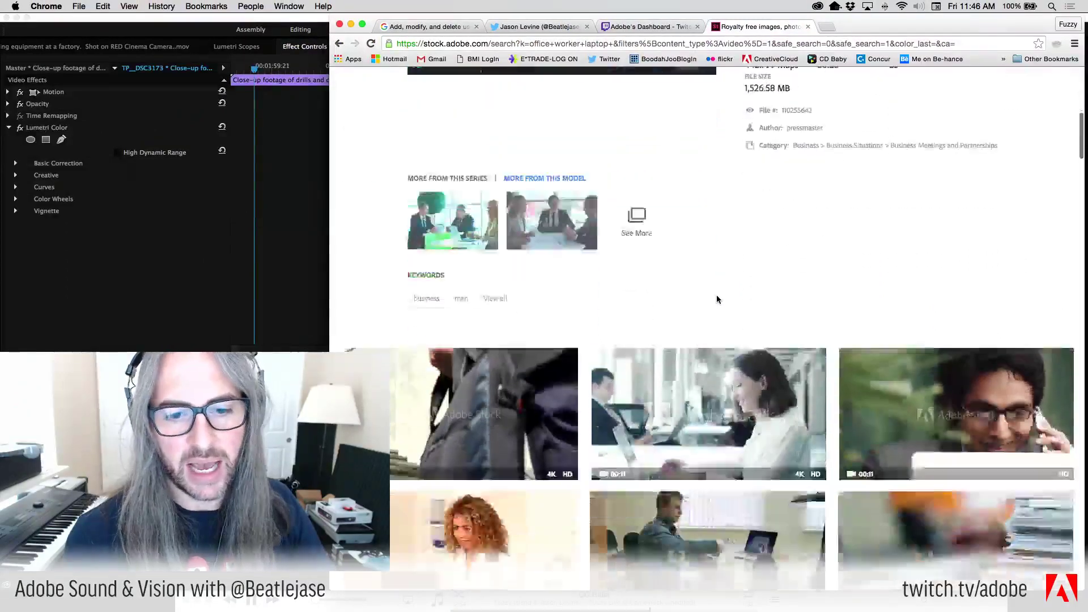
scroll(717, 301, "down", 6)
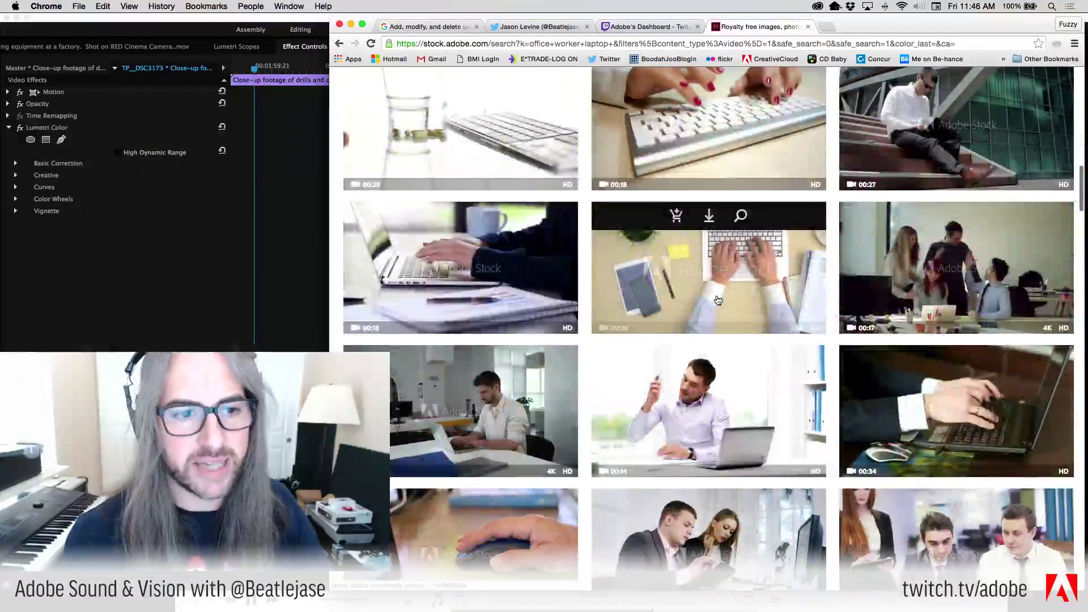
scroll(714, 322, "down", 10)
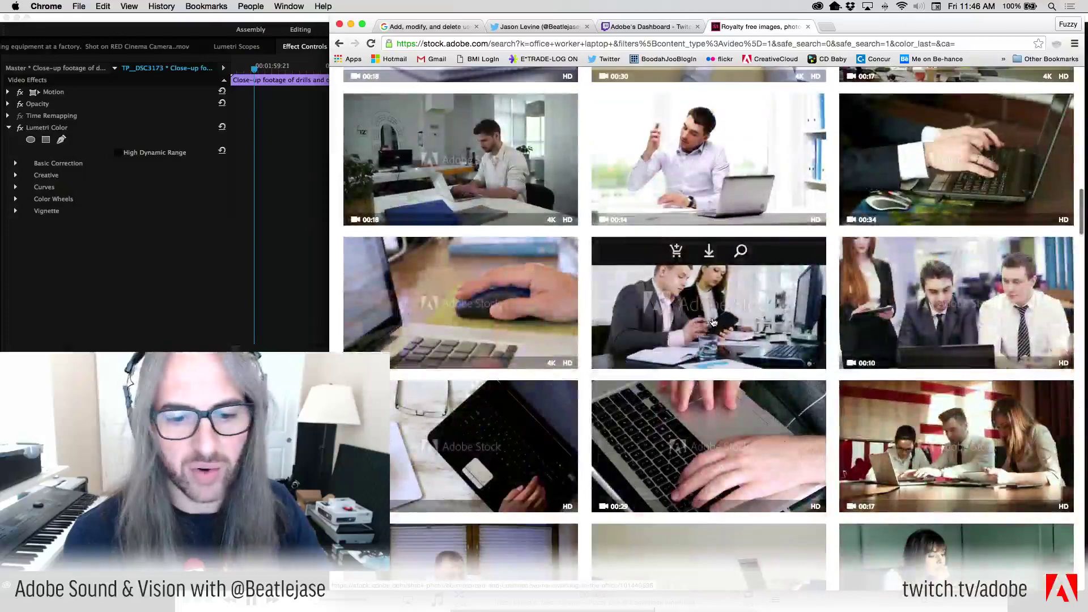
scroll(714, 322, "down", 10)
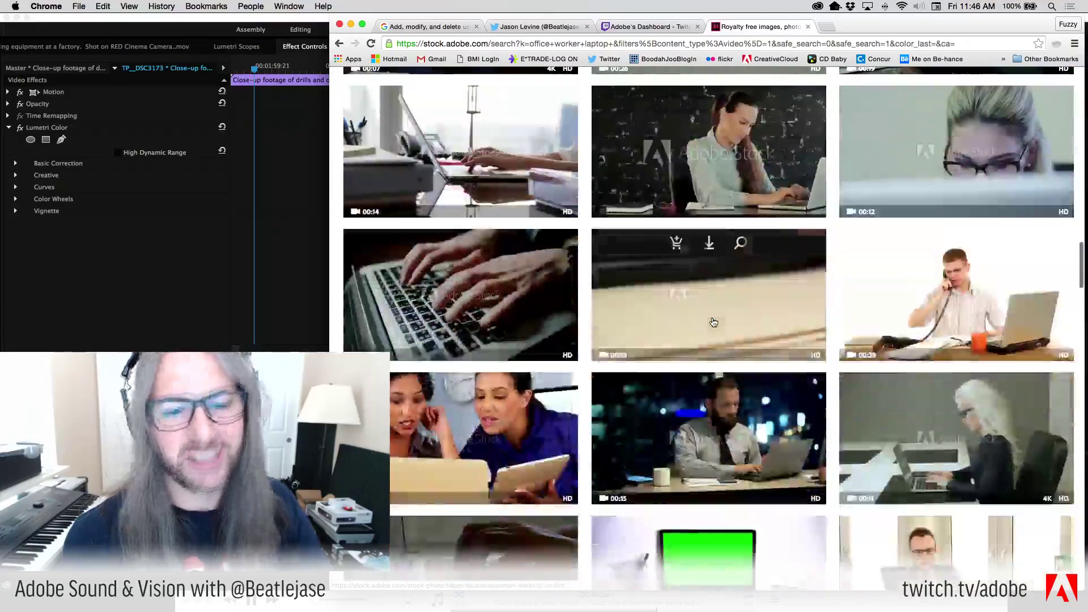
scroll(714, 322, "down", 10)
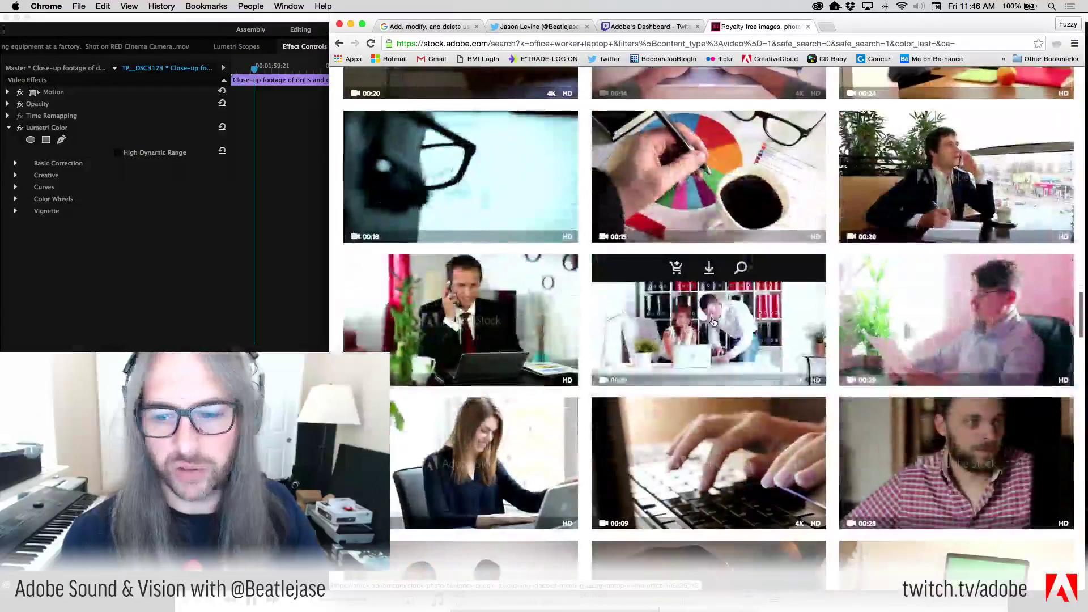
scroll(713, 322, "down", 10)
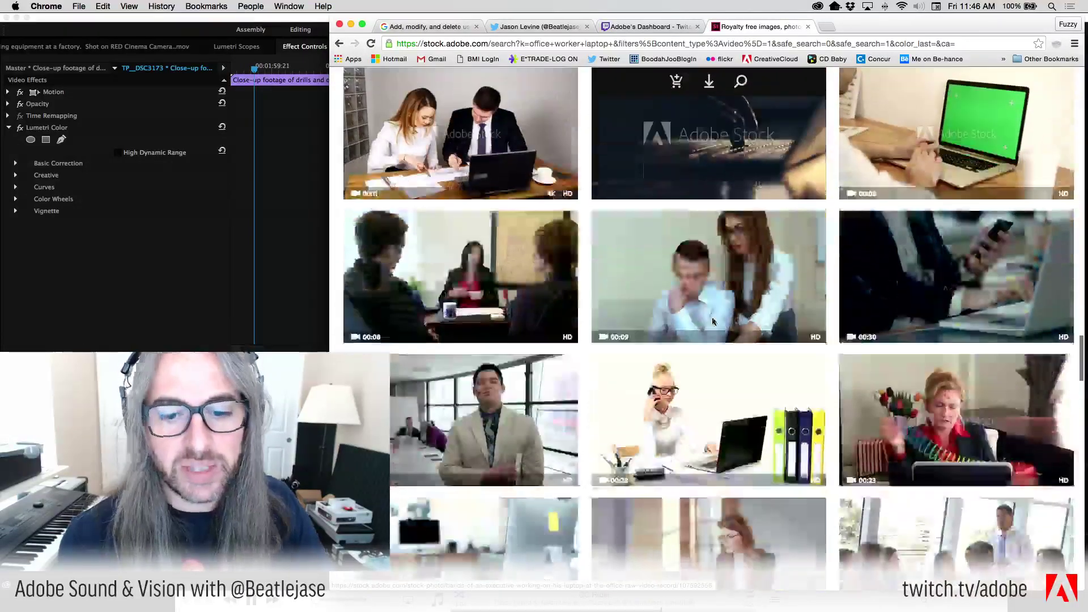
scroll(713, 321, "down", 10)
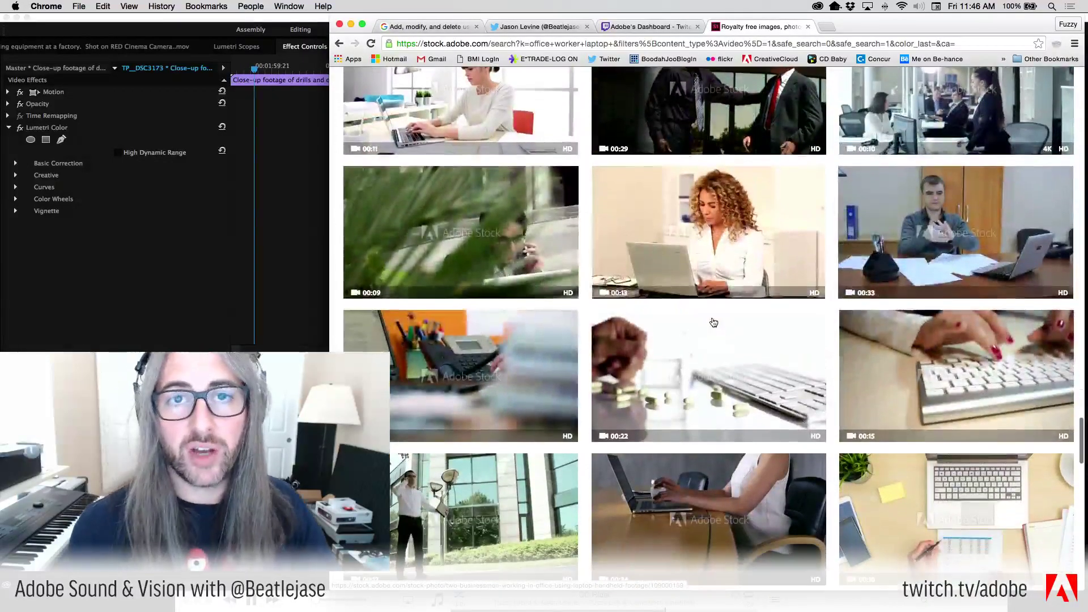
mouse_move(714, 322)
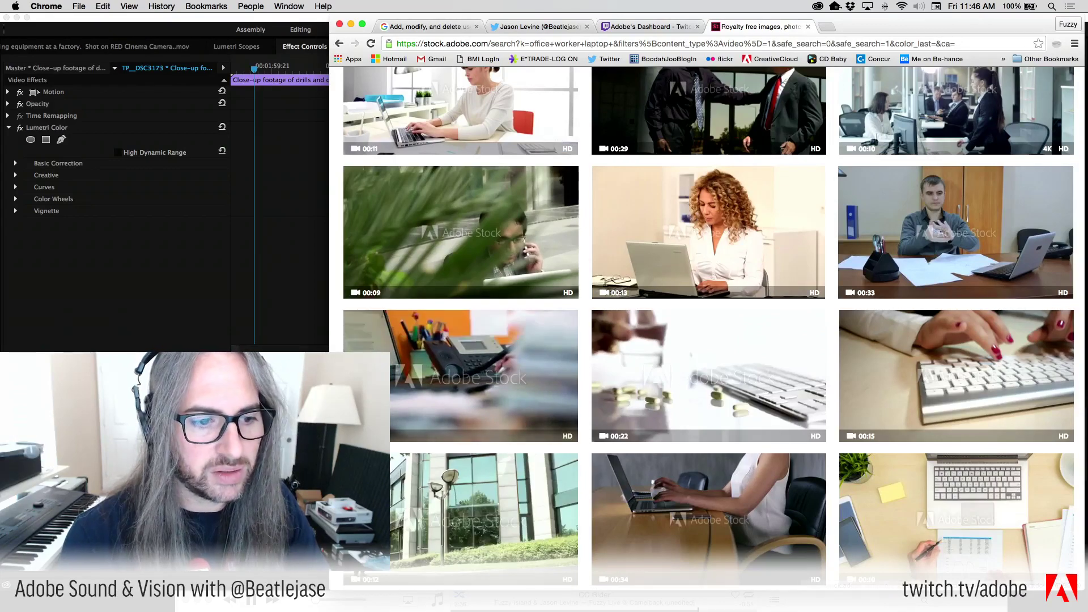
mouse_move(367, 602)
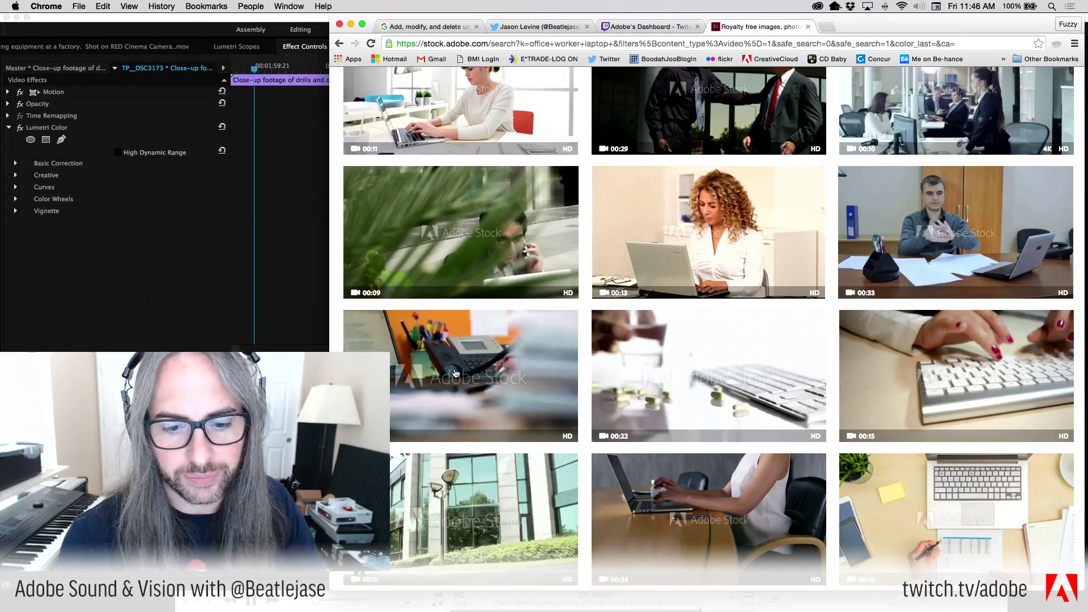
scroll(601, 377, "down", 5)
scroll(610, 386, "down", 1)
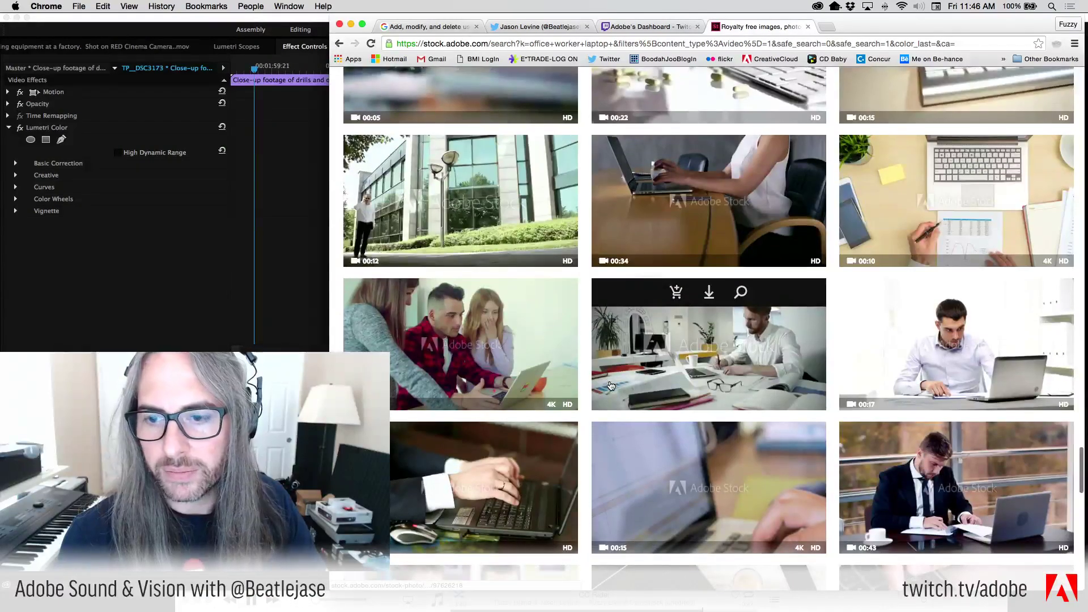
scroll(610, 386, "down", 10)
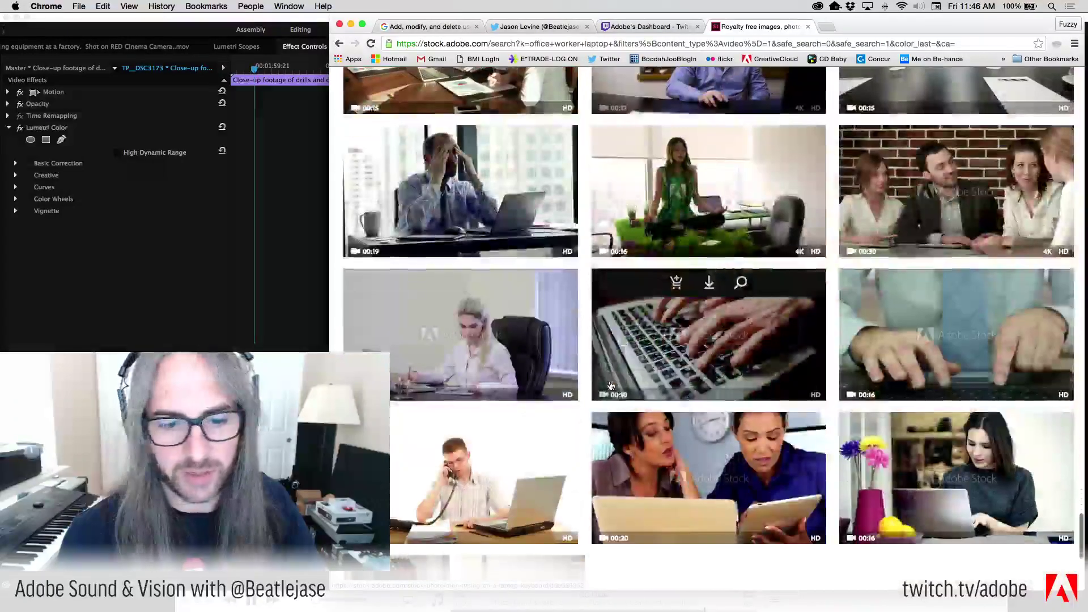
scroll(610, 387, "down", 6)
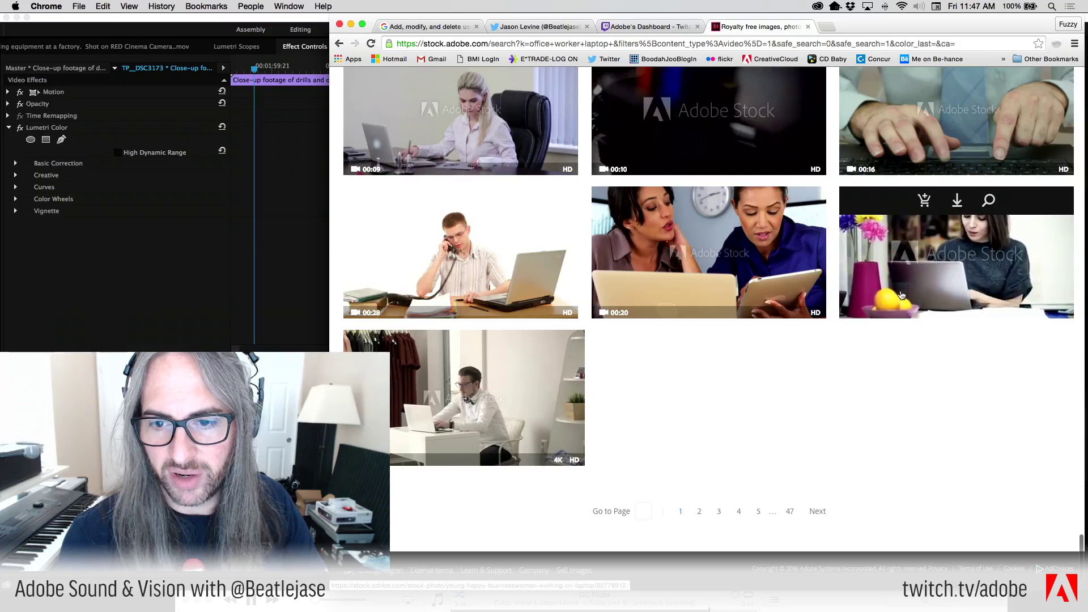
Preview the clip of the two business women working with a laptop and pad, and close its details.
left_click(705, 280)
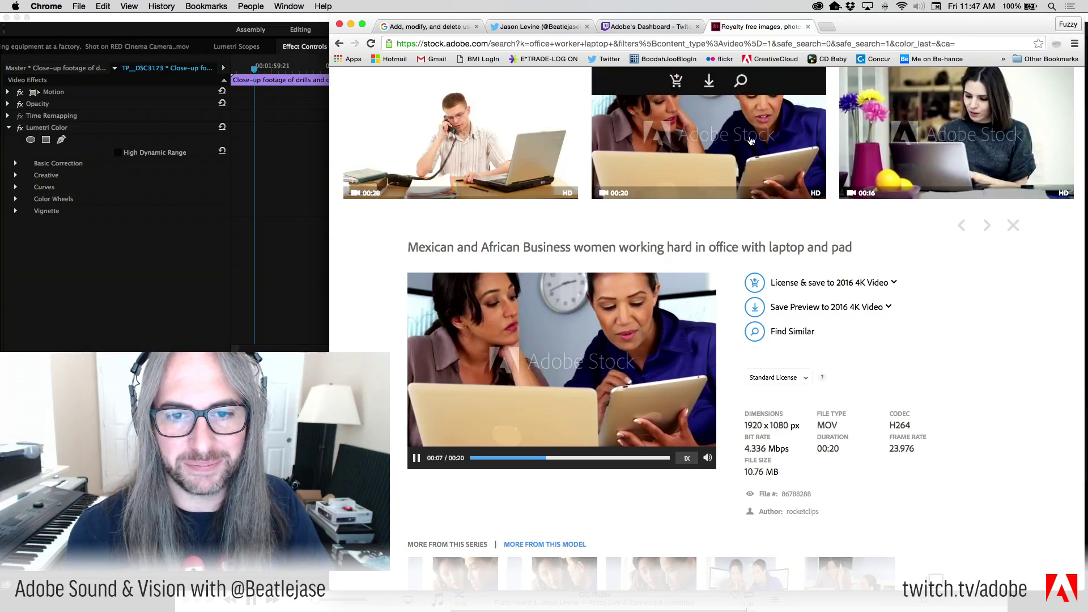
key("Escape")
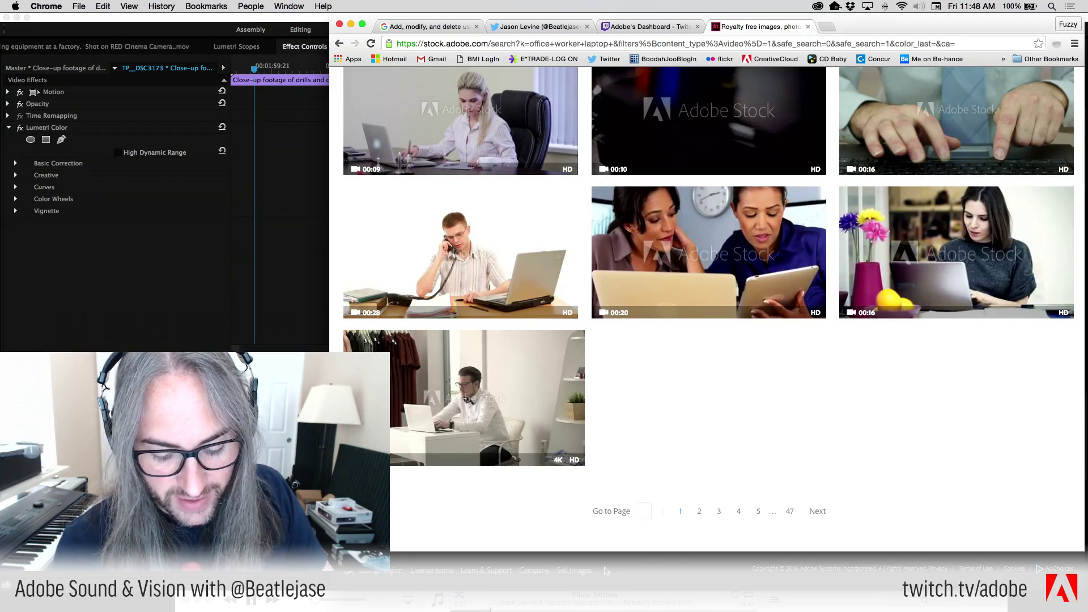
mouse_move(650, 314)
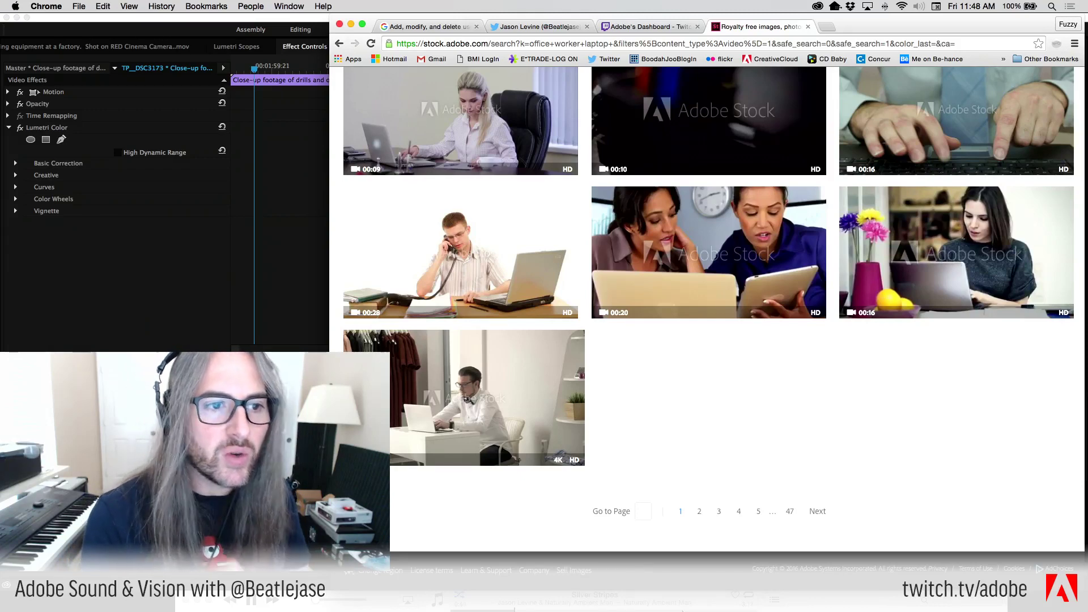
mouse_move(396, 109)
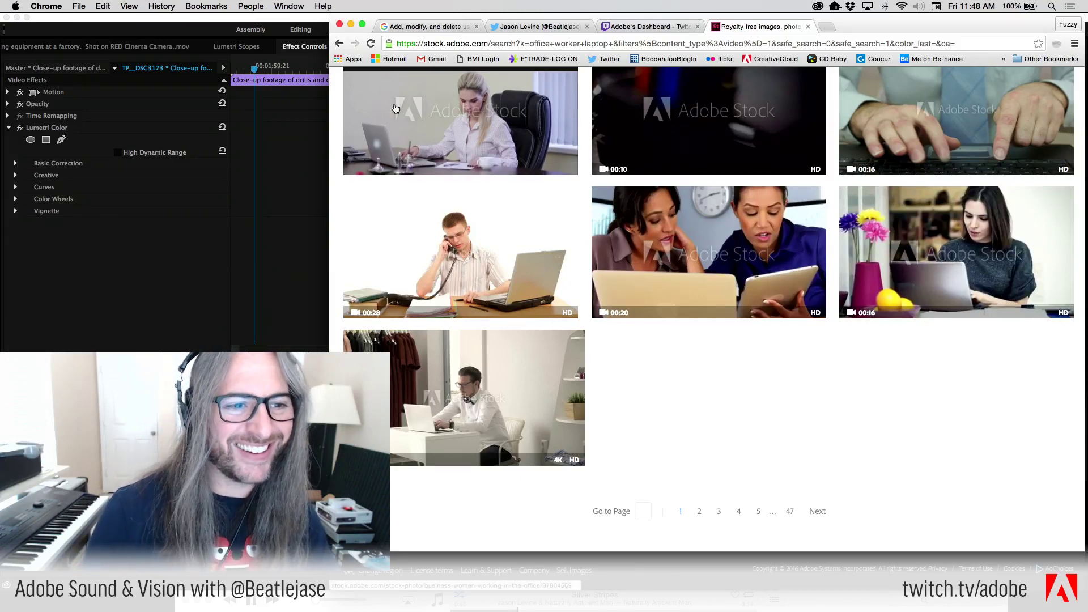
Open the clip "Business woman working in the office" and review its preview, file details, related clips and keywords.
left_click(354, 165)
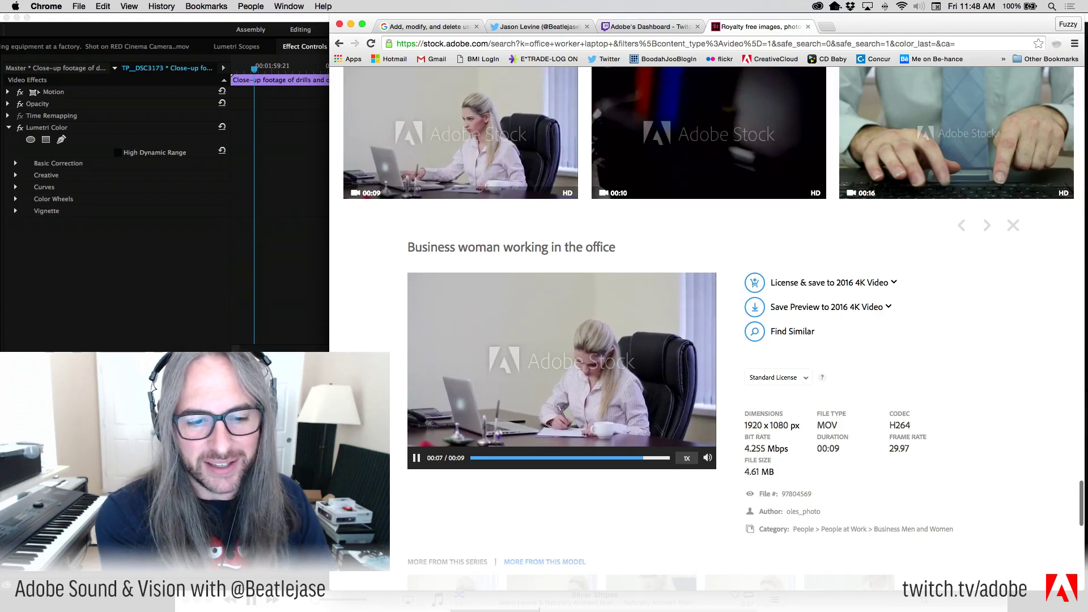
scroll(448, 354, "down", 10)
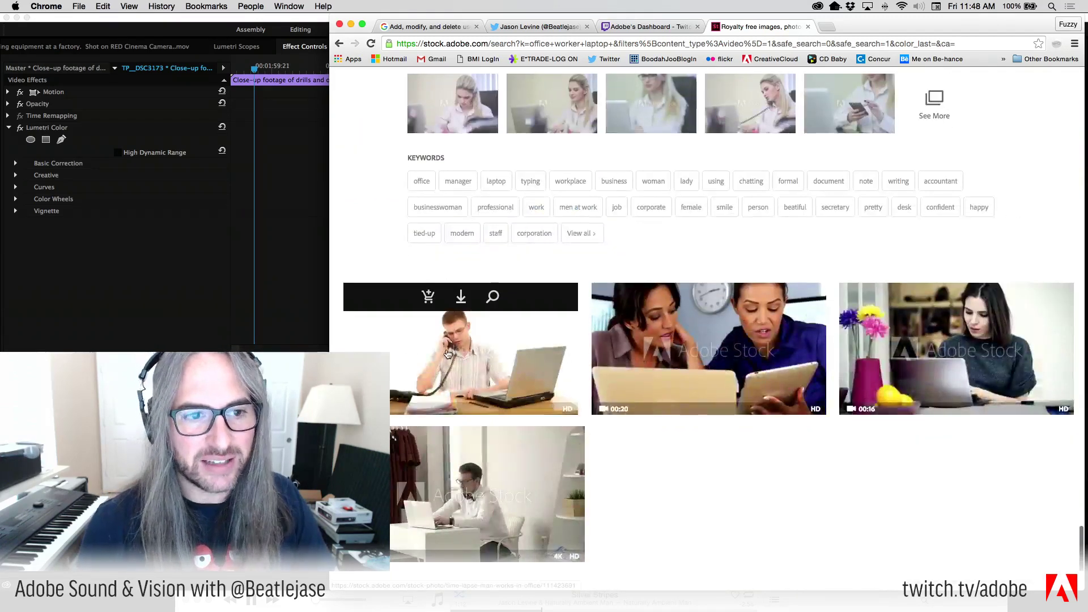
scroll(447, 354, "up", 5)
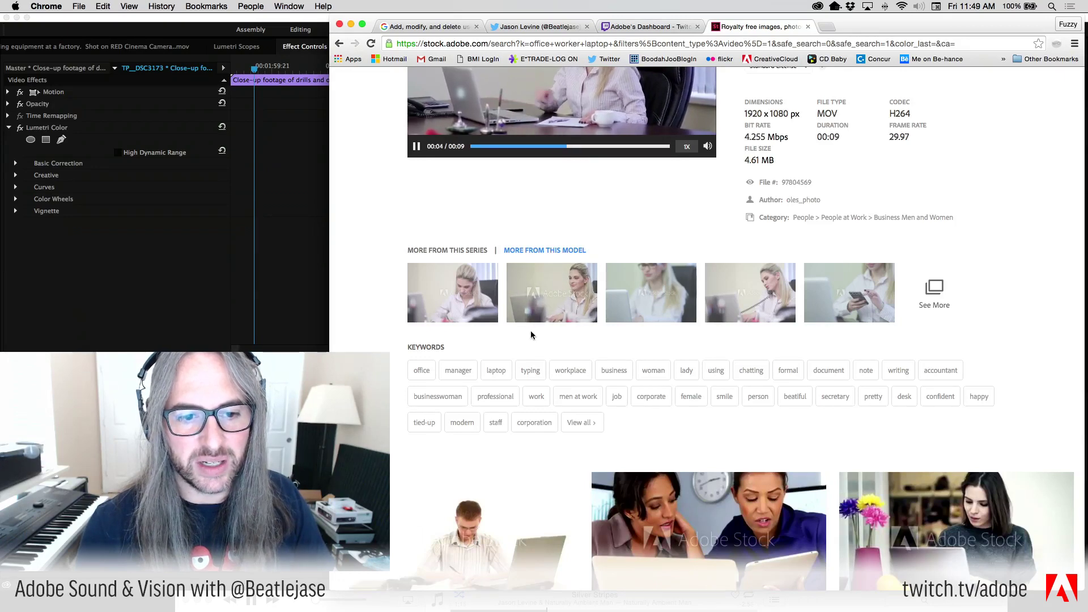
scroll(531, 333, "up", 5)
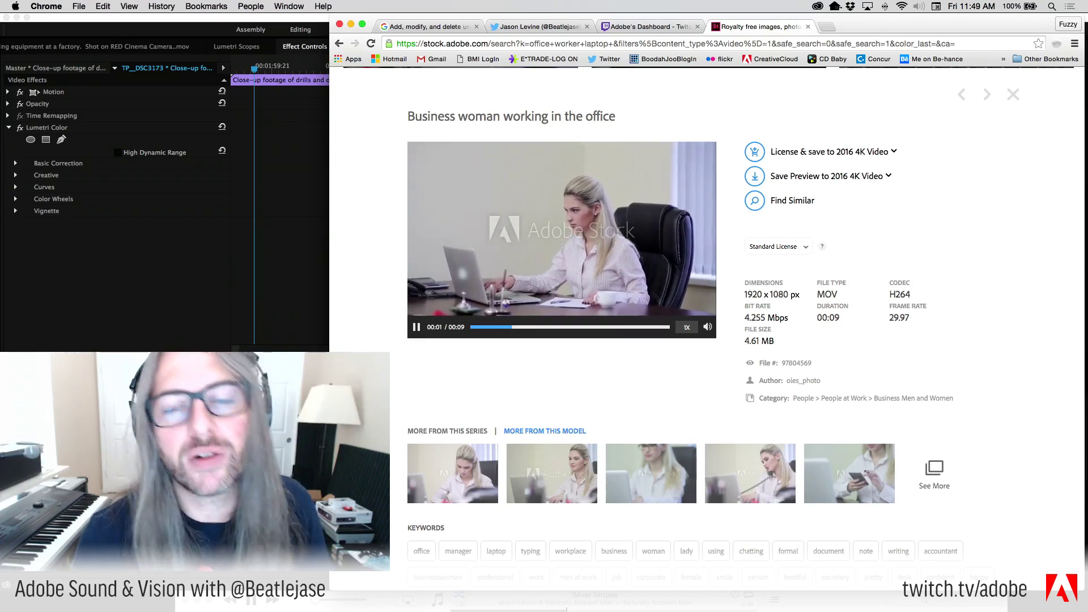
Close the businesswoman clip's details, return to the start of the "office worker laptop" results and preview the two businessmen clip.
key("Escape")
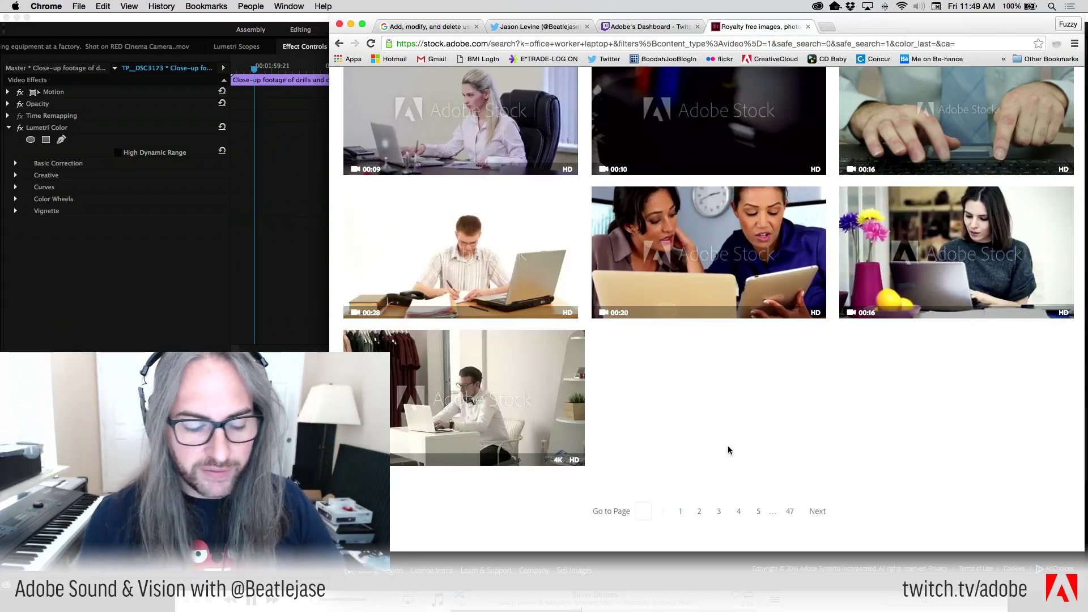
left_click(292, 602)
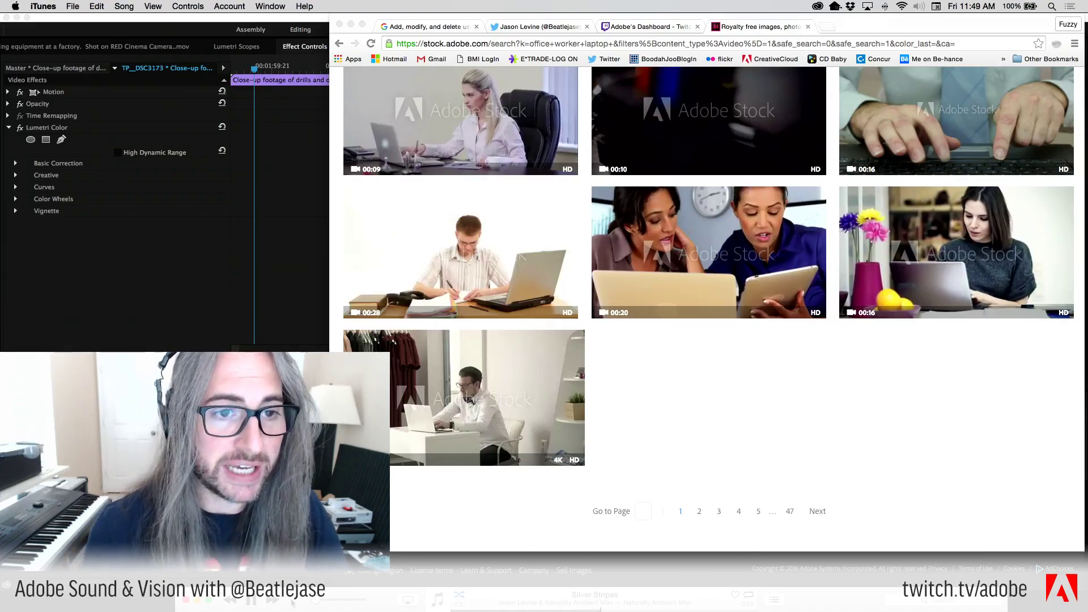
scroll(623, 287, "up", 20)
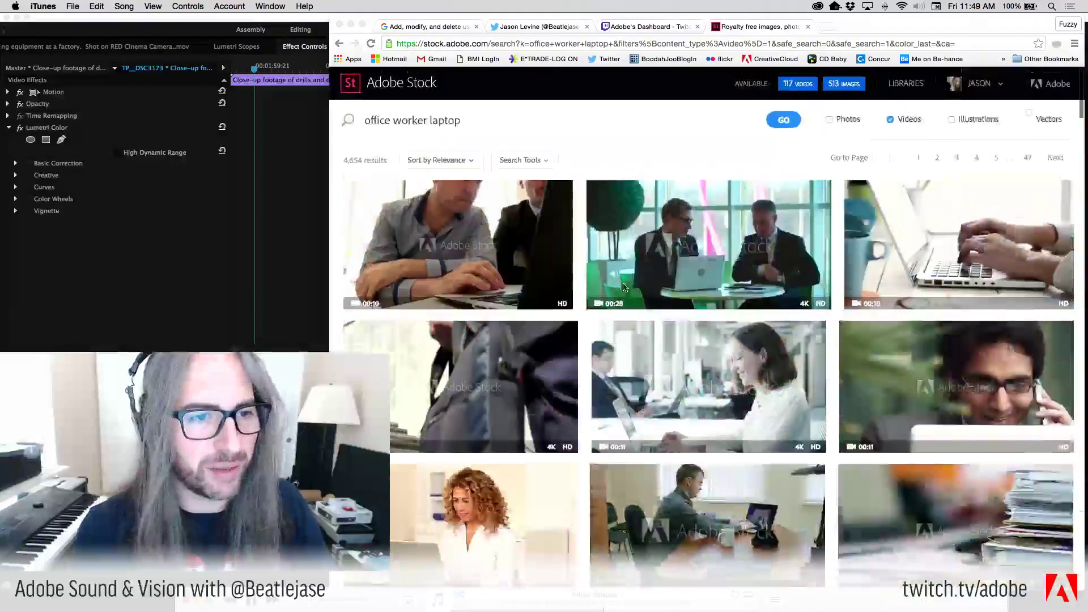
left_click(473, 124)
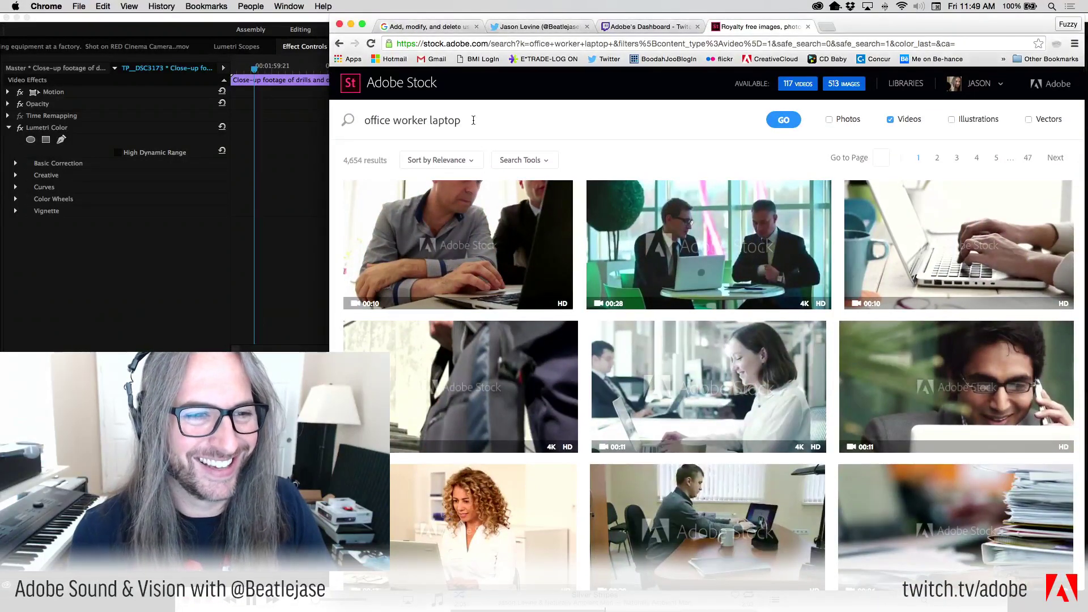
left_click_drag(474, 121, 336, 117)
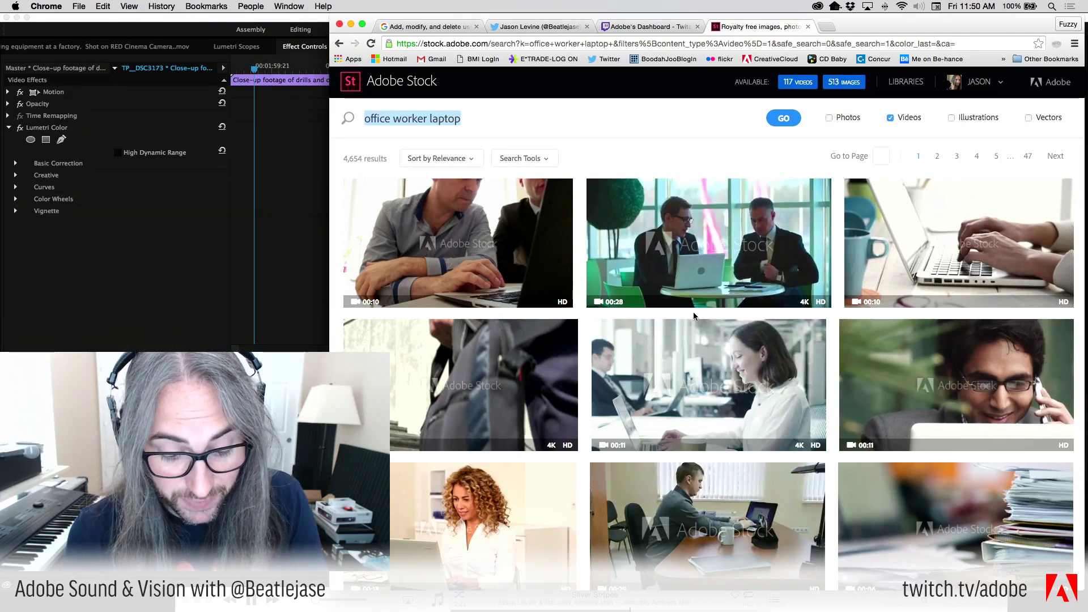
mouse_move(472, 305)
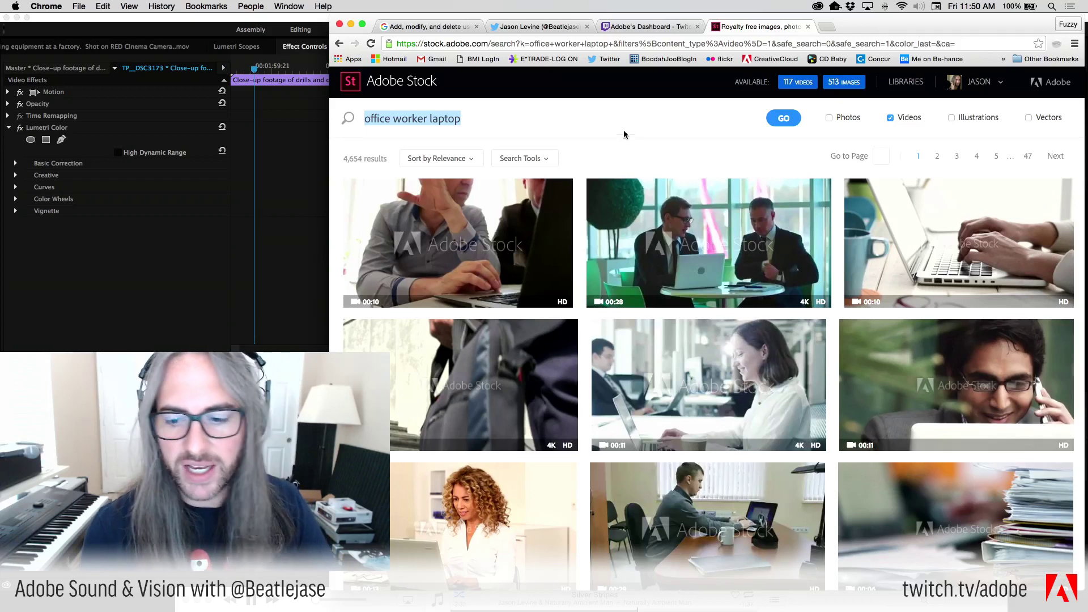
mouse_move(660, 248)
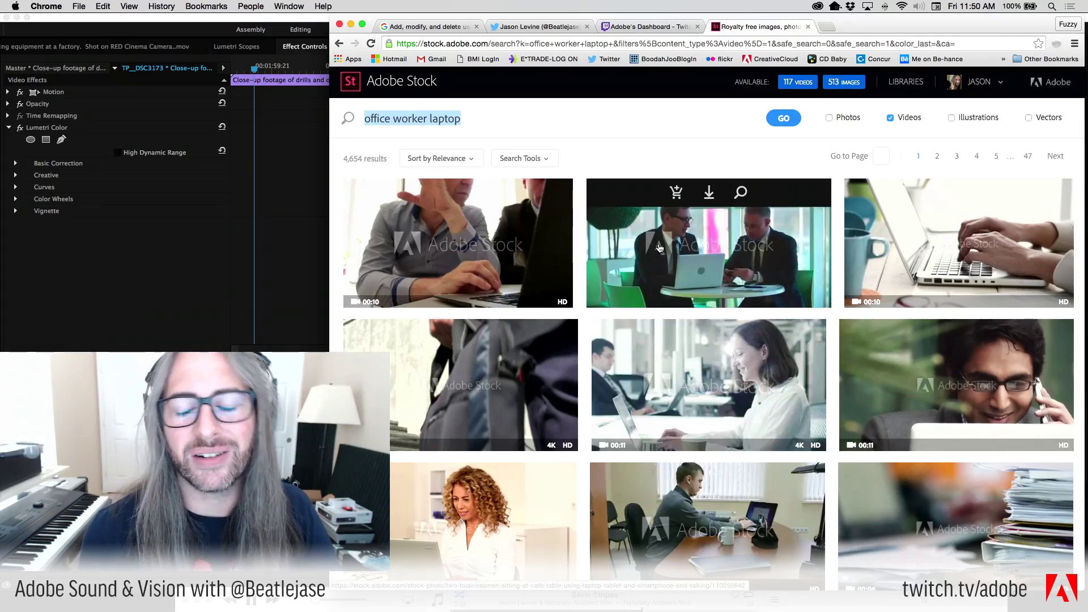
mouse_move(643, 351)
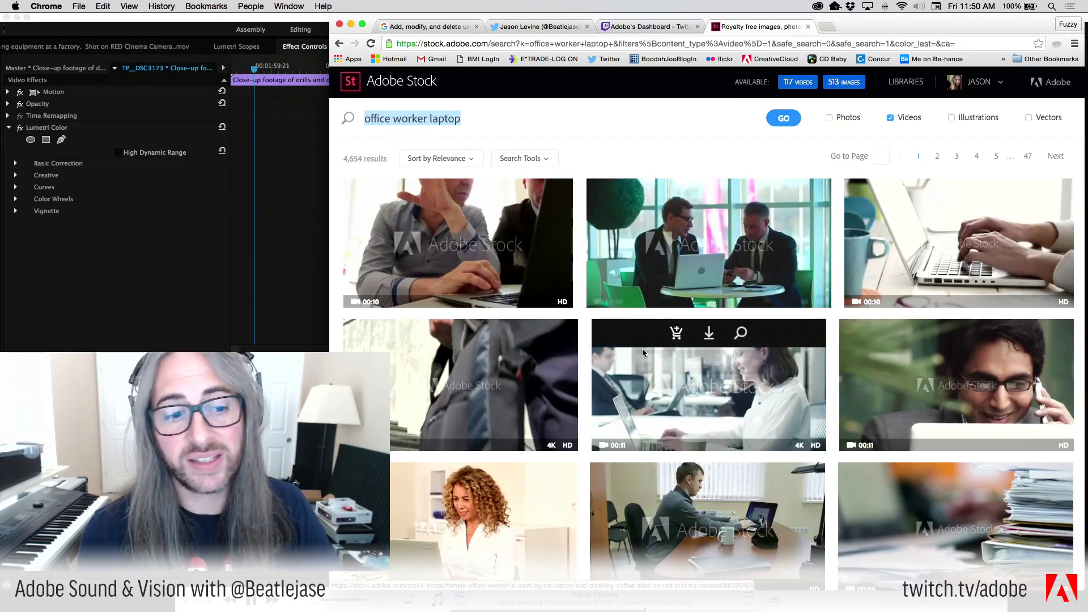
Look over the remaining "office worker laptop" video results down to the last clips on the first page.
scroll(642, 352, "down", 20)
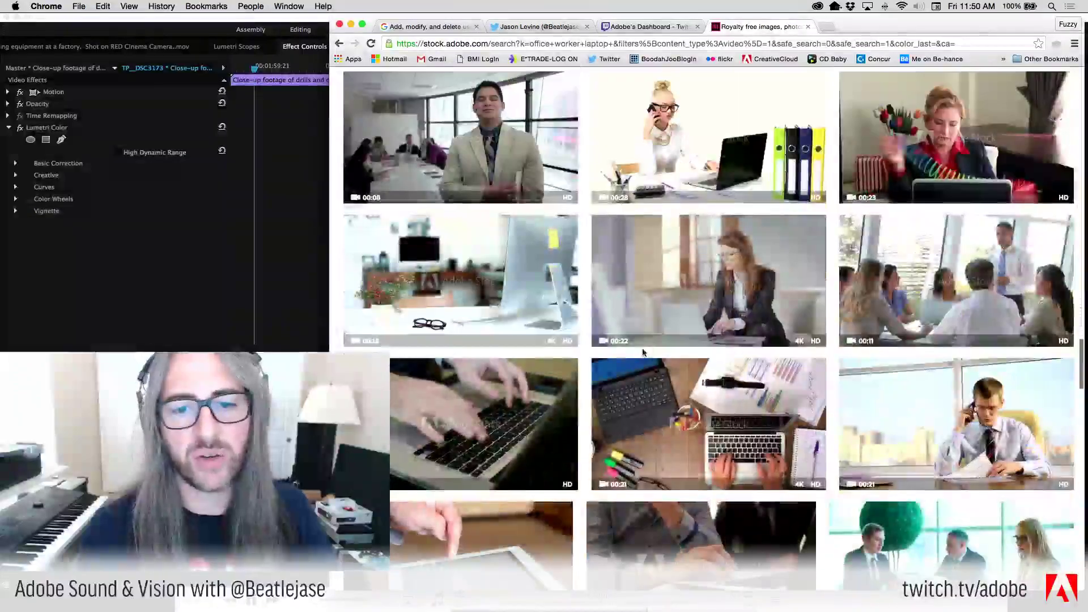
scroll(643, 352, "down", 6)
scroll(644, 353, "down", 5)
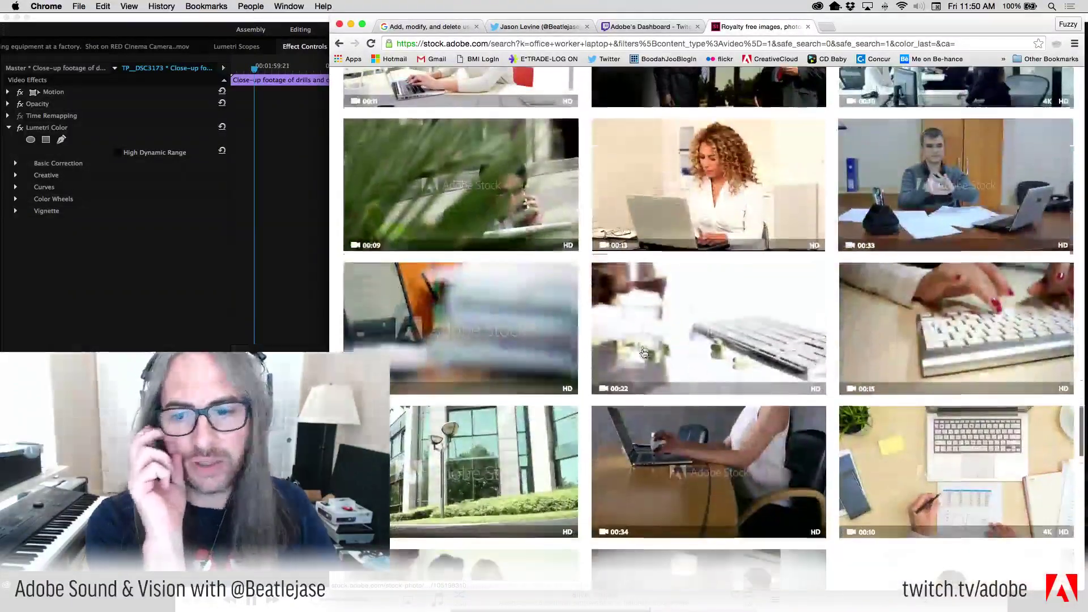
scroll(644, 353, "down", 10)
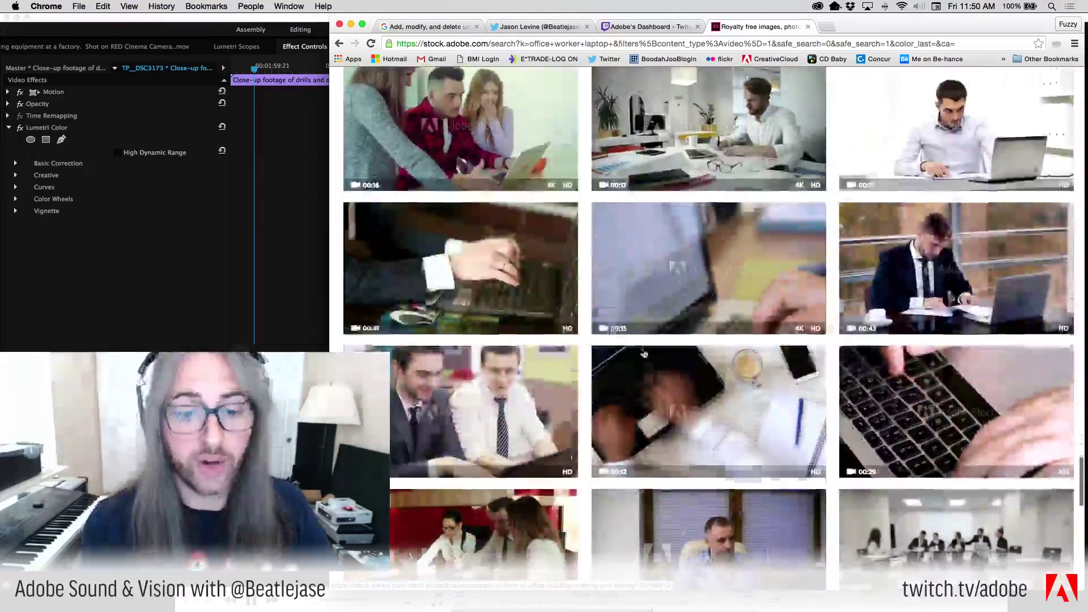
scroll(644, 354, "down", 10)
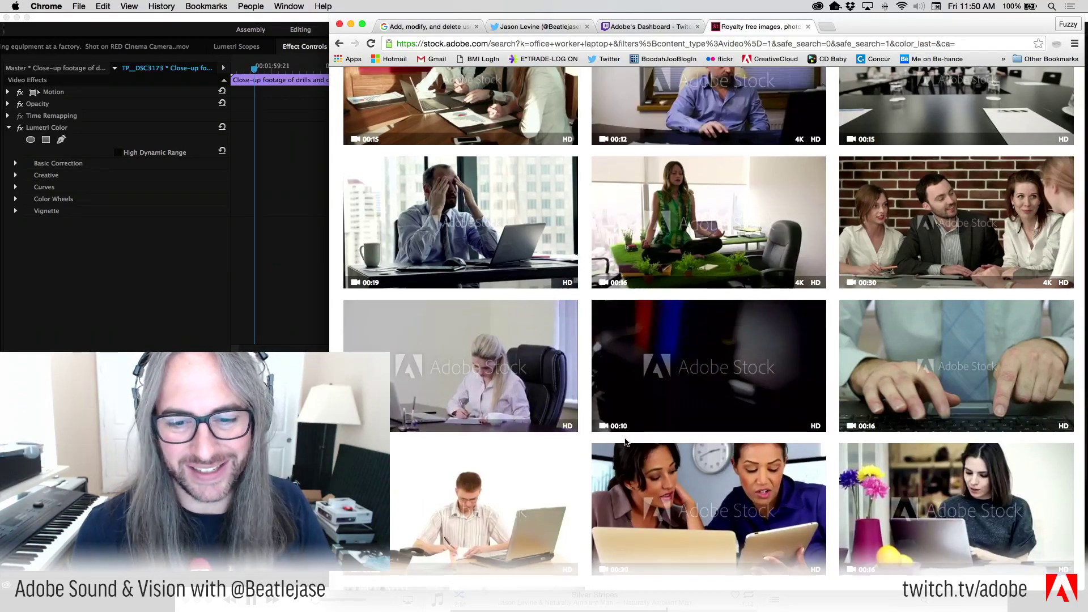
scroll(626, 439, "down", 3)
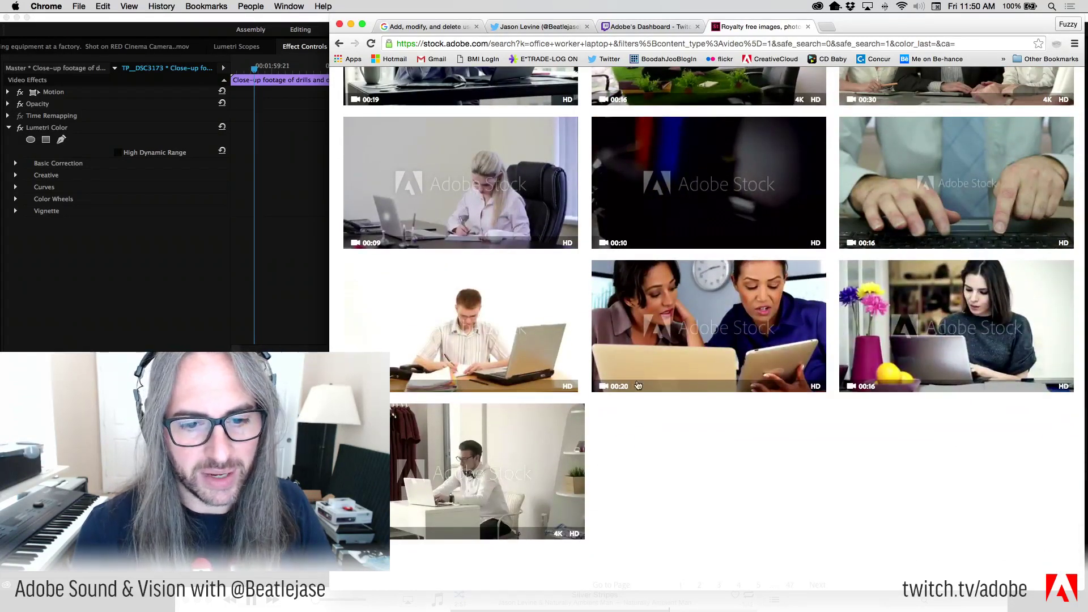
mouse_move(868, 370)
mouse_move(676, 372)
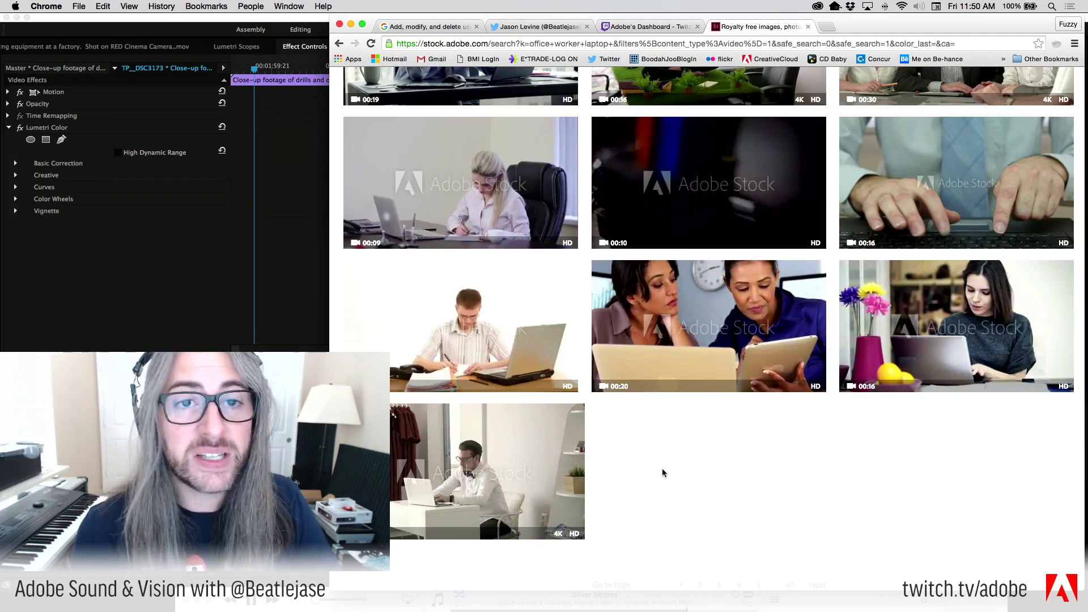
Switch to Premiere Pro and show the close-up milling equipment stock clip in the Source monitor.
left_click(289, 195)
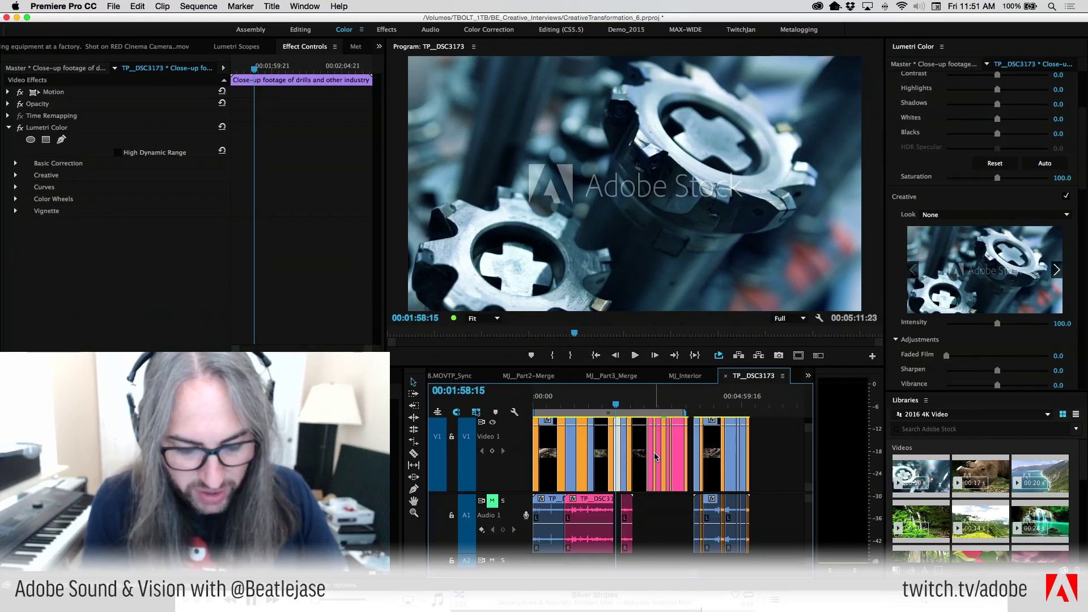
left_click(238, 47)
left_click(102, 46)
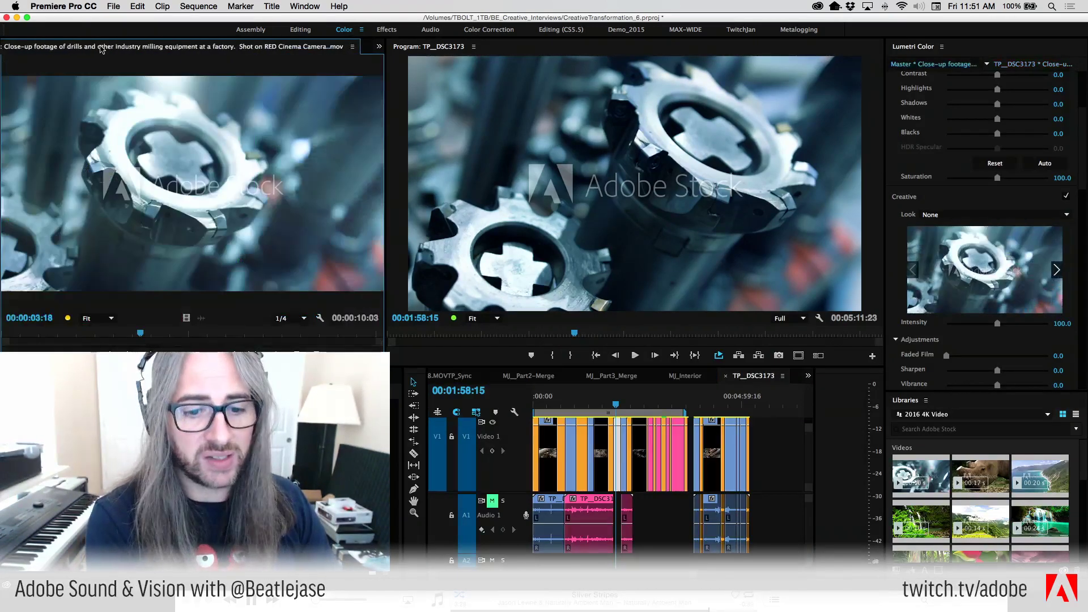
Cue the Blue Cold graded machine shot just before the stock clip at 00:01:49:00 and play it to 00:01:49:16.
left_click_drag(620, 404, 610, 404)
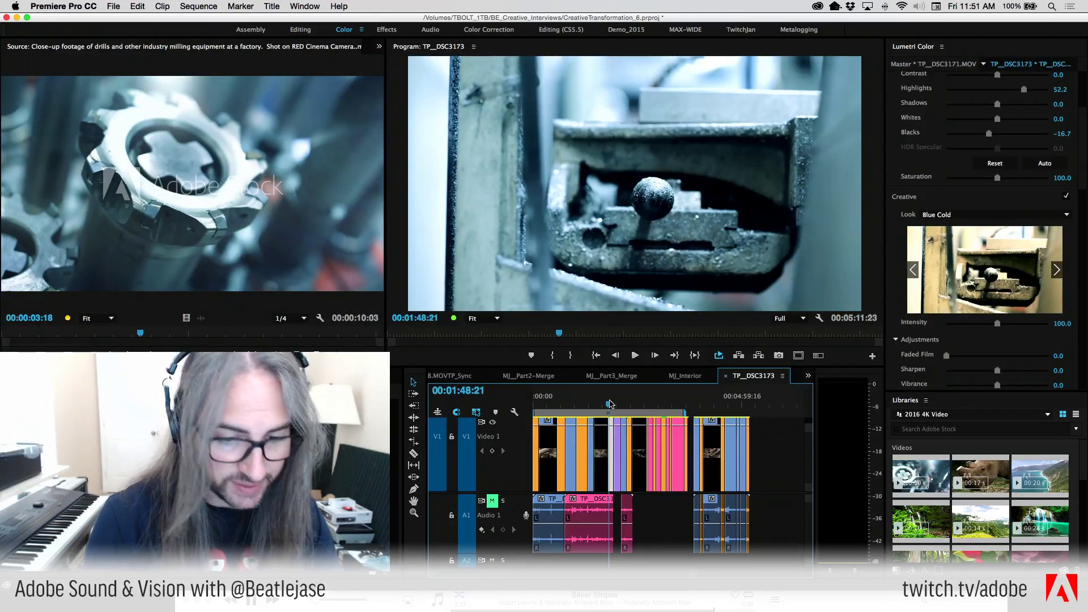
key("equal")
key("equal")
key("equal")
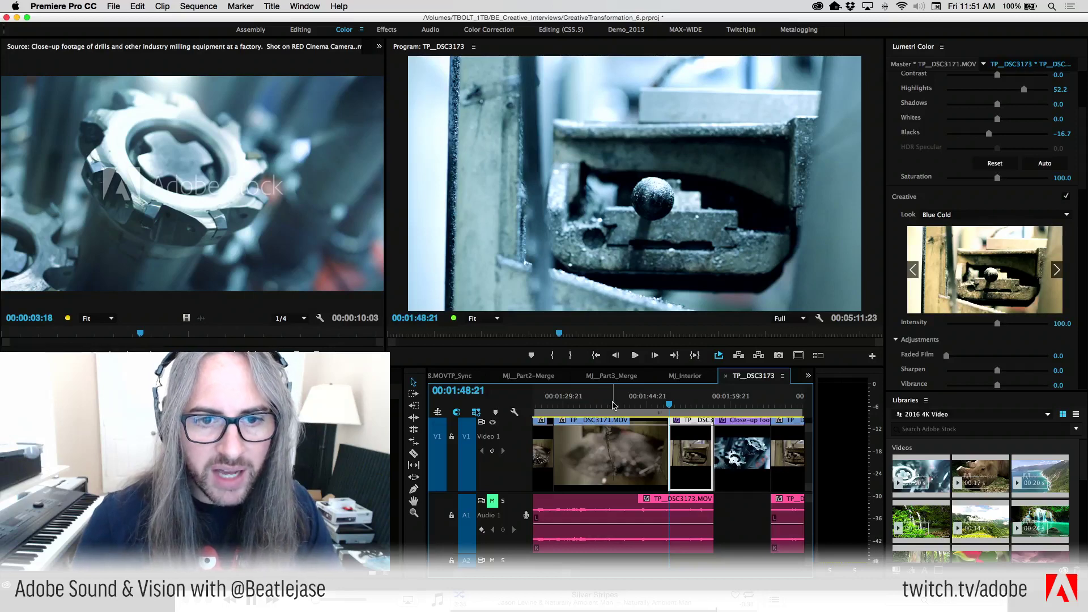
key("Right")
key("Right")
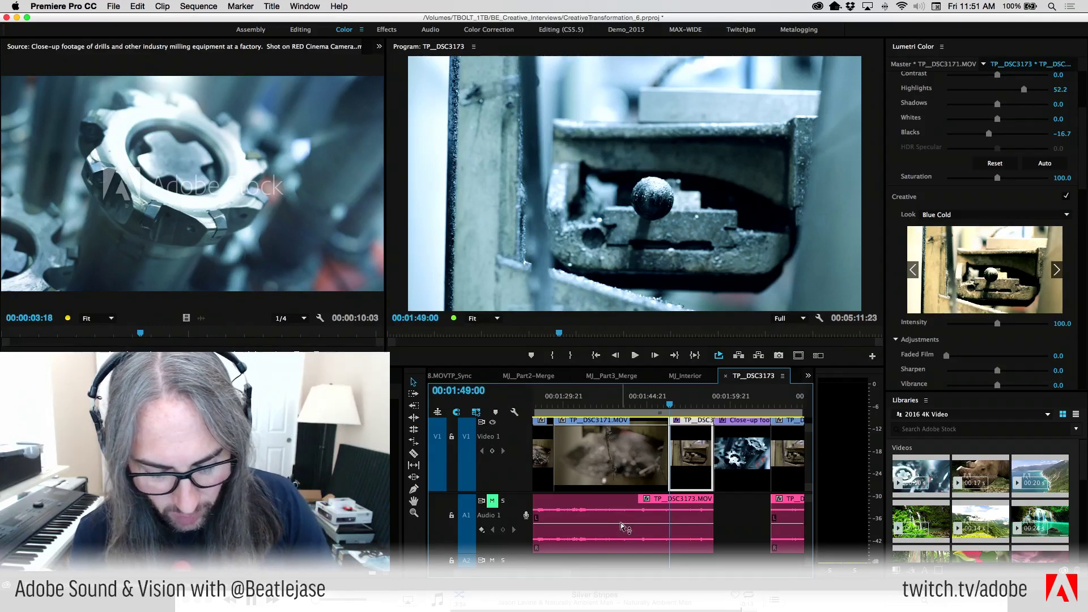
mouse_move(621, 522)
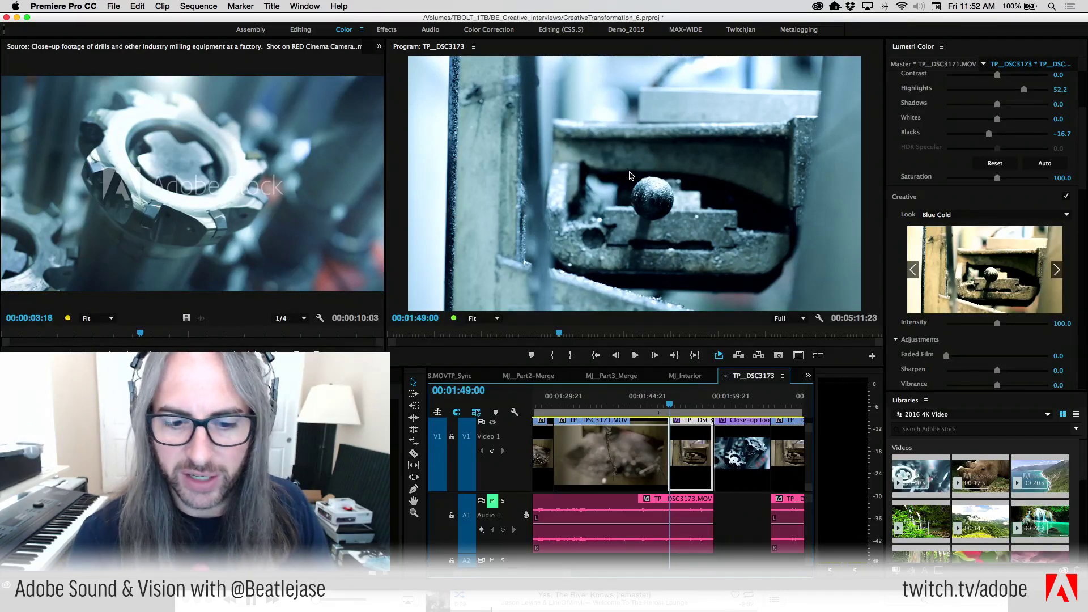
key("space")
key("space")
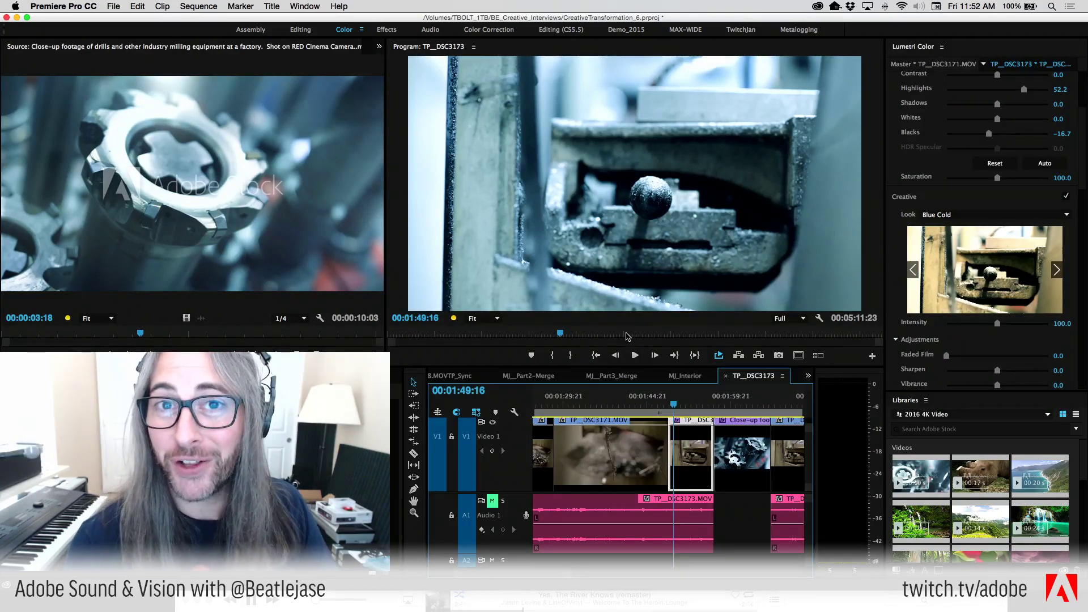
key("super+s")
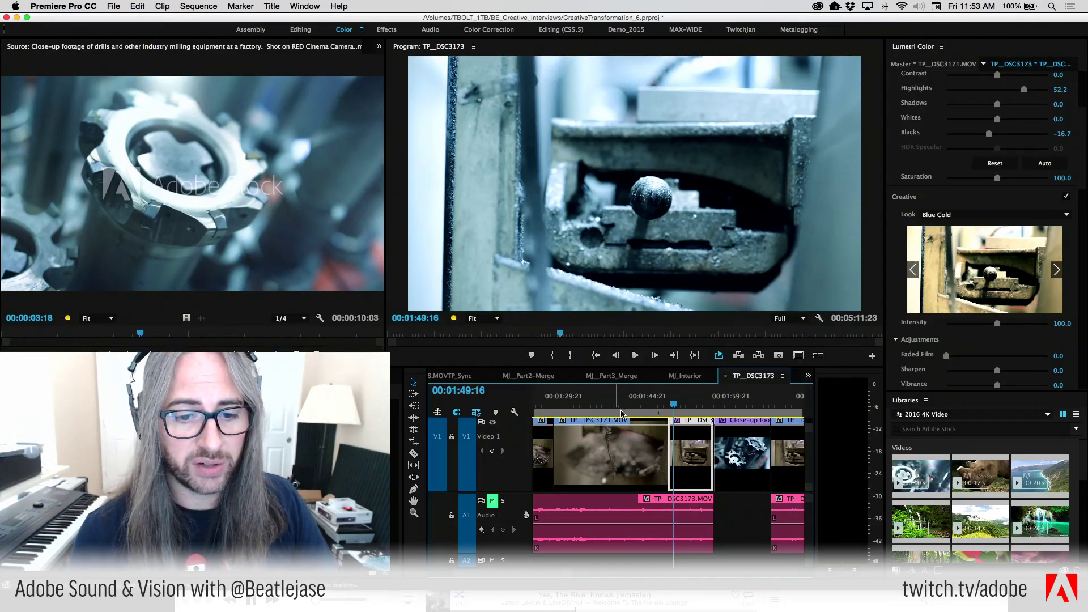
View the MJ__Part3_Merge sequence, return to TP__DSC3173 and look along its timeline.
left_click(677, 379)
left_click(618, 379)
left_click(739, 379)
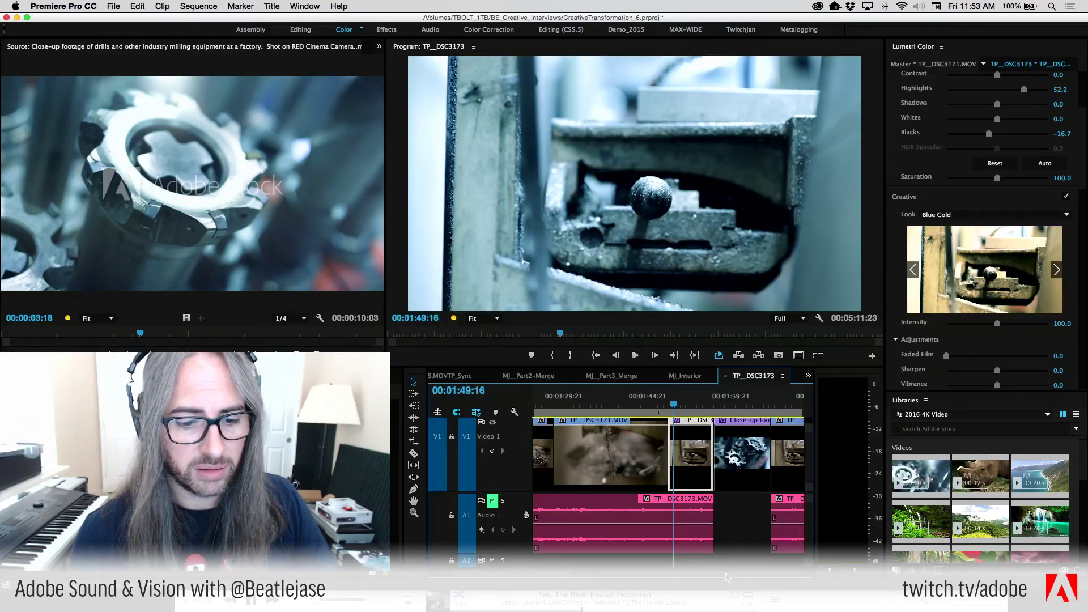
scroll(527, 575, "left", 10)
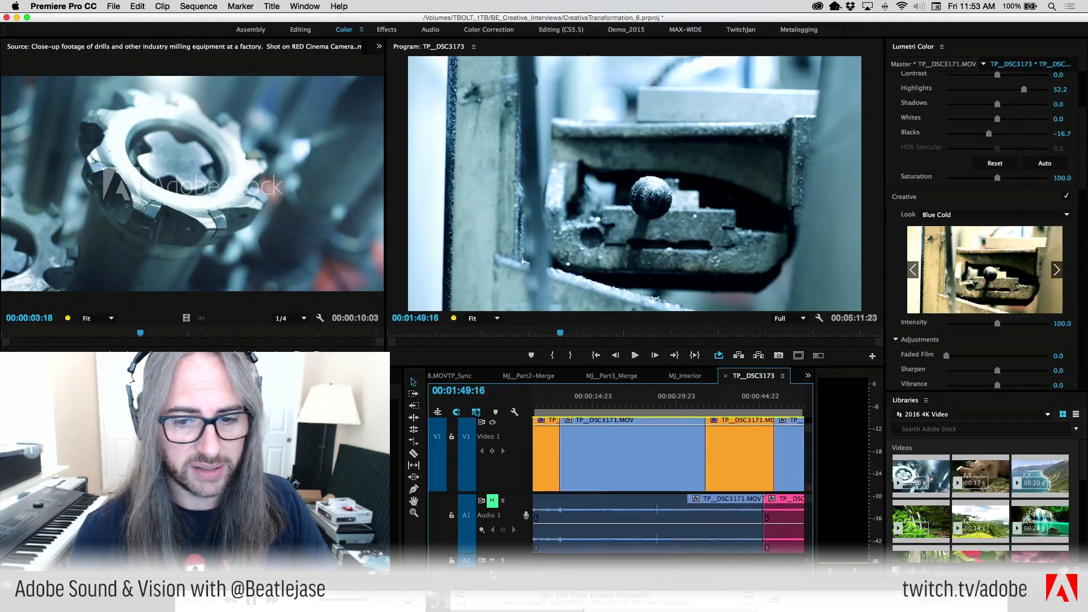
left_click(808, 376)
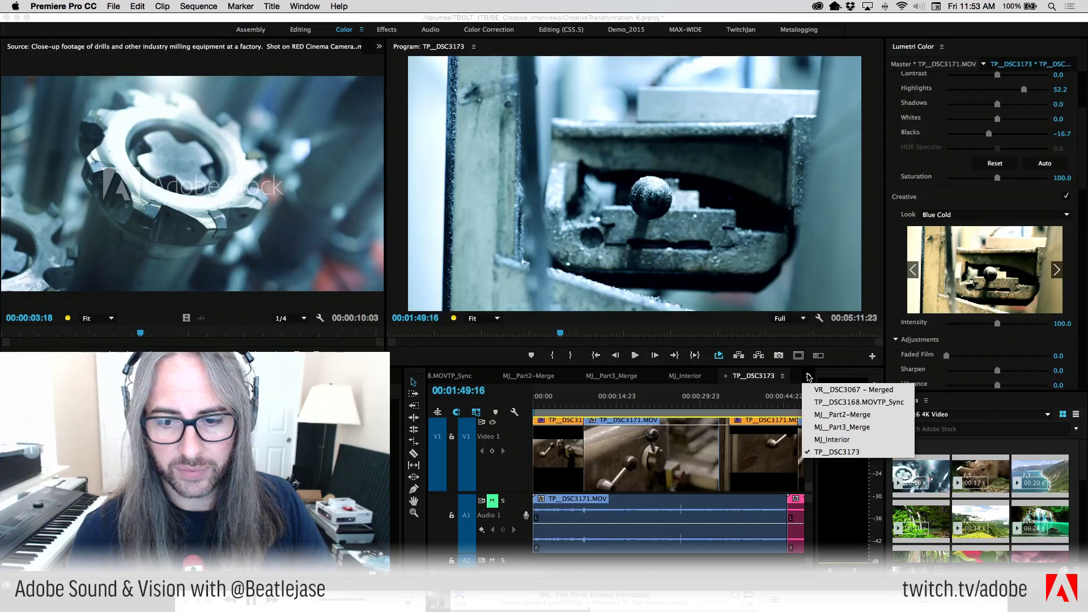
left_click(808, 376)
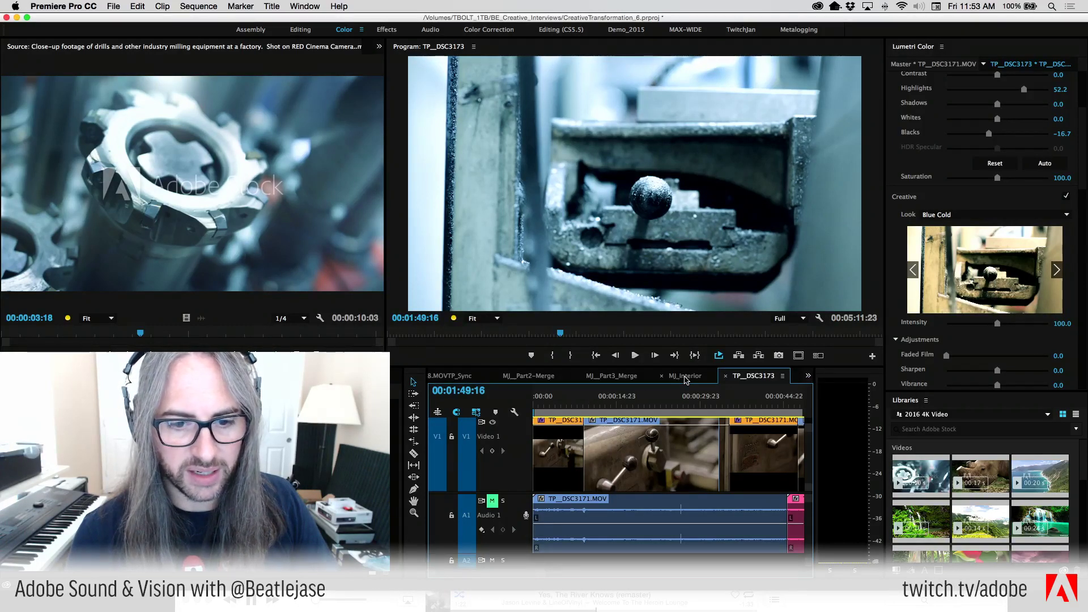
left_click(621, 376)
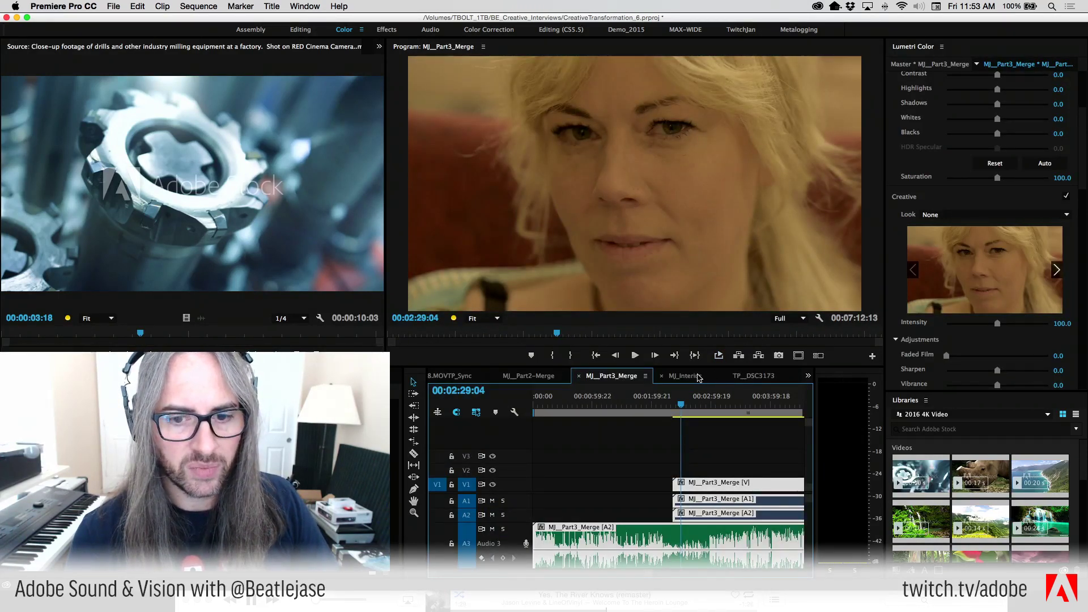
left_click(754, 377)
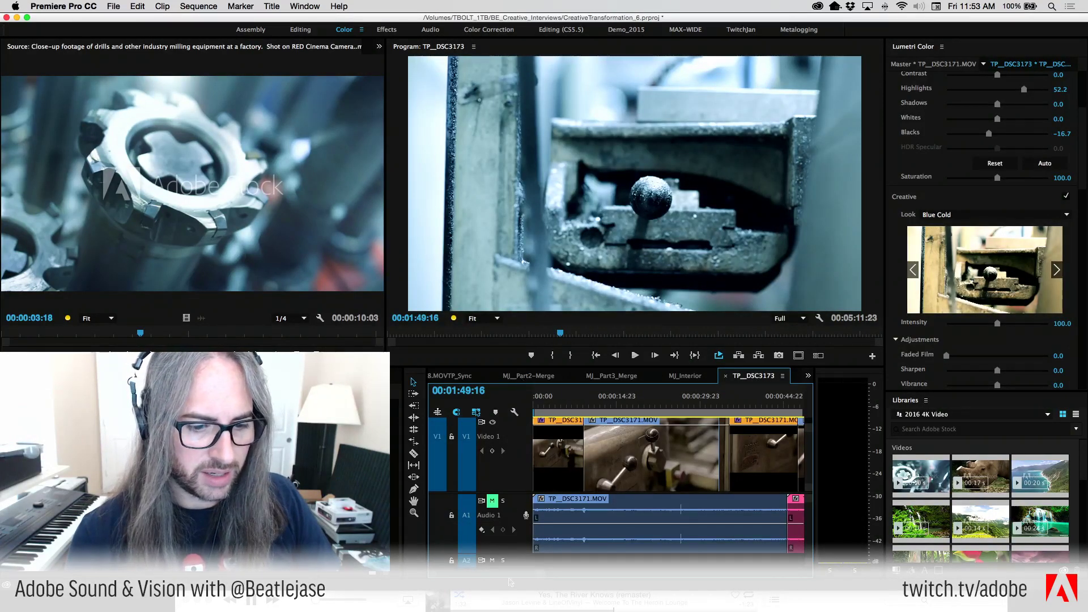
scroll(669, 481, "right", 15)
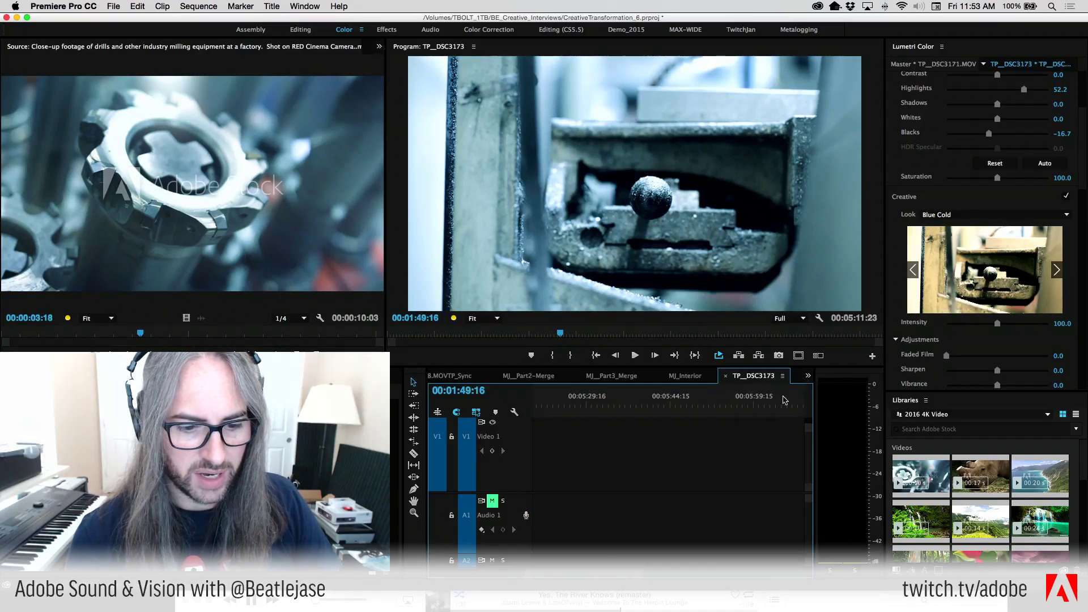
scroll(544, 583, "left", 15)
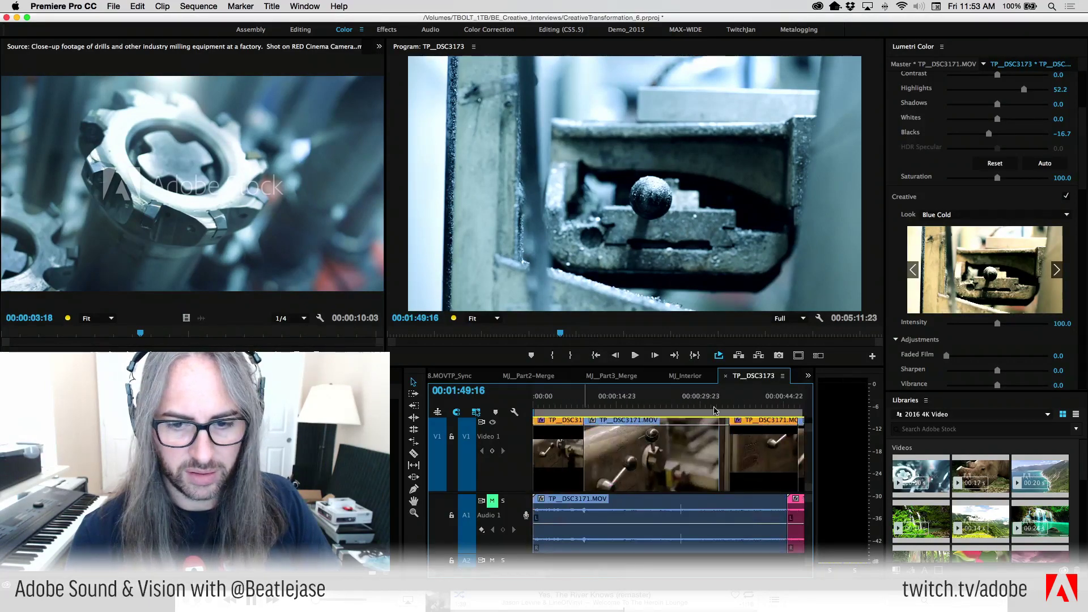
View the TP__DSC3168.MOVTP_Sync, VR__DSC3067 - Merged and MJ_Interior sequences, and return to TP__DSC3173.
left_click(807, 377)
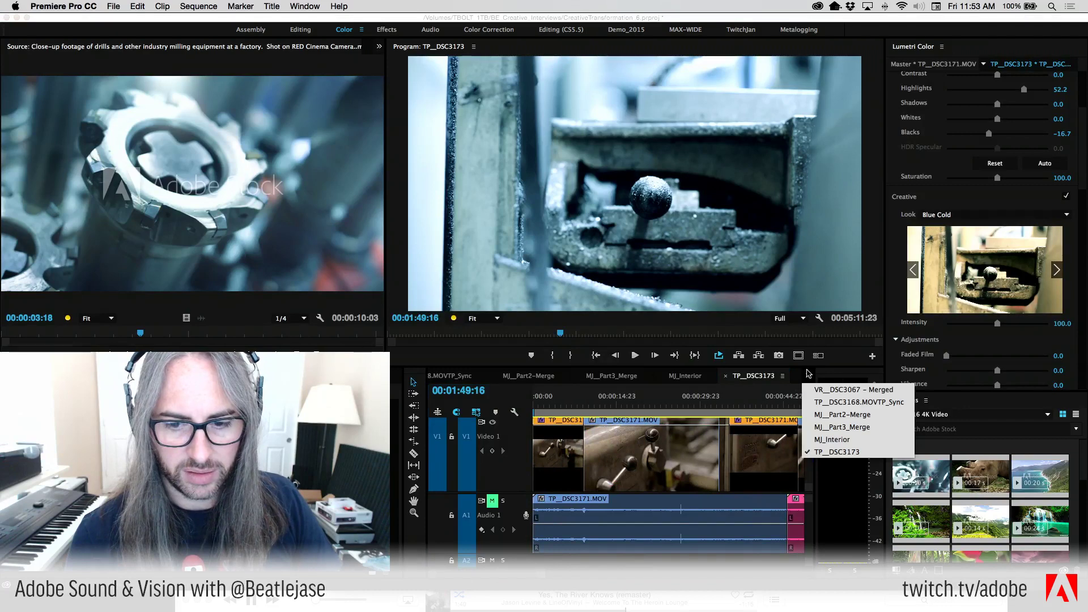
left_click(856, 403)
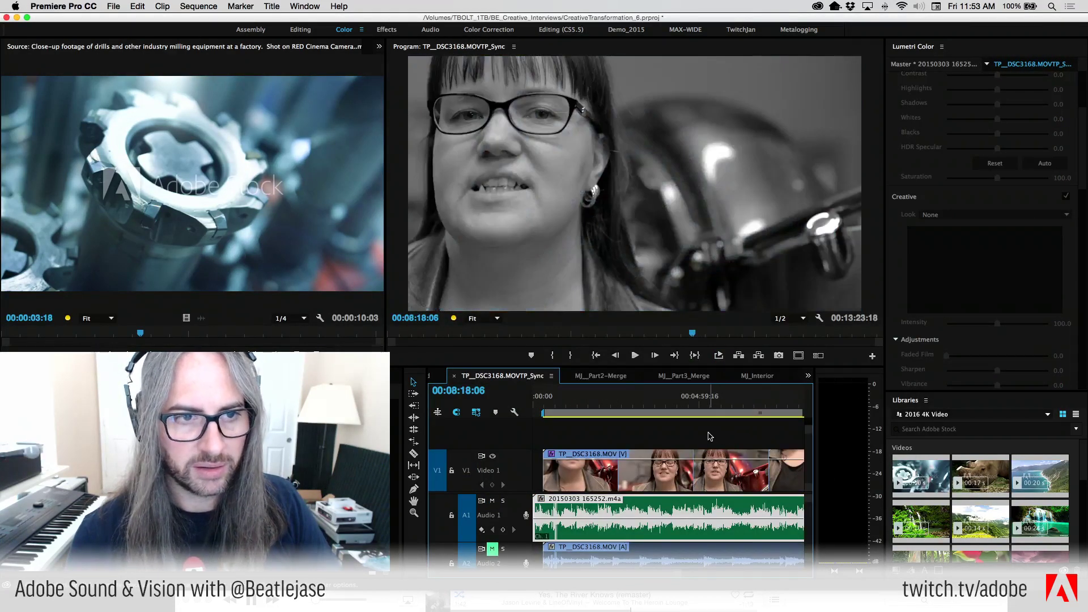
left_click(432, 378)
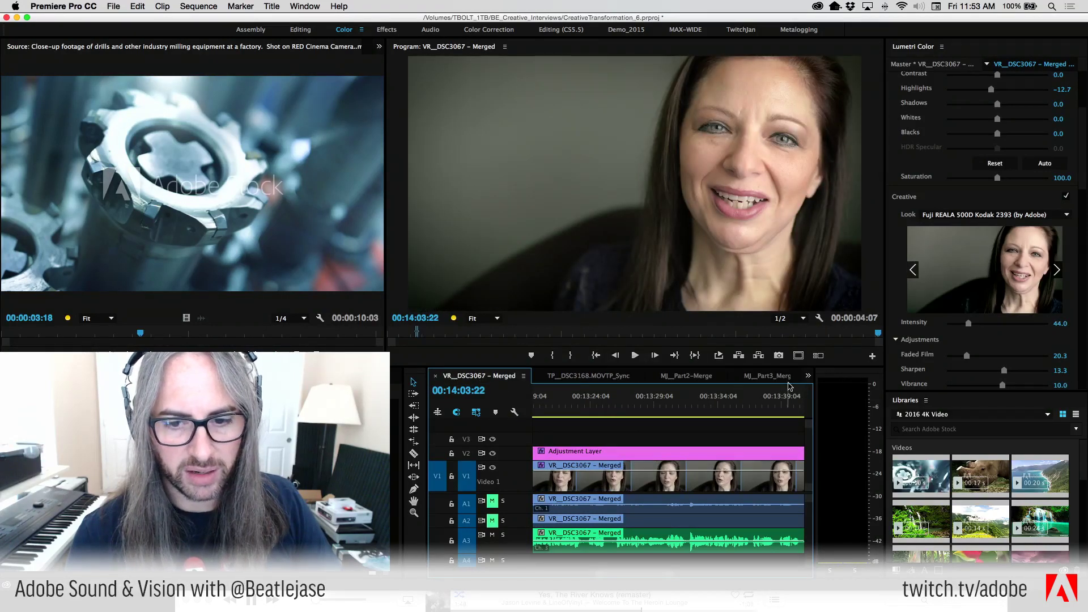
left_click(809, 377)
left_click(819, 451)
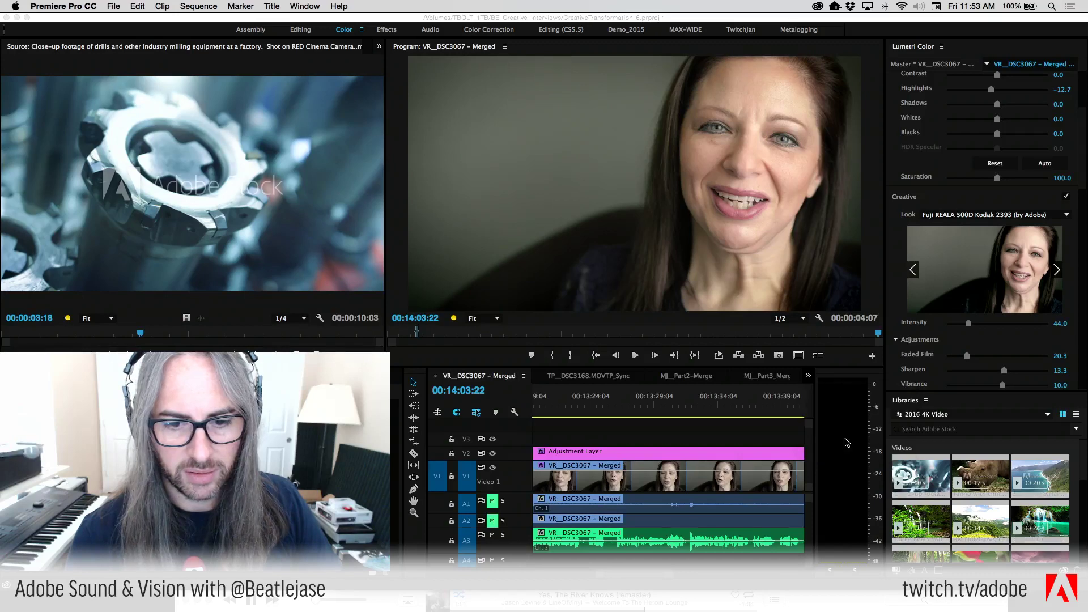
left_click(809, 376)
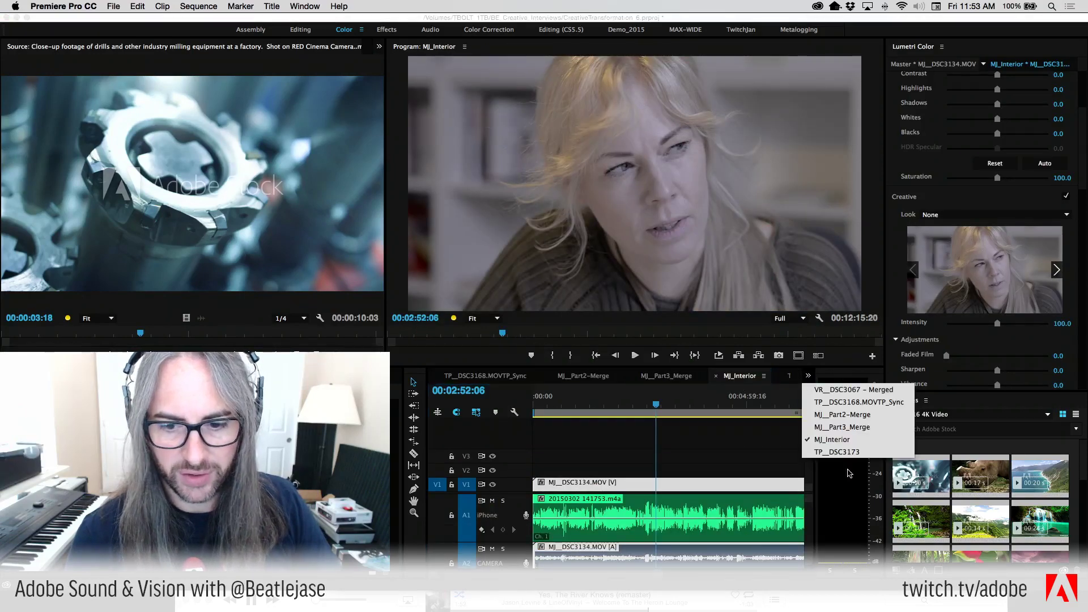
left_click(850, 402)
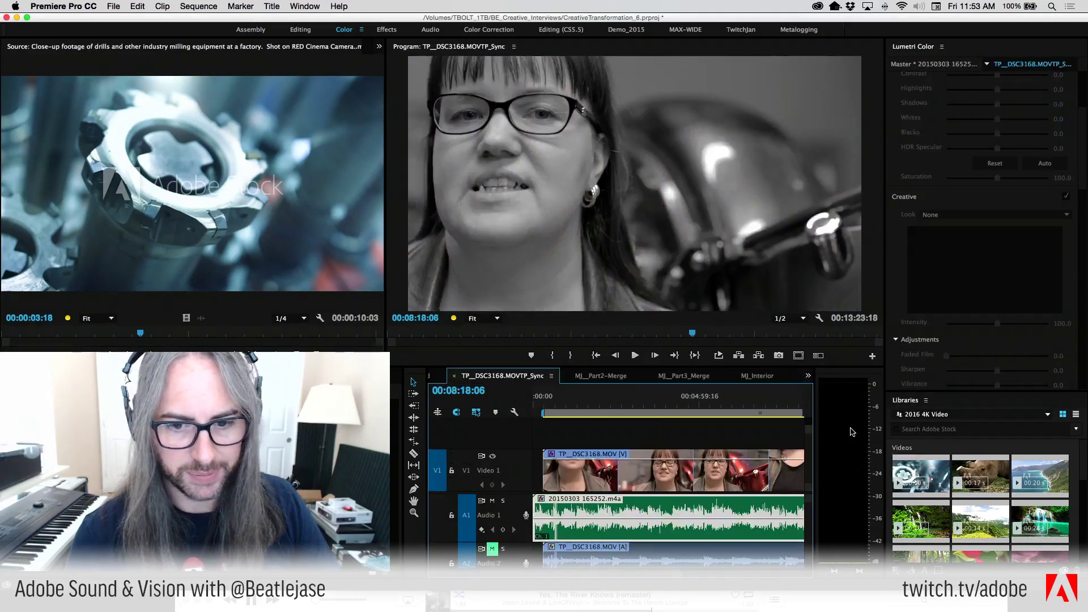
left_click(768, 377)
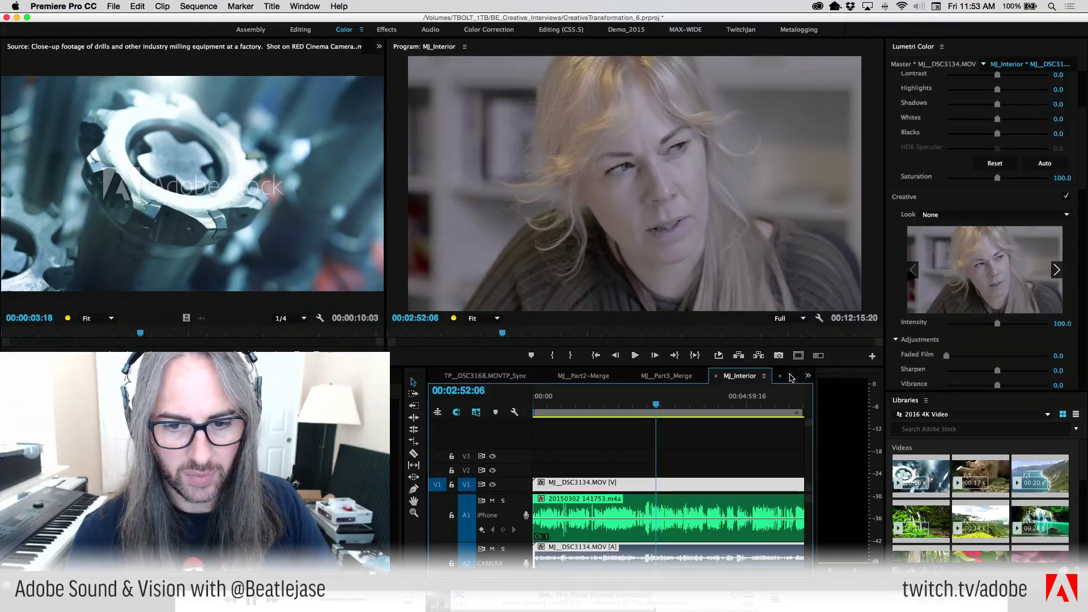
left_click(791, 378)
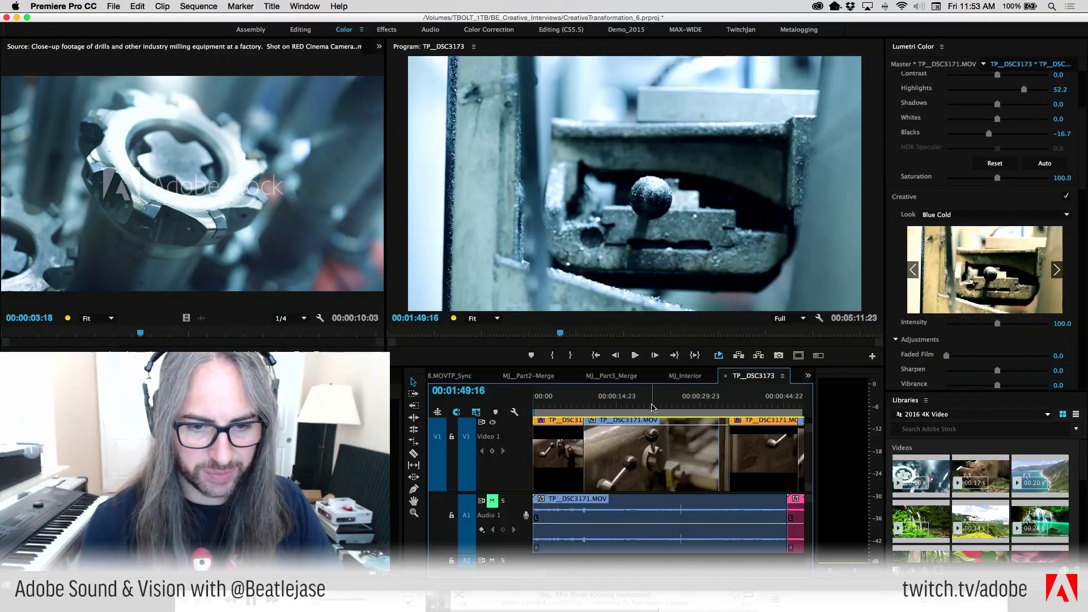
Play the ungraded TP__DSC3171.MOV shot from about 00:00:22:00 and stop at 00:00:23:06.
left_click(652, 406)
key("space")
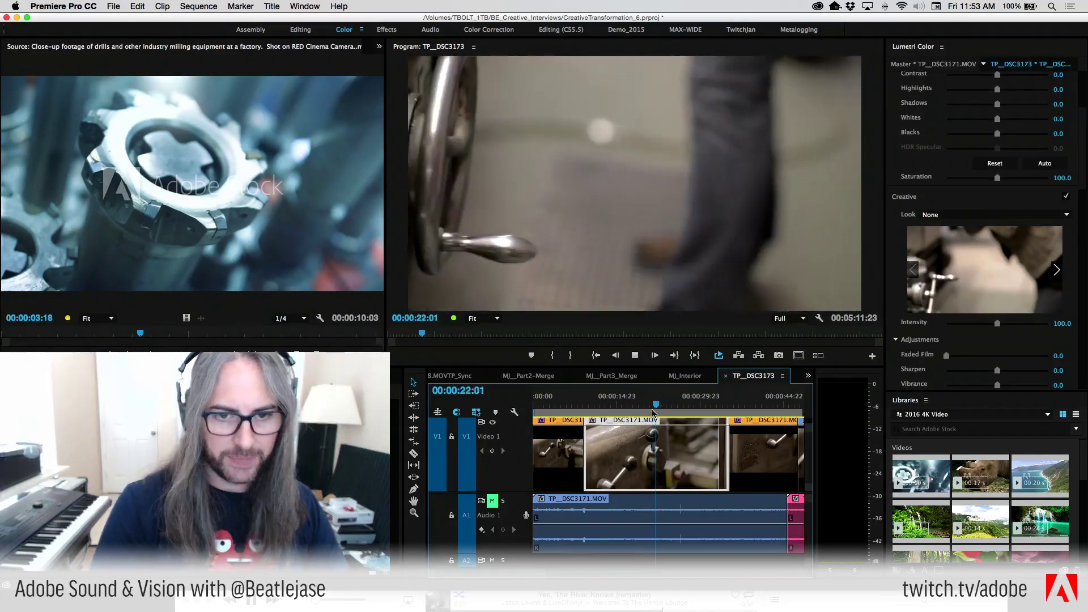
key("space")
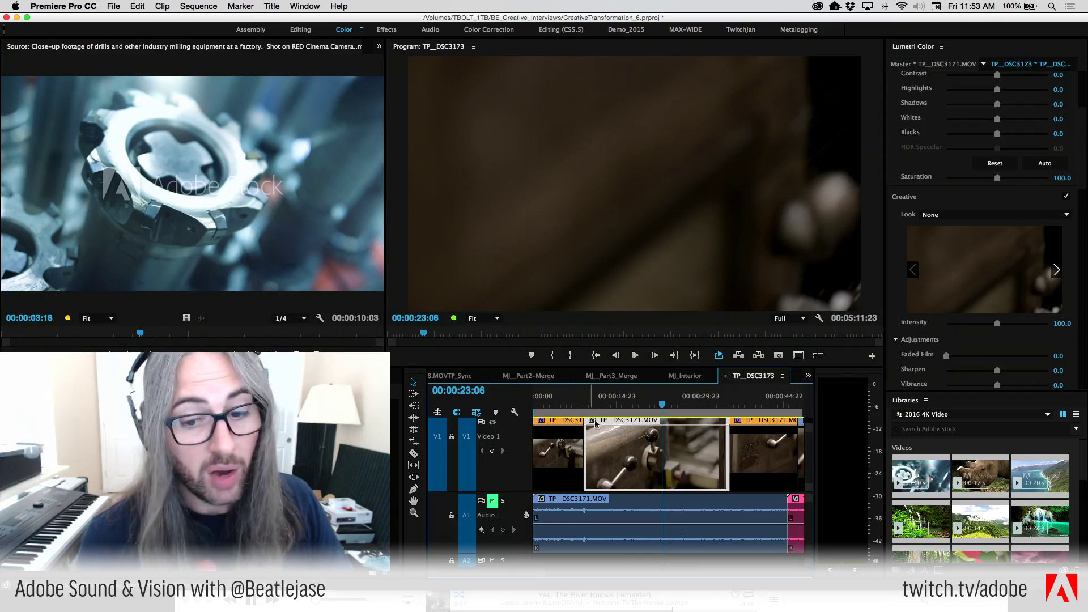
Fit the whole sequence in the timeline and scrub the metal shavings shots up to 00:01:33:10 and back to 00:01:12:07.
key("backslash")
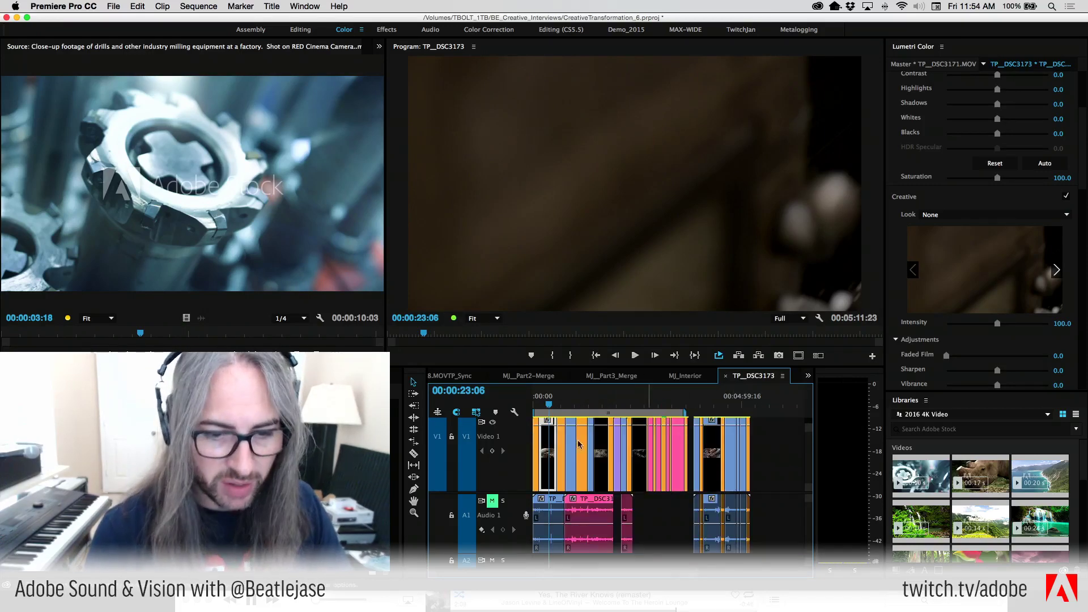
left_click(581, 407)
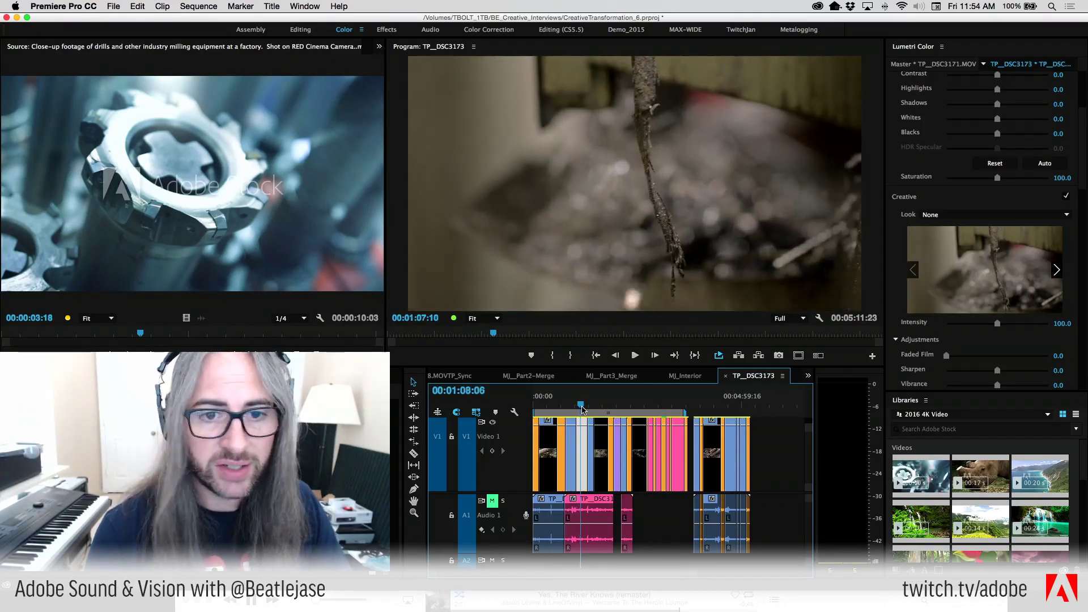
left_click_drag(582, 409, 598, 409)
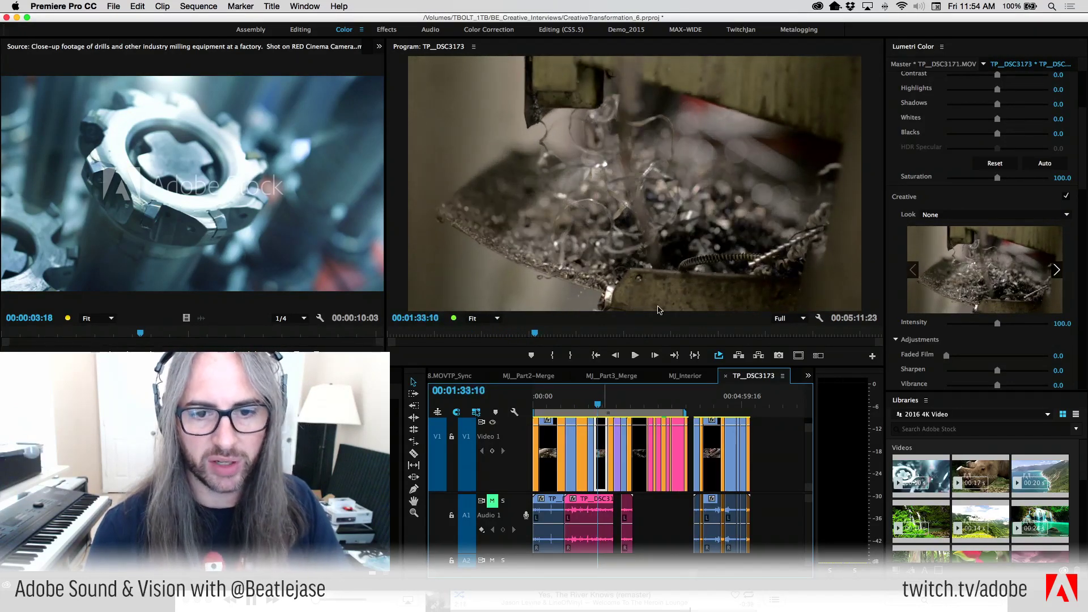
left_click(594, 407)
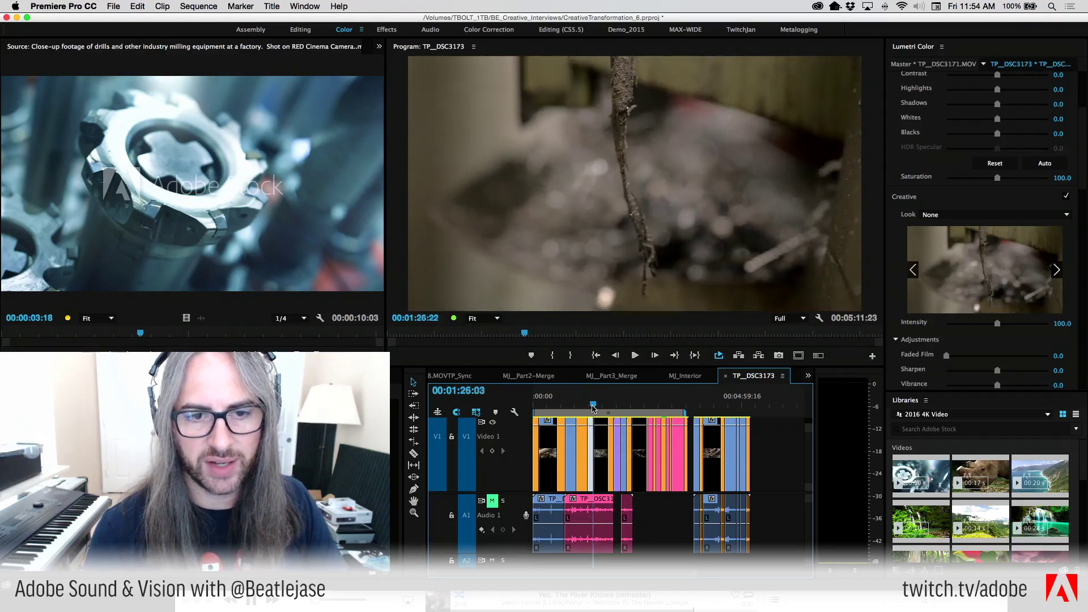
left_click_drag(593, 407, 582, 400)
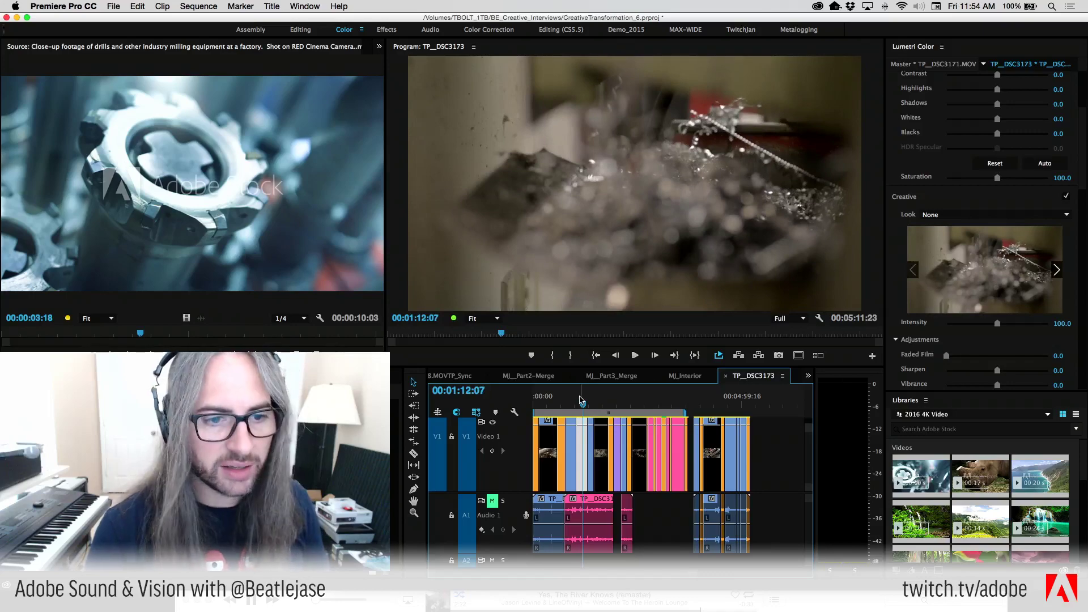
Switch to Chrome and search the Adobe Stock videos for "metal drills 4k".
key("super+Tab")
key("super+Tab")
key("super+Tab")
key("super+Tab")
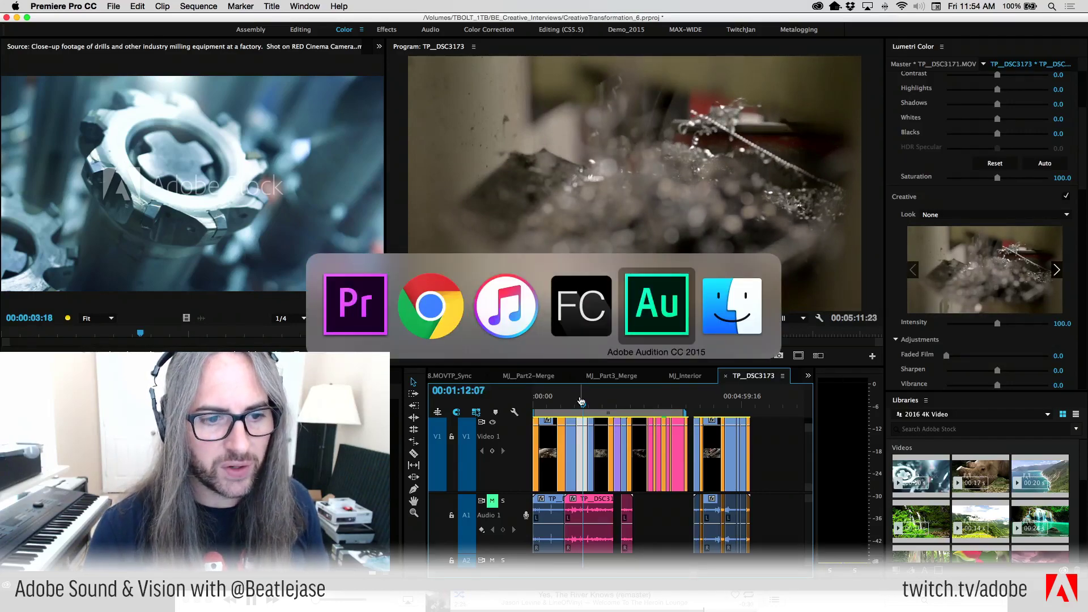
key("super+Tab")
key("super+Tab")
key("super+Tab")
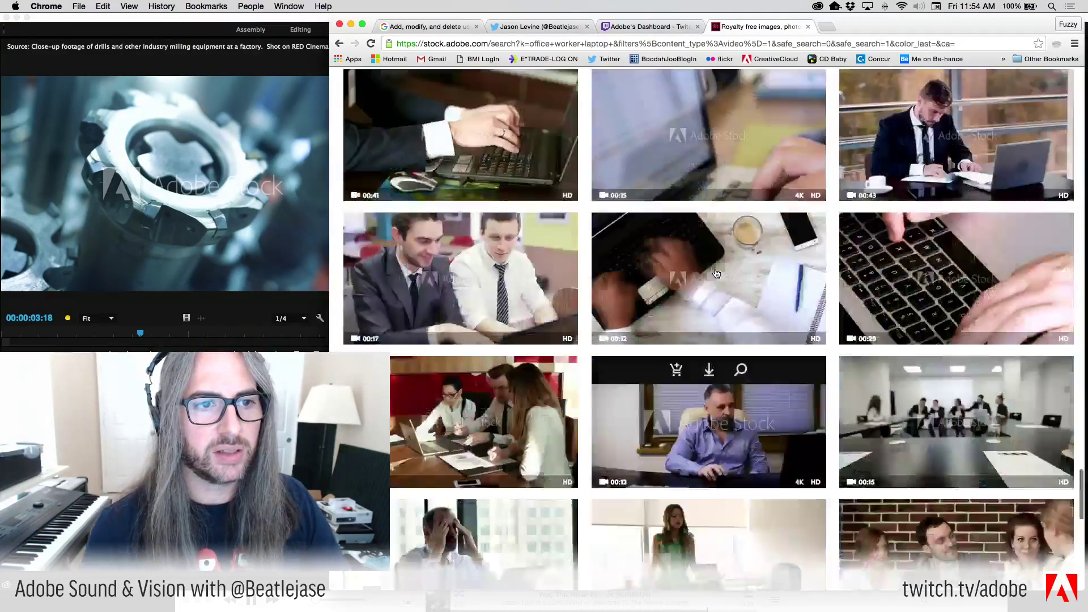
scroll(717, 274, "up", 15)
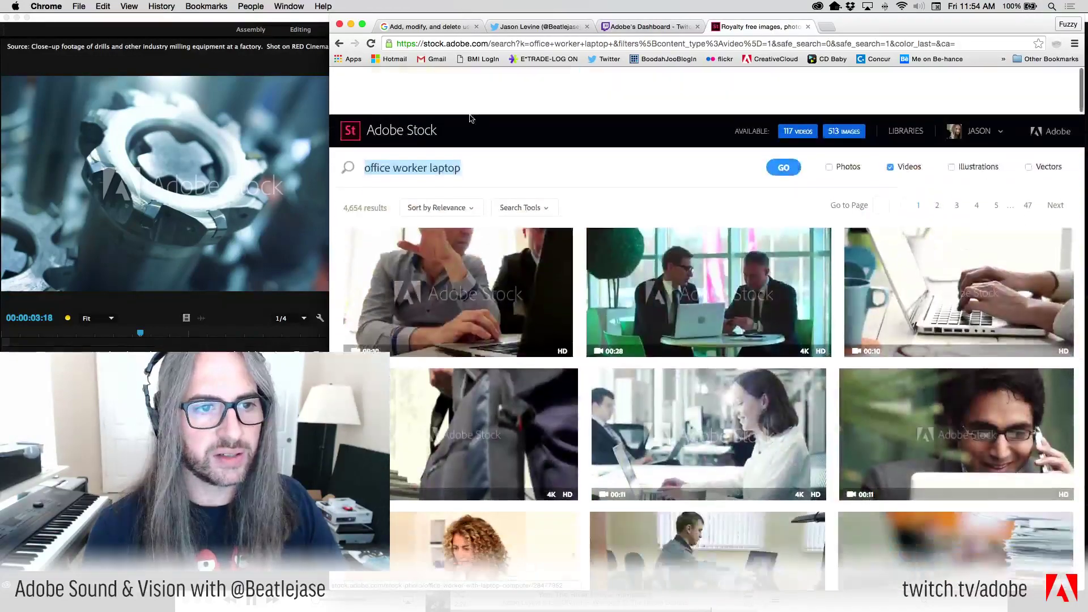
type("metal ")
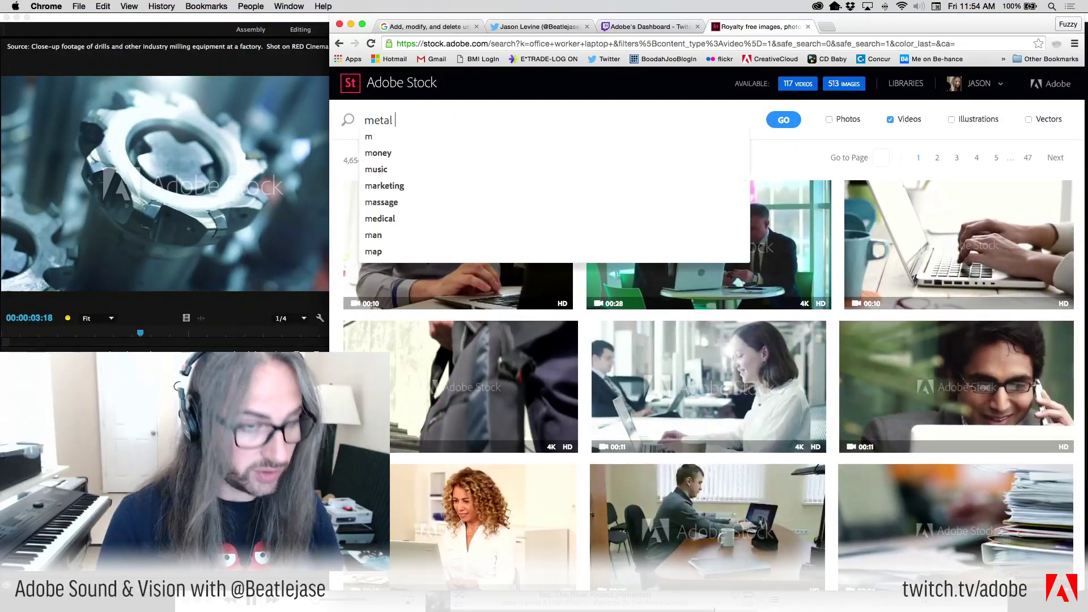
type("drills 4k")
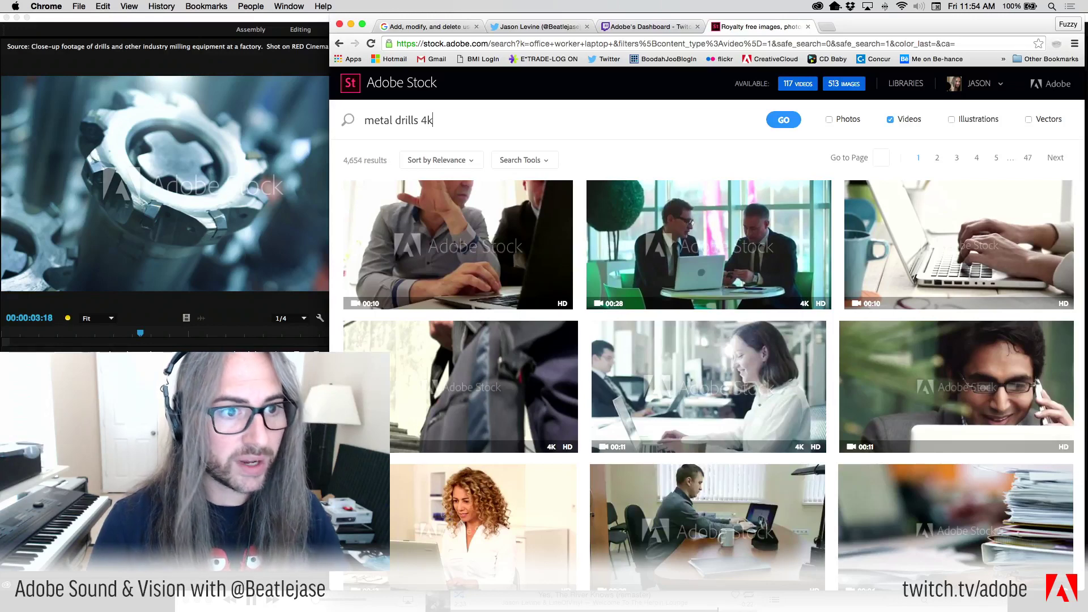
key("Return")
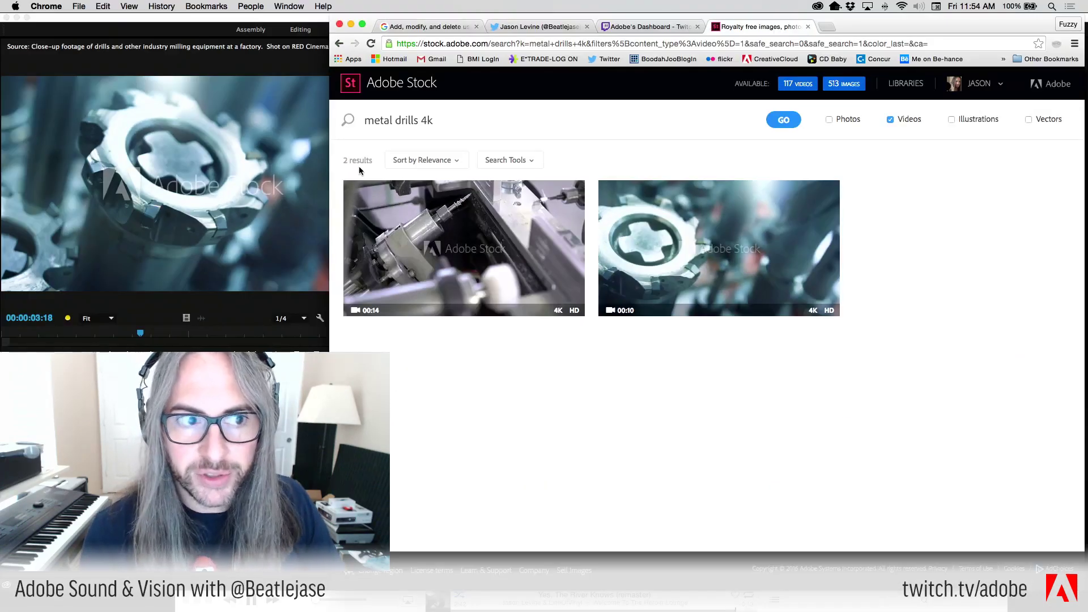
Shorten the stock video search to "metal drills" and run it again.
double_click(424, 120)
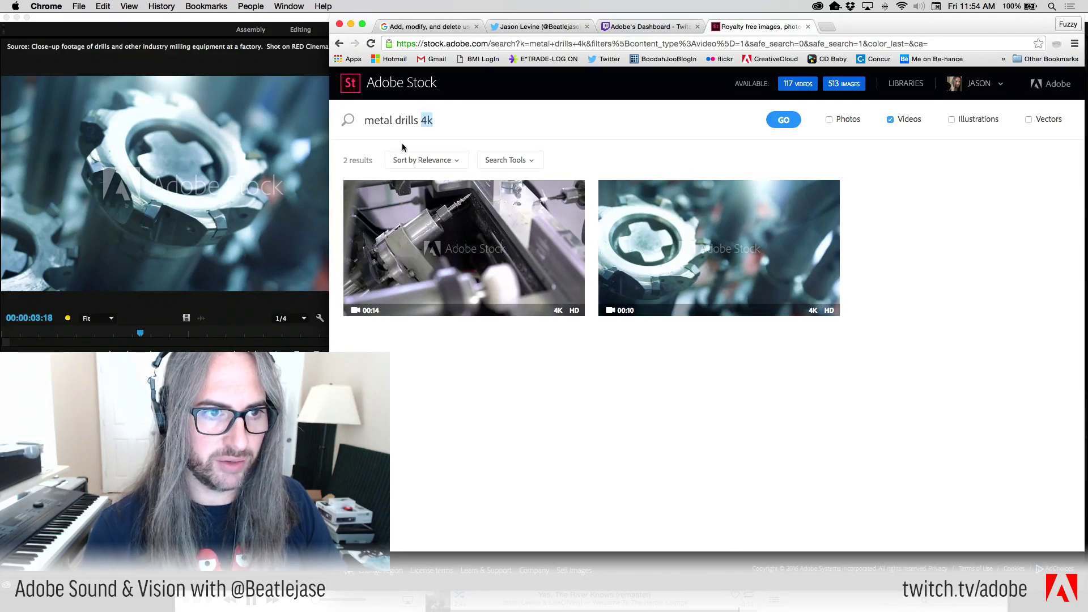
key("BackSpace")
key("Return")
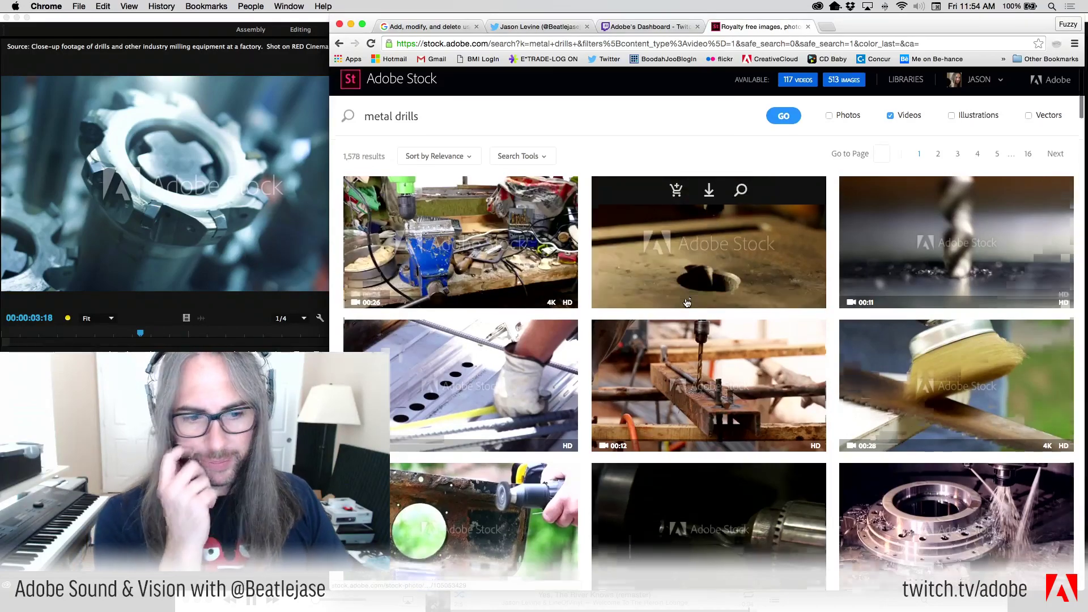
Look over the first "metal drills" results and preview the milling, drill bit and metal block clips.
scroll(687, 304, "down", 2)
scroll(687, 303, "down", 8)
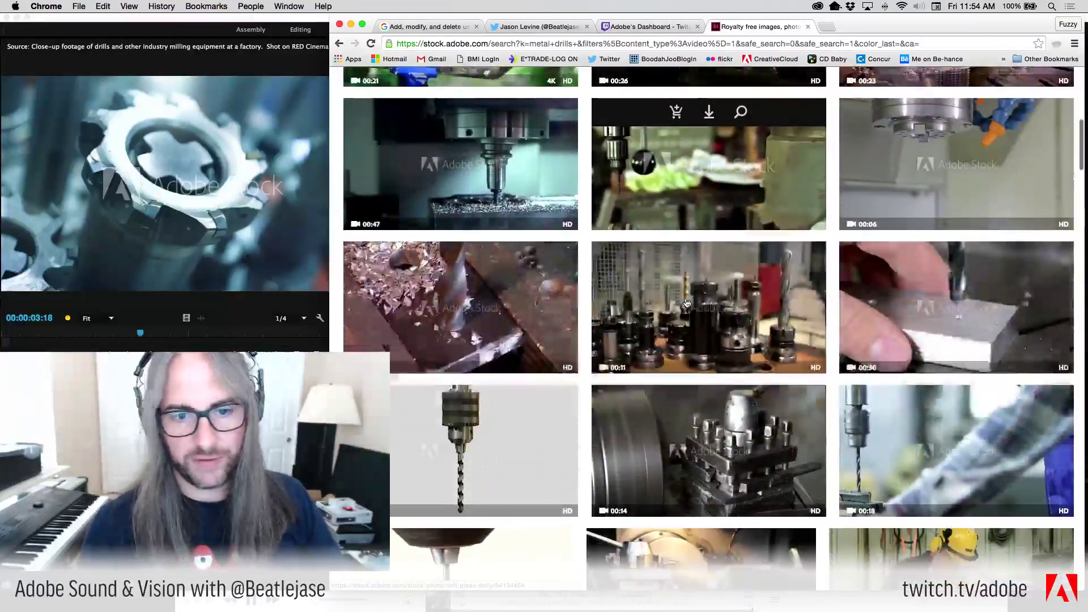
scroll(687, 303, "down", 1)
mouse_move(708, 144)
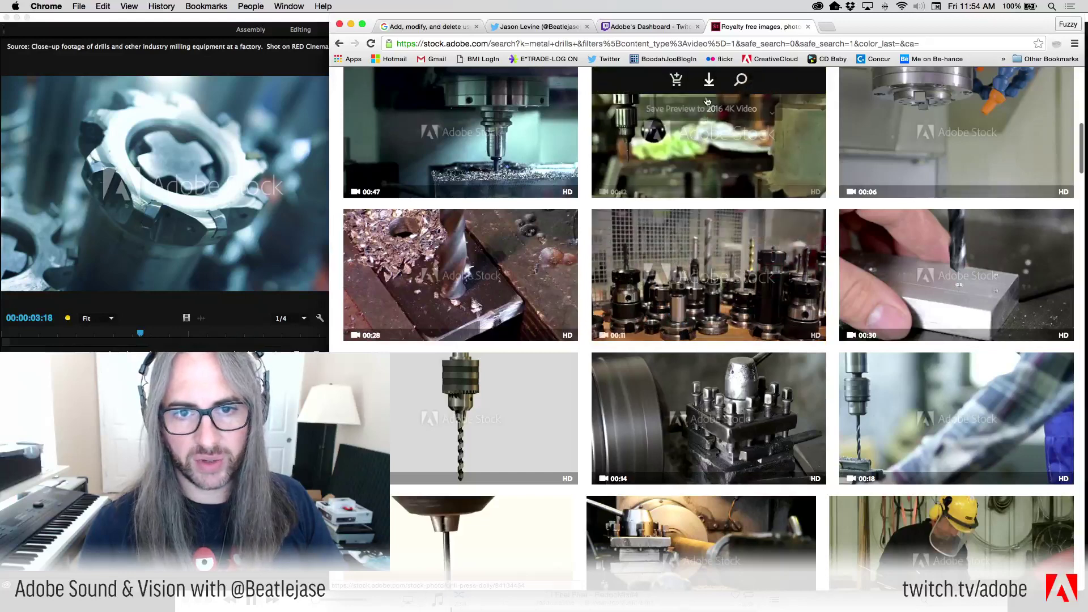
mouse_move(484, 156)
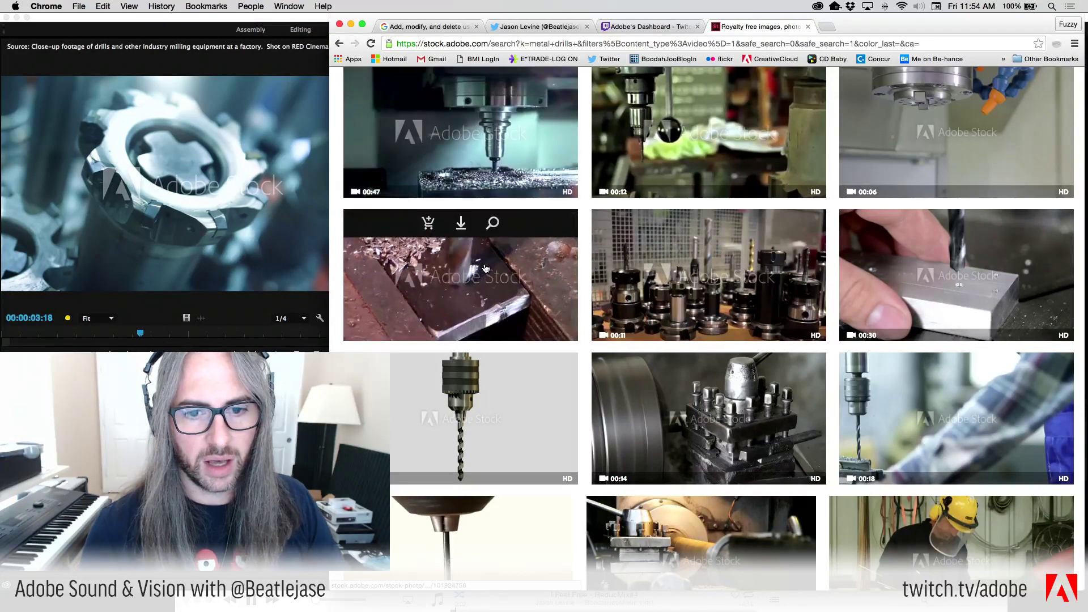
mouse_move(640, 269)
mouse_move(996, 282)
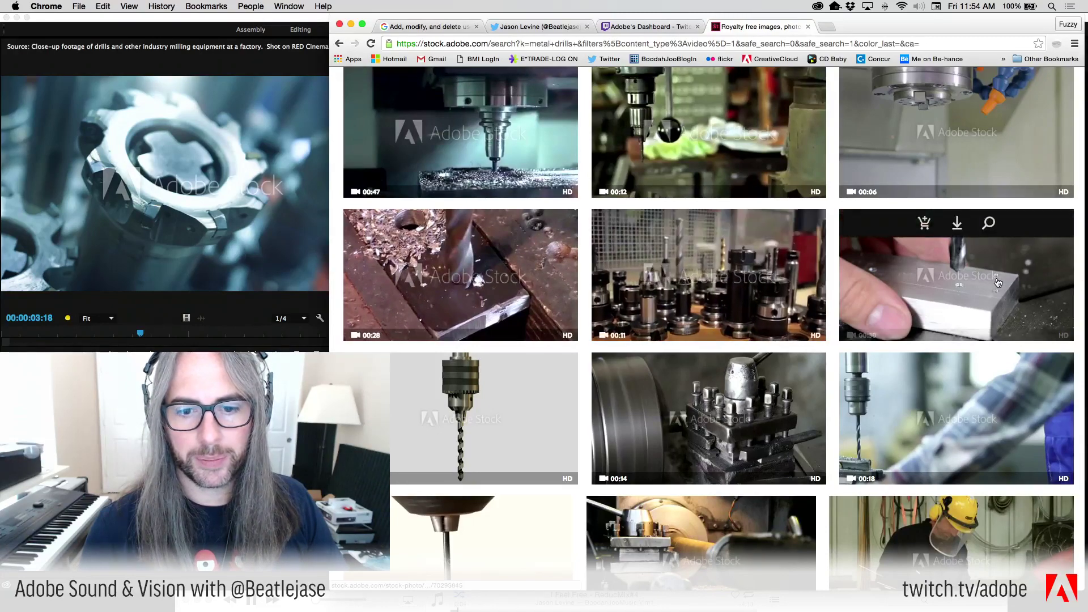
Look further down the "metal drills" results for machining clips that suit the motorcycle workshop footage.
scroll(999, 282, "down", 1)
scroll(998, 281, "down", 5)
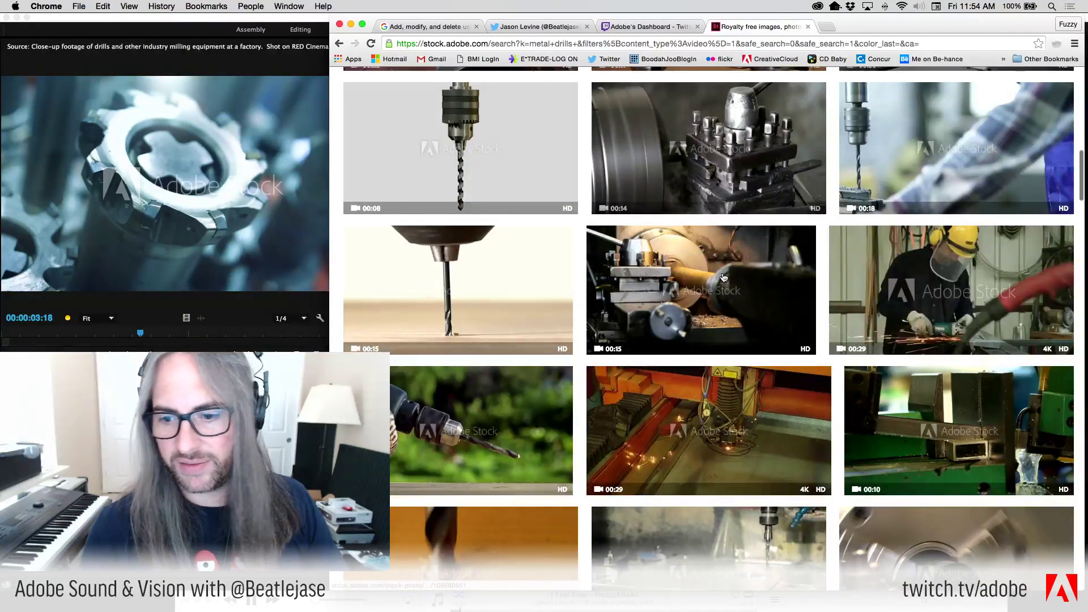
scroll(680, 226, "down", 5)
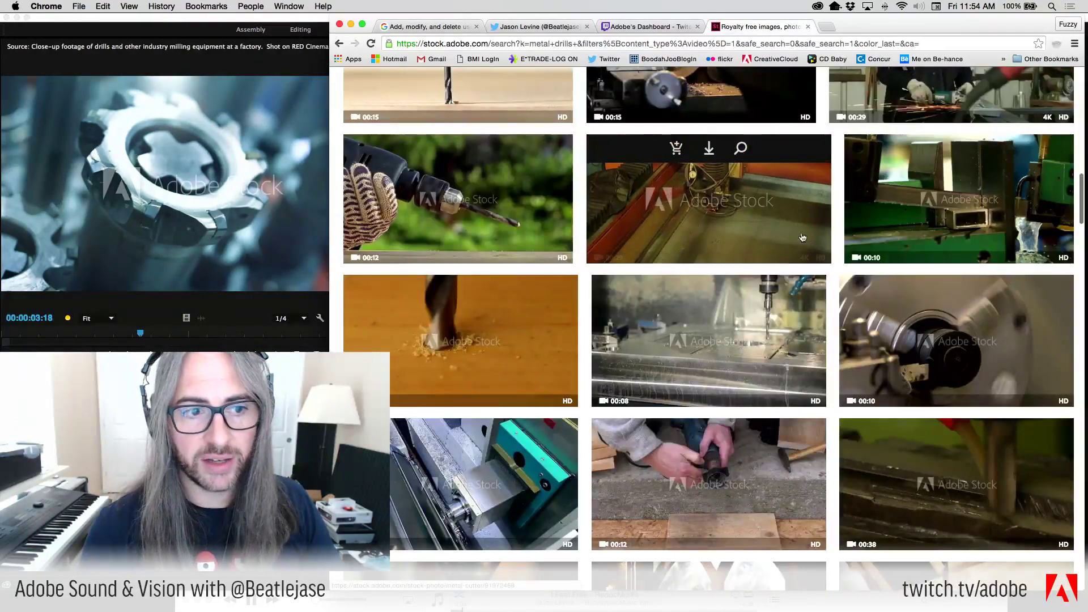
scroll(640, 308, "down", 3)
scroll(640, 308, "down", 5)
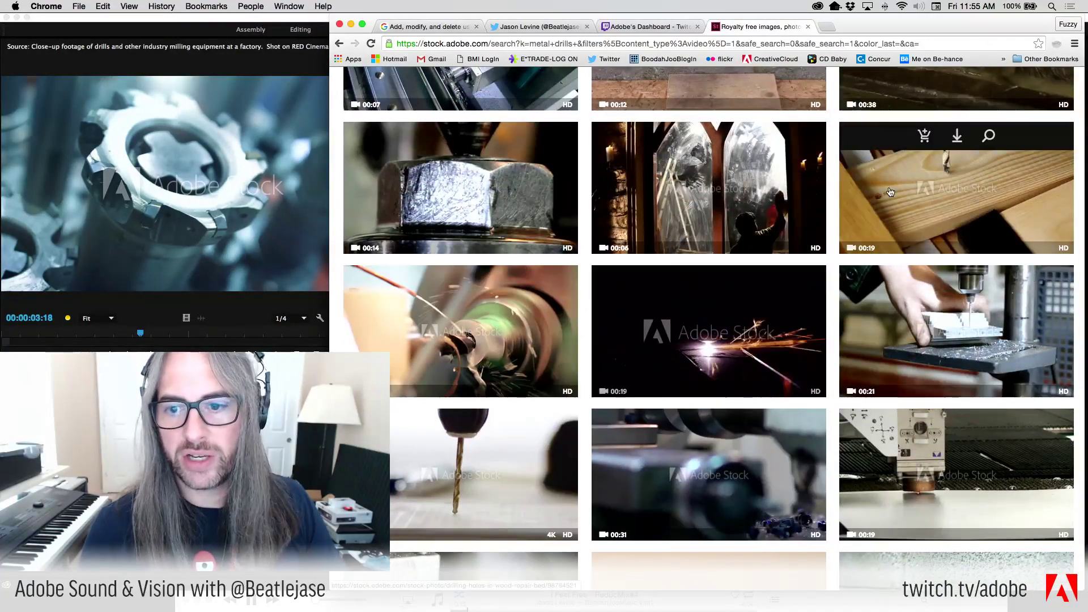
mouse_move(541, 302)
scroll(542, 302, "down", 5)
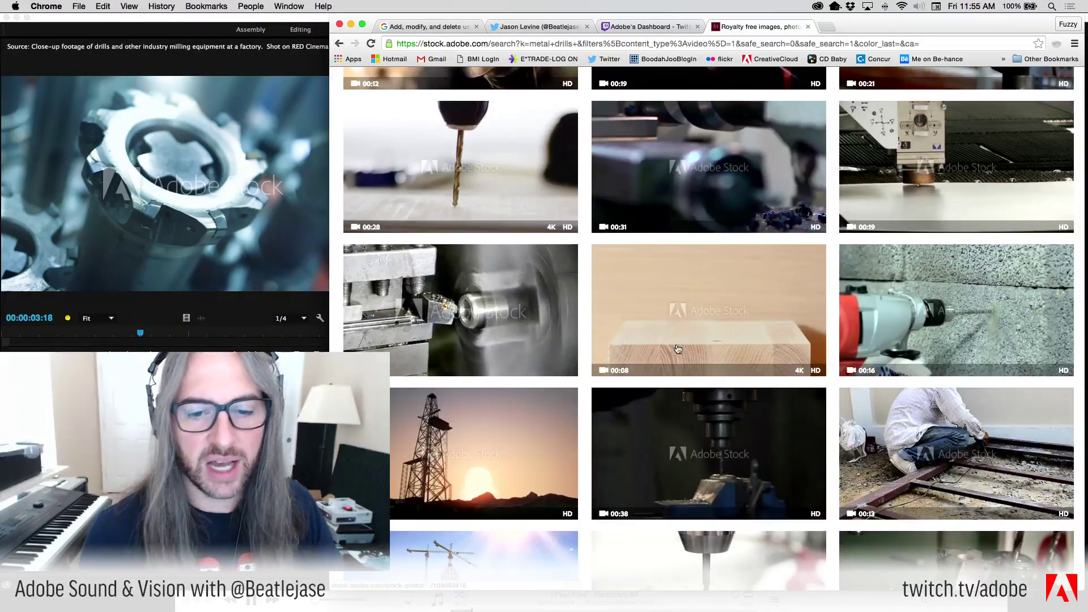
scroll(709, 306, "down", 5)
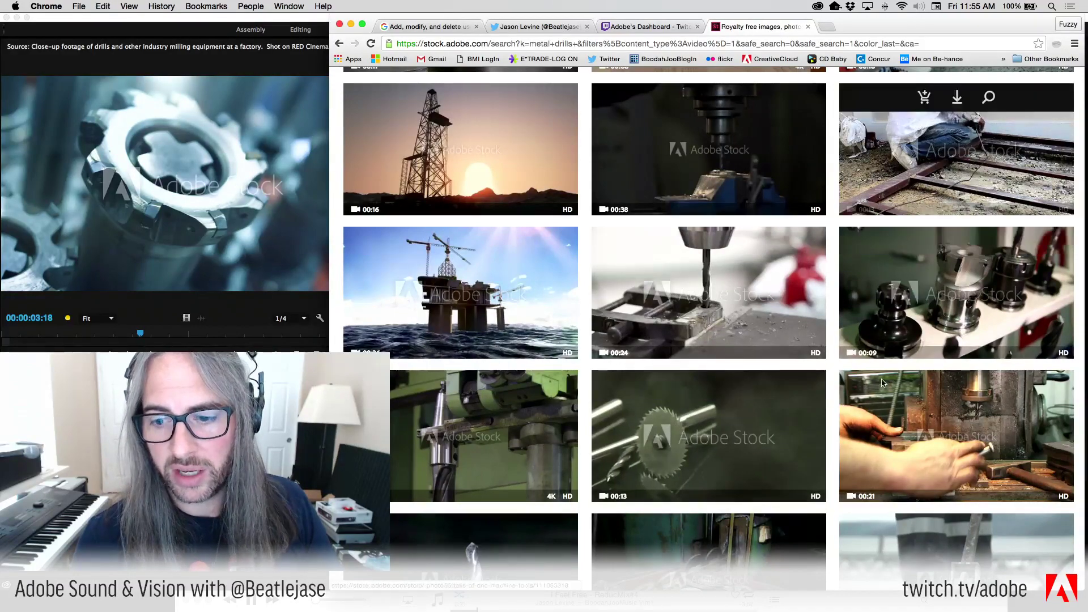
scroll(964, 284, "down", 5)
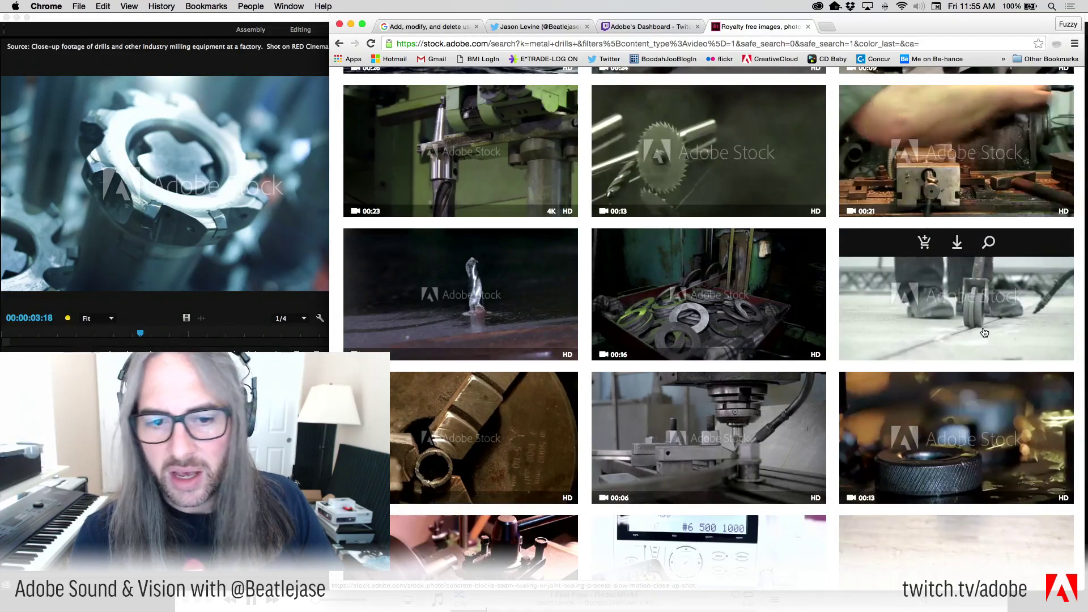
Open the details of the "worker handles metal piece on the lathe 2" clip and play its preview.
scroll(667, 398, "down", 3)
scroll(667, 398, "down", 2)
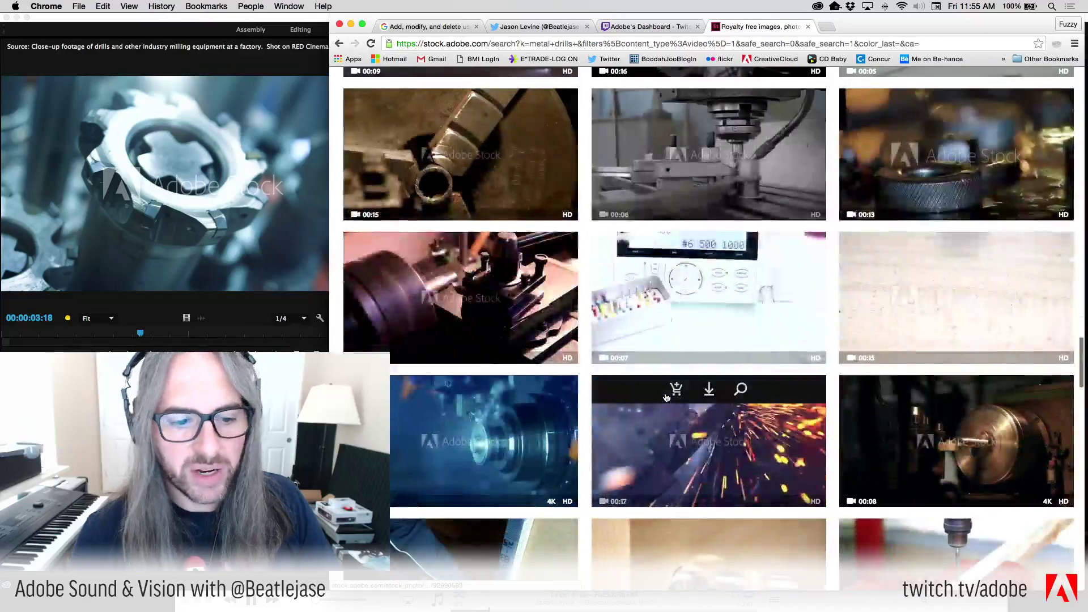
left_click(524, 323)
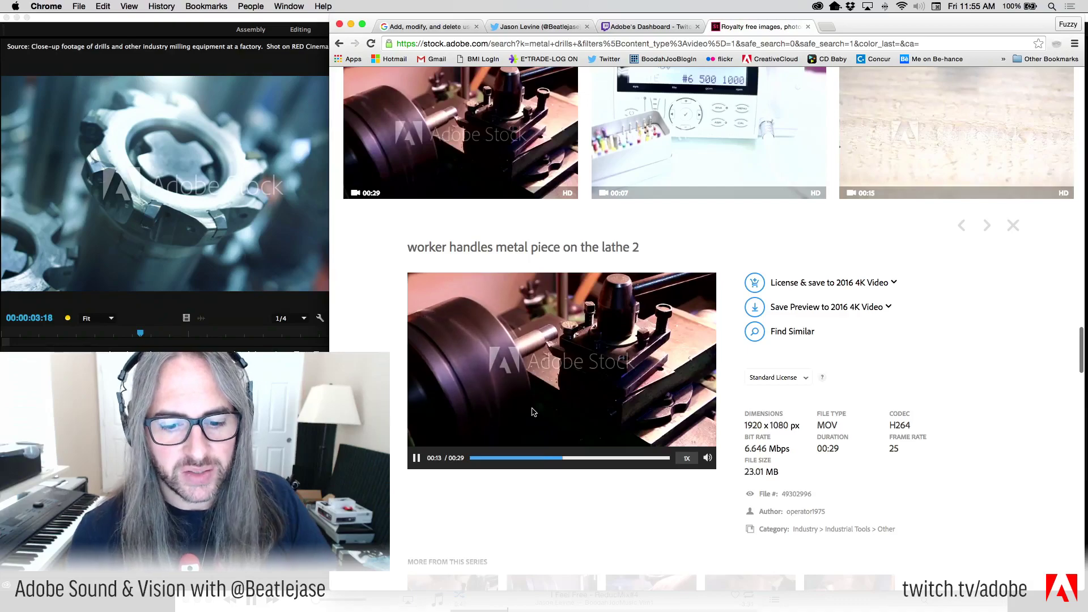
Skim the remaining "metal drills" results and play the Blue Cold graded machine shot in Premiere Pro's TP__DSC3173 sequence.
scroll(577, 473, "down", 10)
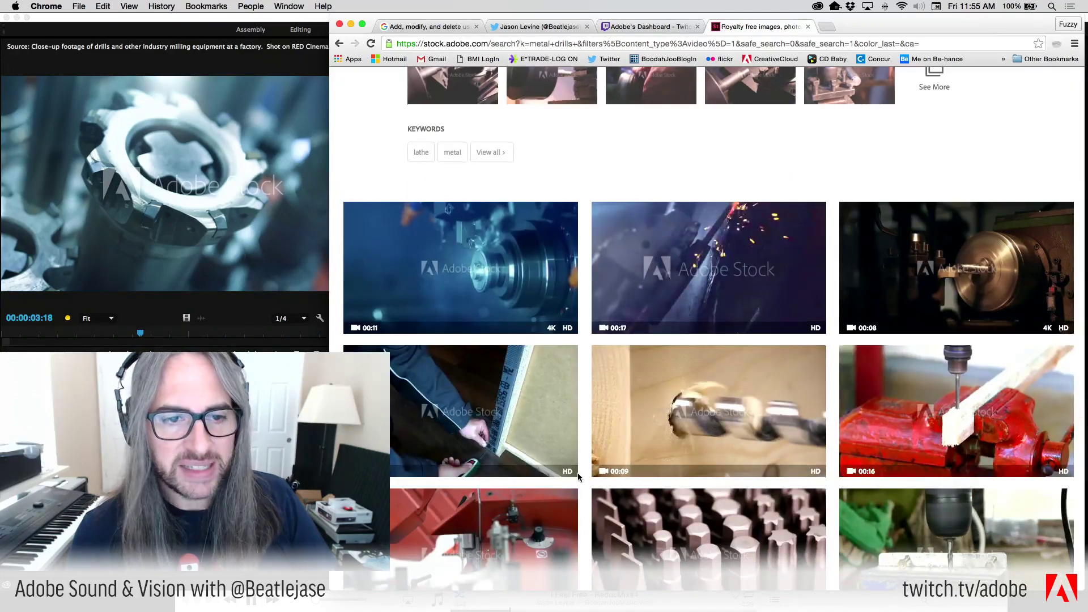
scroll(577, 473, "up", 15)
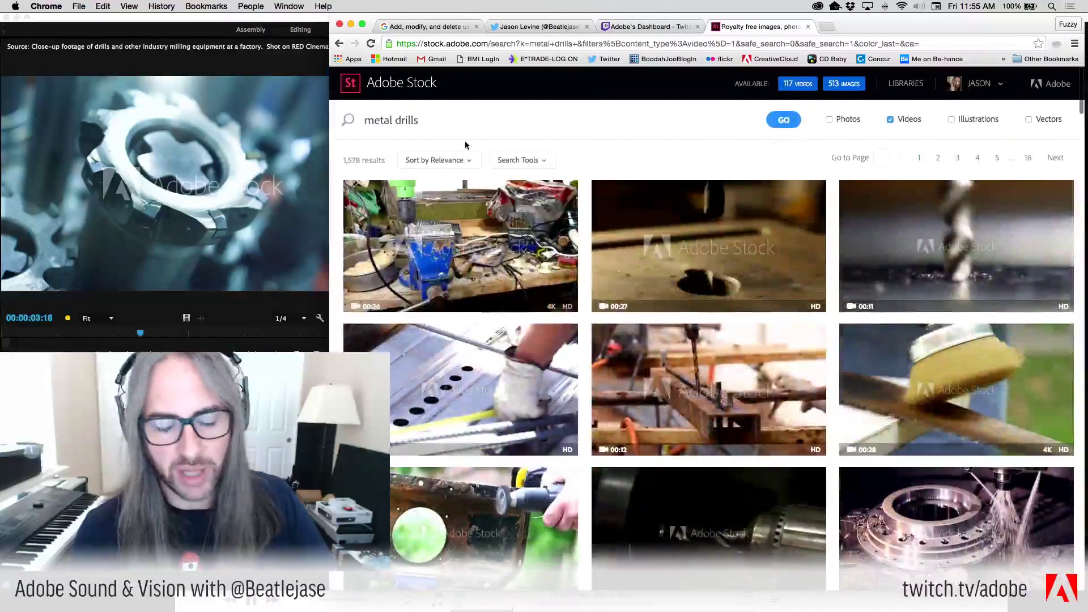
key("super+Tab")
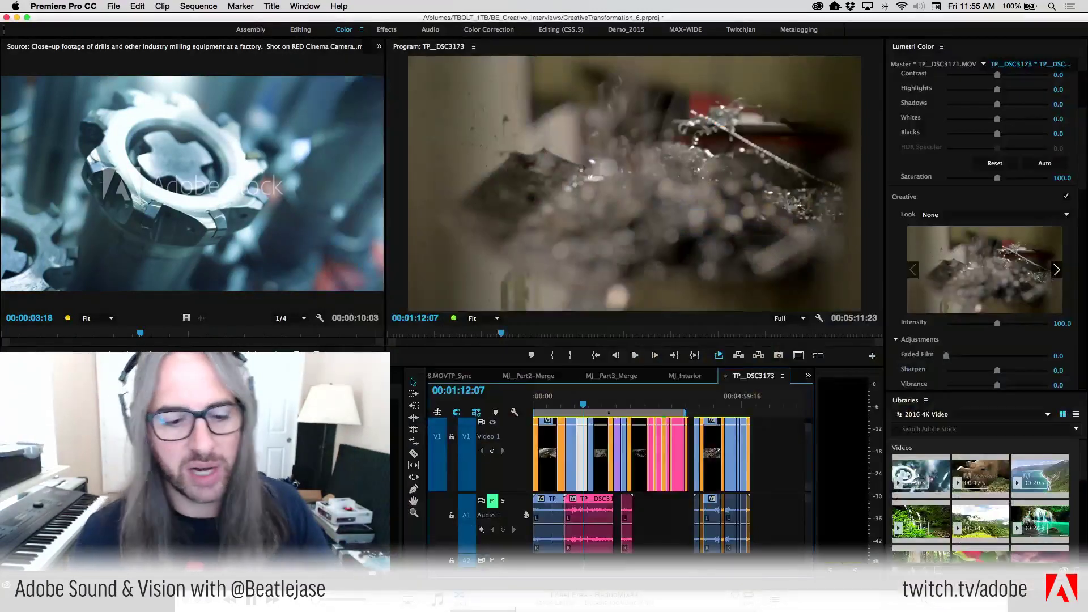
left_click(611, 406)
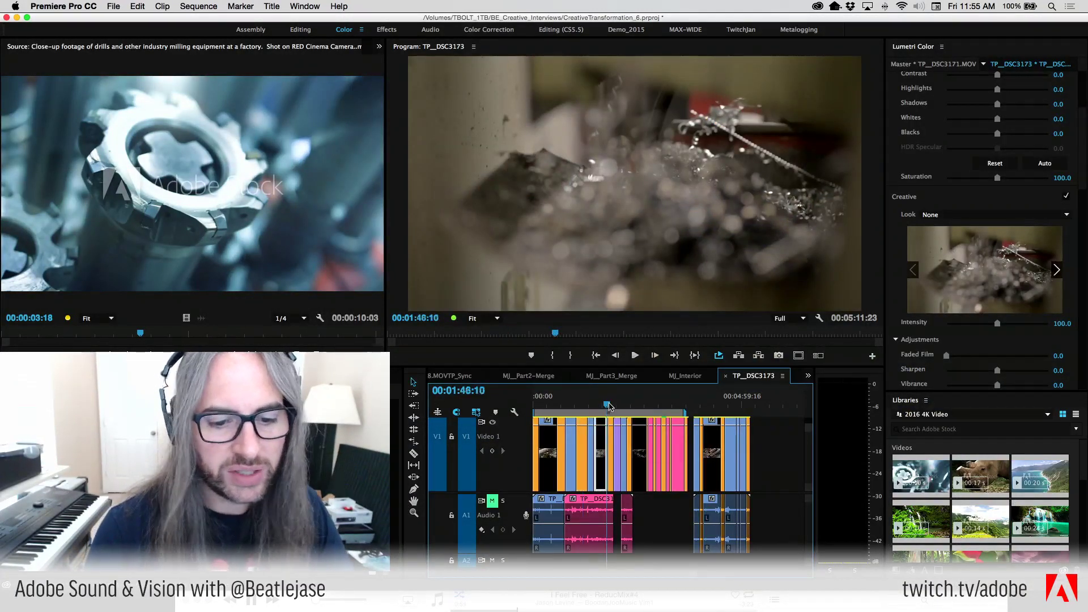
key("space")
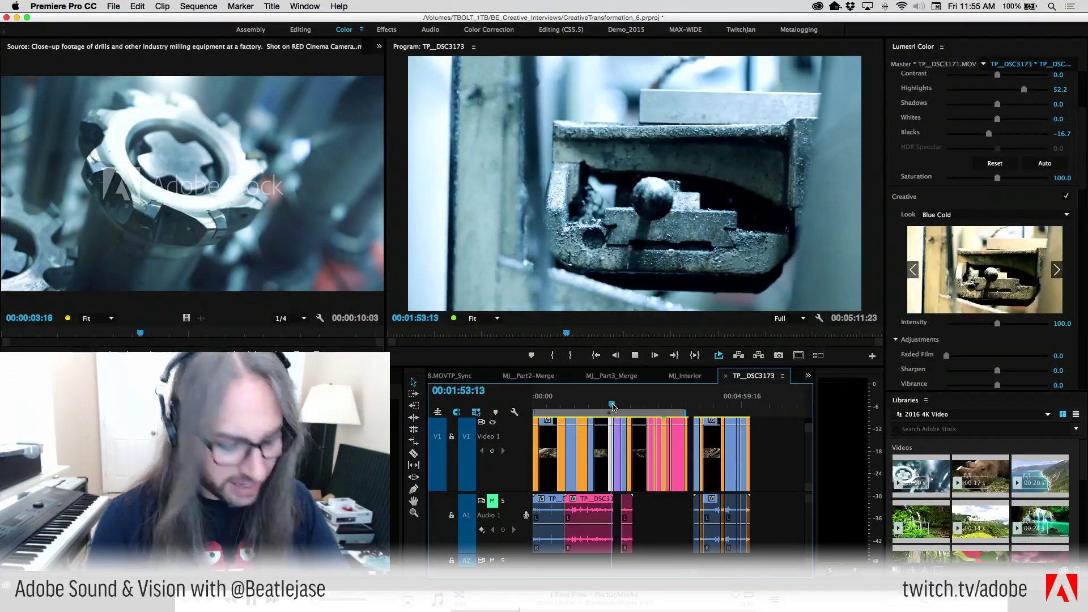
left_click(613, 406)
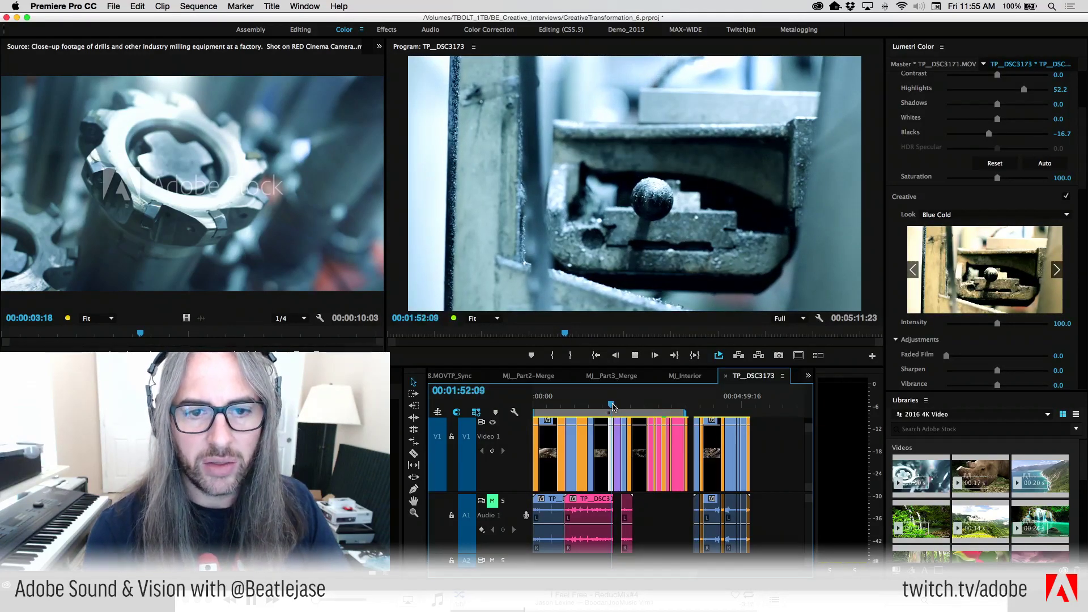
key("space")
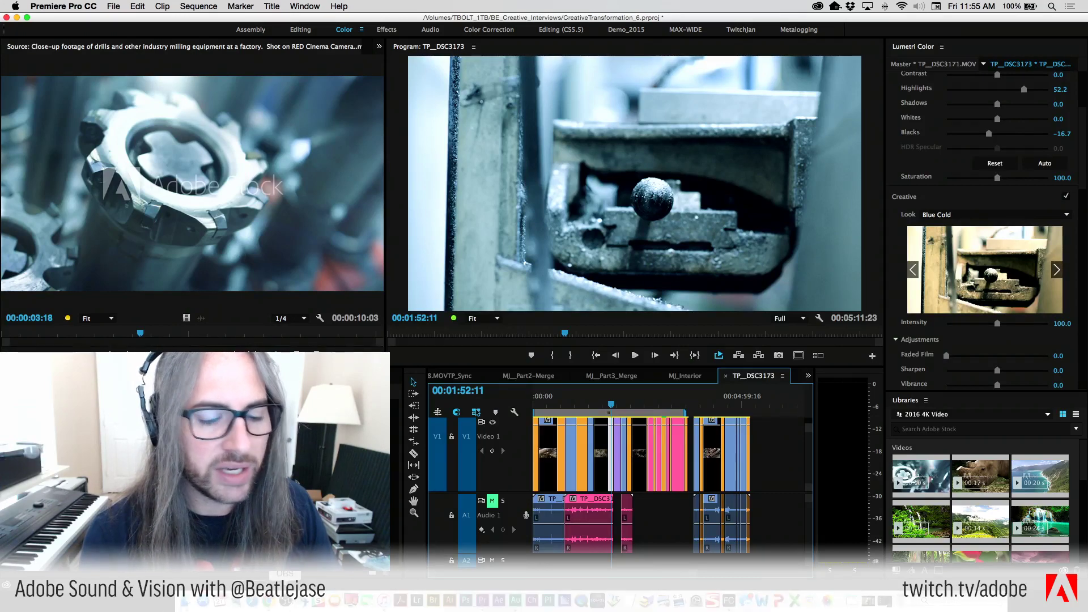
Switch to Chrome and open the Adobe Stock contributor page at stock.adobe.com/contributor.
left_click(269, 600)
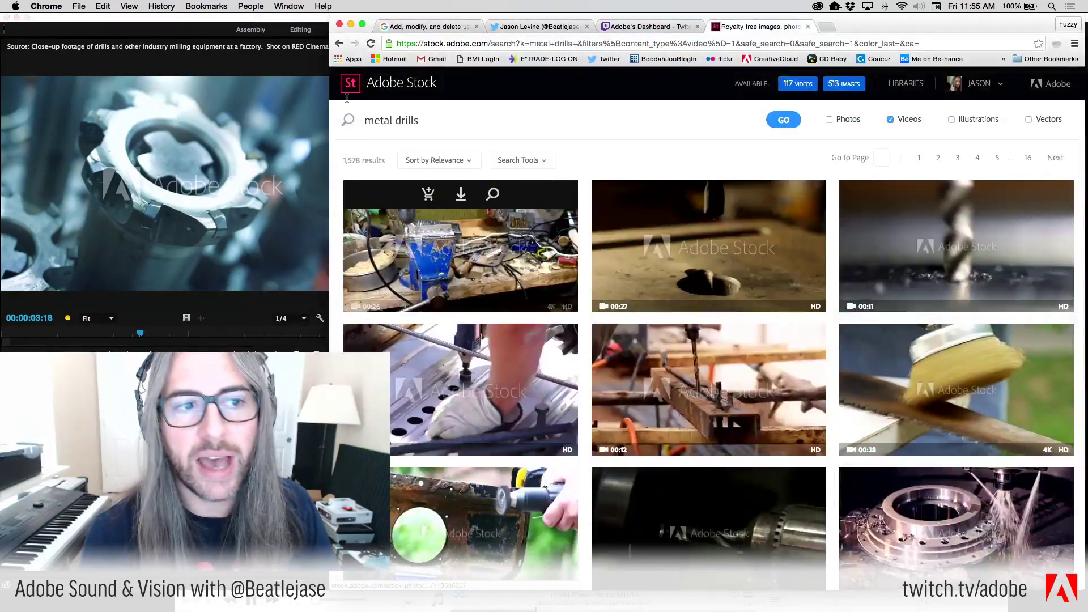
left_click(504, 44)
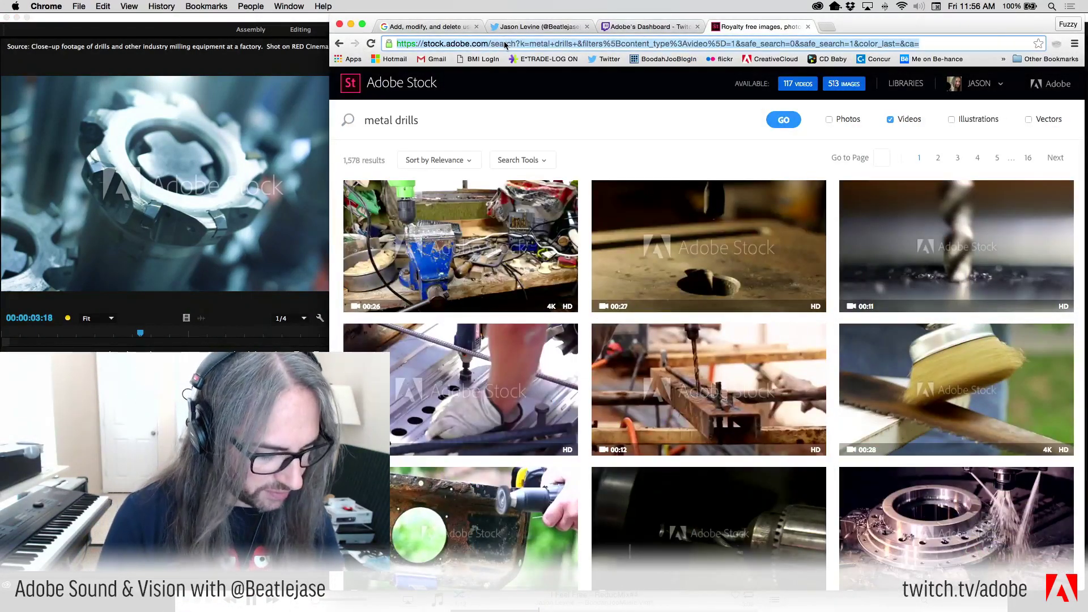
type("soc")
key("BackSpace")
key("BackSpace")
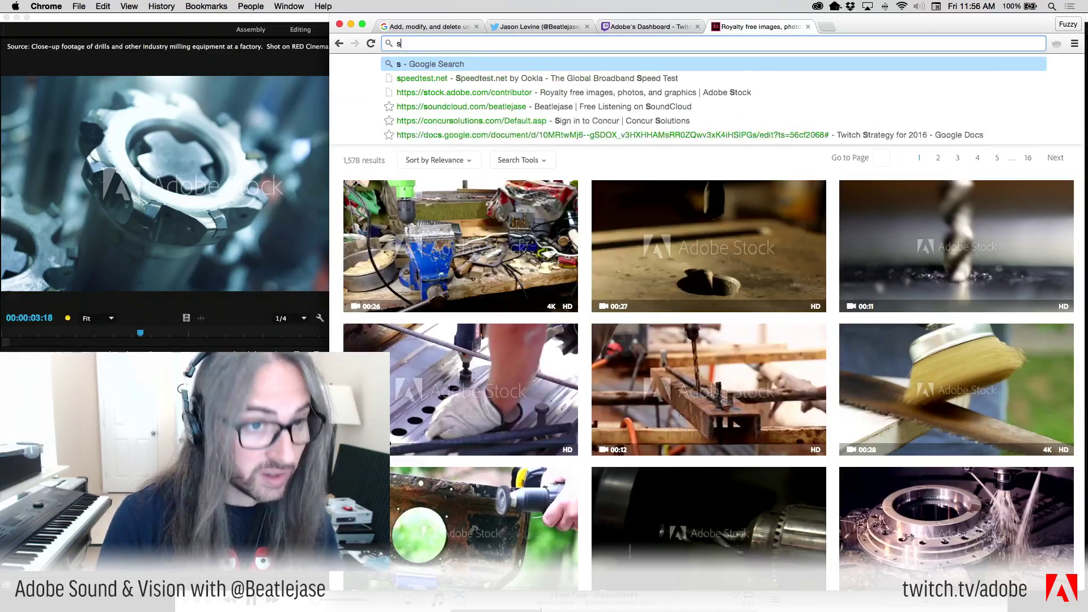
type("tock.adobe.com/contributor")
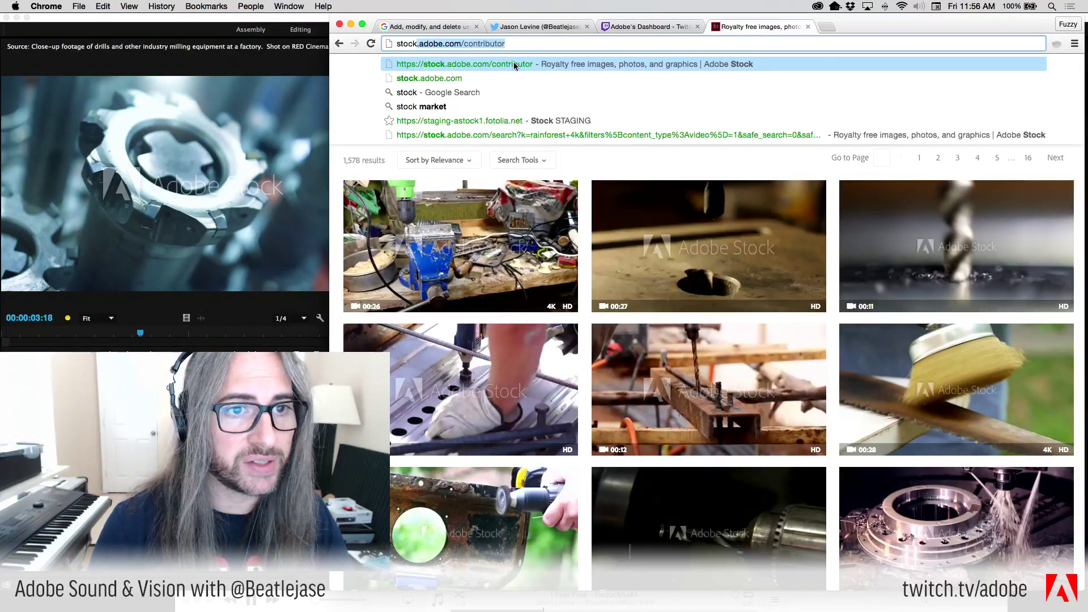
left_click(516, 65)
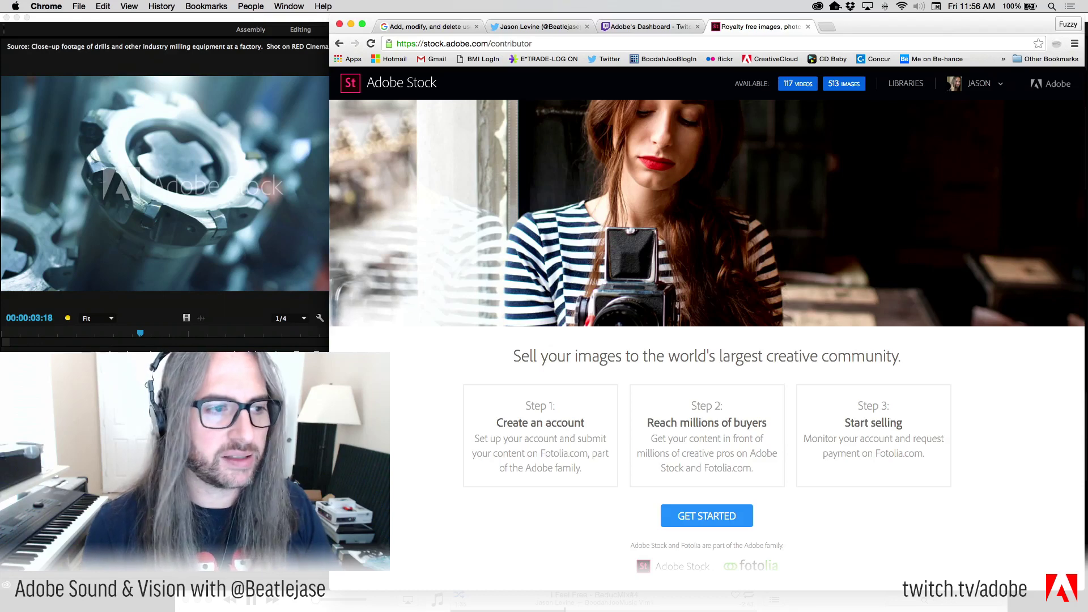
Return to Premiere Pro and scrub TP__DSC3173 from the motorcycle shots back to the red stop button shot at 00:00:45:00.
key("super+Tab")
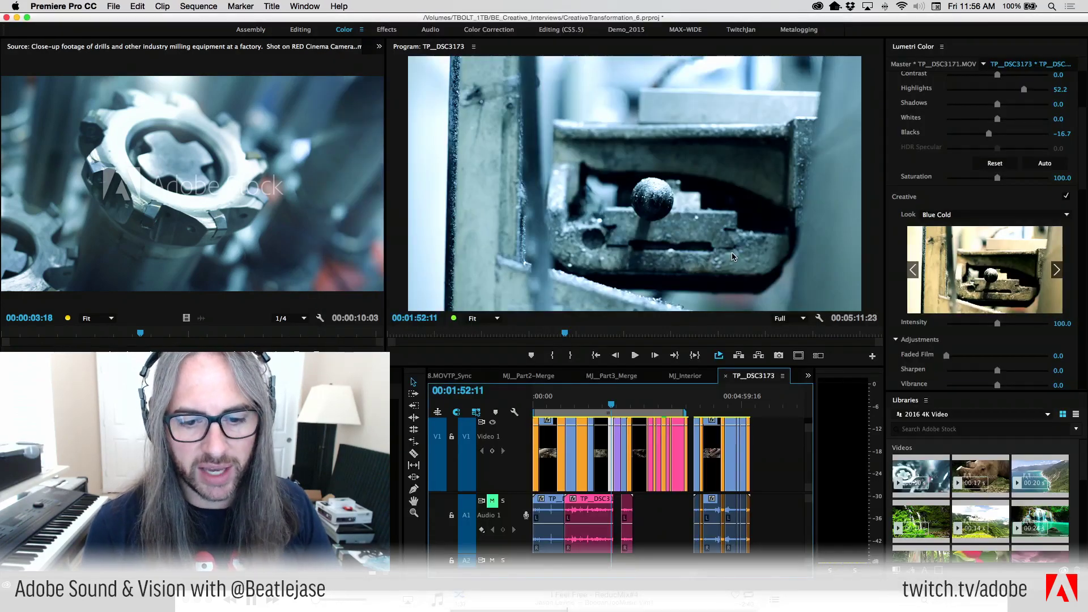
left_click(665, 403)
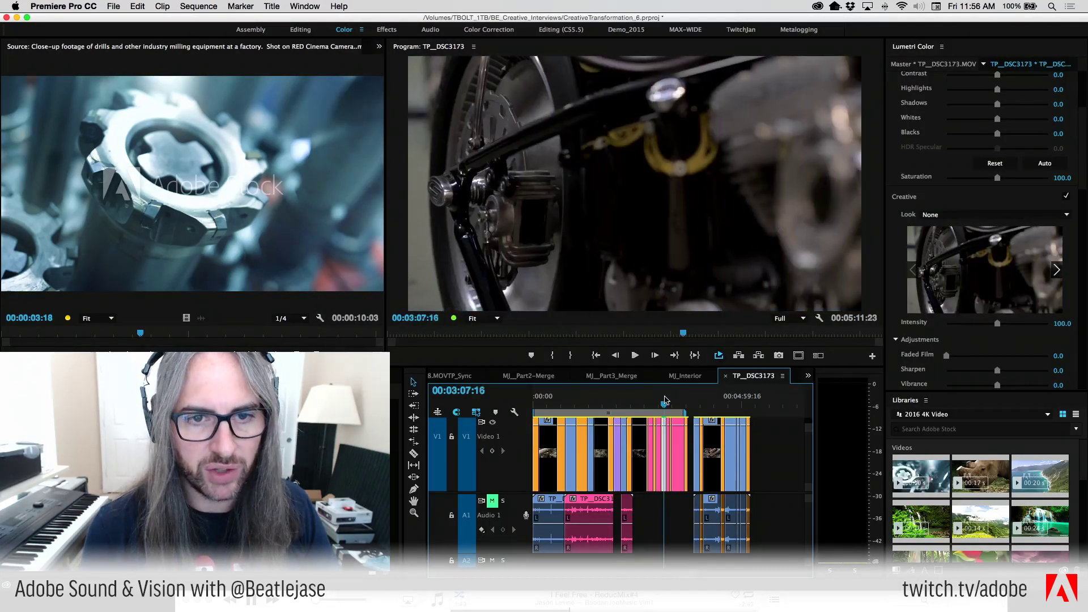
left_click(629, 402)
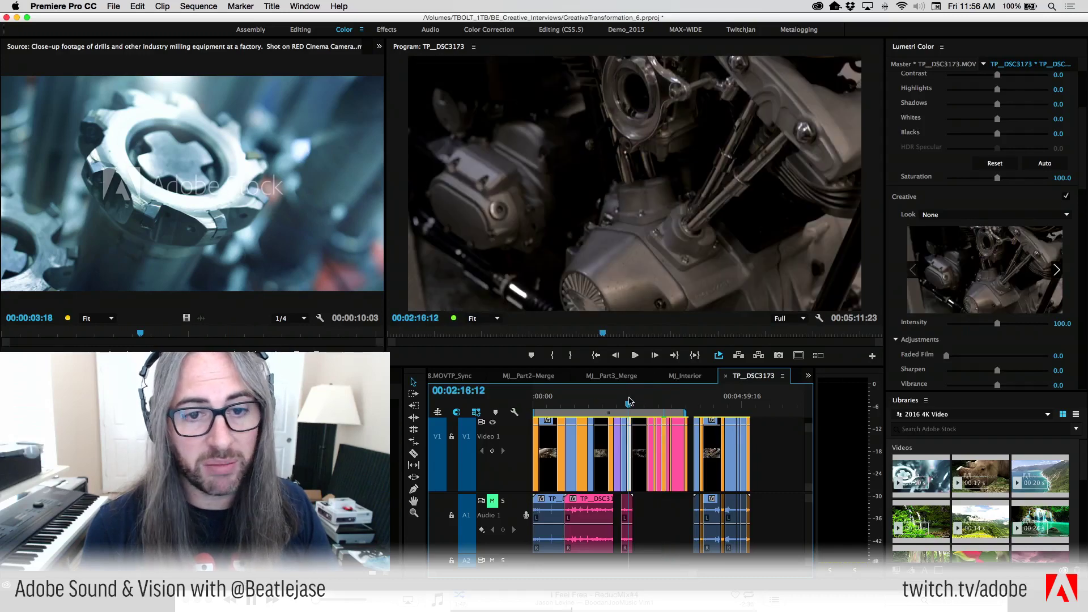
left_click_drag(629, 402, 567, 395)
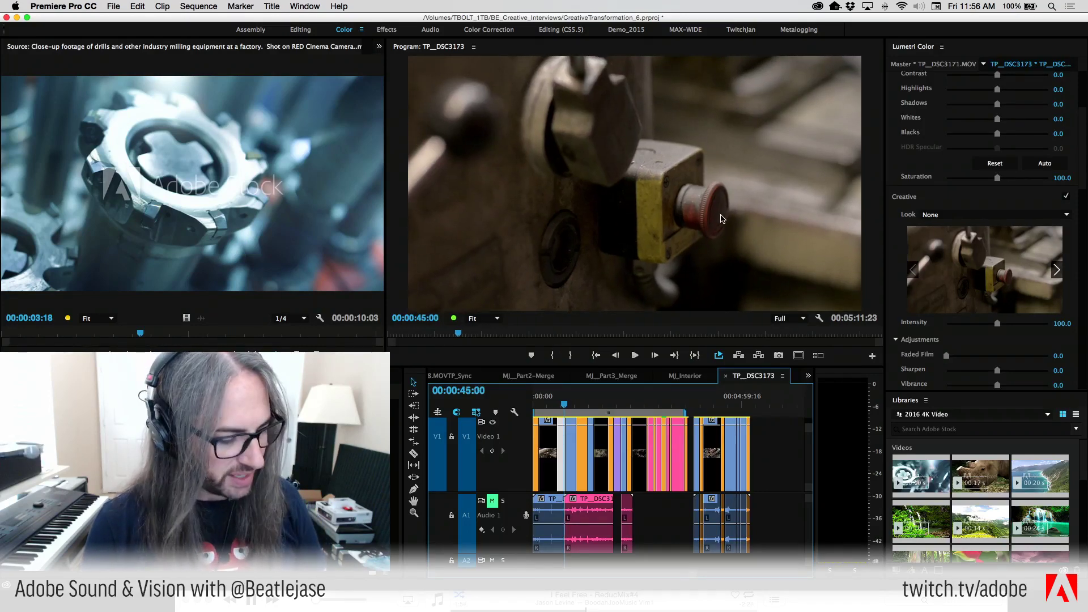
Review the ungraded machine footage between the METALEXPORT nameplates and the red stop button, parking the playhead at 00:00:43:23.
key("grave")
key("grave")
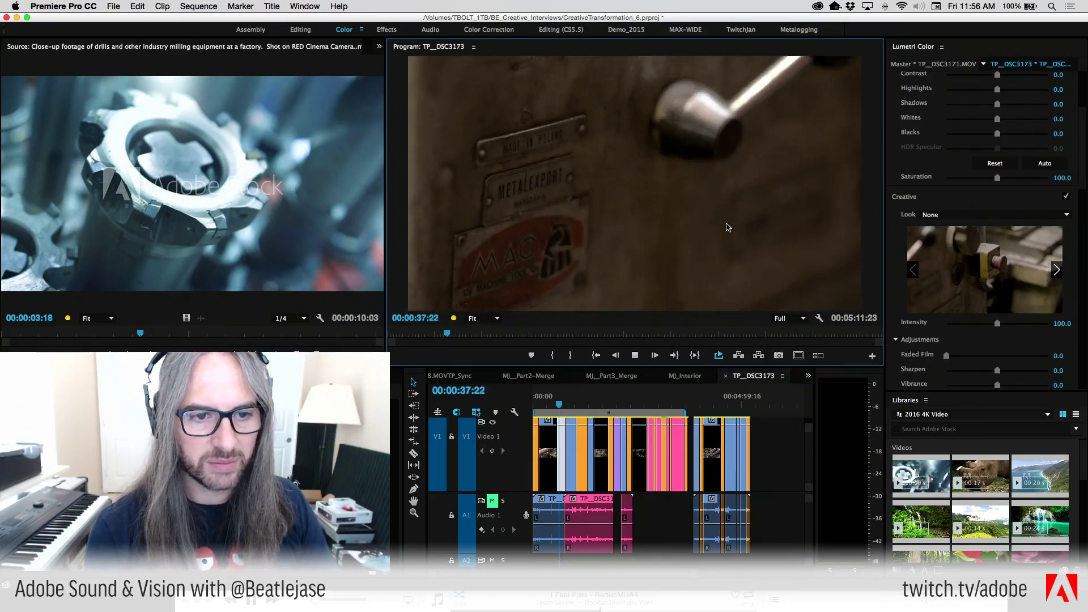
key("k")
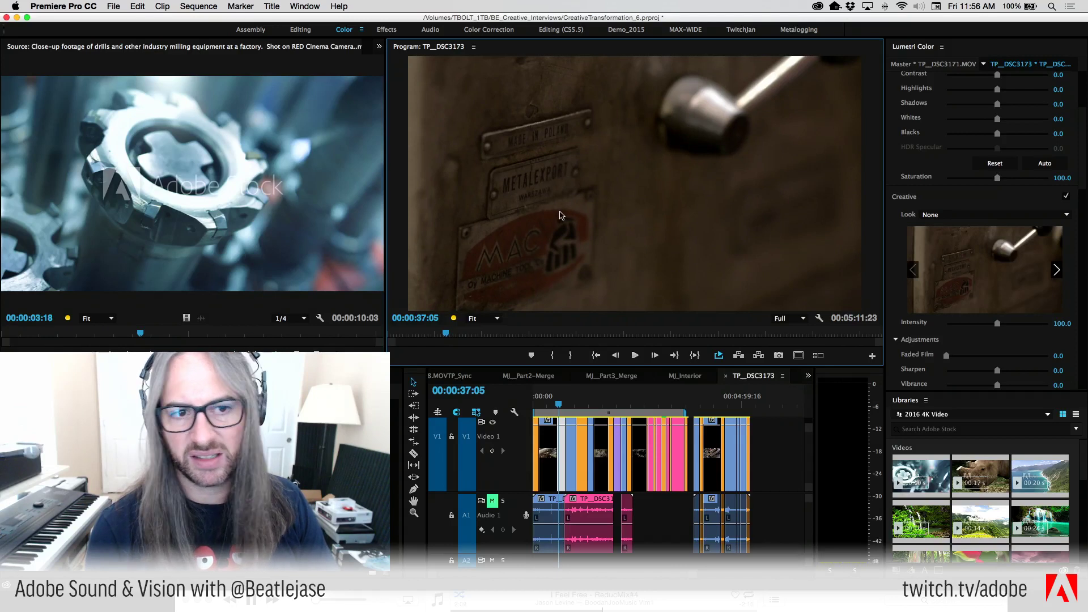
key("k")
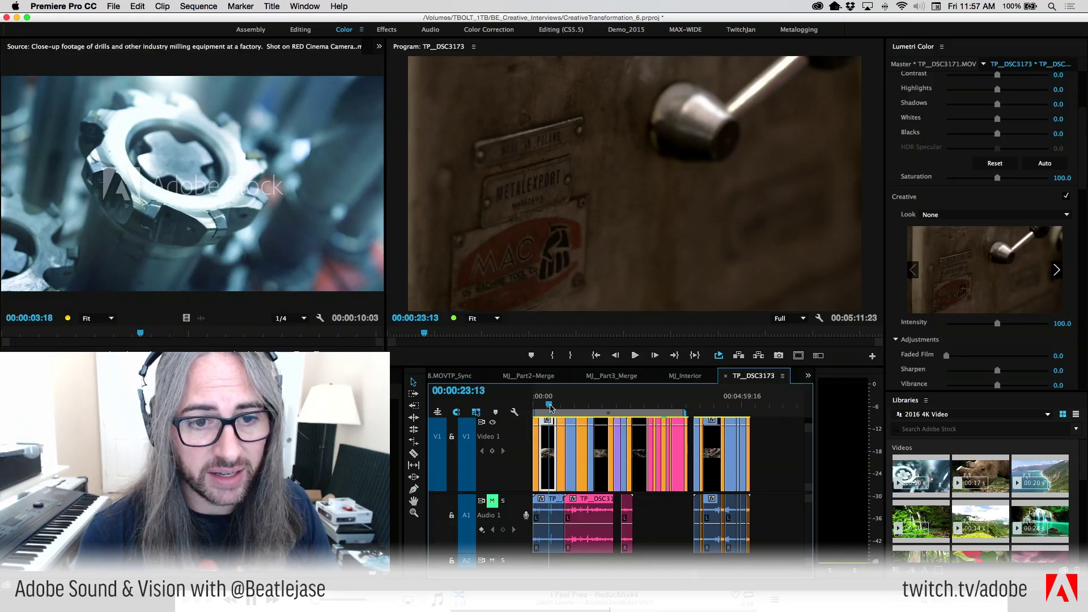
left_click_drag(560, 405, 565, 408)
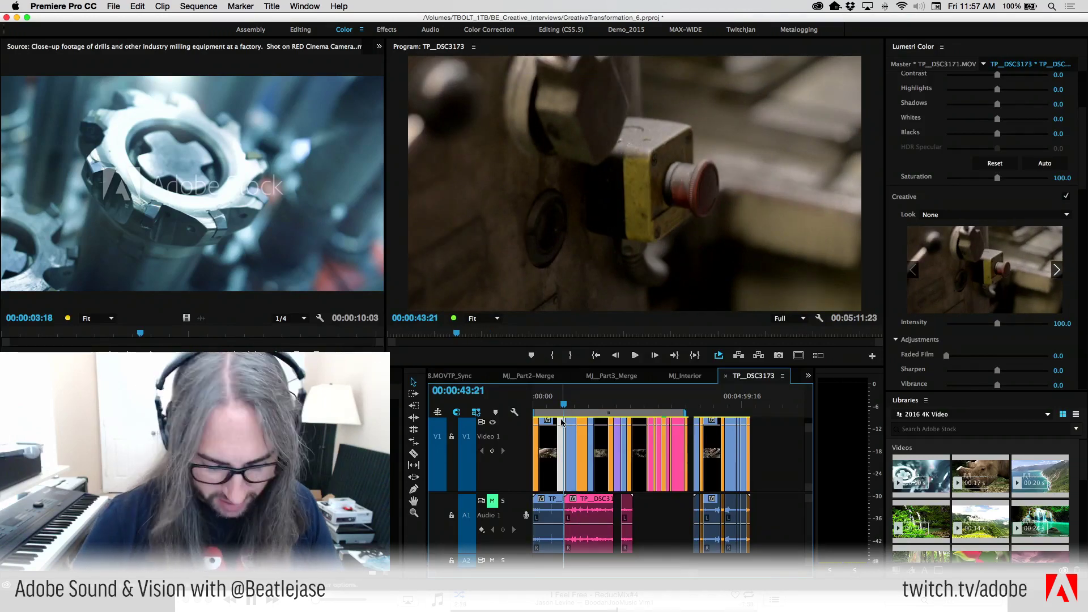
key("Right")
key("Right")
key("Right")
key("Left")
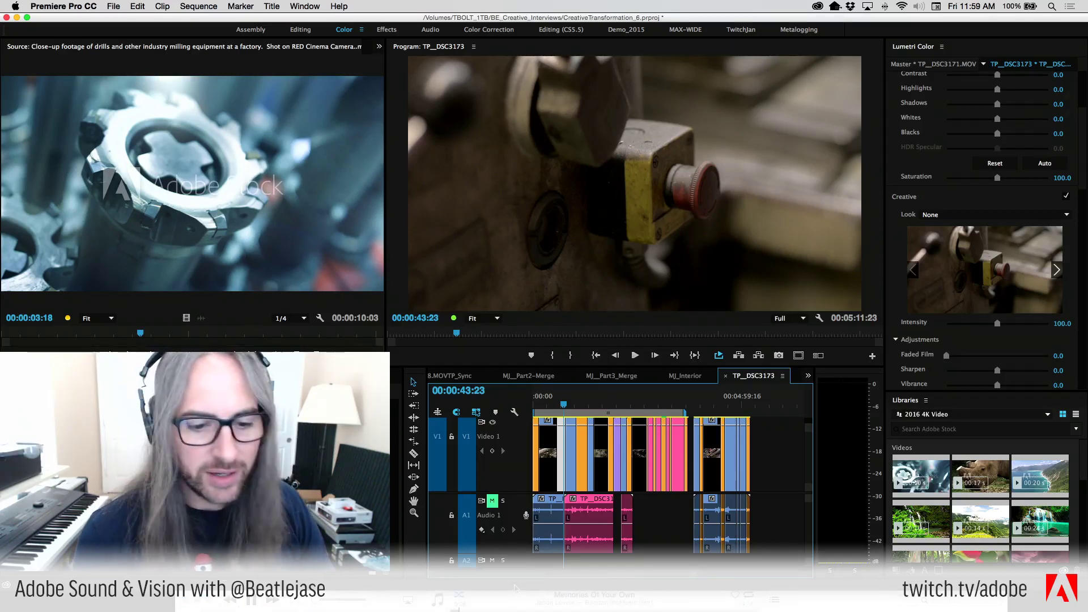
Play the Adobe Stock milling gear clip at 00:02:01:01 through into the ungraded machine shot that follows it.
left_click(603, 405)
left_click_drag(604, 407, 619, 408)
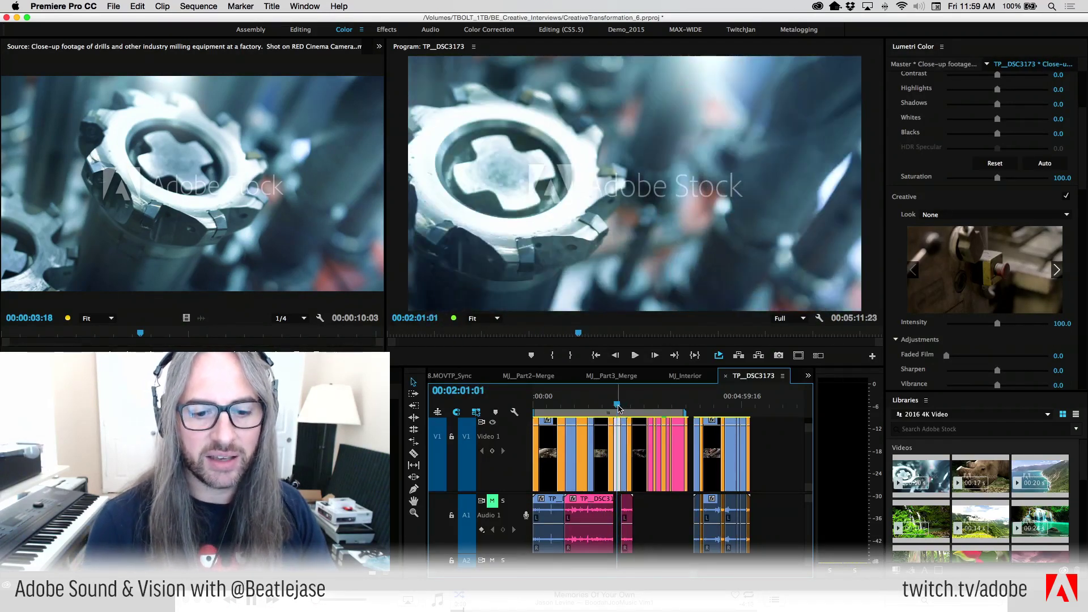
key("space")
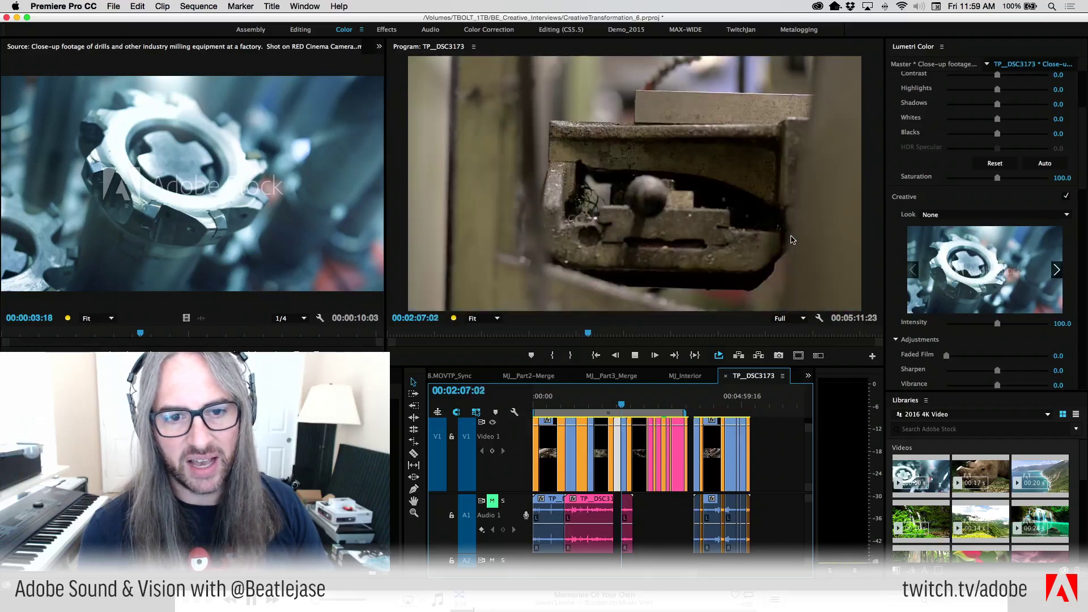
key("space")
Compare the machine shot before the stock clip with its Creative Blue Cold look switched off and on again.
left_click_drag(618, 402, 610, 405)
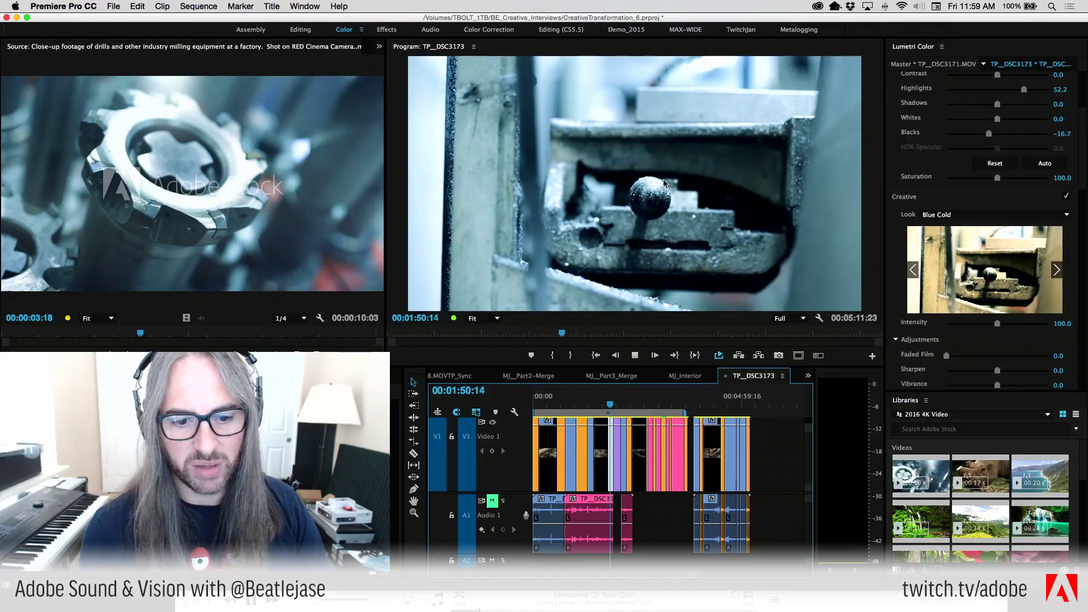
left_click(1066, 196)
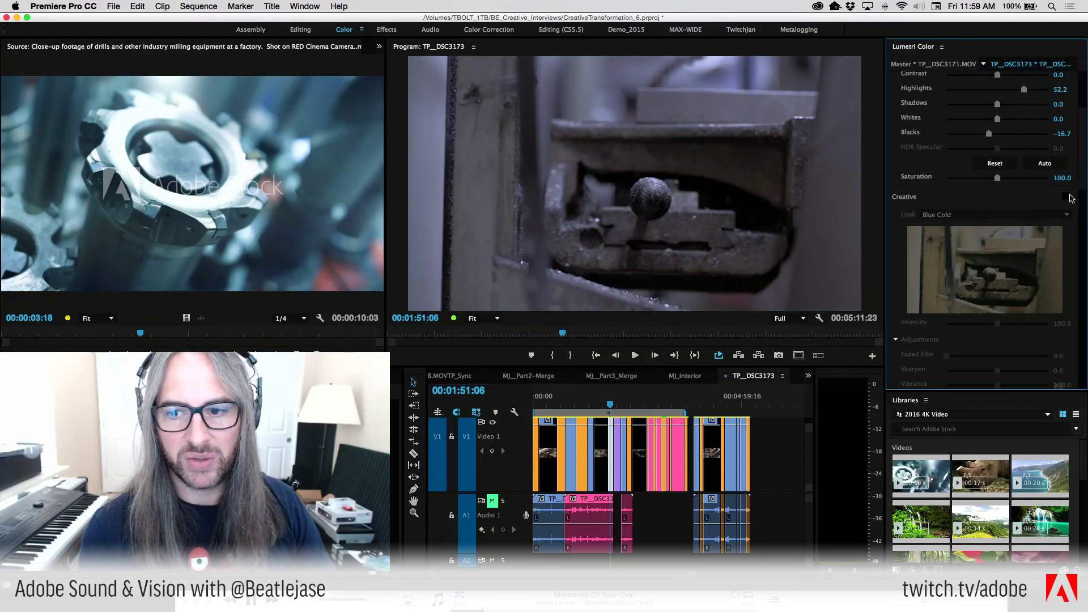
left_click(1066, 198)
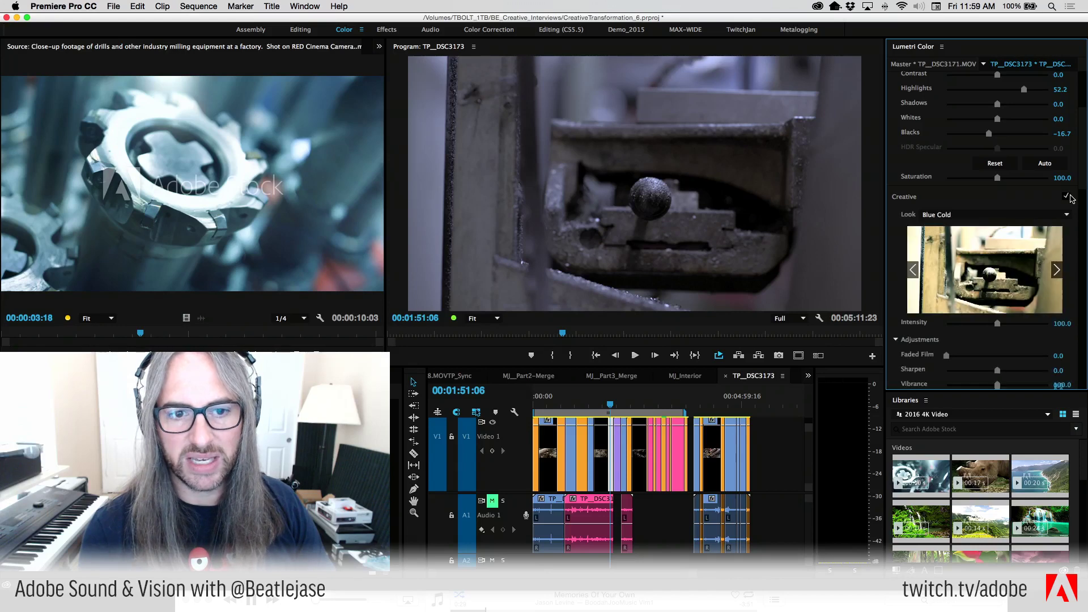
Play the graded machine shot across the cut into the stock gear clip and return the playhead to 00:01:49:16.
key("space")
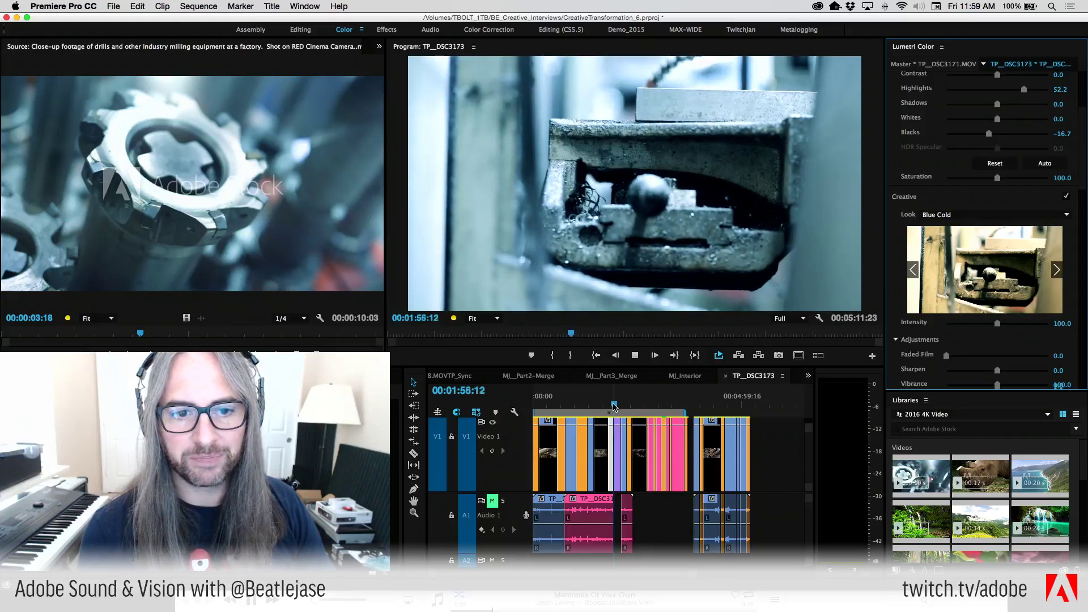
key("space")
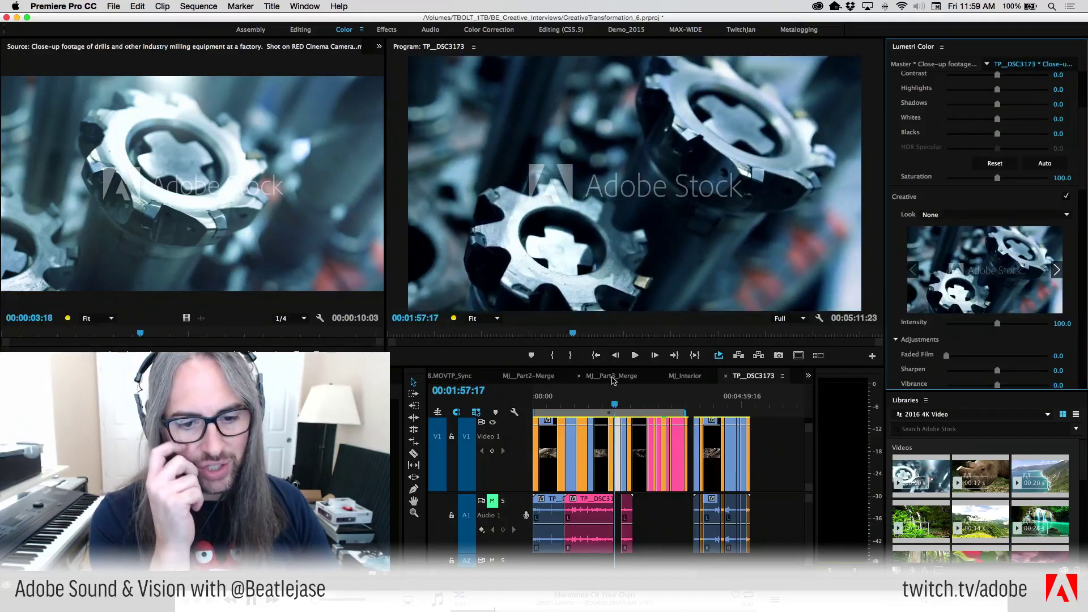
left_click(609, 405)
left_click_drag(606, 404, 606, 405)
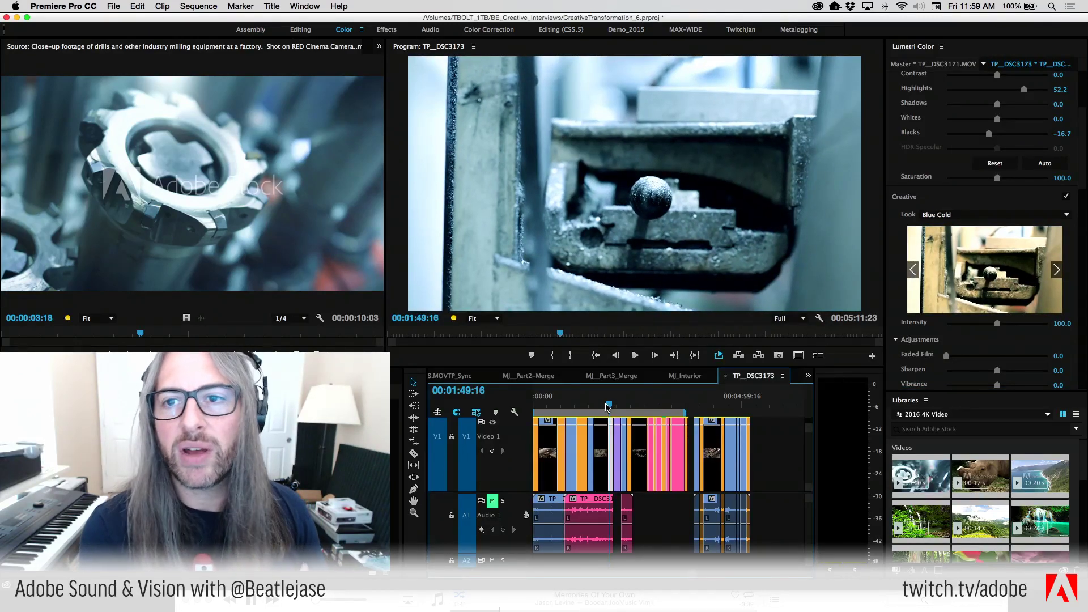